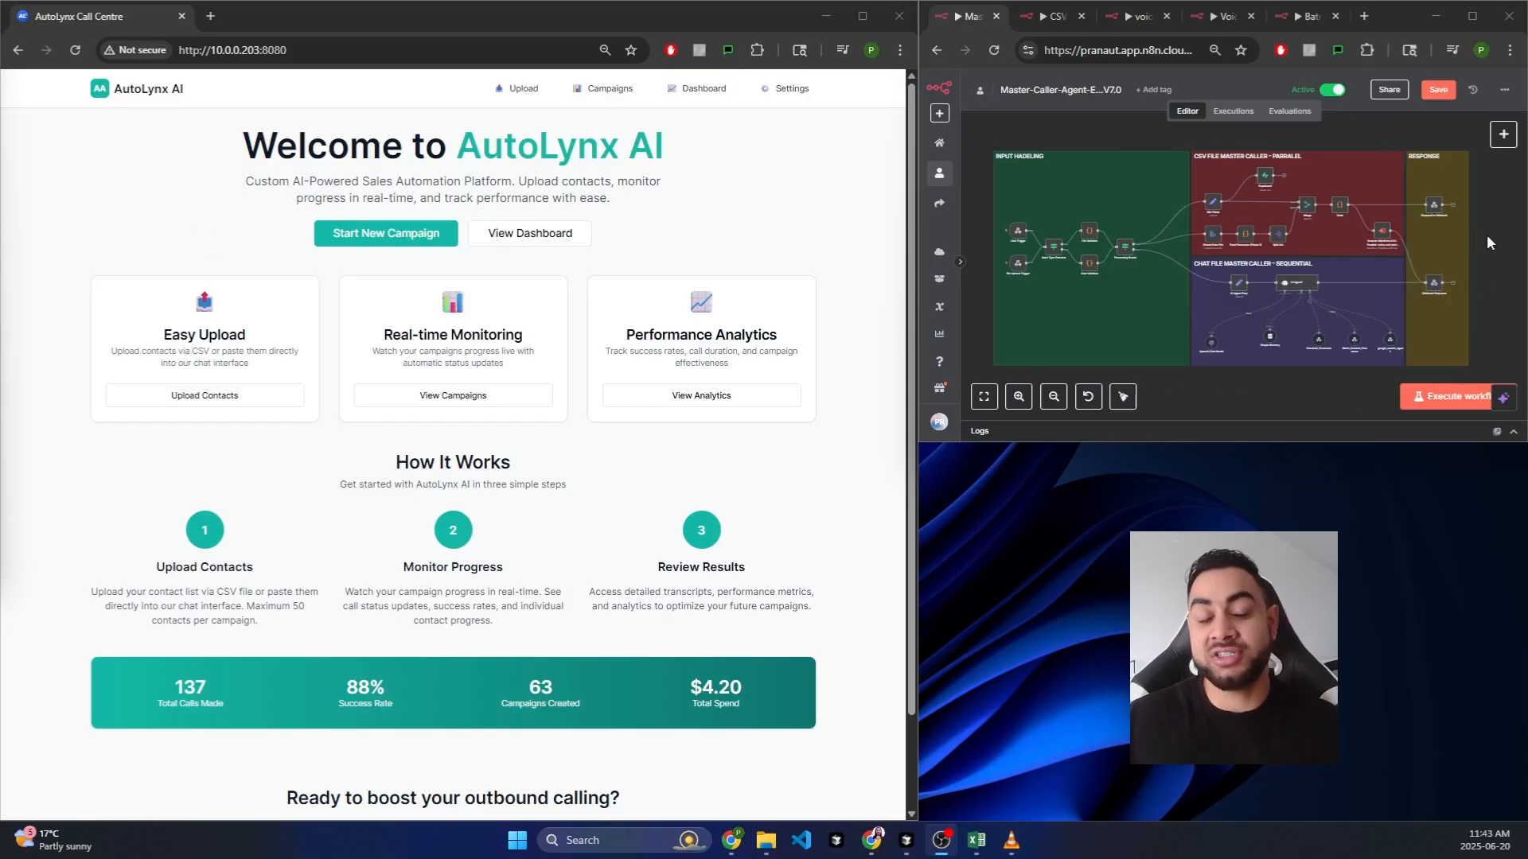
Step: Maximize the AutoLynx portal window so its welcome page fills the screen, highlighting the heading
left_click(983, 121)
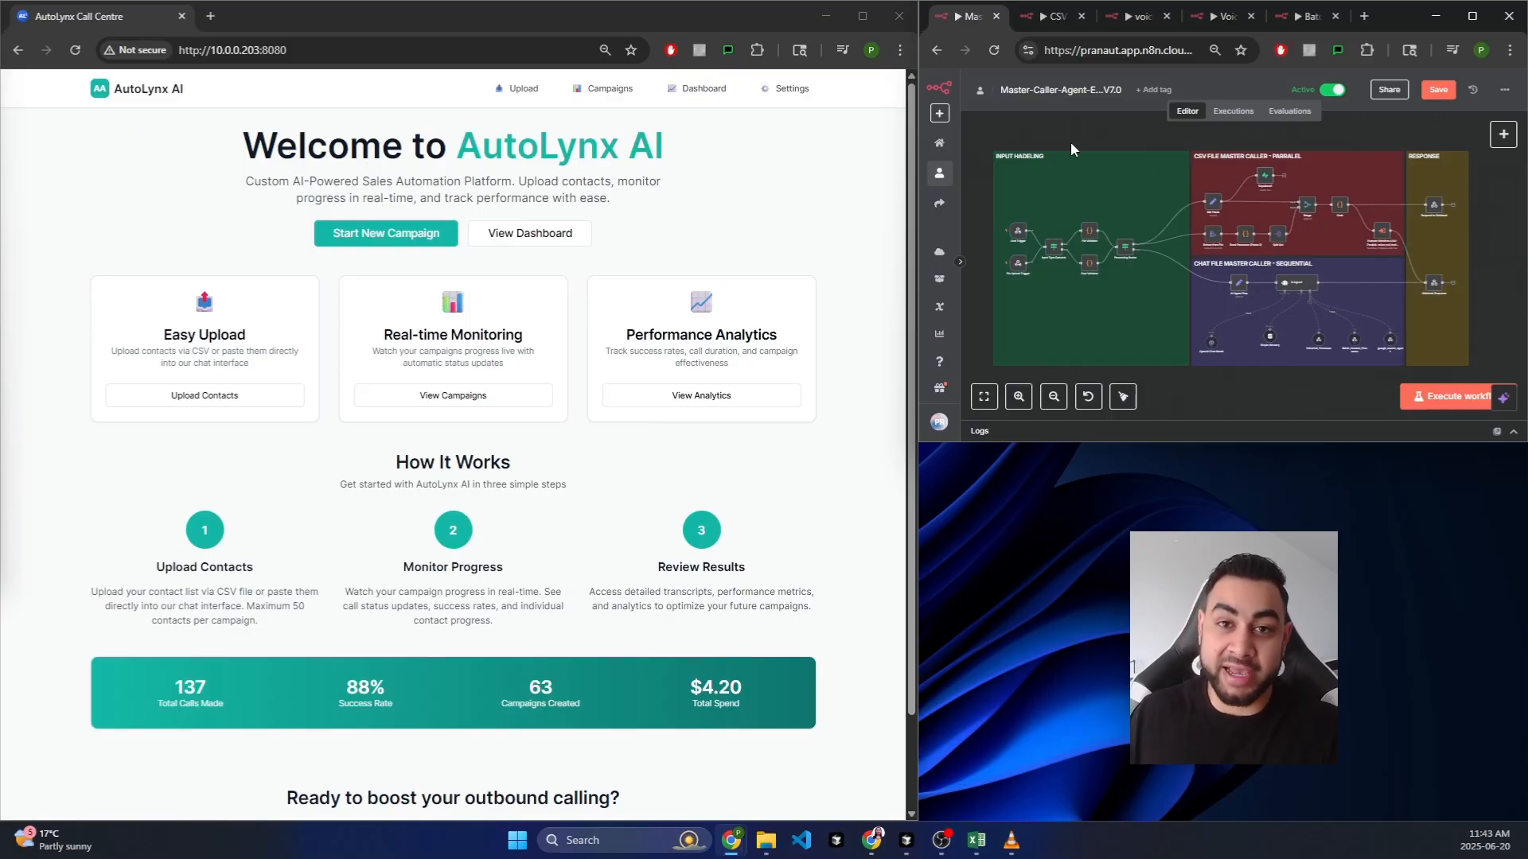
left_click(780, 158)
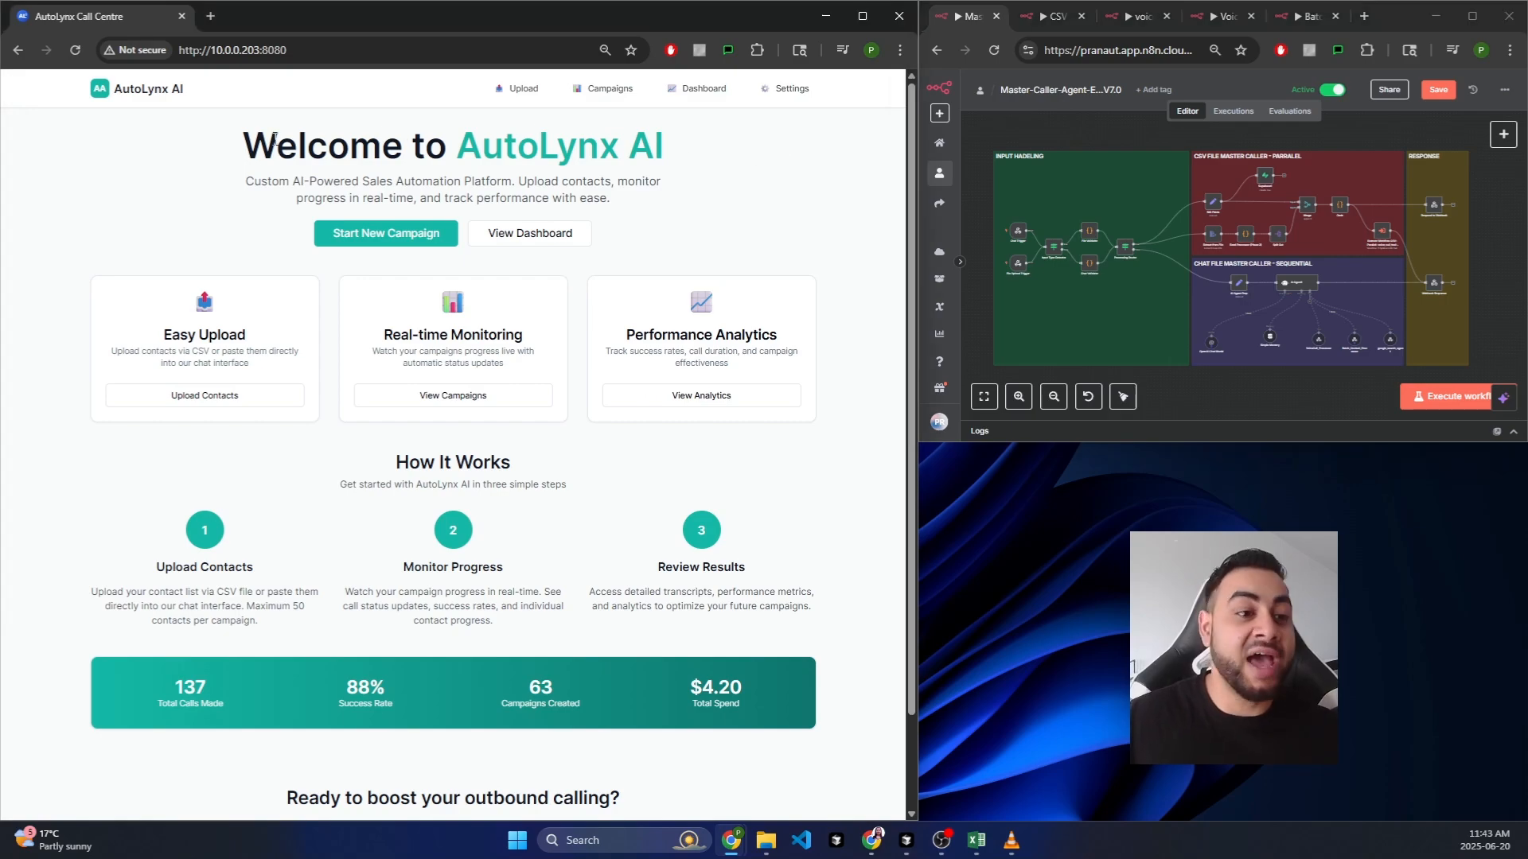
left_click(862, 16)
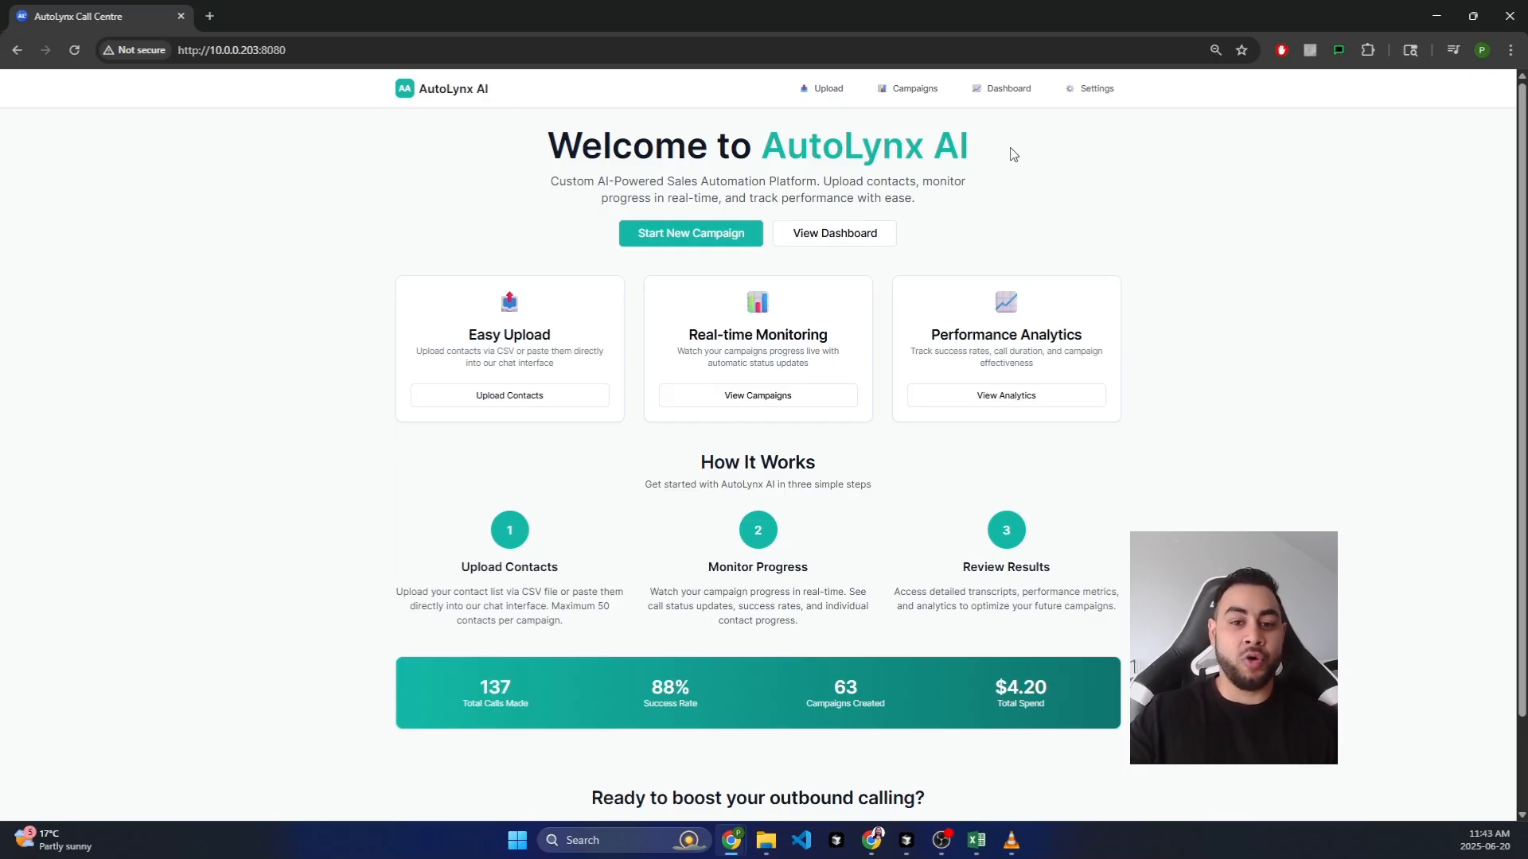
left_click_drag(1009, 153, 517, 163)
Step: Clear the heading highlight and go to the Upload page from the top navigation bar
left_click(516, 166)
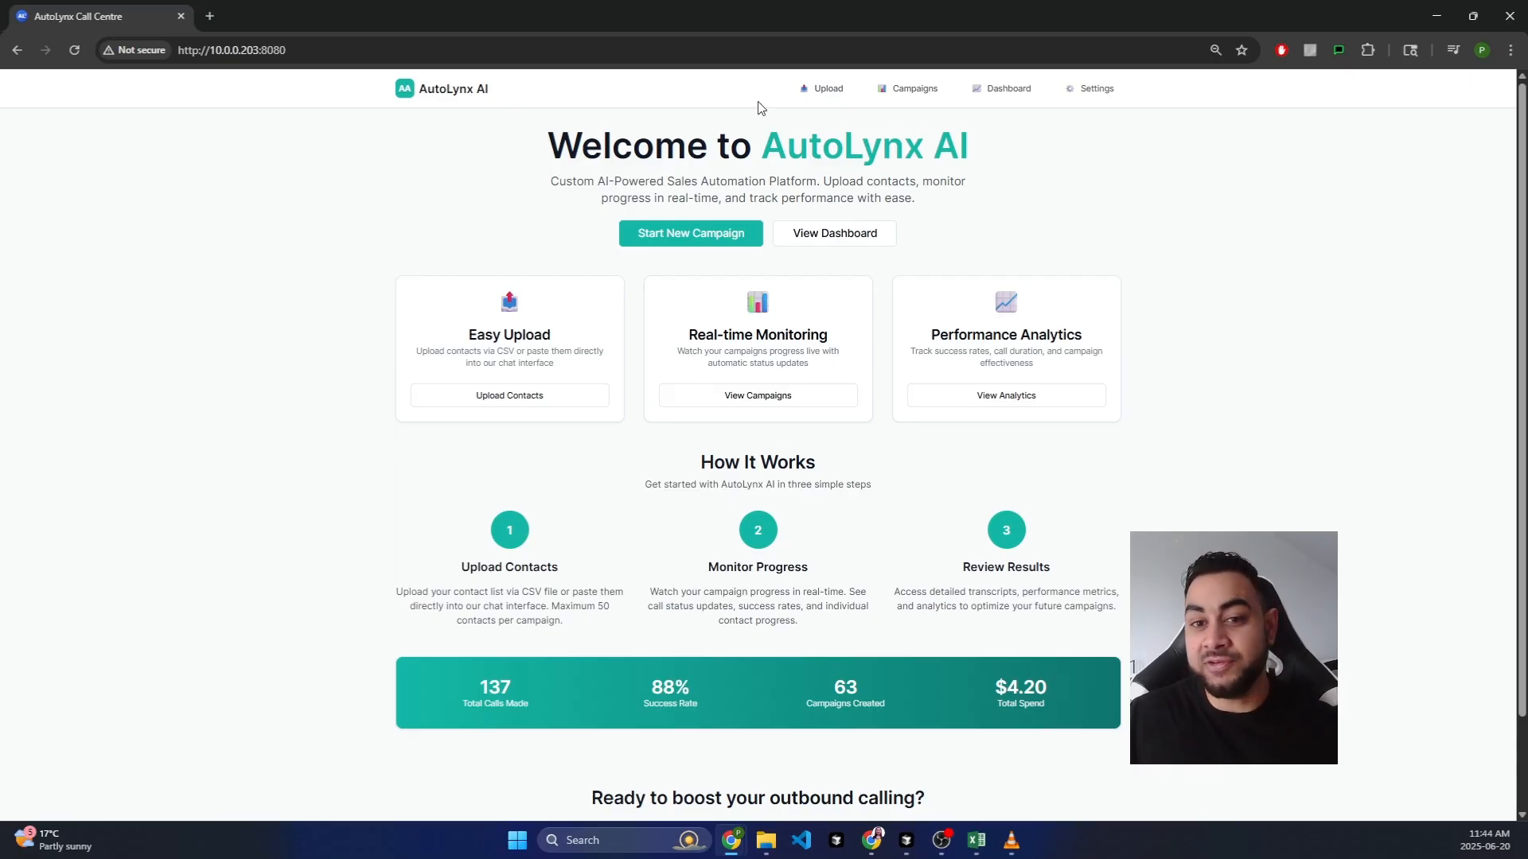
left_click(820, 97)
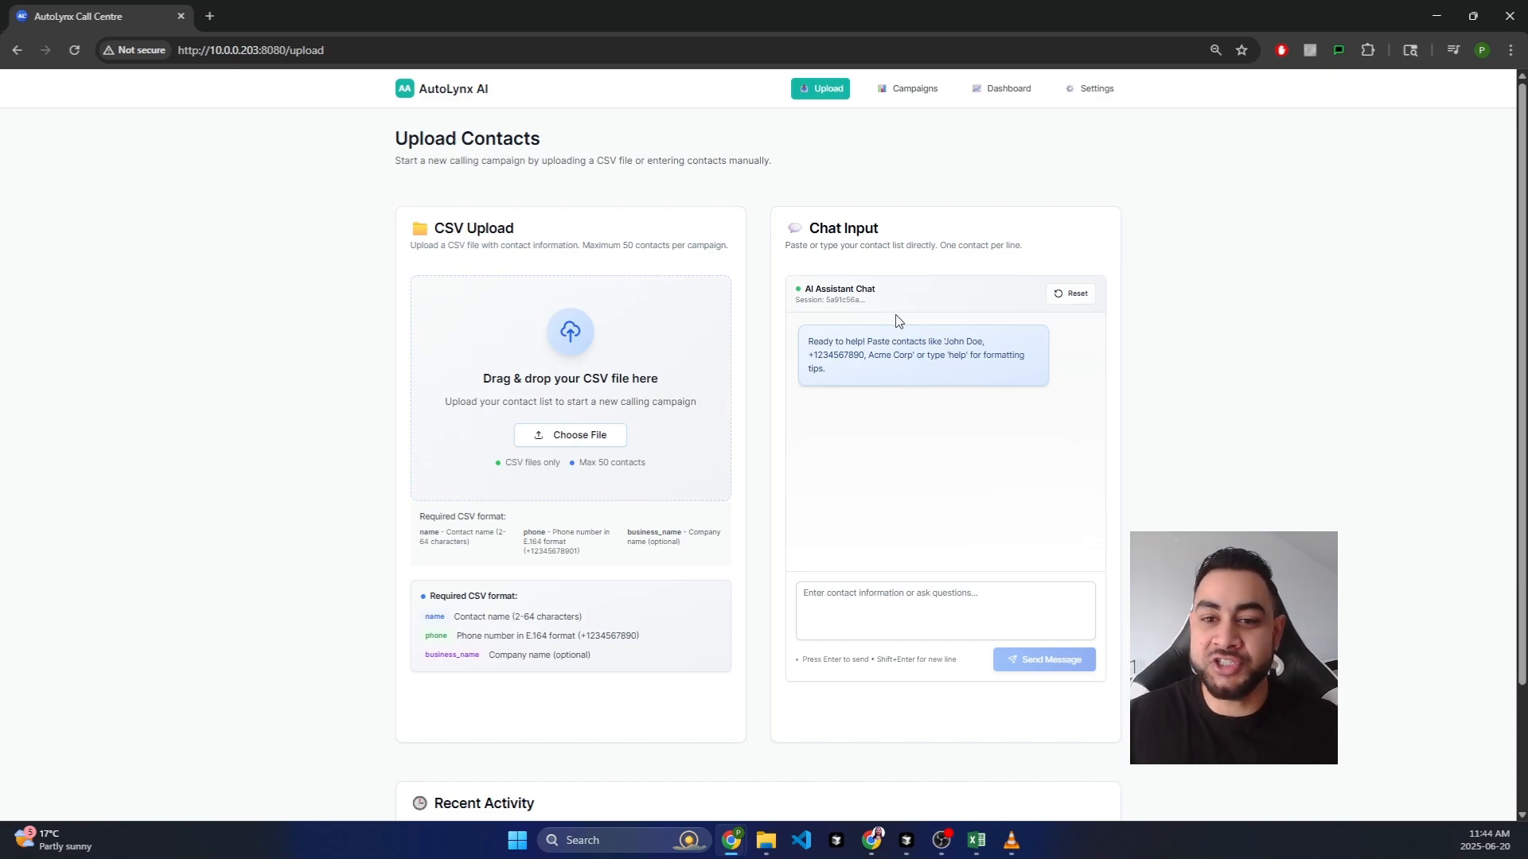
left_click(912, 96)
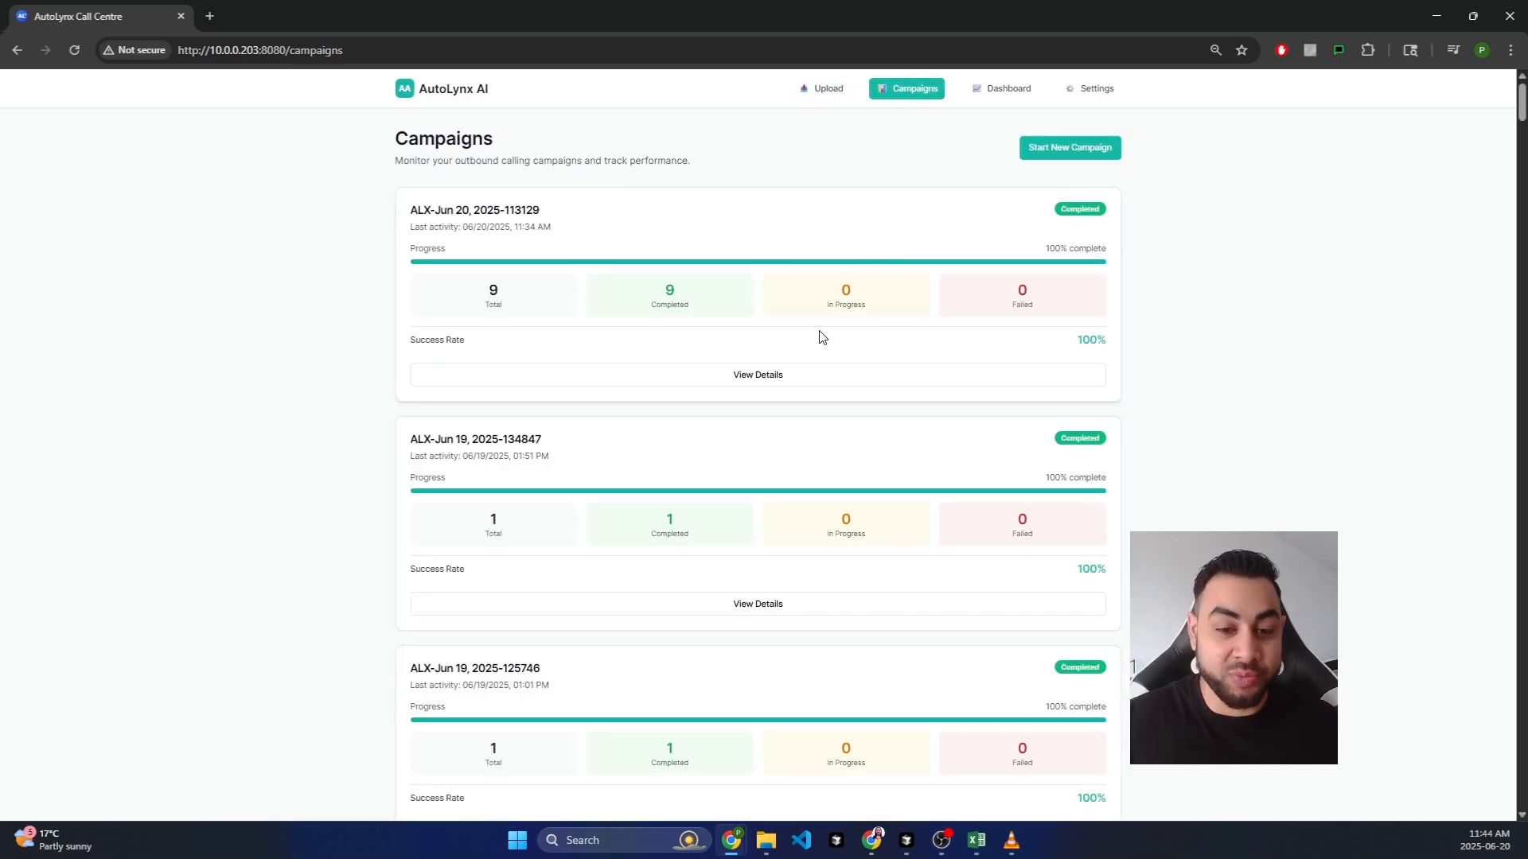
left_click(778, 380)
scroll(857, 382, "down", 2)
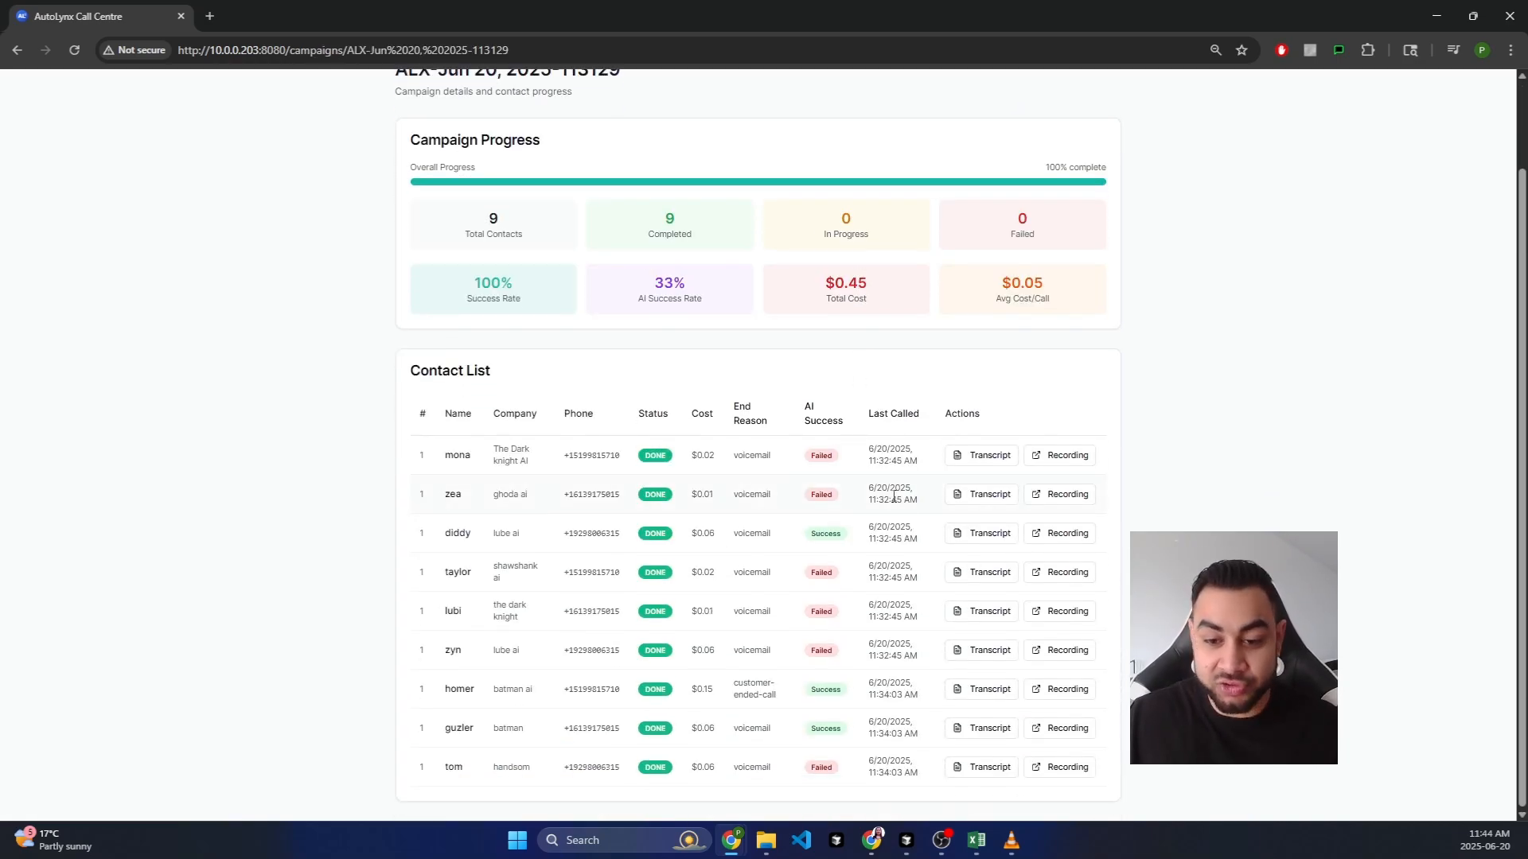
Step: Review the first contact's call transcript and recording, then return to the campaign summary
left_click(989, 456)
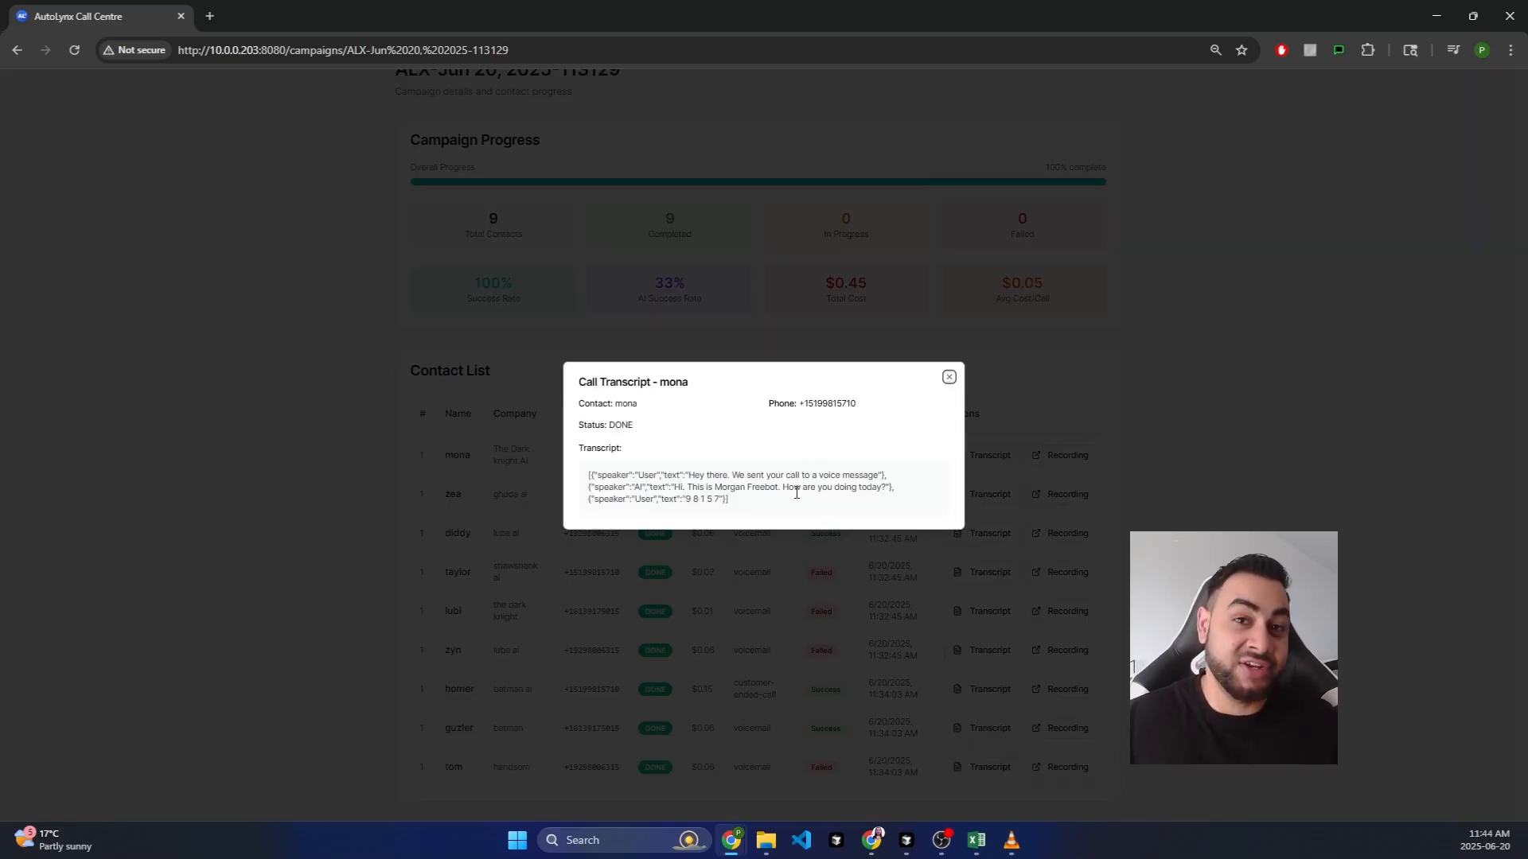
left_click(948, 378)
left_click(1043, 462)
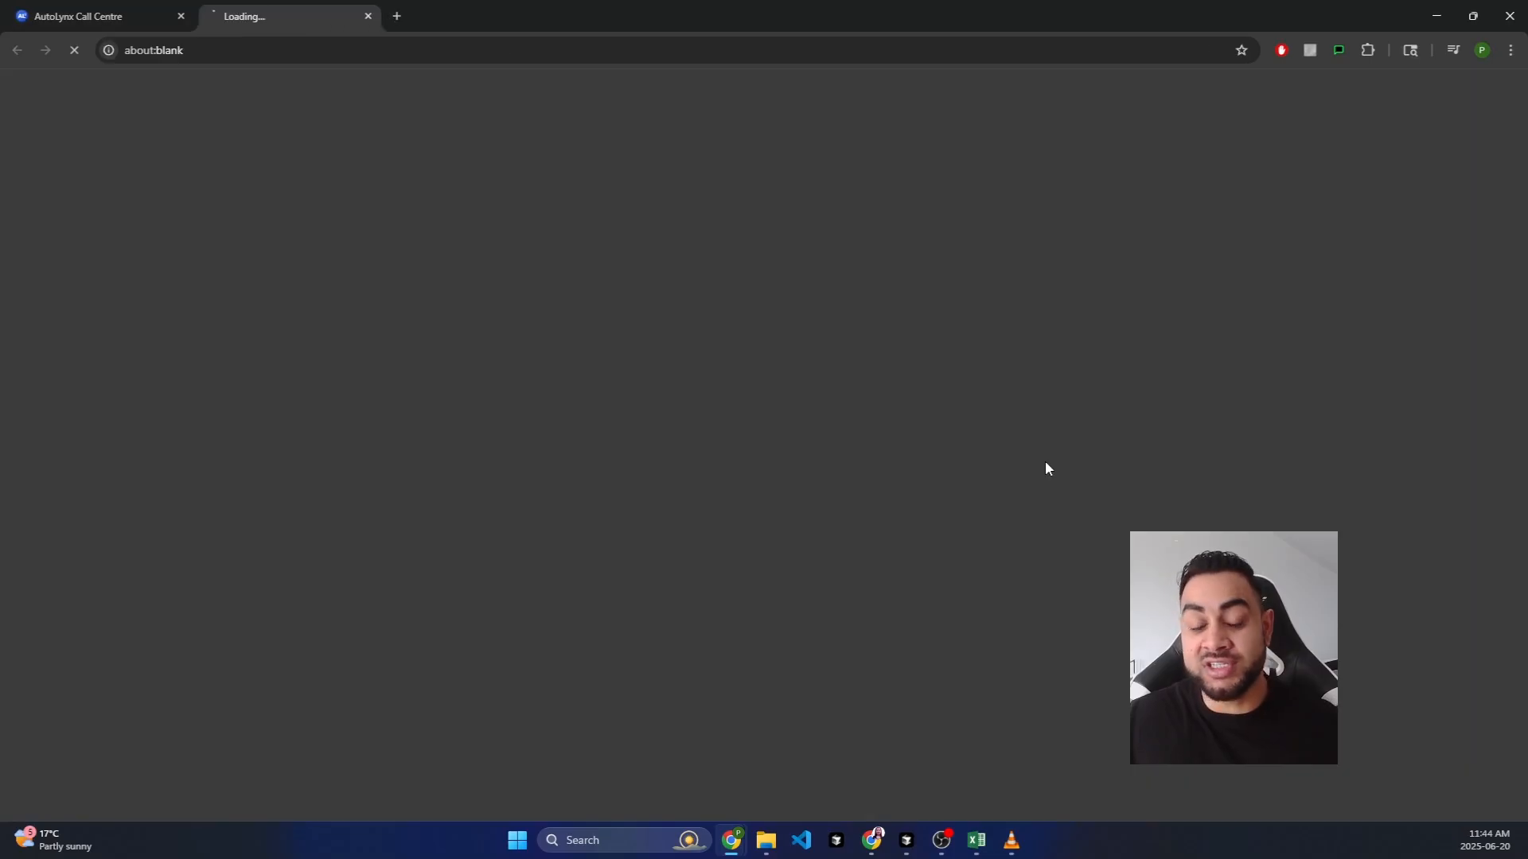
left_click(370, 16)
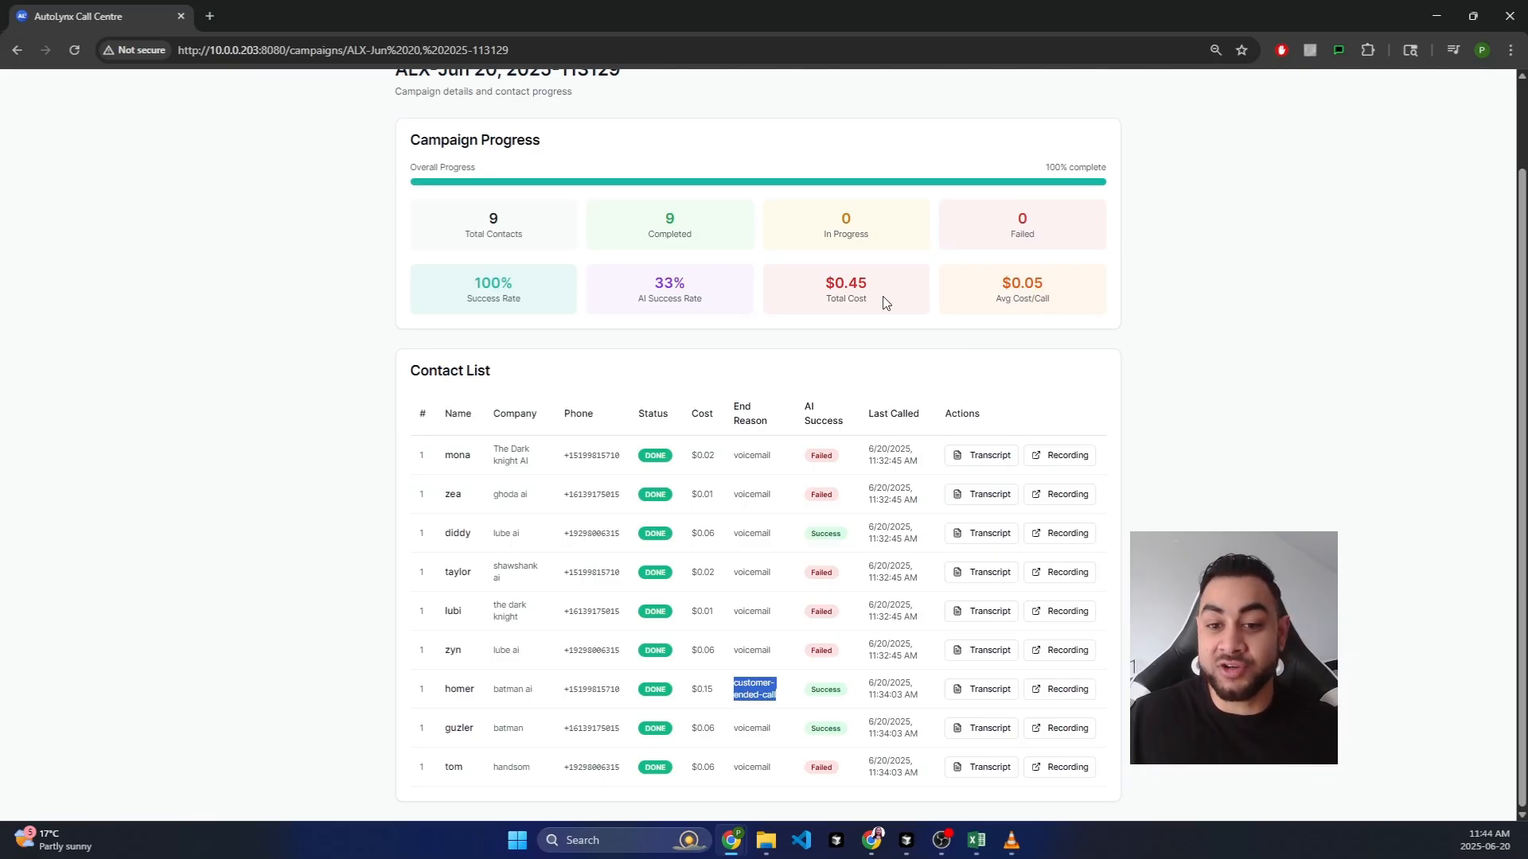
left_click_drag(825, 288, 864, 322)
scroll(362, 168, "up", 2)
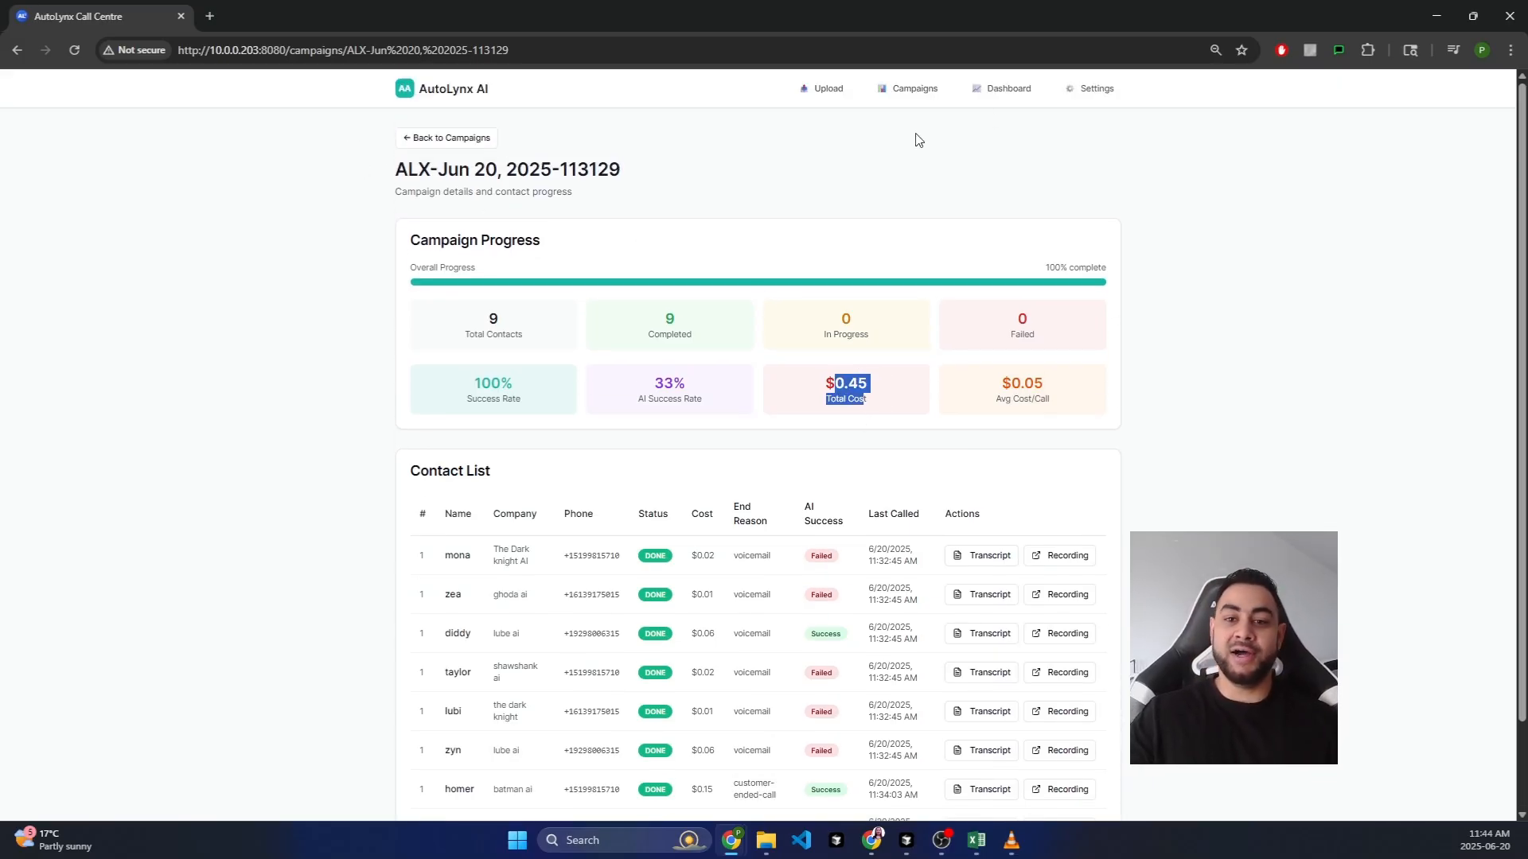
Step: Leave the campaign details by going to the Dashboard
left_click(1001, 90)
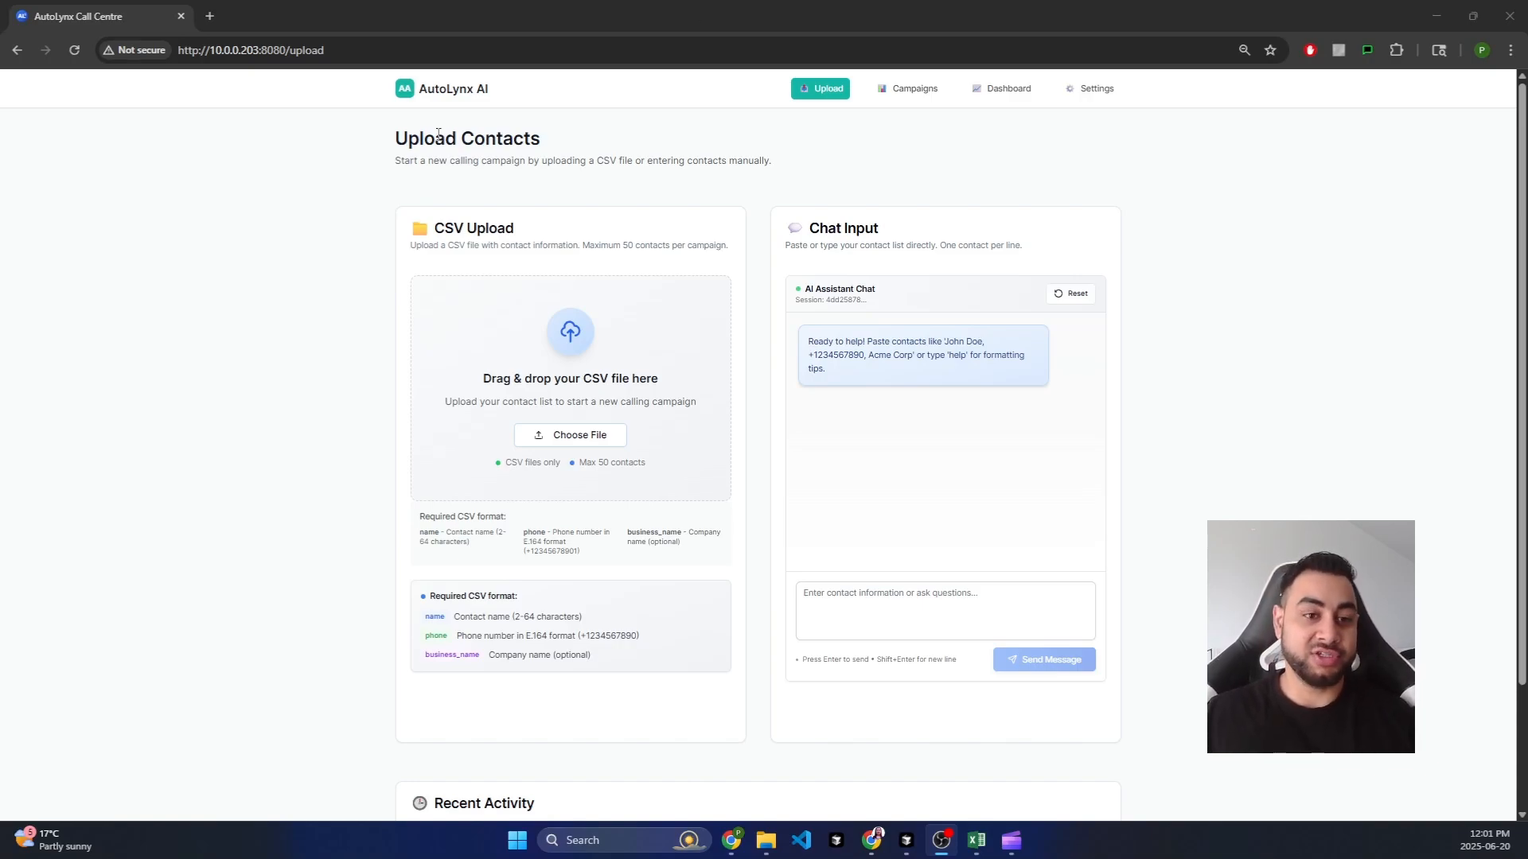
left_click_drag(395, 139, 417, 139)
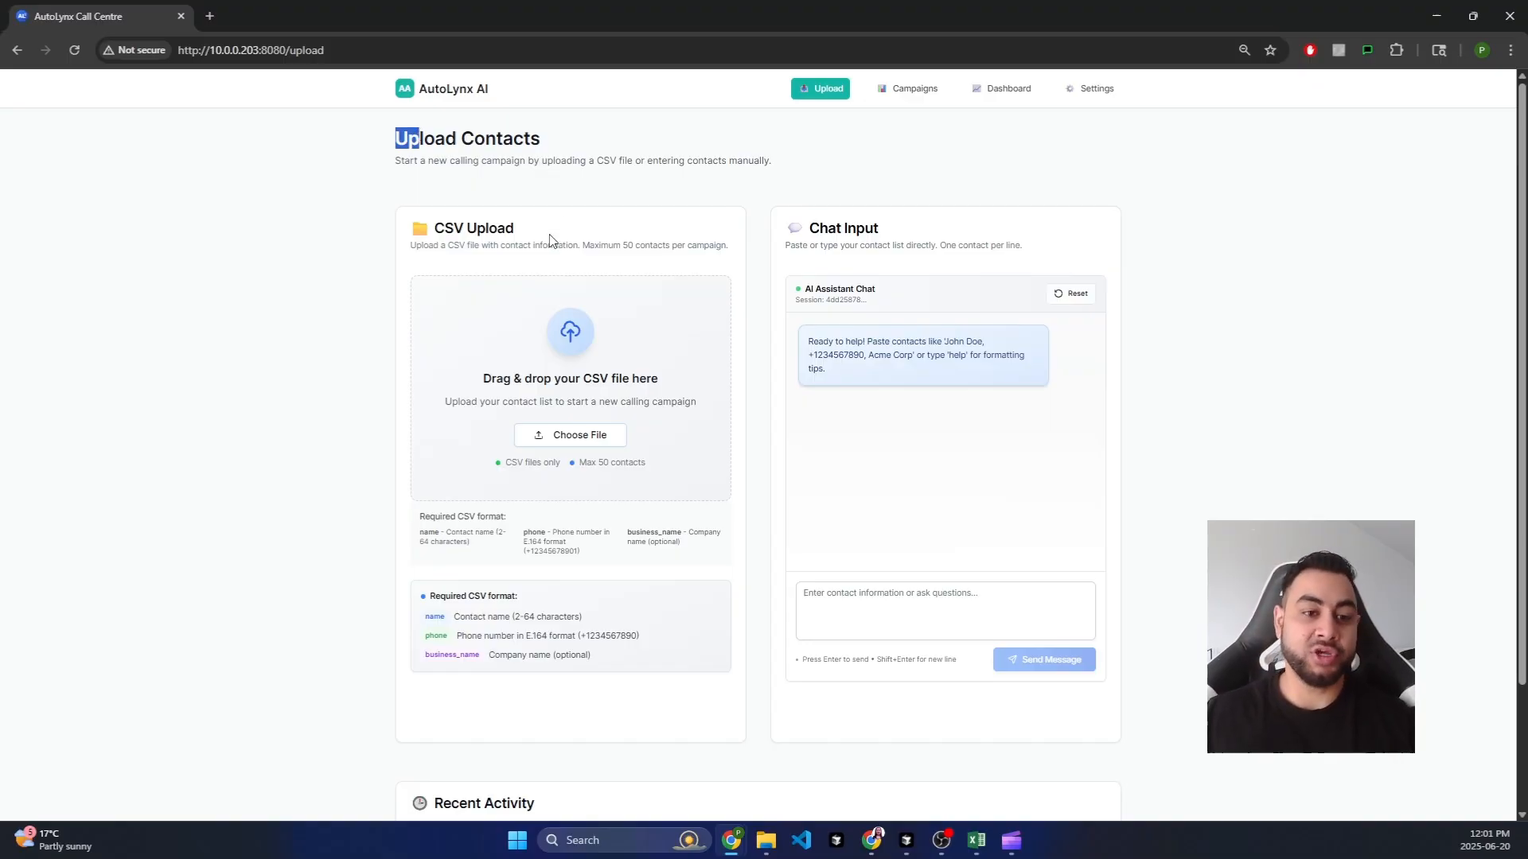
left_click(525, 231)
left_click_drag(519, 229, 433, 228)
left_click(483, 229)
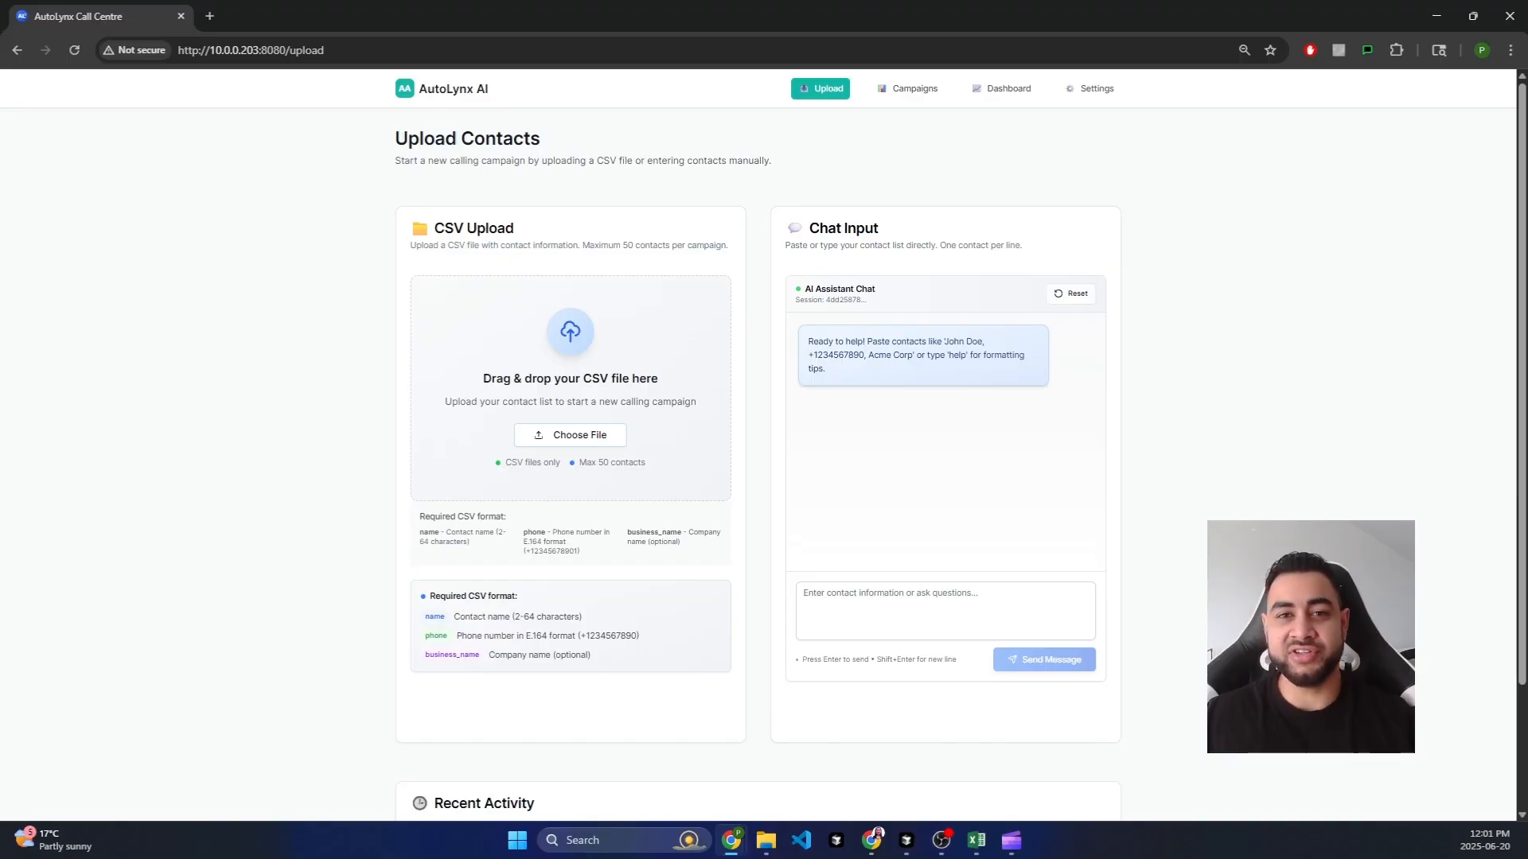
mouse_move(977, 850)
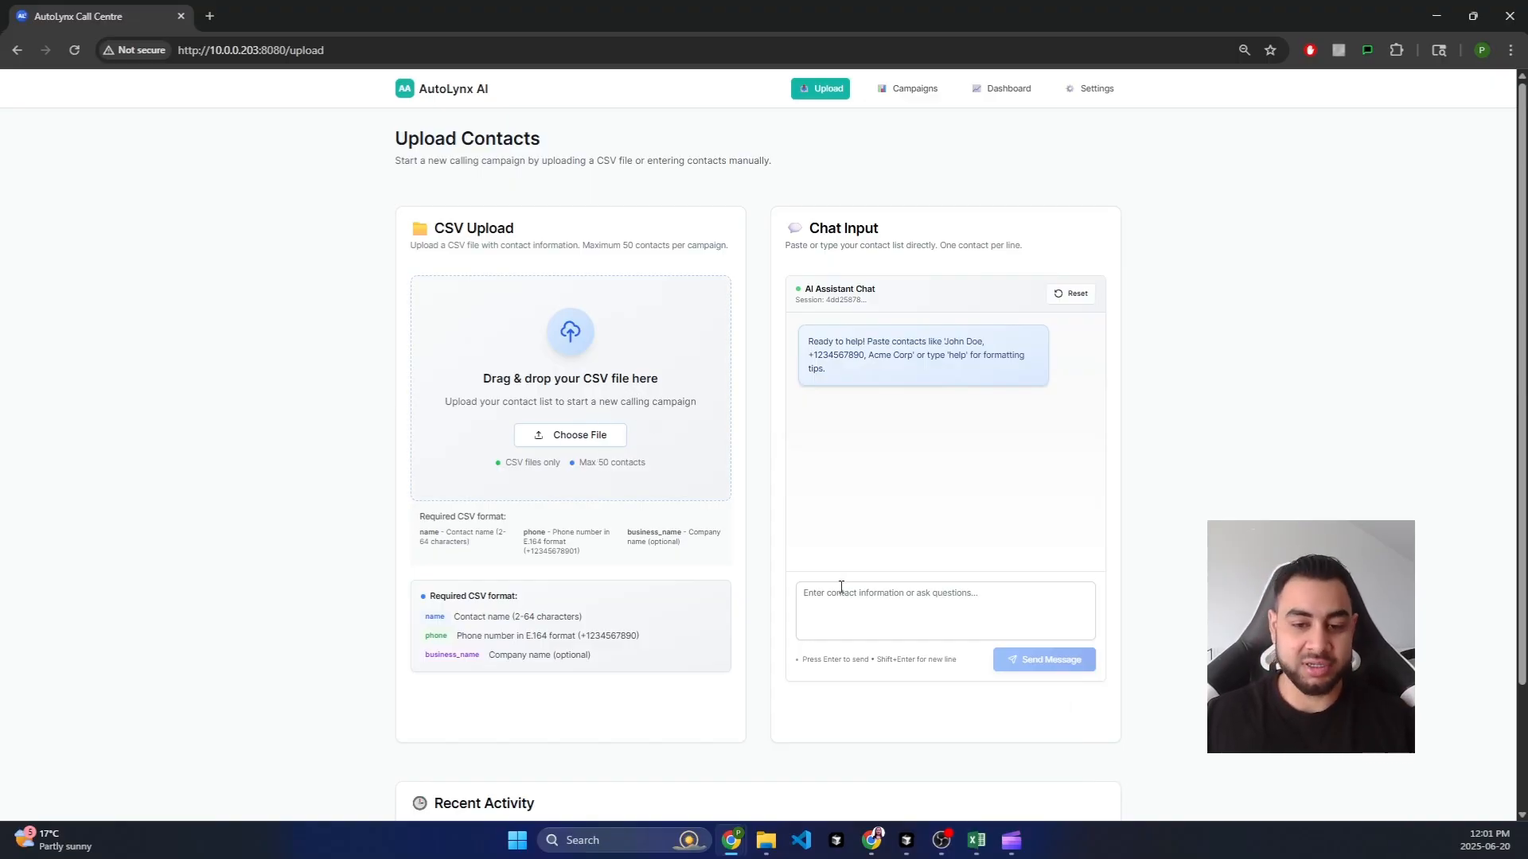
left_click(923, 591)
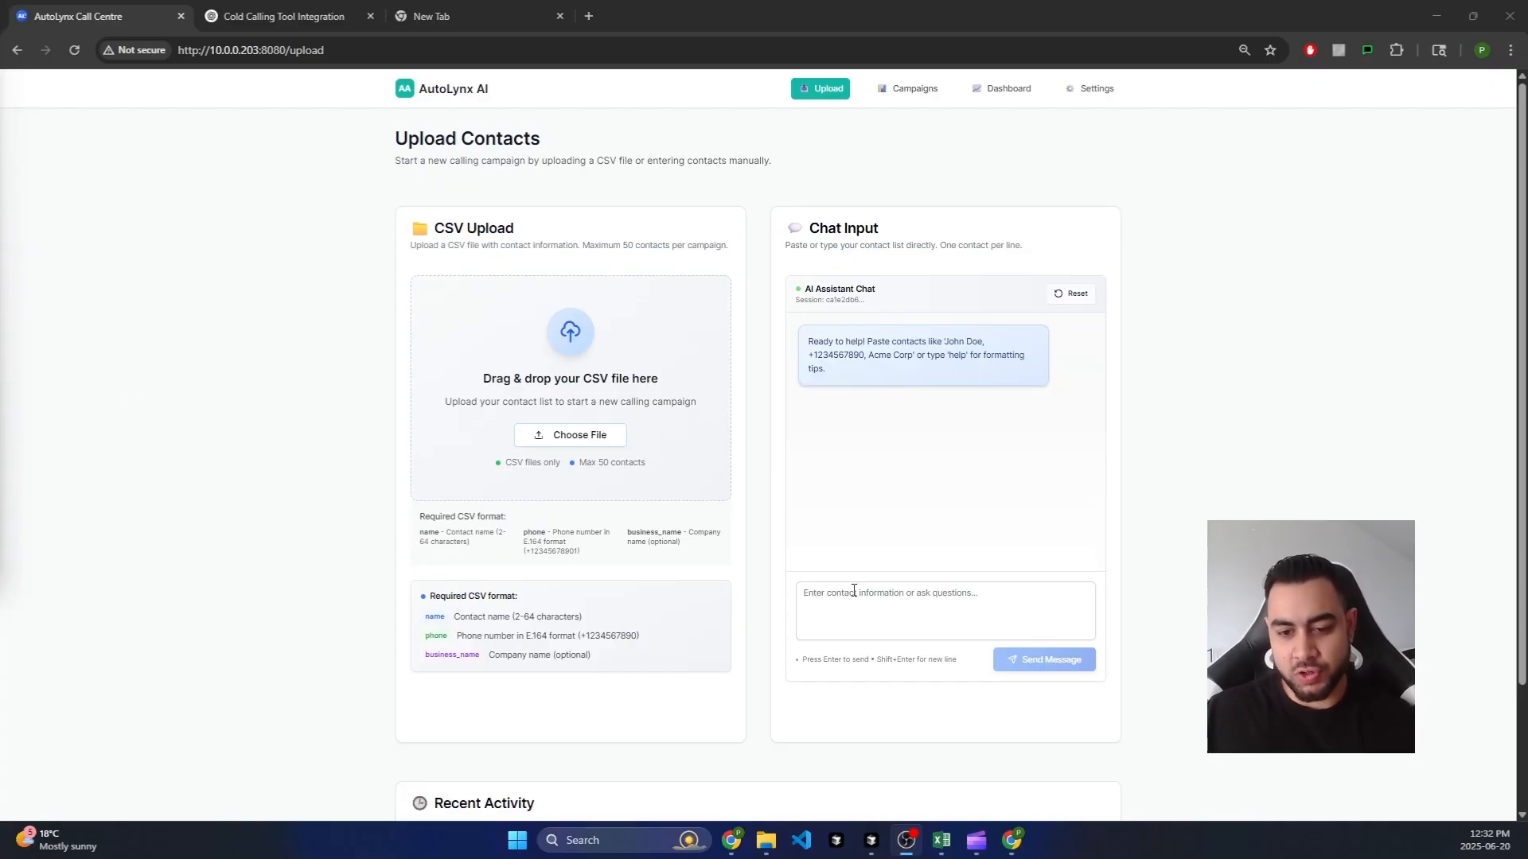
Step: Dictate a request for 10 South Detroit dentists to call and send it to the assistant
left_click(854, 590)
key("super+h")
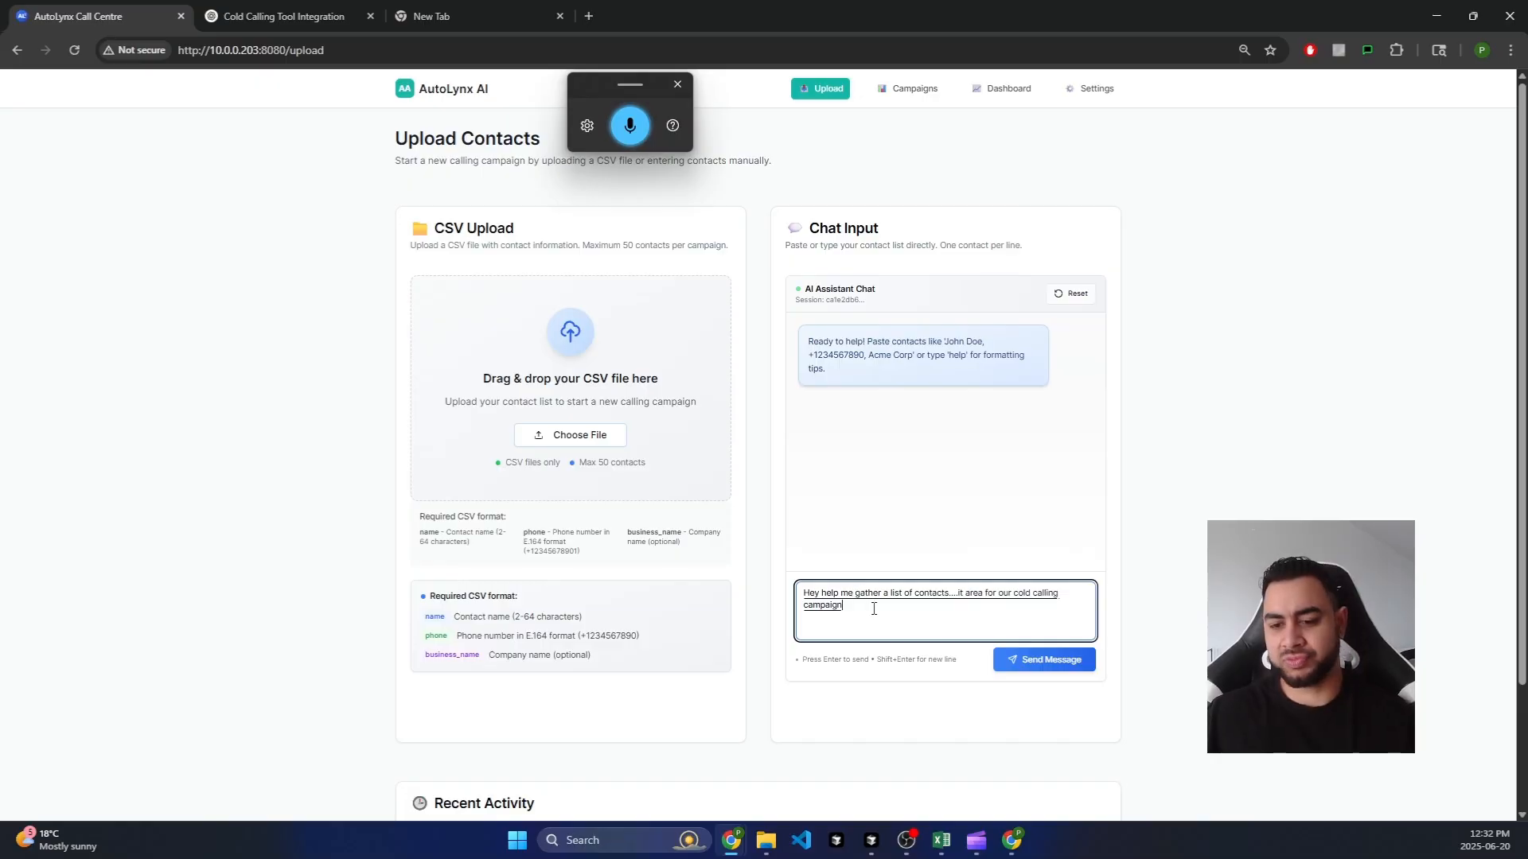
left_click(1030, 662)
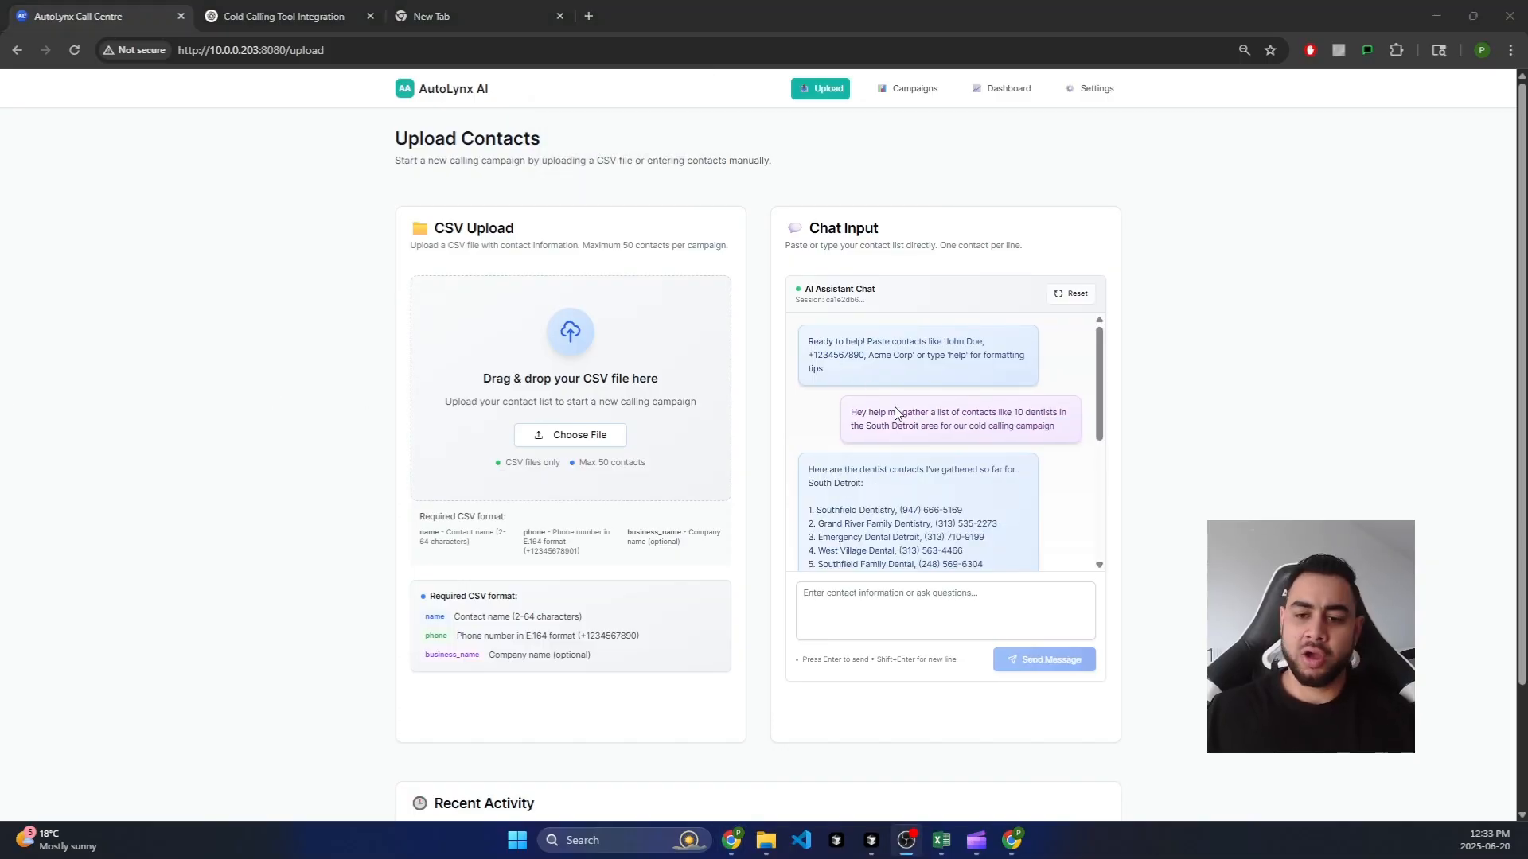
scroll(978, 398, "down", 1)
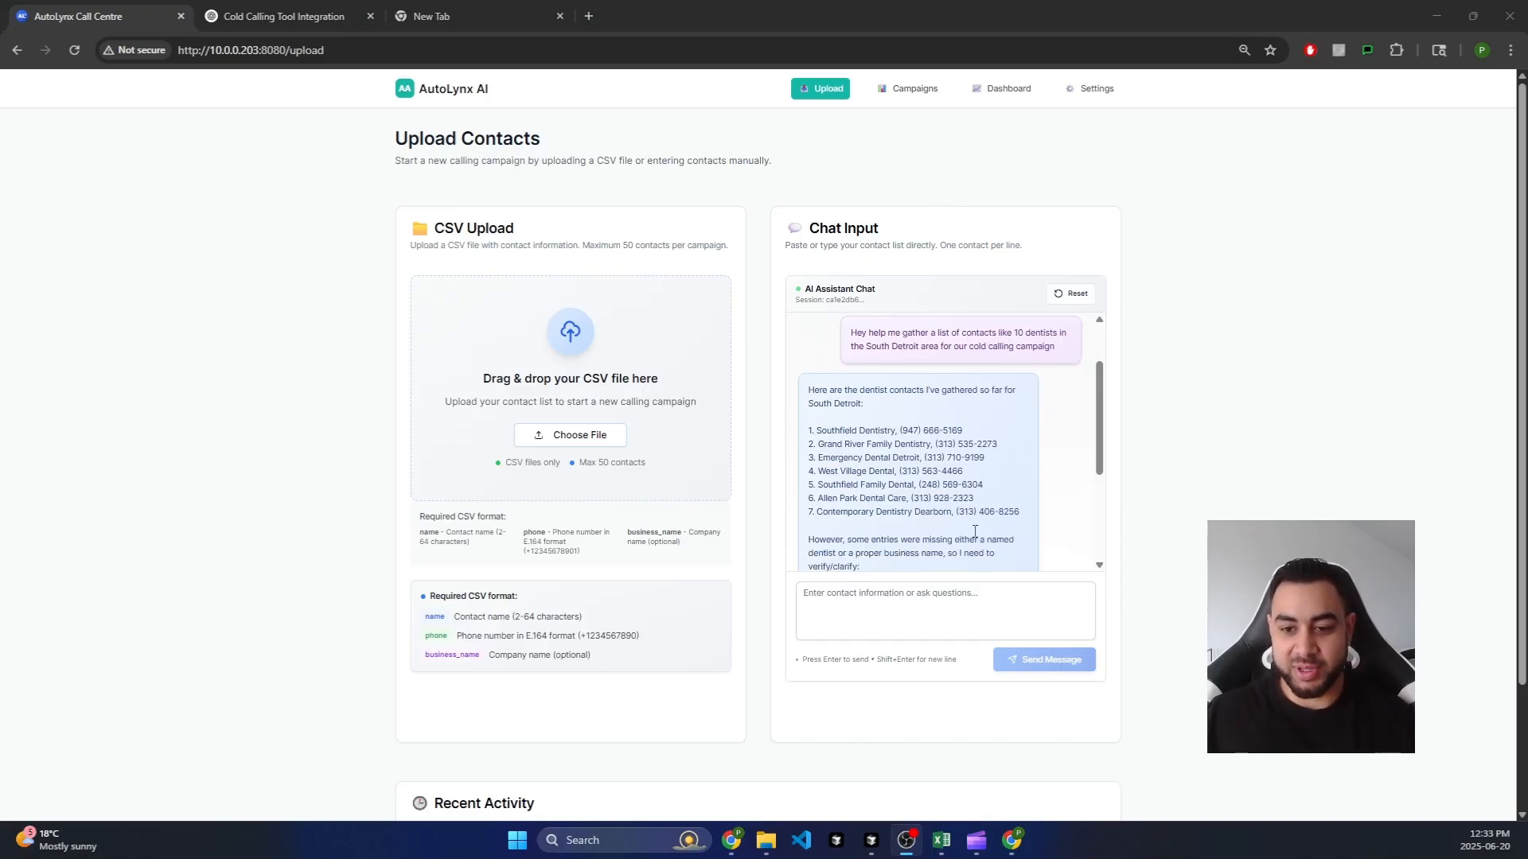
scroll(969, 490, "up", 1)
scroll(955, 485, "down", 4)
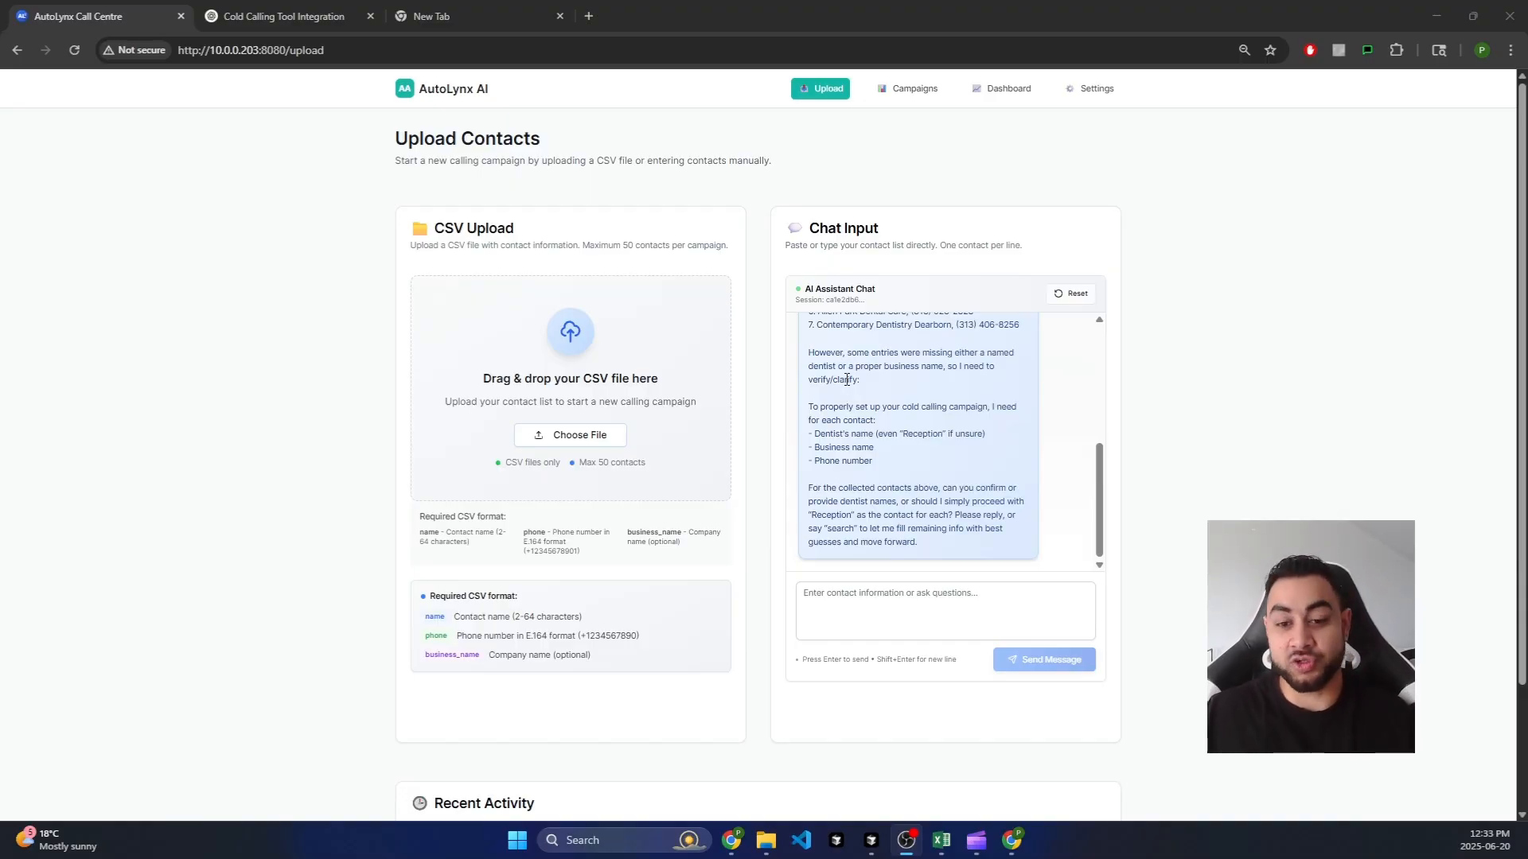
left_click_drag(806, 407, 947, 435)
left_click(873, 465)
left_click(898, 434)
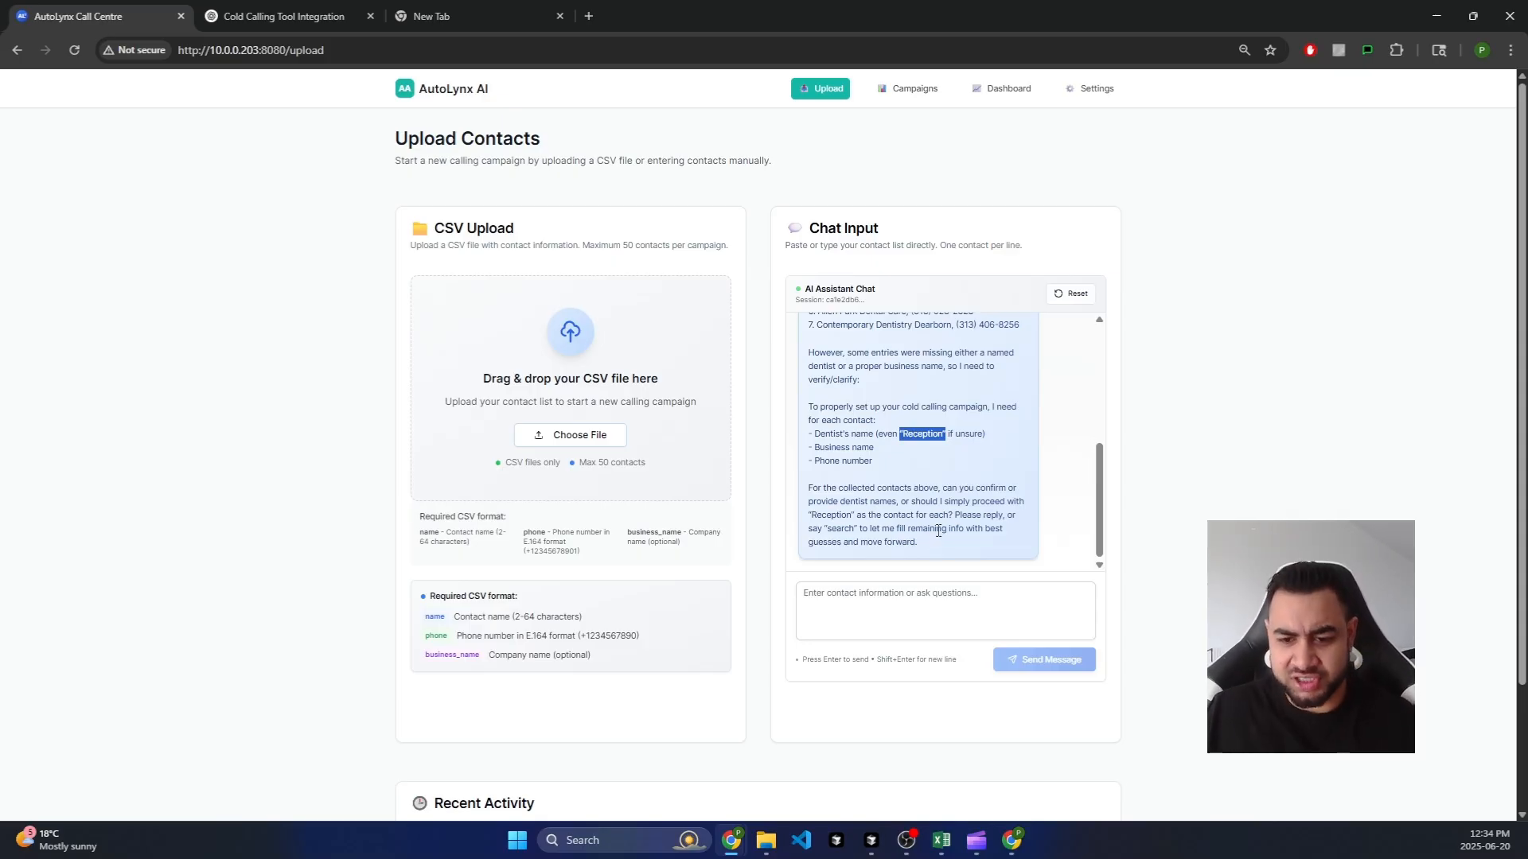
left_click_drag(921, 543, 815, 513)
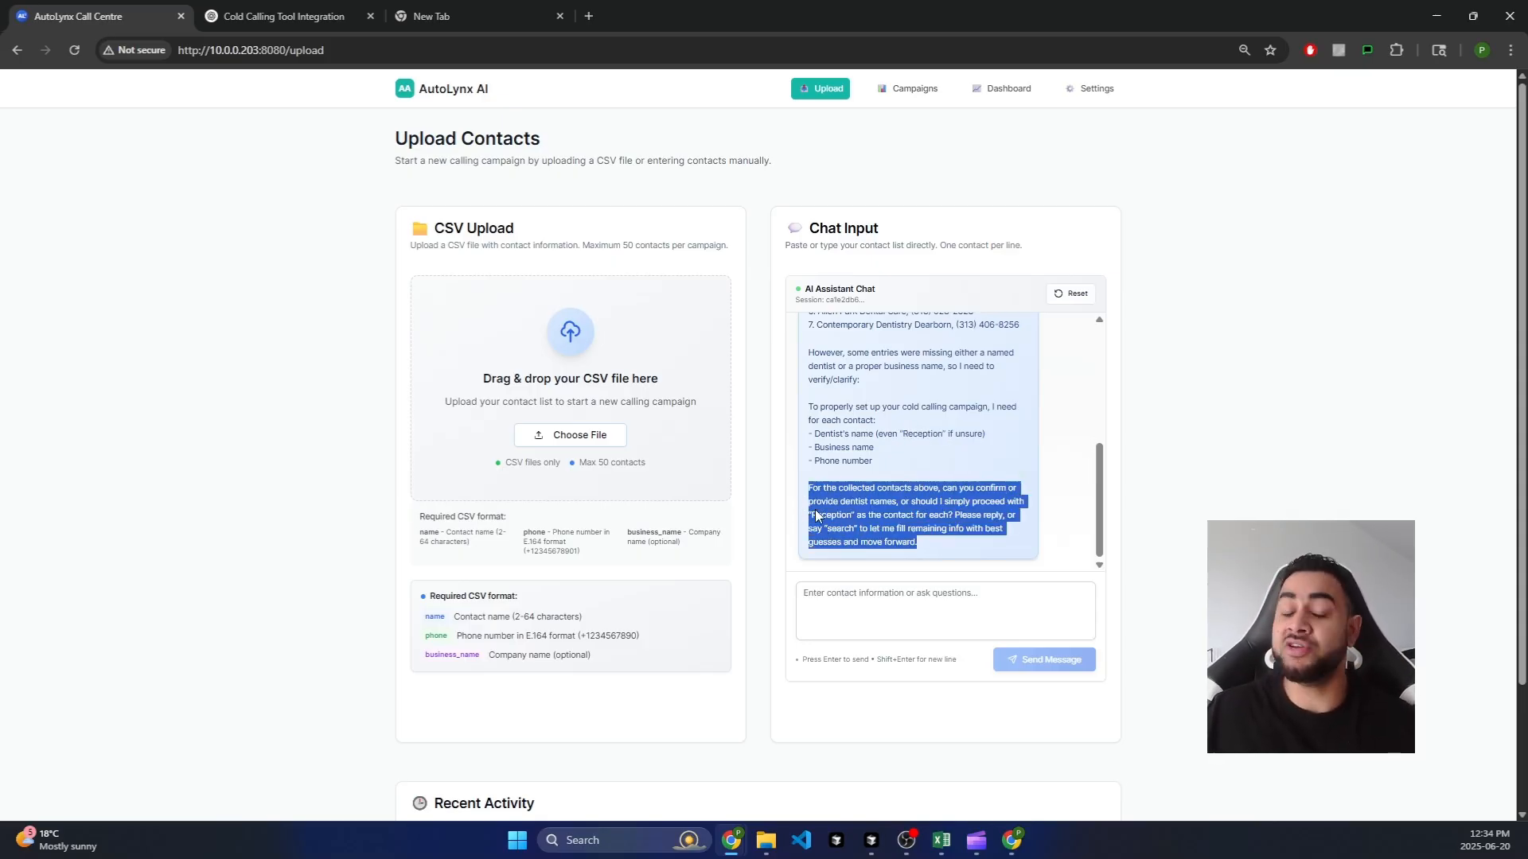
left_click(894, 604)
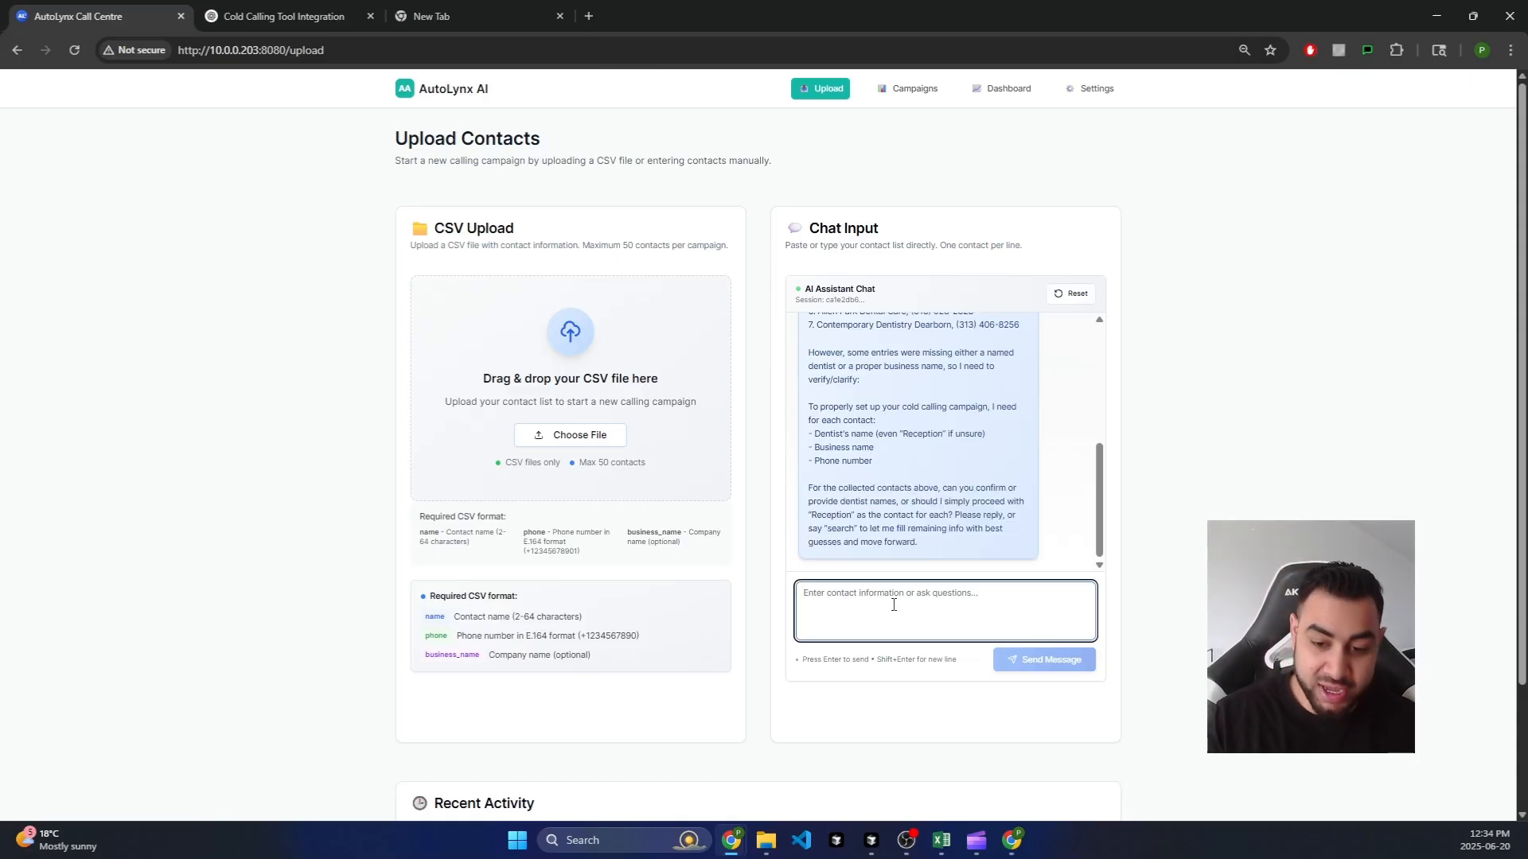
Step: Dictate the reply 'Yeah that that's fine start the campaign on them' into the chat box
key("super+h")
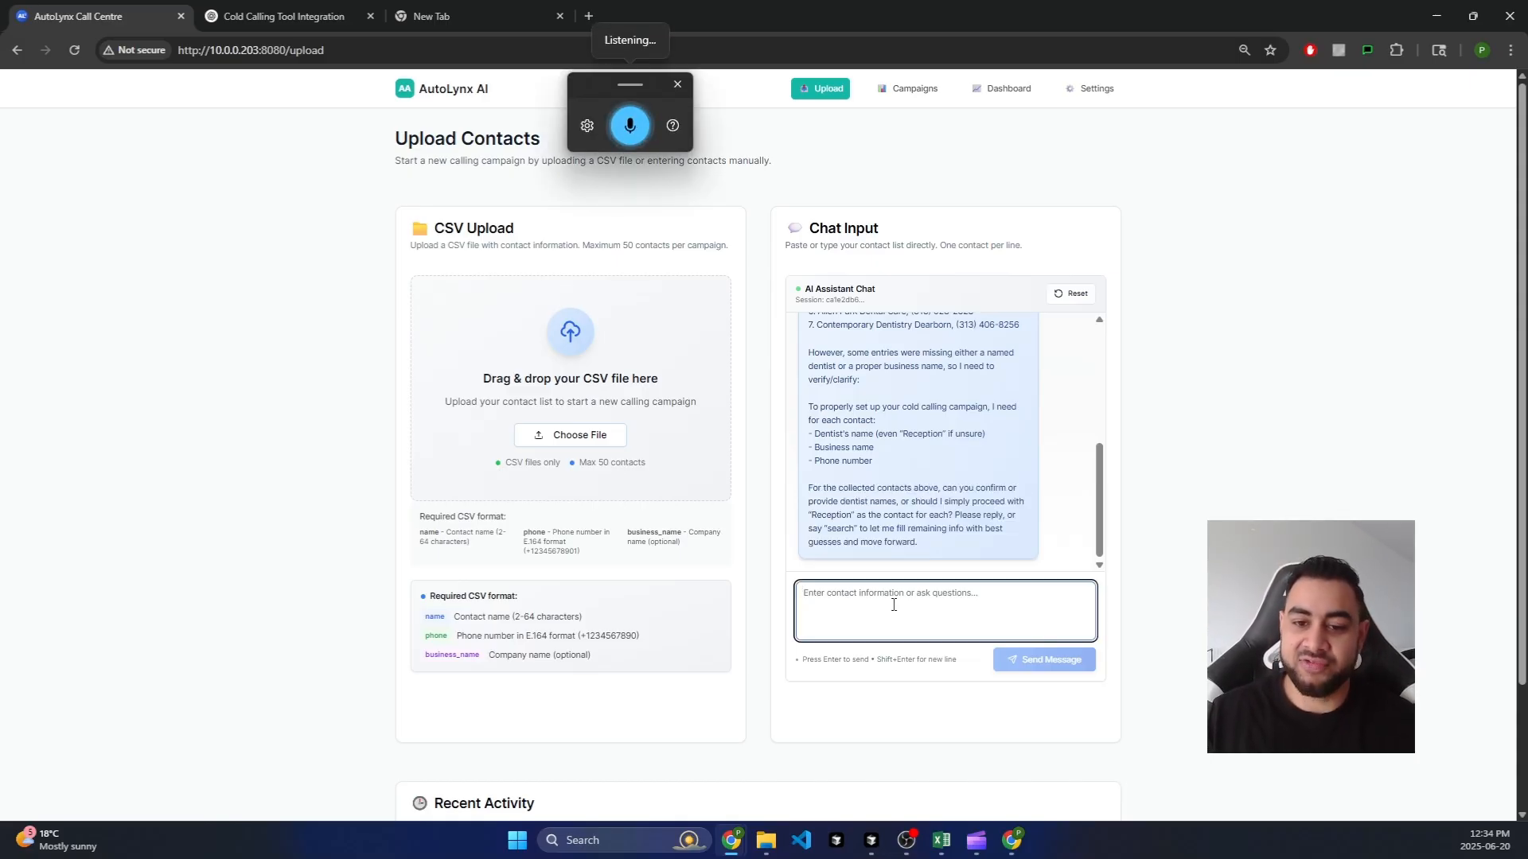
type("Yeah that that's fine start the")
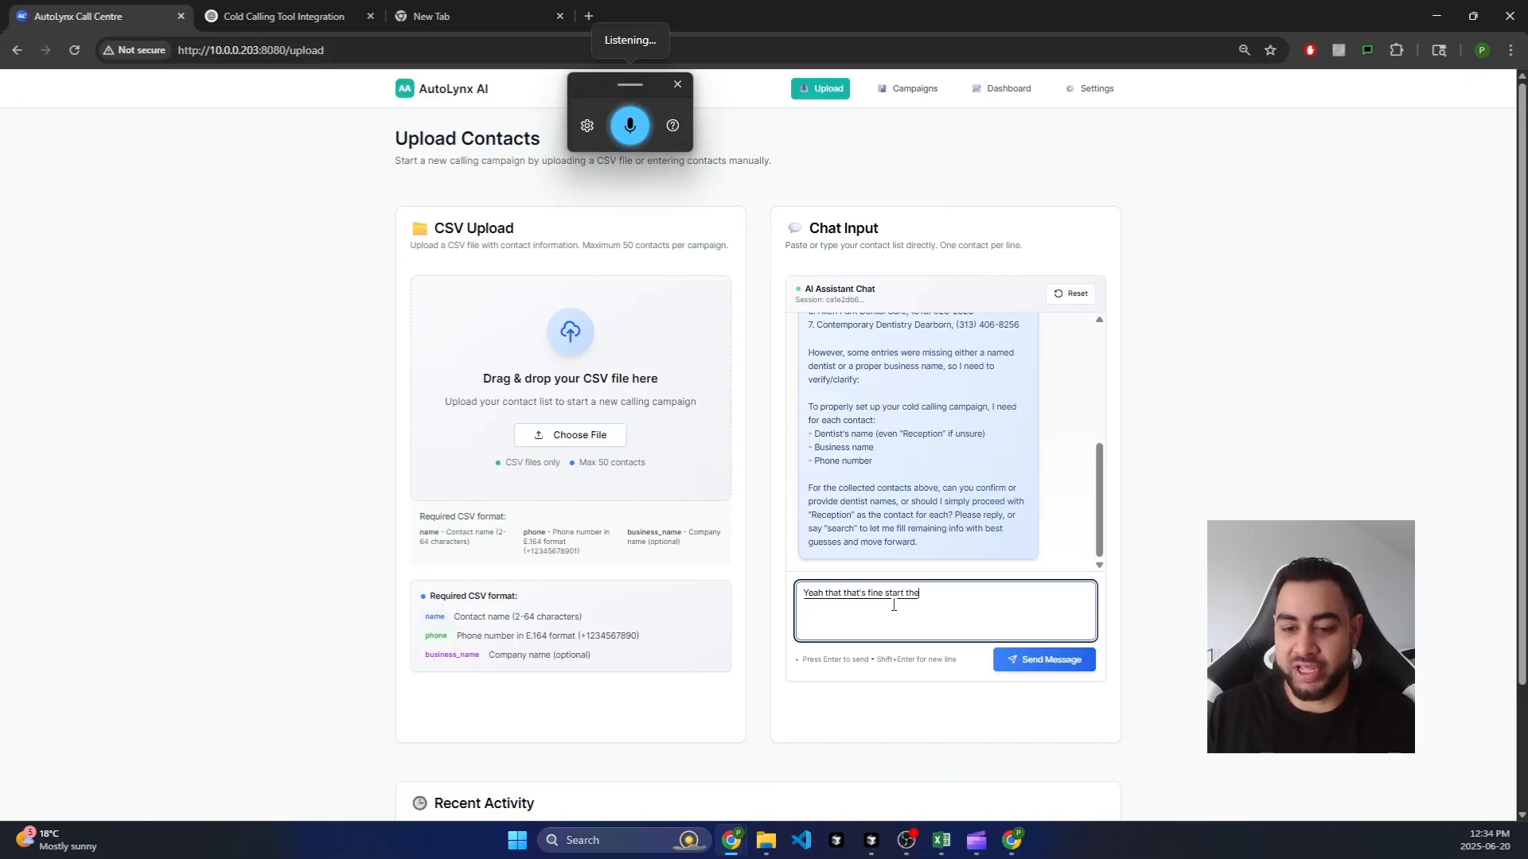
type(" campaign on them")
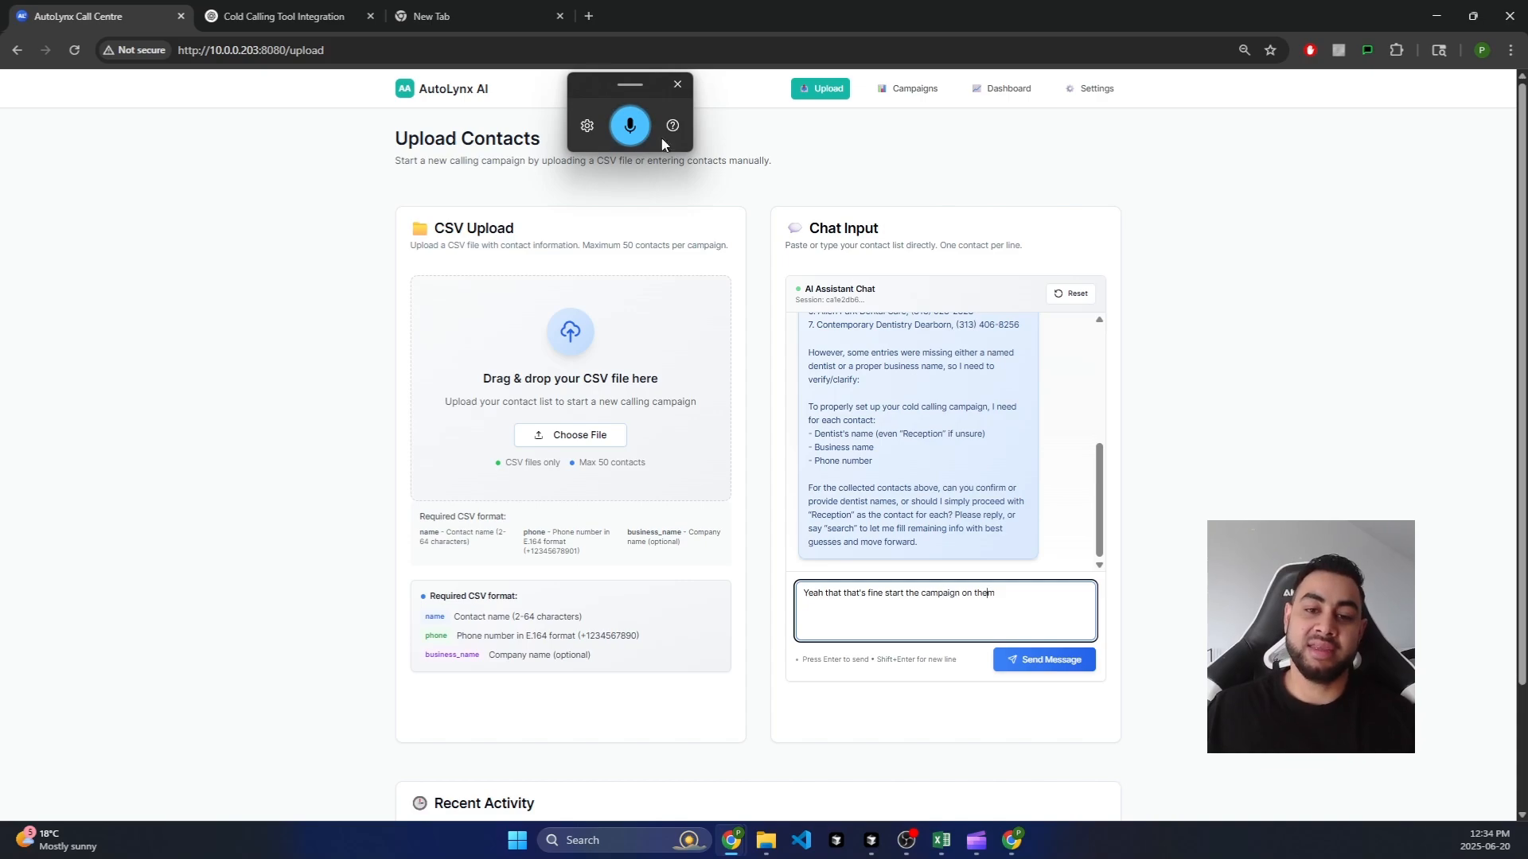
left_click(630, 126)
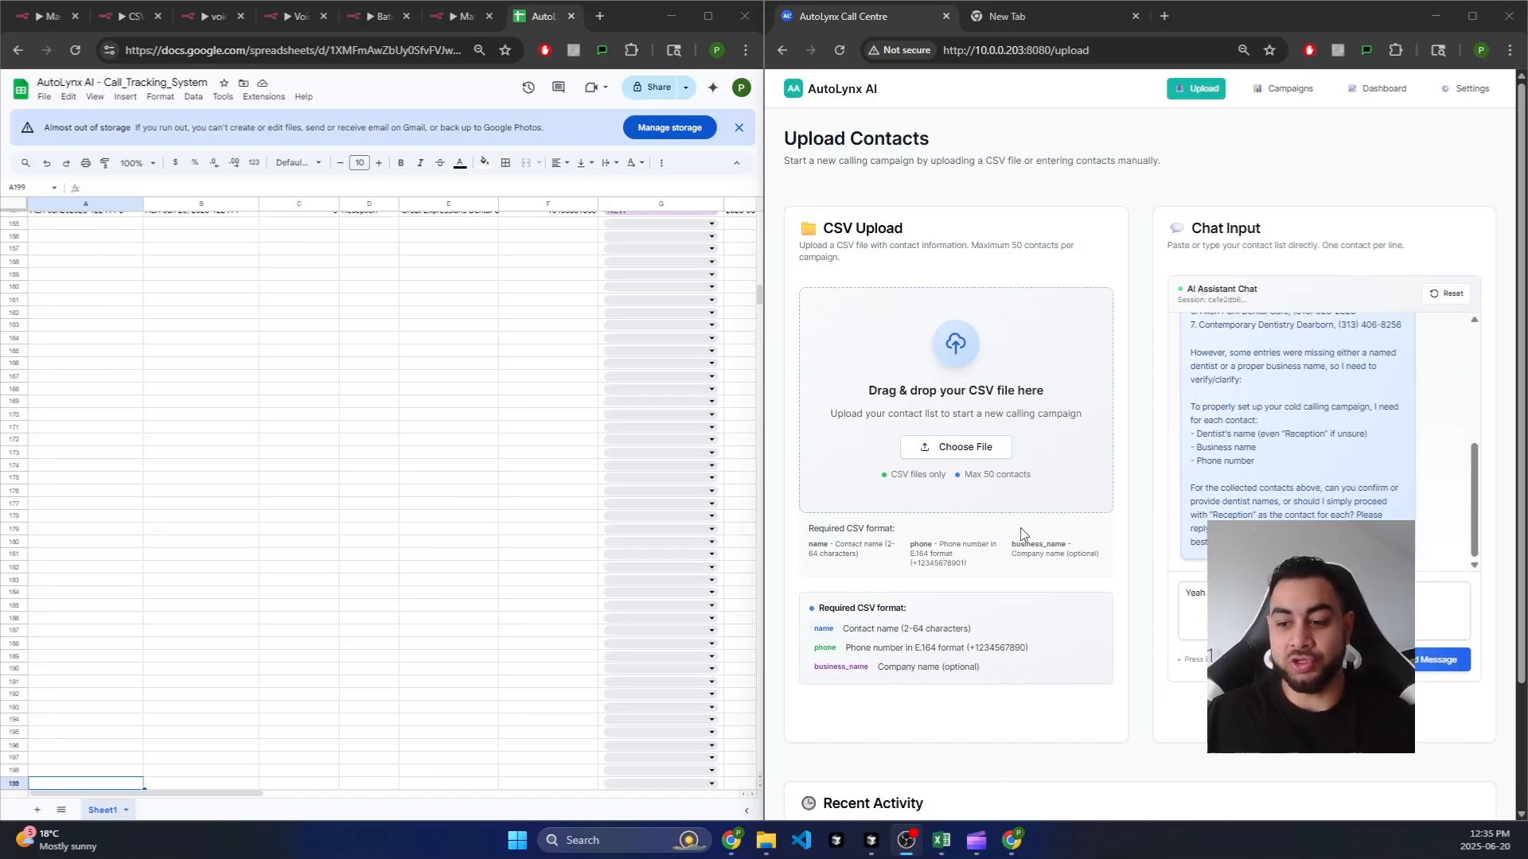
Step: Send the campaign-start reply, then check the Southfield Dentistry row's call timestamps and status options
left_click(1441, 624)
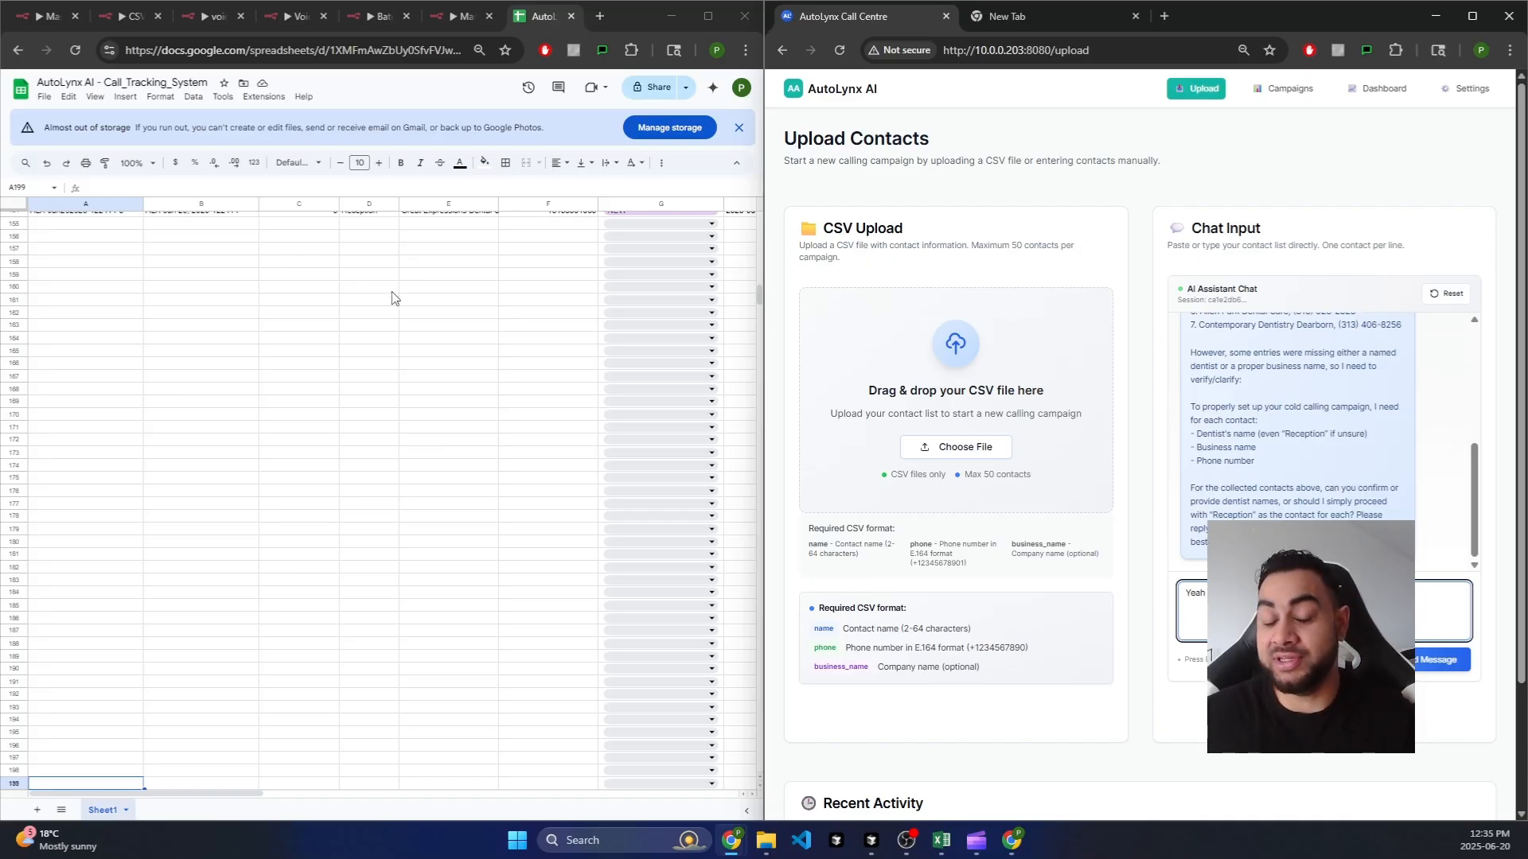
left_click(1432, 662)
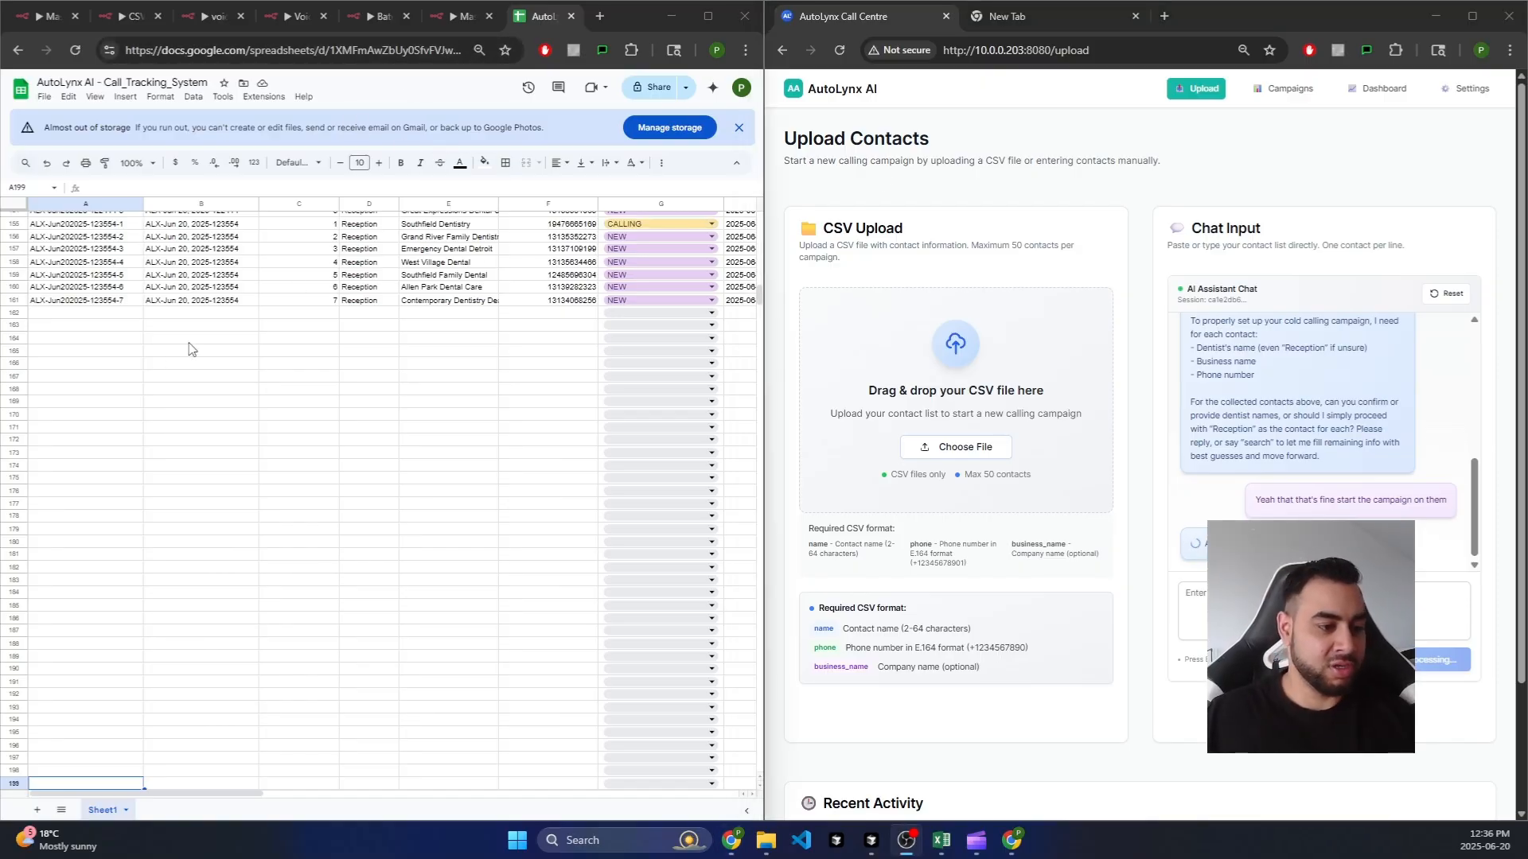
left_click(550, 227)
key("Right")
key("Right")
key("Right")
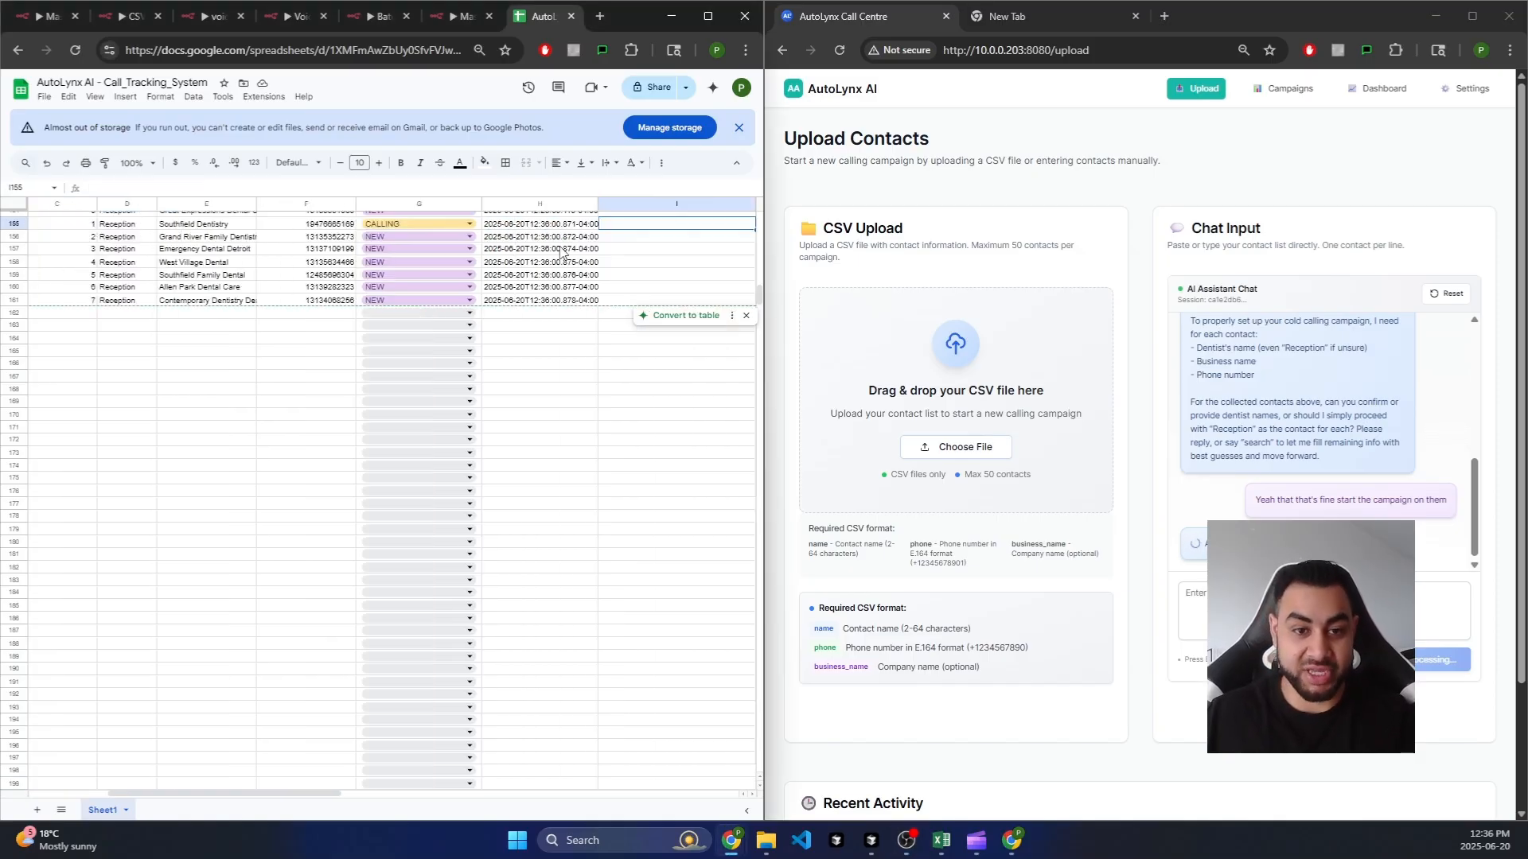
key("Left")
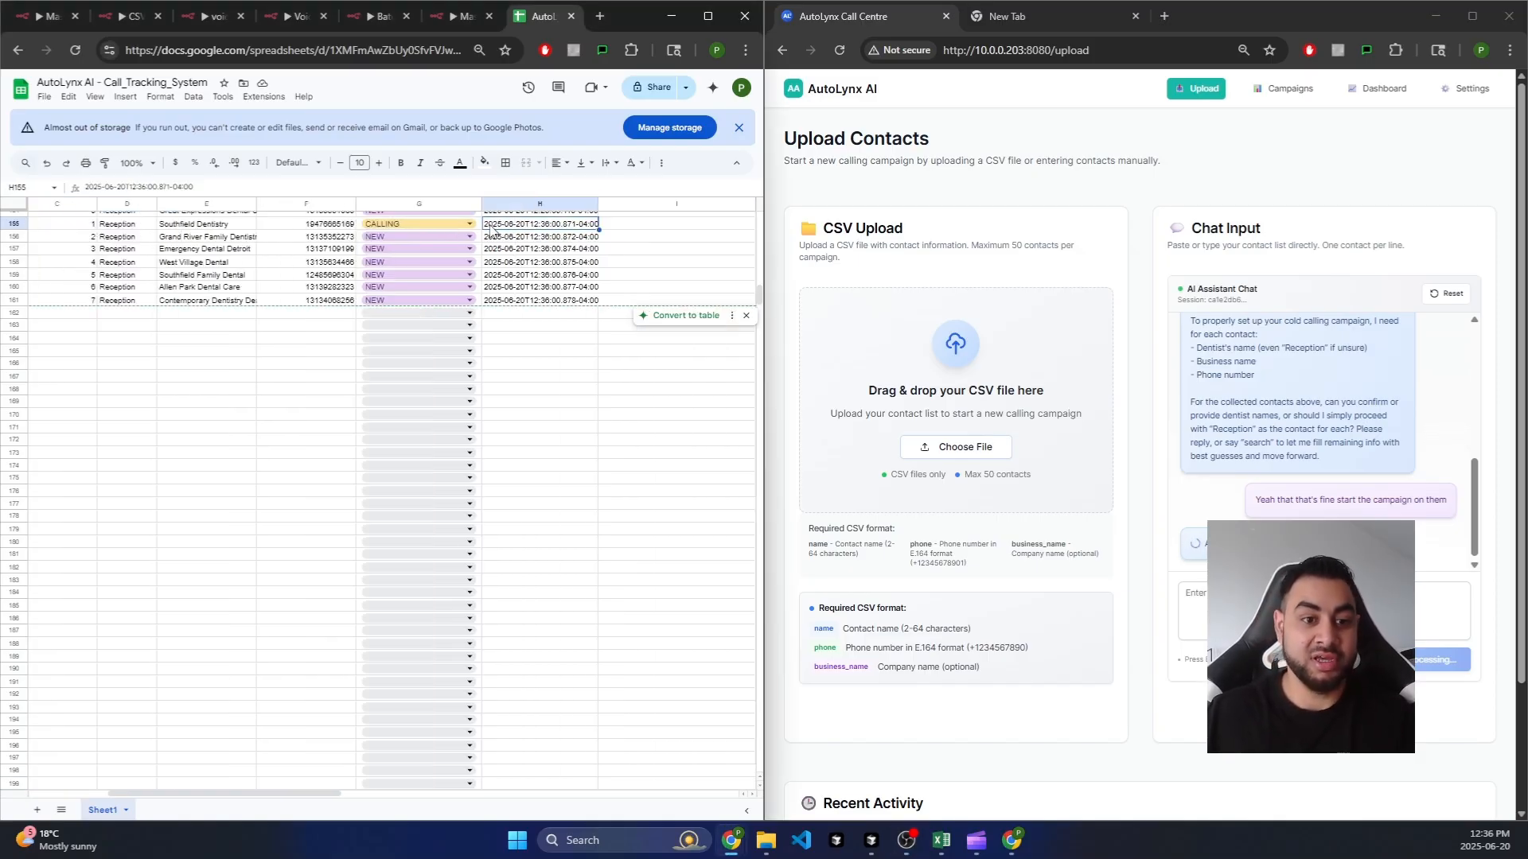
left_click(469, 226)
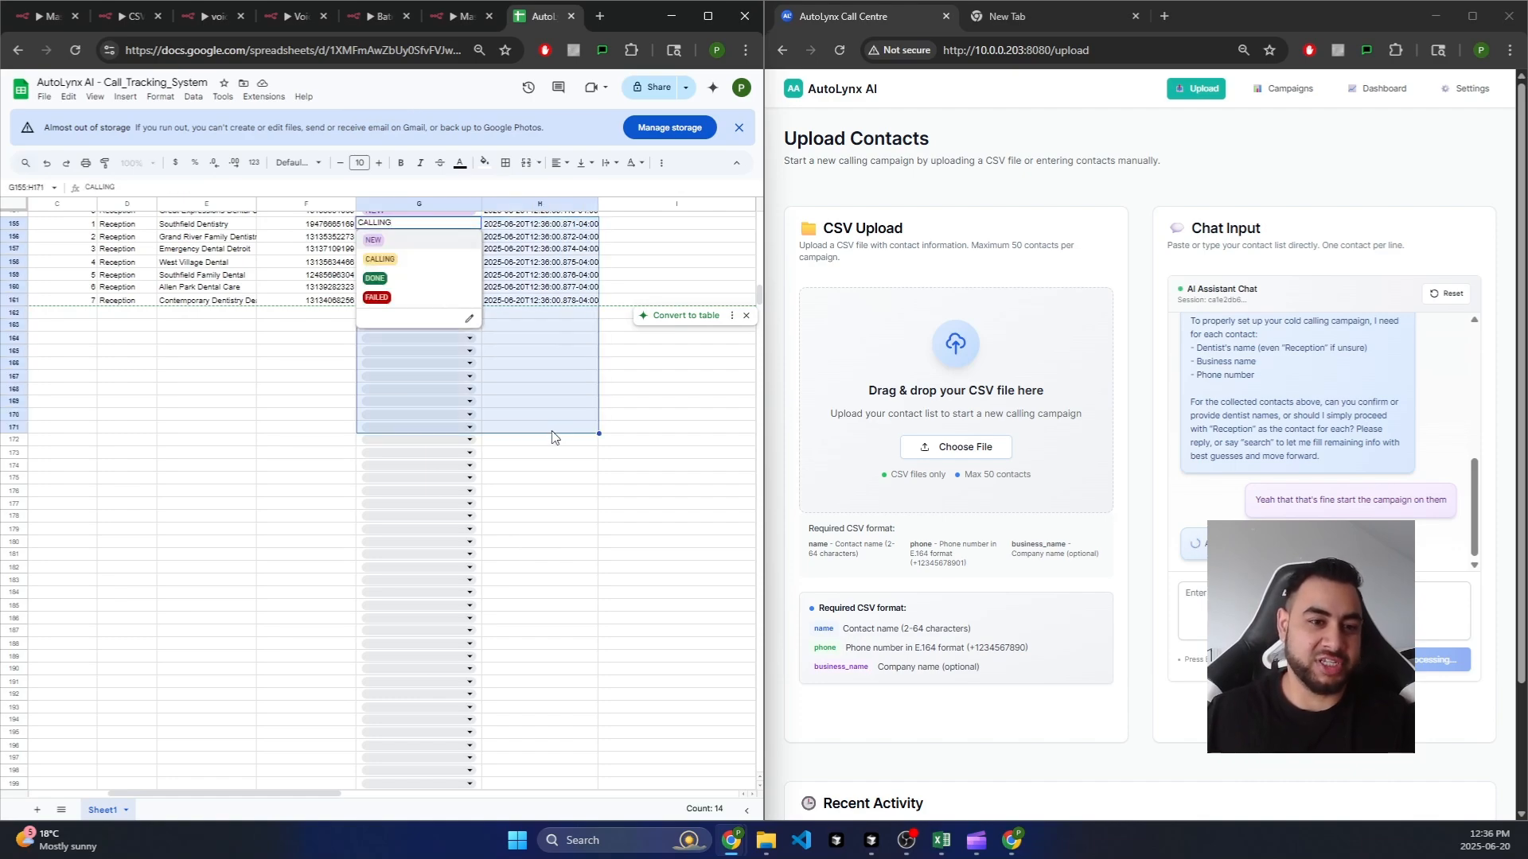
left_click(243, 411)
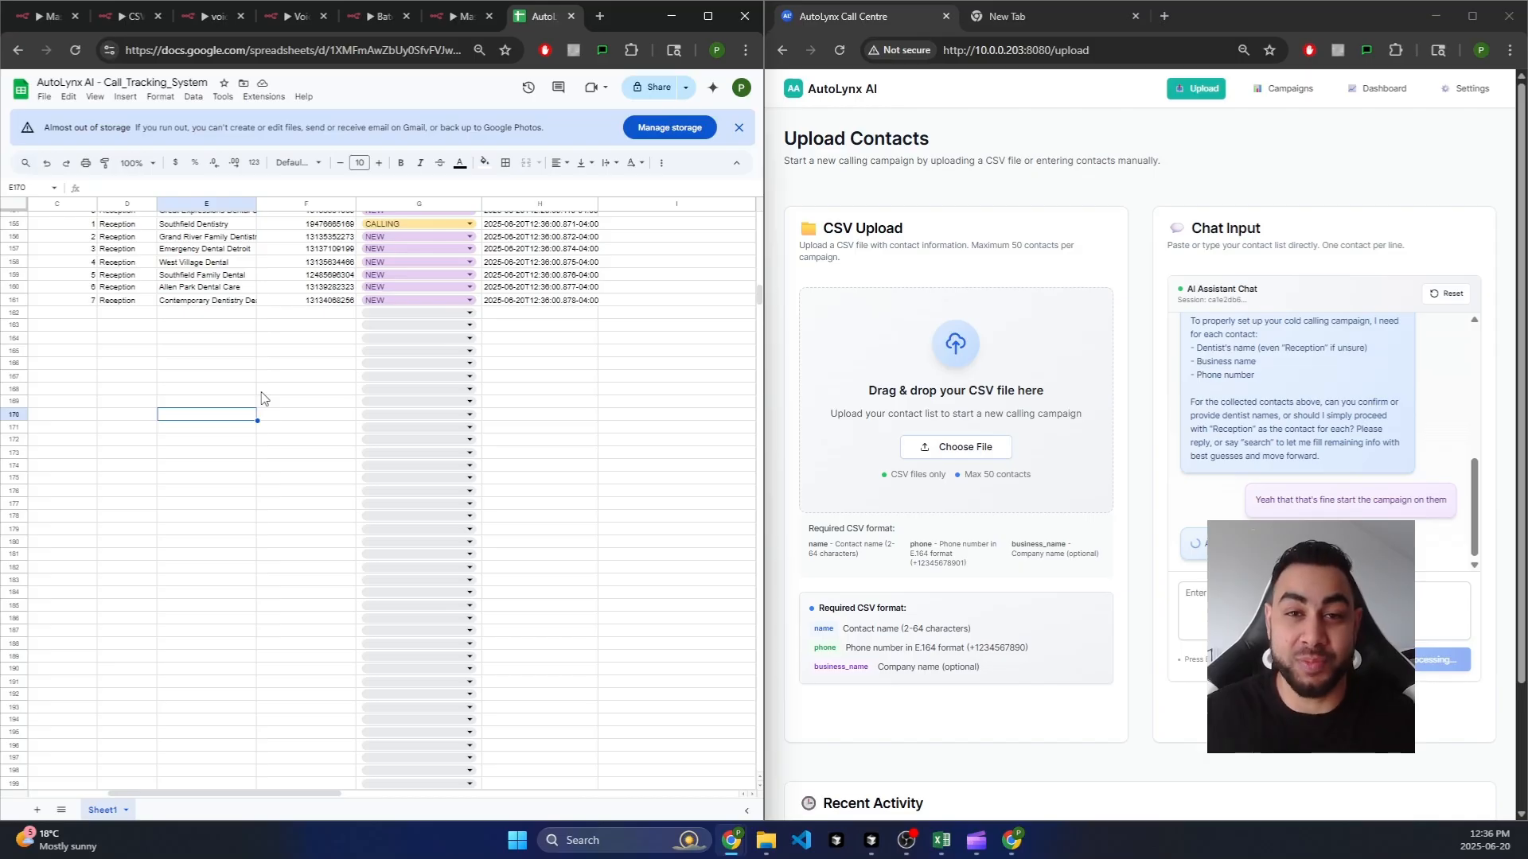
Step: Snap the Excel par-test-utf-8 contacts file to the left half beside the portal
left_click(1283, 615)
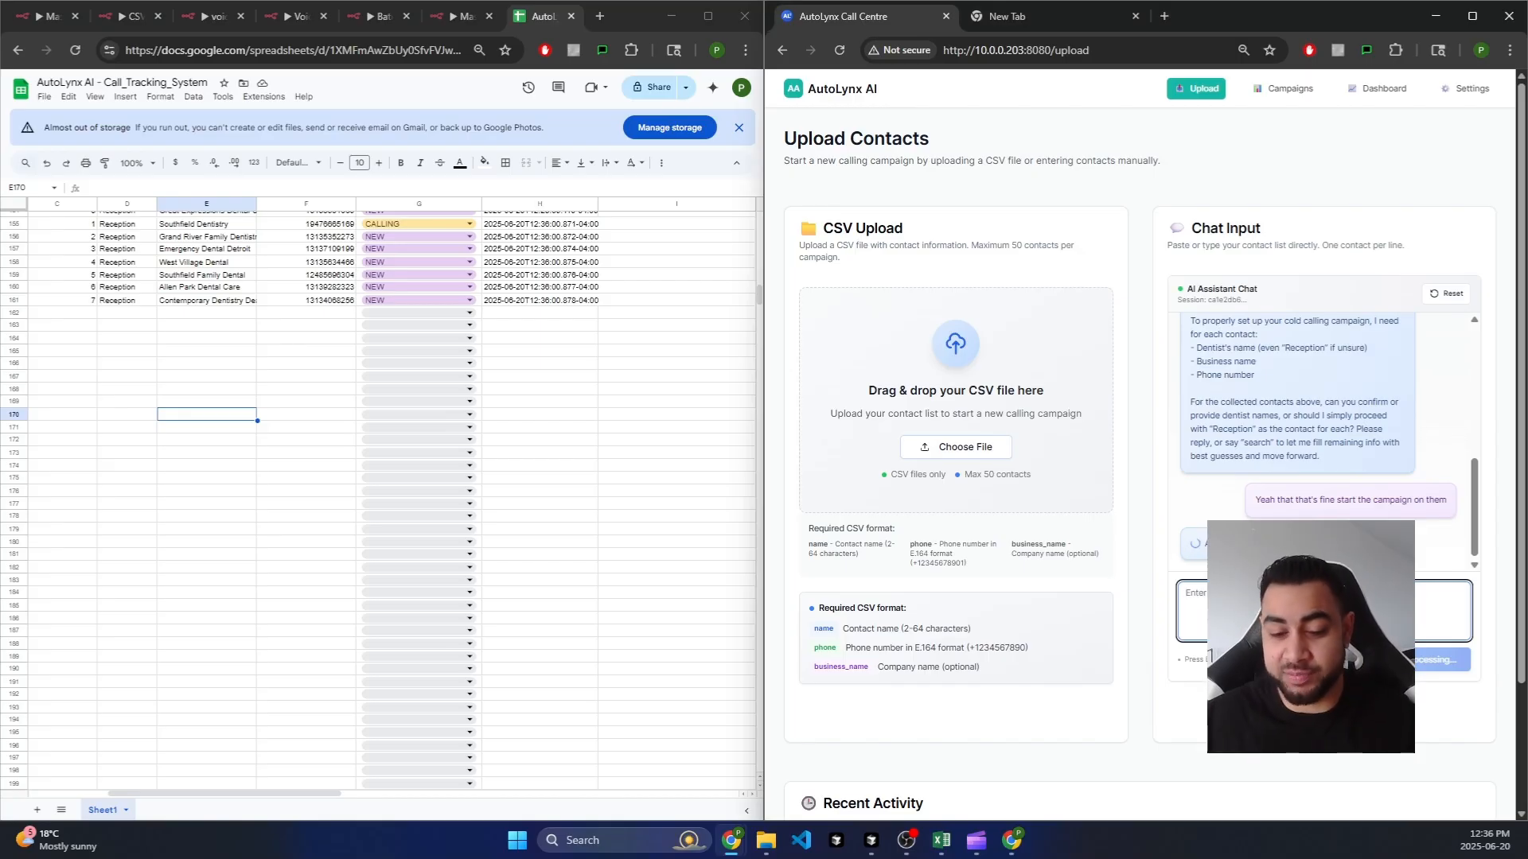
left_click(942, 840)
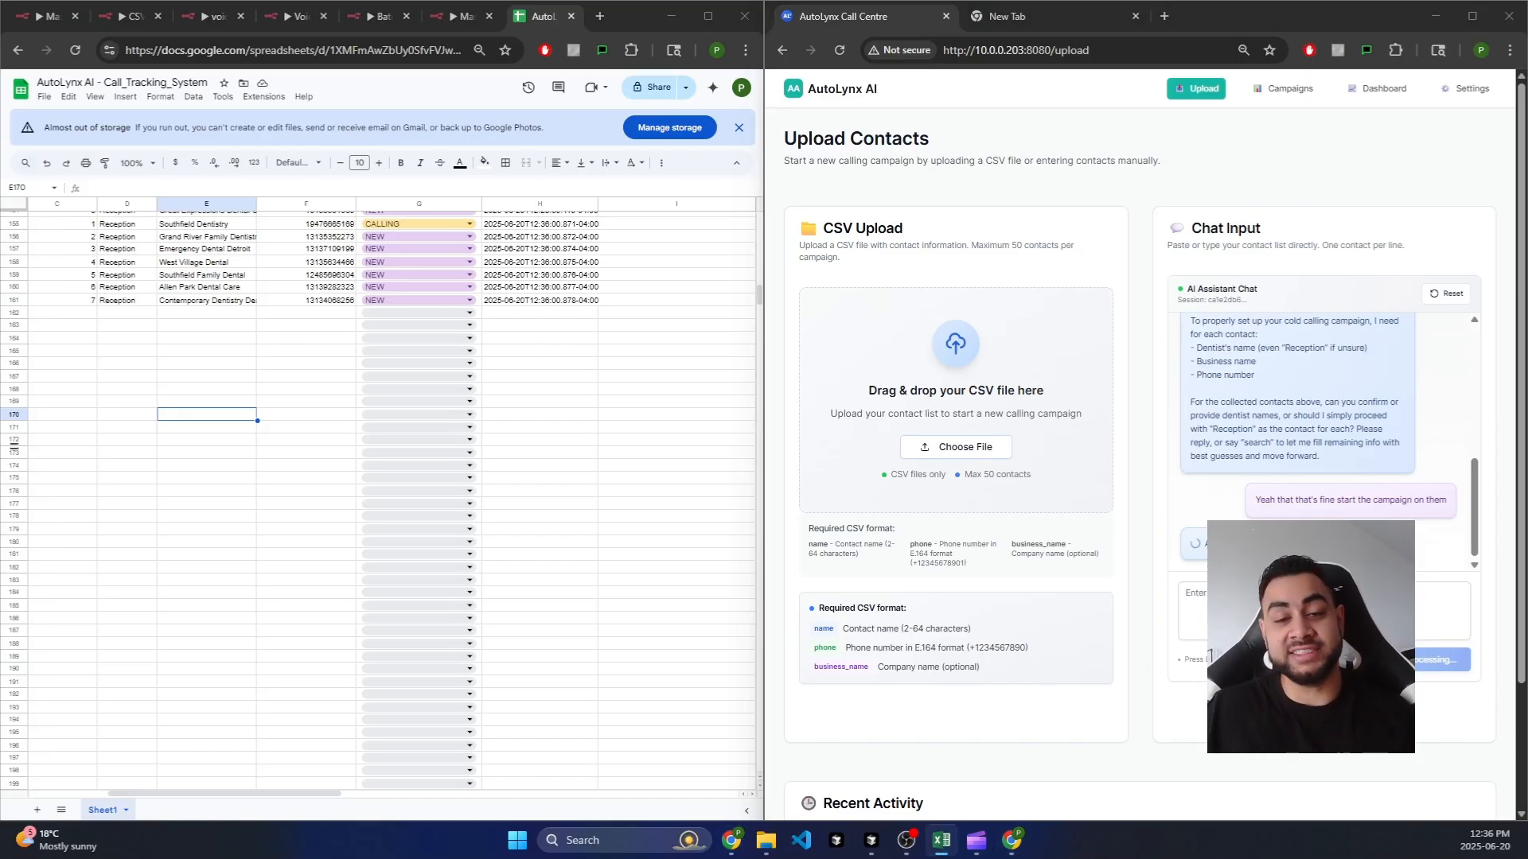
left_click_drag(494, 207, 454, 9)
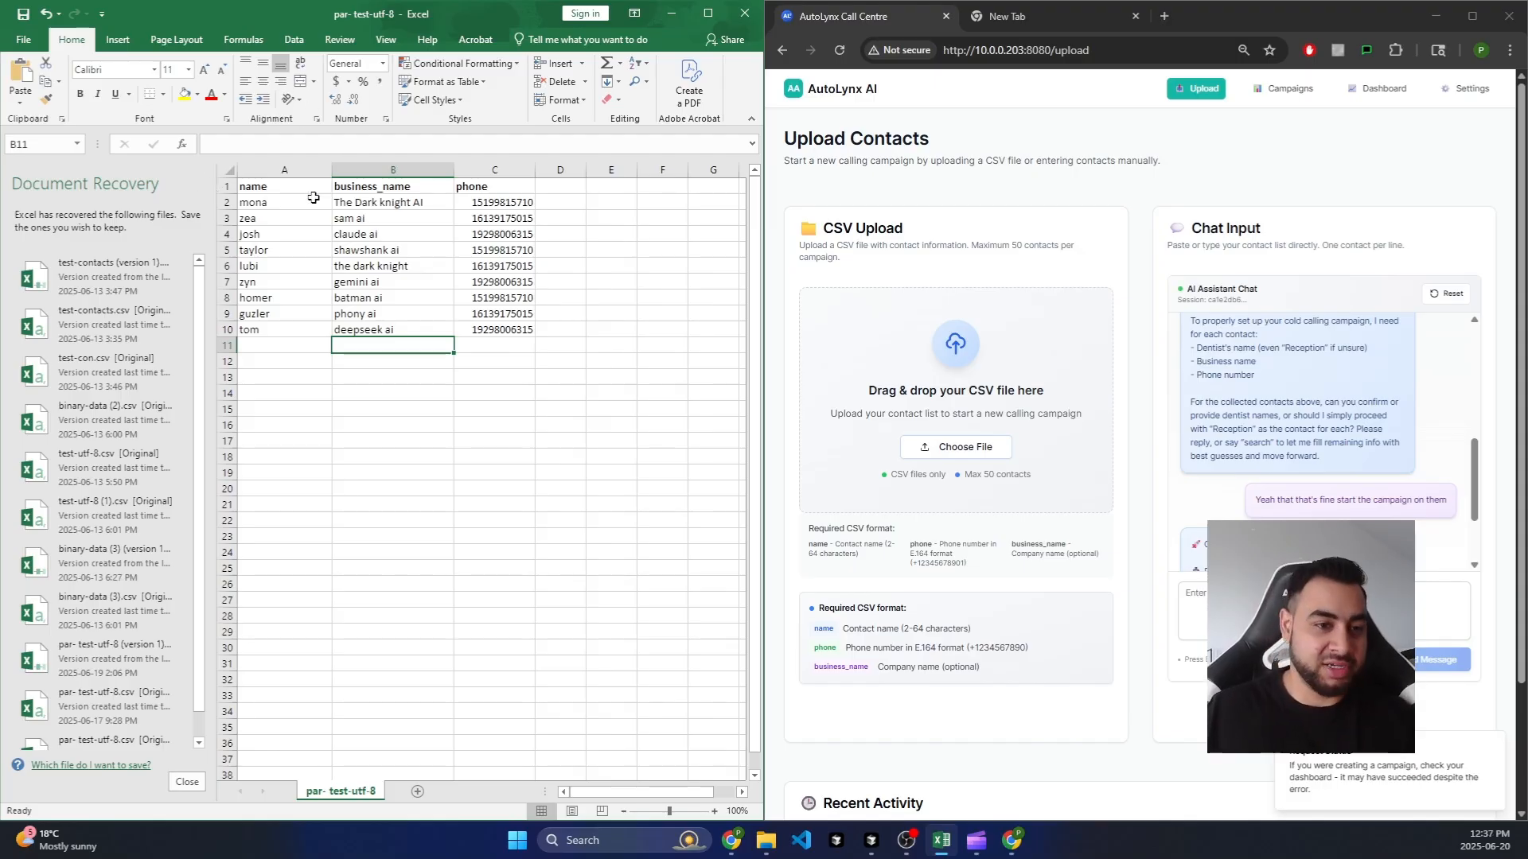
Step: Check that the Excel headers A1:C1 read name, business_name and phone
left_click(300, 193)
key("shift+Right")
key("shift+Right")
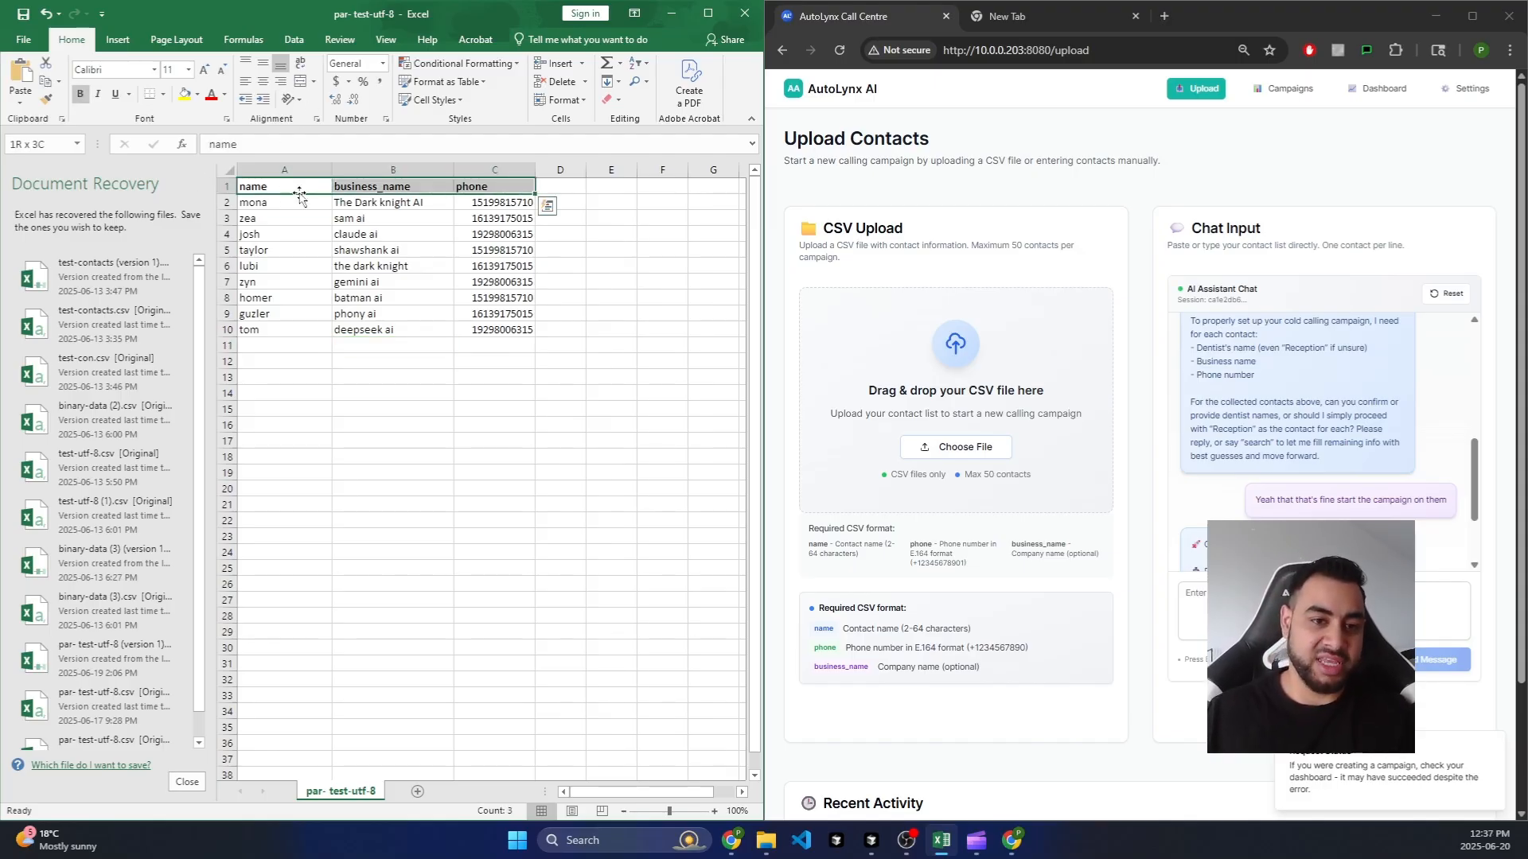
left_click(609, 344)
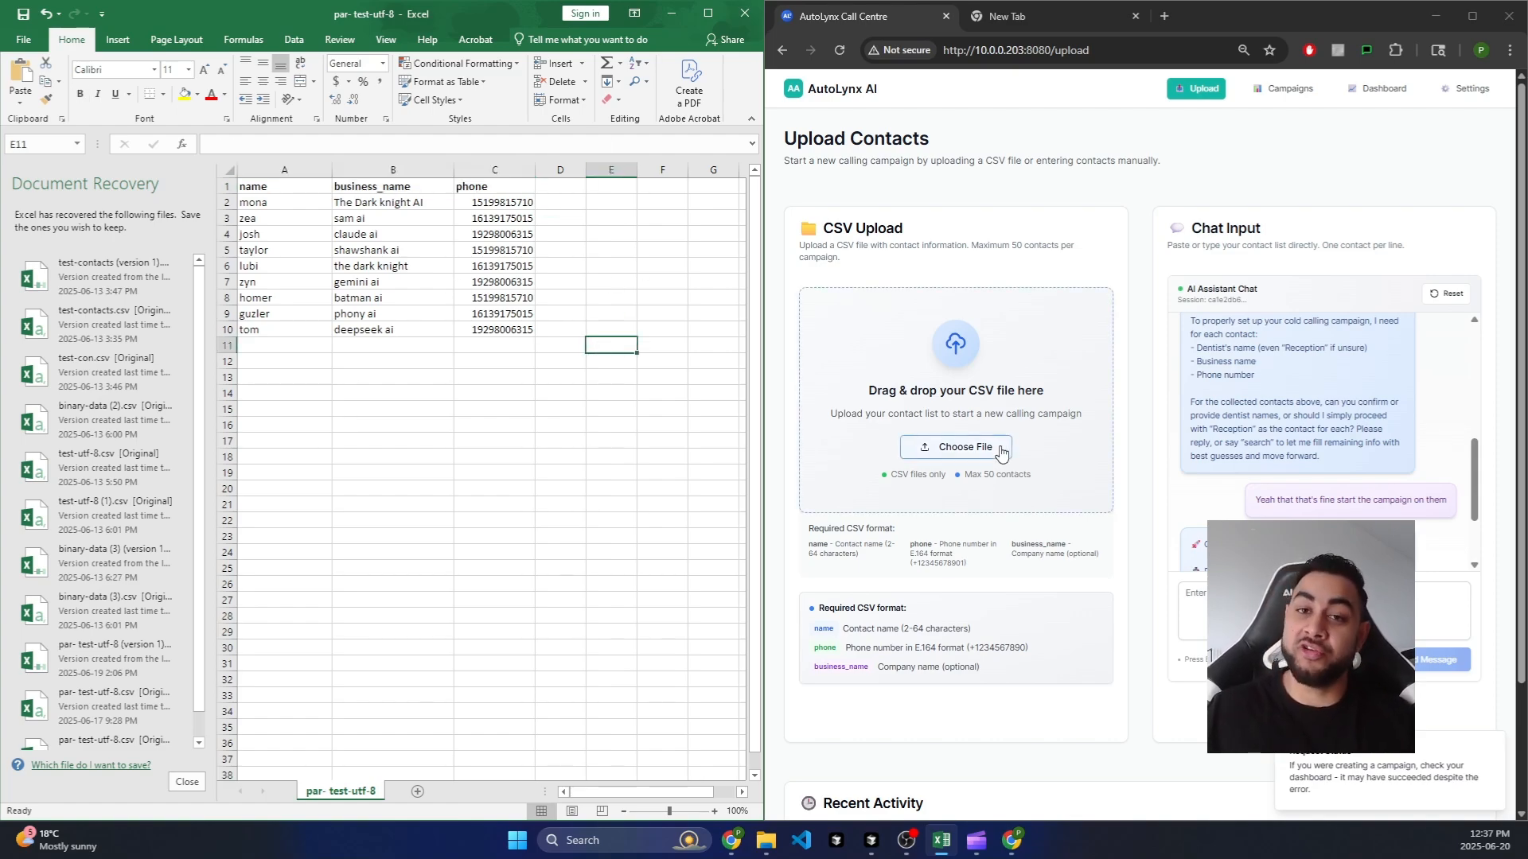
left_click(957, 451)
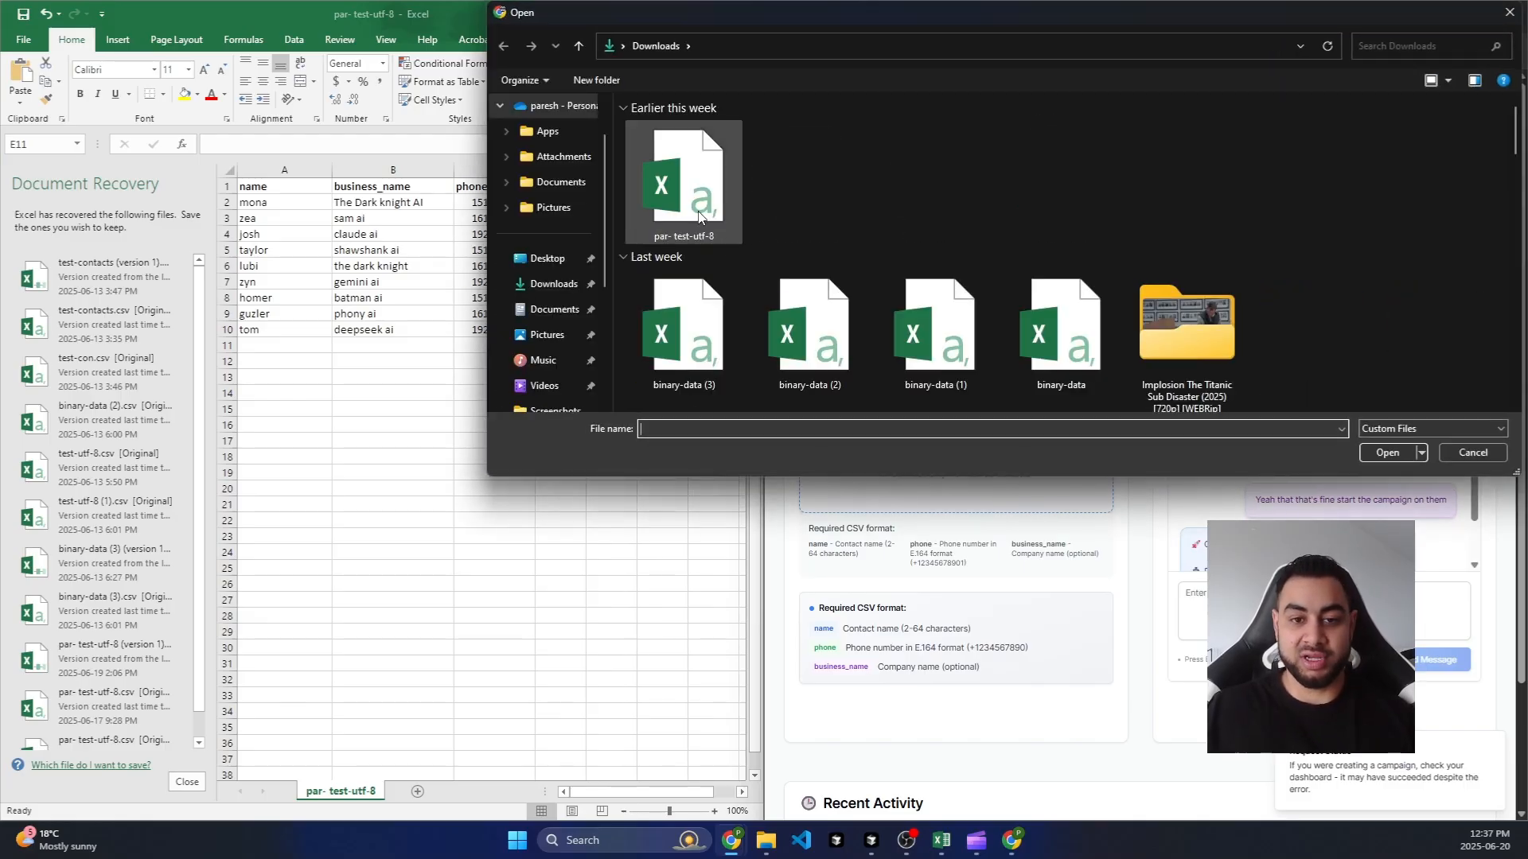
left_click(706, 199)
double_click(706, 199)
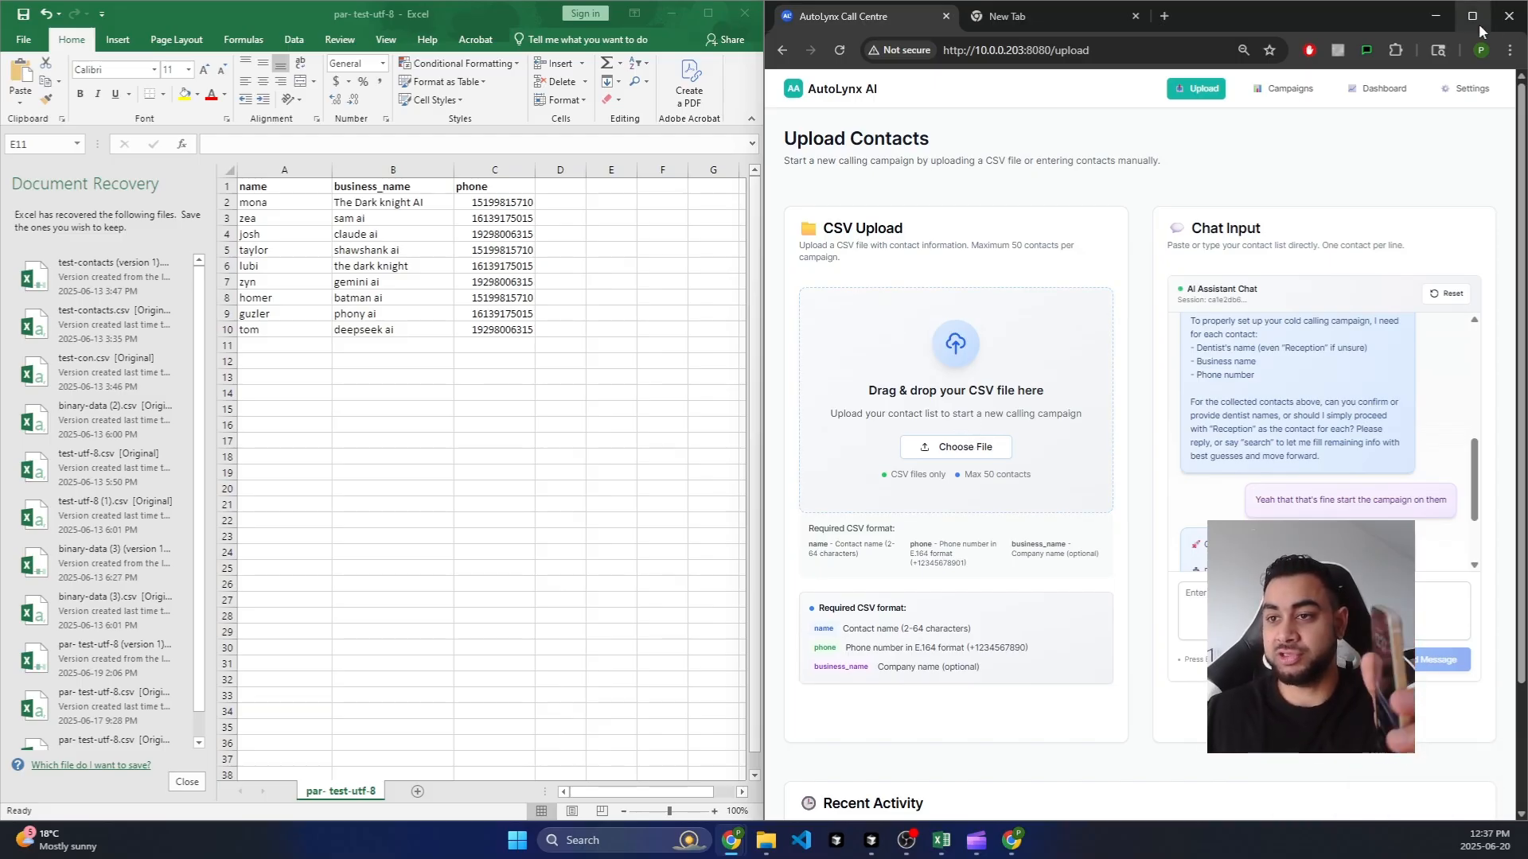
mouse_move(1477, 22)
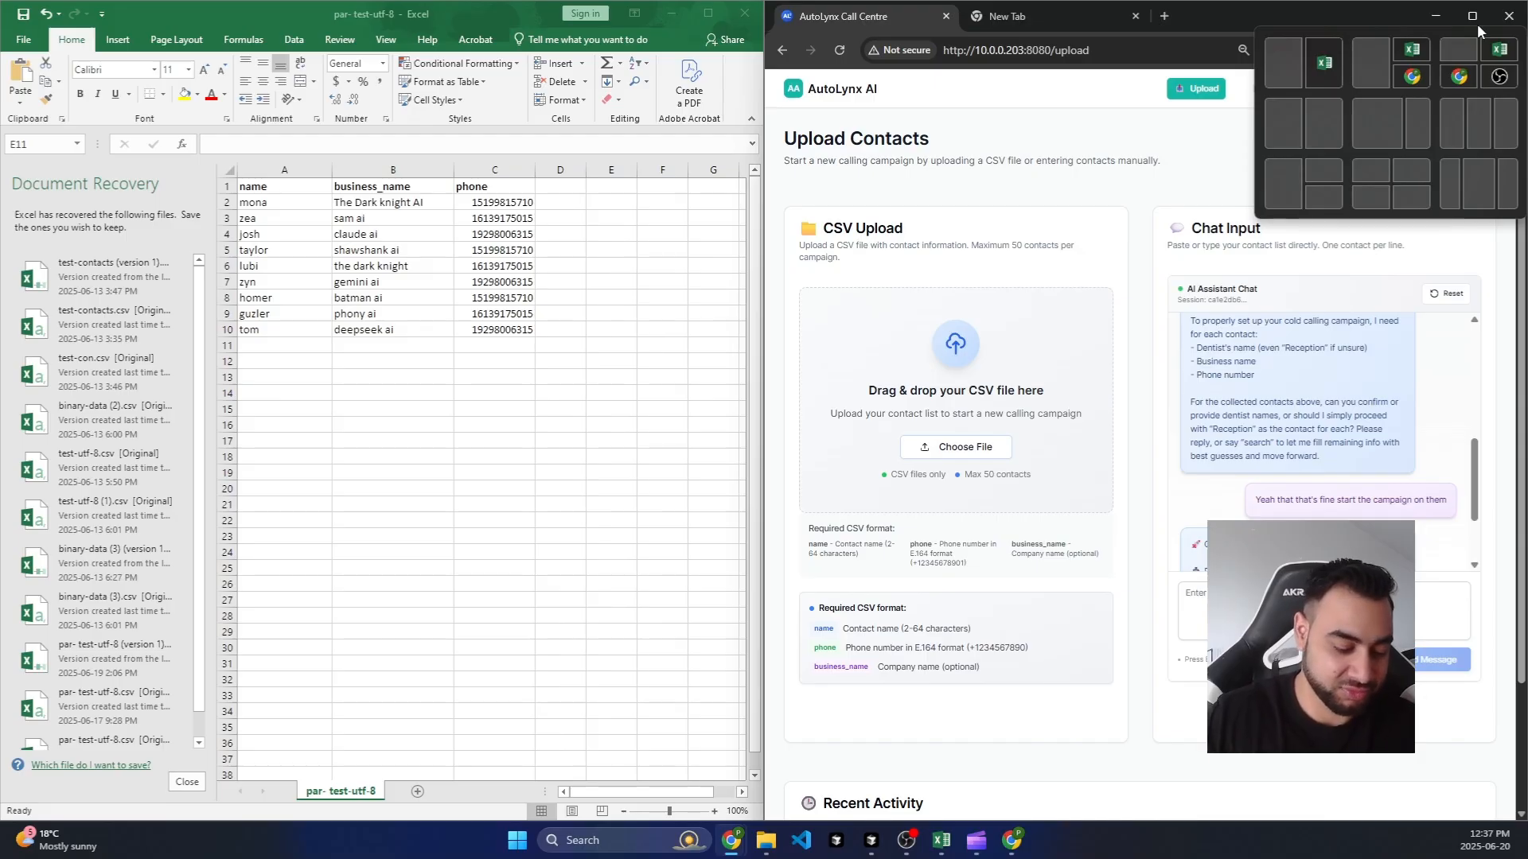
Step: Unsnap the portal window over Excel and wait for the 'Campaign queued successfully' chat reply
double_click(1208, 12)
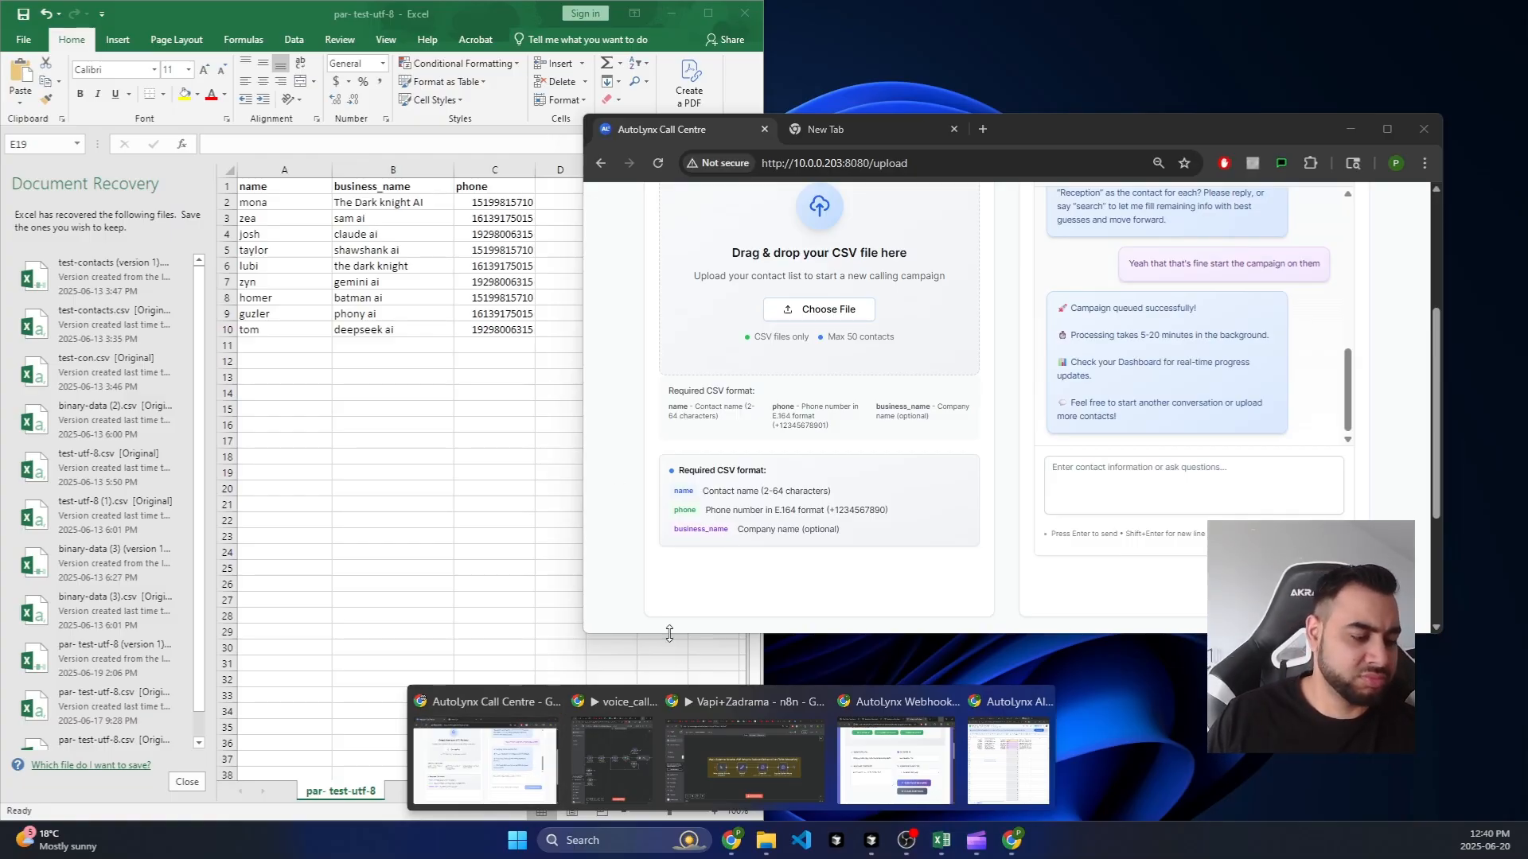
Step: Bring Excel forward, then maximize the AutoLynx Upload Contacts page to fill the screen
left_click(561, 549)
key("Up")
key("Up")
key("Up")
key("Up")
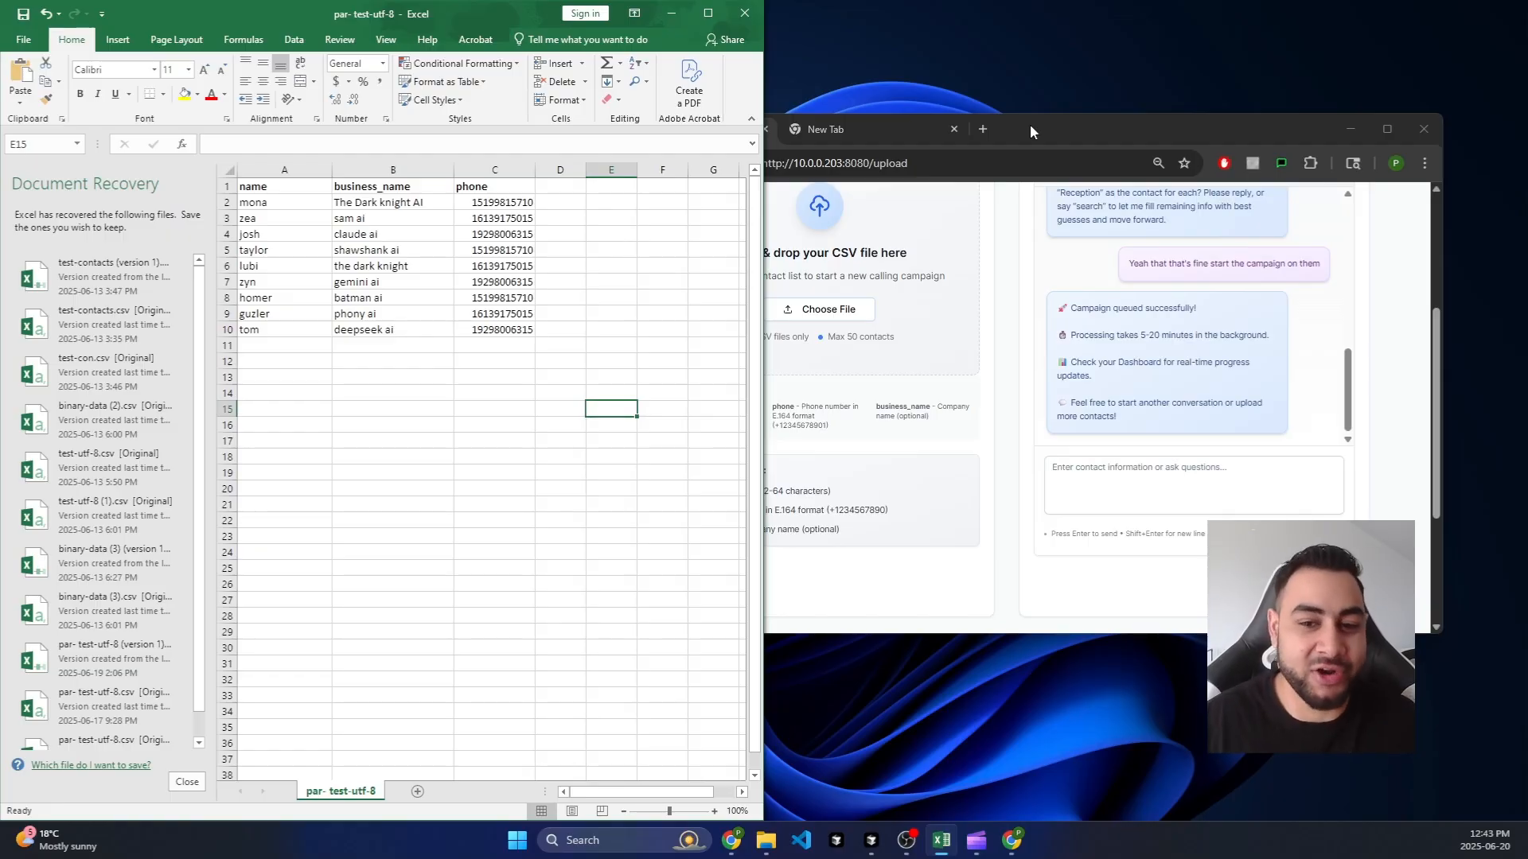
double_click(1049, 121)
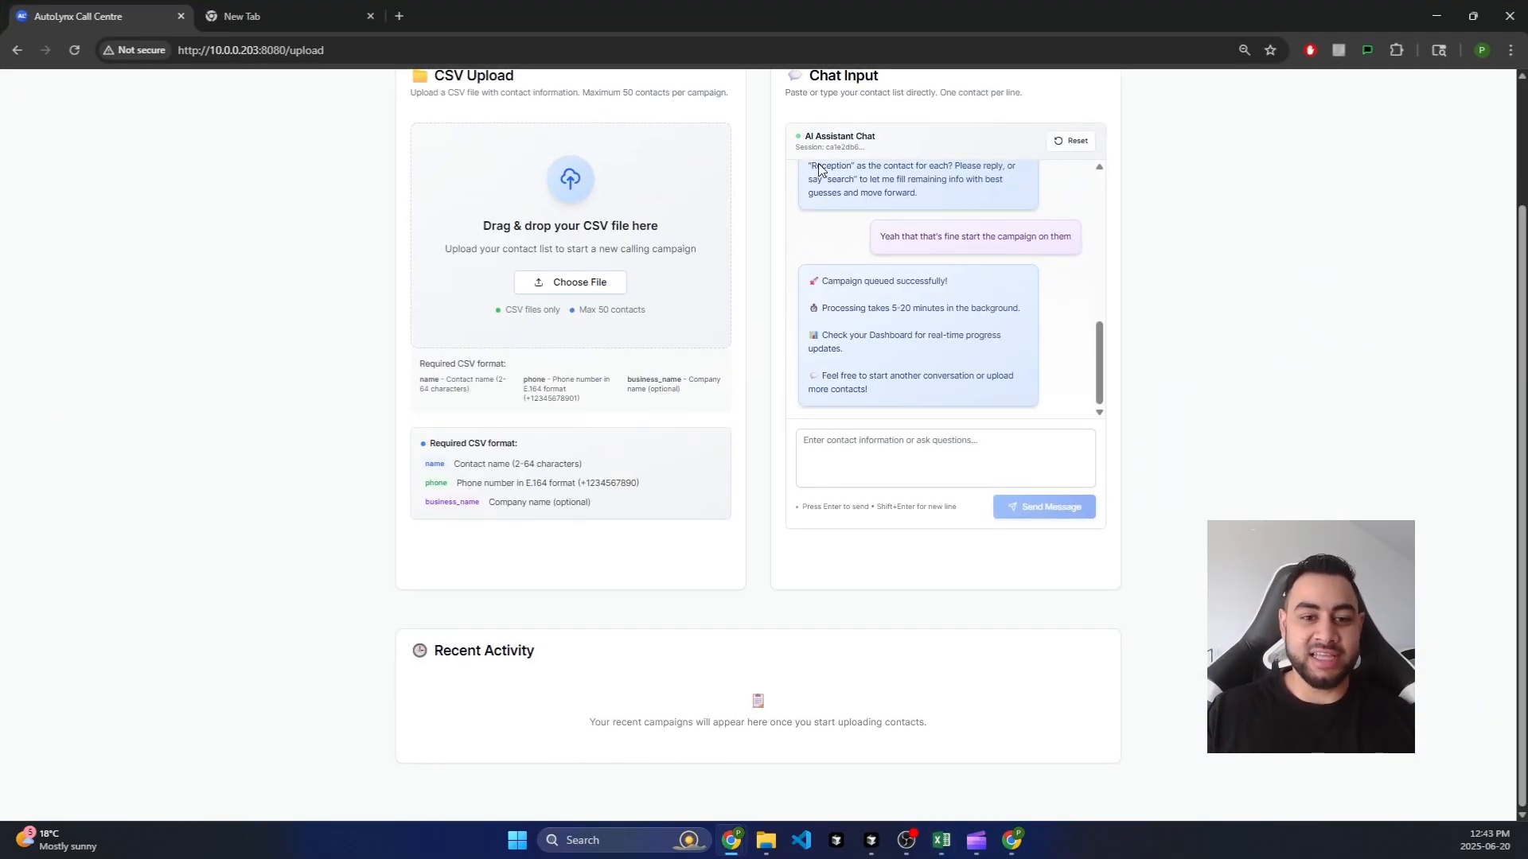
scroll(1026, 402, "up", 3)
scroll(617, 314, "up", 2)
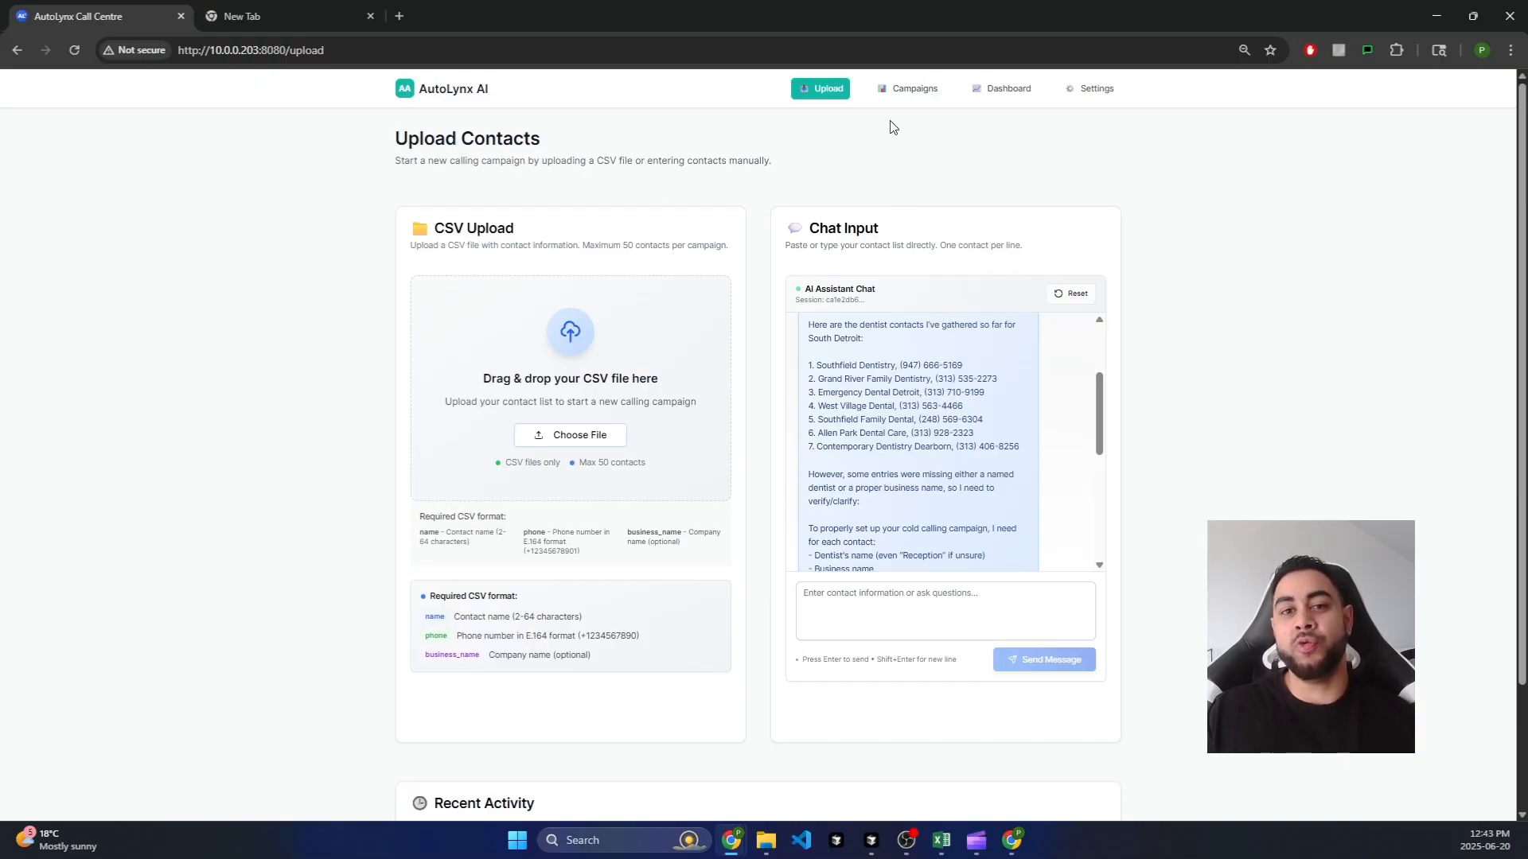
left_click(925, 94)
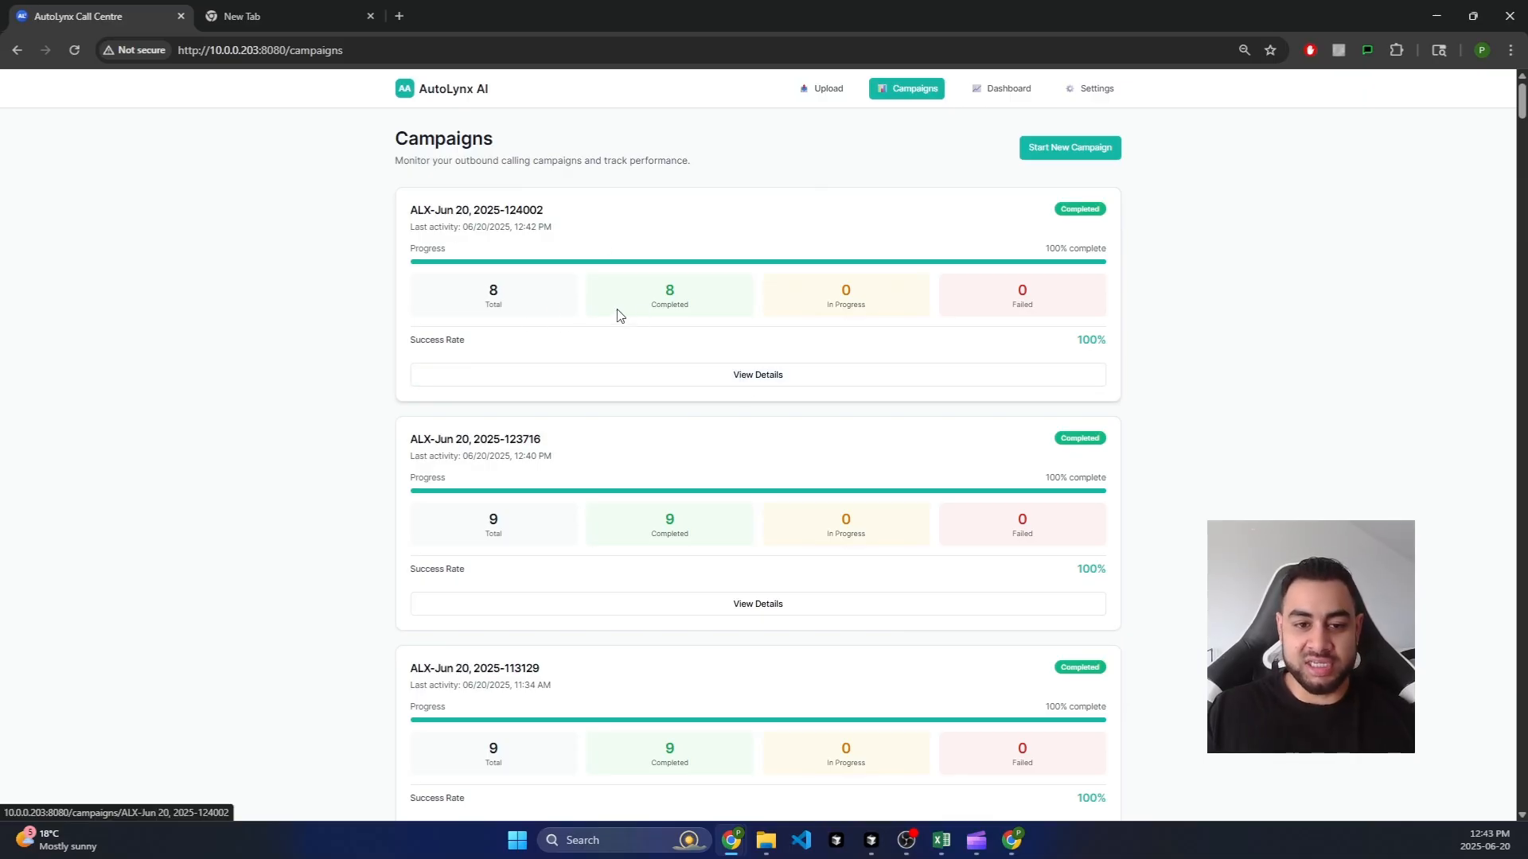
left_click_drag(487, 294, 697, 308)
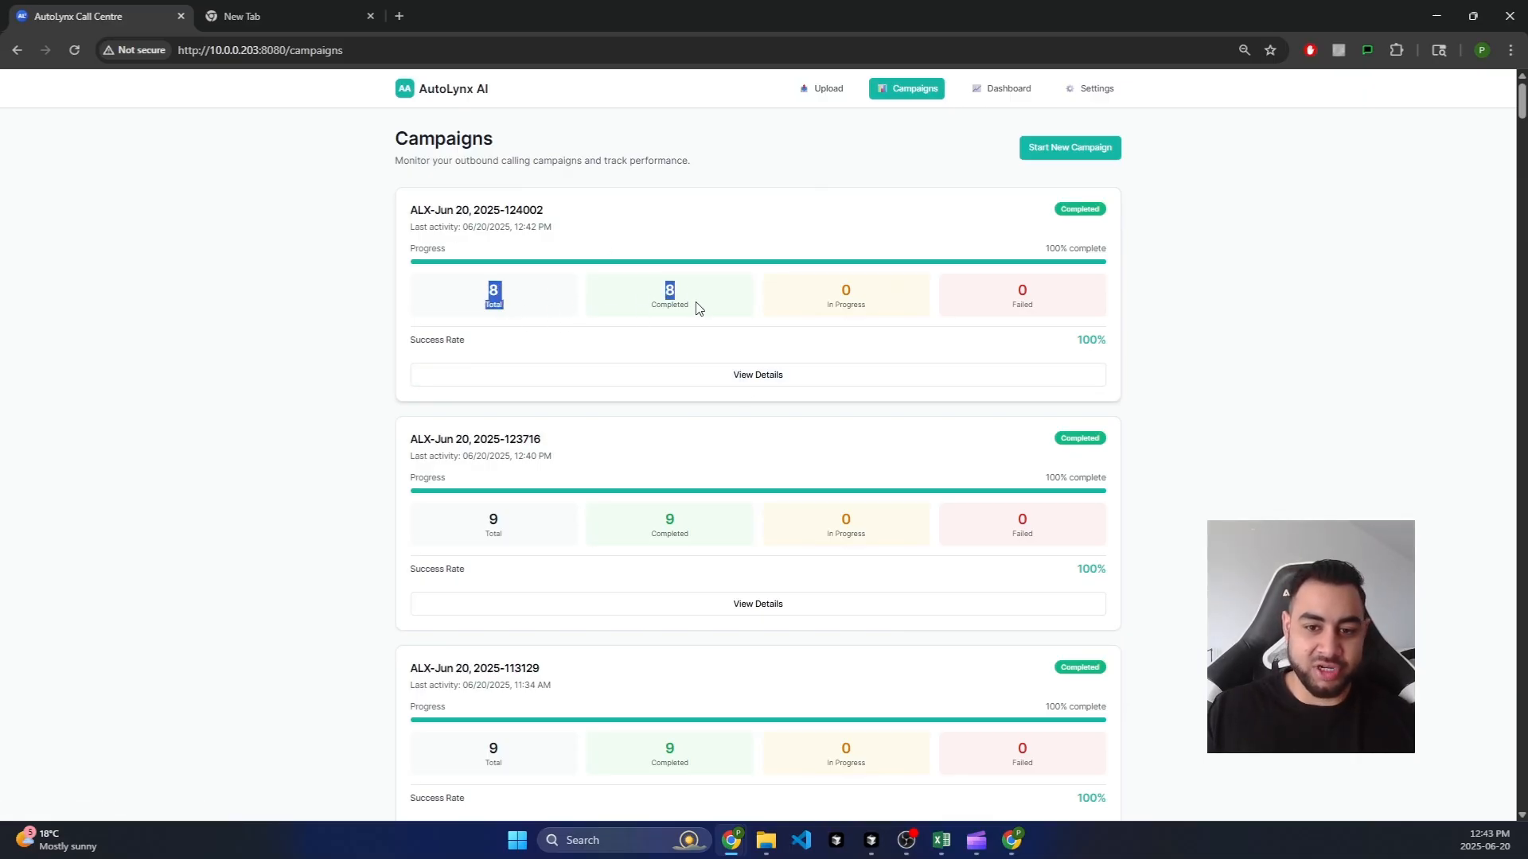
left_click(697, 309)
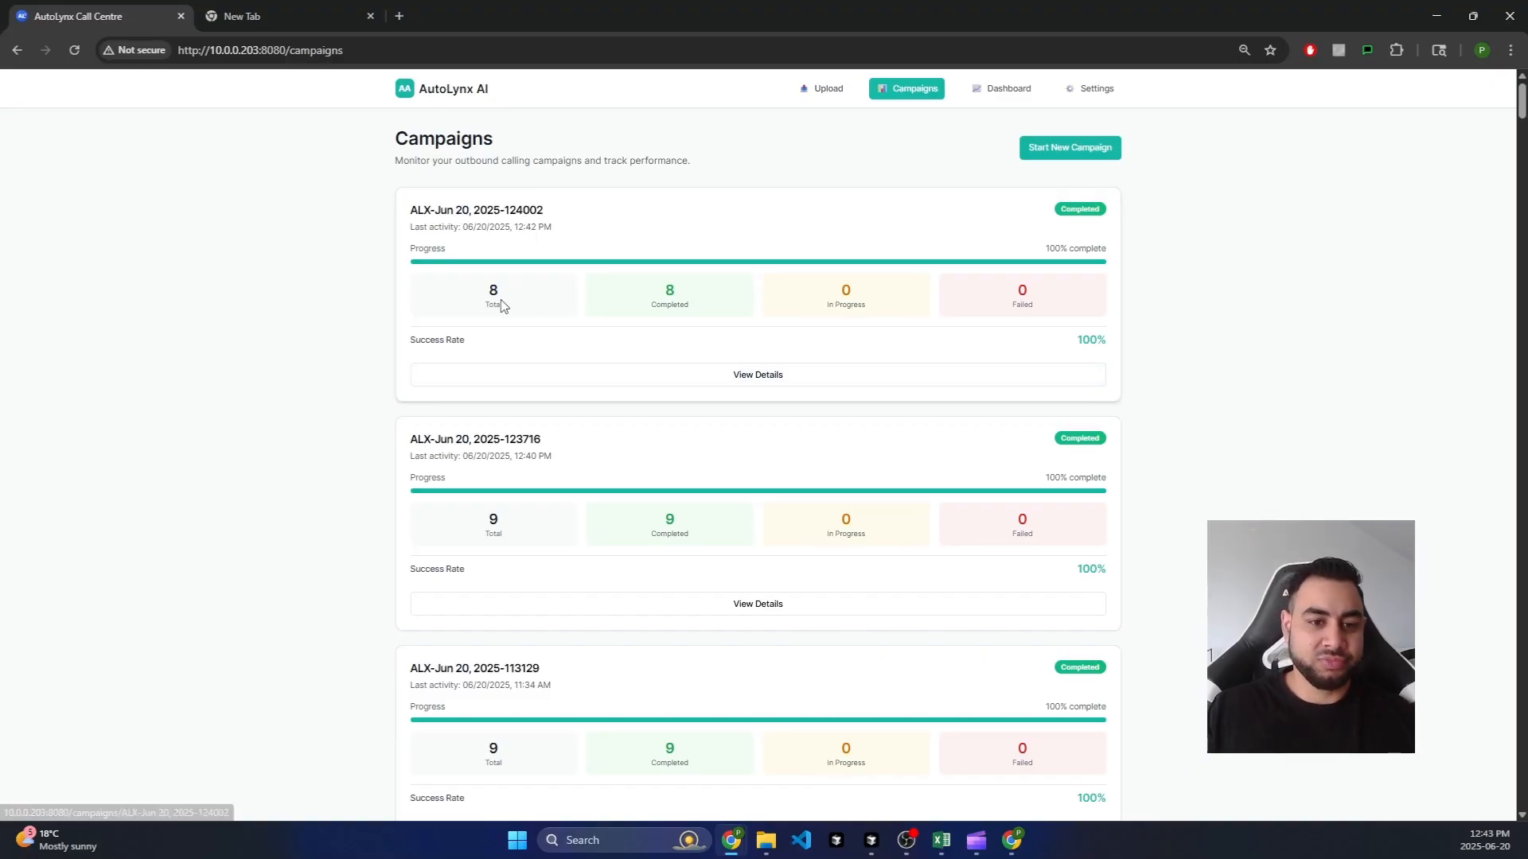
left_click_drag(482, 283, 690, 295)
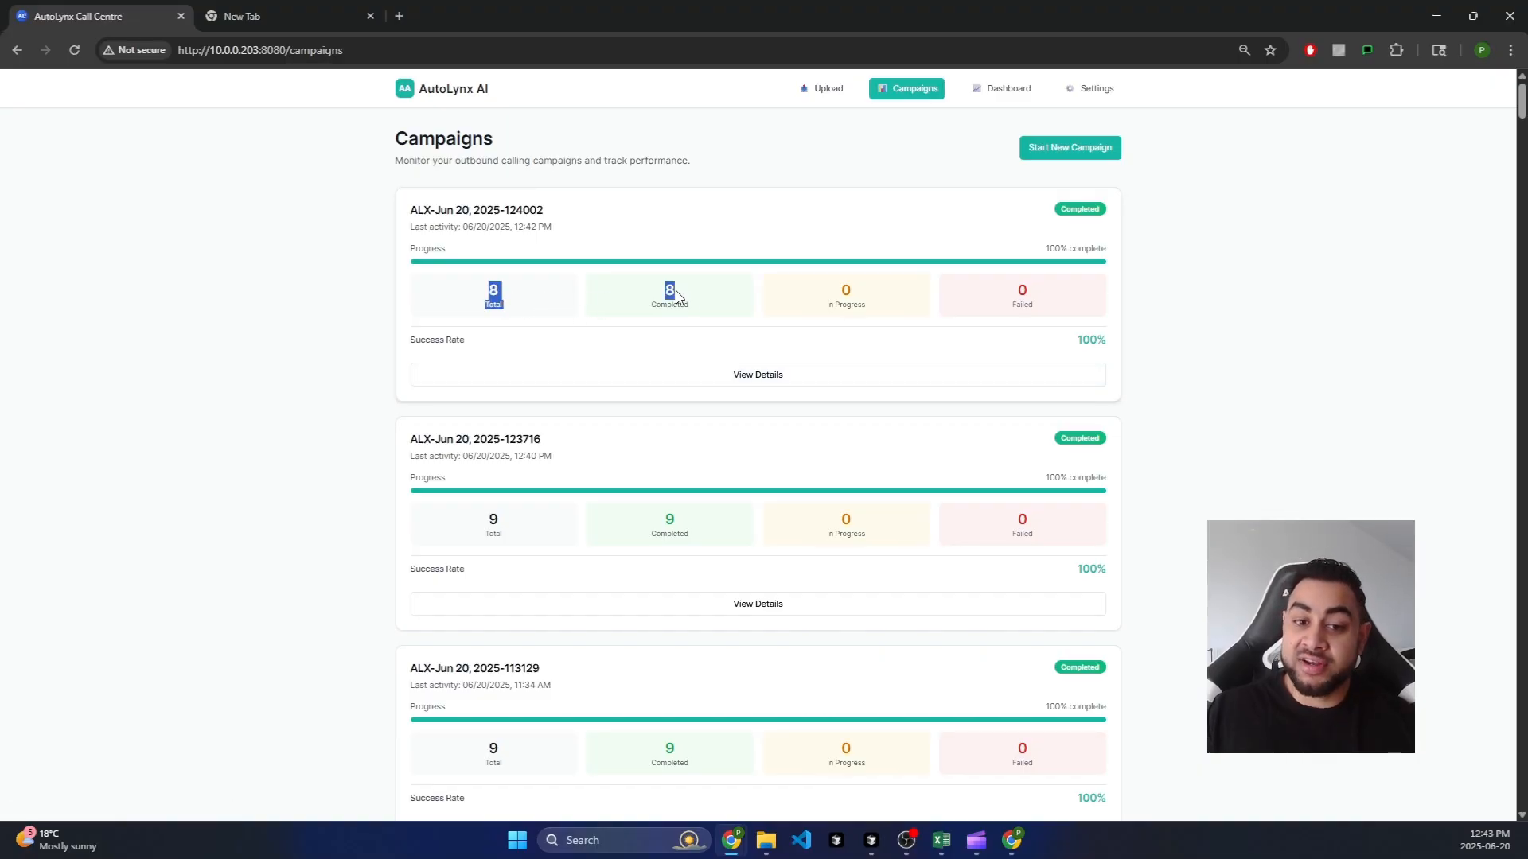
left_click(676, 297)
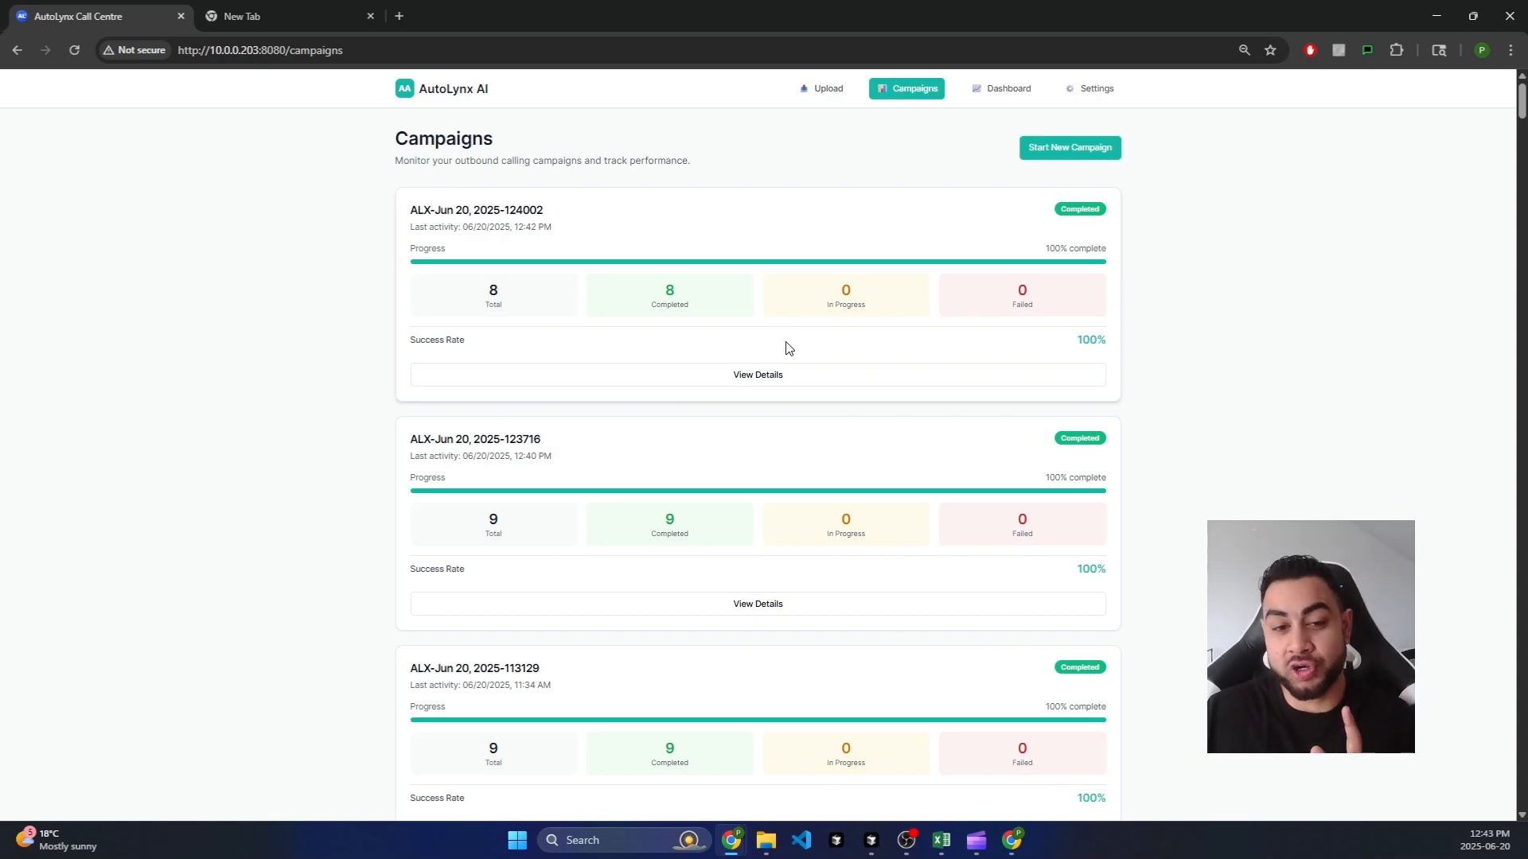
left_click(609, 376)
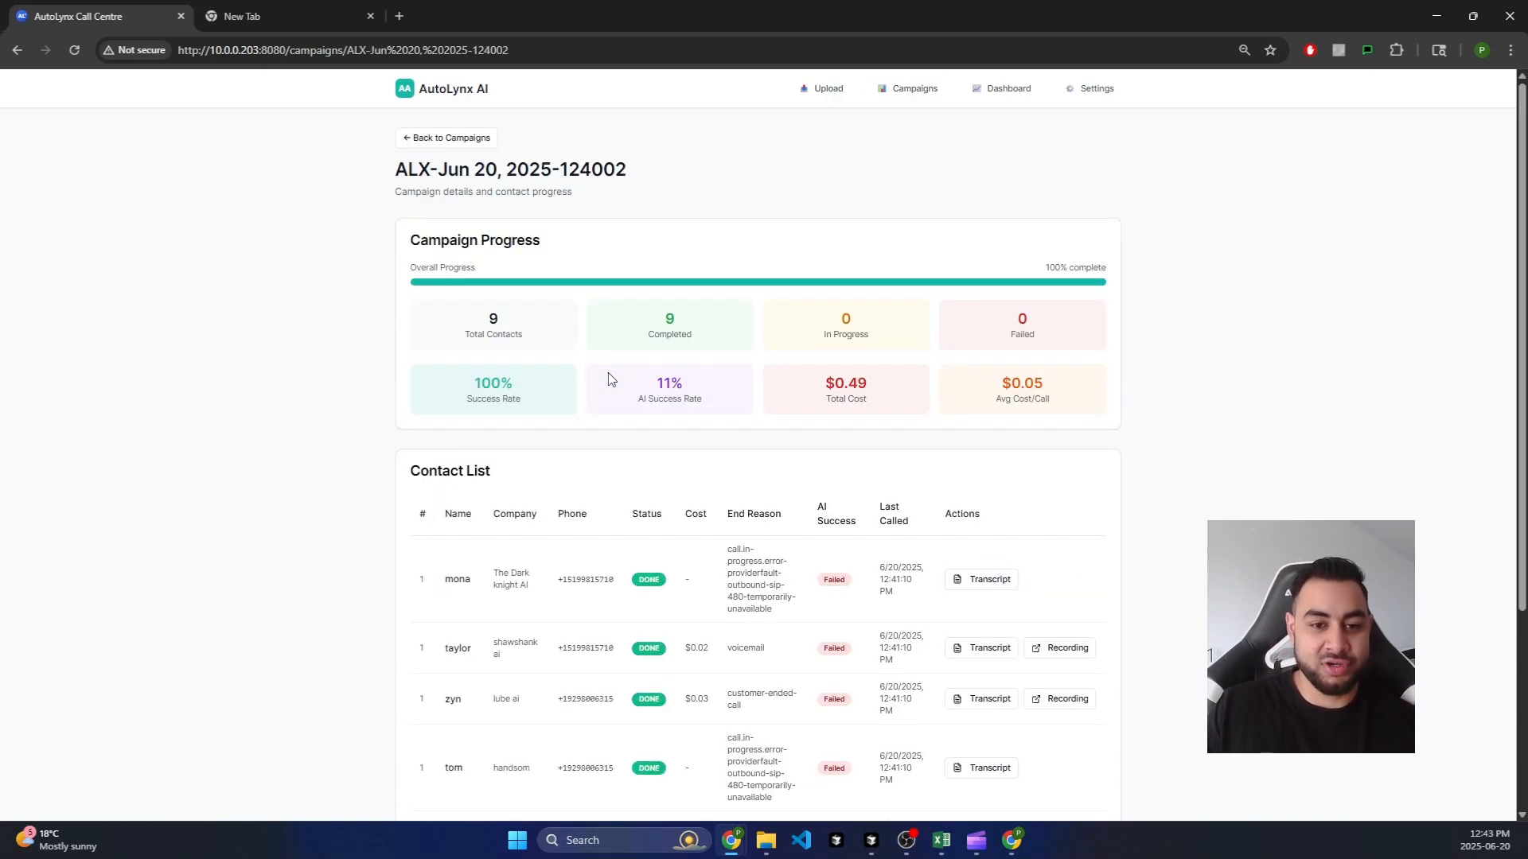
left_click_drag(524, 350, 463, 335)
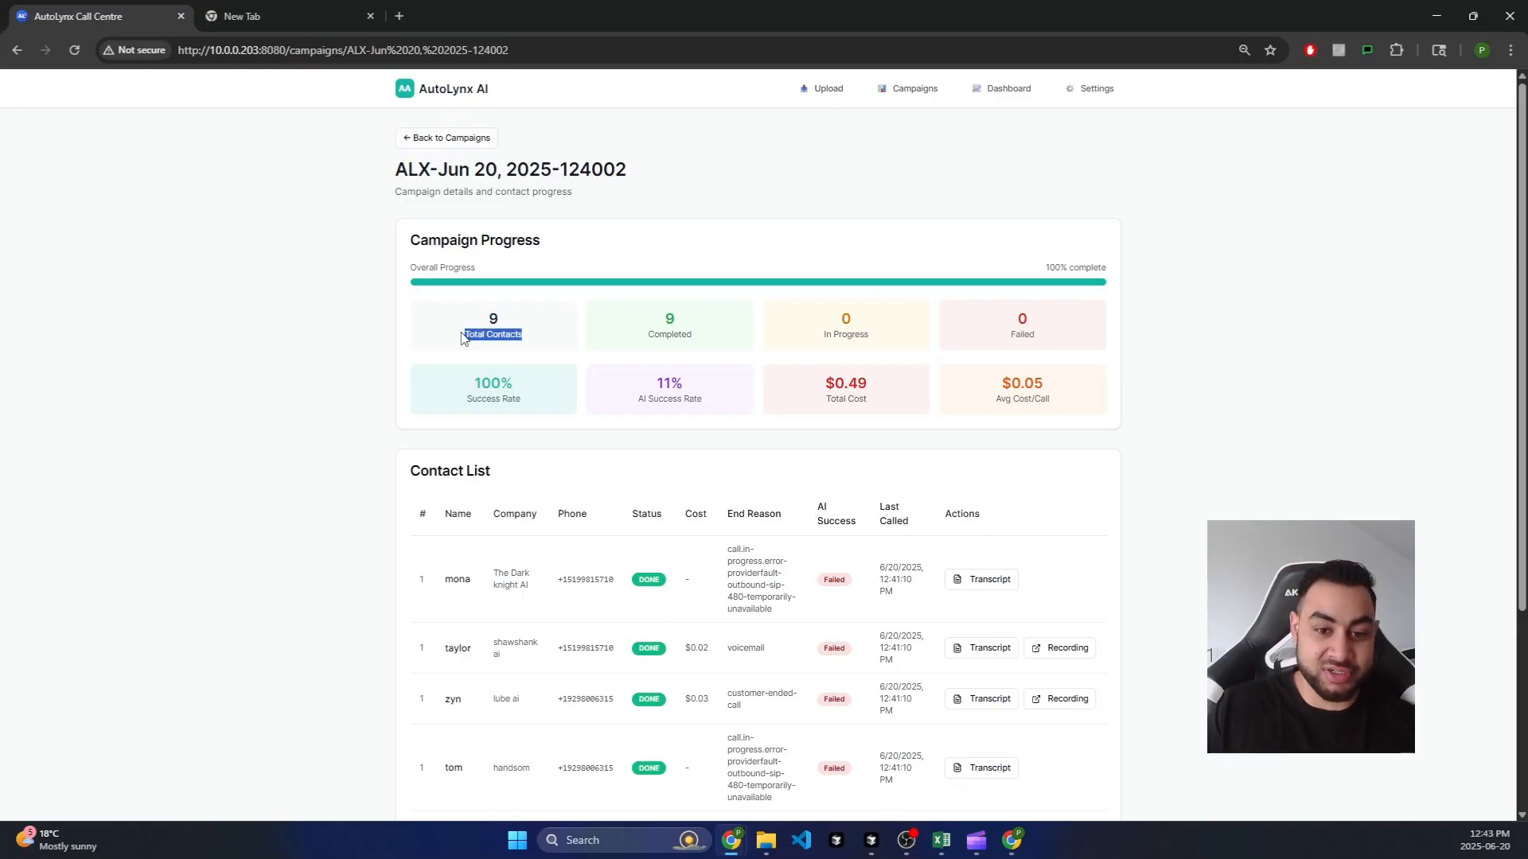
left_click(665, 322)
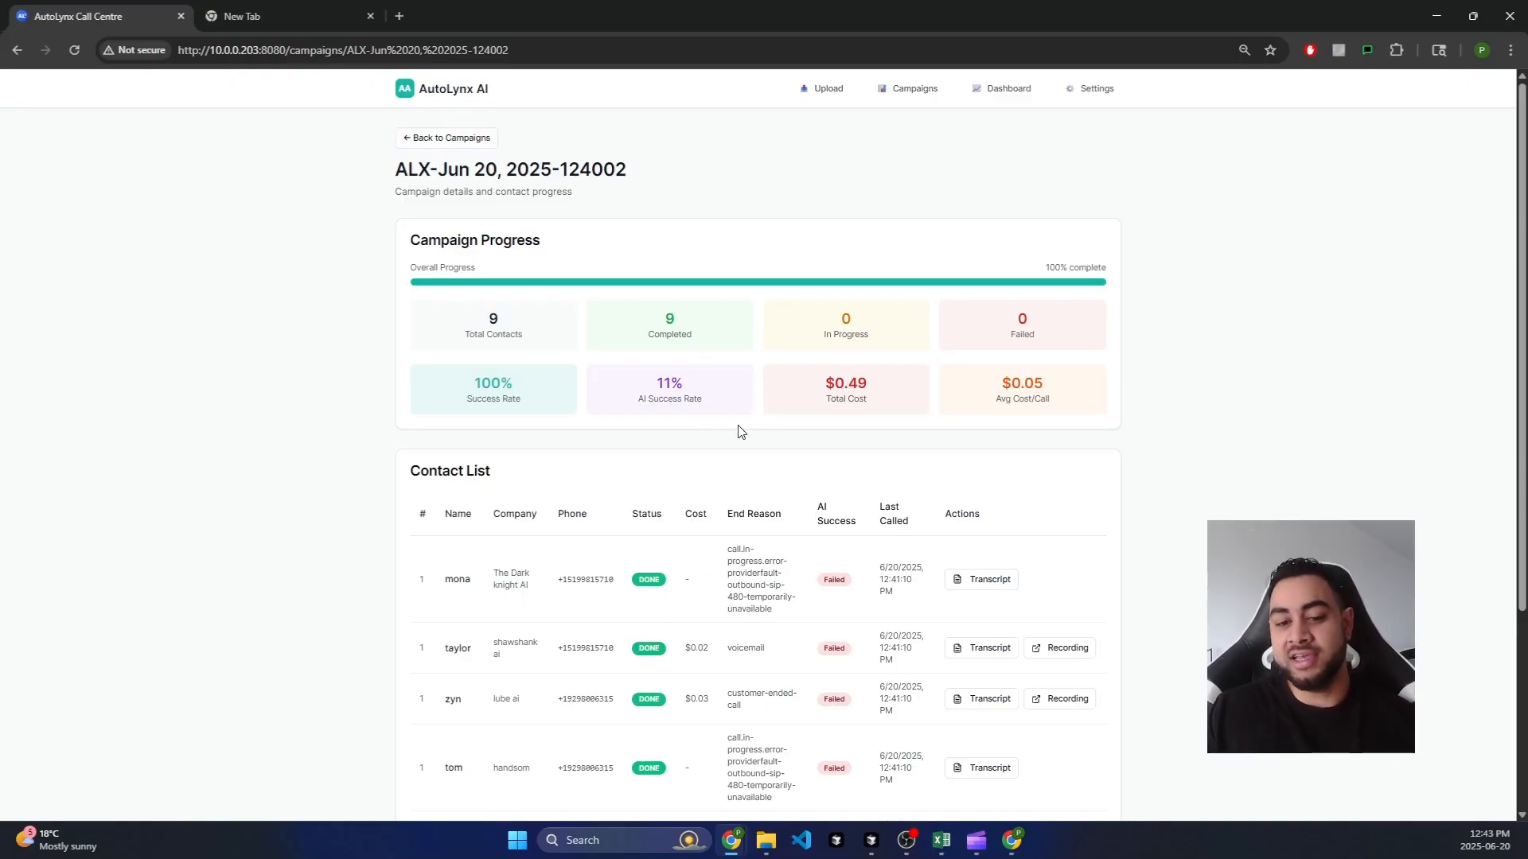
left_click_drag(662, 316, 708, 343)
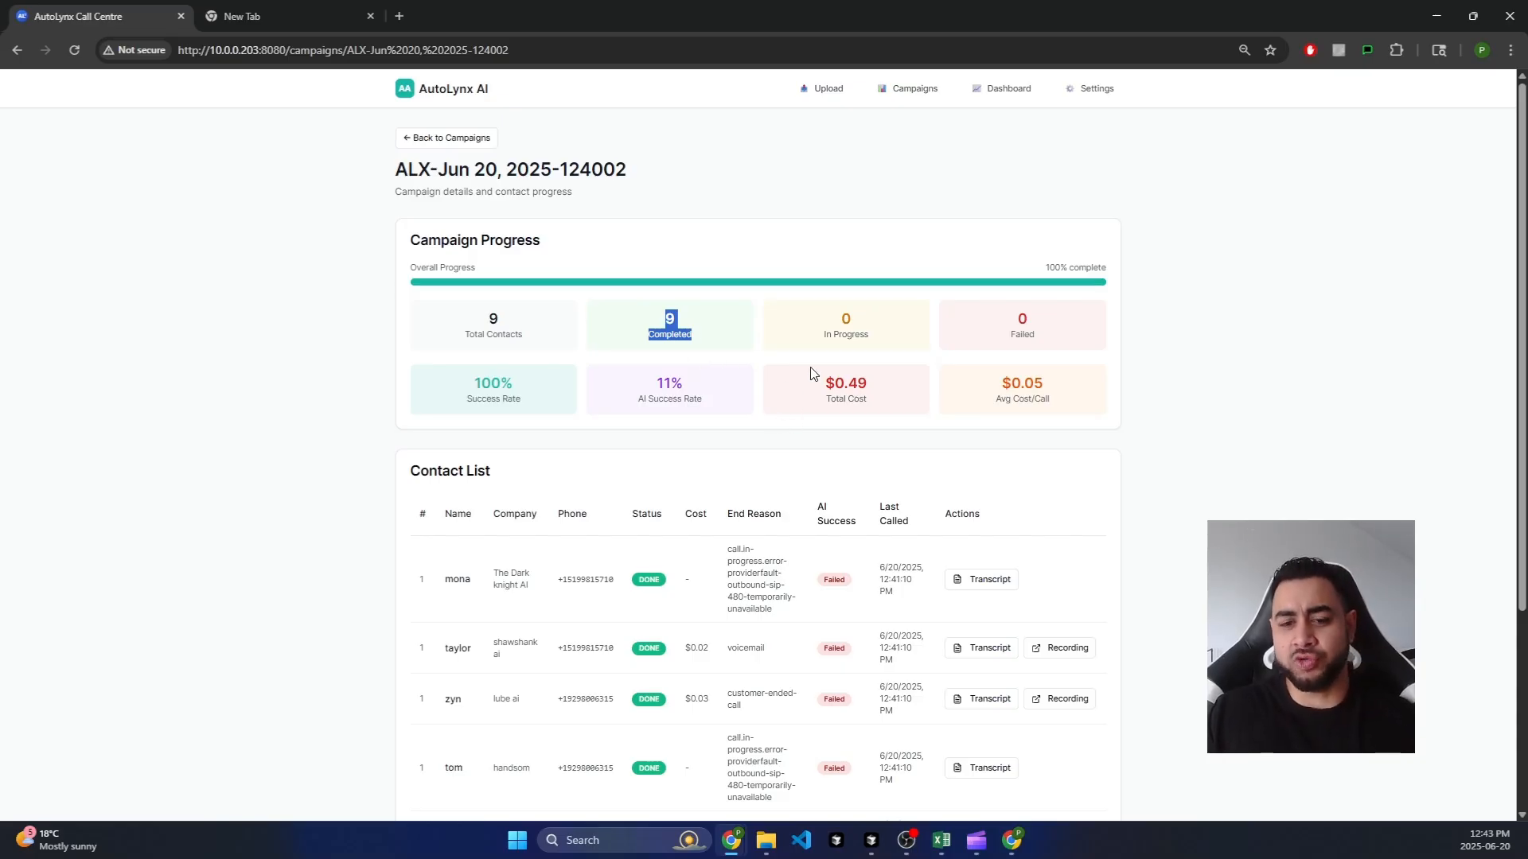
left_click_drag(825, 386, 856, 404)
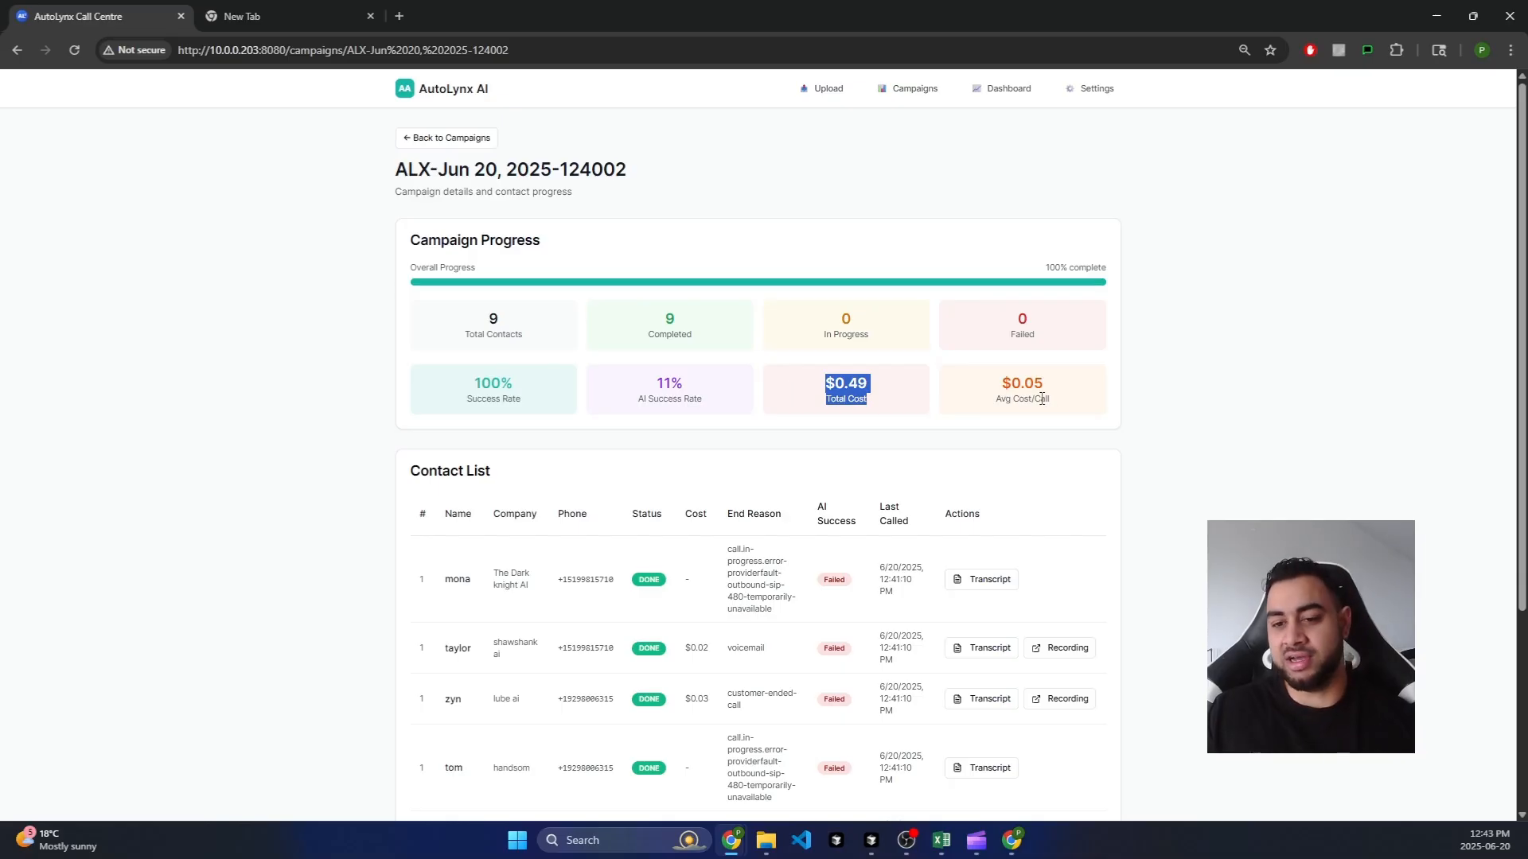
left_click(595, 397)
left_click_drag(648, 396, 706, 406)
left_click_drag(587, 409, 471, 382)
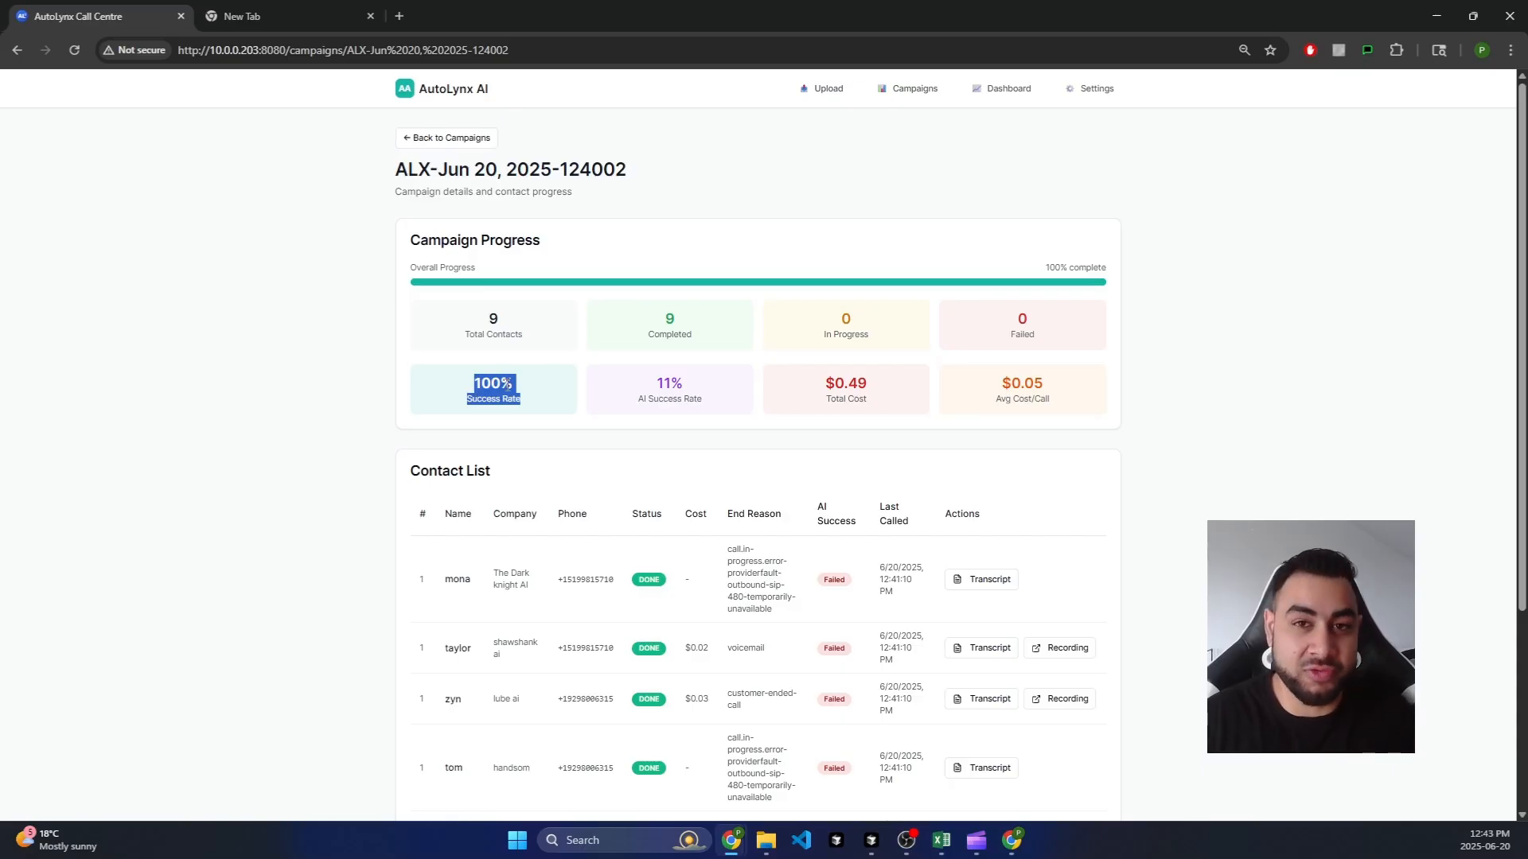
left_click(656, 388)
left_click_drag(656, 388, 713, 402)
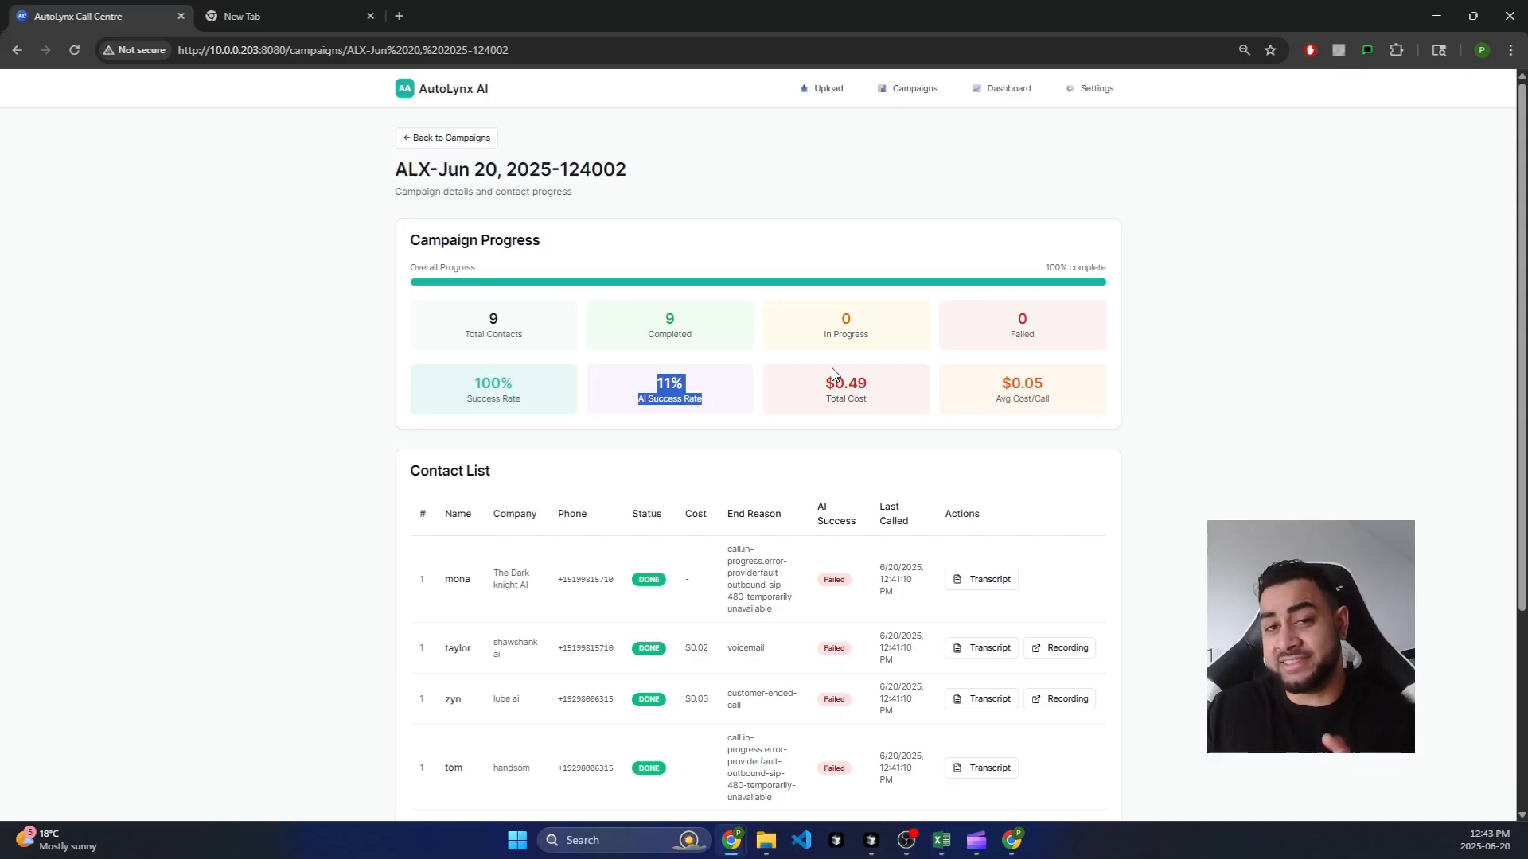
scroll(832, 367, "down", 1)
scroll(915, 489, "down", 3)
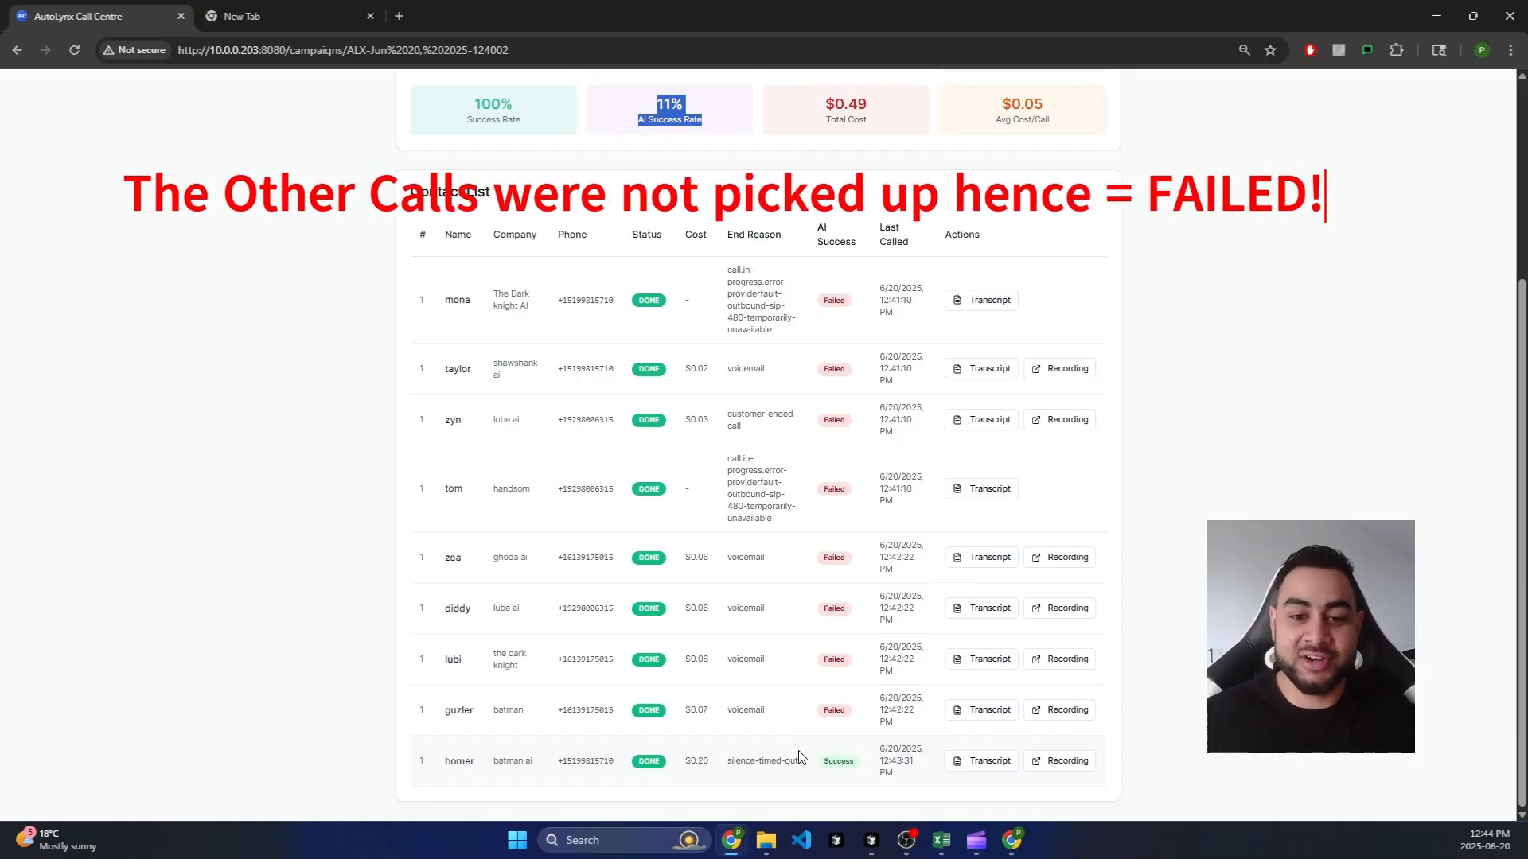
Step: Highlight the contacts' end reasons (voicemail, silence timed out), phone numbers and the last row's Success result
left_click_drag(728, 268, 783, 343)
left_click(782, 343)
left_click_drag(726, 269, 778, 354)
left_click_drag(614, 300, 558, 301)
left_click_drag(614, 369, 557, 368)
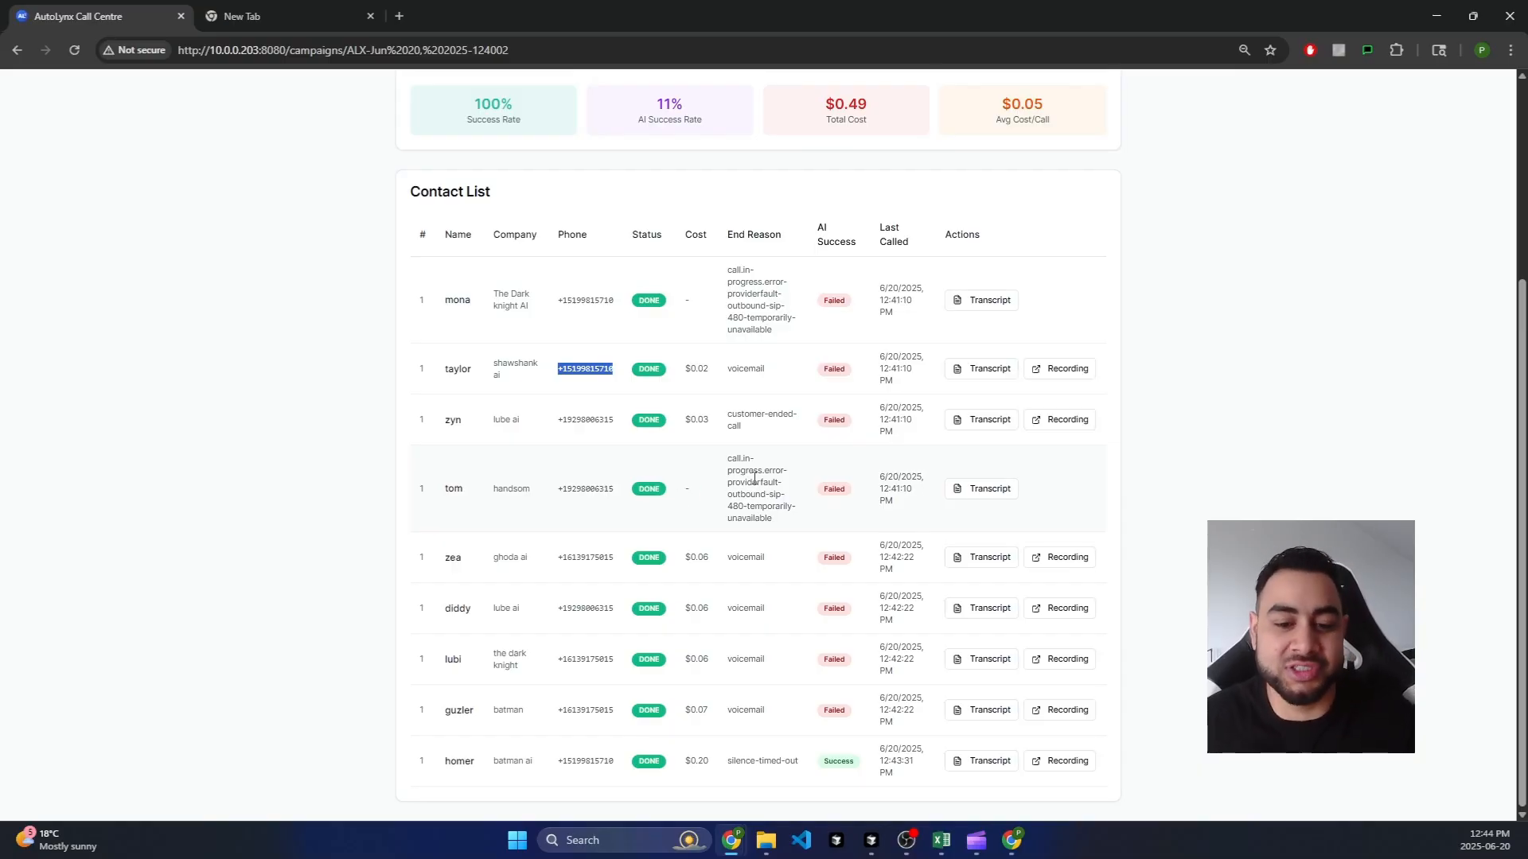
left_click_drag(726, 459, 780, 533)
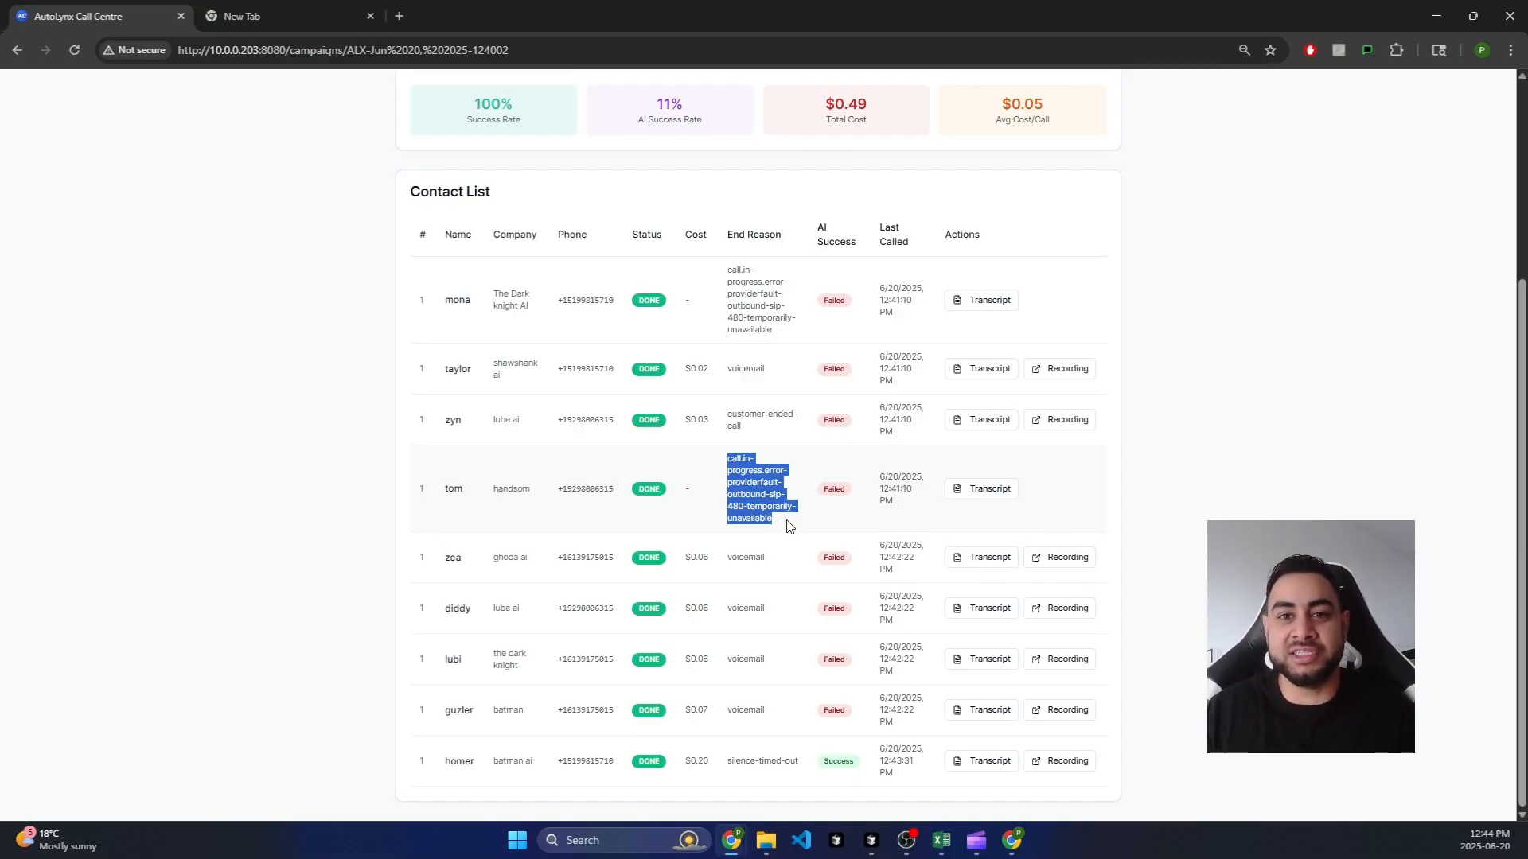
left_click(778, 523)
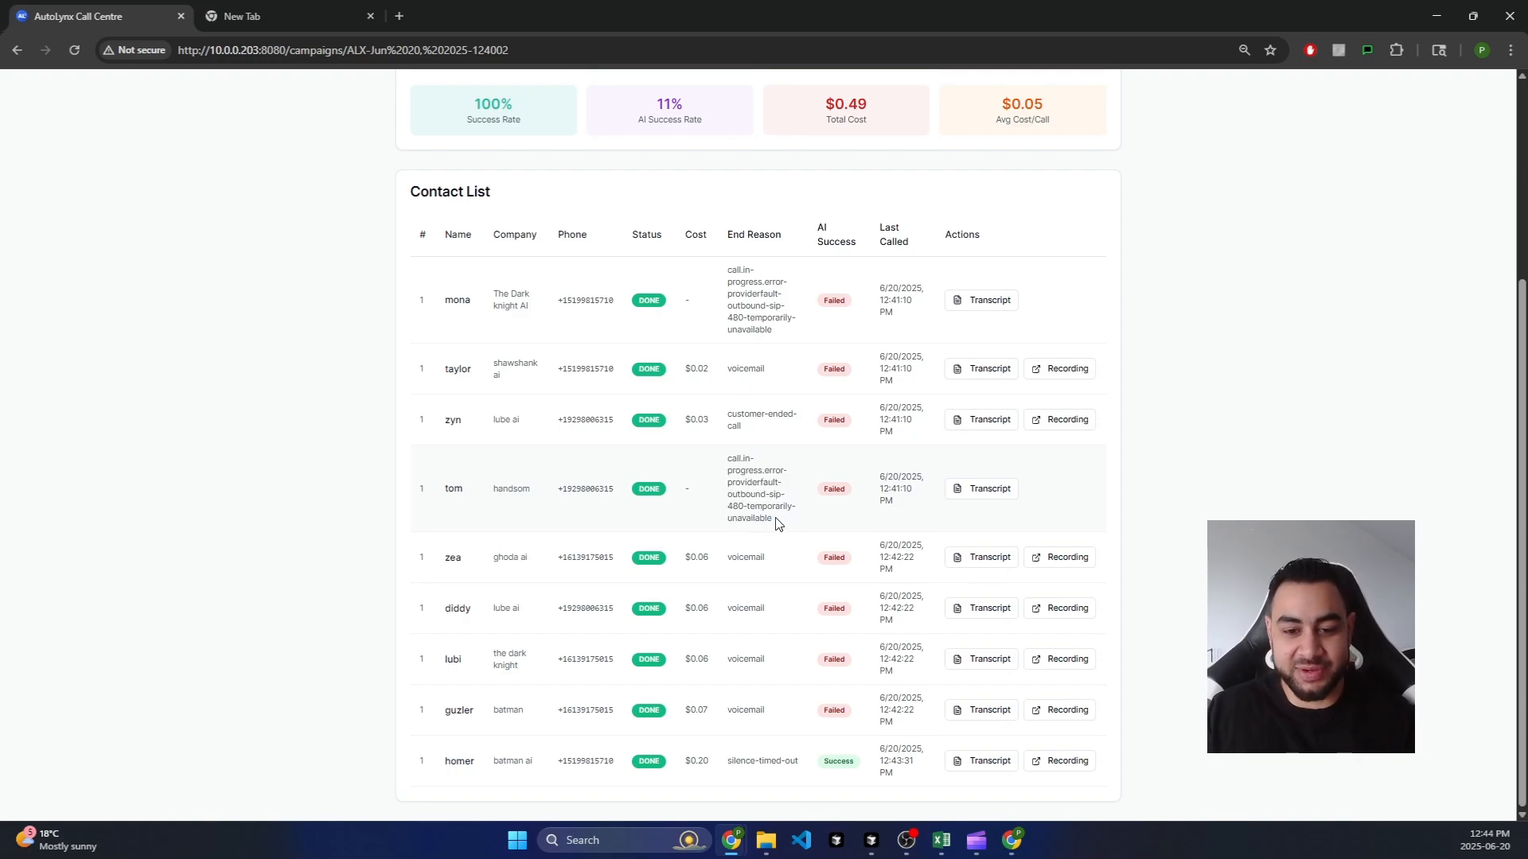
mouse_move(723, 373)
left_mouse_down()
mouse_move(767, 374)
mouse_move(727, 371)
left_mouse_up()
left_click(769, 375)
left_click_drag(768, 558, 725, 561)
left_click(765, 657)
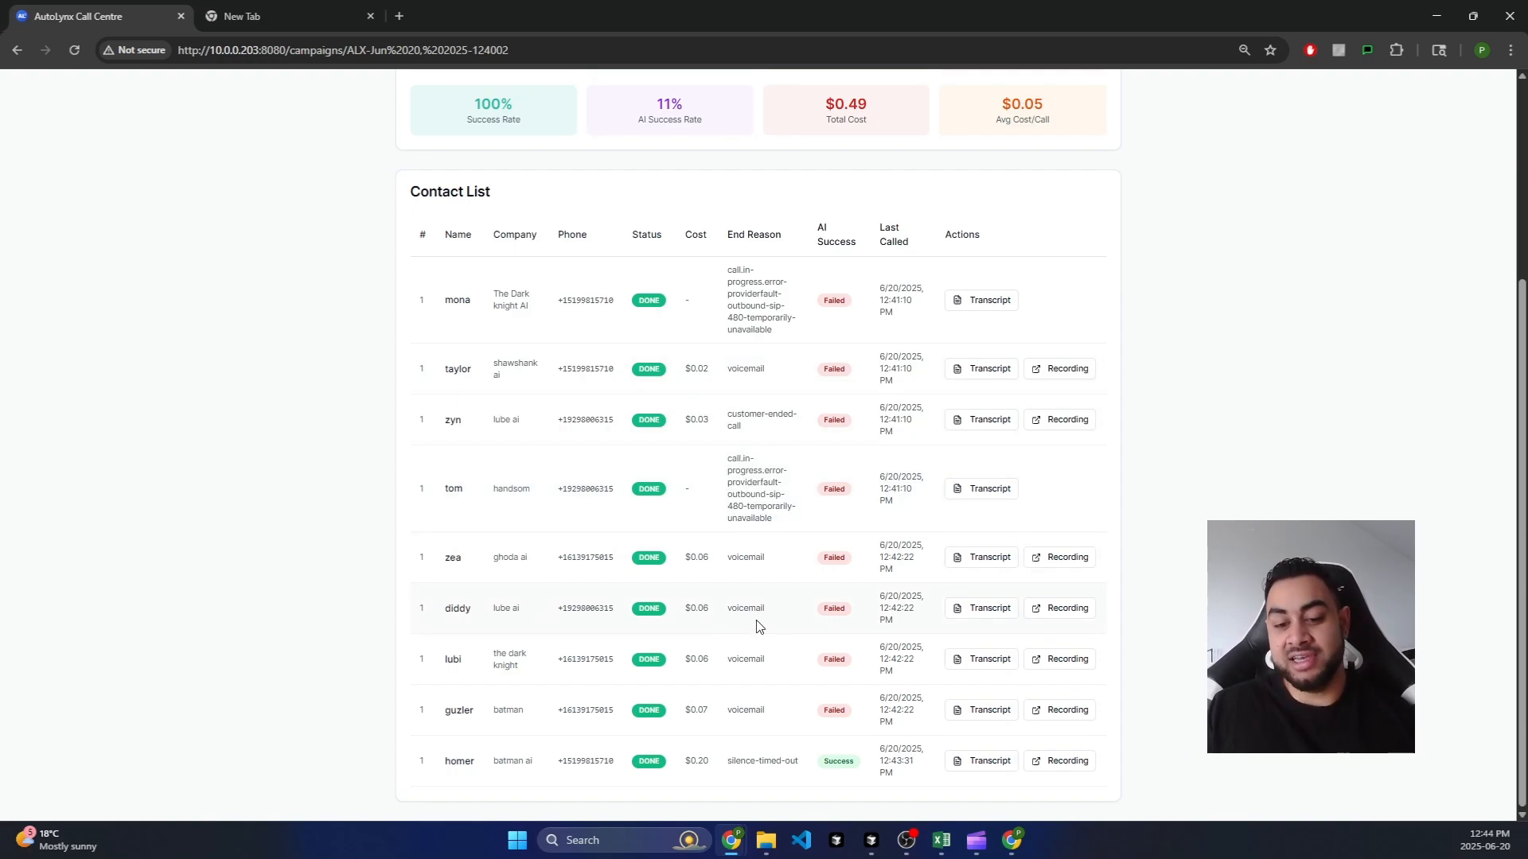
left_click_drag(800, 766, 730, 766)
left_click(752, 783)
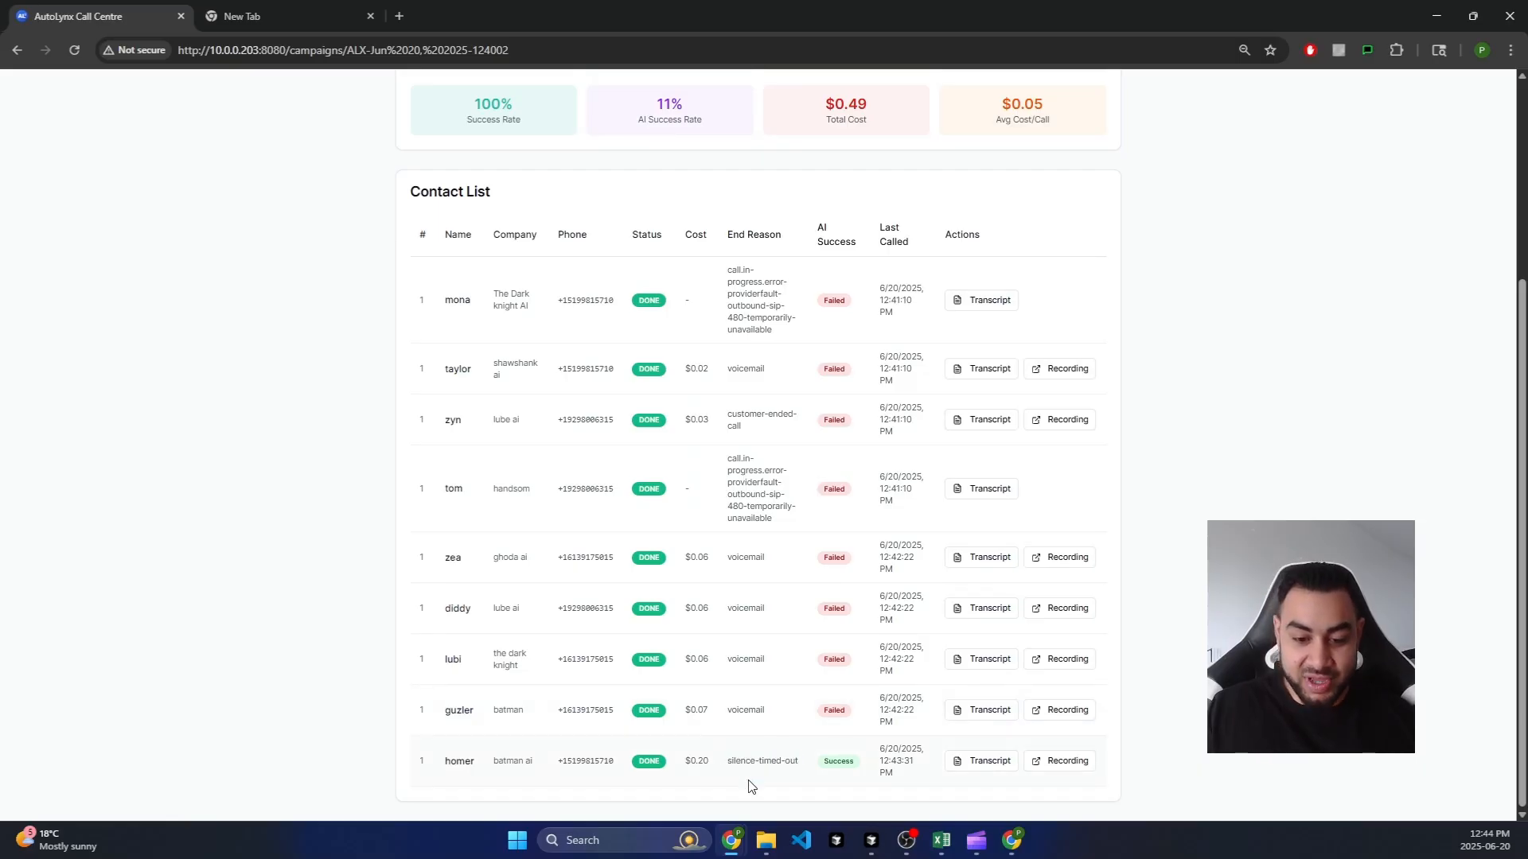
left_click_drag(821, 780, 850, 764)
left_click(878, 770)
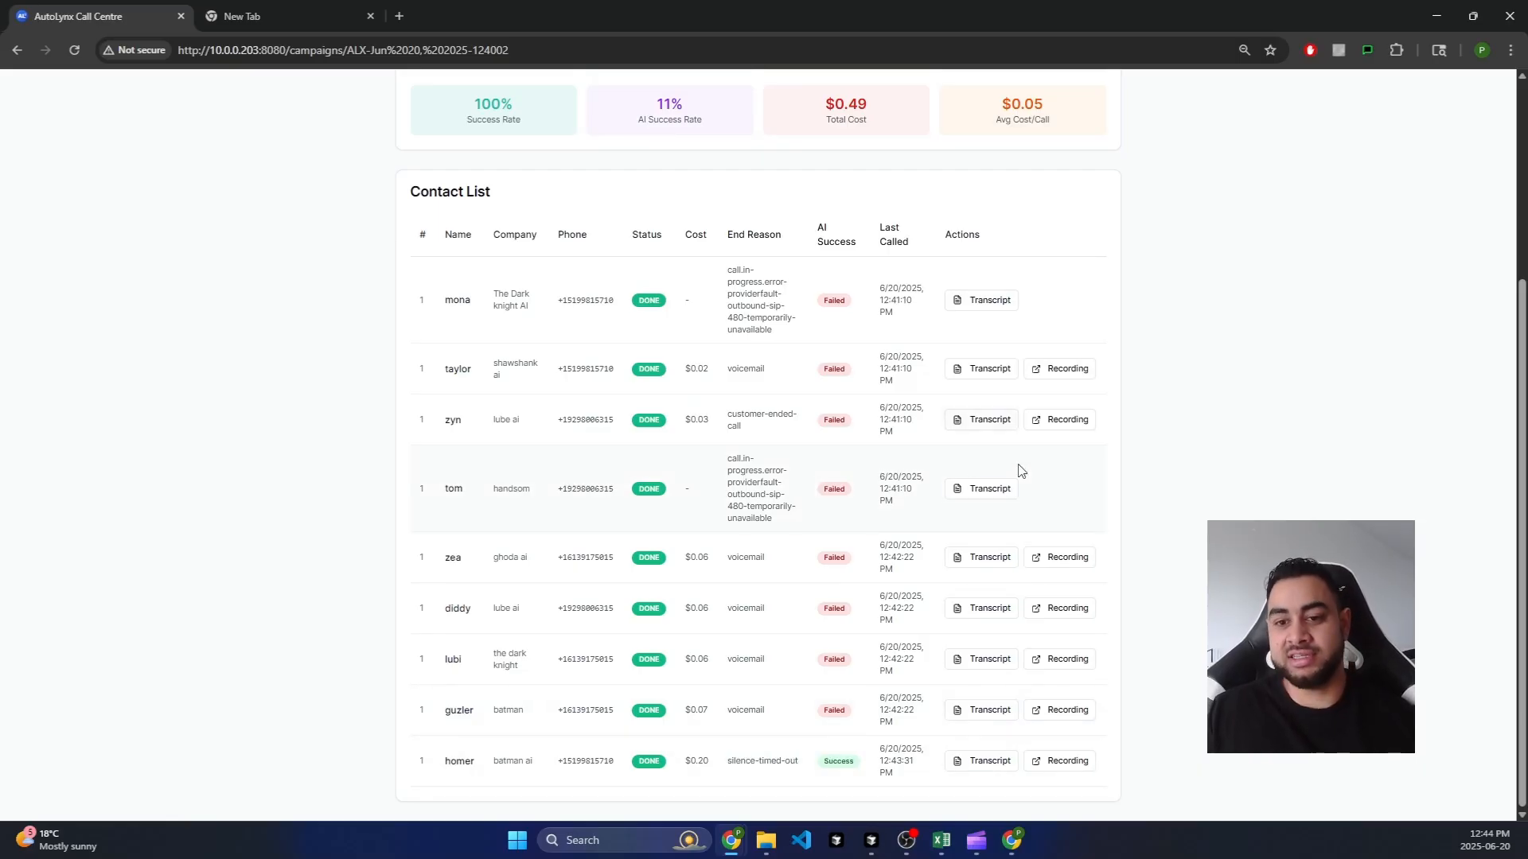
Step: Play homer's successful call recording in a new tab, skip ahead, then return to the contact list
scroll(1057, 648, "up", 2)
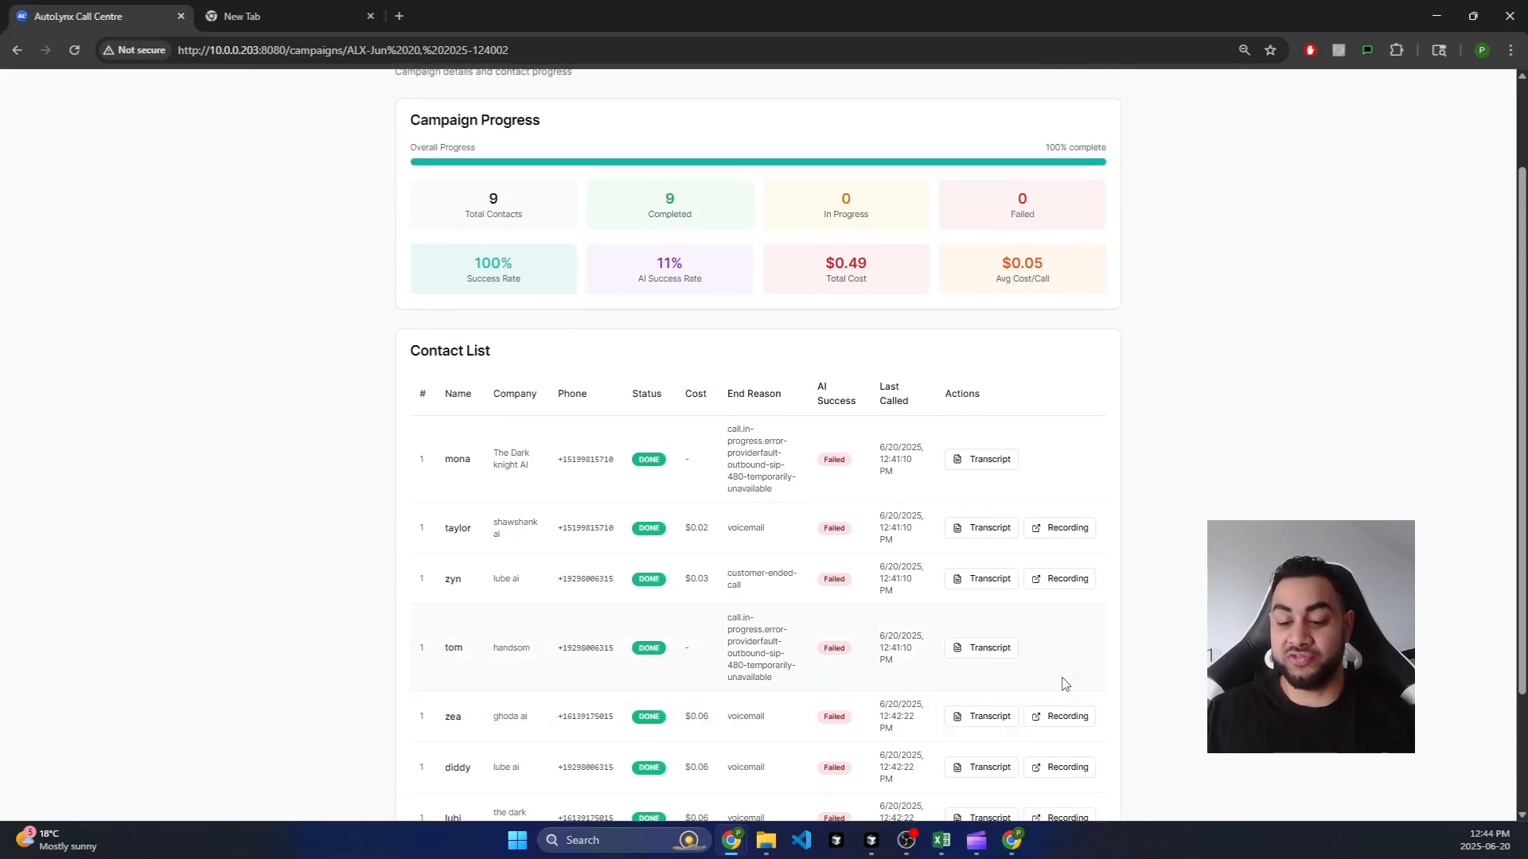
scroll(1064, 681, "down", 2)
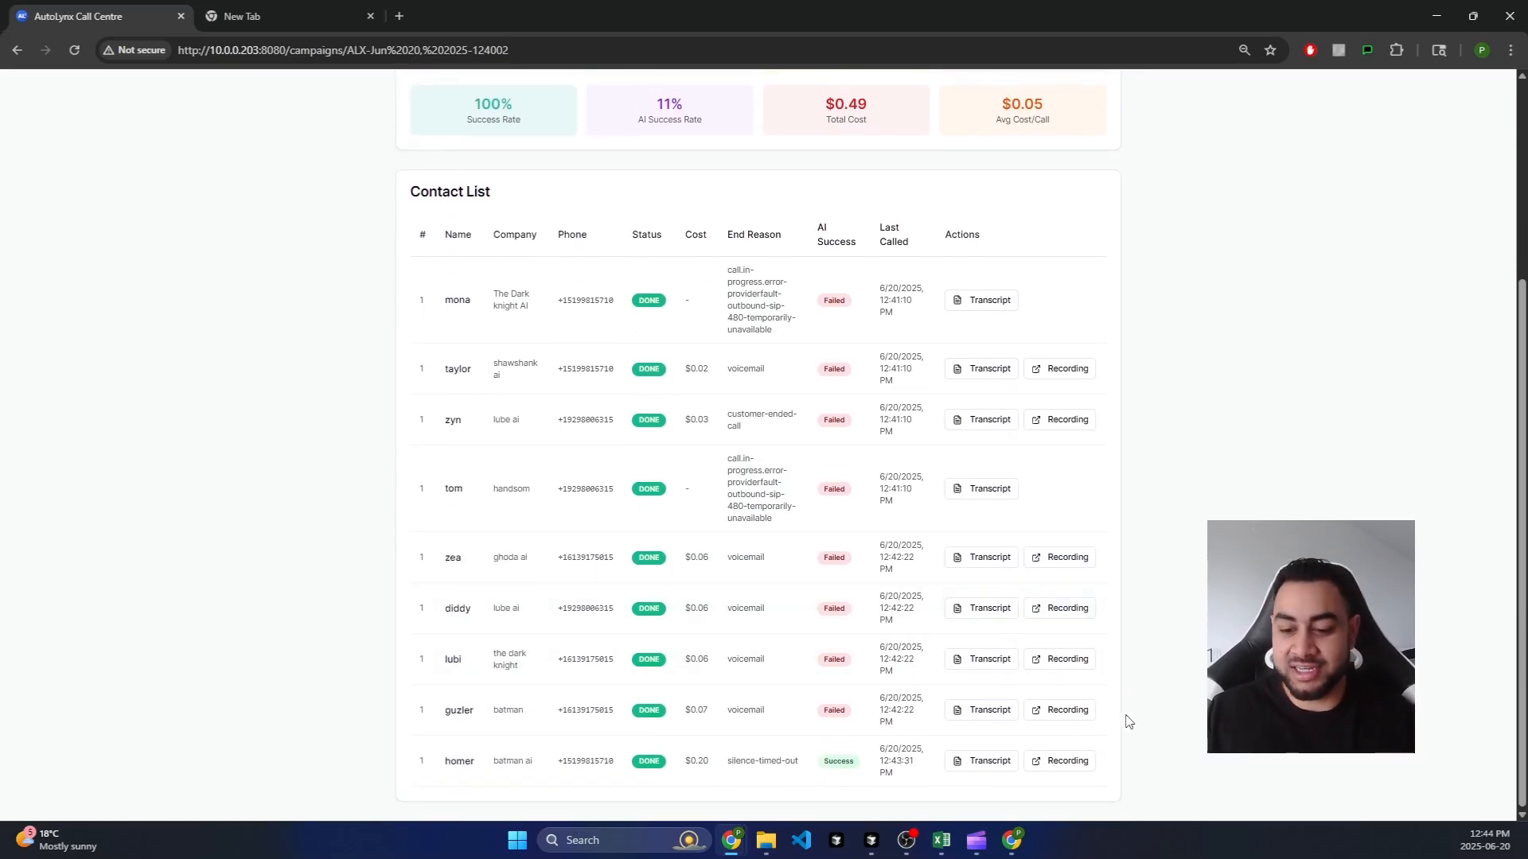
left_click(1068, 762)
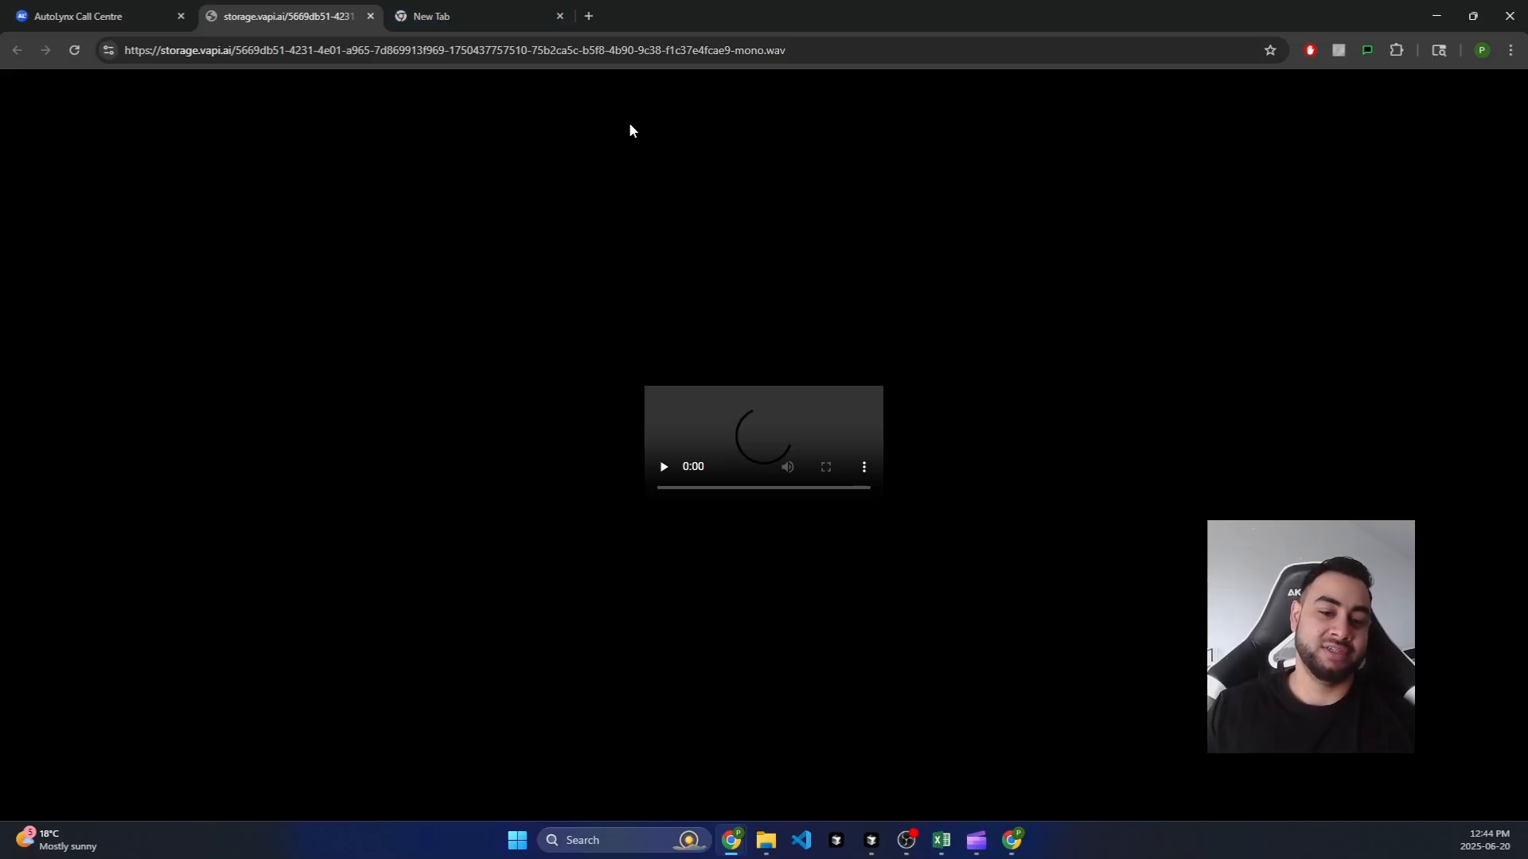
left_click(762, 485)
left_click_drag(779, 491, 787, 485)
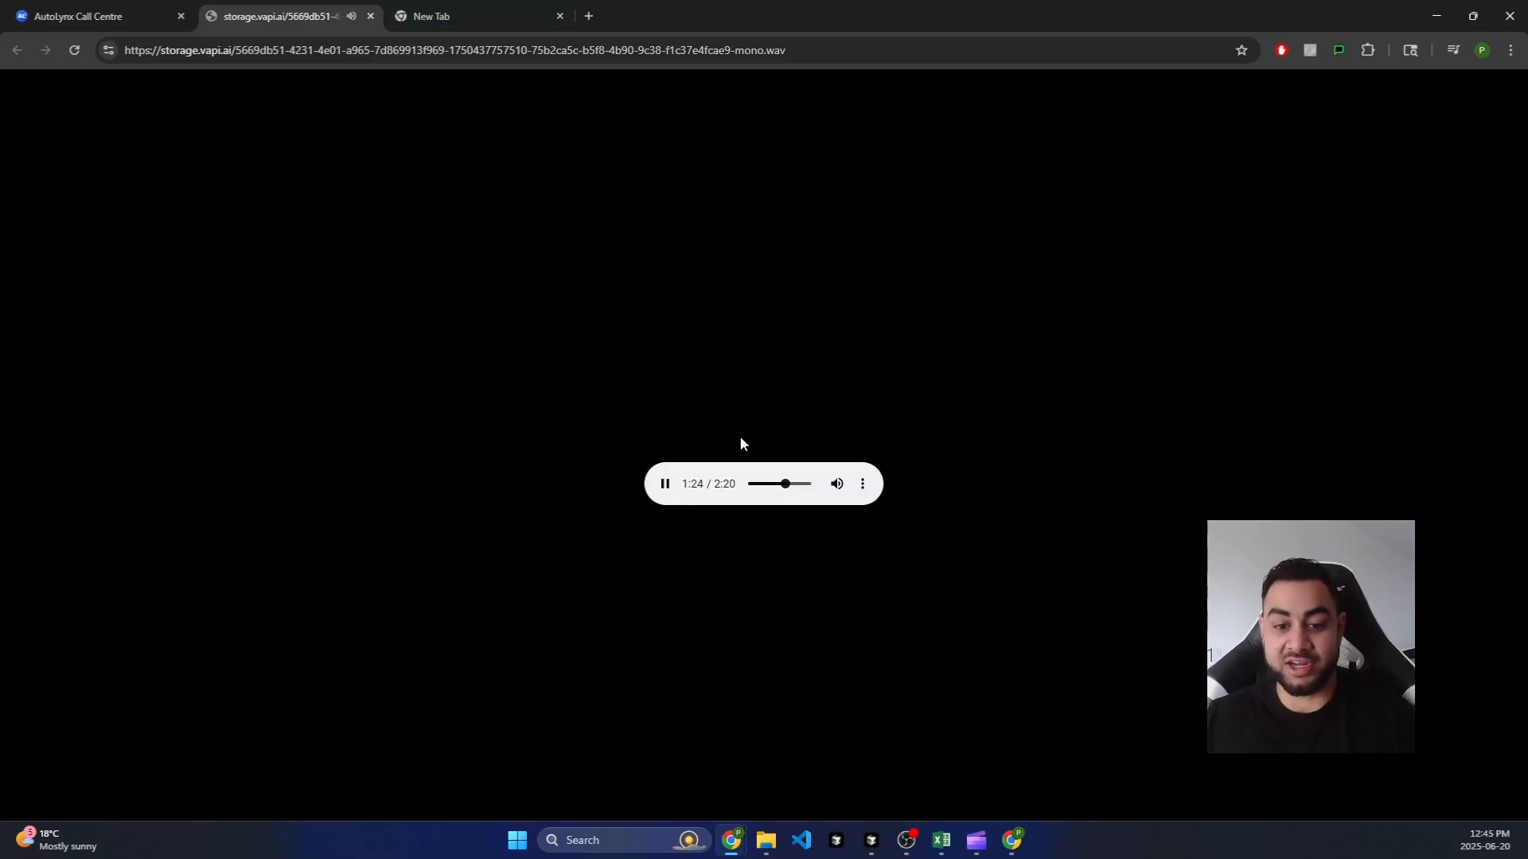
left_click(136, 6)
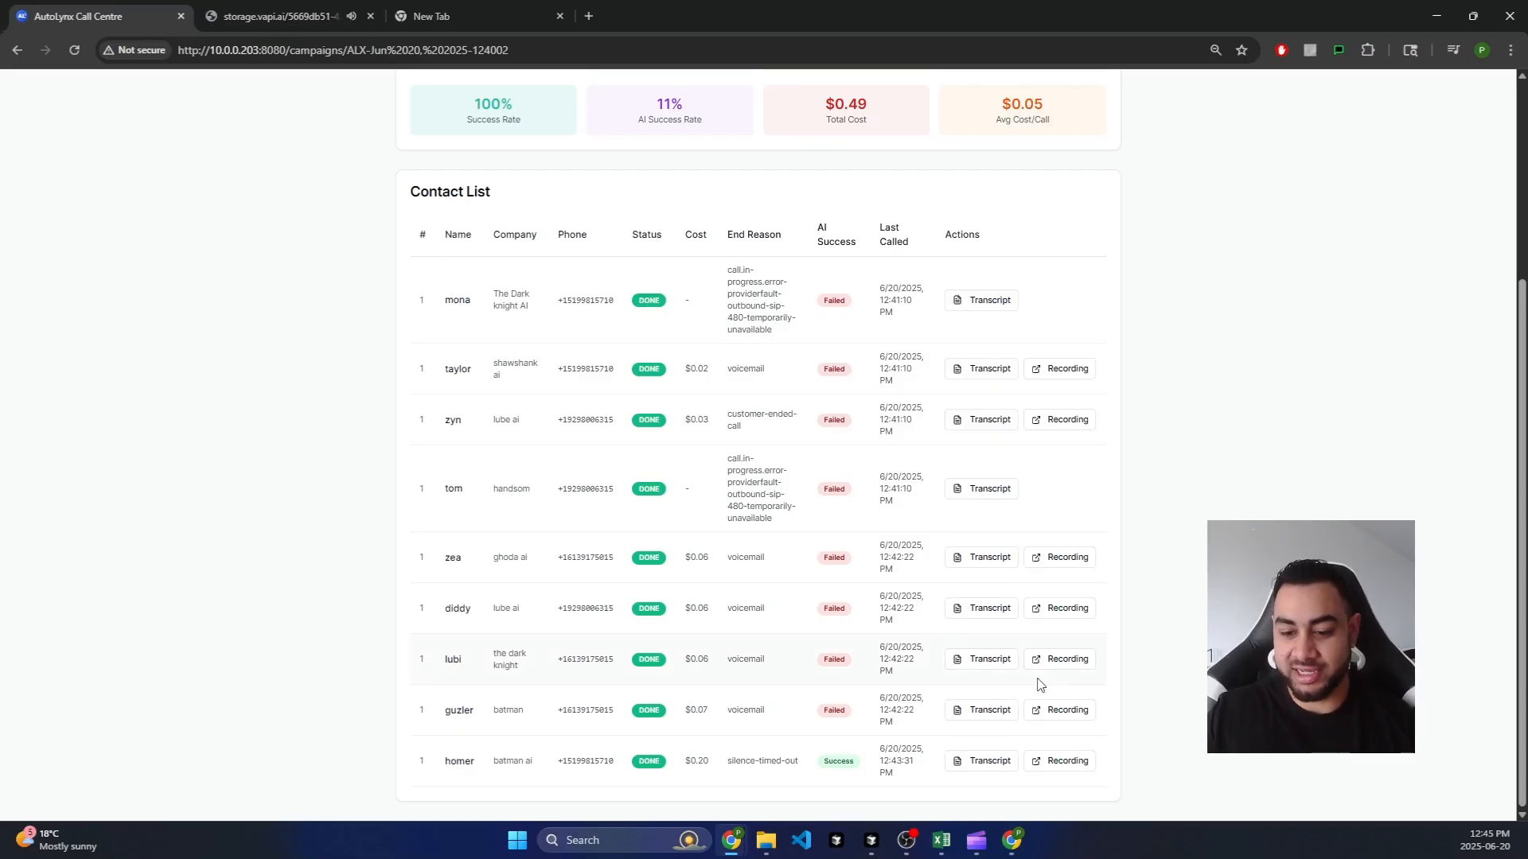
left_click(983, 764)
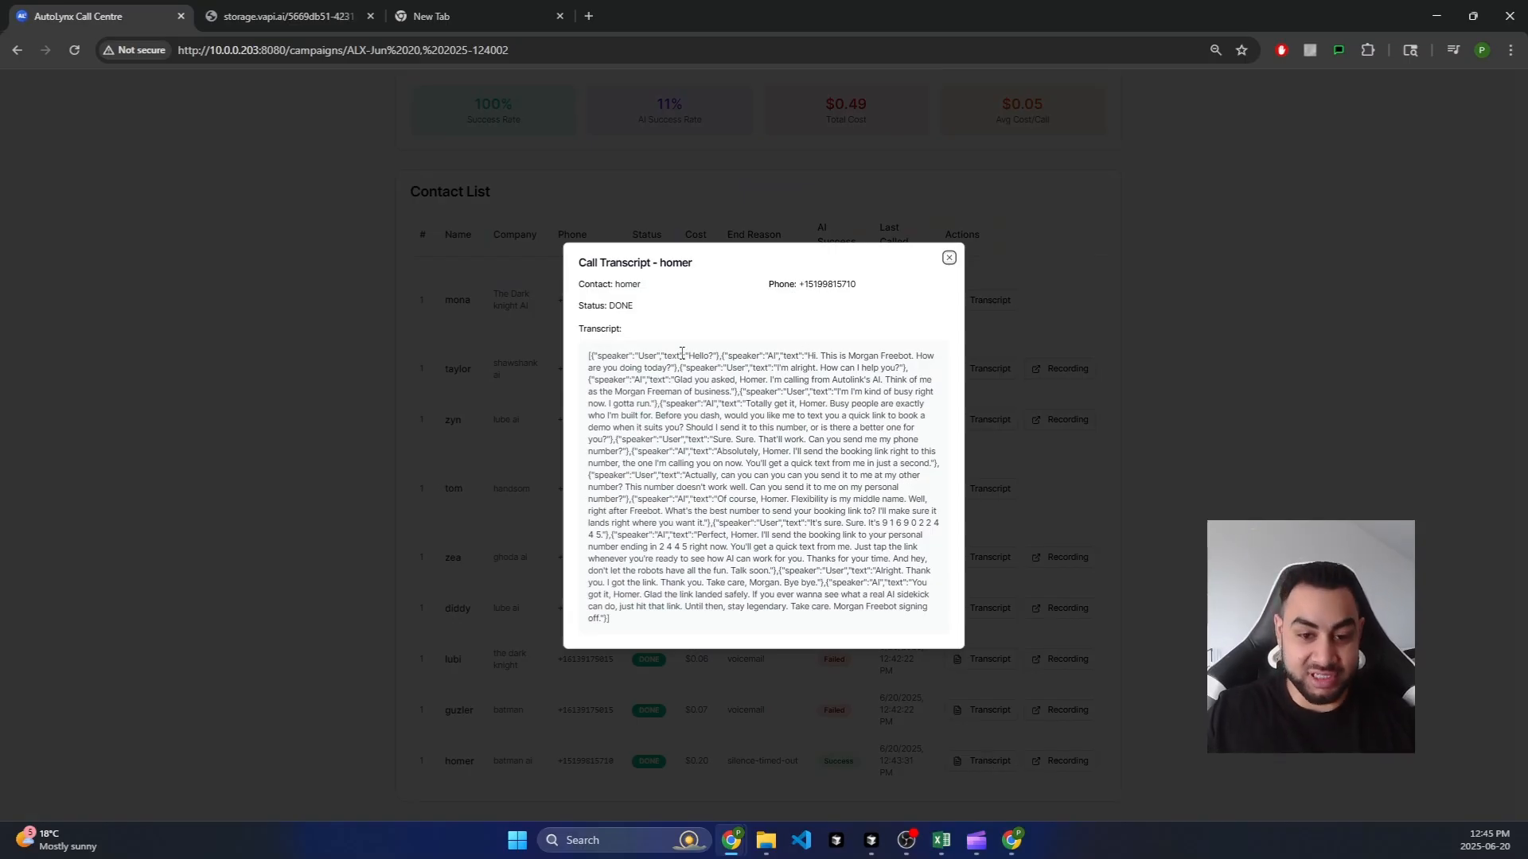
left_click_drag(588, 356, 638, 624)
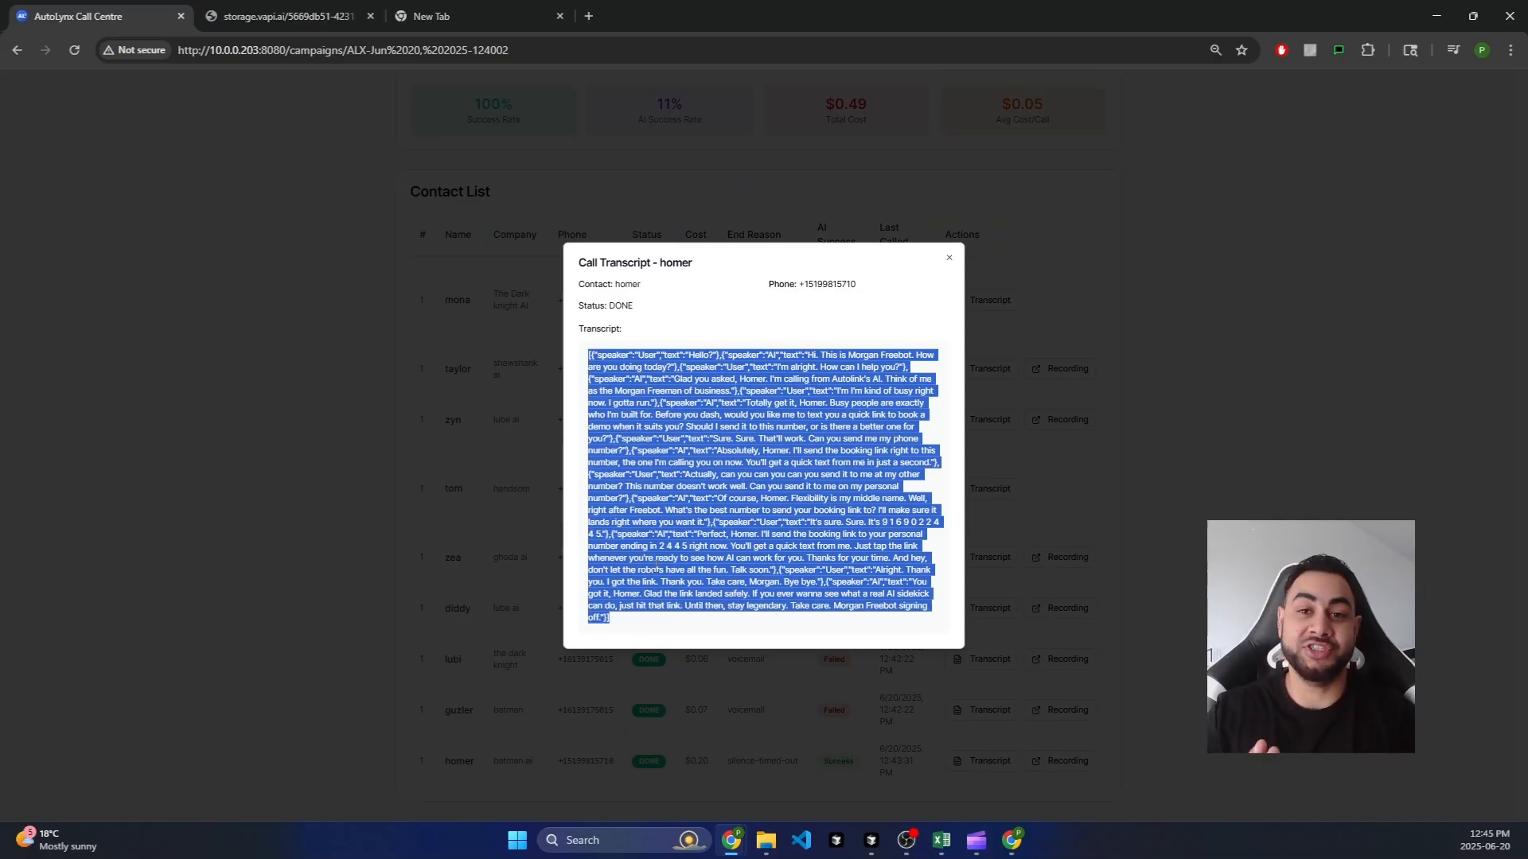
left_click(1282, 443)
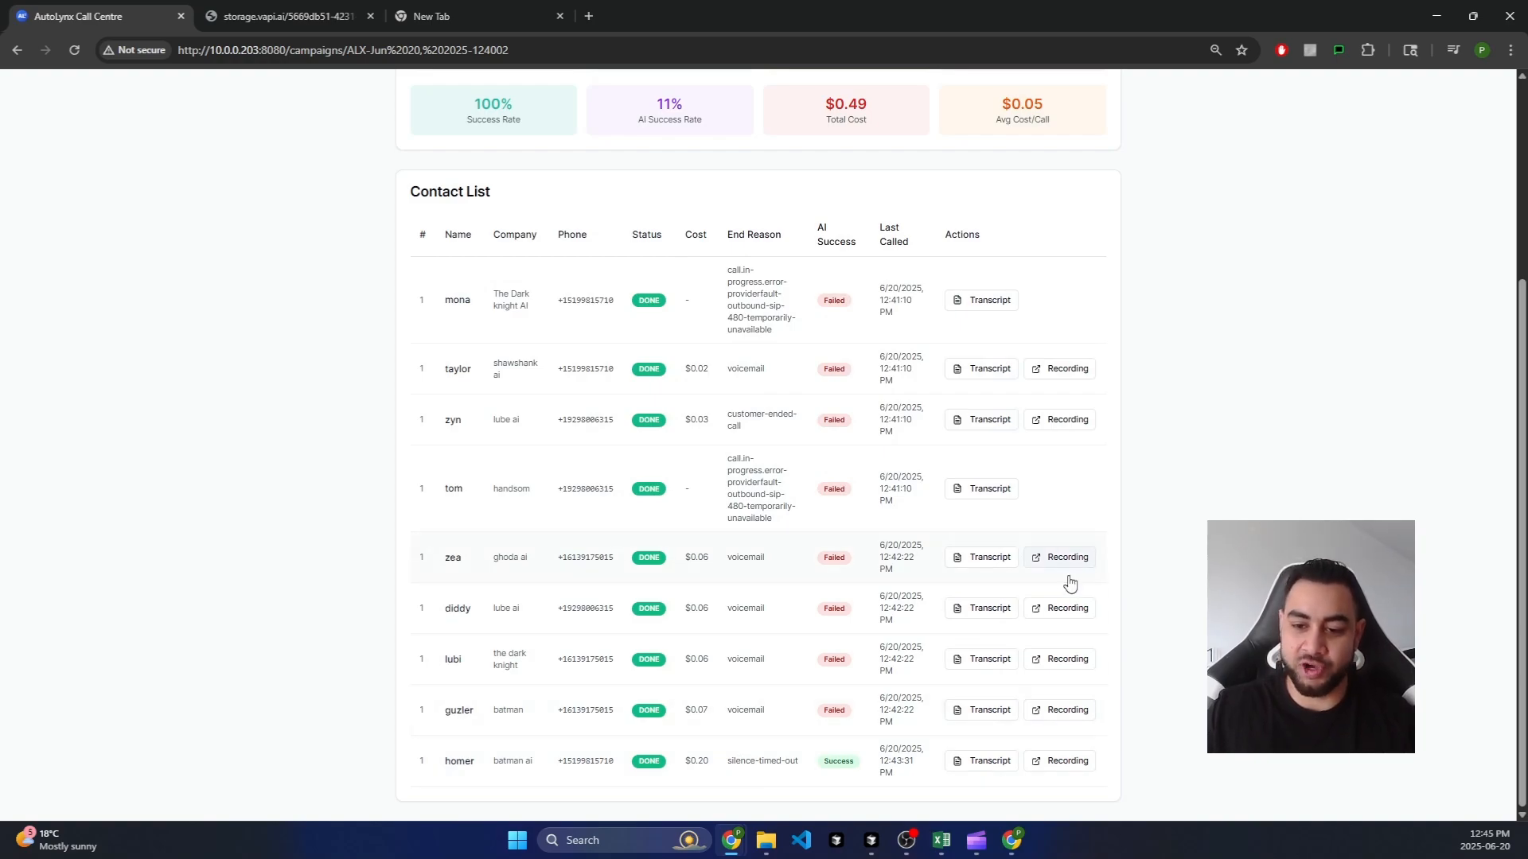
left_click(1063, 711)
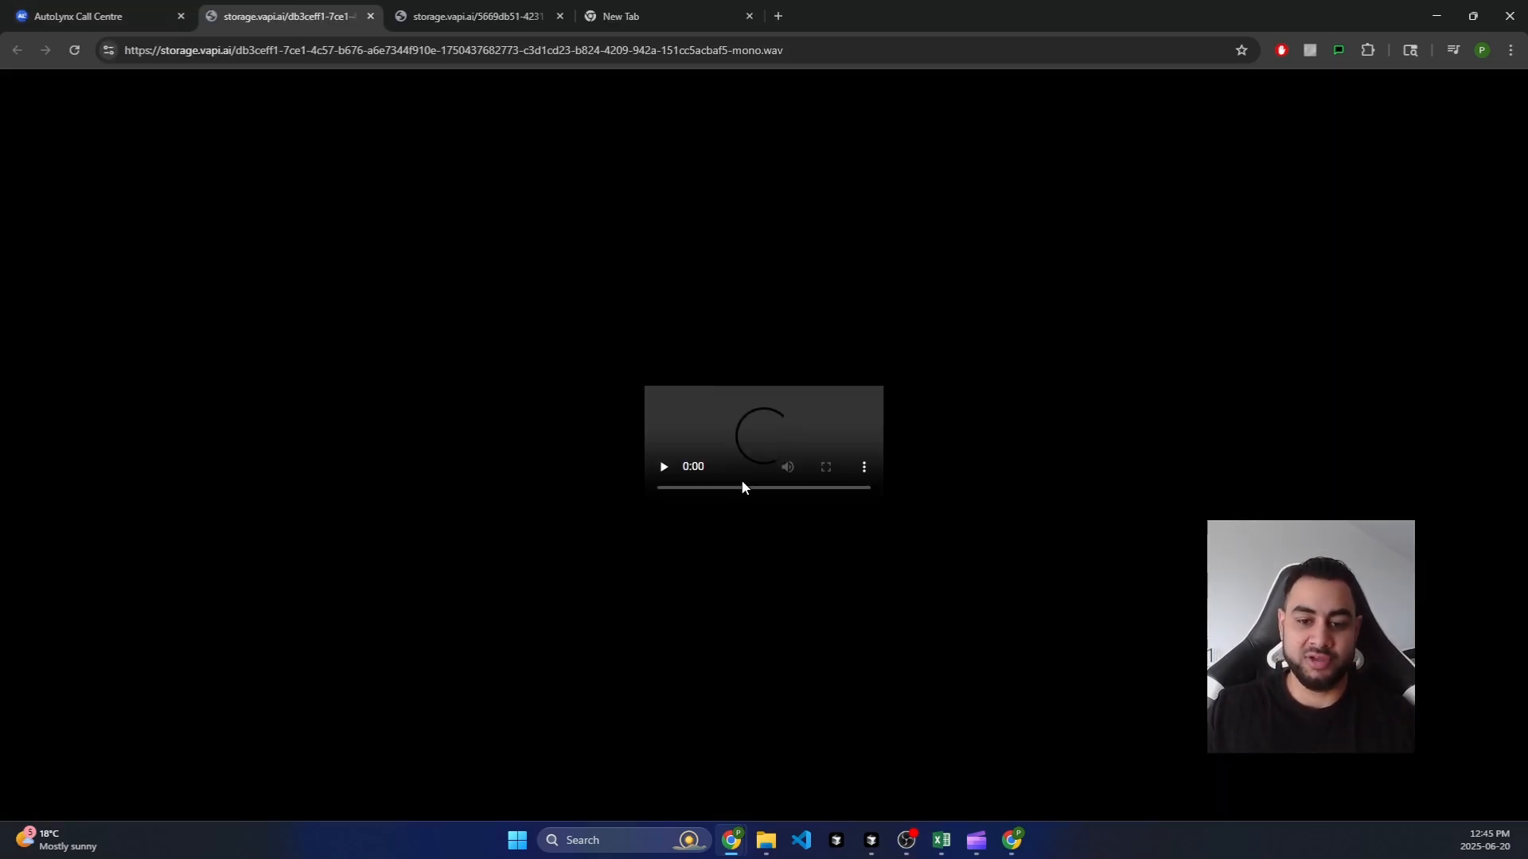
left_click(774, 485)
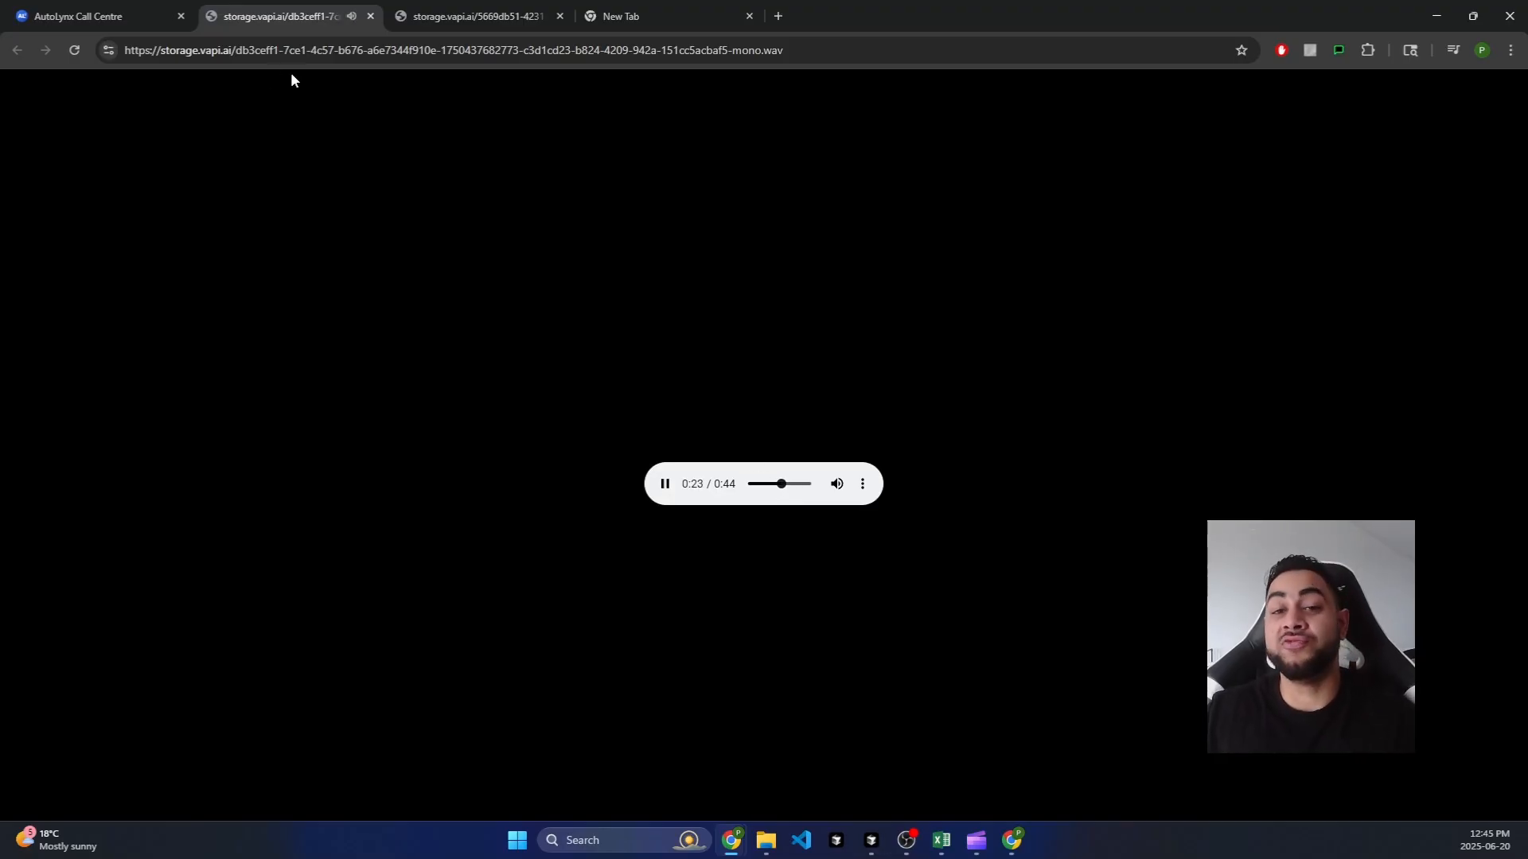
left_click(368, 18)
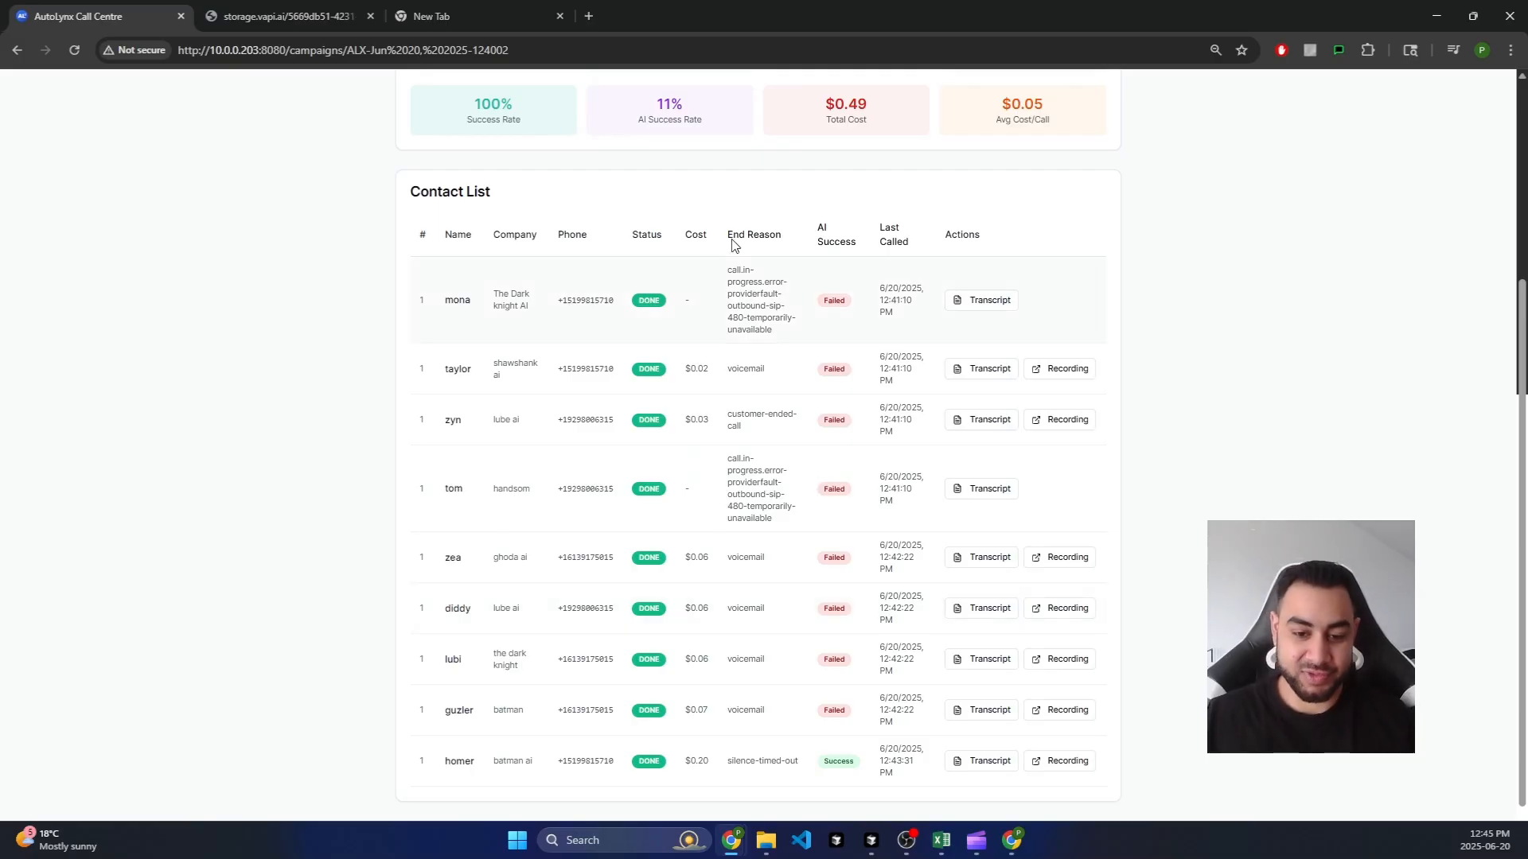
Step: Scroll to the top of the campaign page and go Back to Campaigns, each showing 9 of 9
scroll(748, 556, "up", 1)
scroll(776, 605, "down", 1)
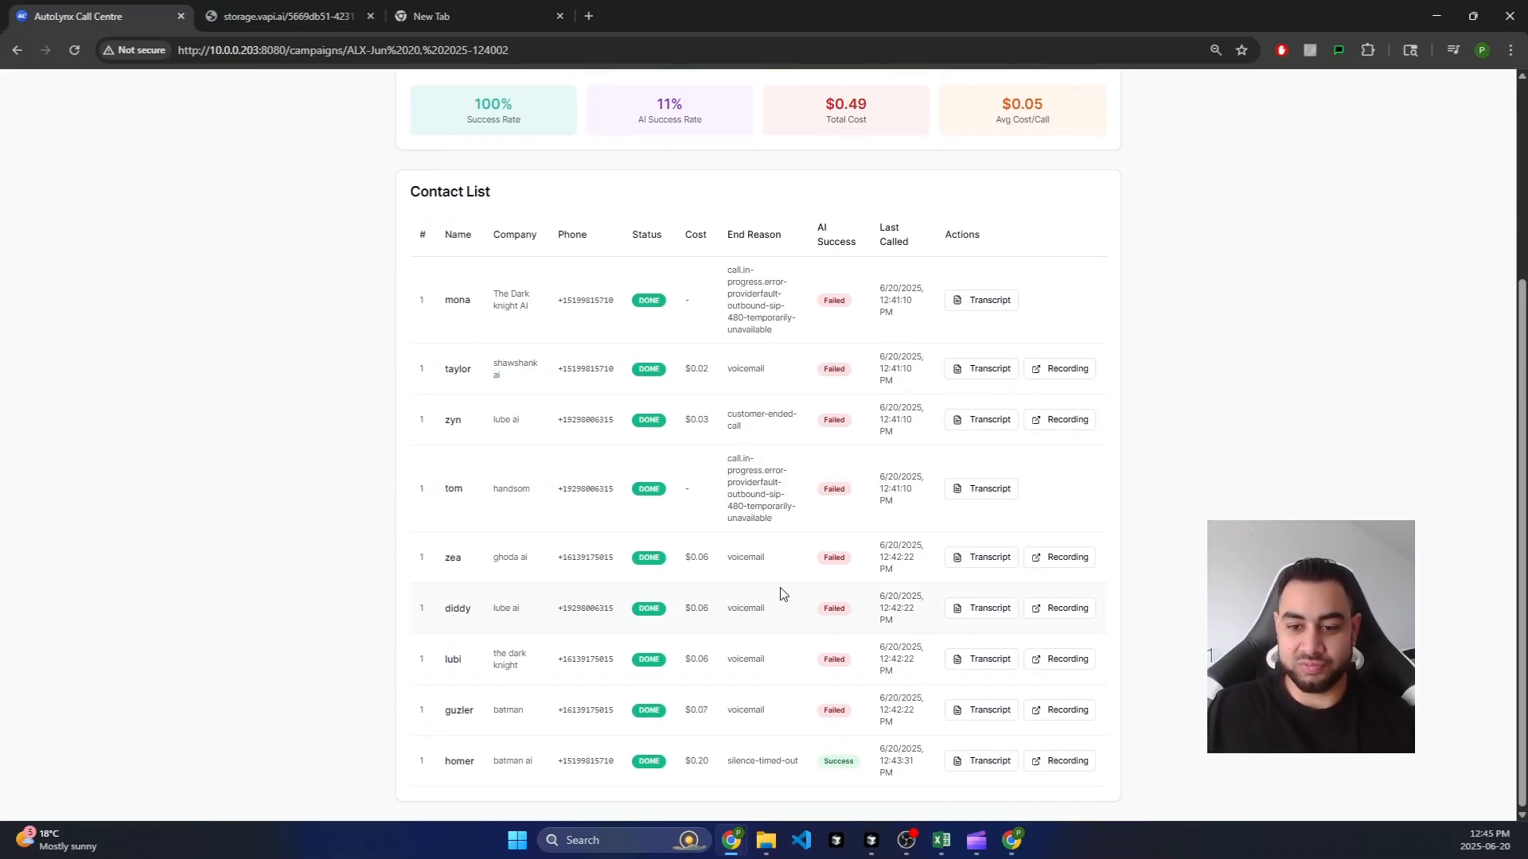
scroll(605, 176, "up", 3)
scroll(623, 142, "up", 1)
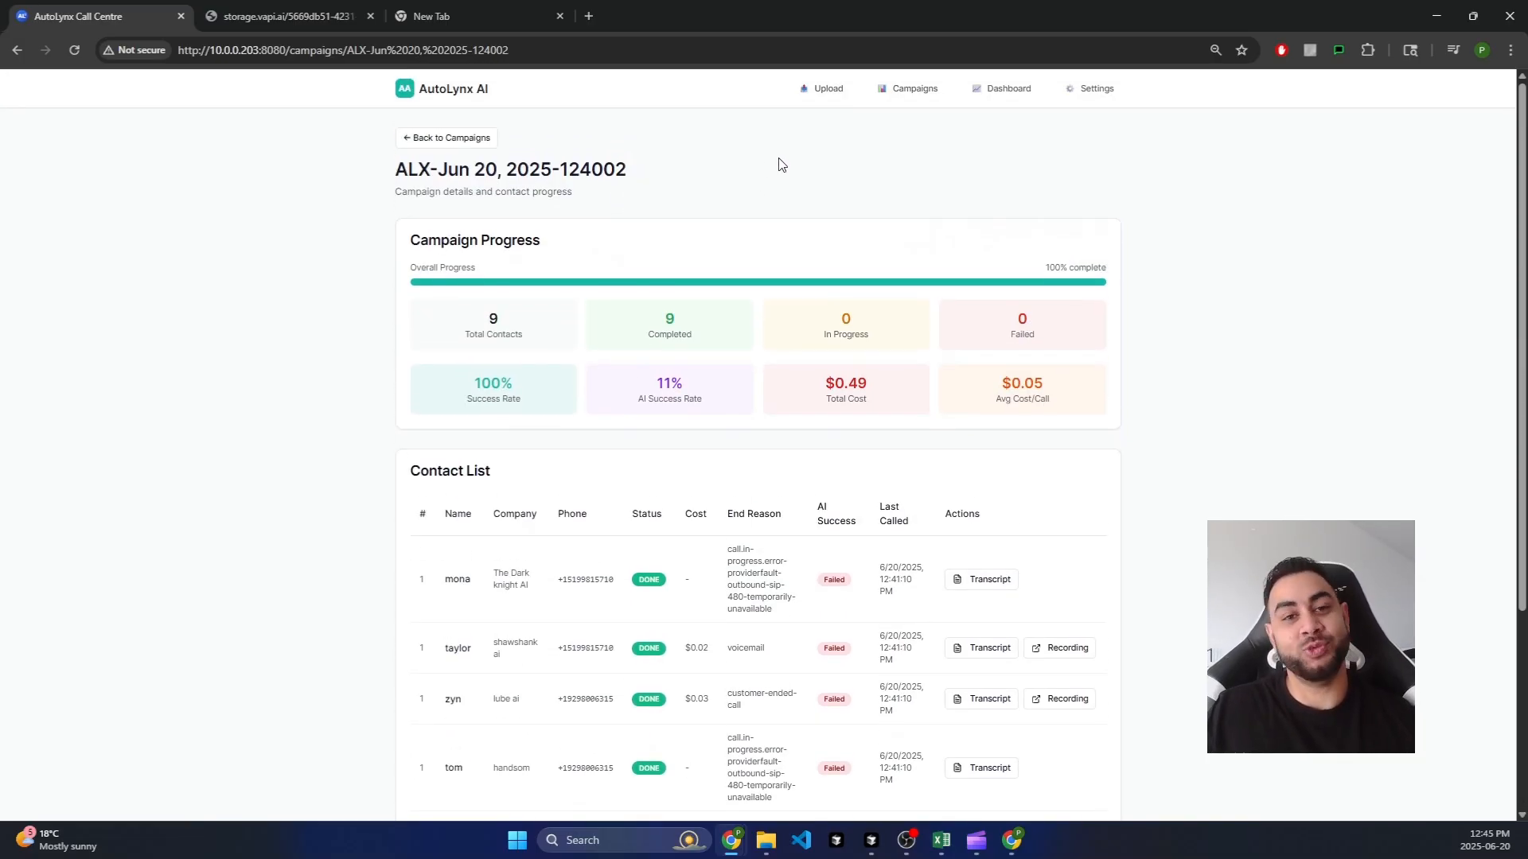
scroll(761, 167, "up", 2)
scroll(761, 167, "down", 3)
scroll(766, 168, "up", 2)
scroll(767, 168, "down", 2)
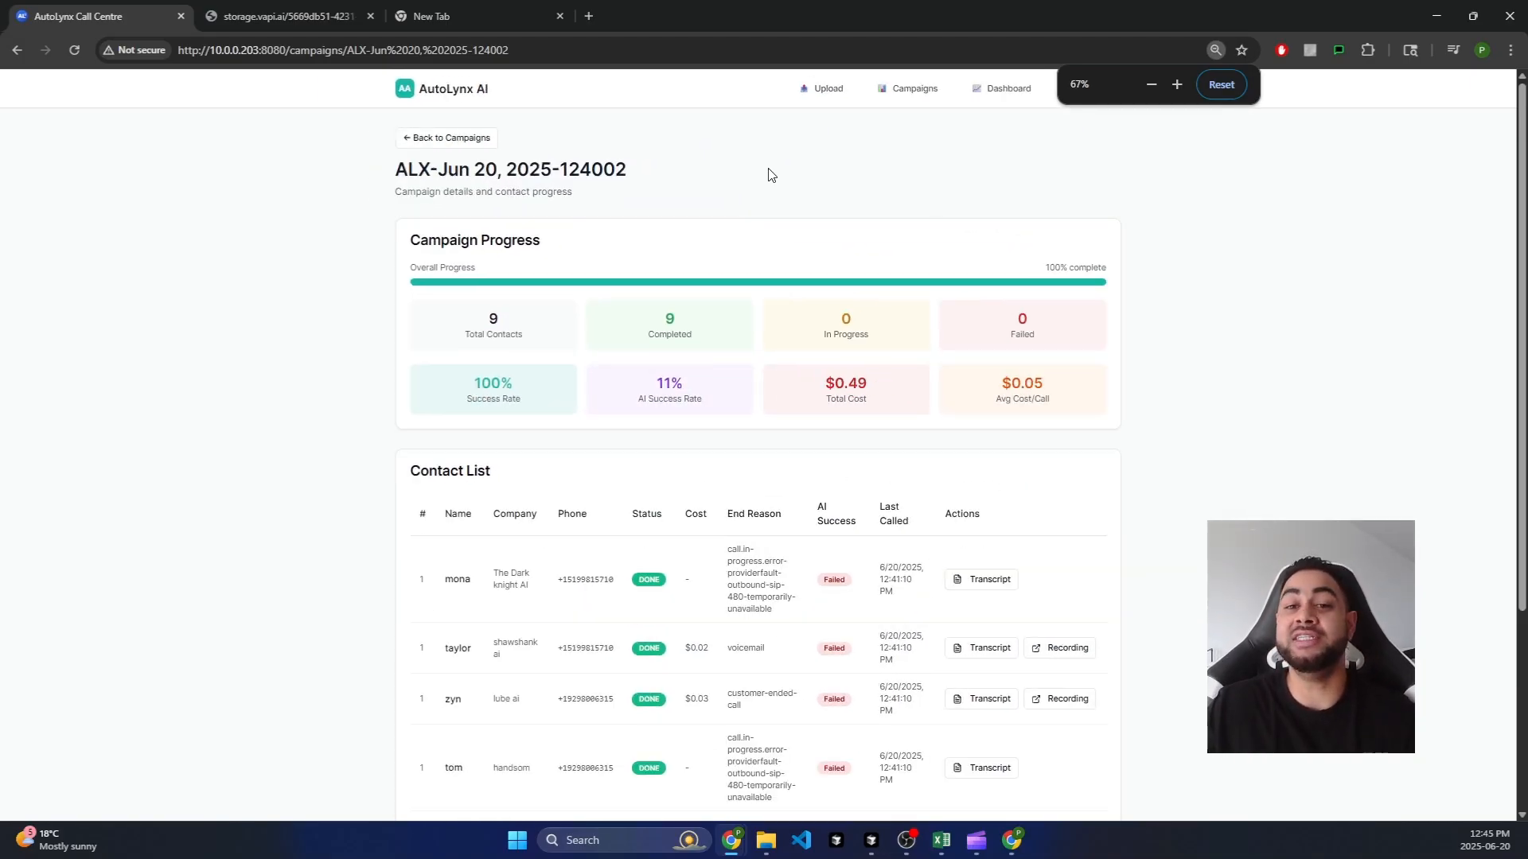
scroll(769, 174, "down", 2)
scroll(770, 177, "up", 2)
scroll(770, 177, "down", 1)
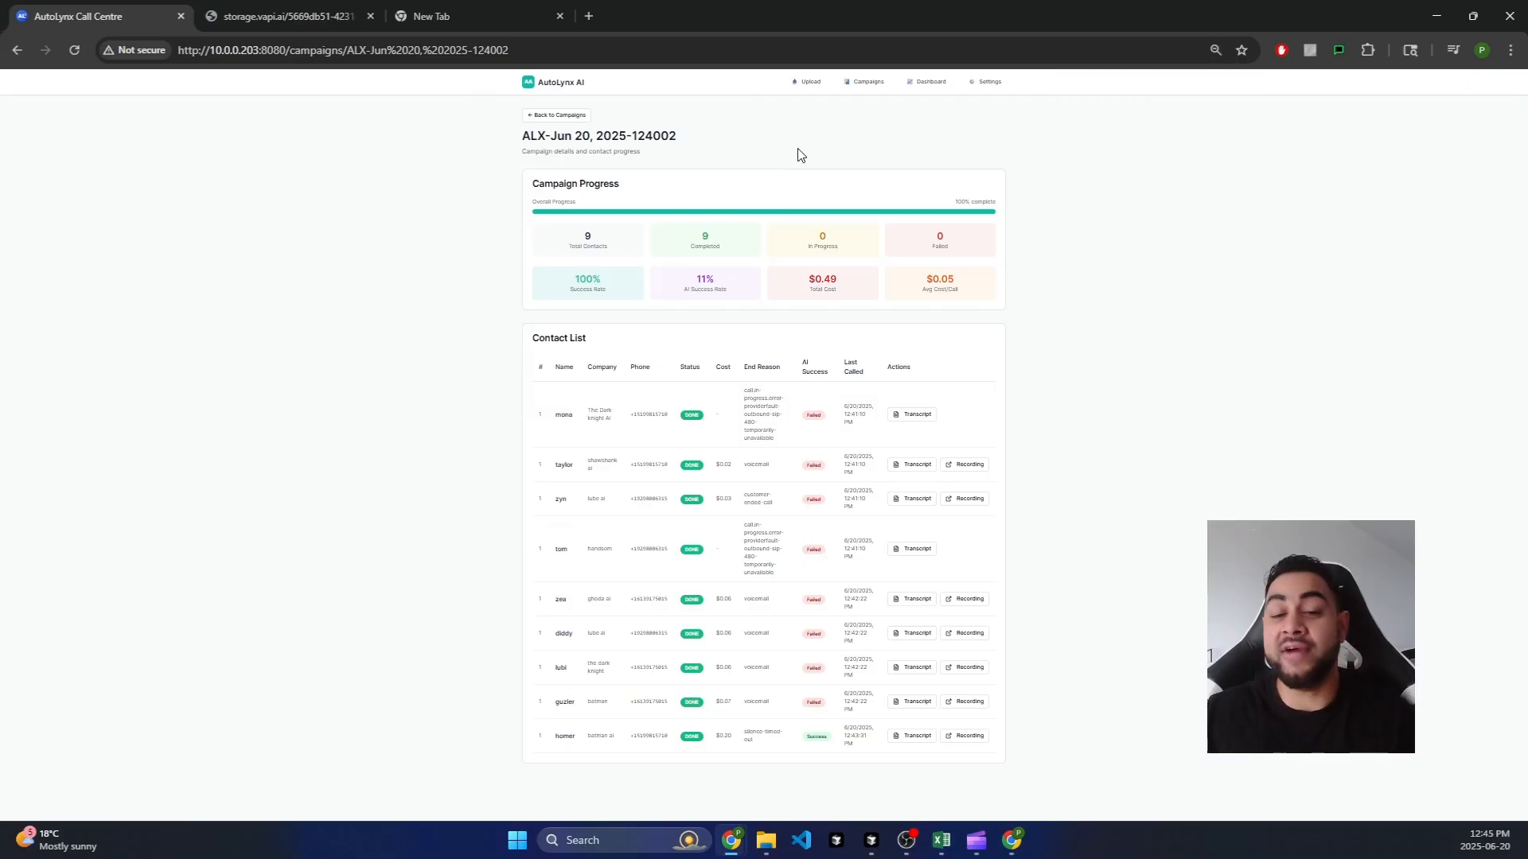
scroll(874, 150, "down", 2)
scroll(875, 150, "up", 3)
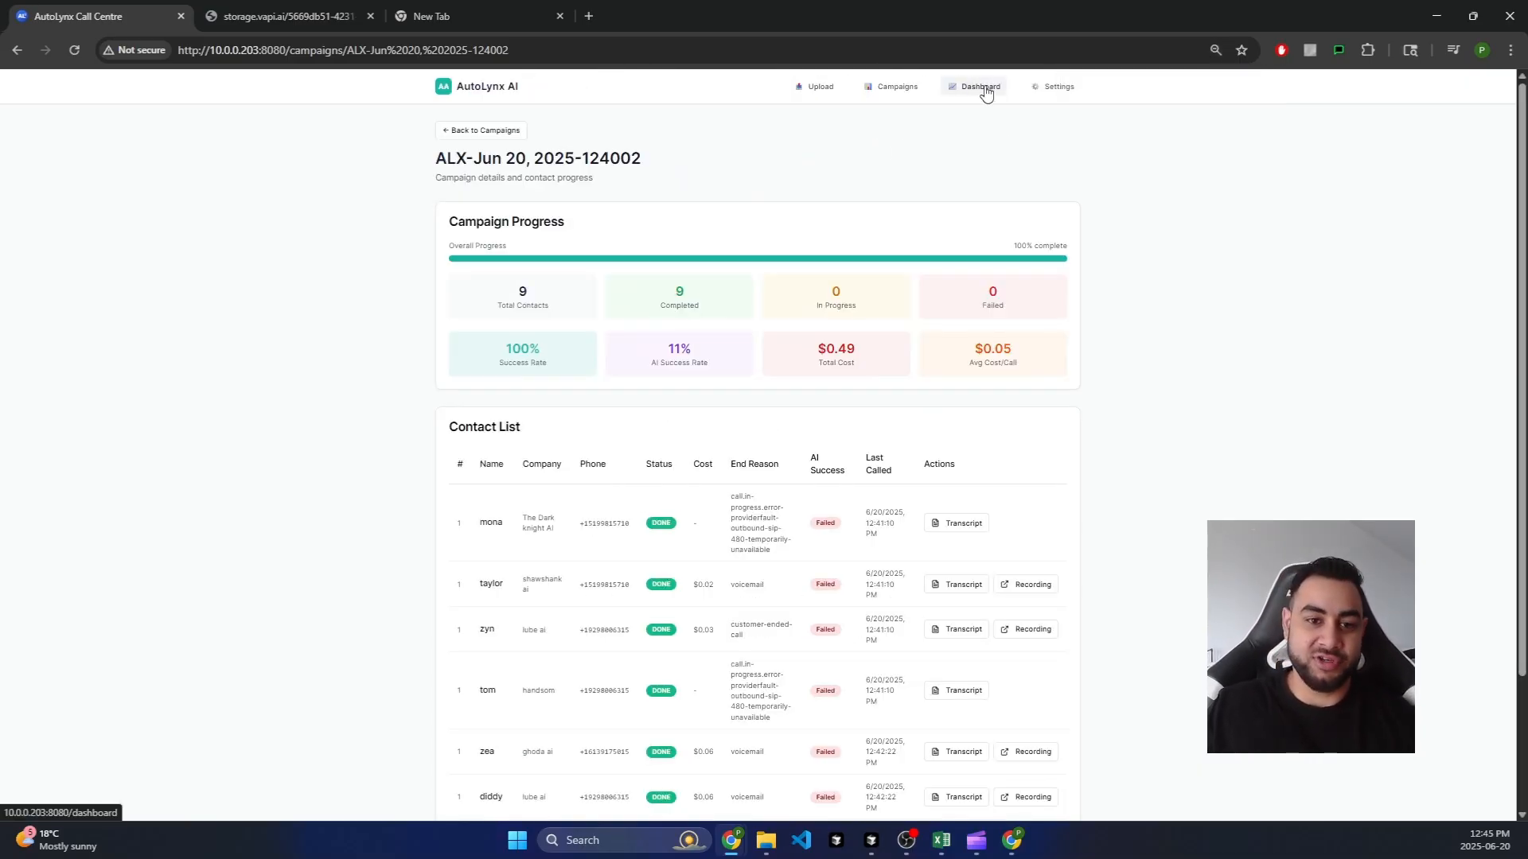
scroll(608, 345, "down", 1)
scroll(647, 498, "up", 1)
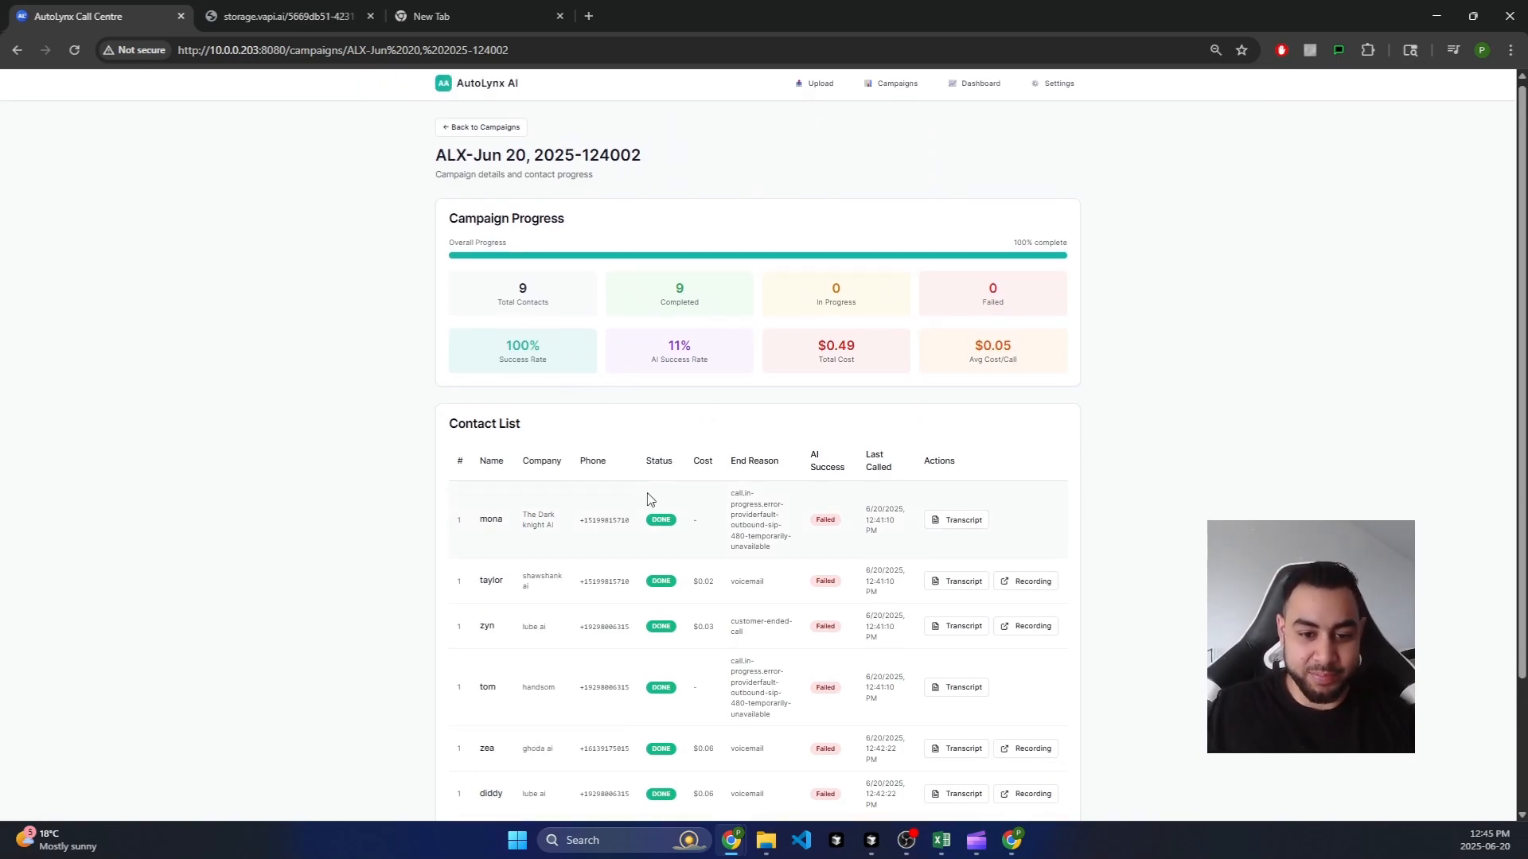
scroll(702, 432, "down", 3)
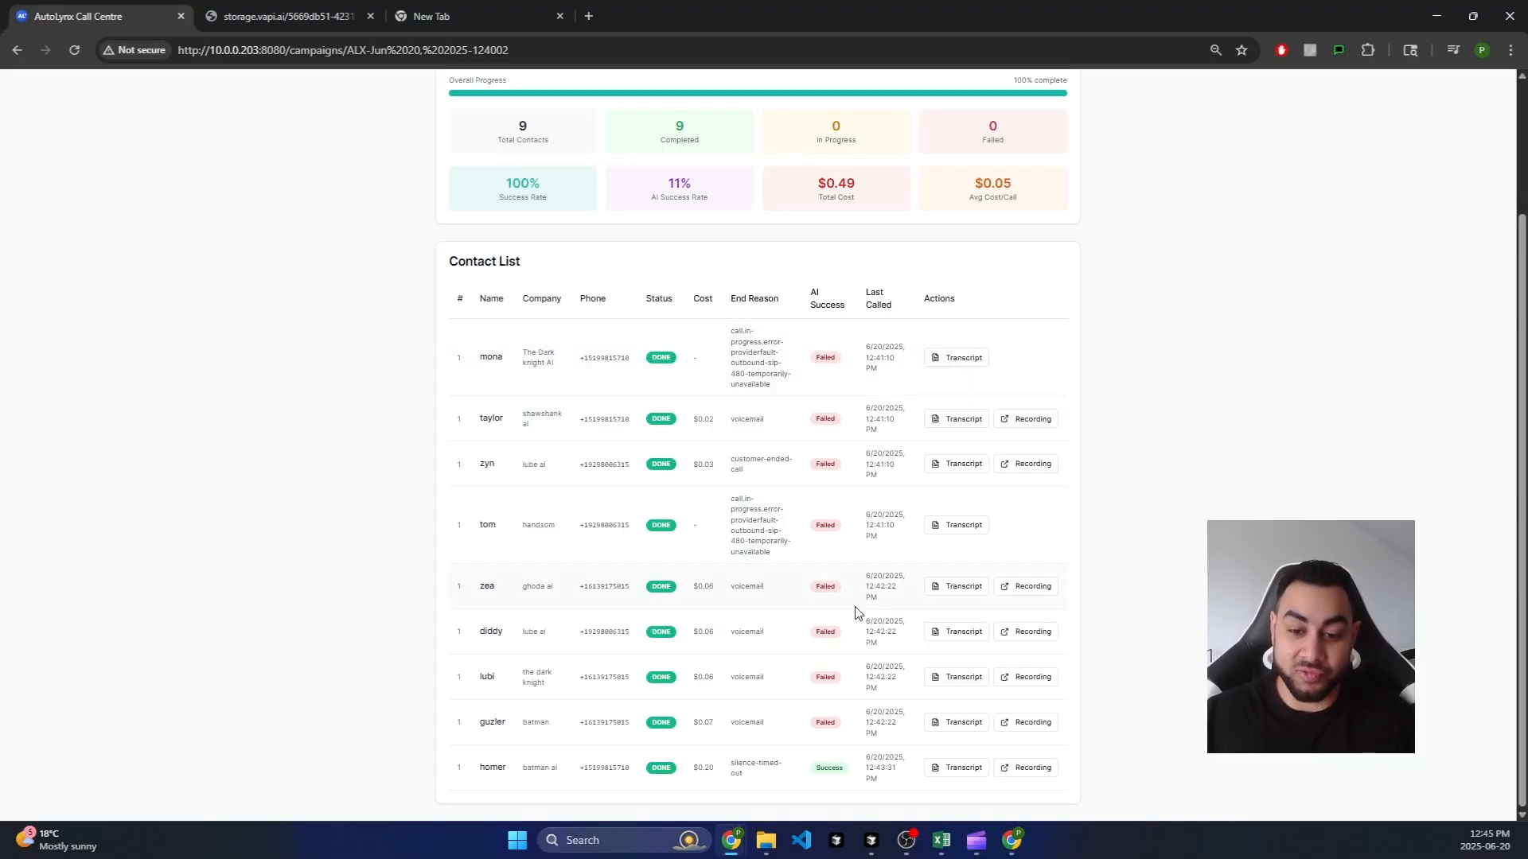
scroll(856, 613, "up", 2)
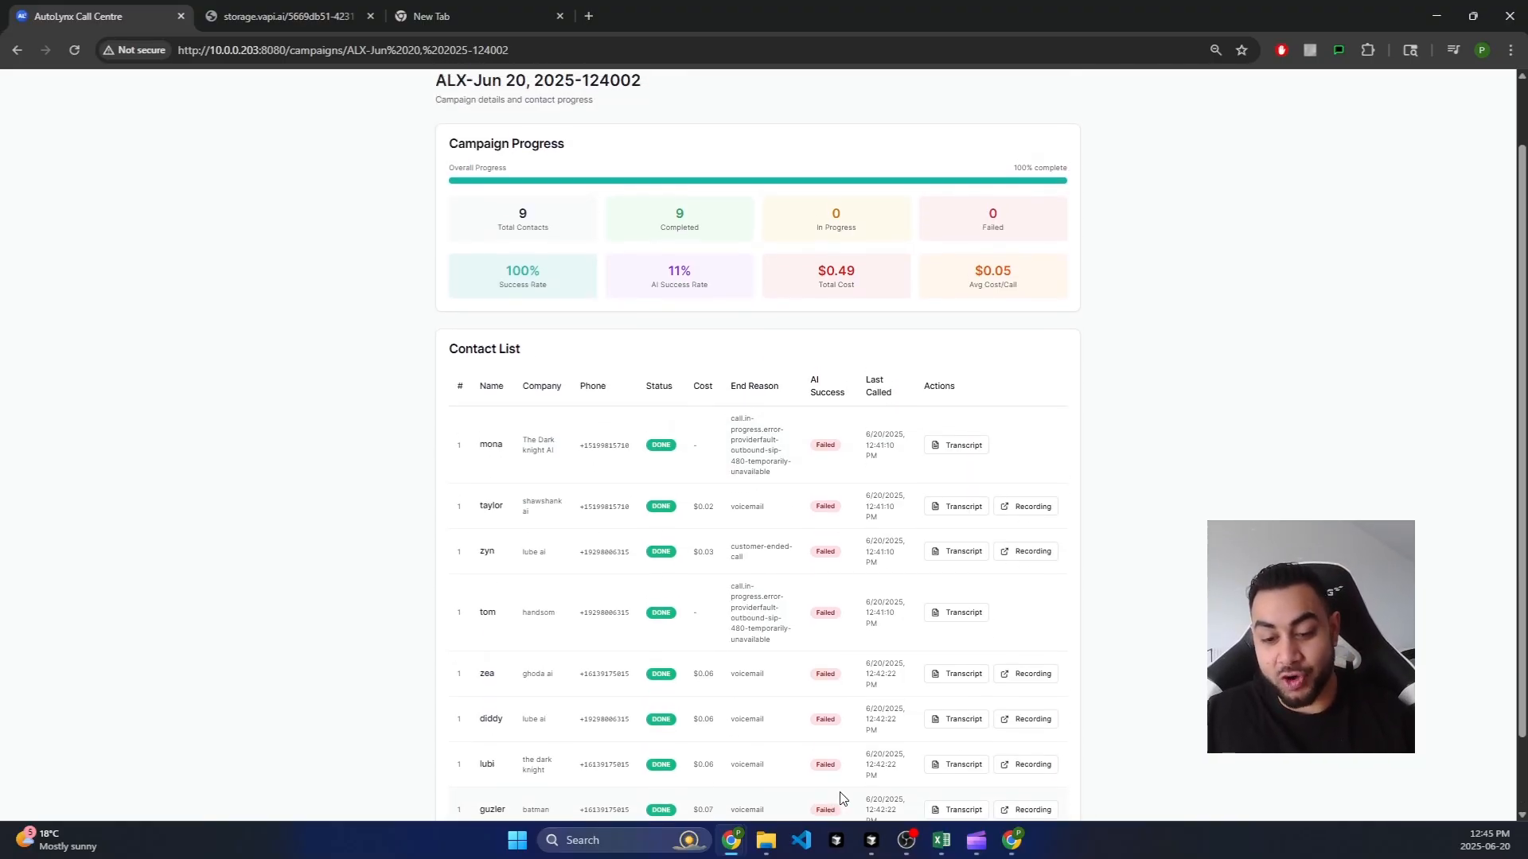
scroll(842, 797, "down", 2)
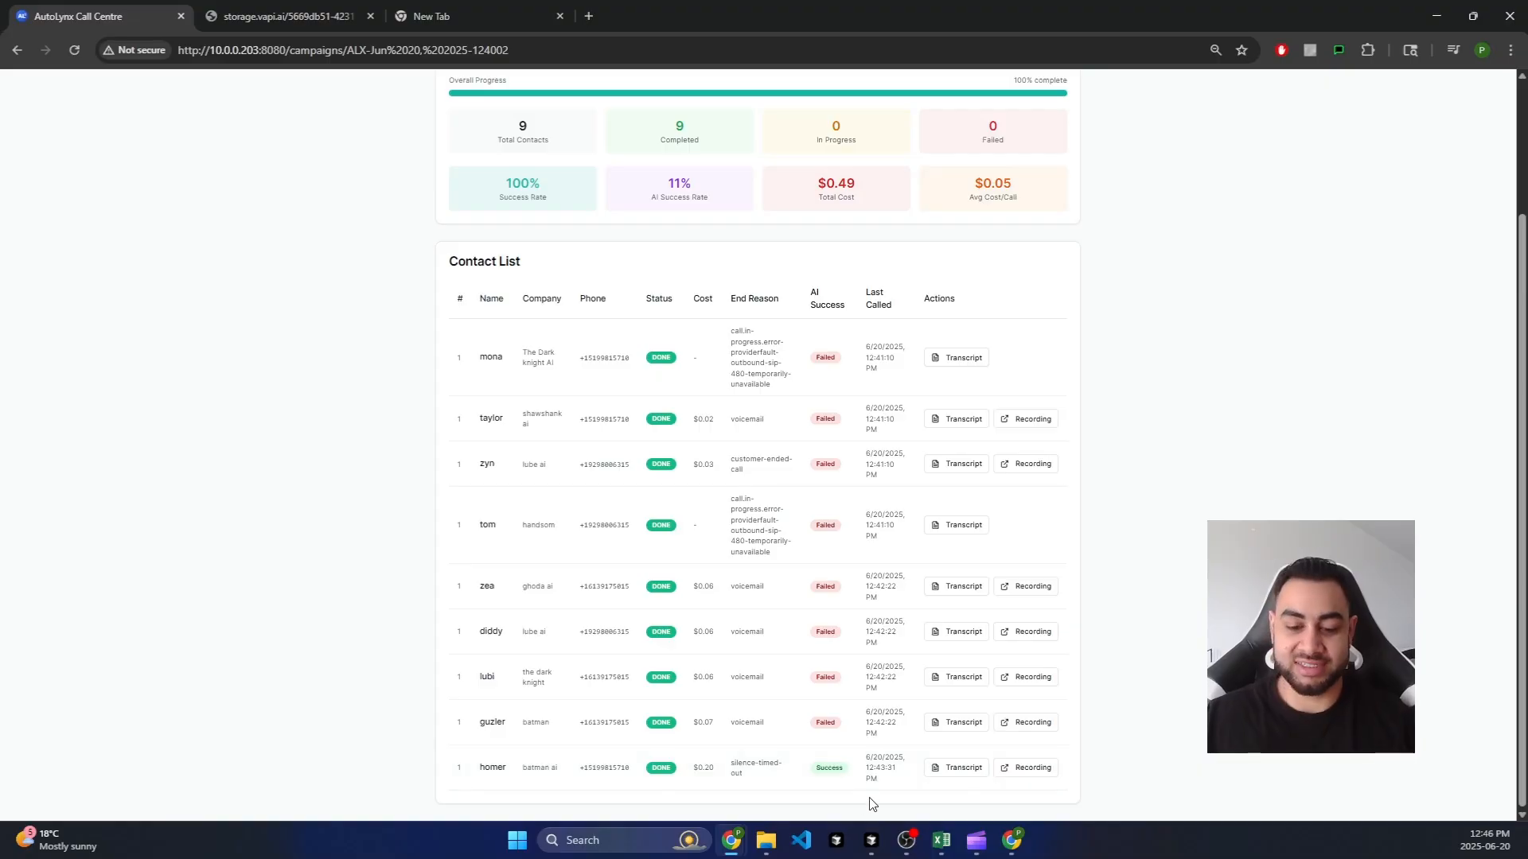
scroll(416, 215, "up", 3)
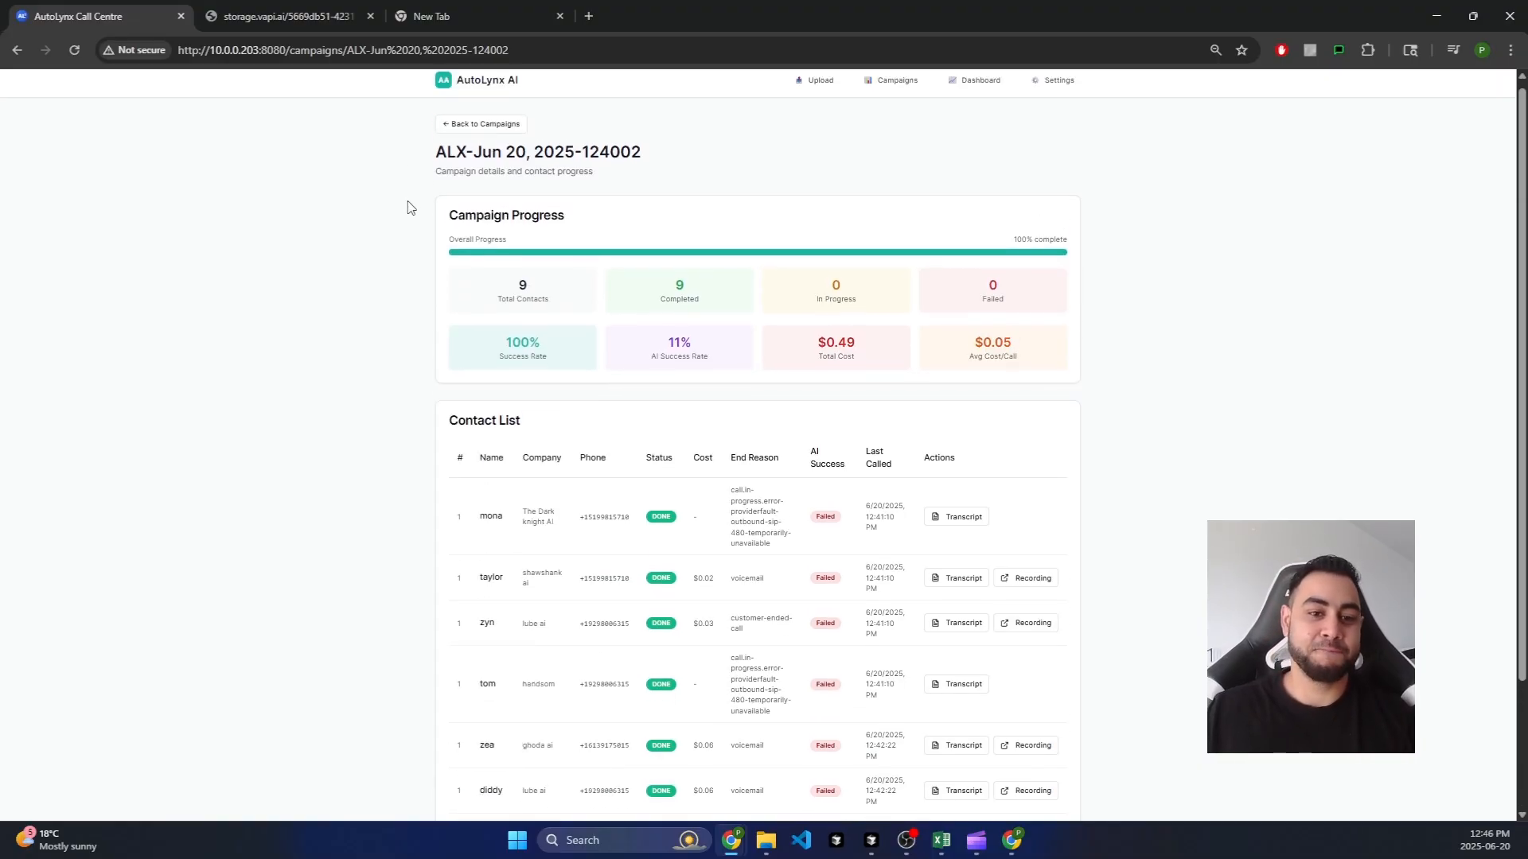
left_click(482, 134)
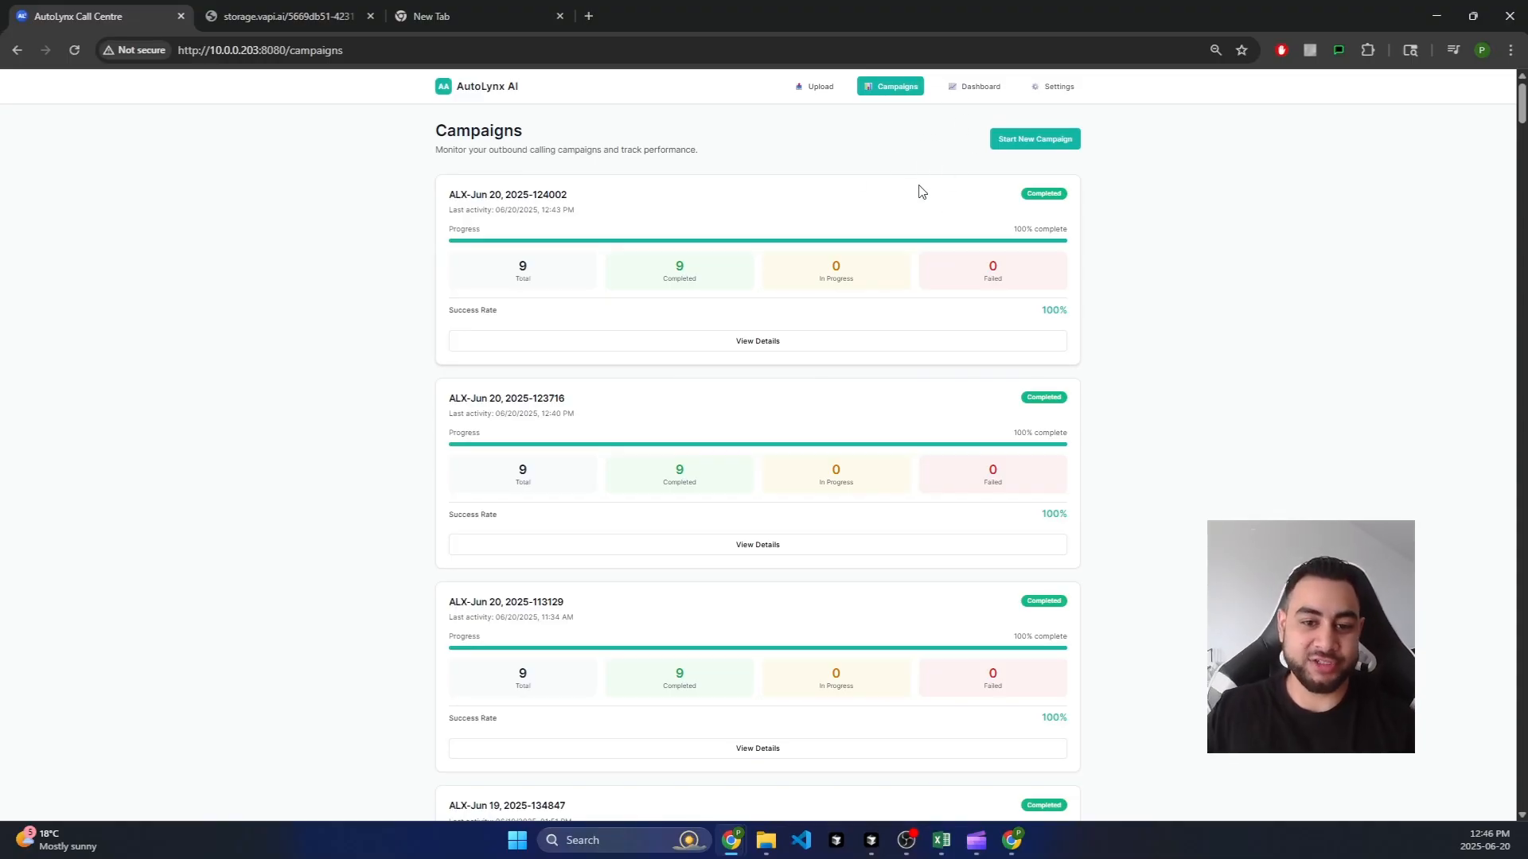
left_click(977, 87)
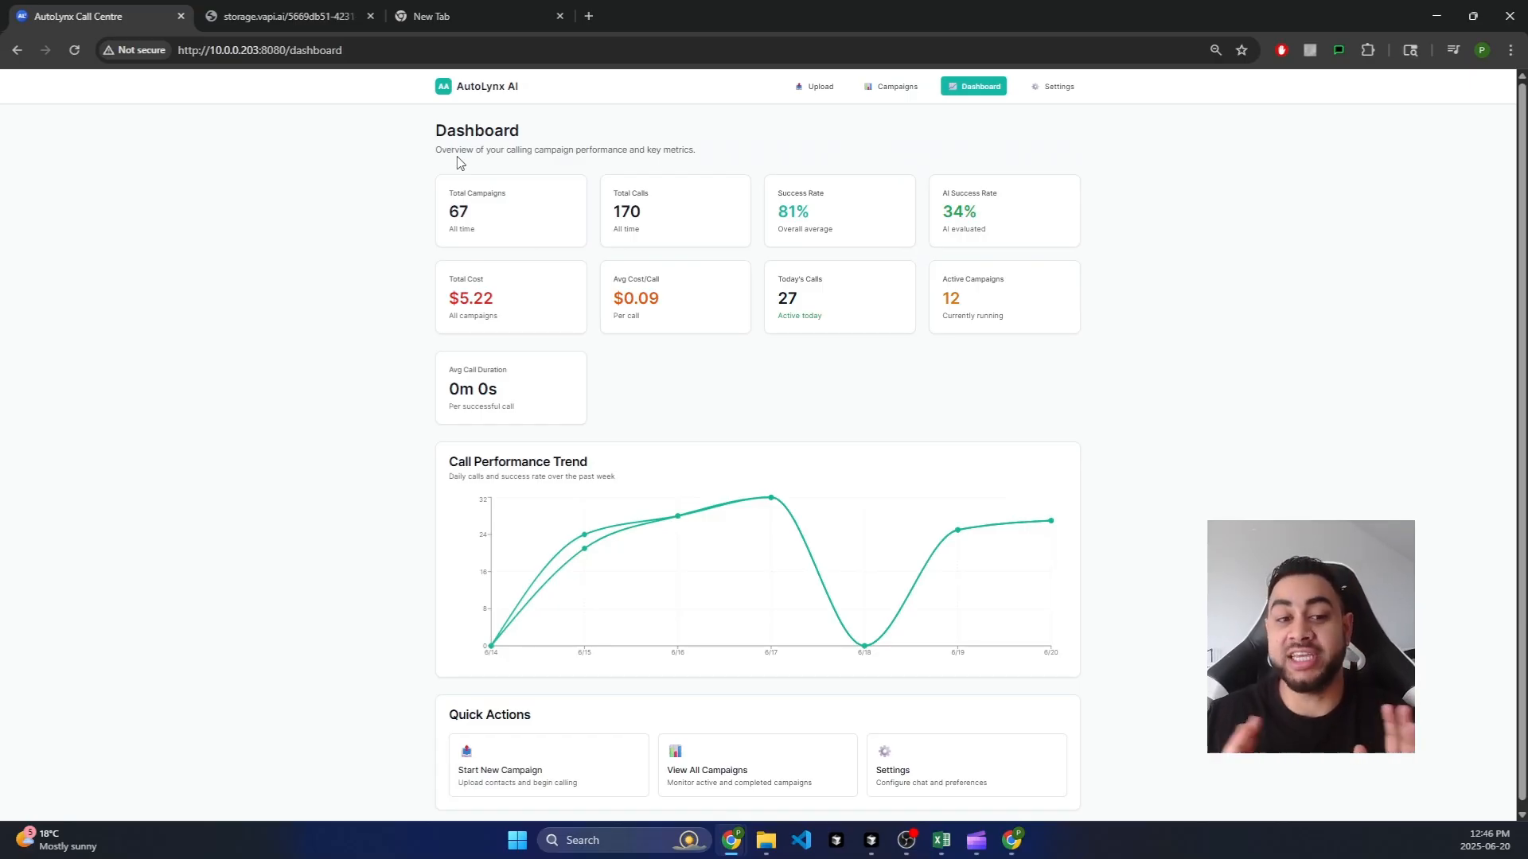
left_click_drag(479, 211, 441, 211)
left_click(548, 227)
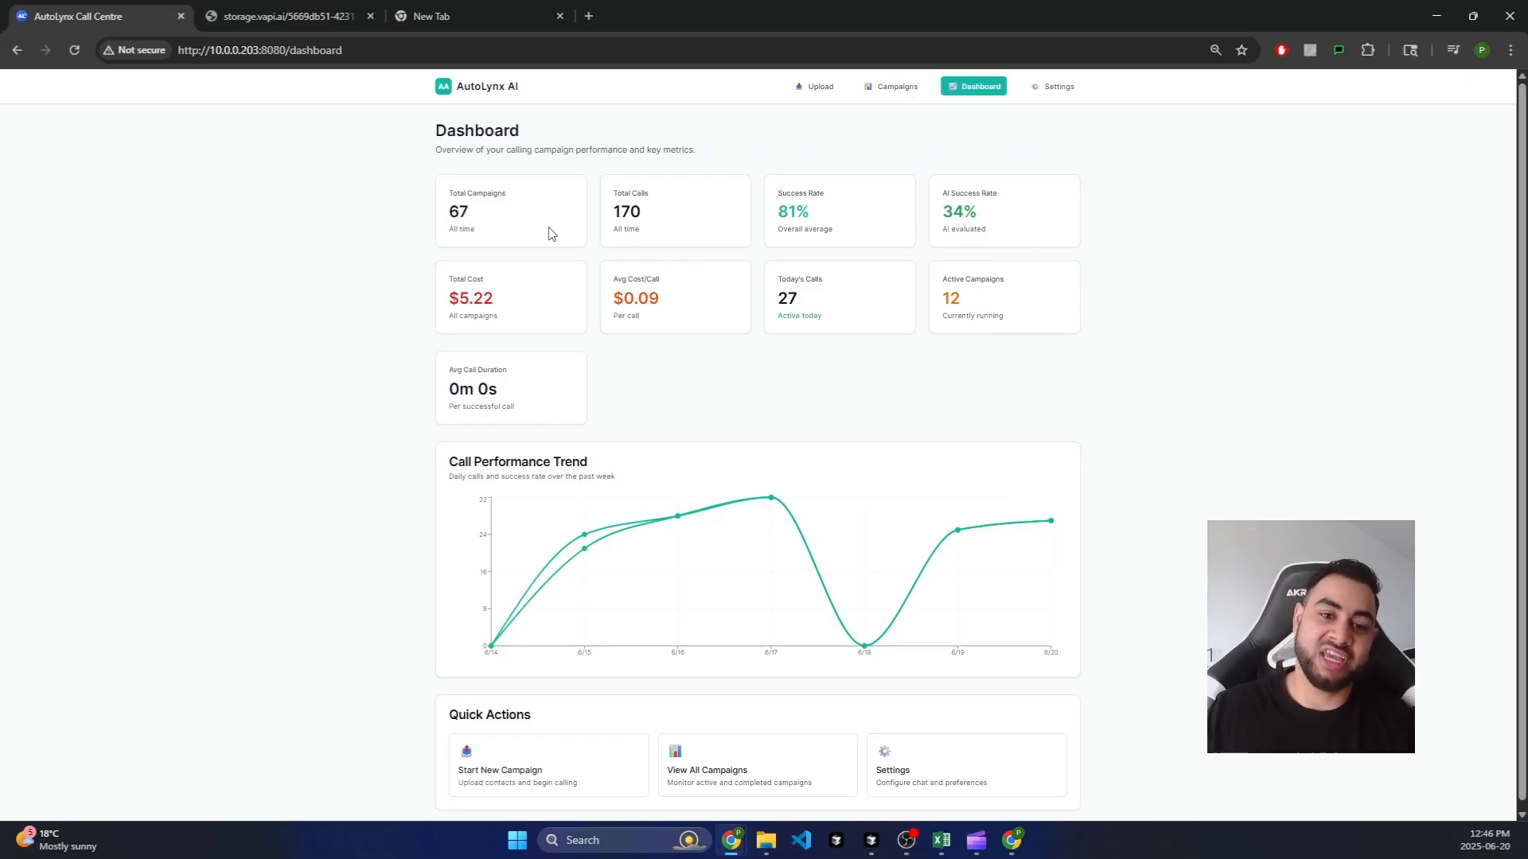
left_click_drag(619, 211, 658, 211)
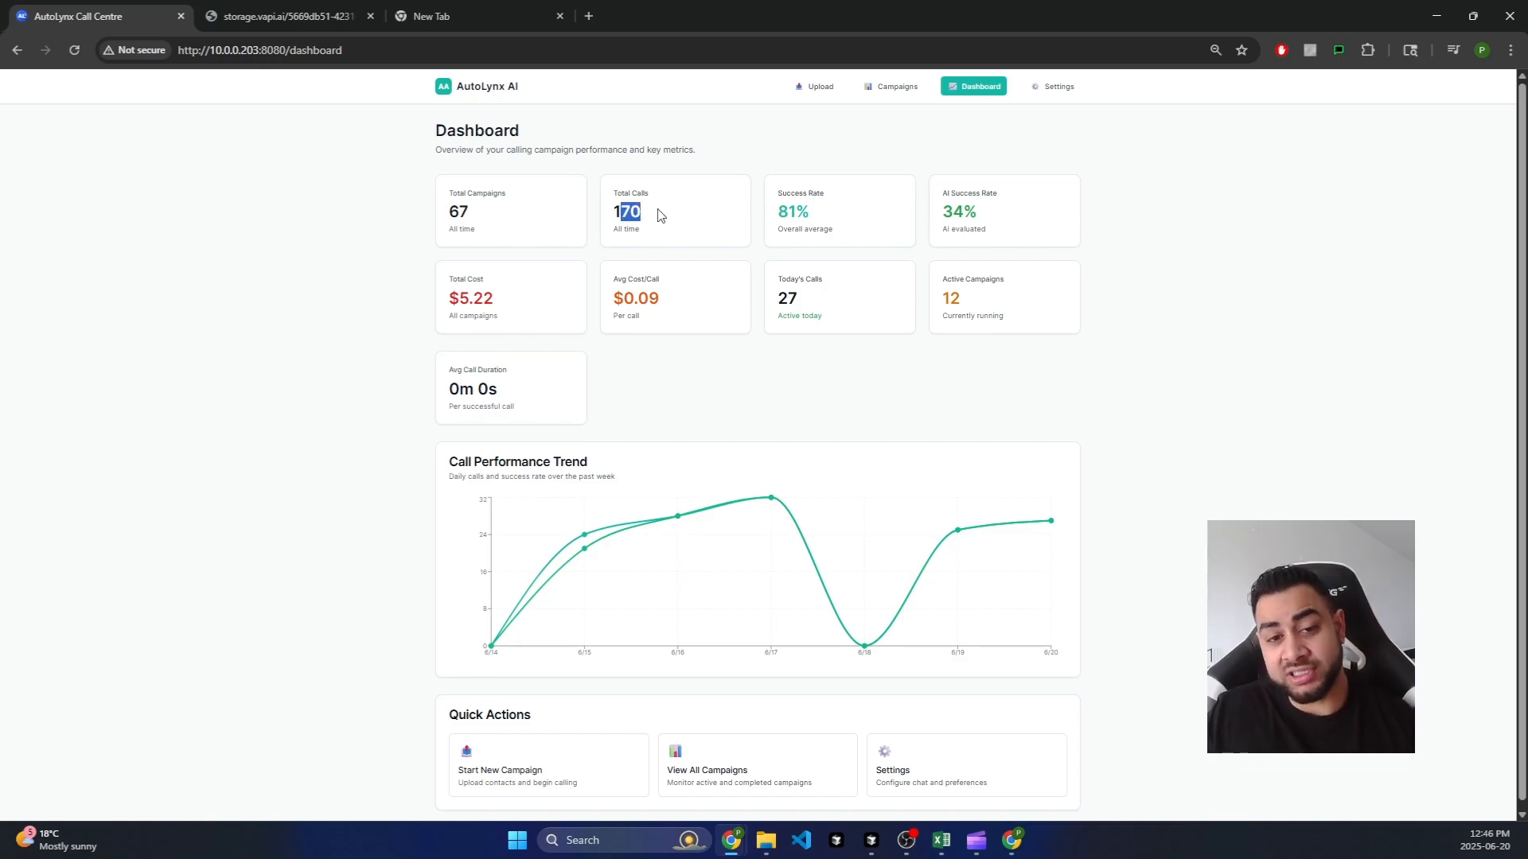
left_click(654, 232)
left_click_drag(778, 219, 826, 231)
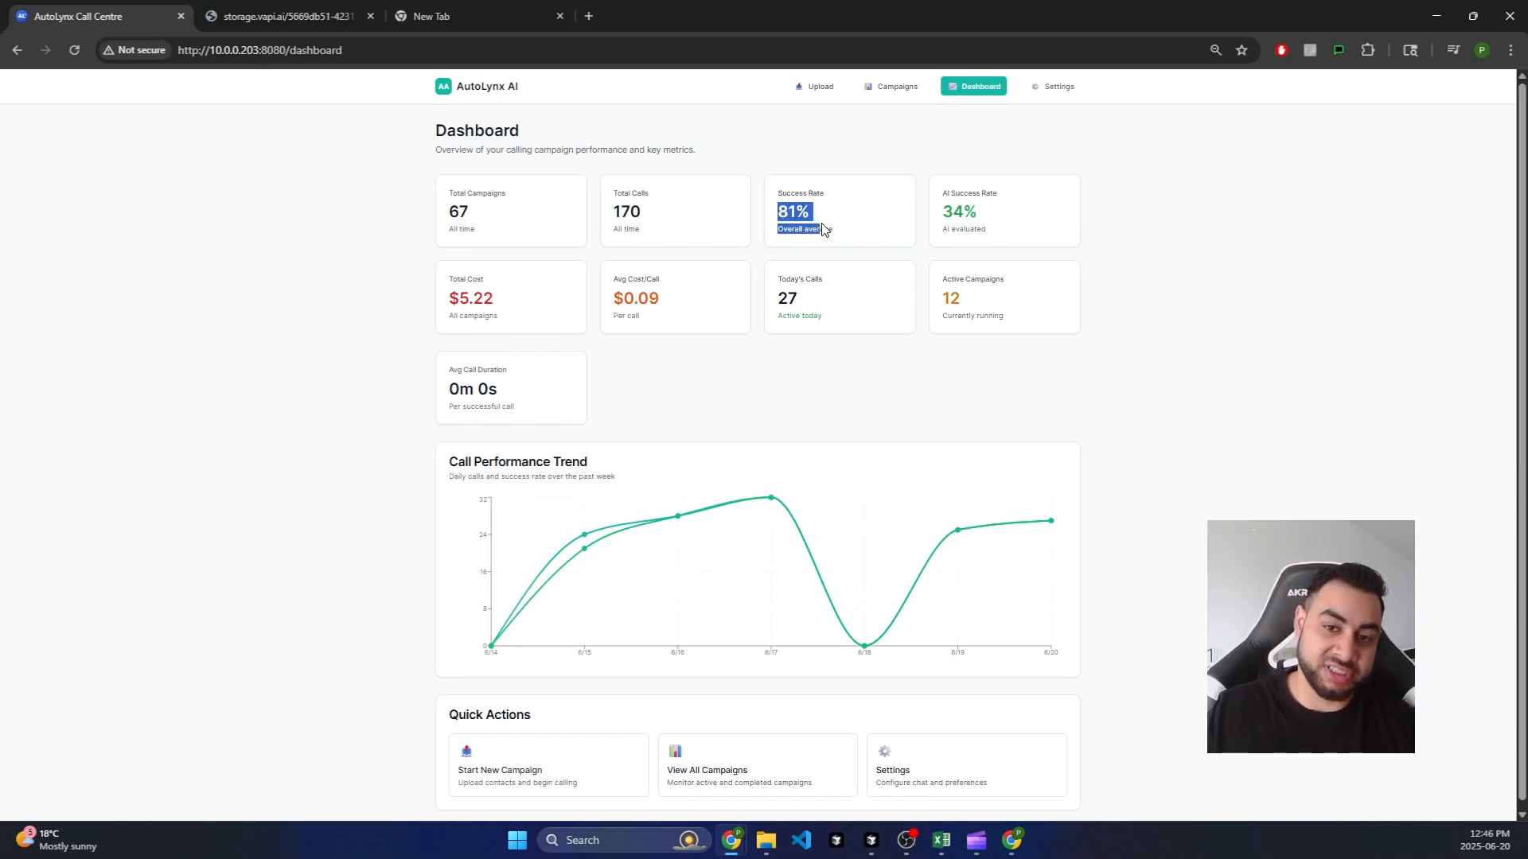
left_click(849, 213)
left_click_drag(941, 215, 991, 218)
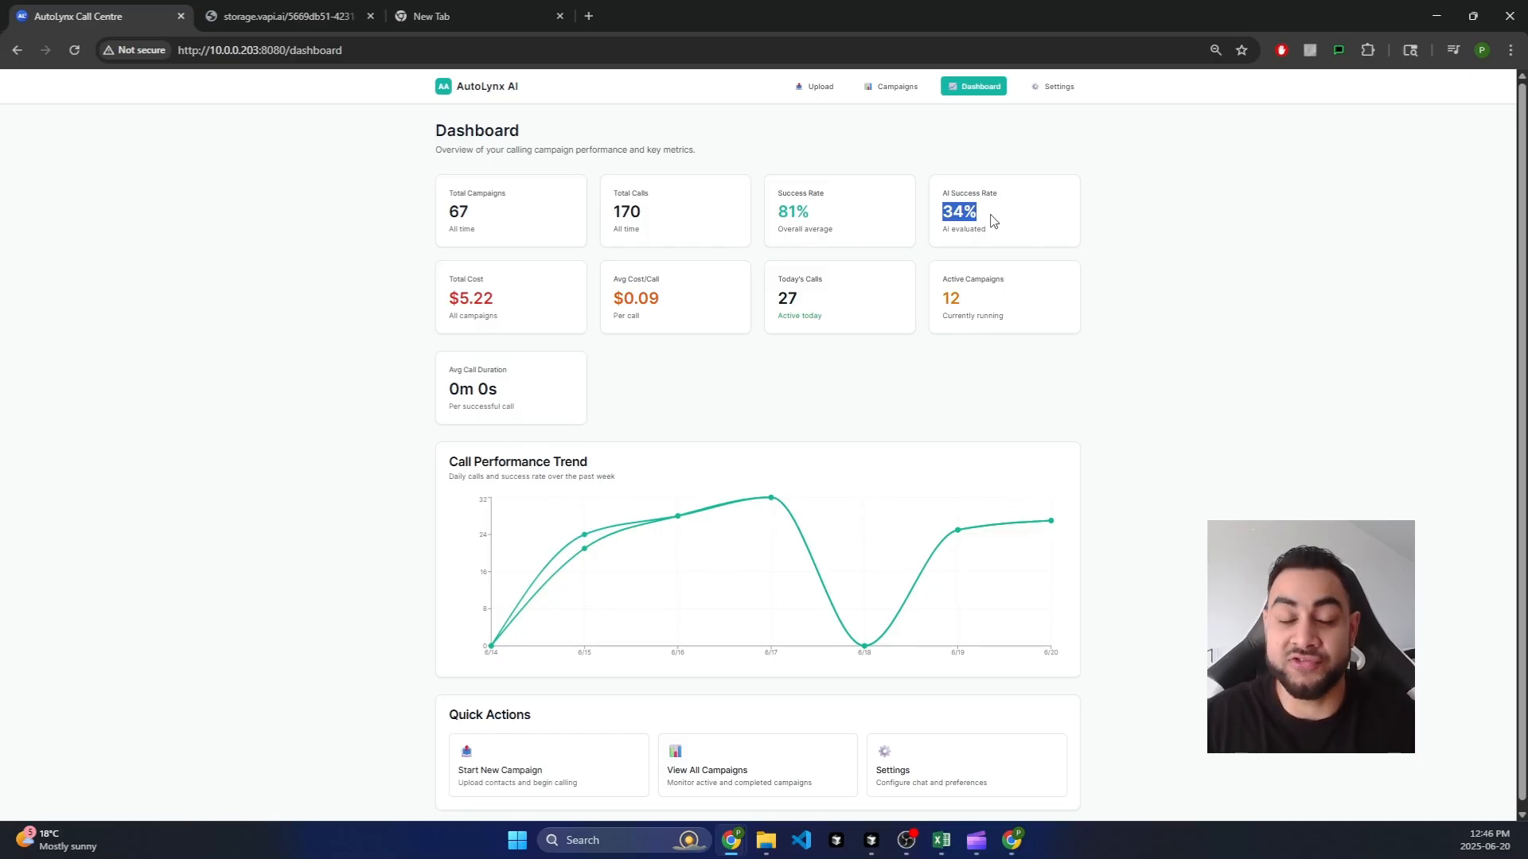
left_click(982, 222)
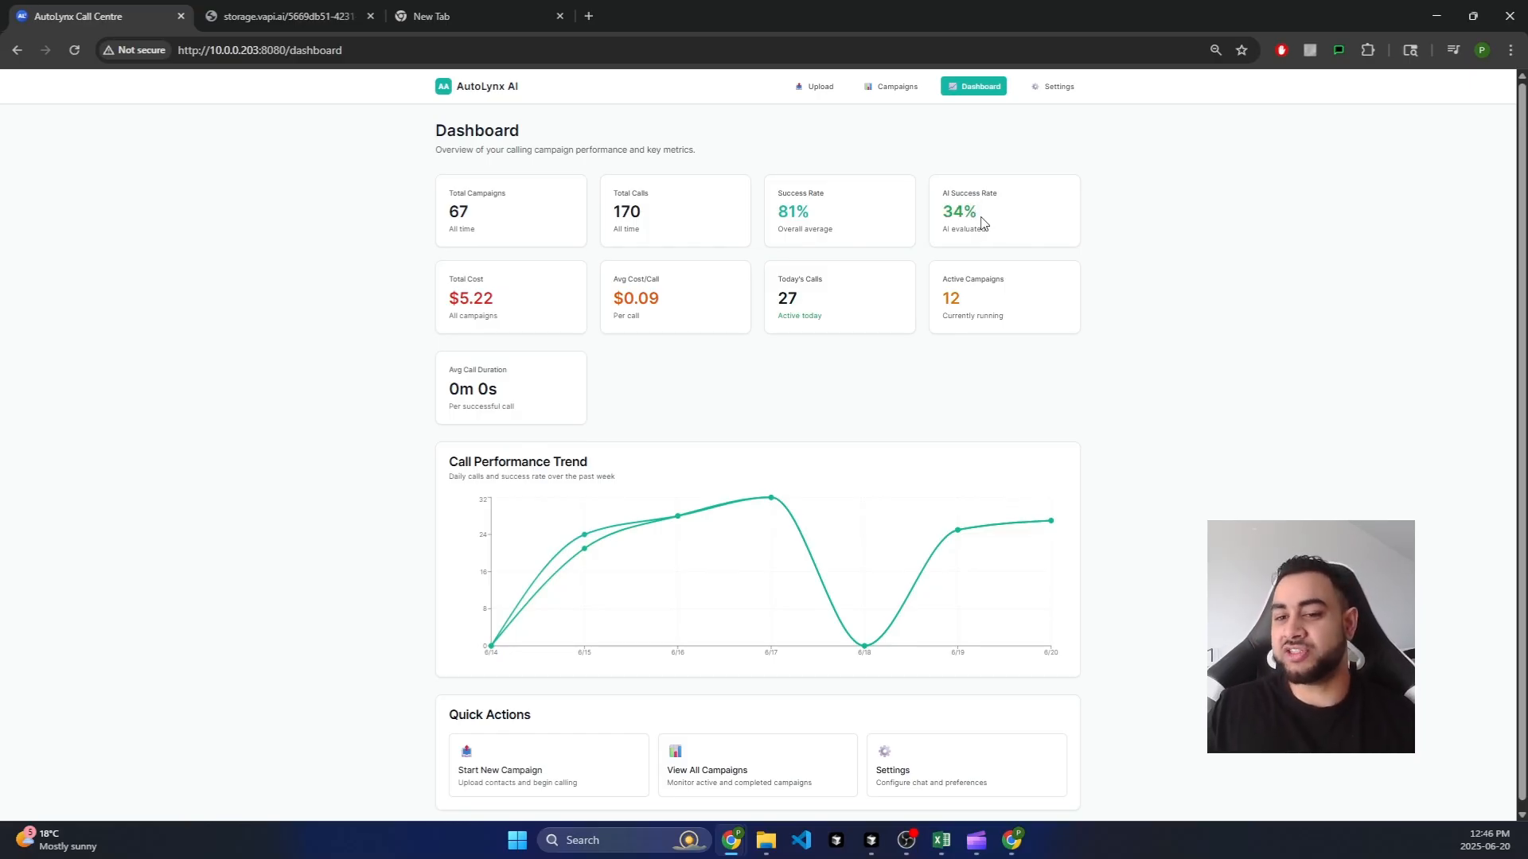
double_click(967, 209)
left_click(967, 219)
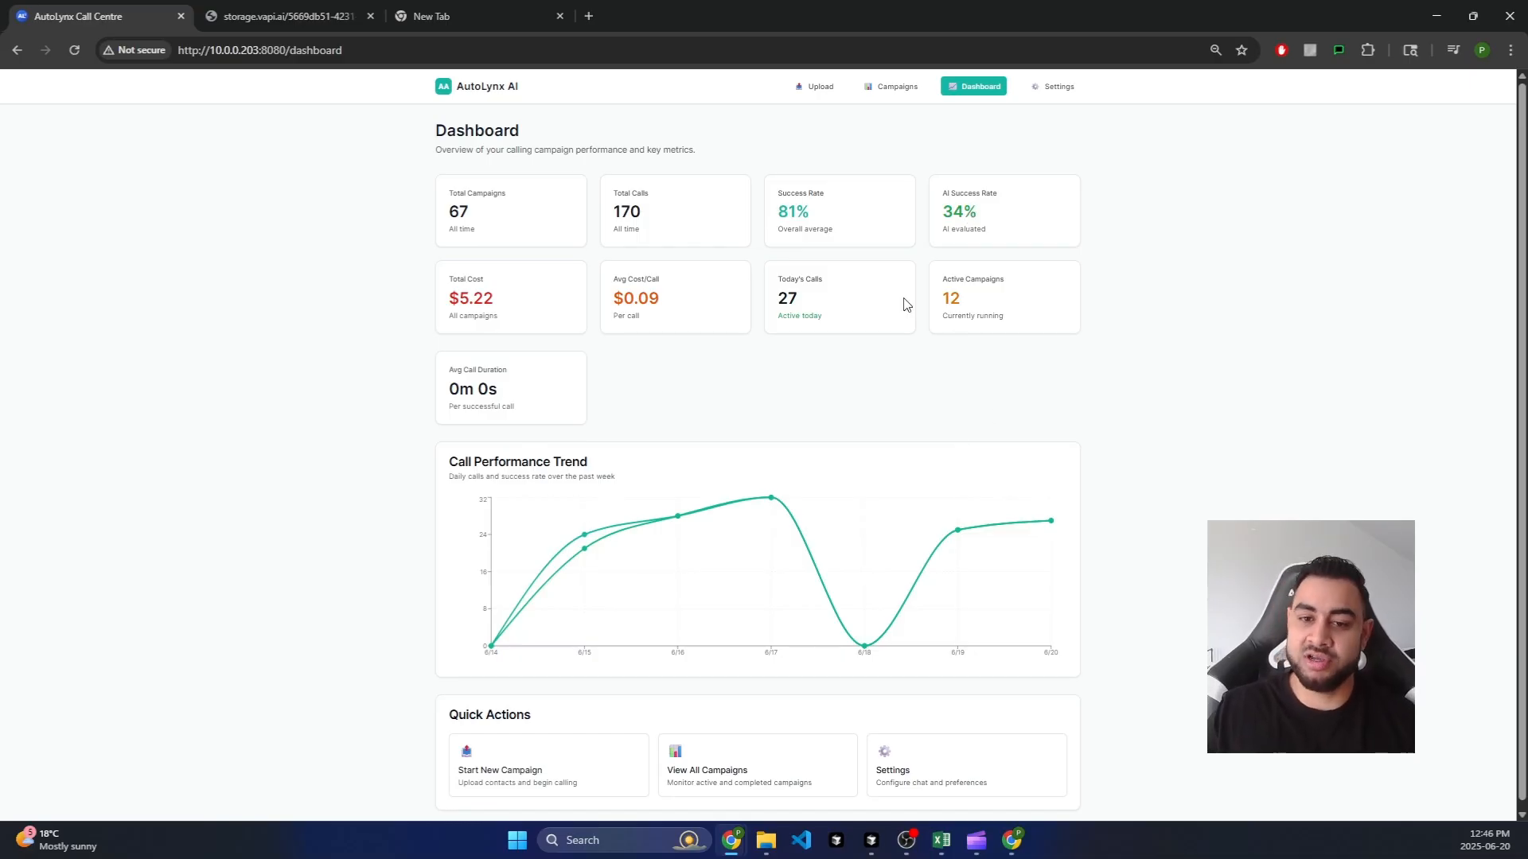
double_click(804, 301)
left_click(765, 331)
left_click_drag(522, 298, 443, 306)
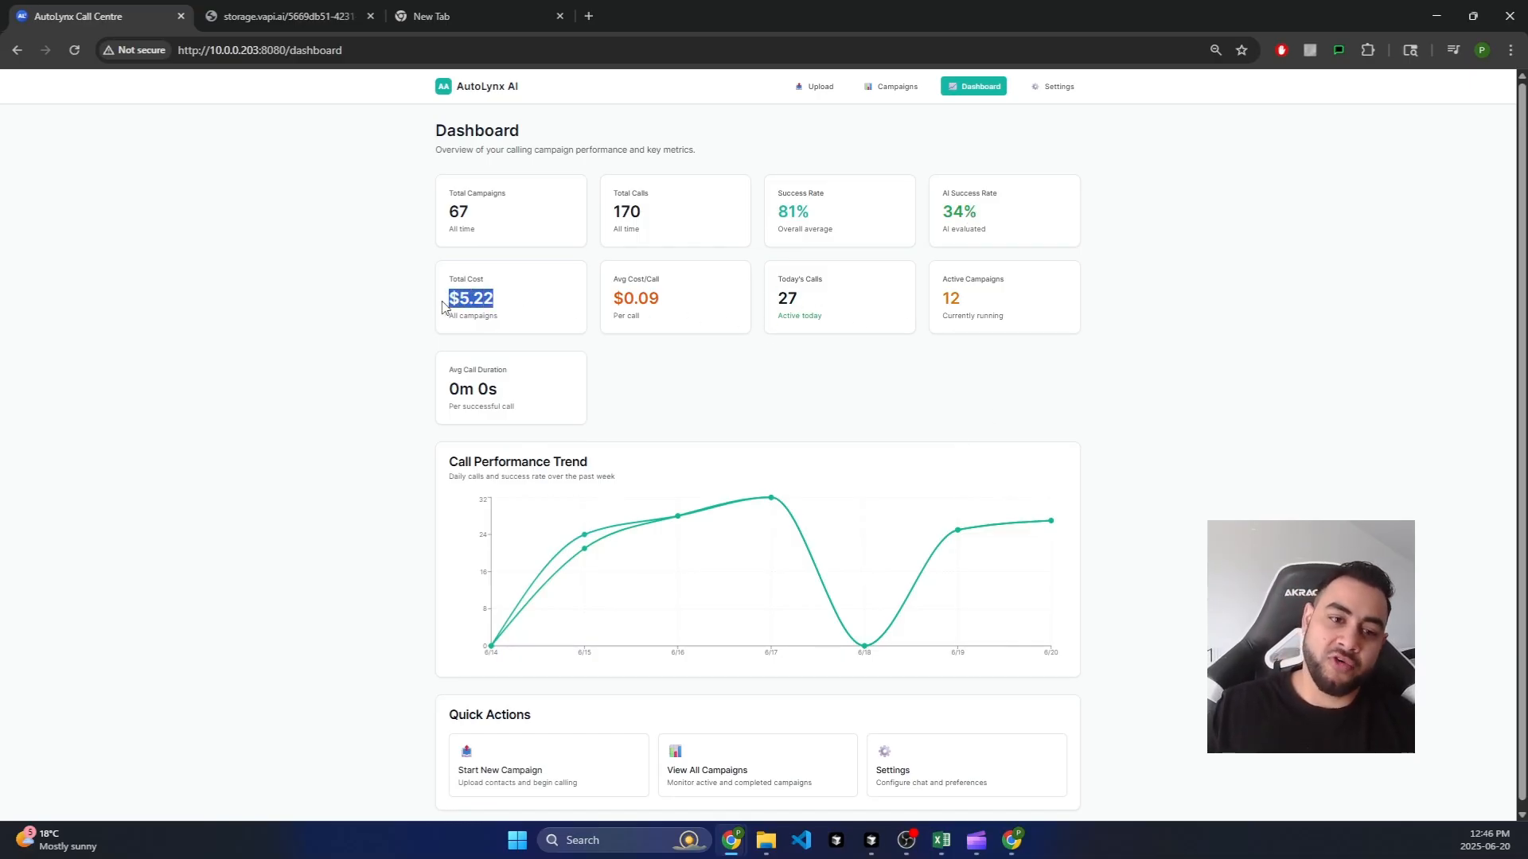
left_click(494, 309)
left_click_drag(688, 309, 609, 304)
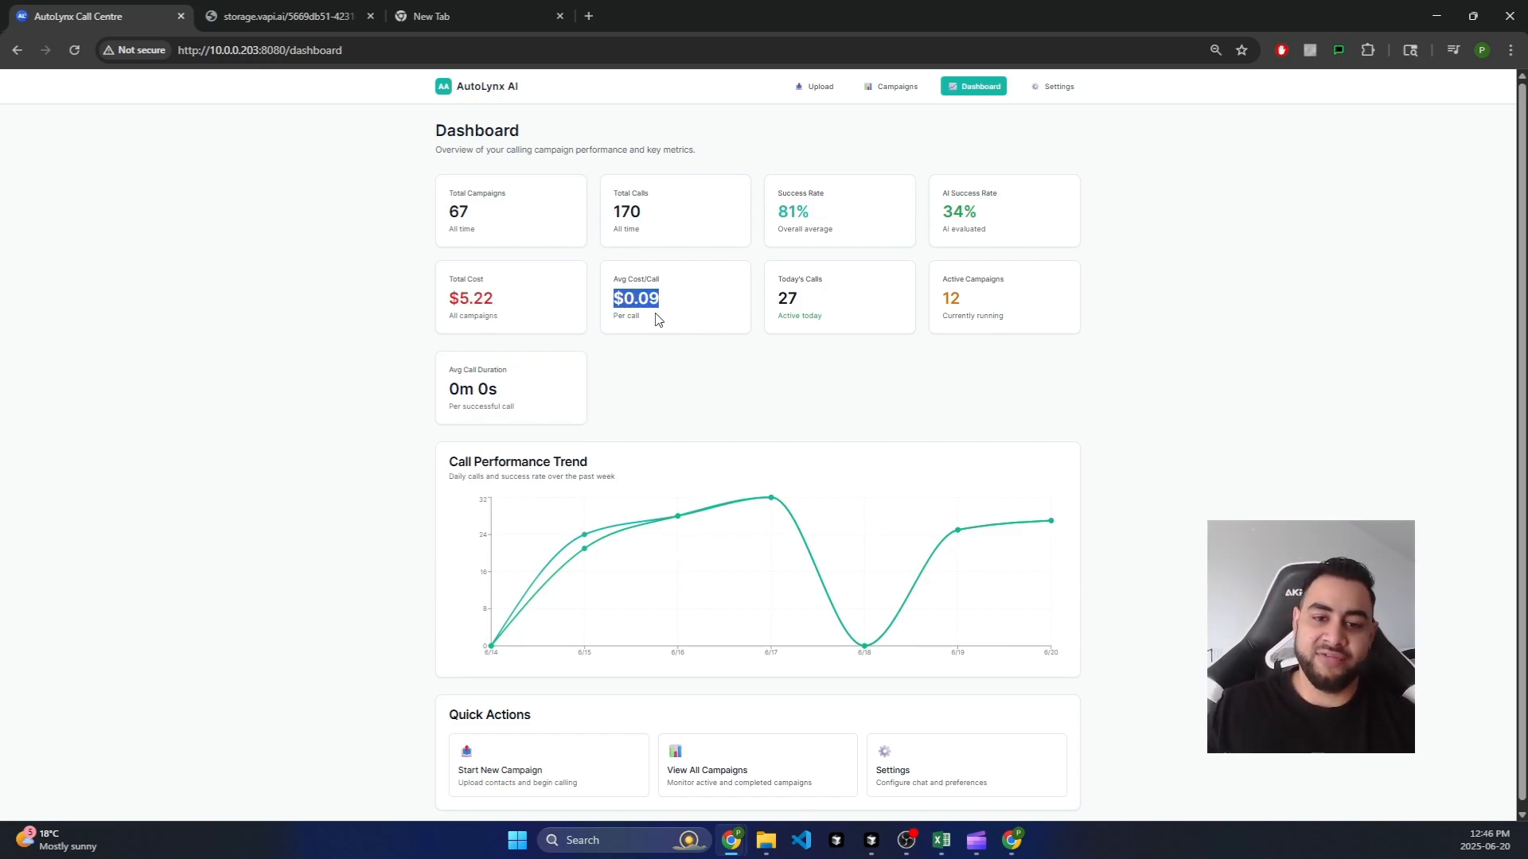
left_click(660, 318)
left_click_drag(819, 311, 765, 306)
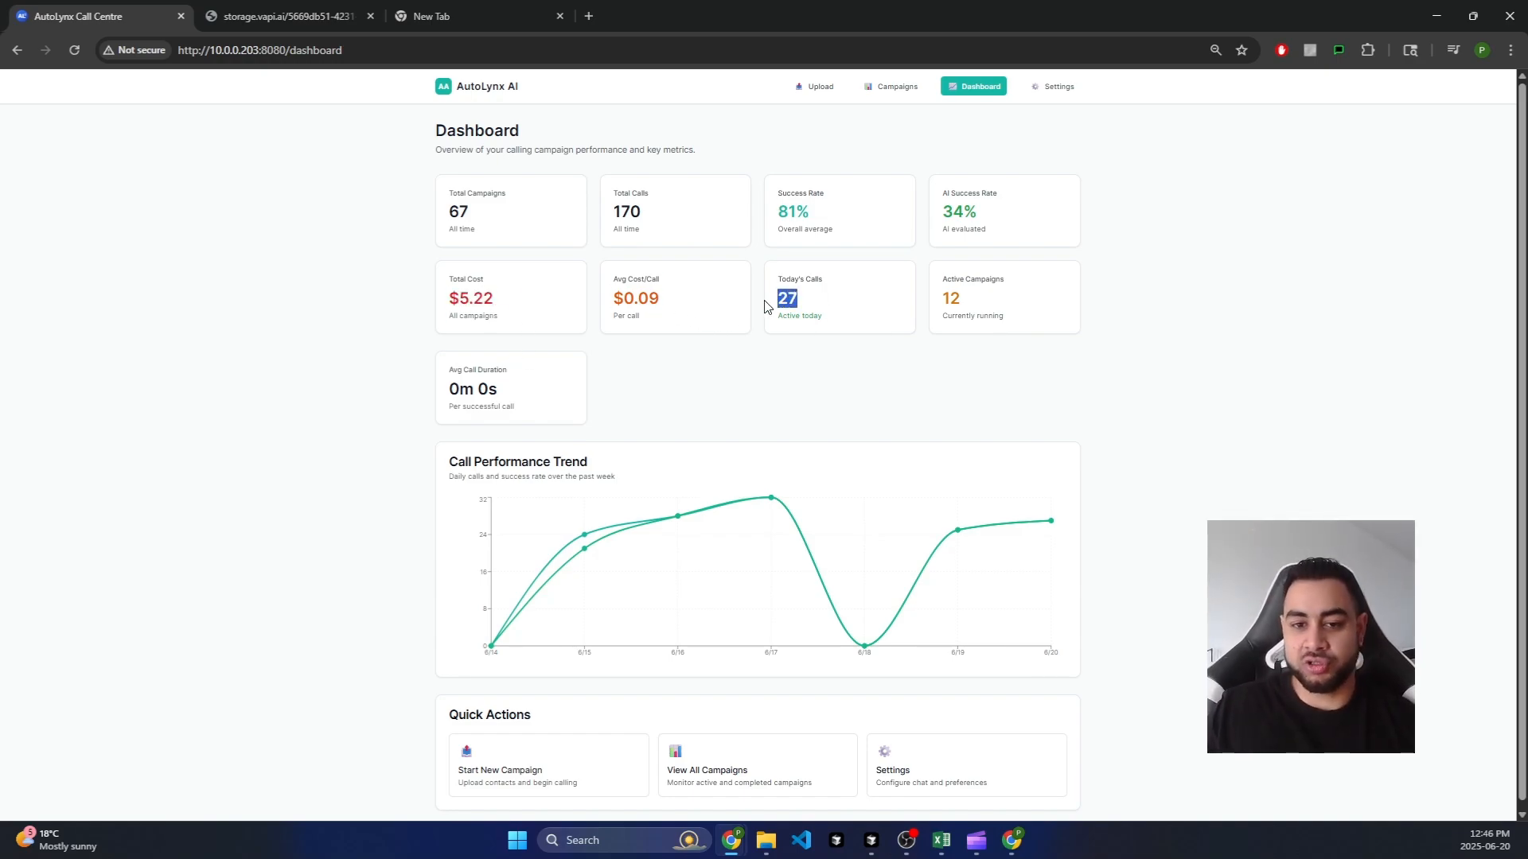
left_click(967, 316)
scroll(838, 374, "down", 1)
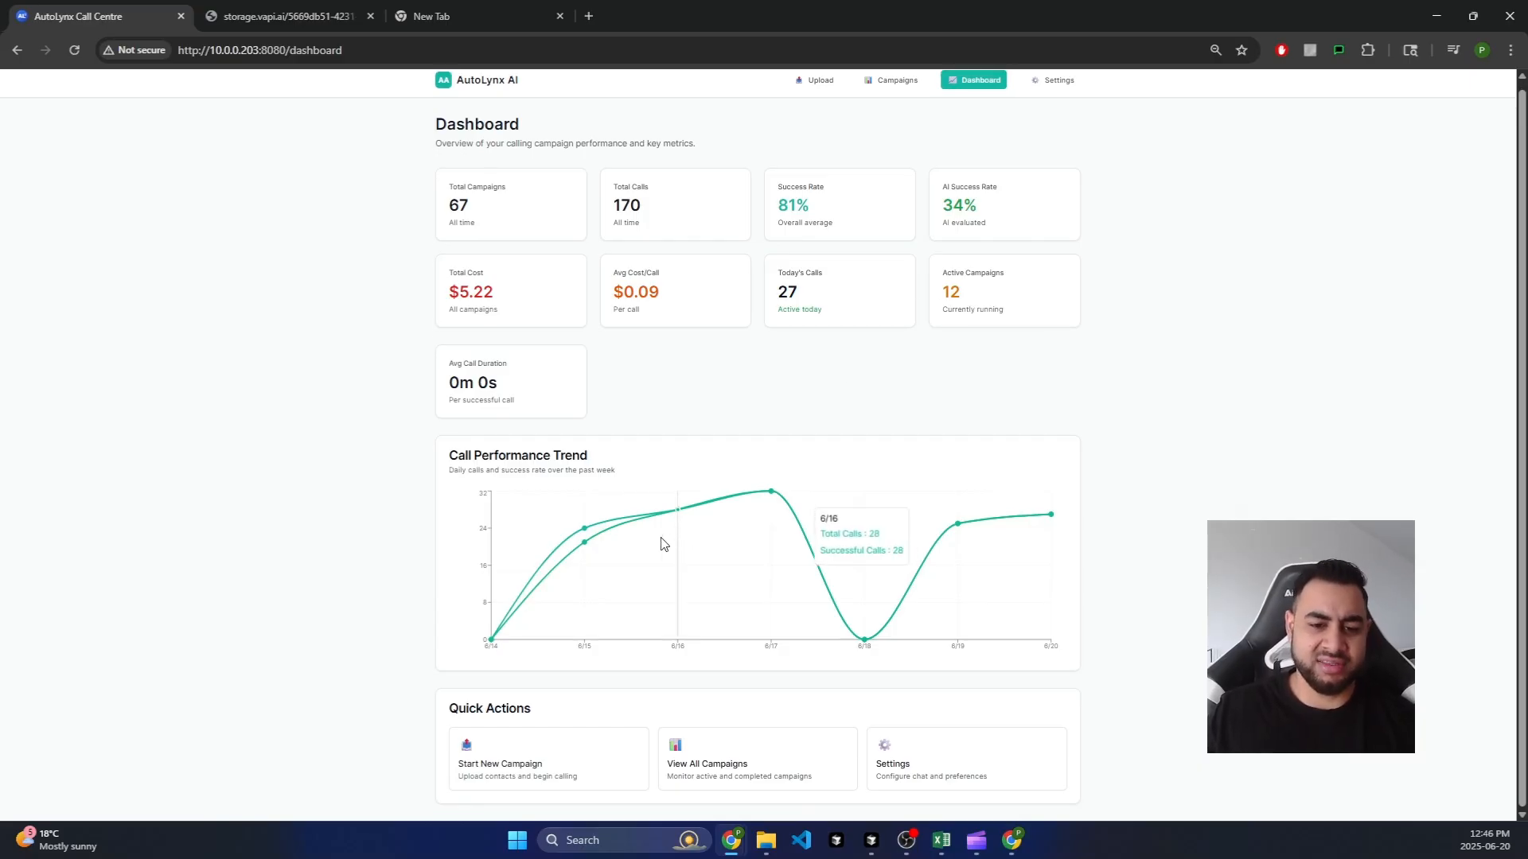
mouse_move(947, 534)
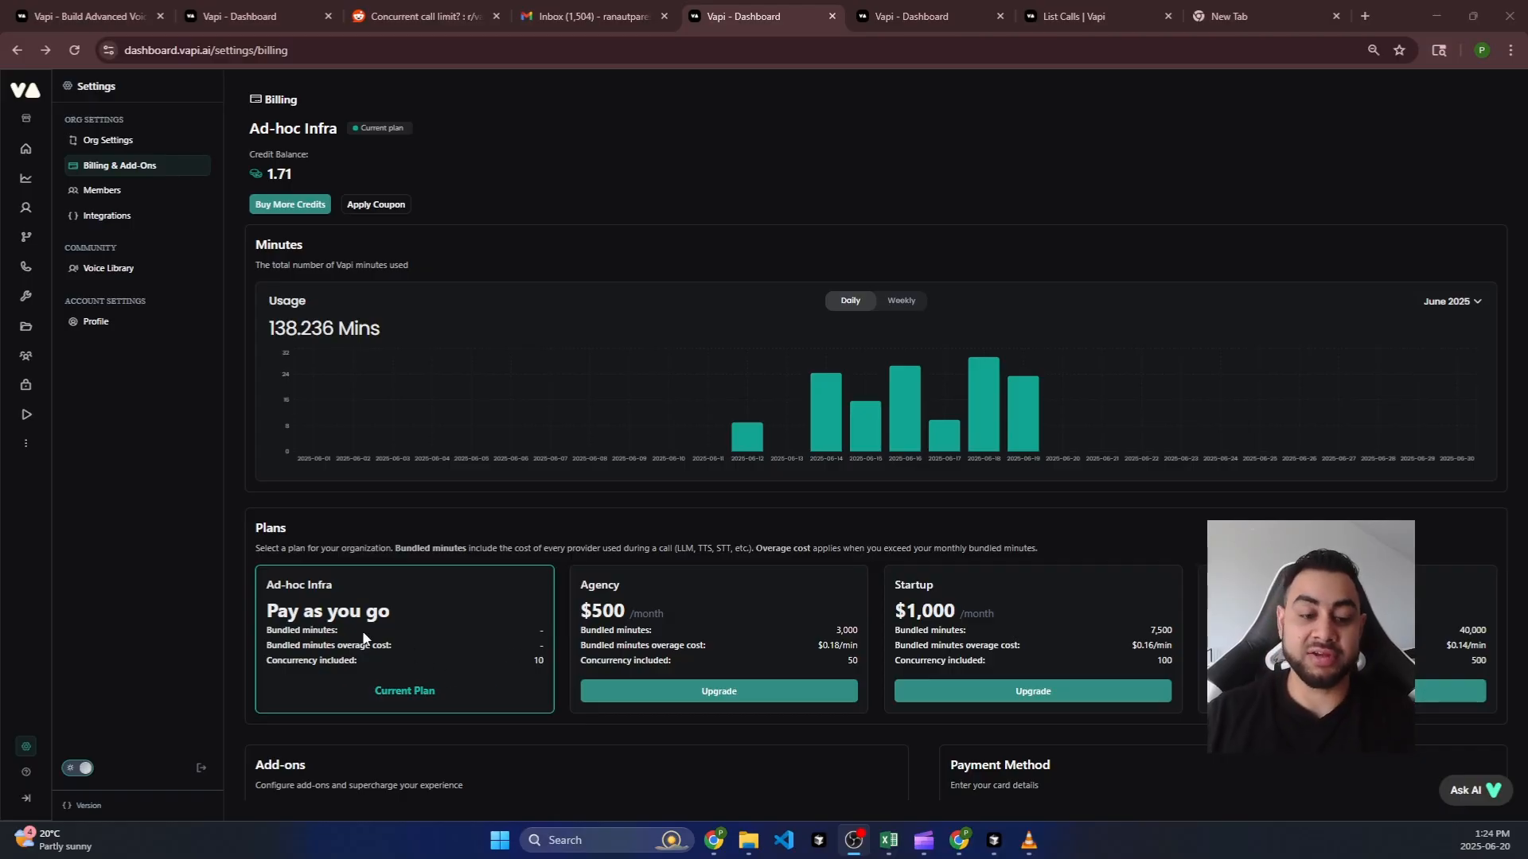
Step: Highlight Vapi's plan prices ($500 Agency, $1,000 Startup) and concurrency limits (10, 50), then minimize Chrome
left_click_drag(326, 614, 391, 615)
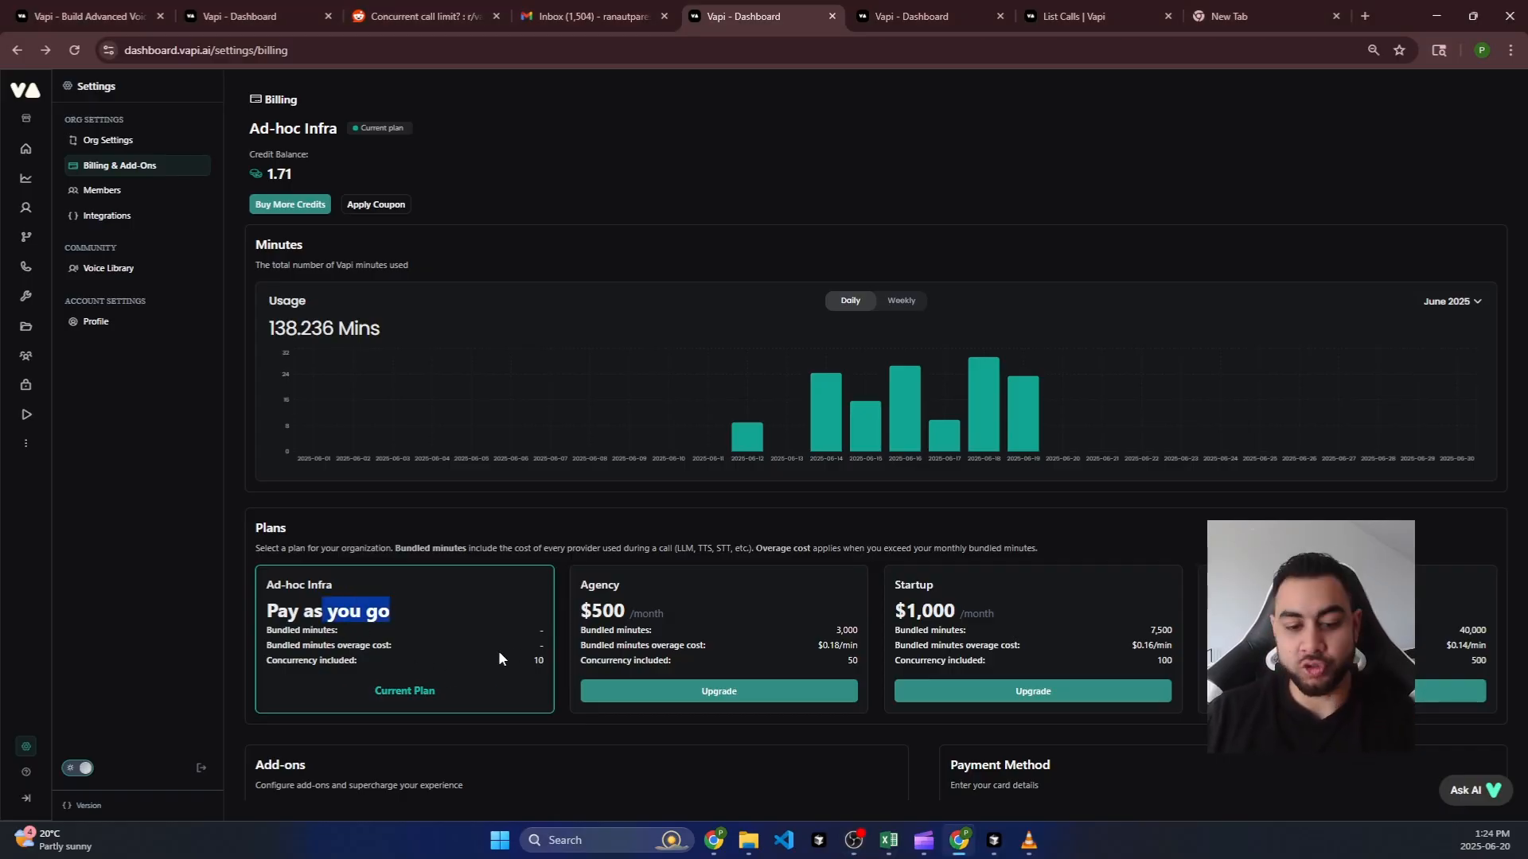
left_click_drag(530, 660, 550, 661)
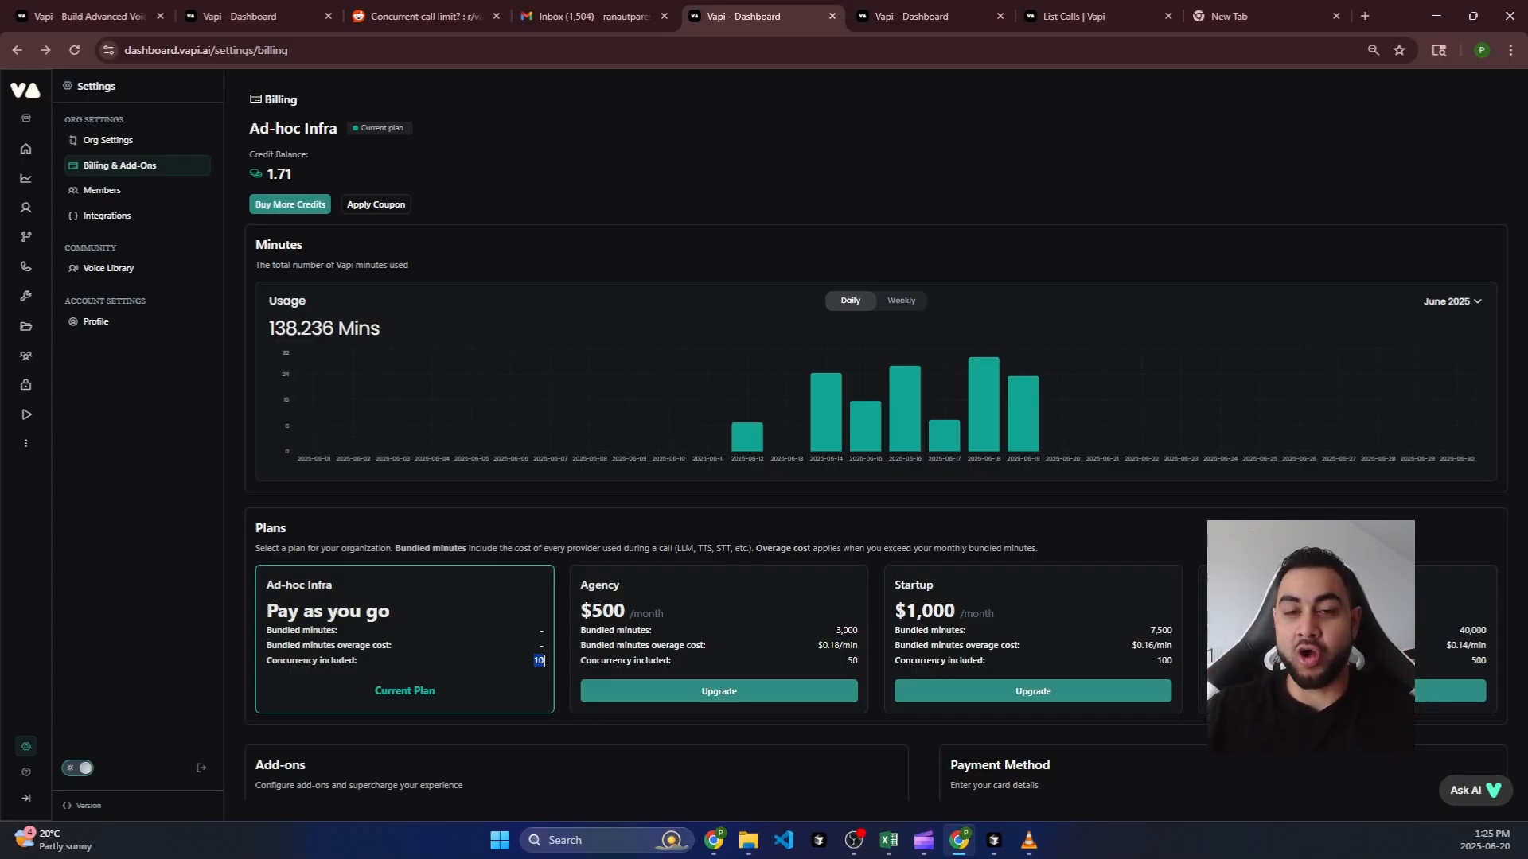
left_click(715, 648)
left_click_drag(578, 609, 664, 612)
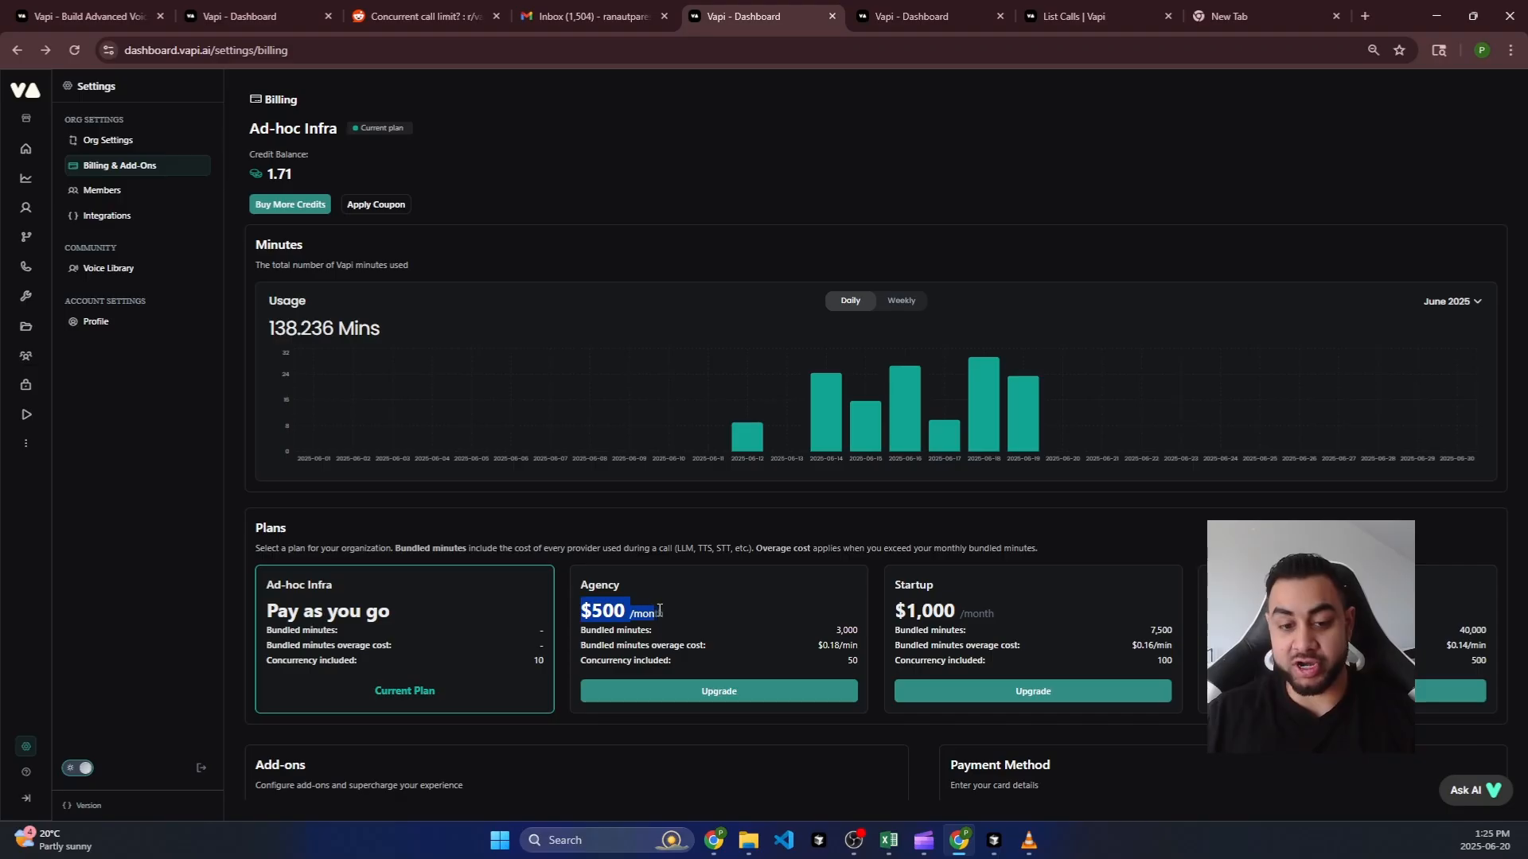
left_click(619, 592)
left_click_drag(894, 611, 1023, 618)
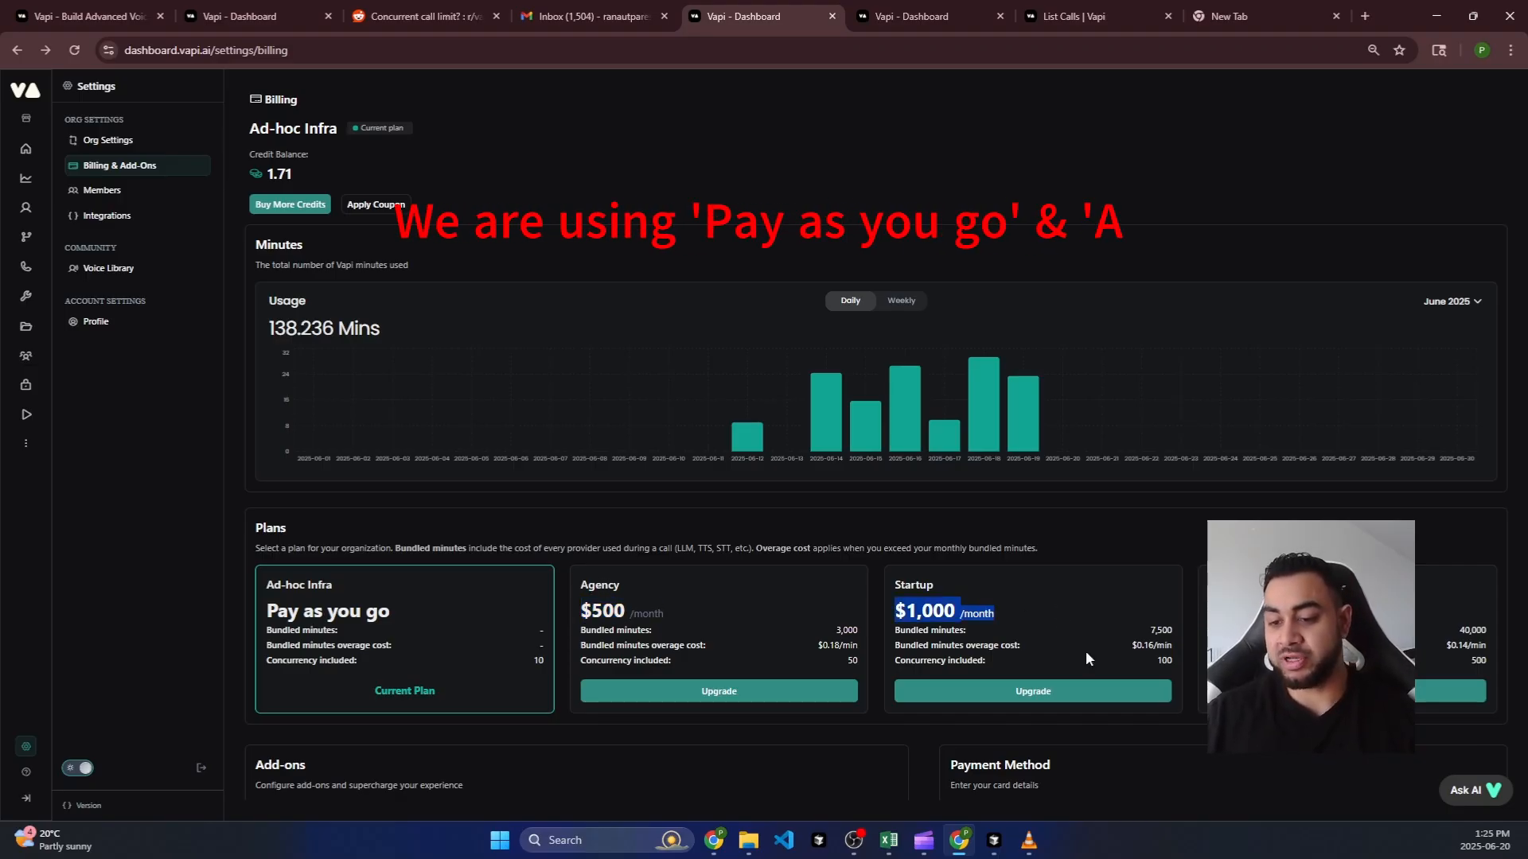
left_click_drag(846, 661, 863, 663)
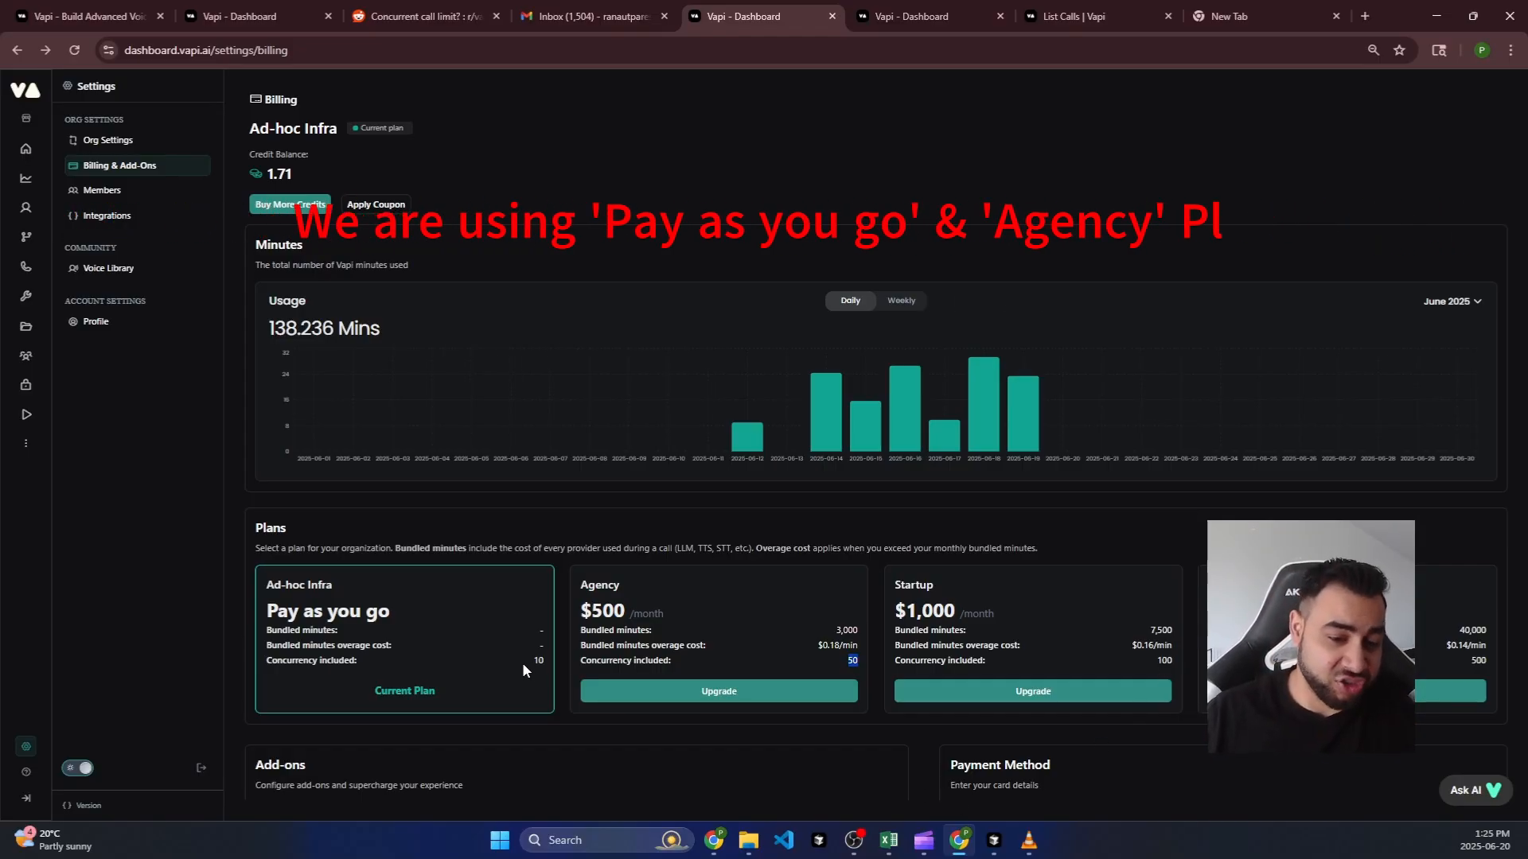
left_click_drag(414, 617, 264, 602)
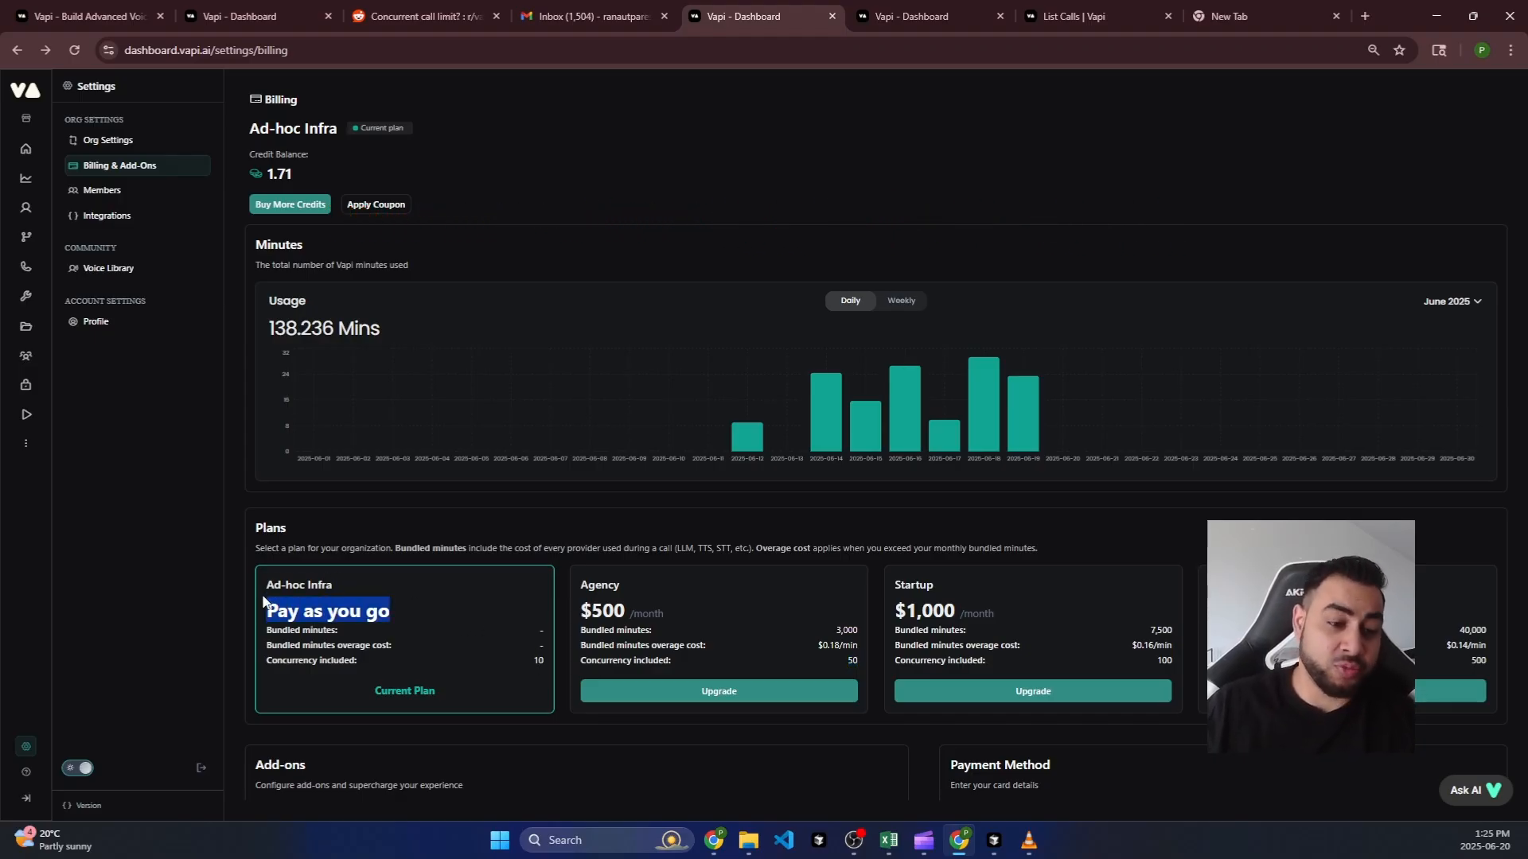
left_click(364, 617)
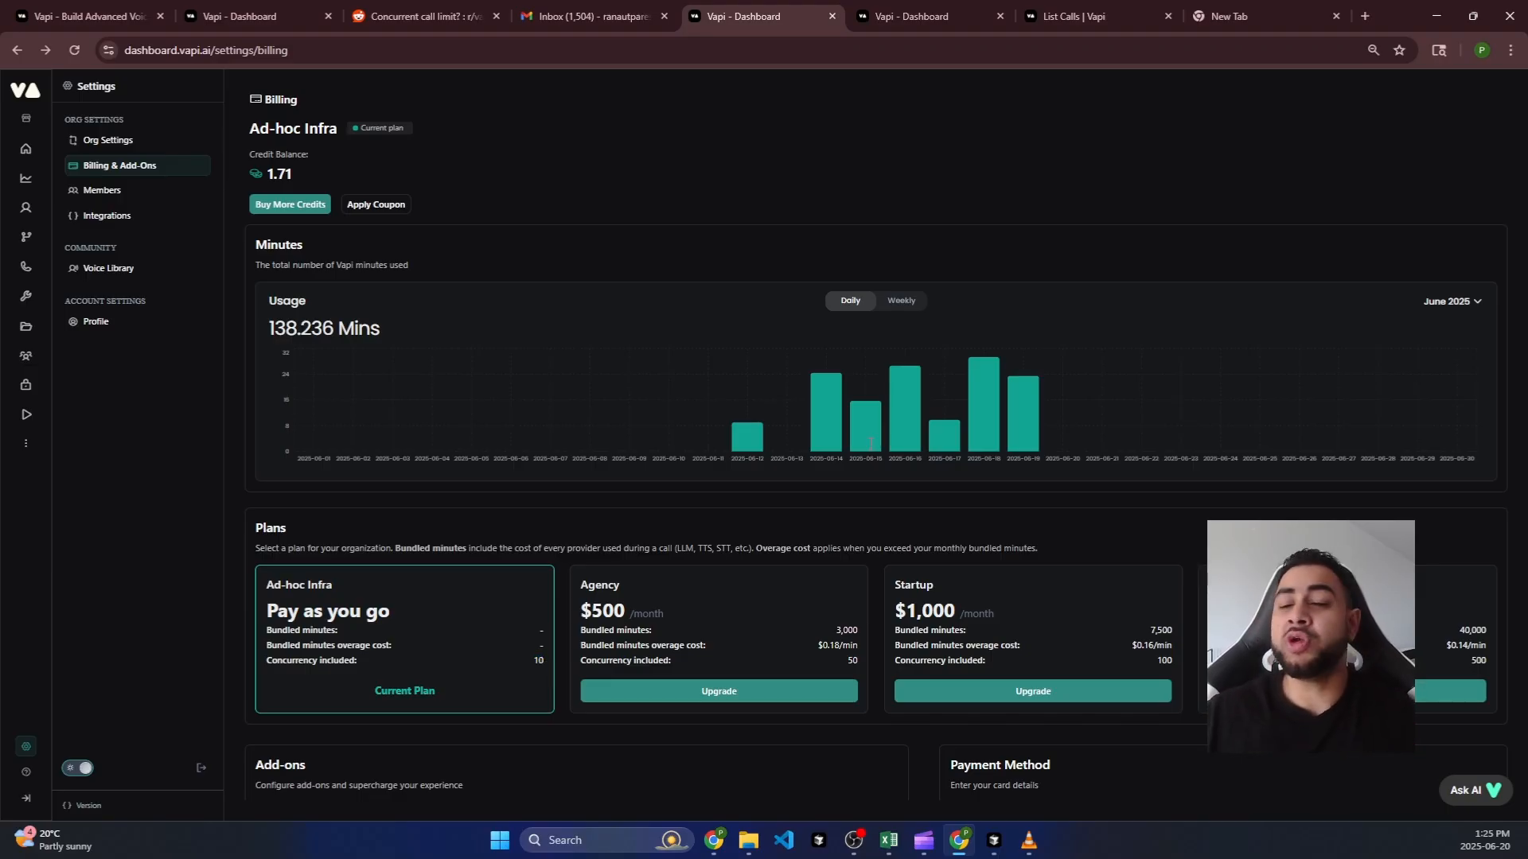
left_click(1435, 16)
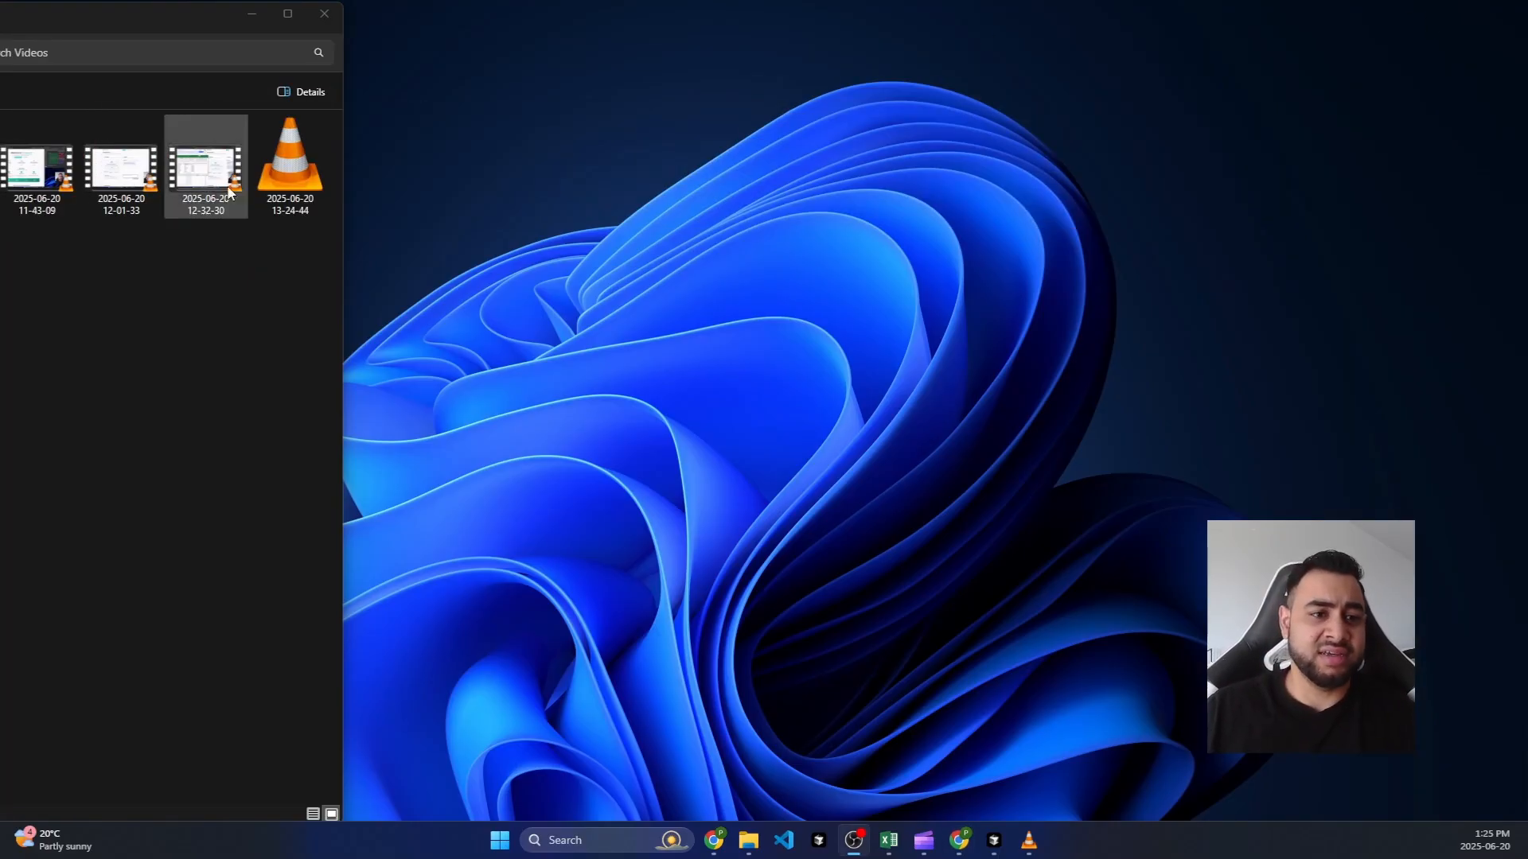
Step: Bring the n8n workflow window up from the Chrome taskbar previews and maximize it
left_click(961, 842)
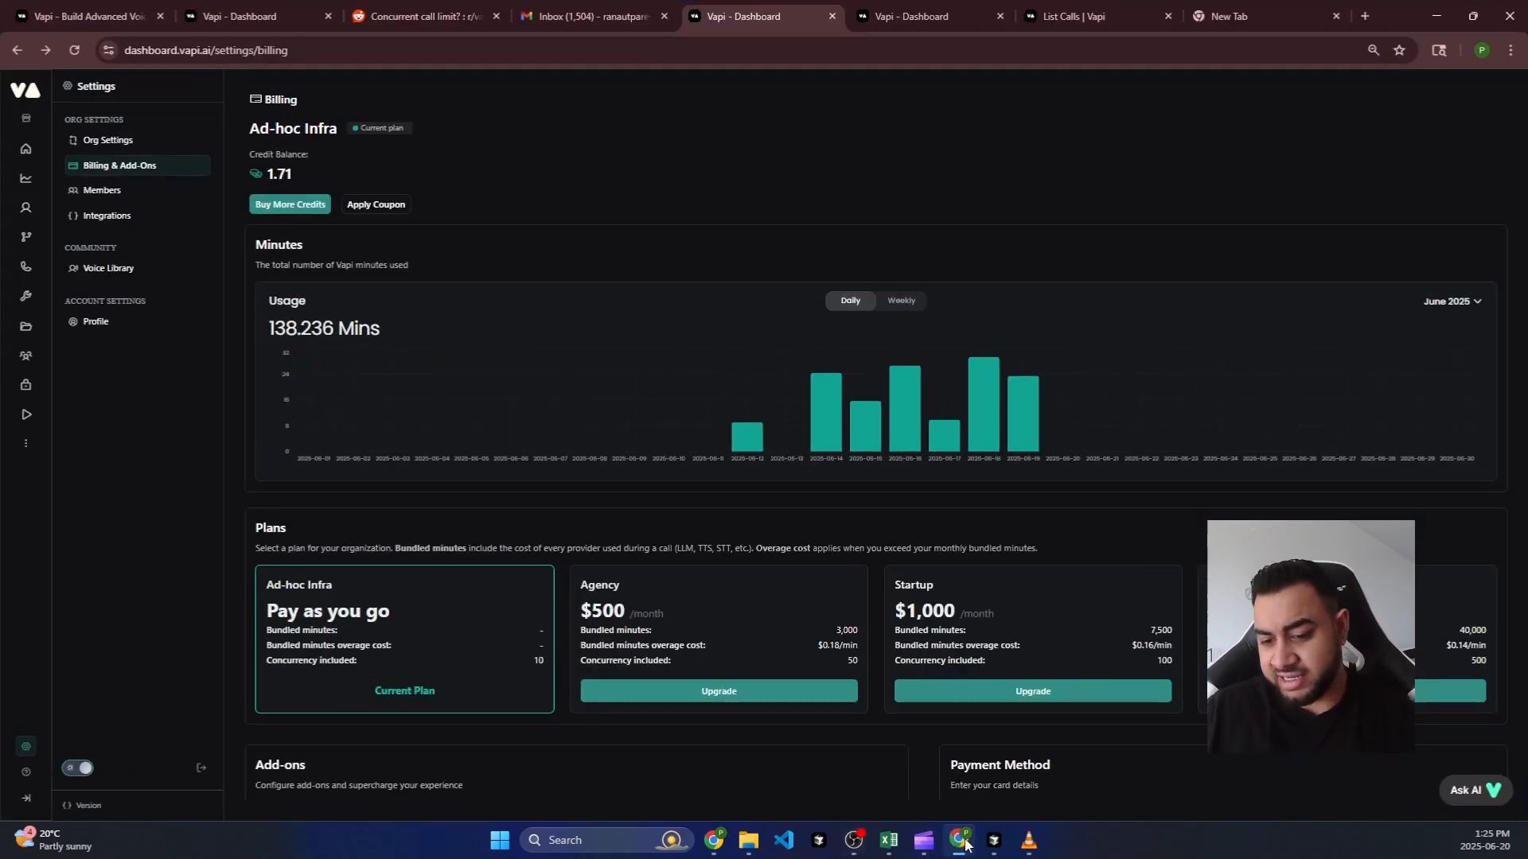
left_click(962, 845)
left_click(963, 845)
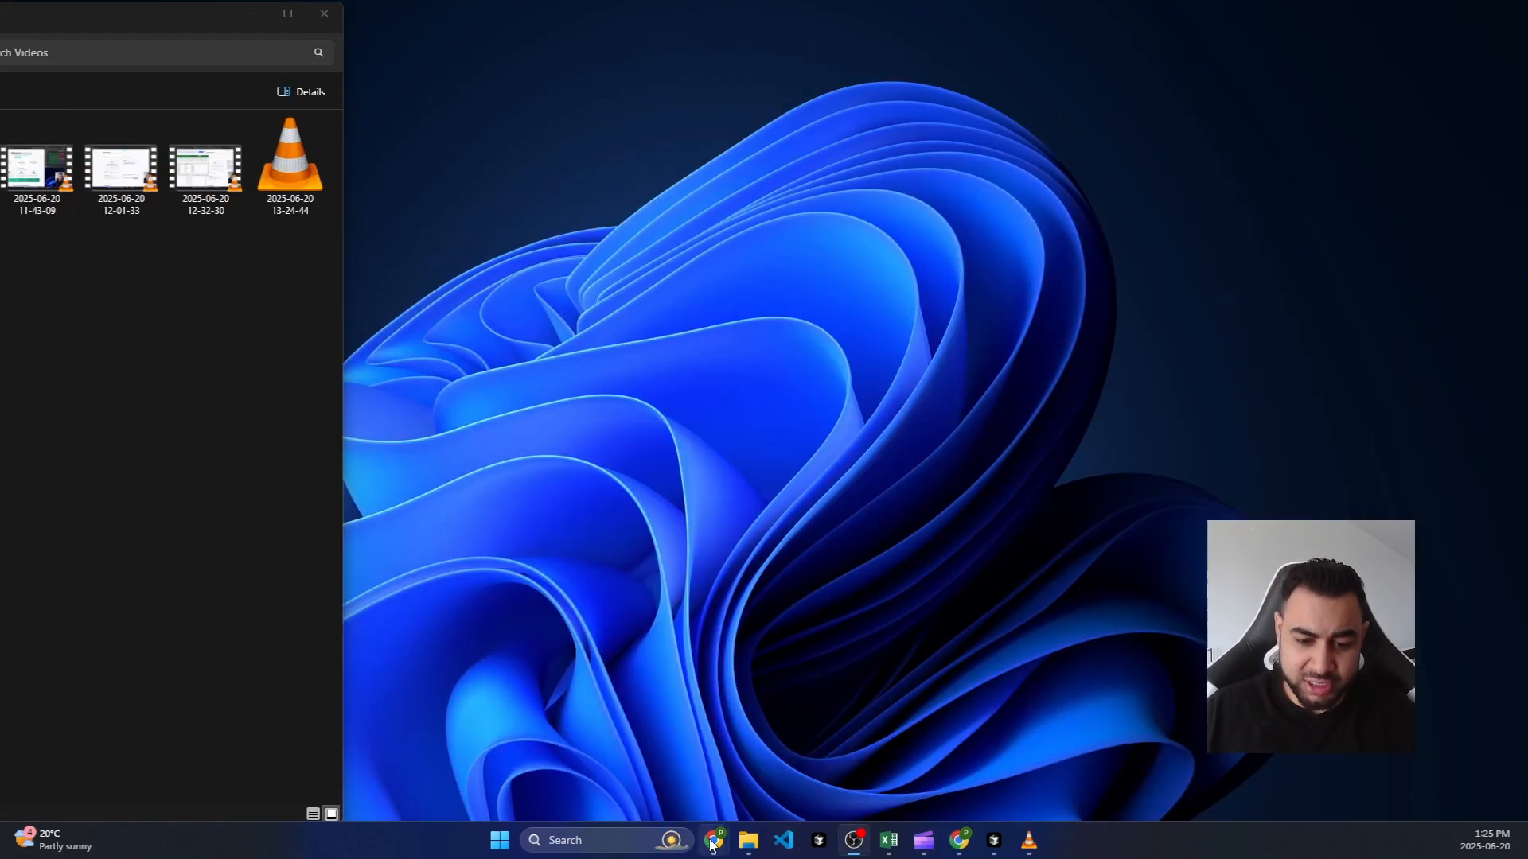
left_click(718, 845)
left_click(973, 767)
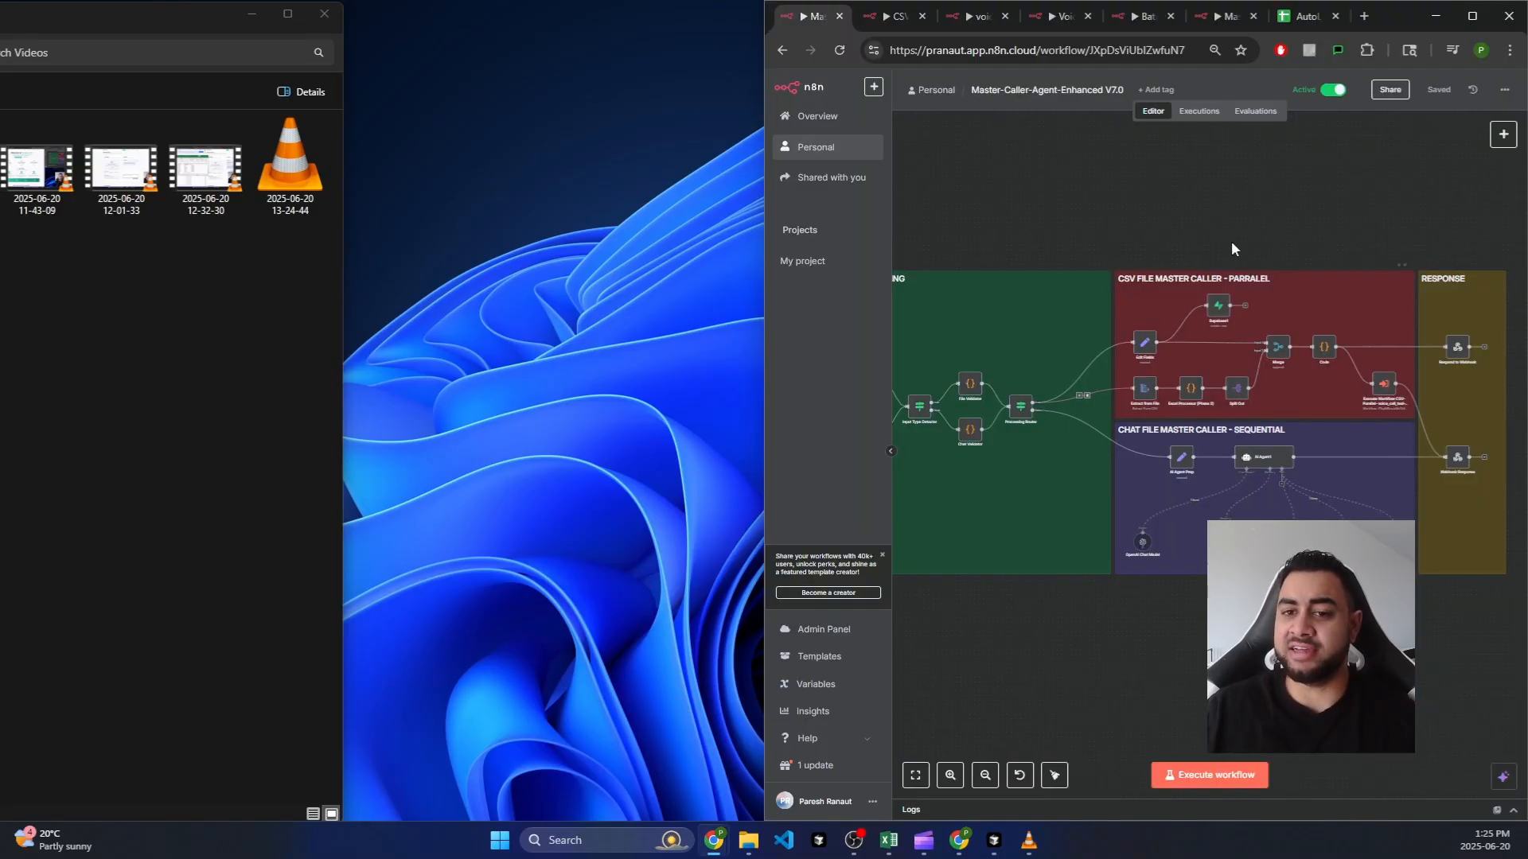
left_click(1480, 22)
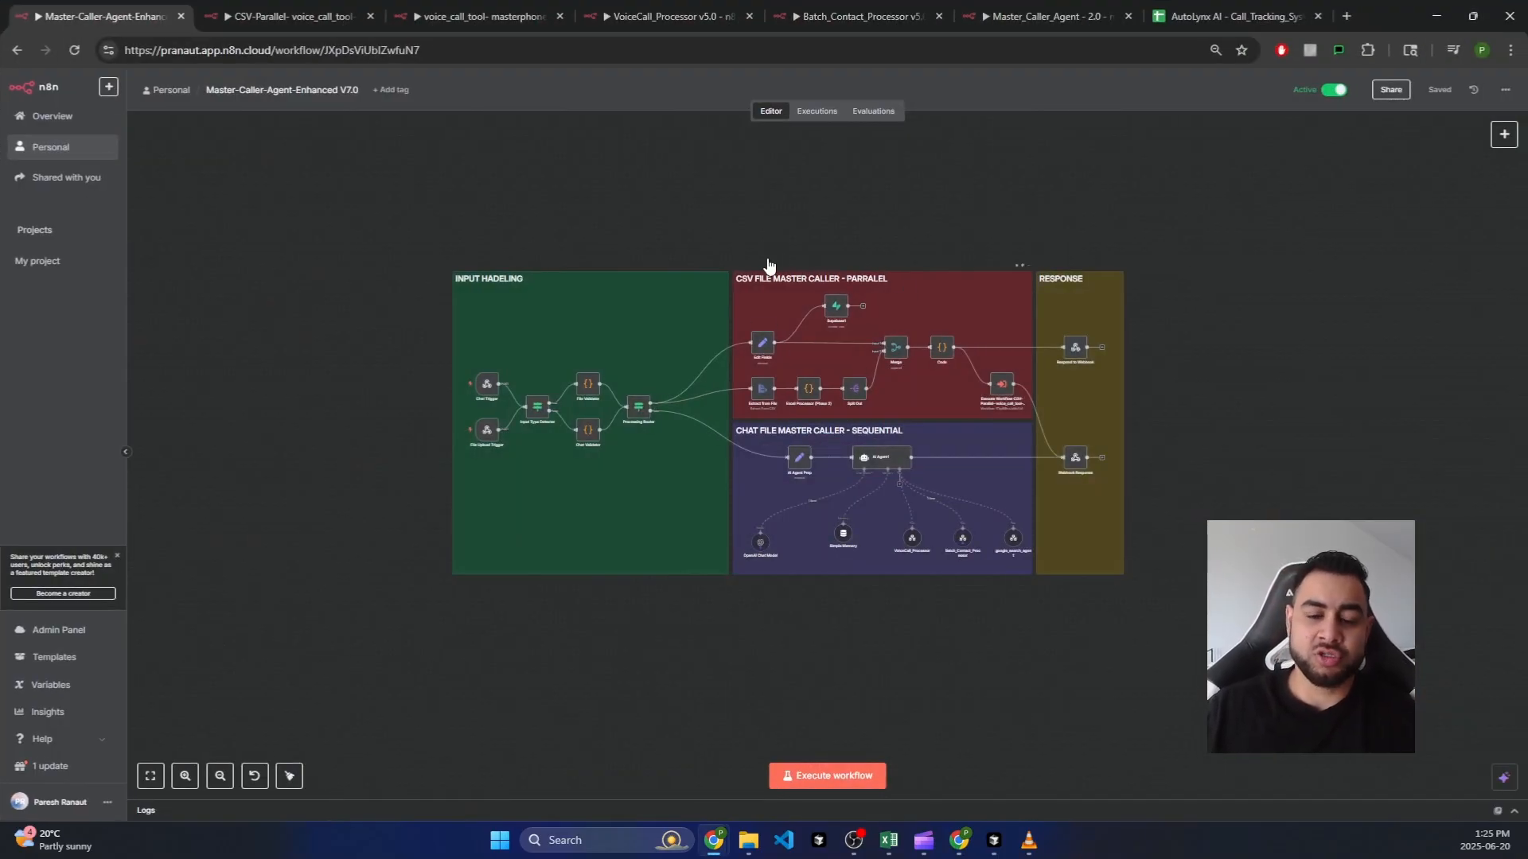
Step: Zoom and pan the canvas to the CSV File Master Caller – Parallel section, then minimize the window
scroll(857, 235, "up", 5)
scroll(1044, 210, "down", 2)
scroll(1053, 204, "up", 1)
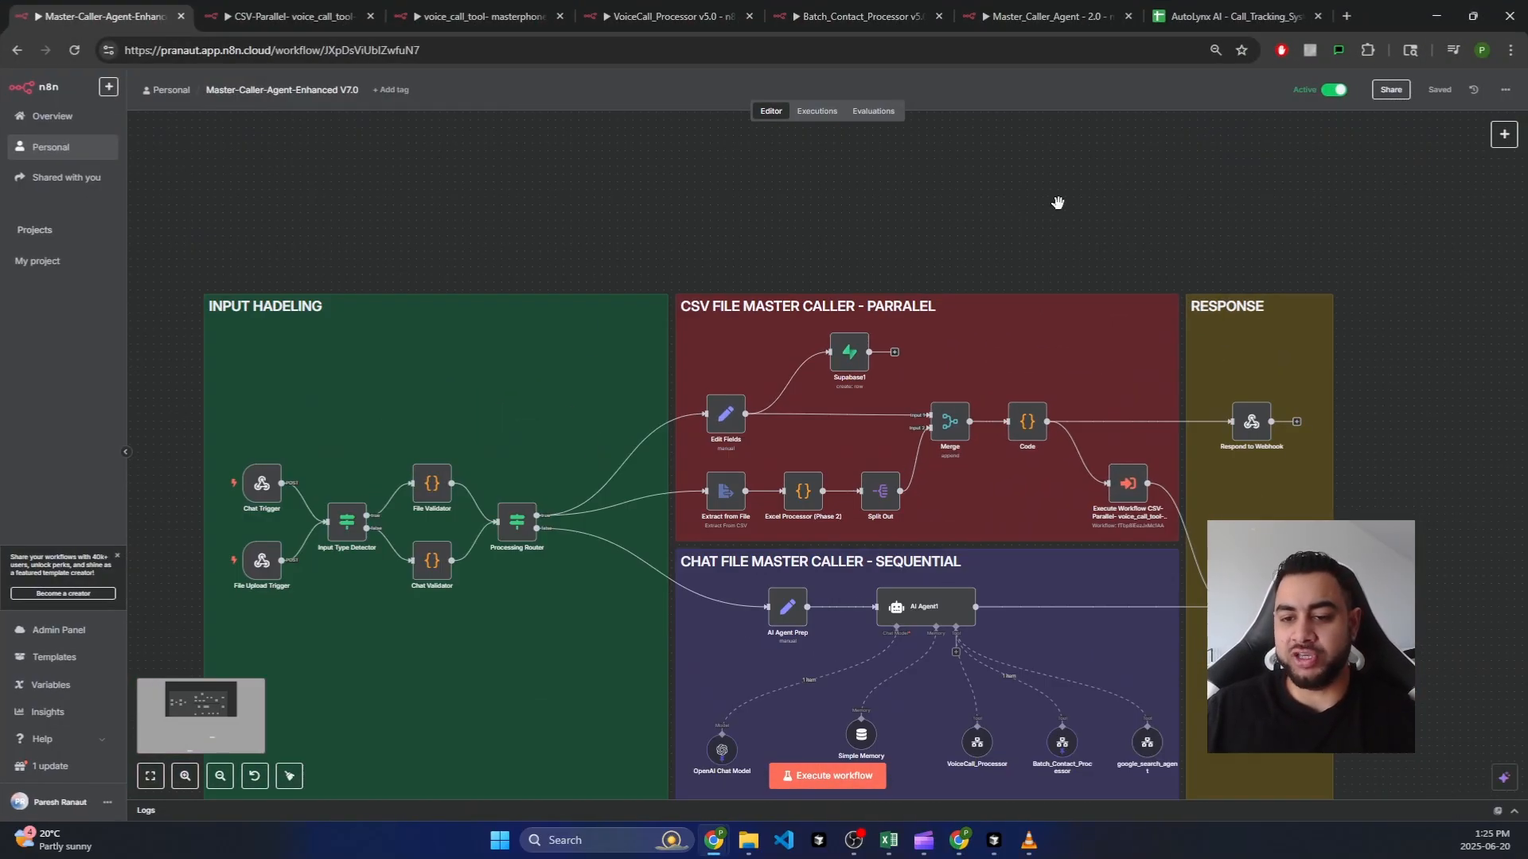
left_click_drag(1187, 320, 979, 331)
scroll(979, 331, "up", 2)
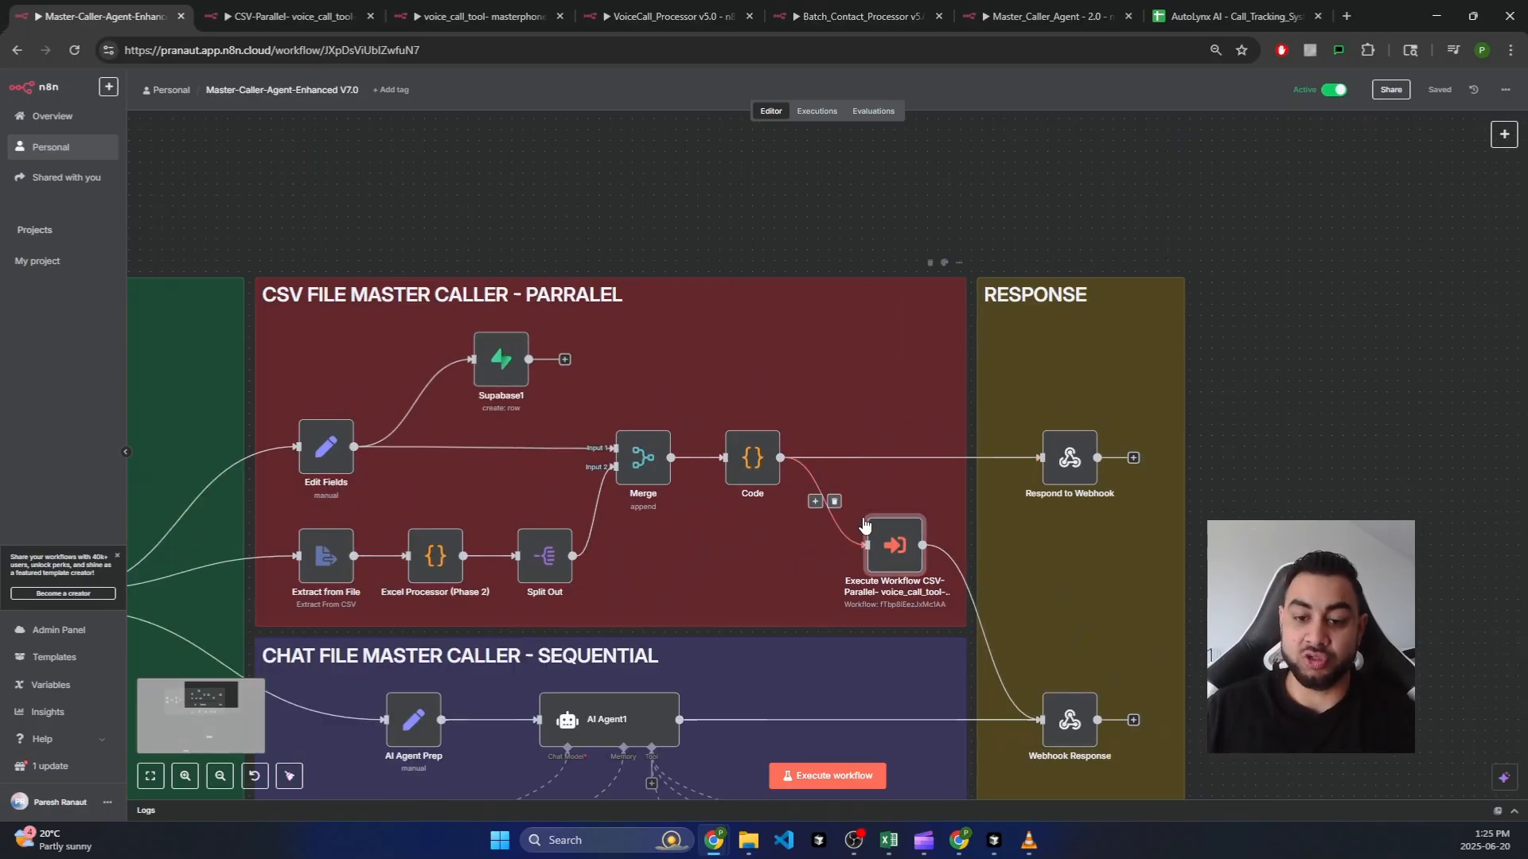
scroll(879, 522, "up", 1)
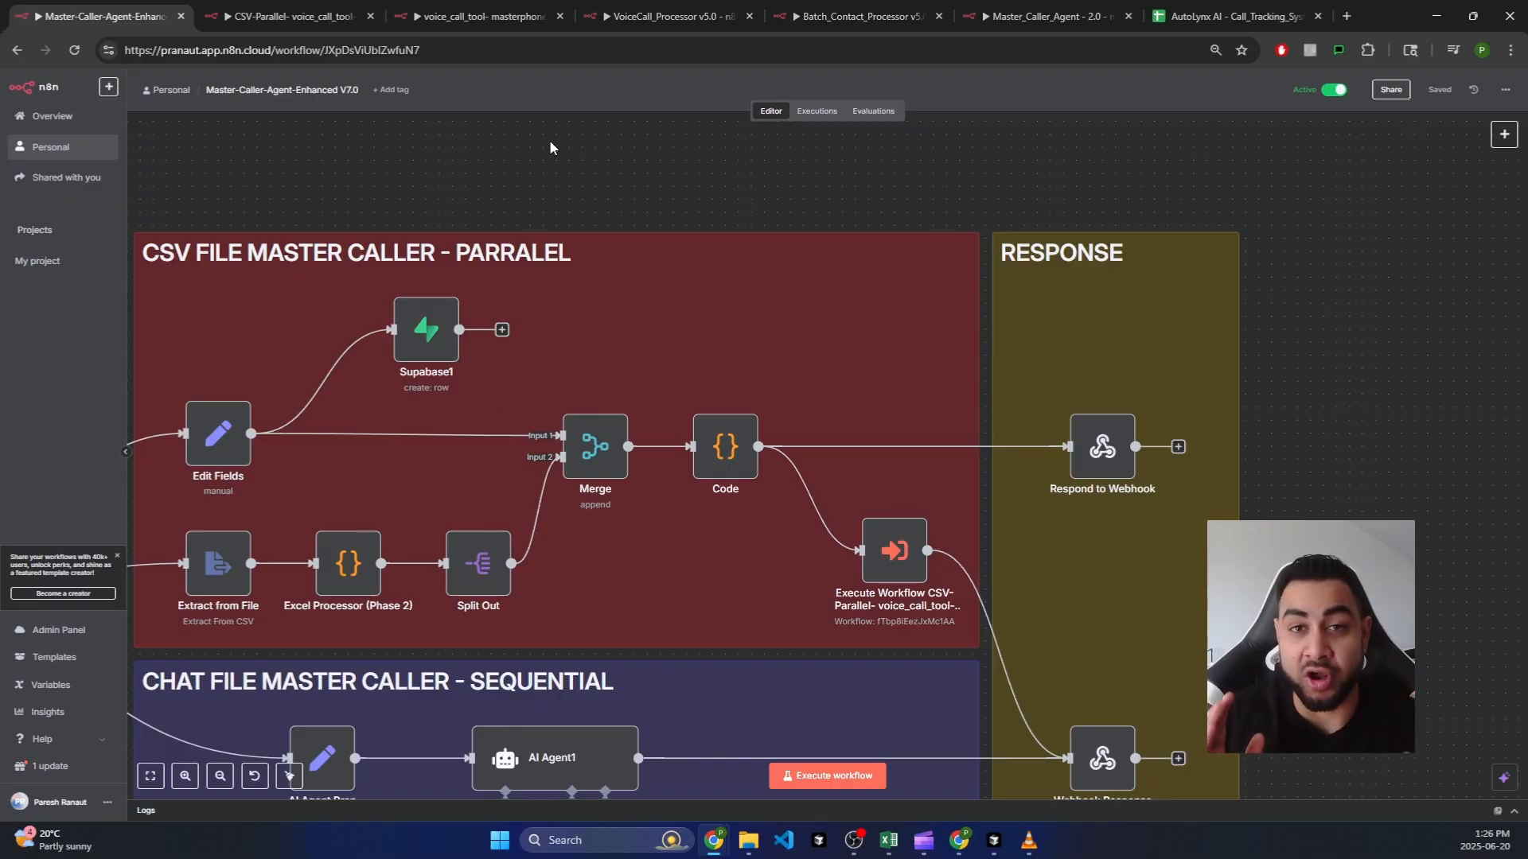
left_click(1436, 13)
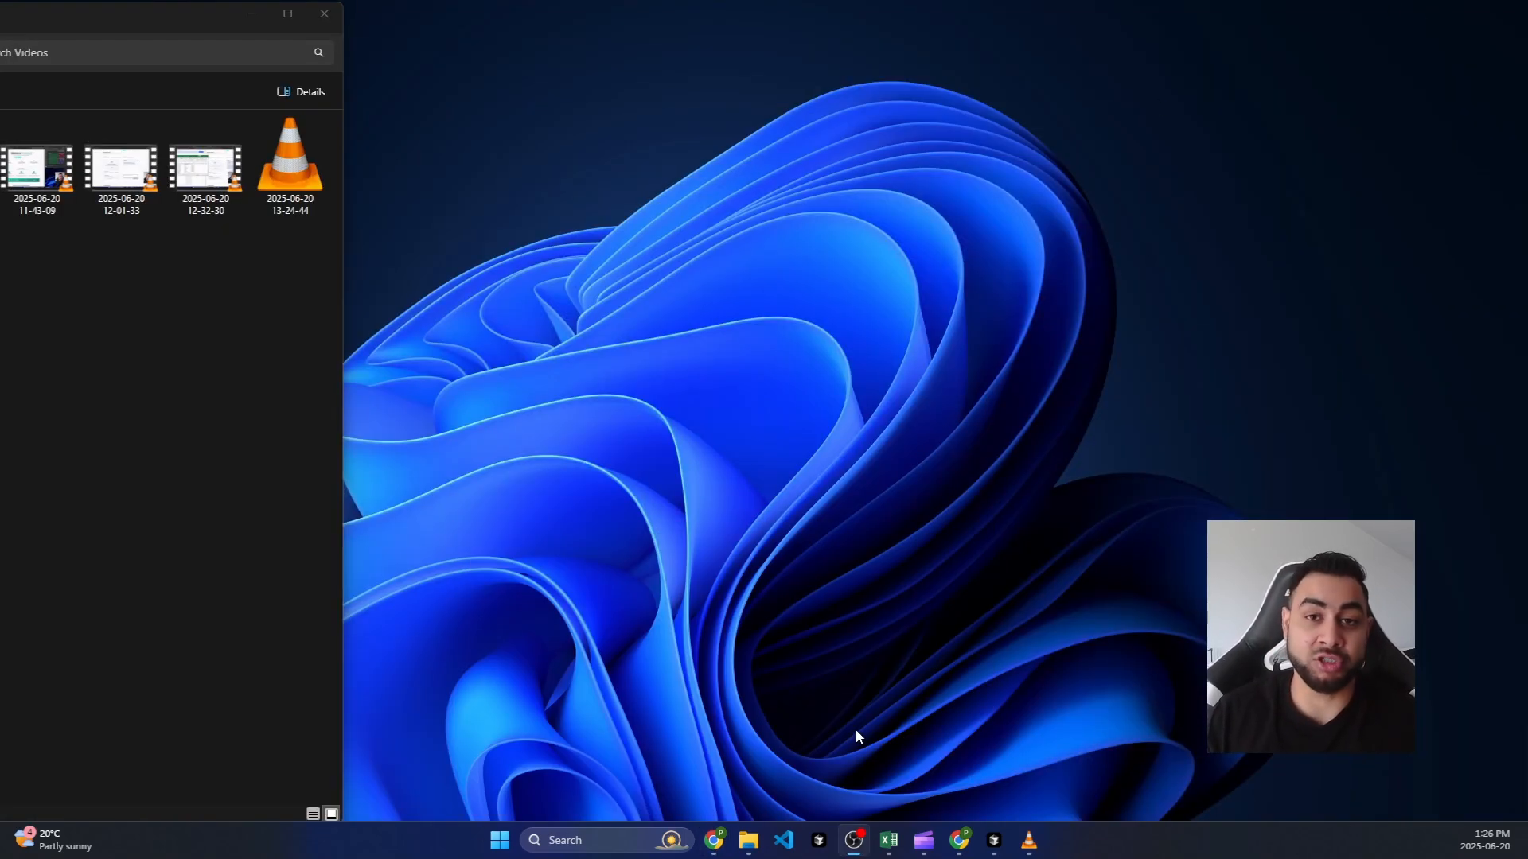
Step: Restore the n8n Master-Caller-Agent-Enhanced V7.0 window from the Chrome taskbar previews
mouse_move(957, 839)
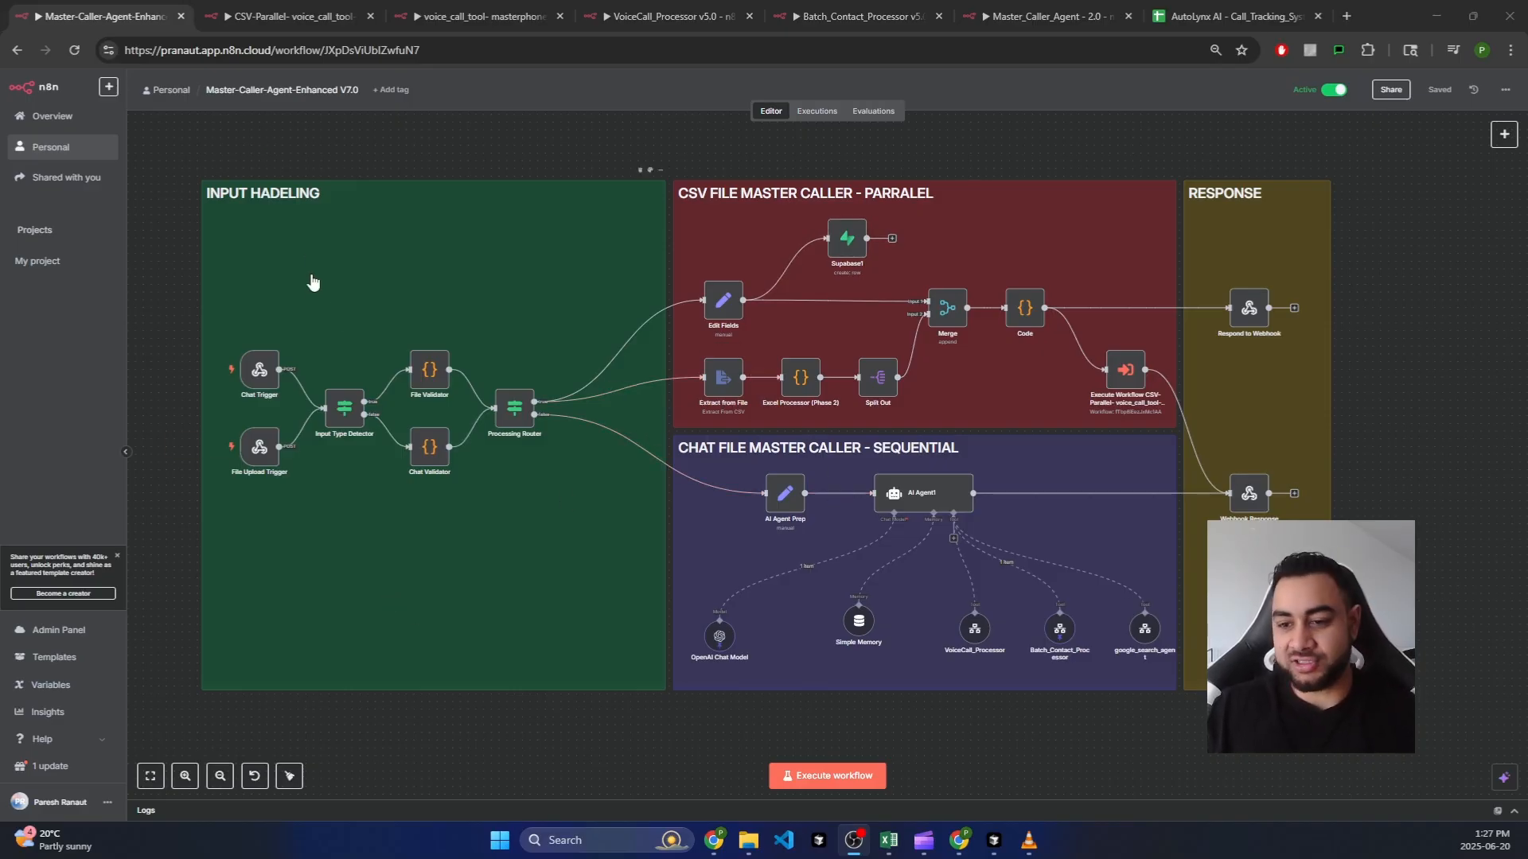
Step: Switch through the workflow tabs to Master-Caller-Agent-Enhanced V7.0
left_click(293, 16)
left_click(481, 16)
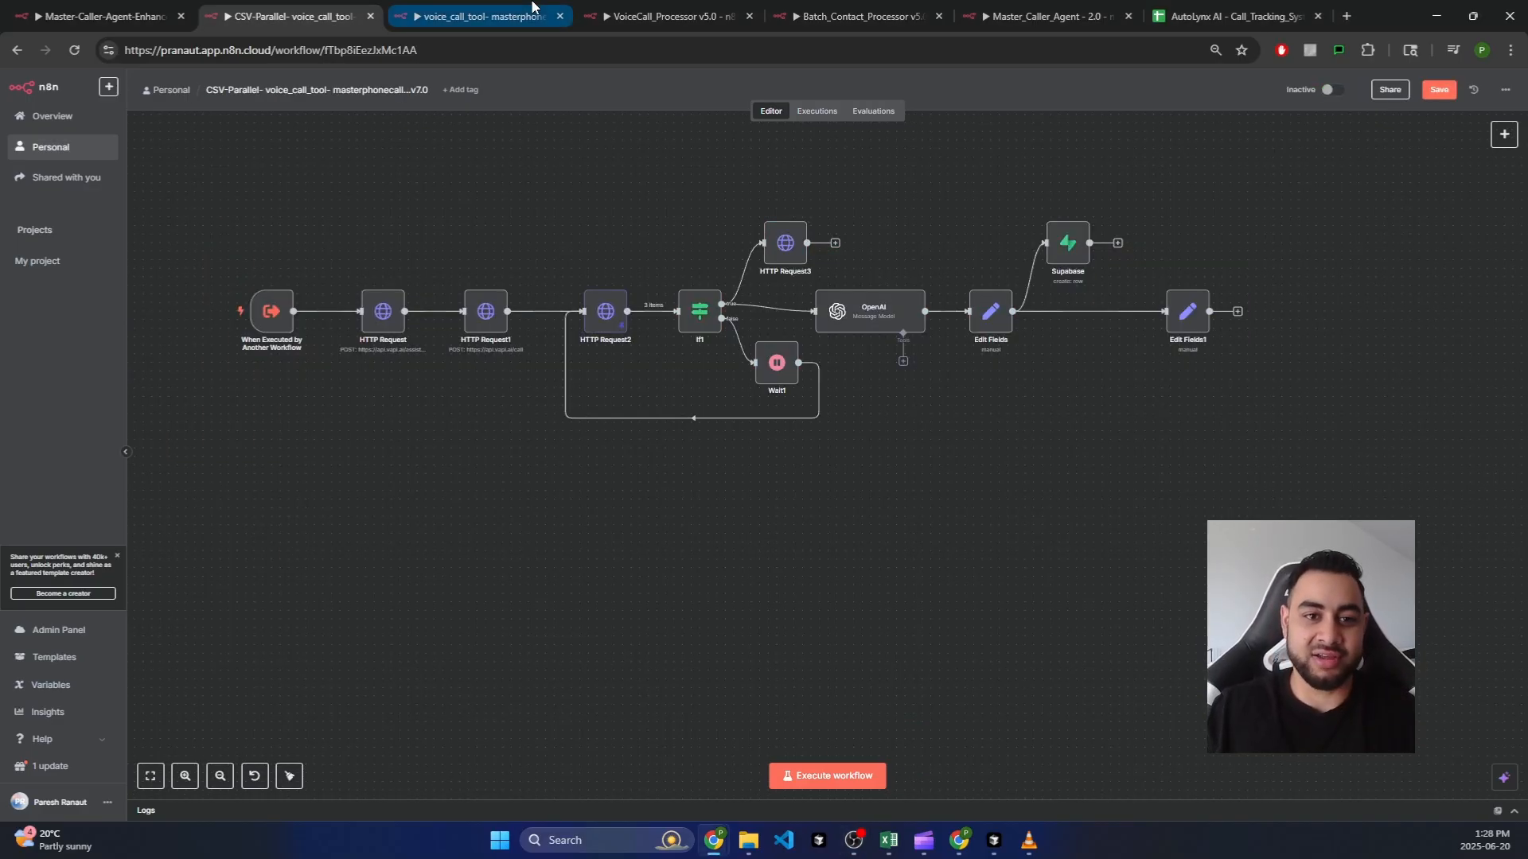
left_click(672, 16)
left_click(845, 6)
left_click(1024, 9)
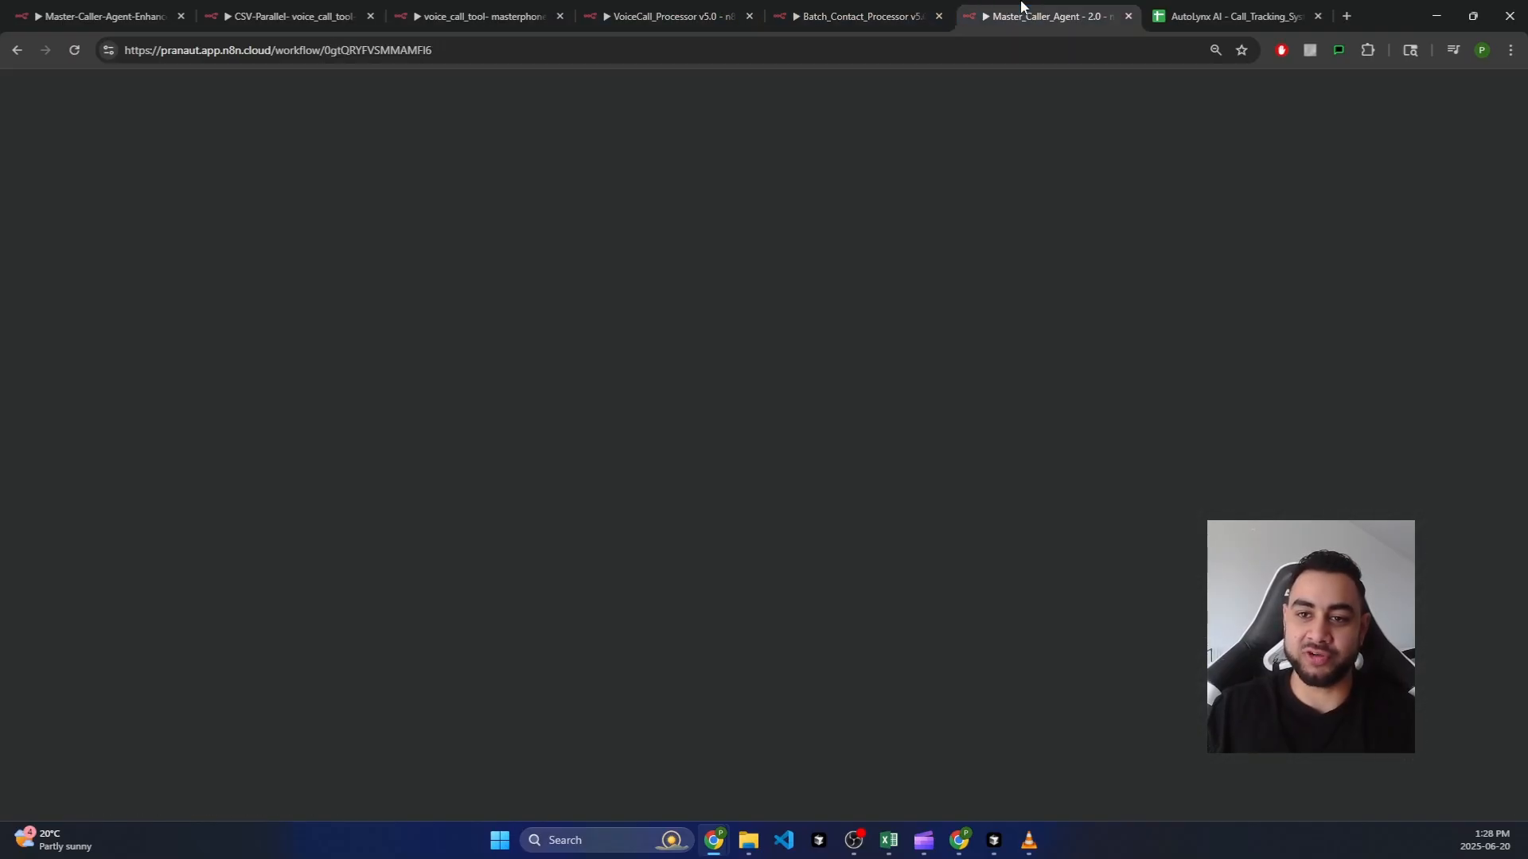
left_click(170, 10)
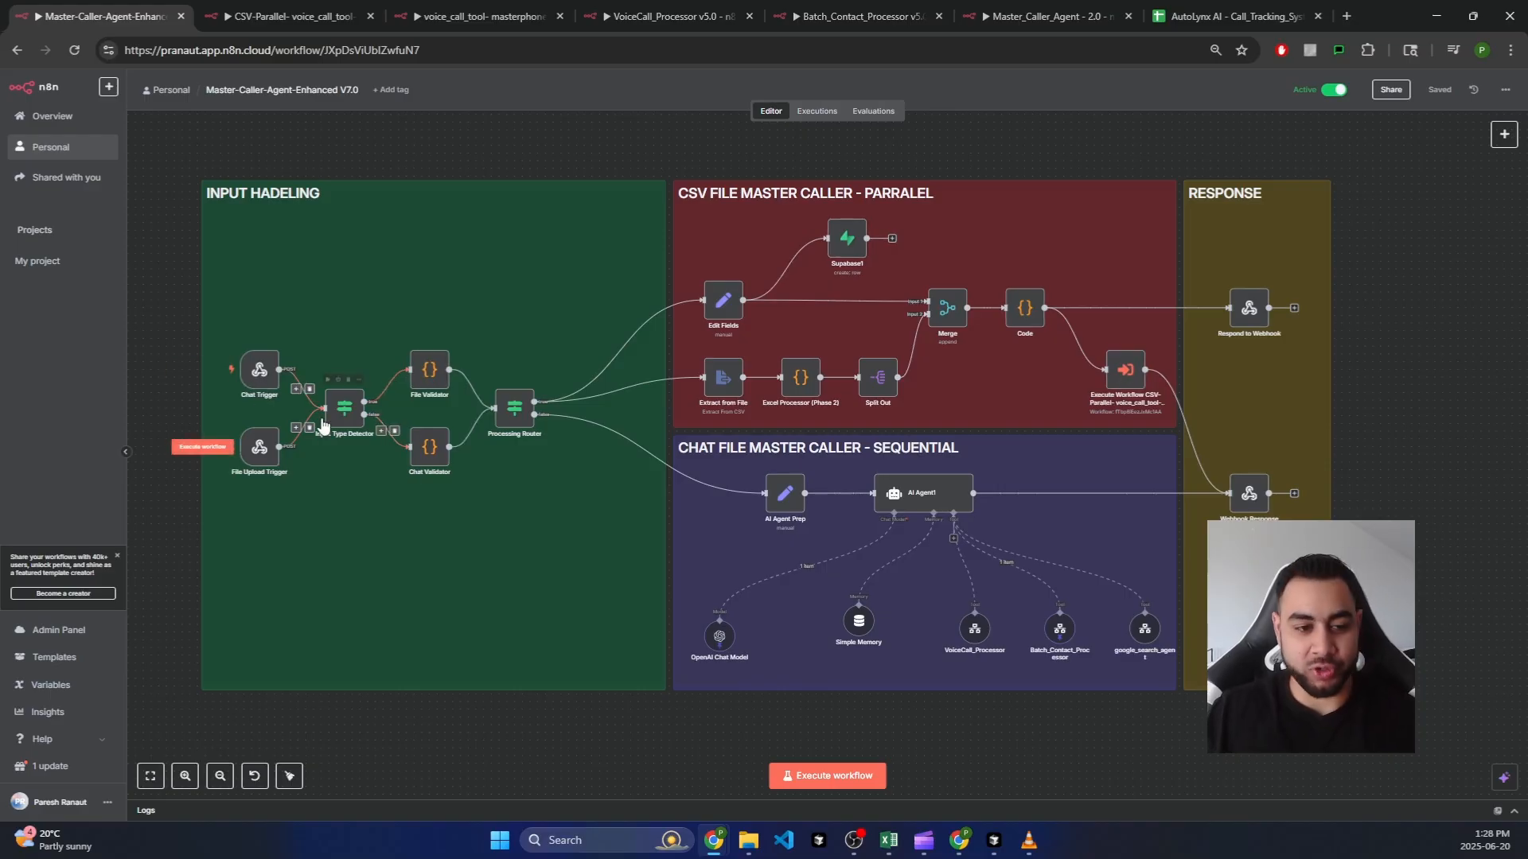
Step: Inspect the Chat Trigger, File Upload Trigger, Input Type Detector, File Validator and Processing Router nodes, then zoom out
scroll(222, 397, "up", 5)
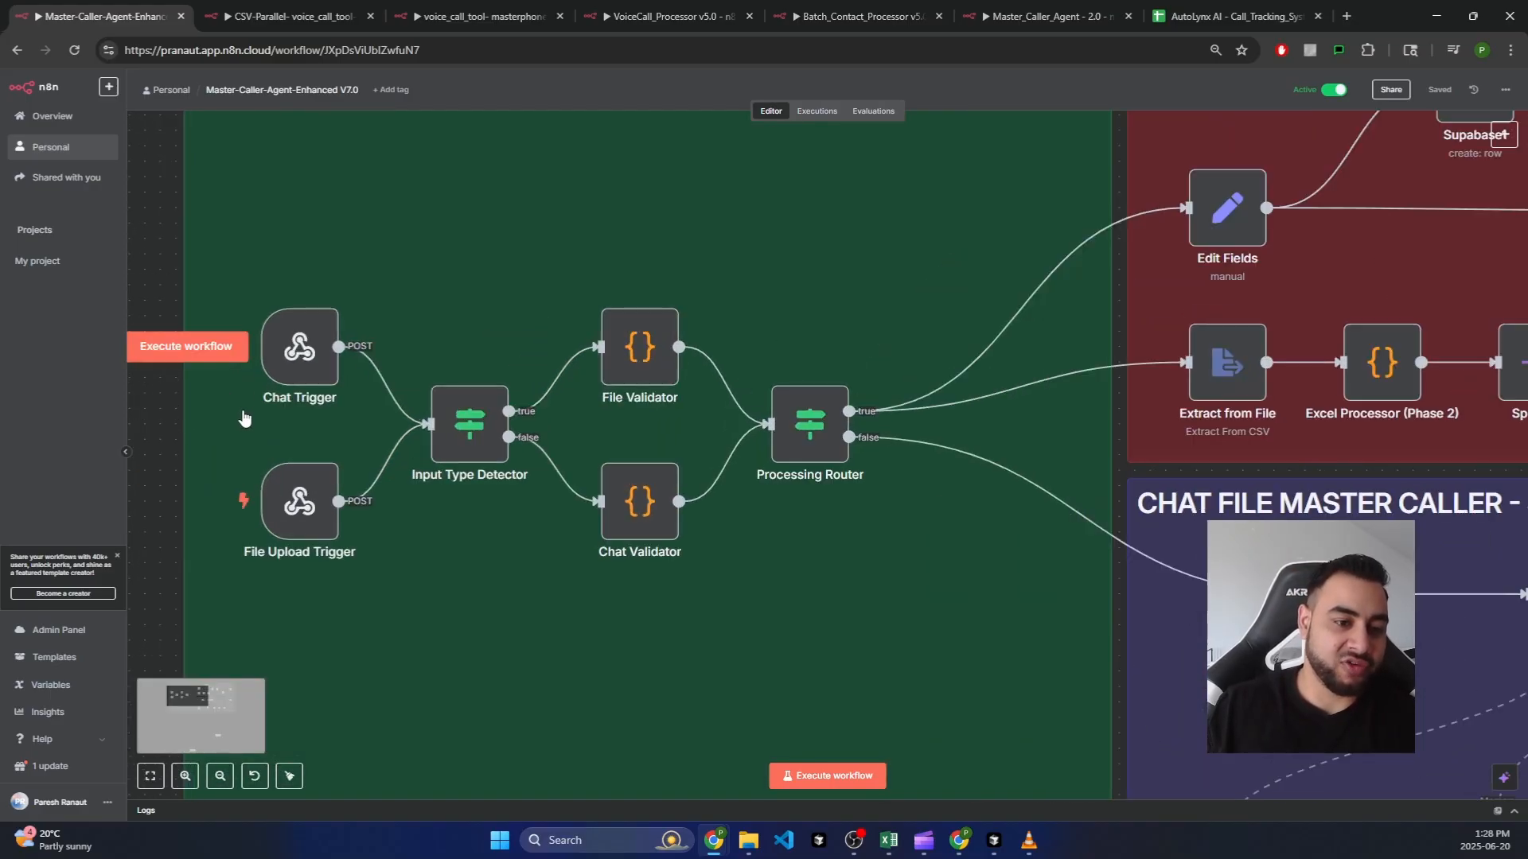
left_click(305, 378)
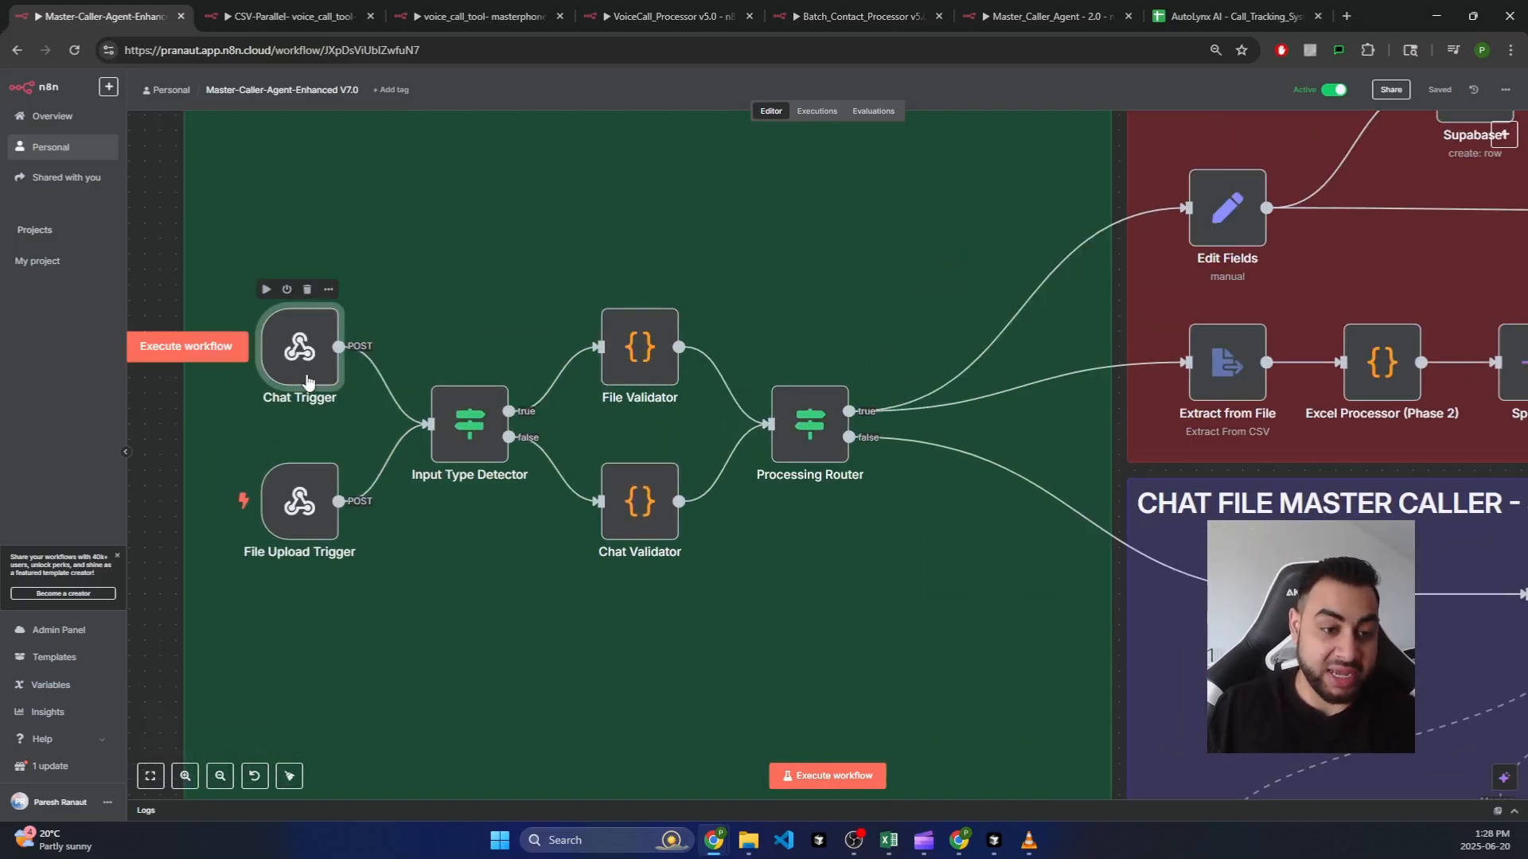
left_click(307, 527)
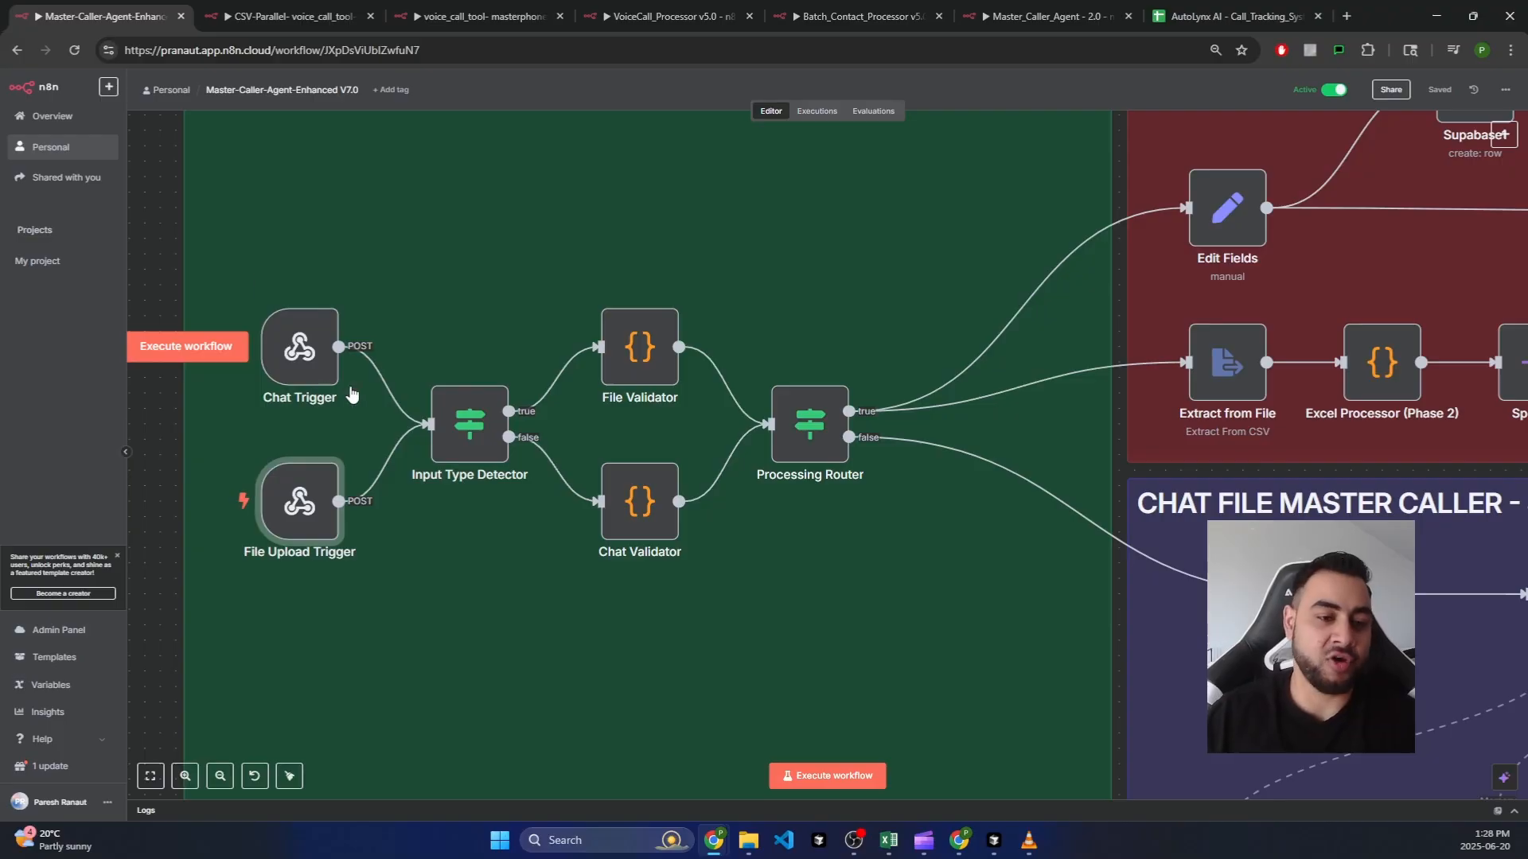
left_click(315, 365)
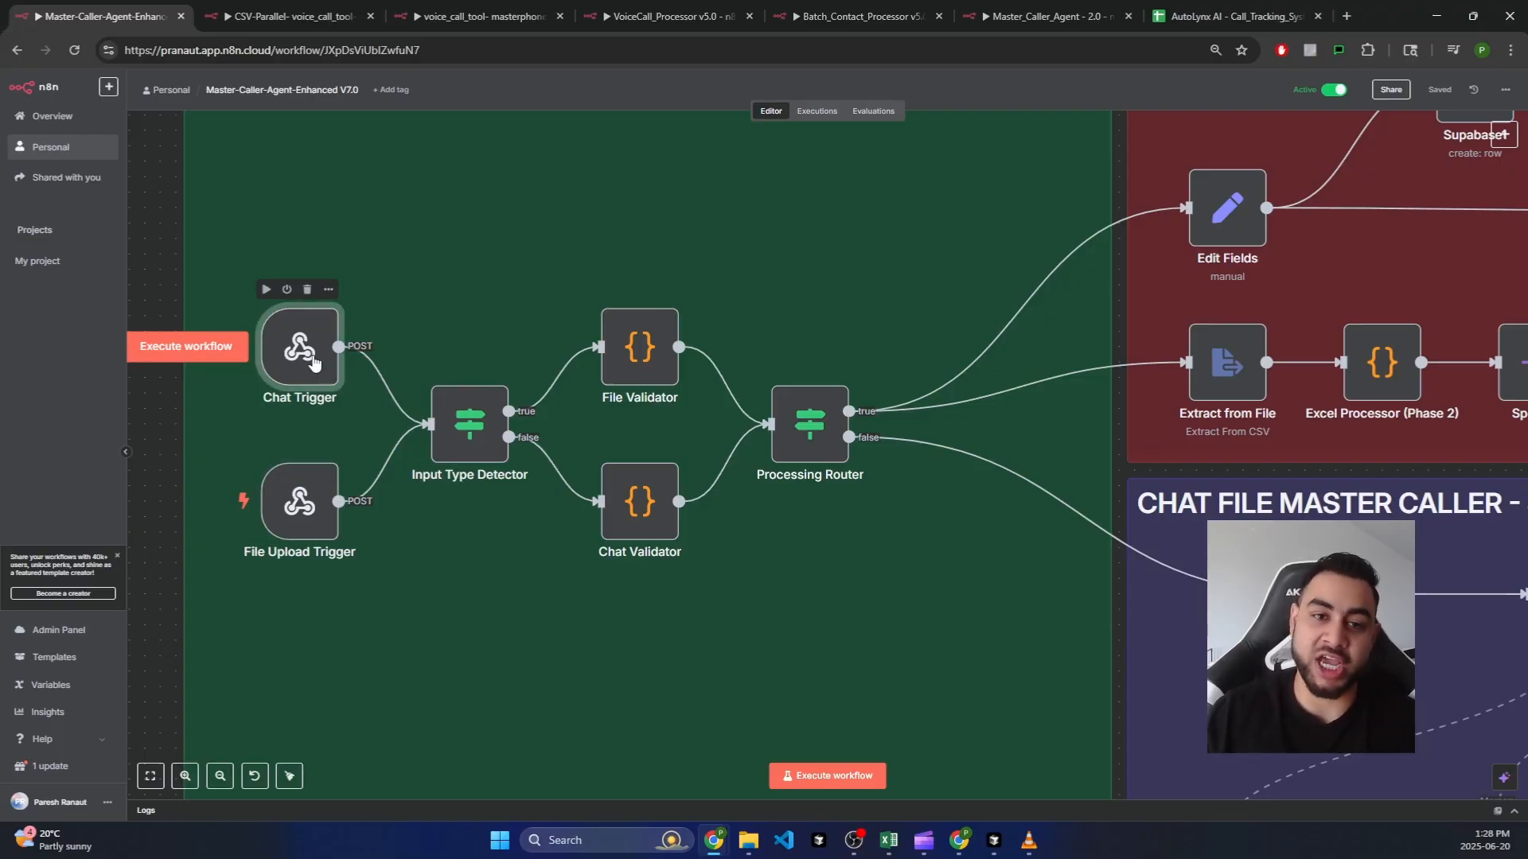
left_click(468, 422)
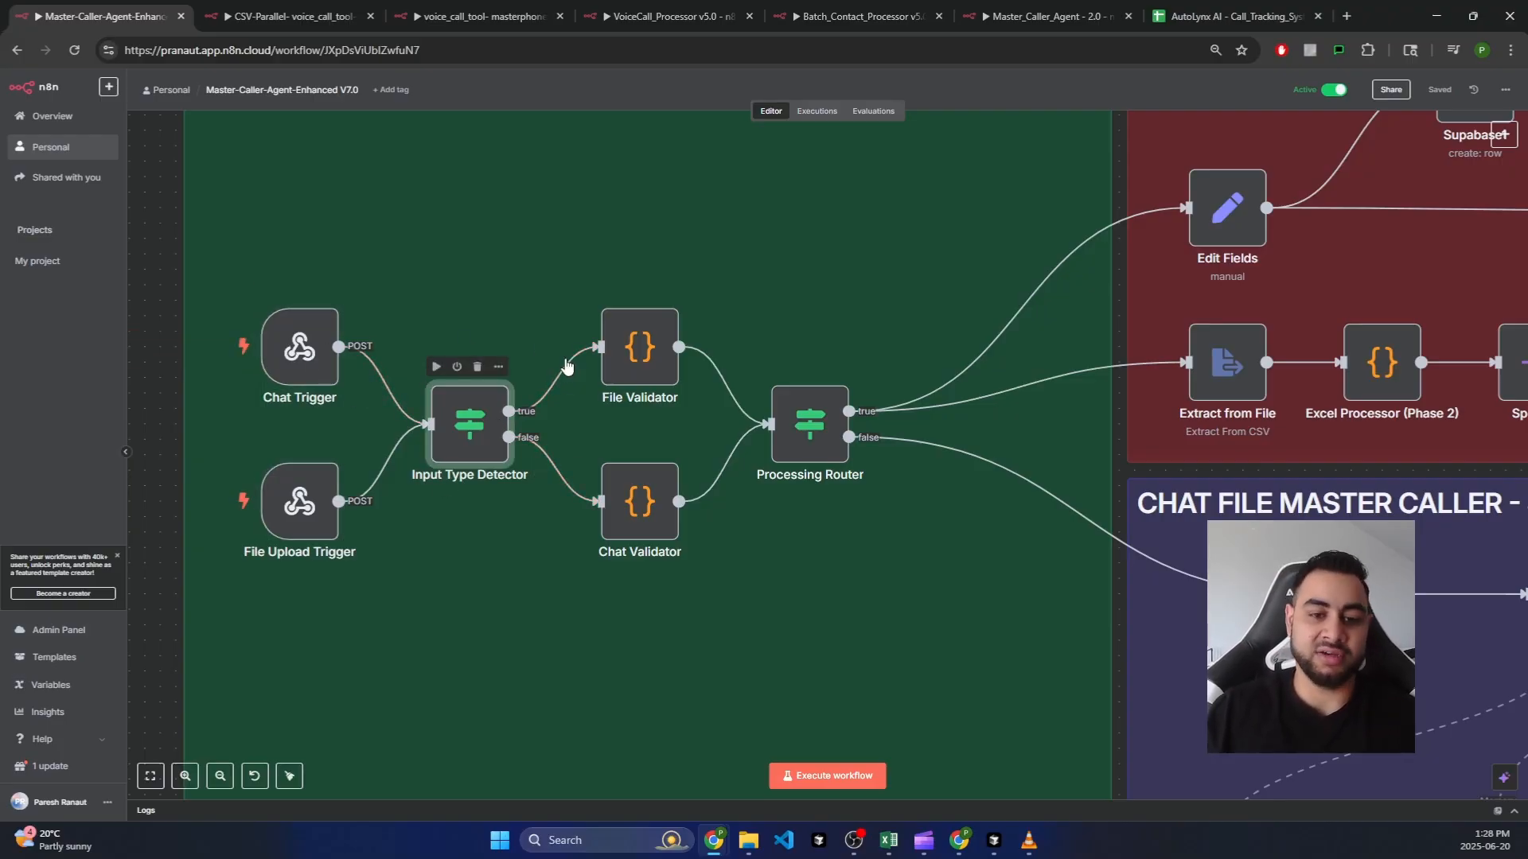
left_click(637, 350)
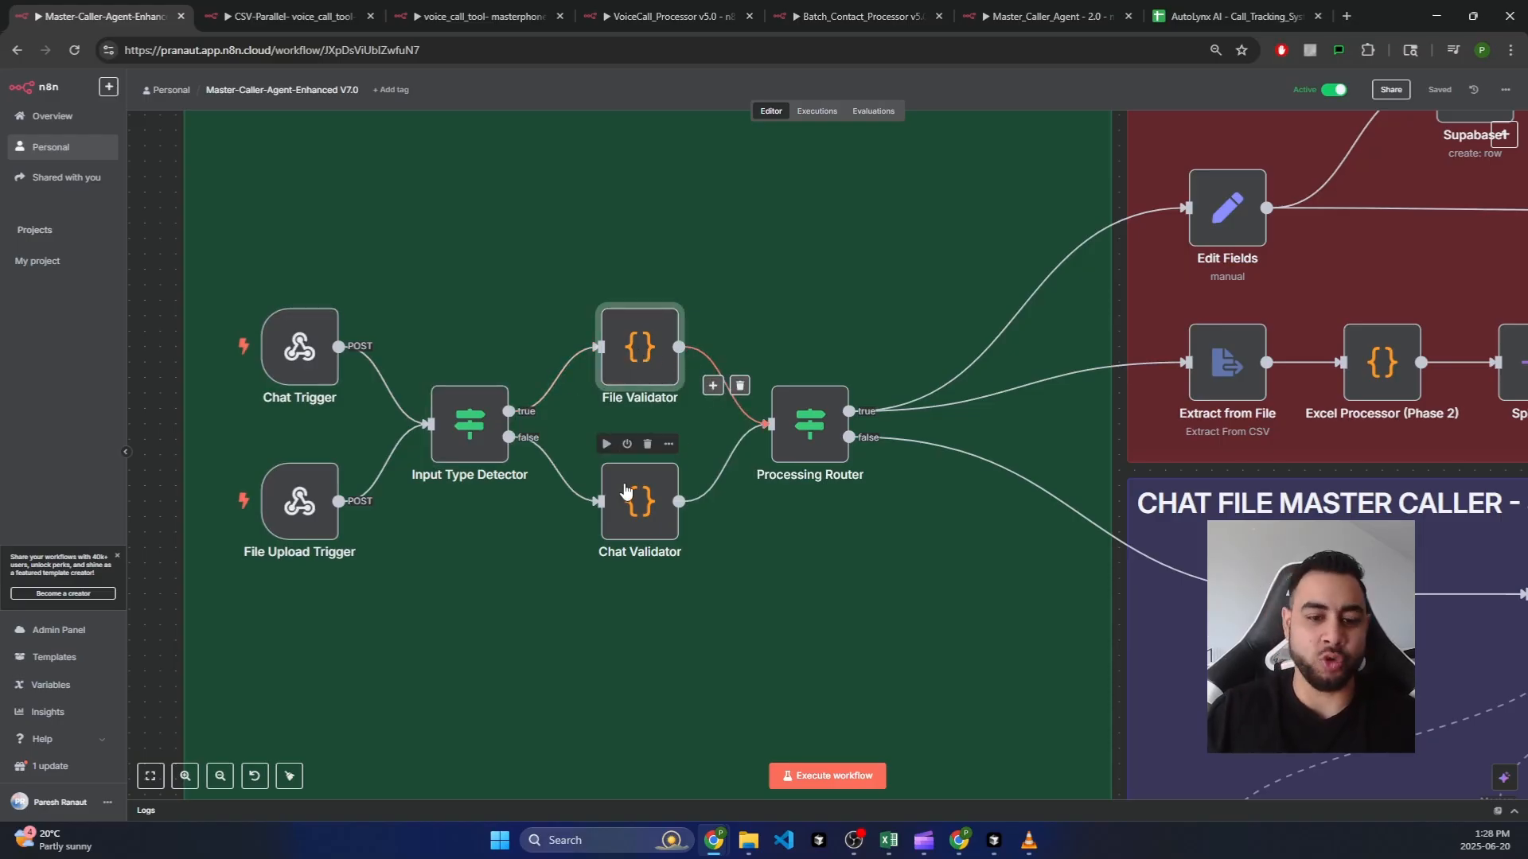
left_click(808, 425)
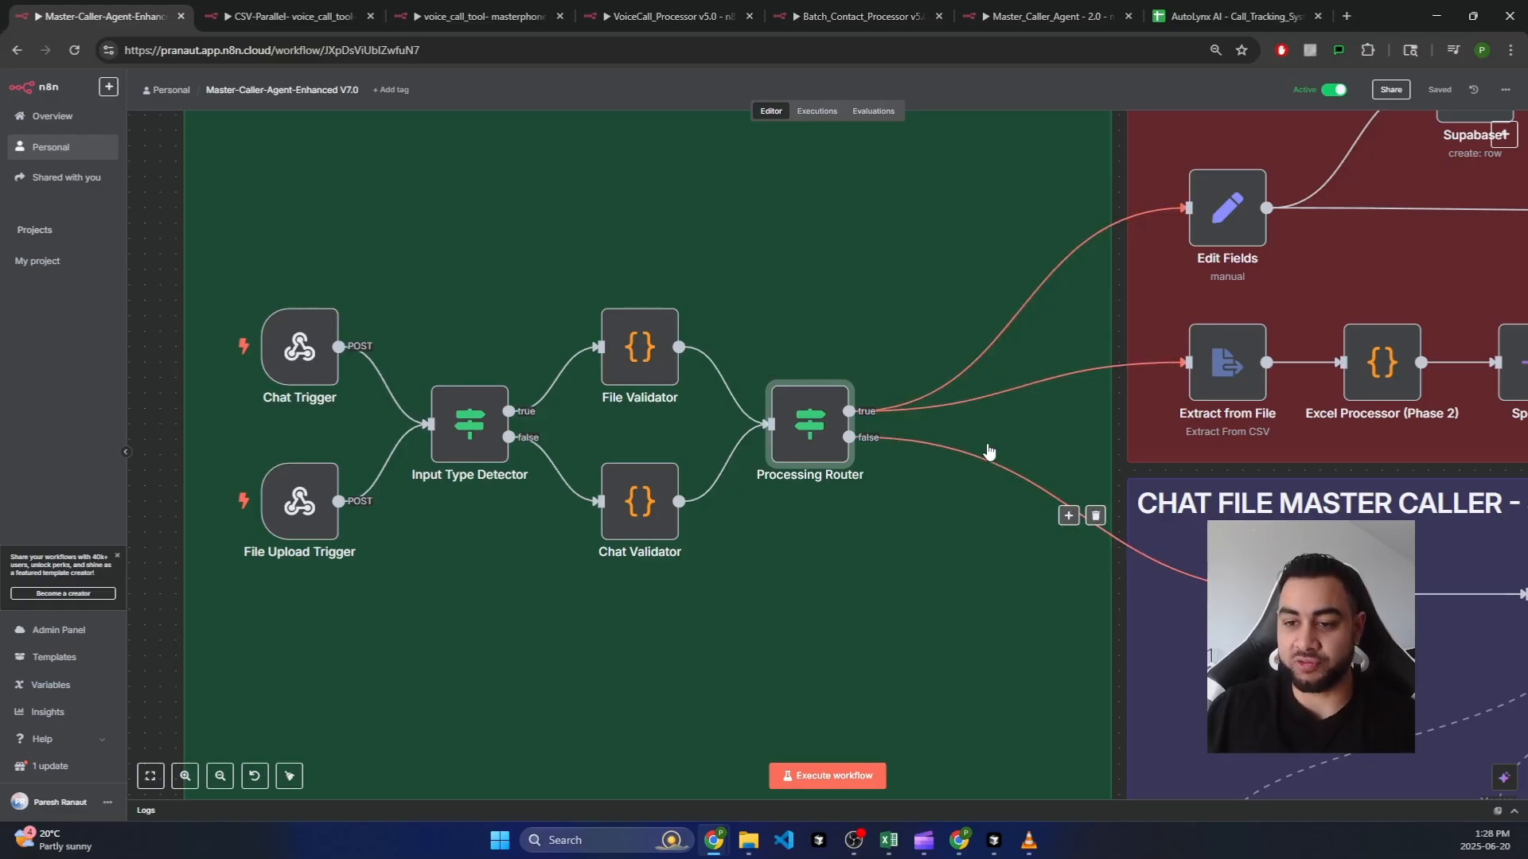
scroll(929, 454, "down", 3)
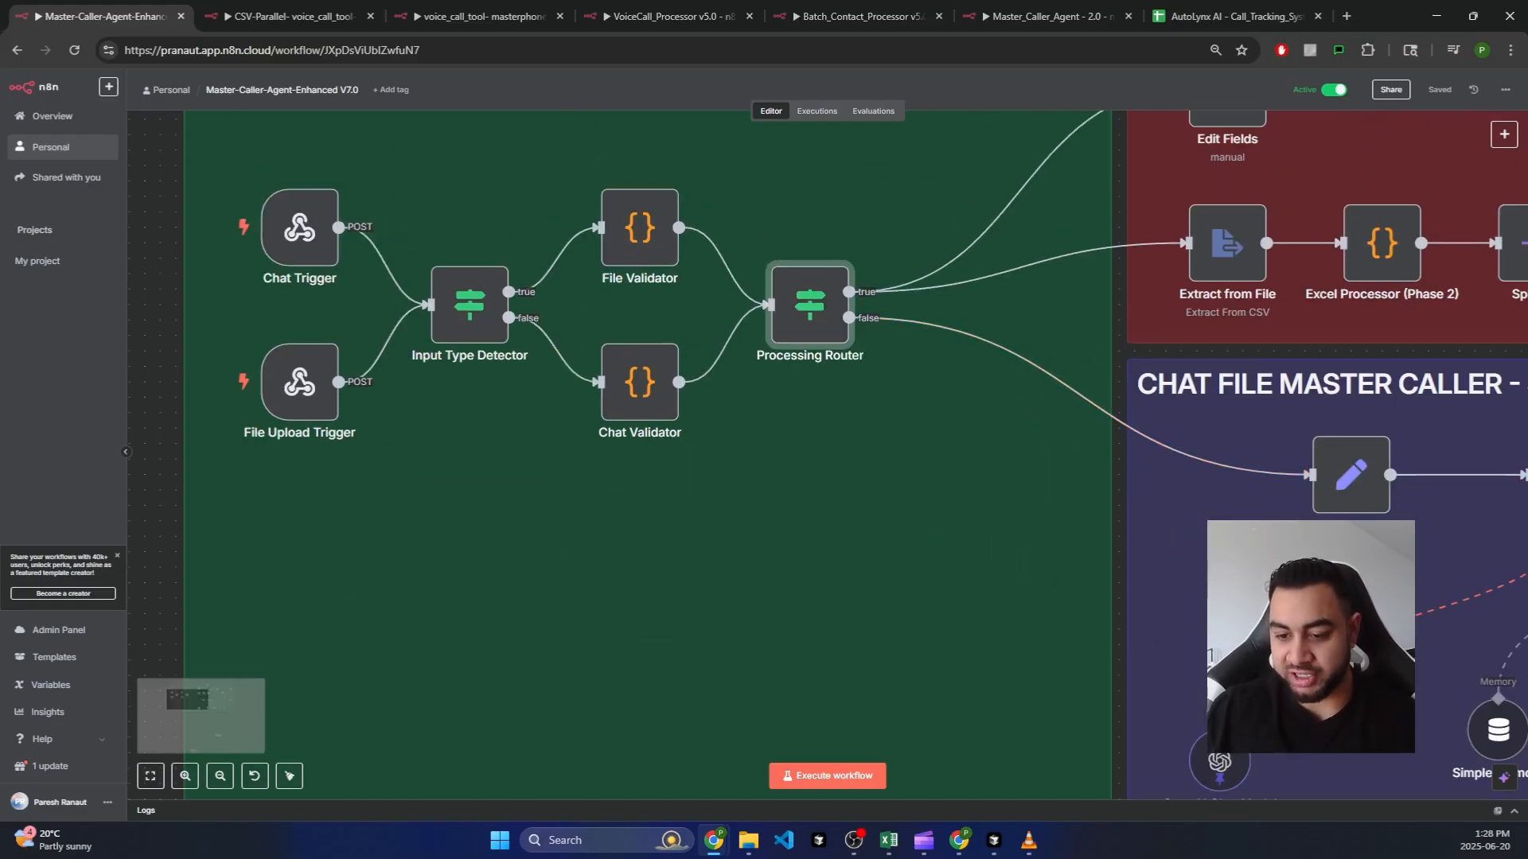
scroll(1282, 590, "down", 3)
left_click_drag(1287, 773, 787, 624)
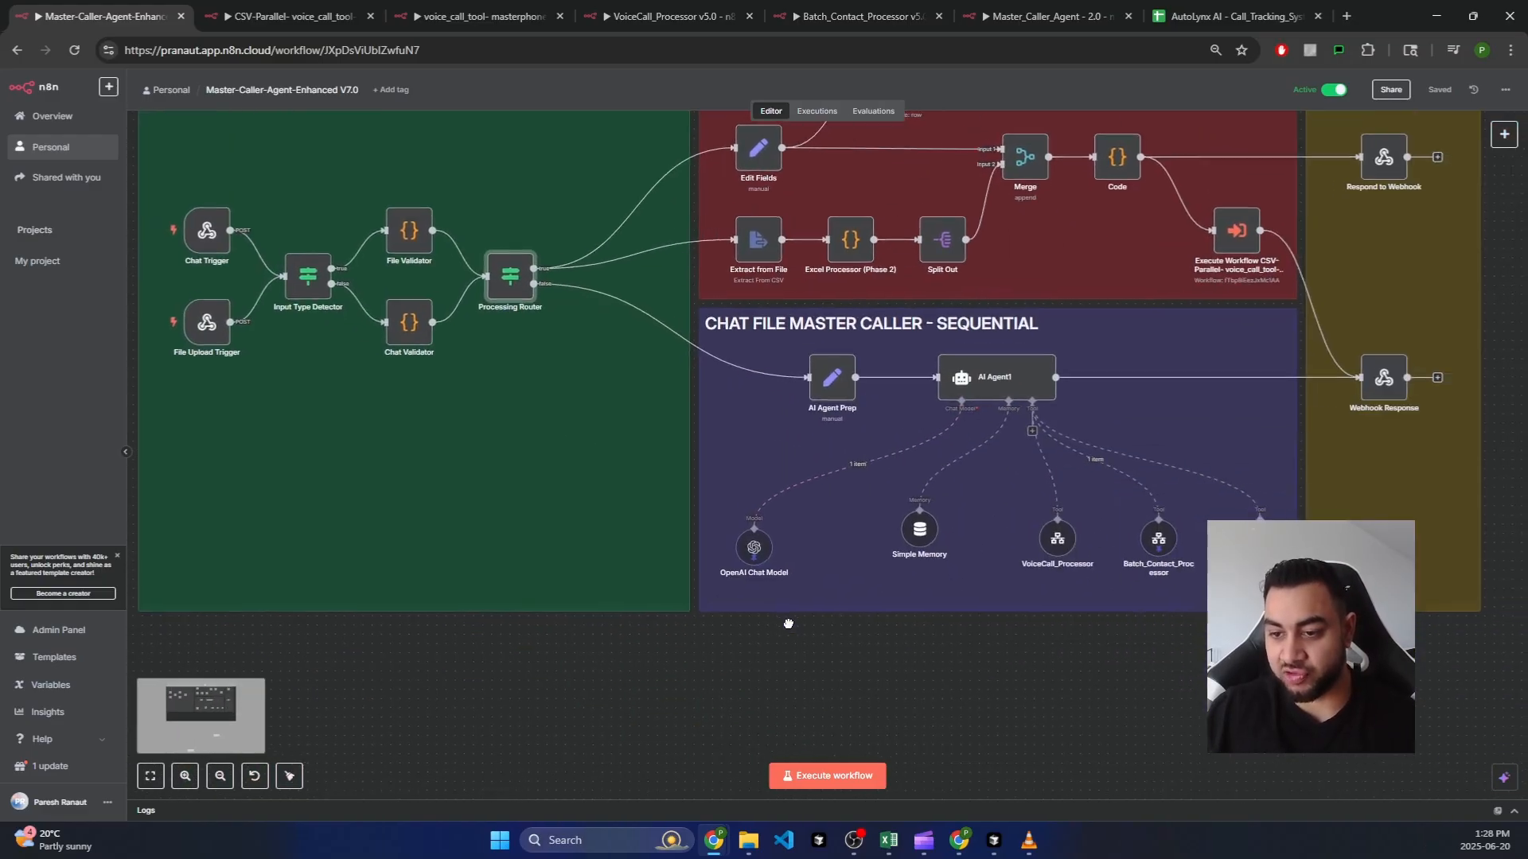
scroll(995, 513, "up", 2)
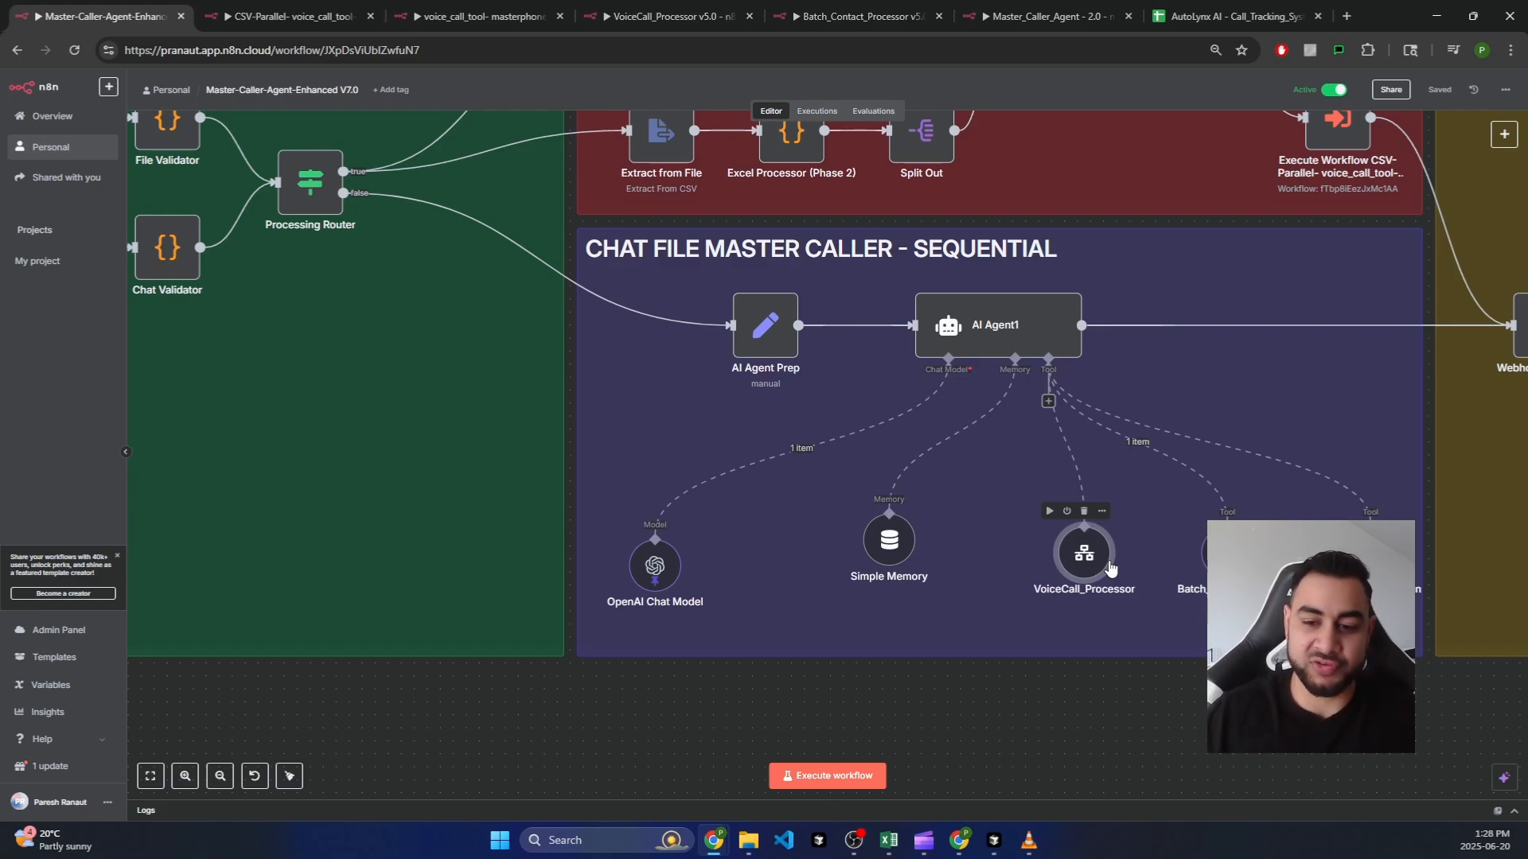
scroll(961, 462, "down", 1)
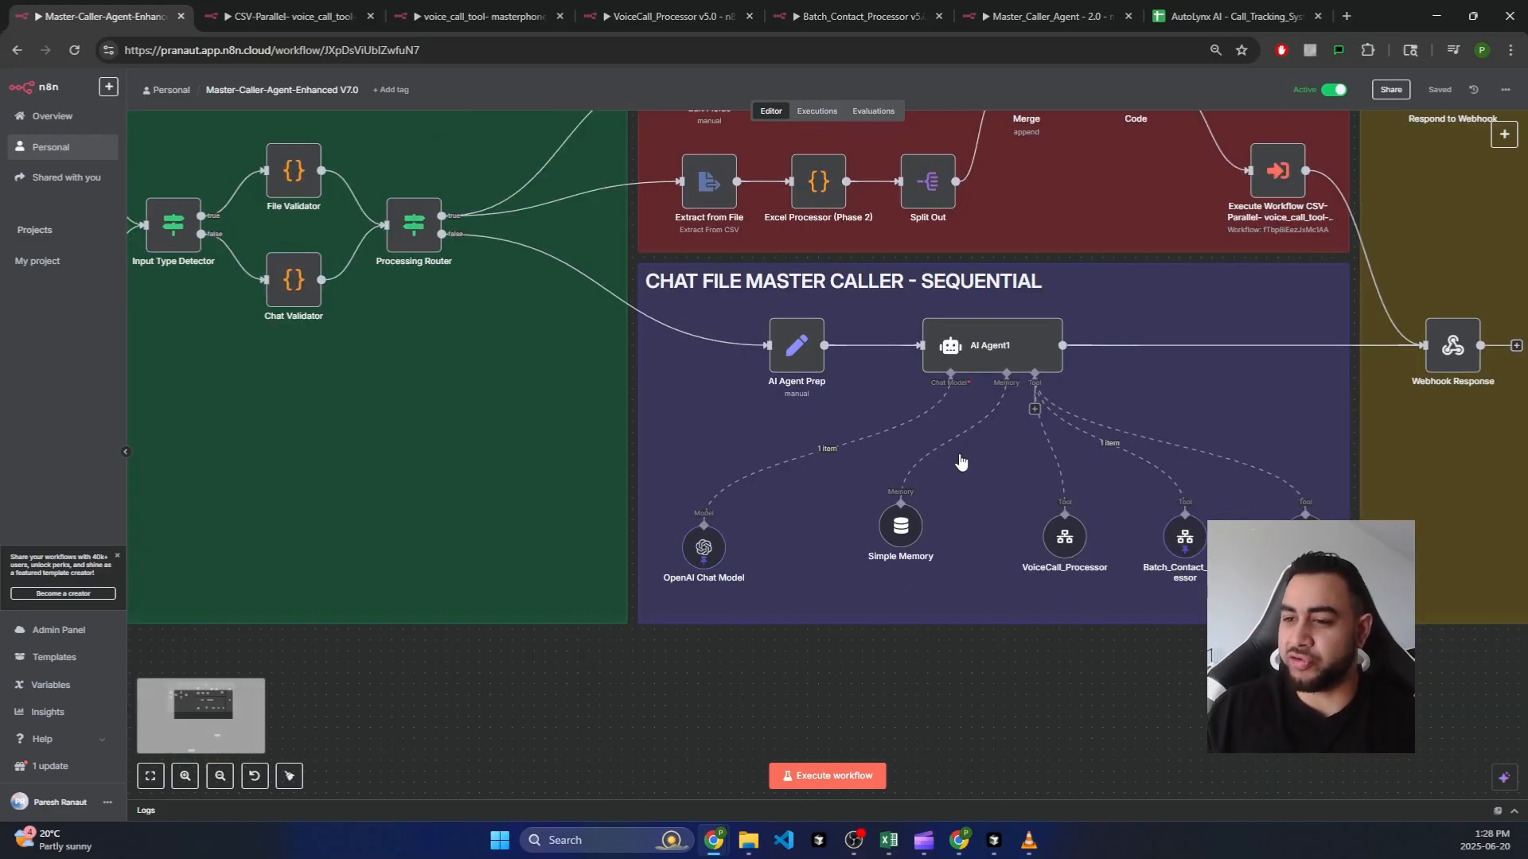
left_click_drag(1148, 651, 1123, 676)
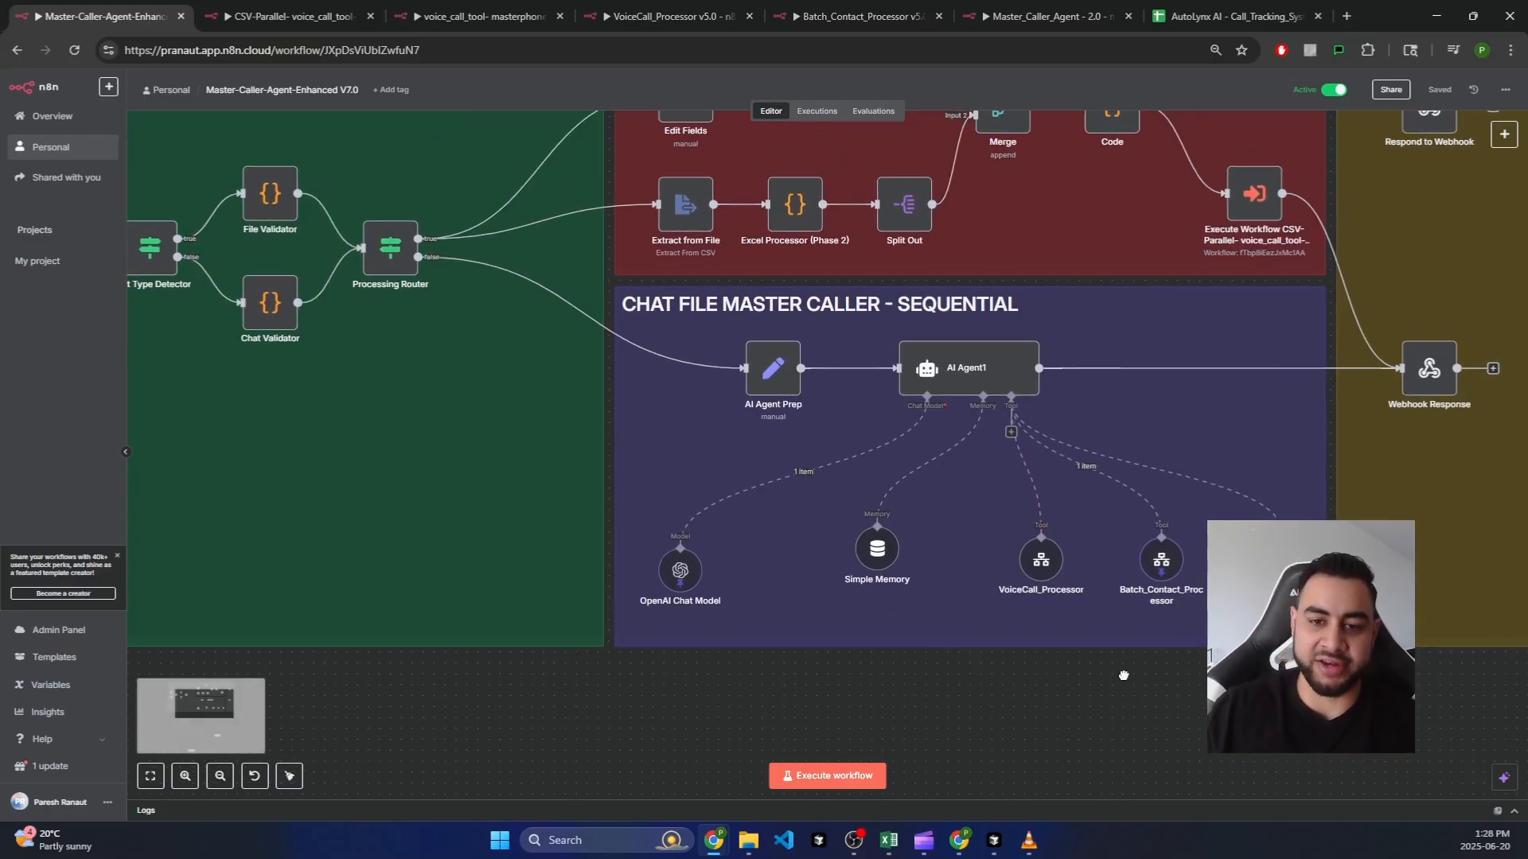
left_click_drag(925, 704, 920, 718)
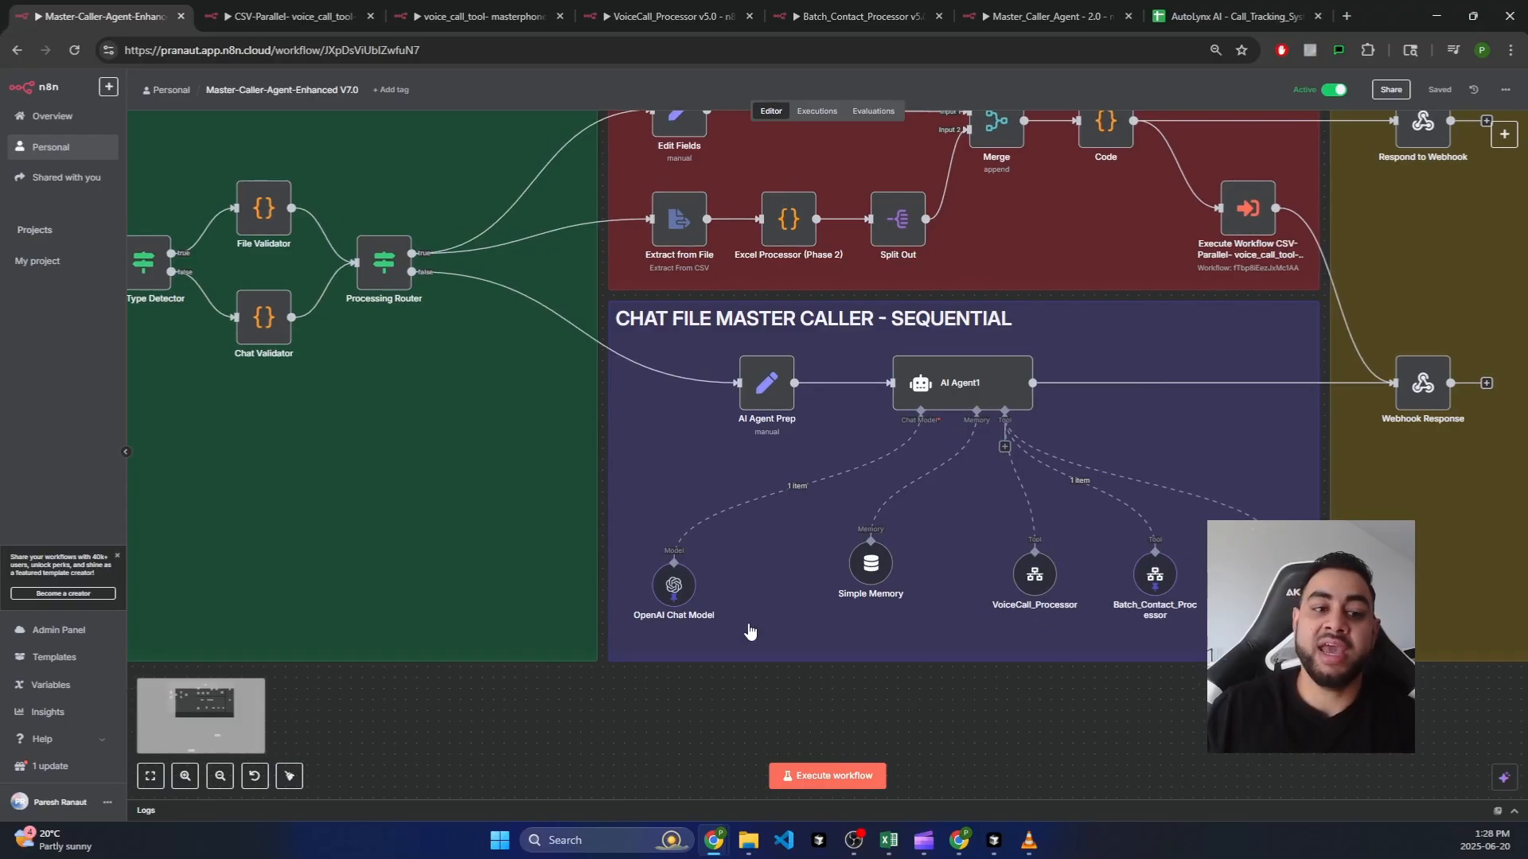
left_click_drag(393, 740, 755, 787)
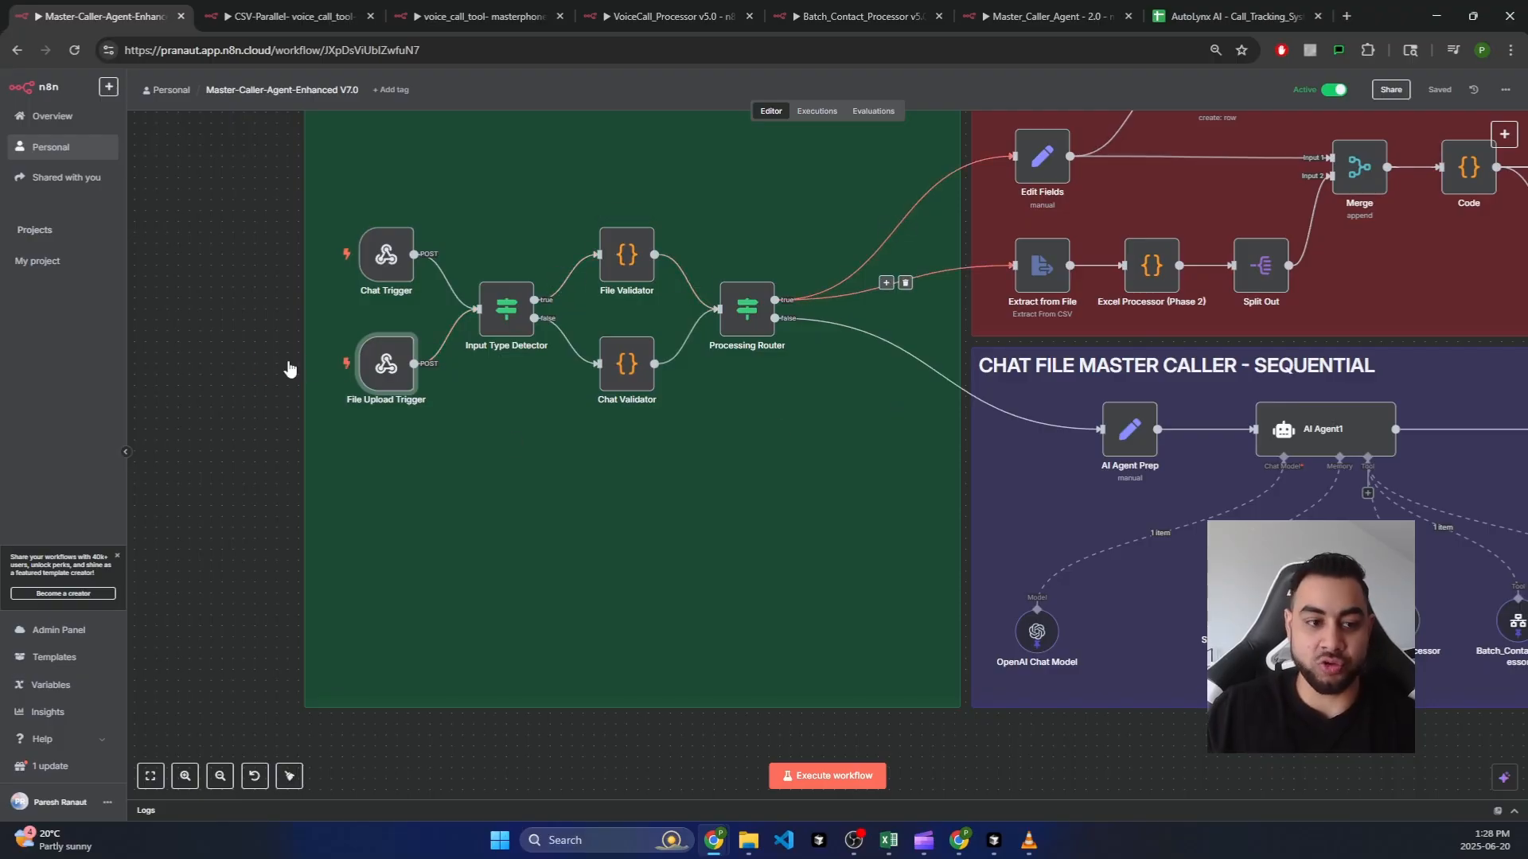
Step: Pan and zoom the canvas to center the CSV section beside the RESPONSE section
left_click_drag(1102, 119, 865, 339)
left_click_drag(916, 159, 810, 219)
scroll(911, 297, "up", 1)
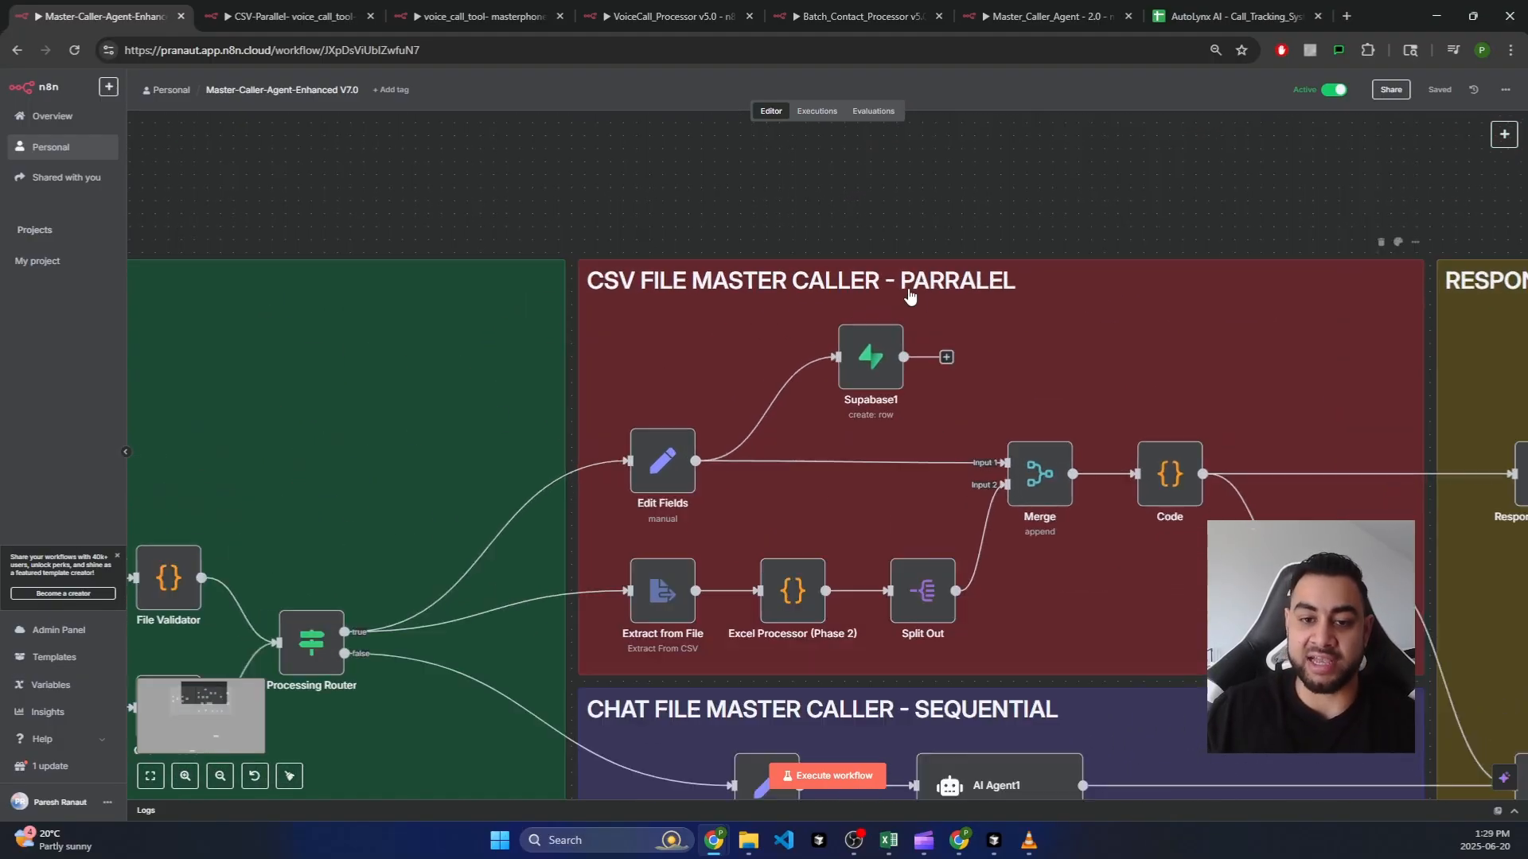
scroll(912, 297, "up", 1)
left_click_drag(978, 181, 753, 184)
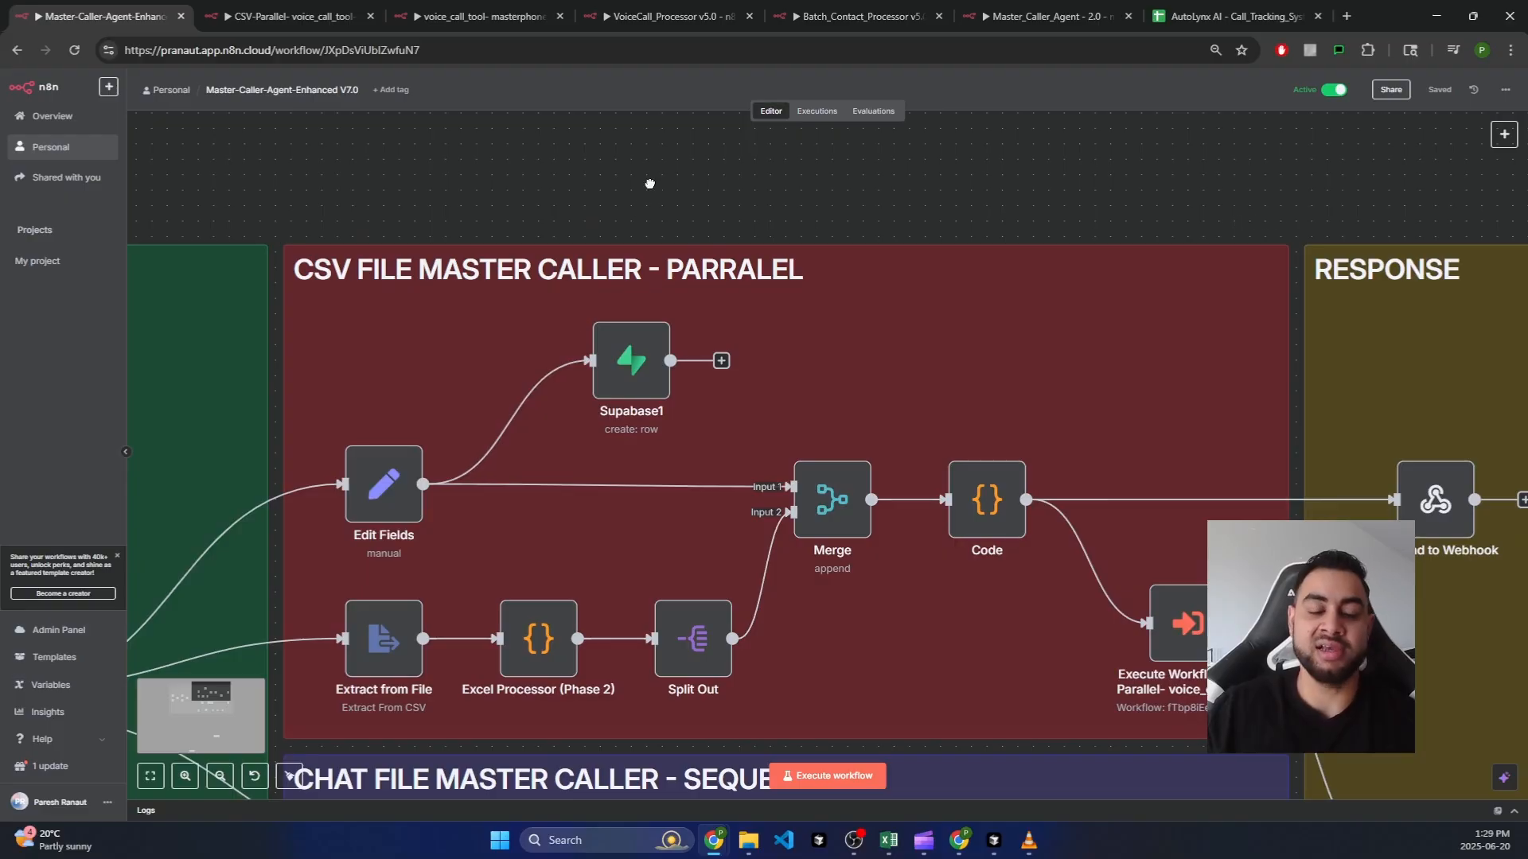
left_click_drag(649, 184, 678, 153)
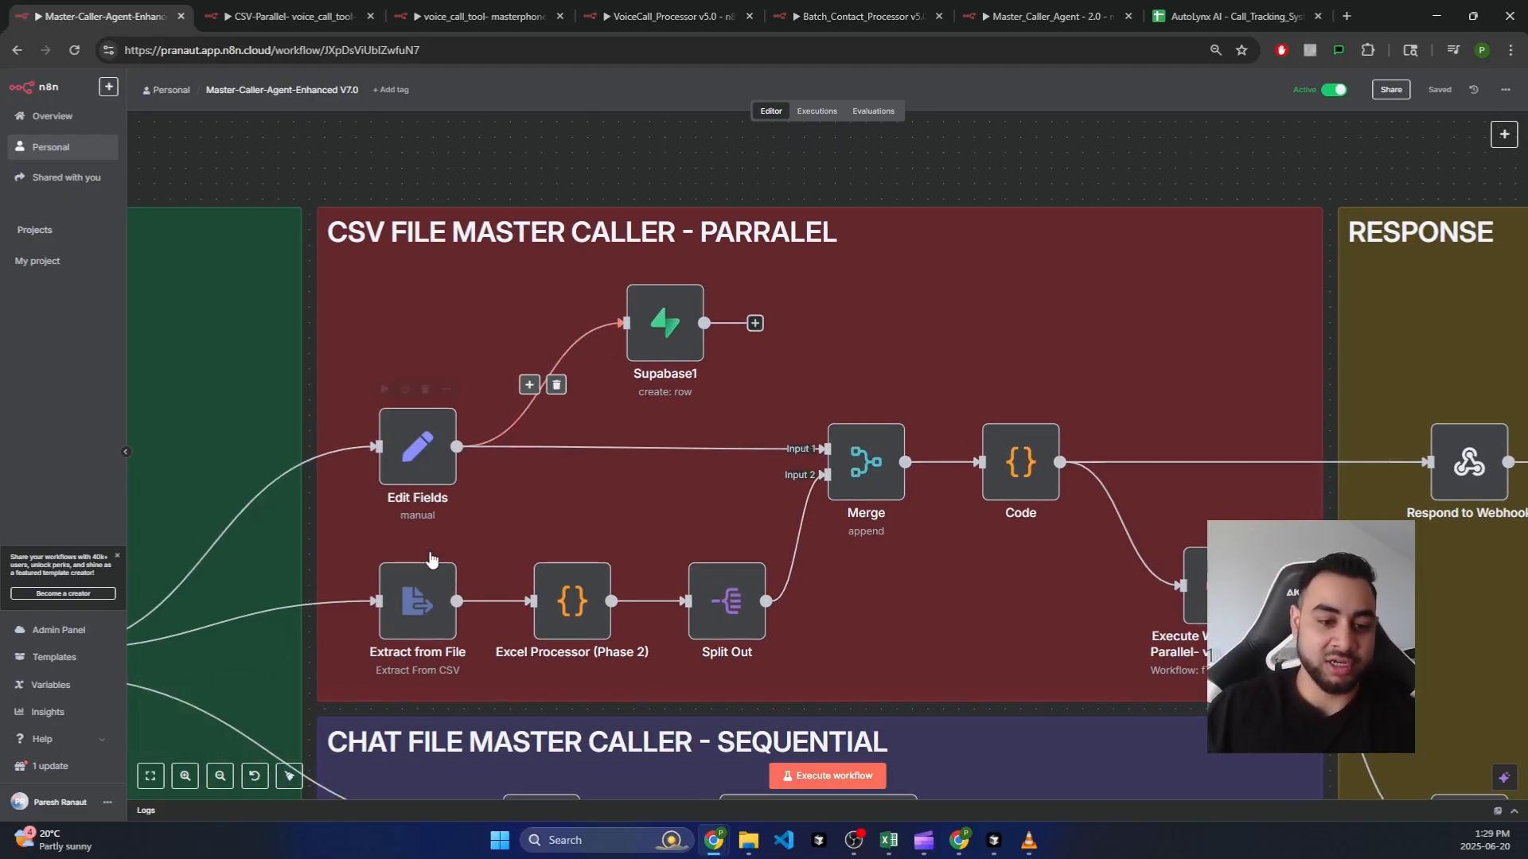
Step: Select the Edit Fields and Supabase1 nodes in the CSV section
left_click(419, 450)
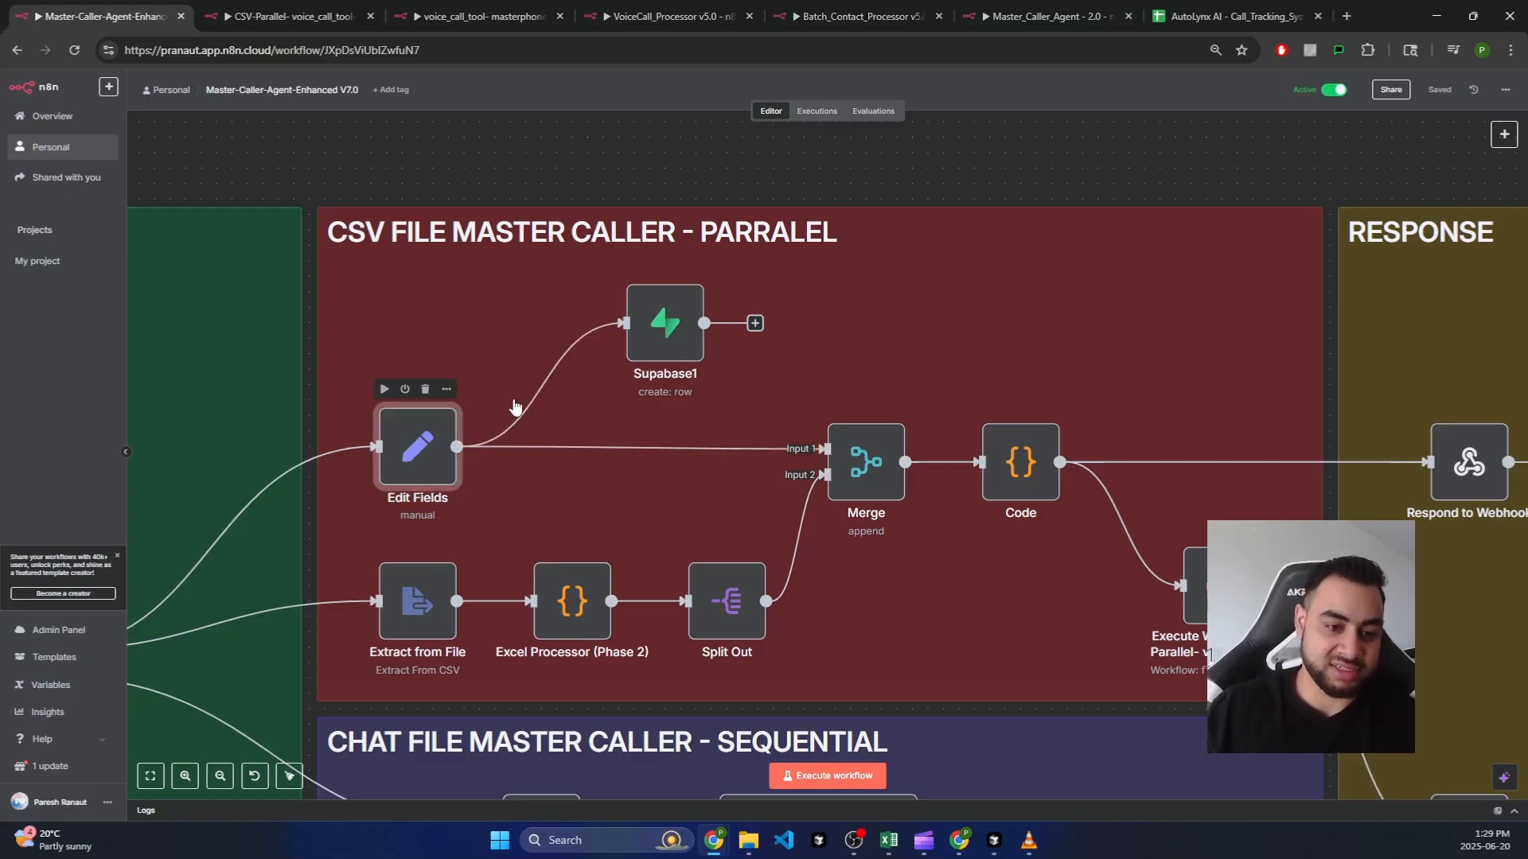
left_click(690, 330)
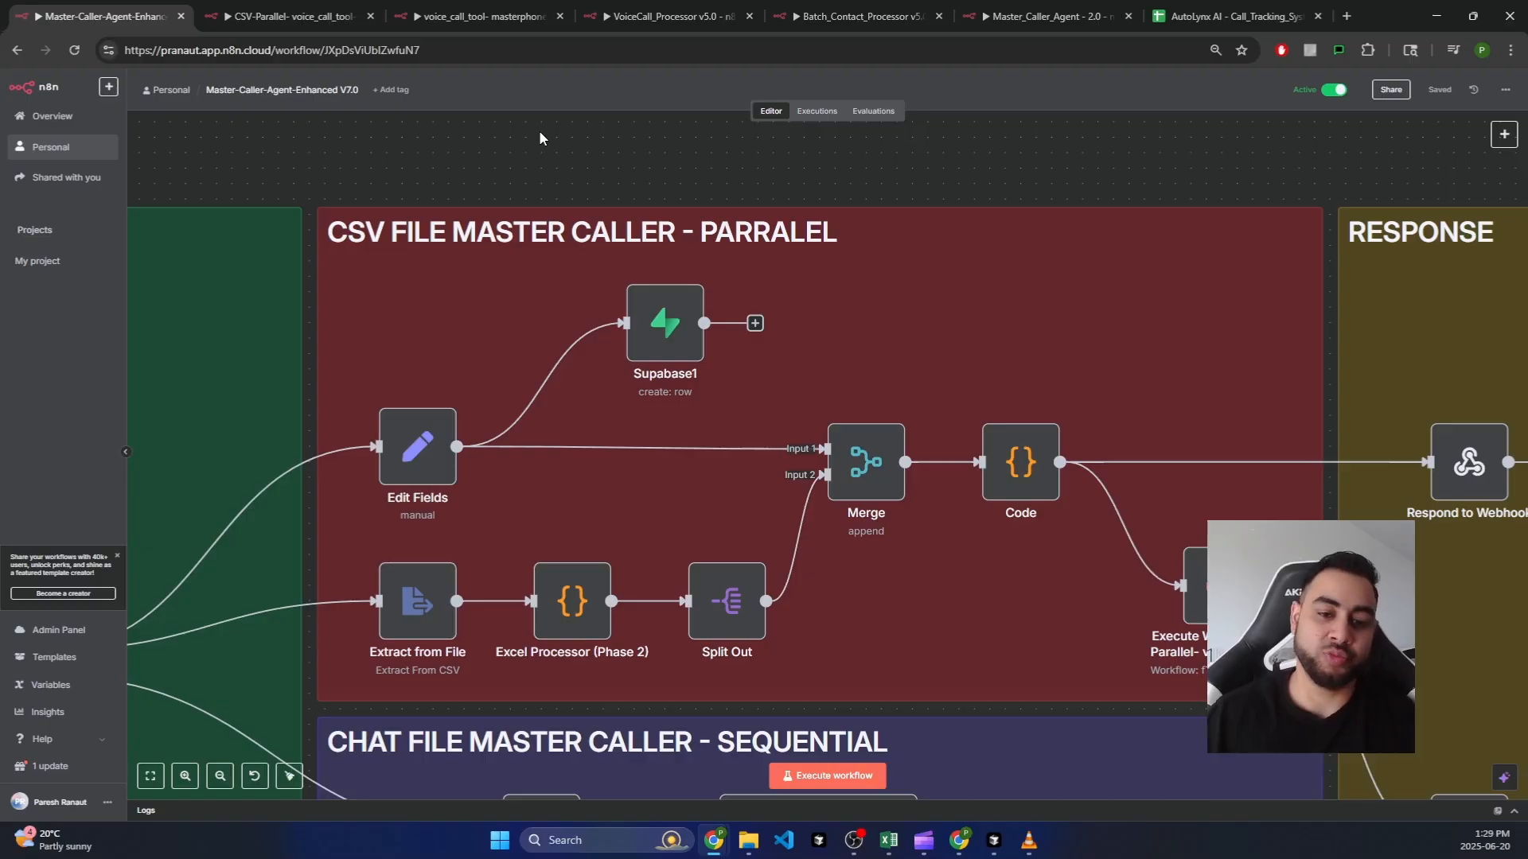
scroll(805, 220, "down", 2)
scroll(805, 220, "down", 1)
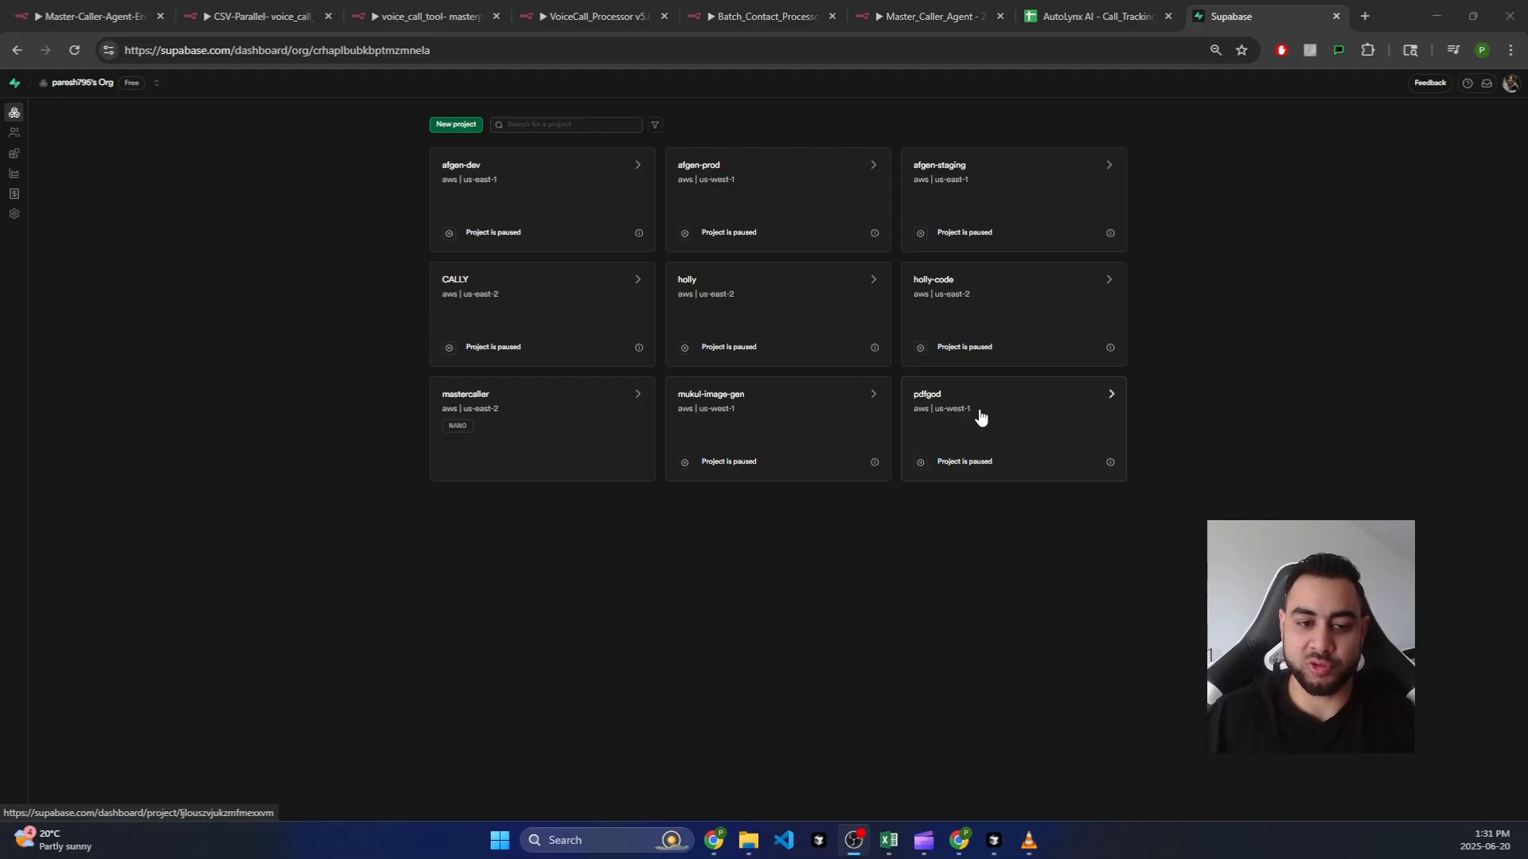
Step: Open the mastercaller project's SQL Editor
left_click(519, 411)
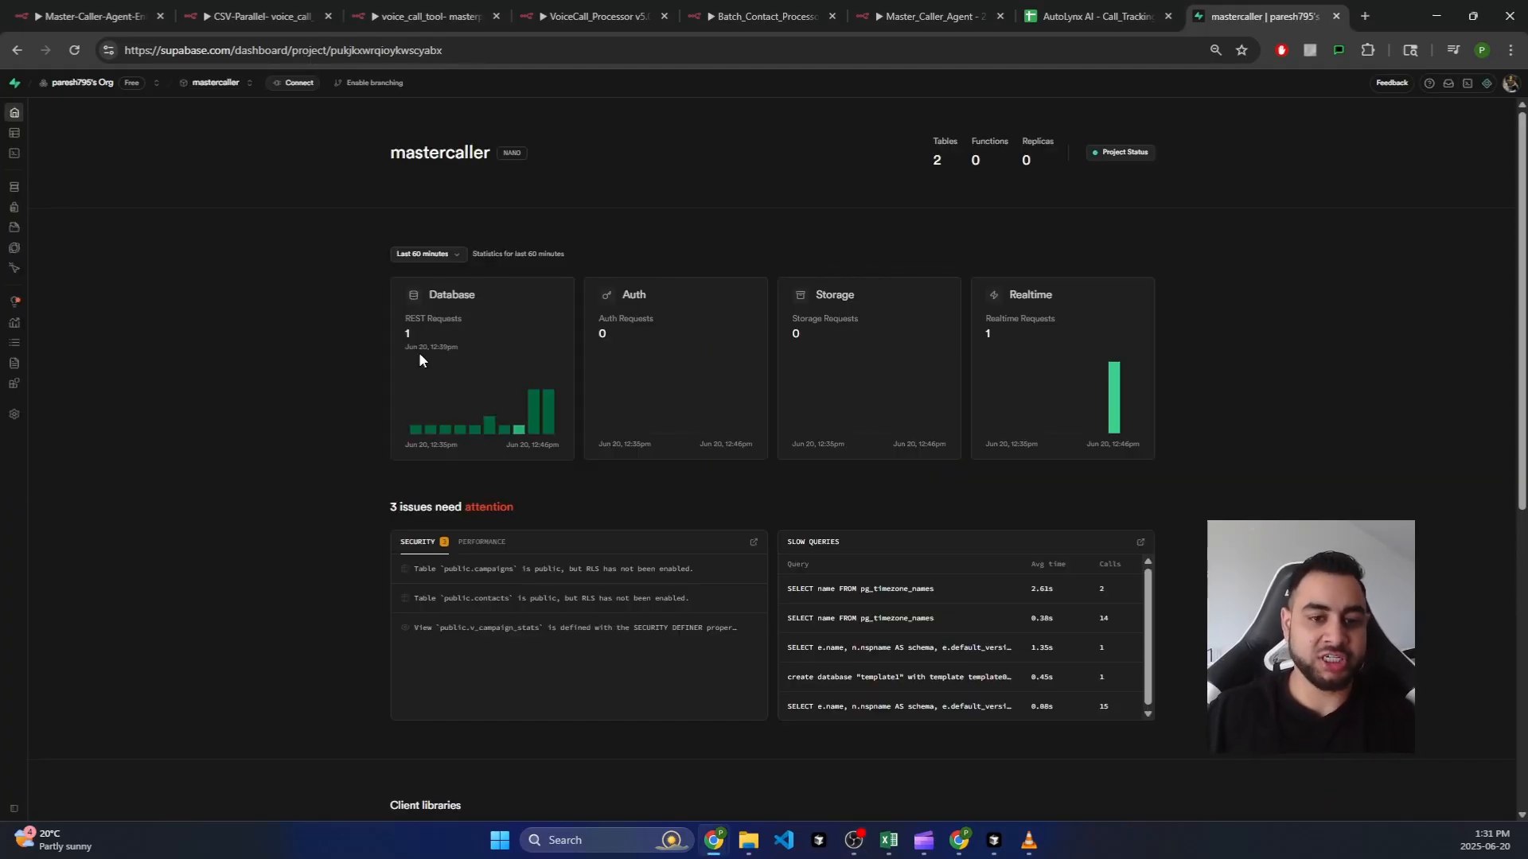
mouse_move(36, 135)
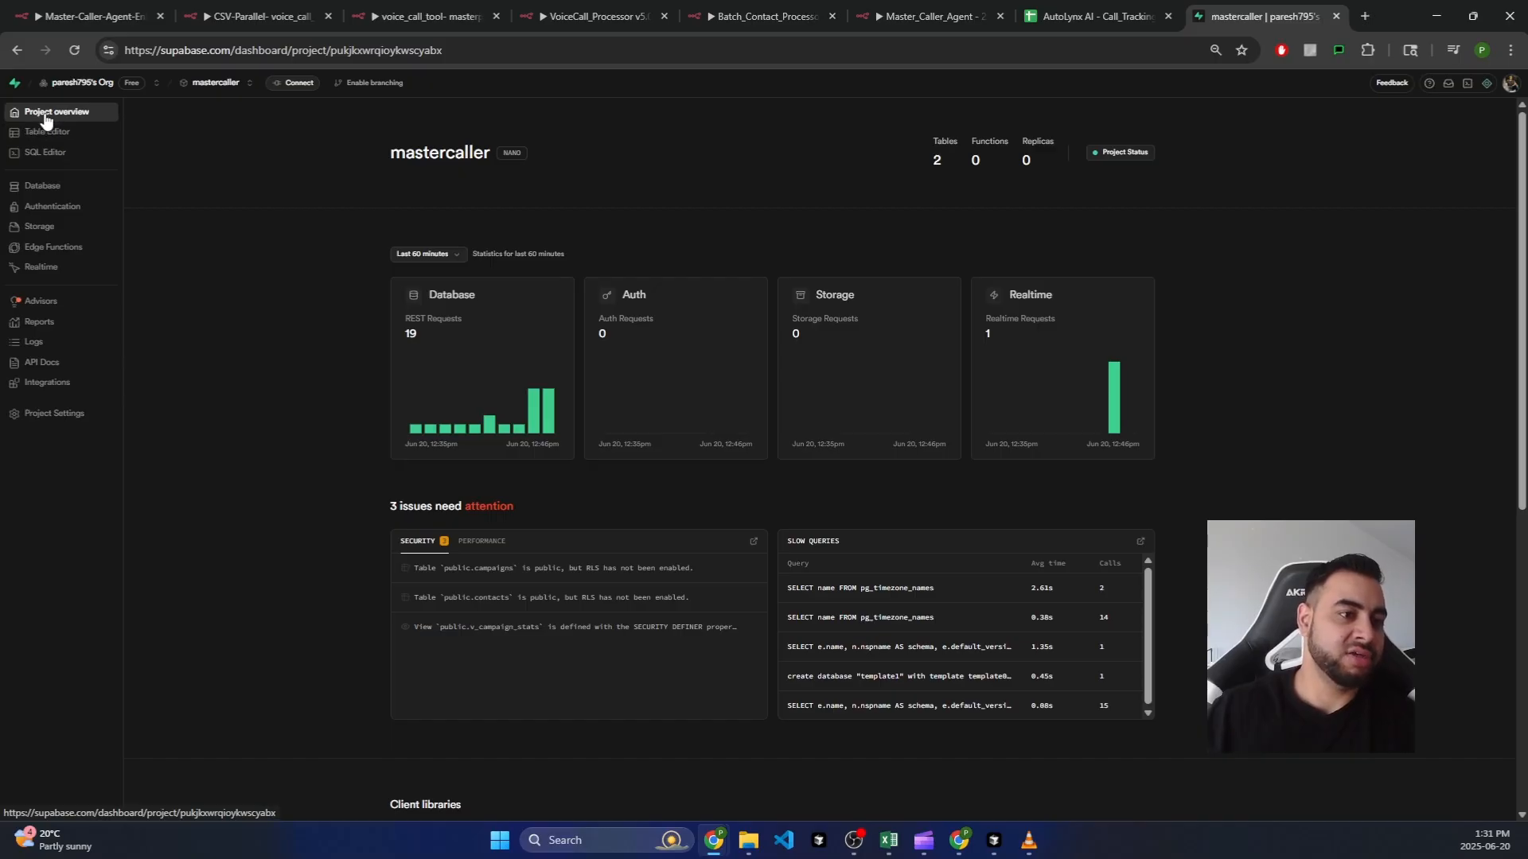
left_click(49, 157)
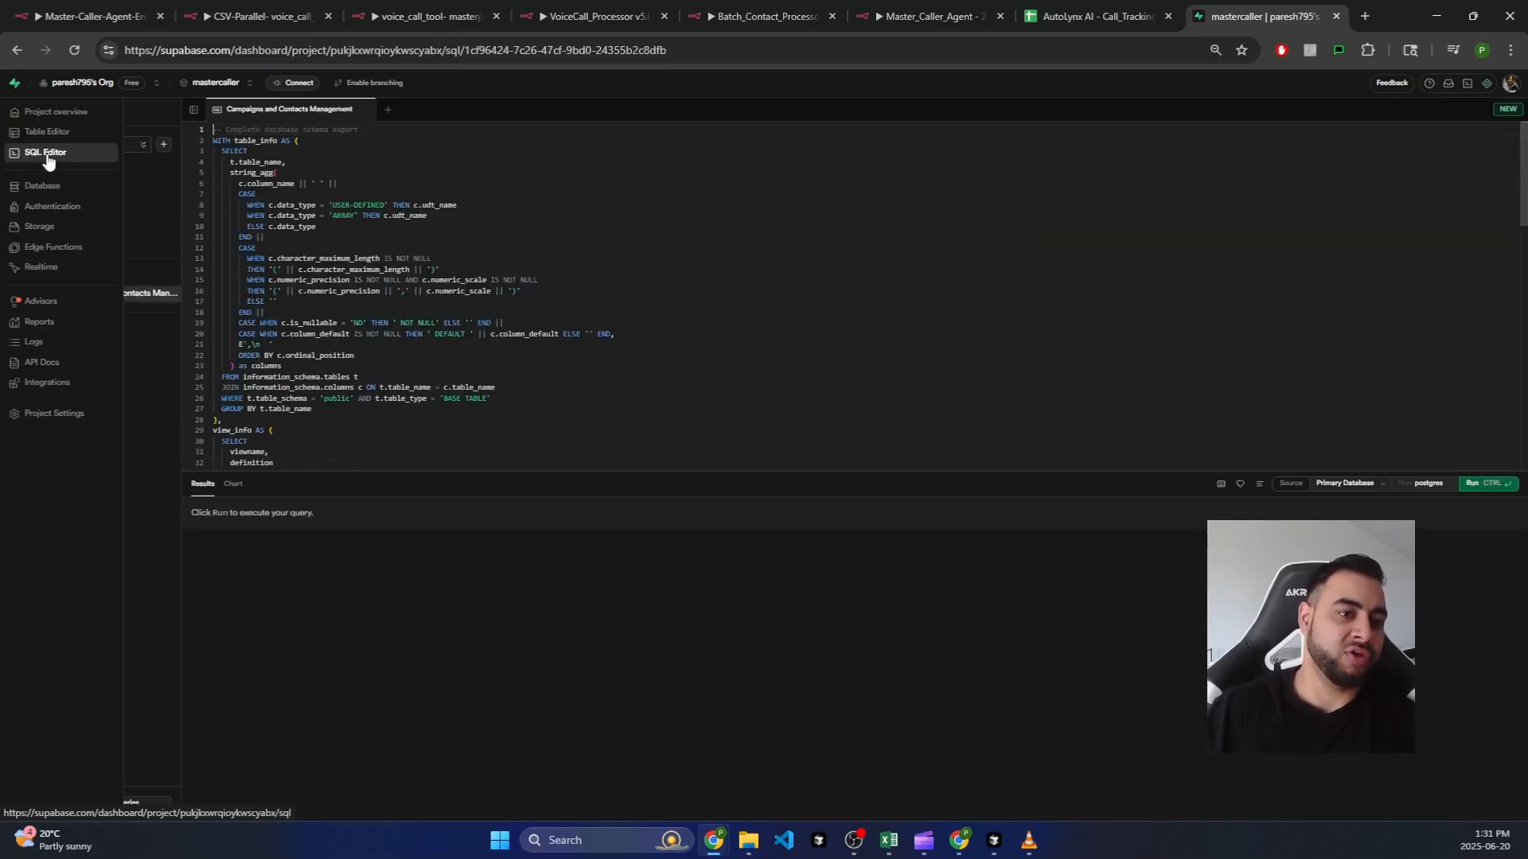
Step: Replace the saved Campaigns and Contacts Management query with the pasted schema export SQL
left_click(370, 186)
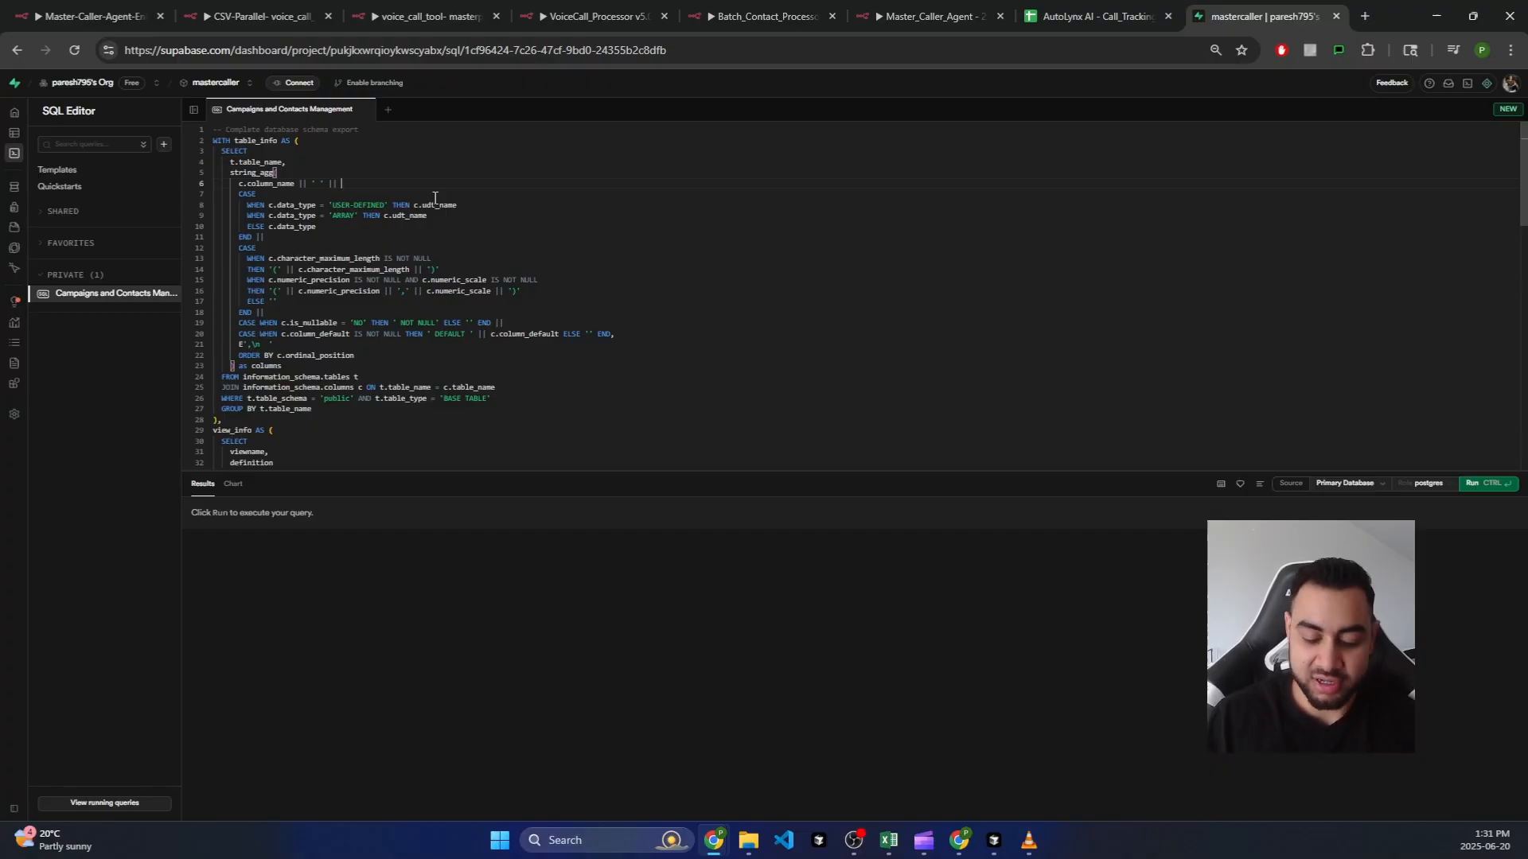
key("ctrl+a")
key("BackSpace")
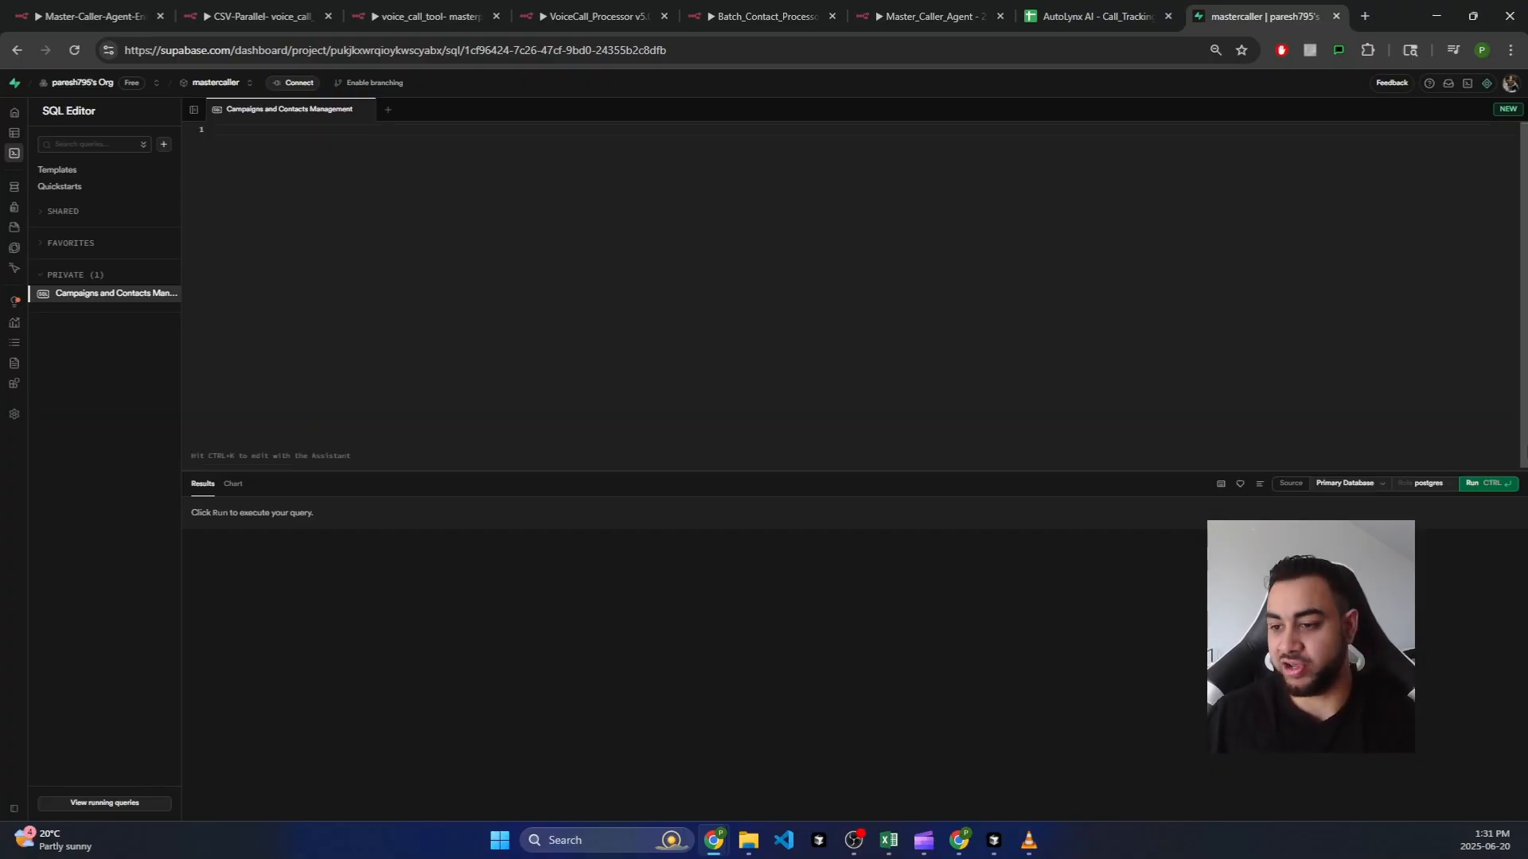
key("ctrl+v")
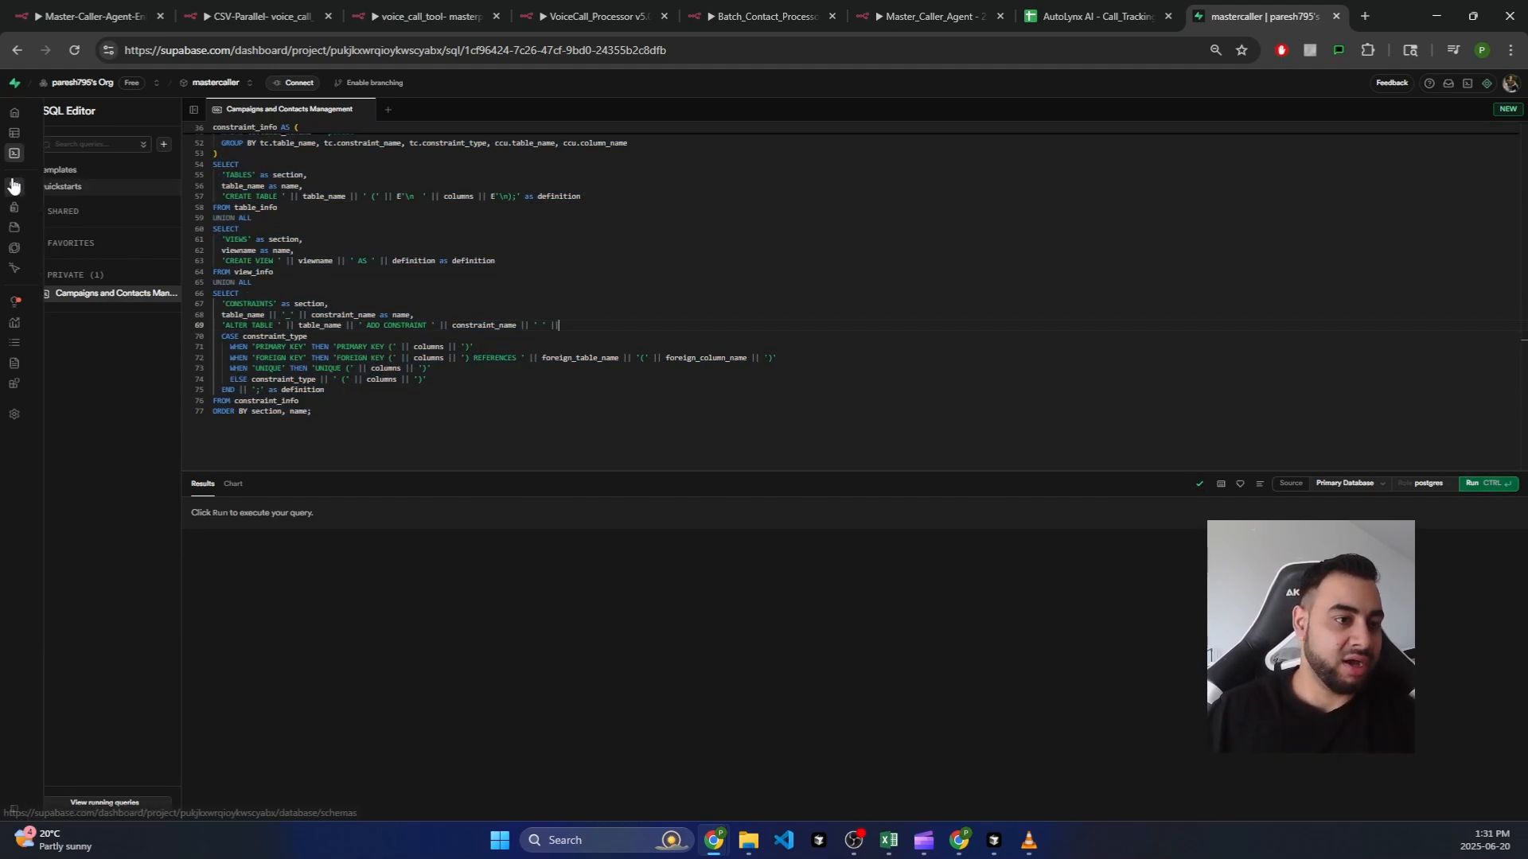
Step: View the campaigns and contacts tables in the Database Schema Visualizer, then switch to the AutoLynx dashboard
mouse_move(16, 187)
left_click(52, 133)
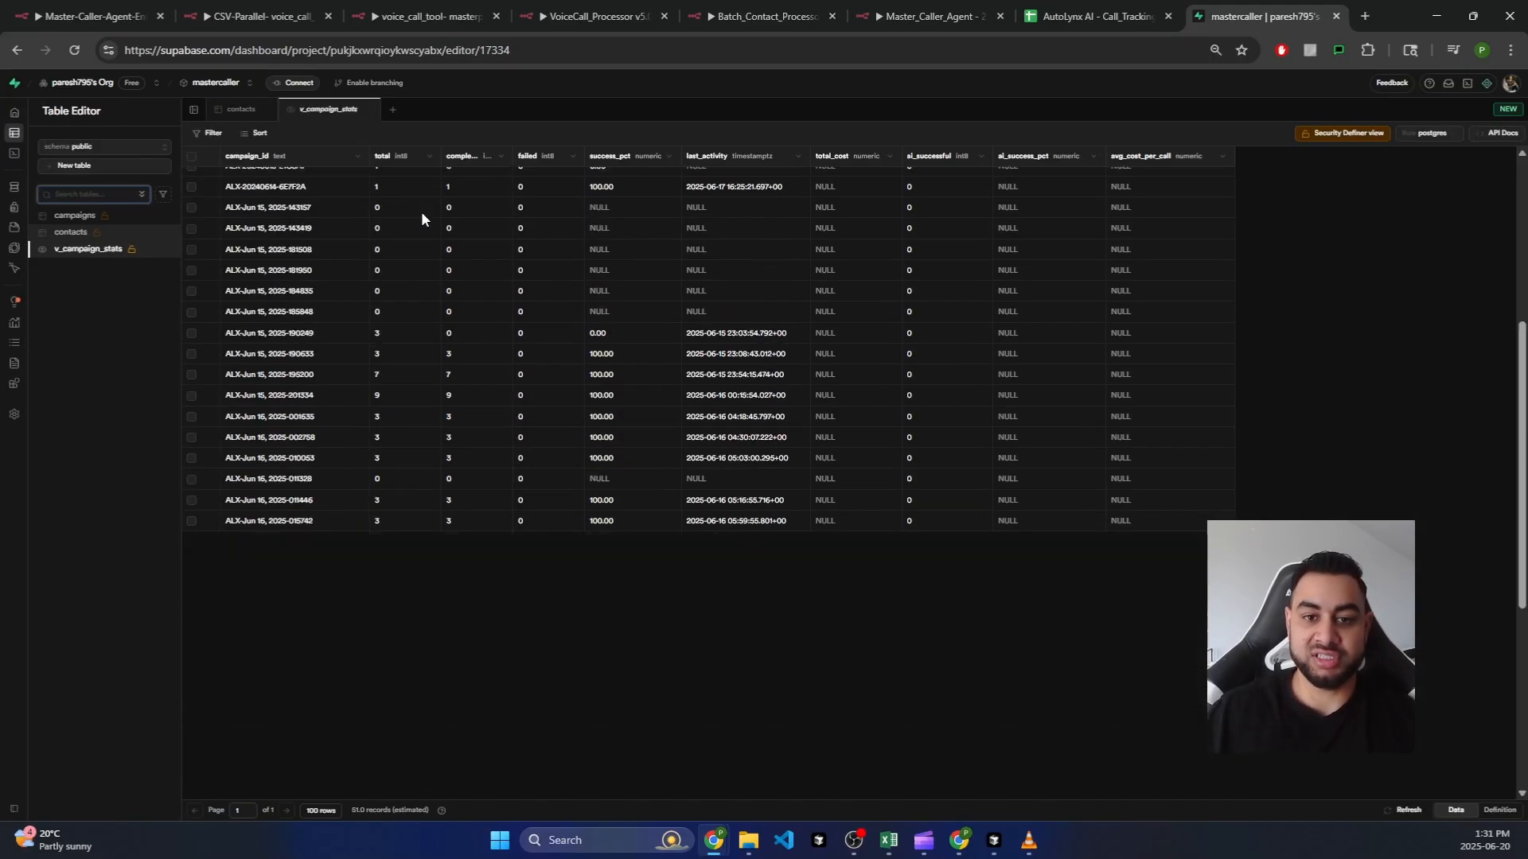
scroll(422, 212, "down", 1)
left_click(28, 188)
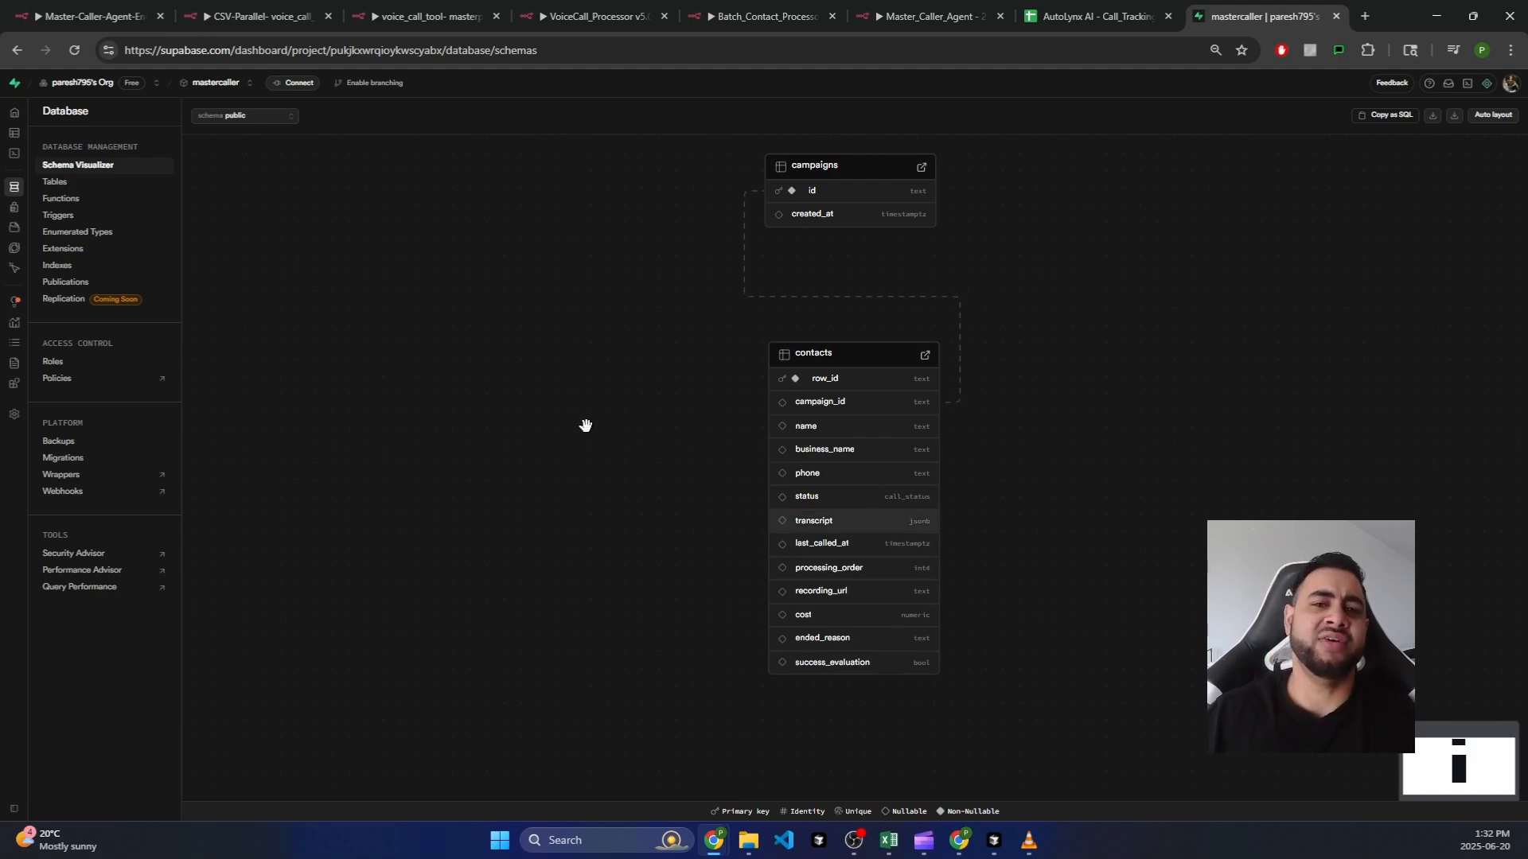
left_click_drag(1398, 186, 1395, 179)
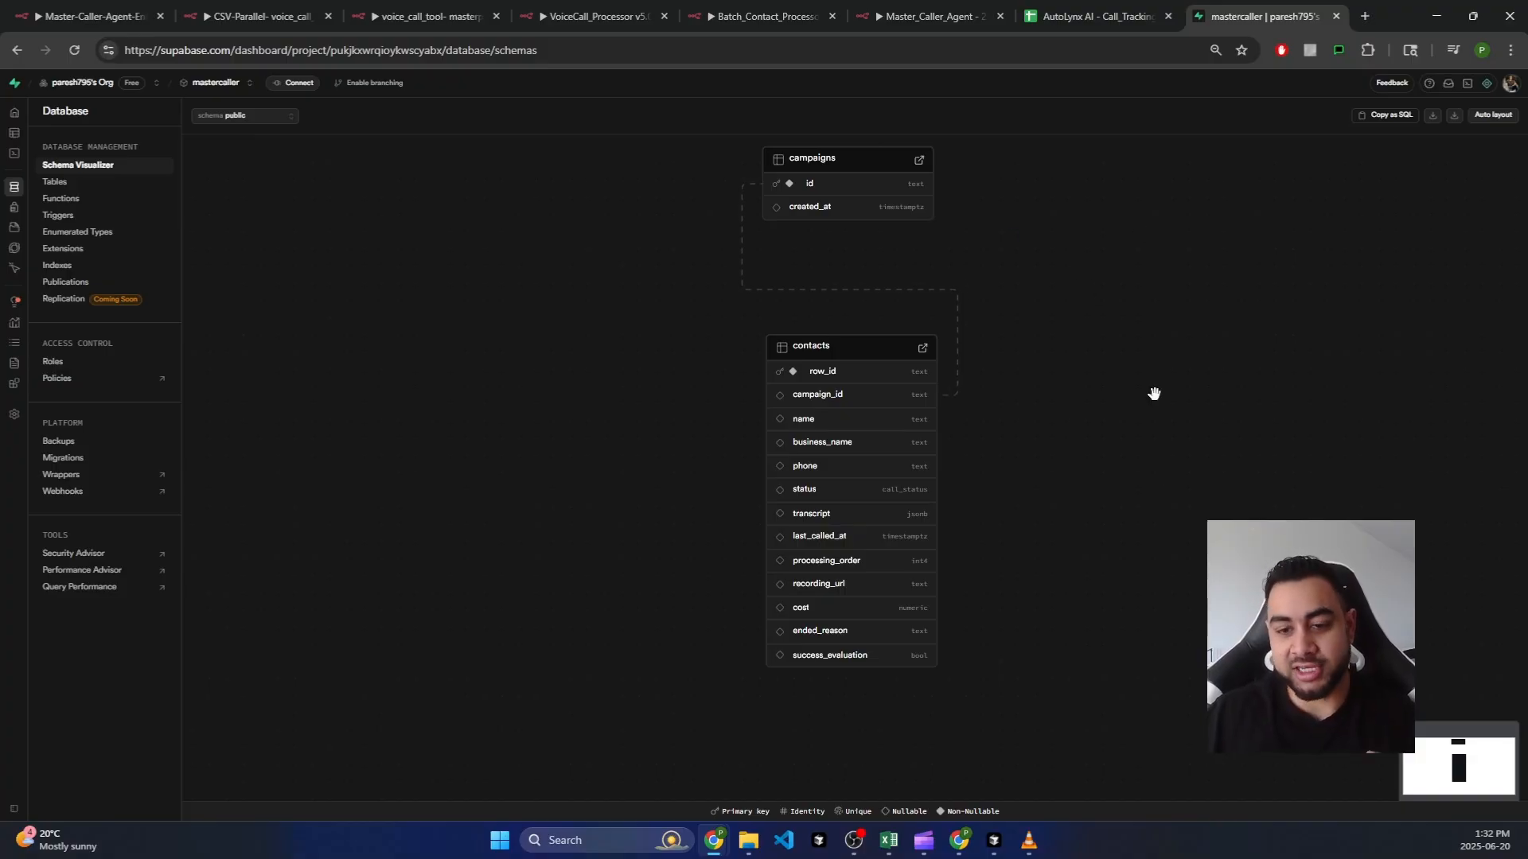
left_click(712, 842)
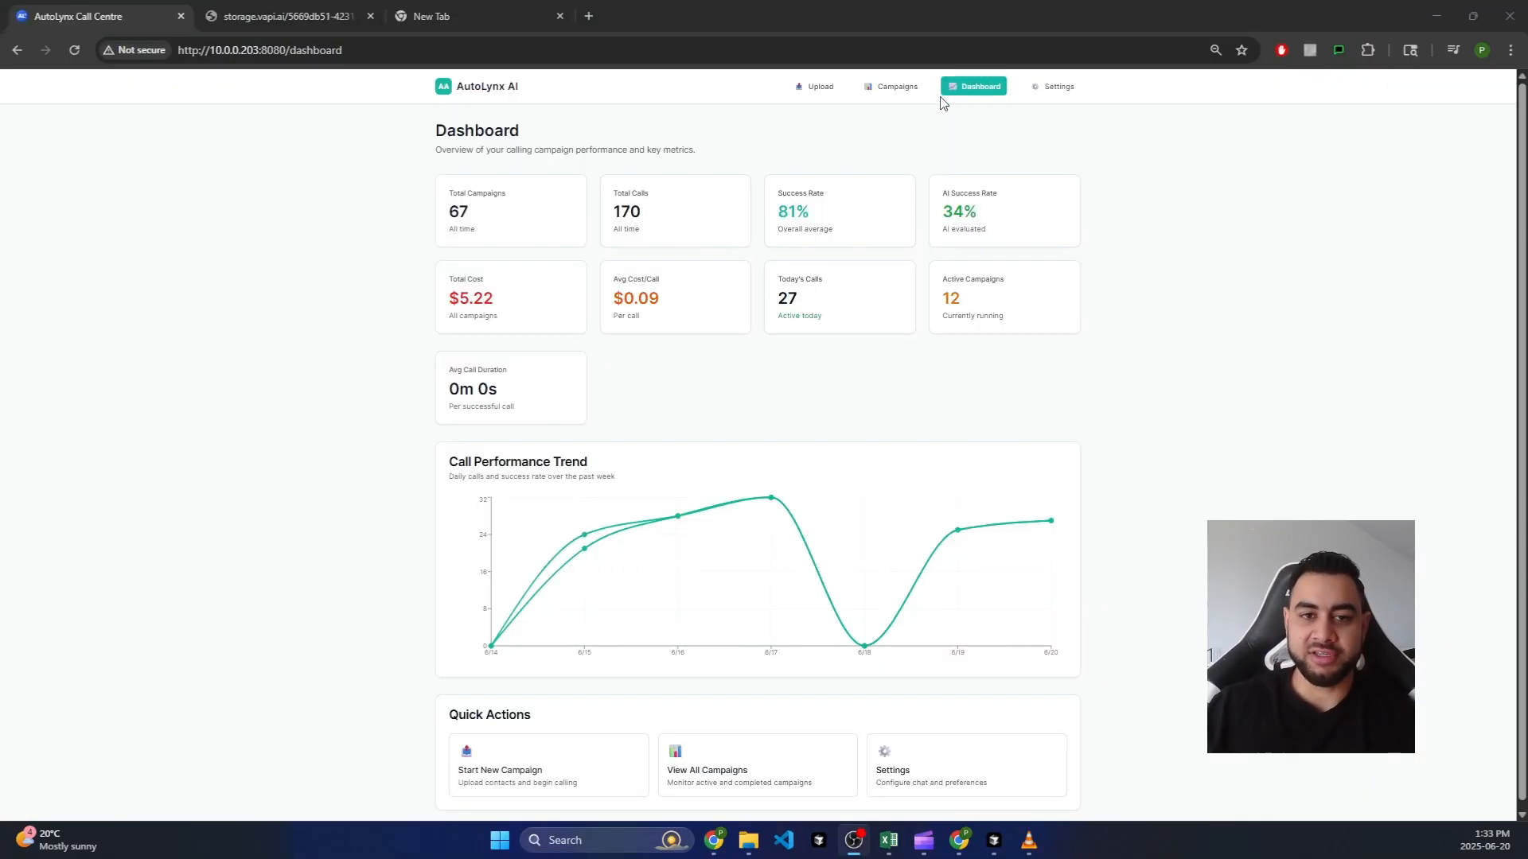
left_click(891, 96)
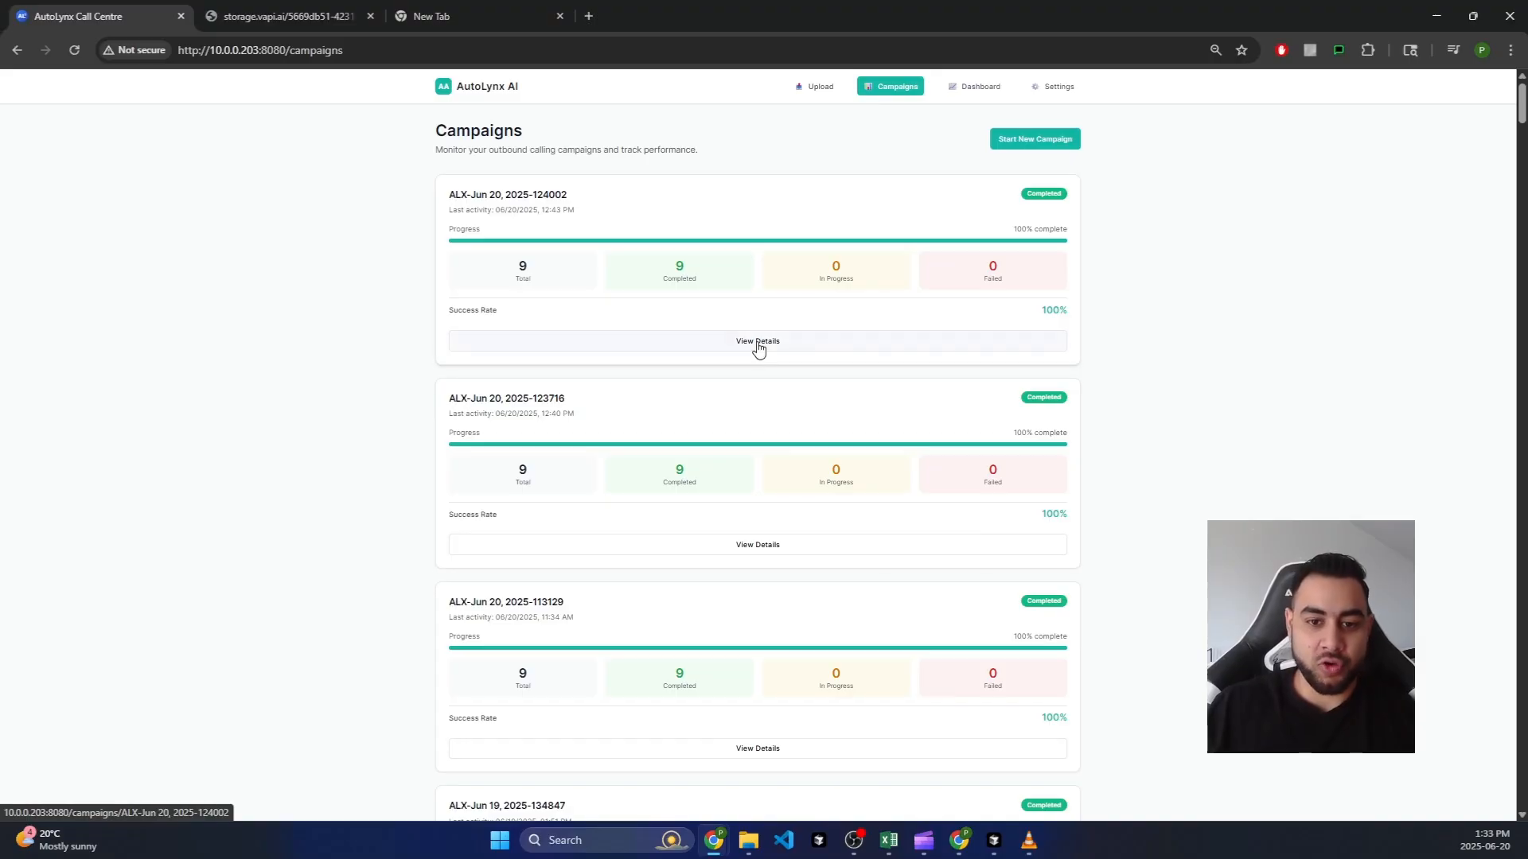
left_click(757, 342)
scroll(942, 535, "down", 2)
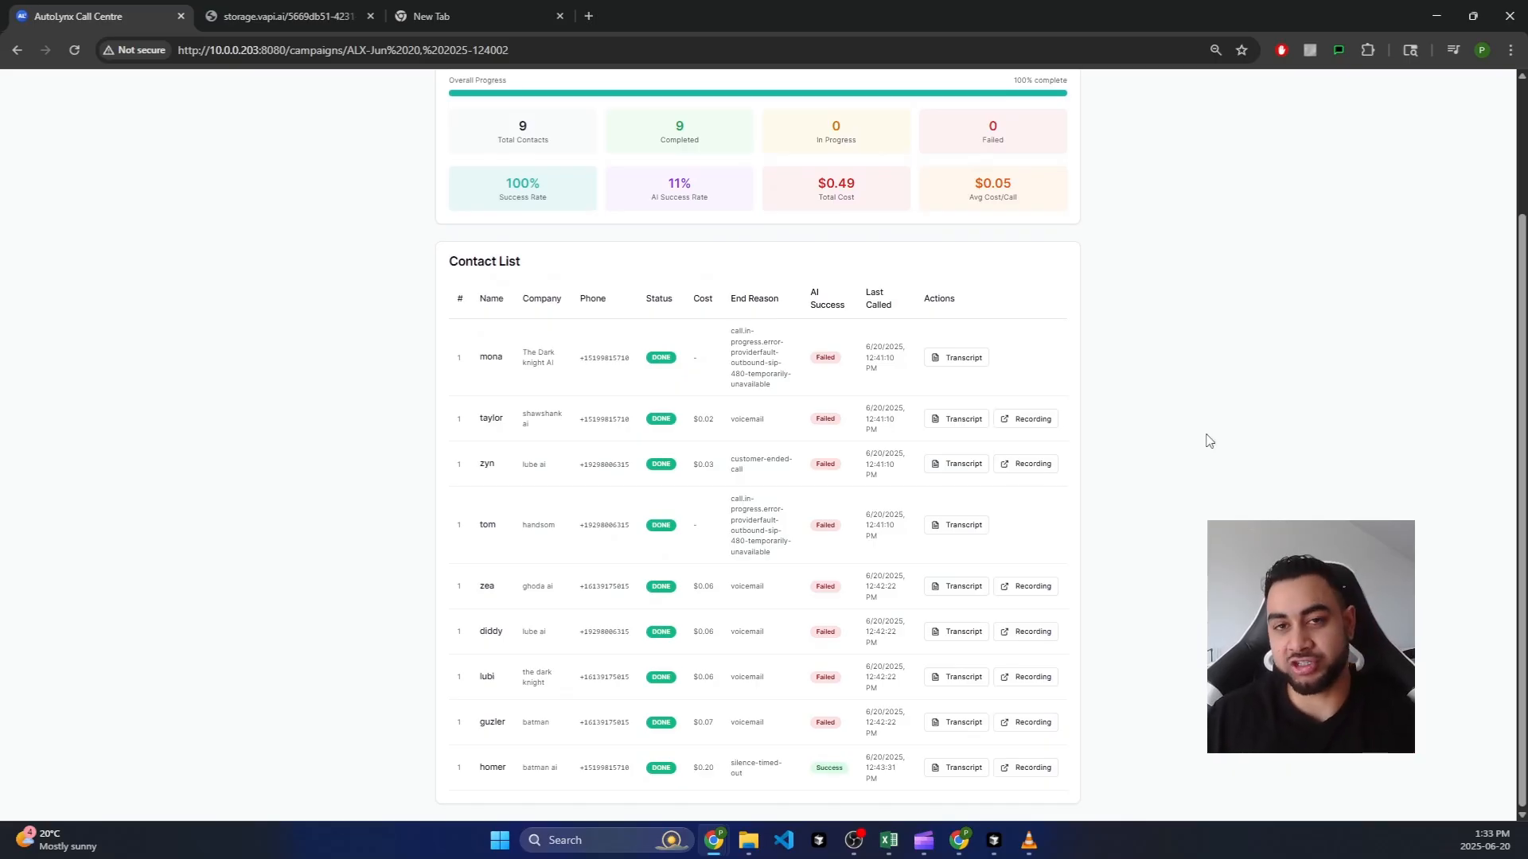
scroll(649, 243, "up", 1)
scroll(777, 167, "down", 1)
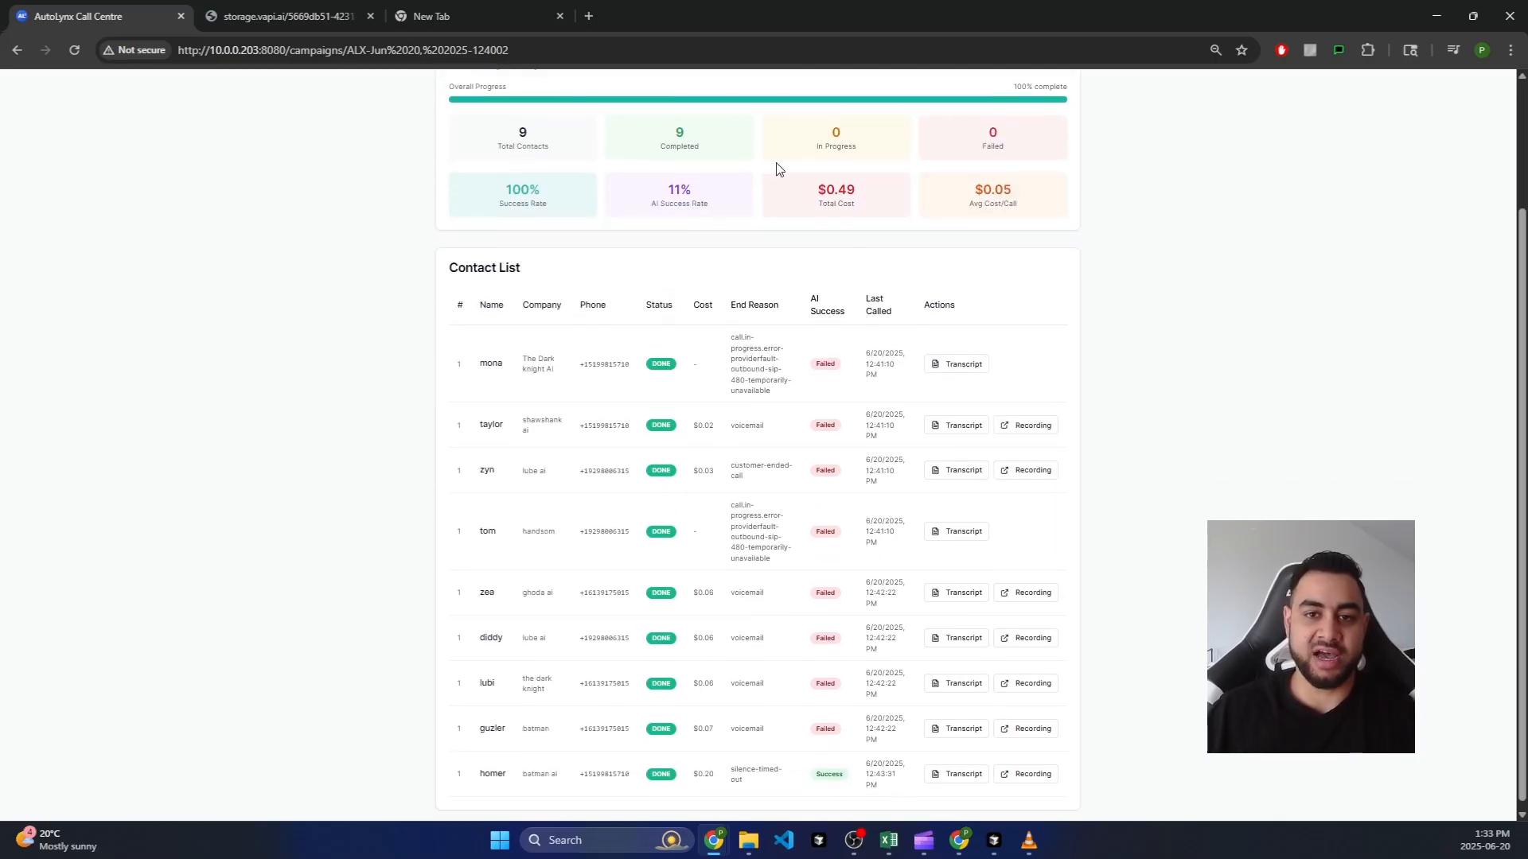
scroll(784, 194, "up", 2)
scroll(737, 200, "down", 1)
scroll(737, 200, "up", 1)
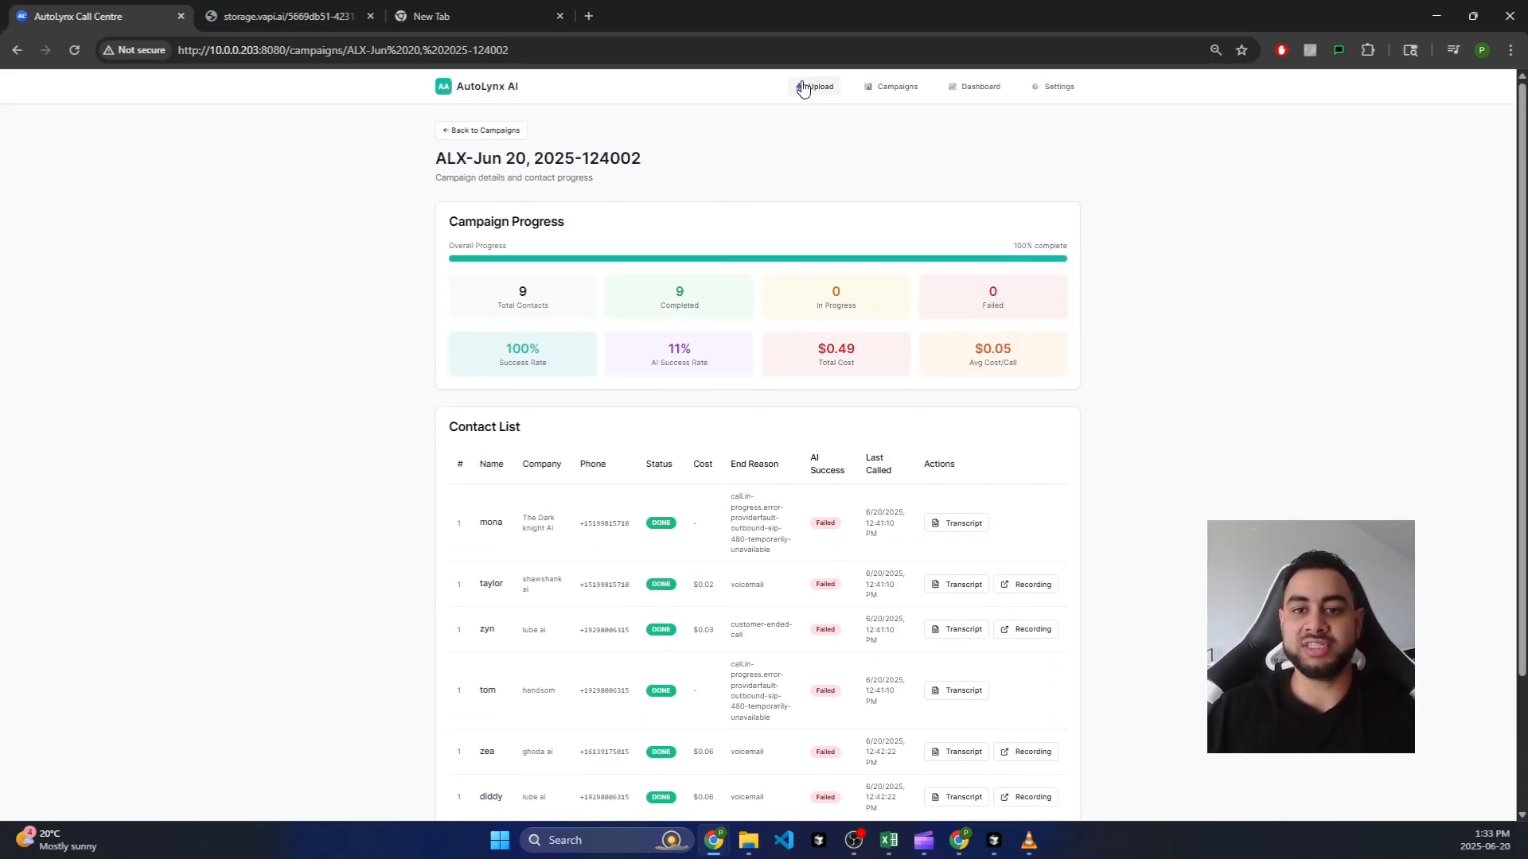
Step: Reset the AI chat history on the Upload Contacts page, then return to n8n
left_click(811, 86)
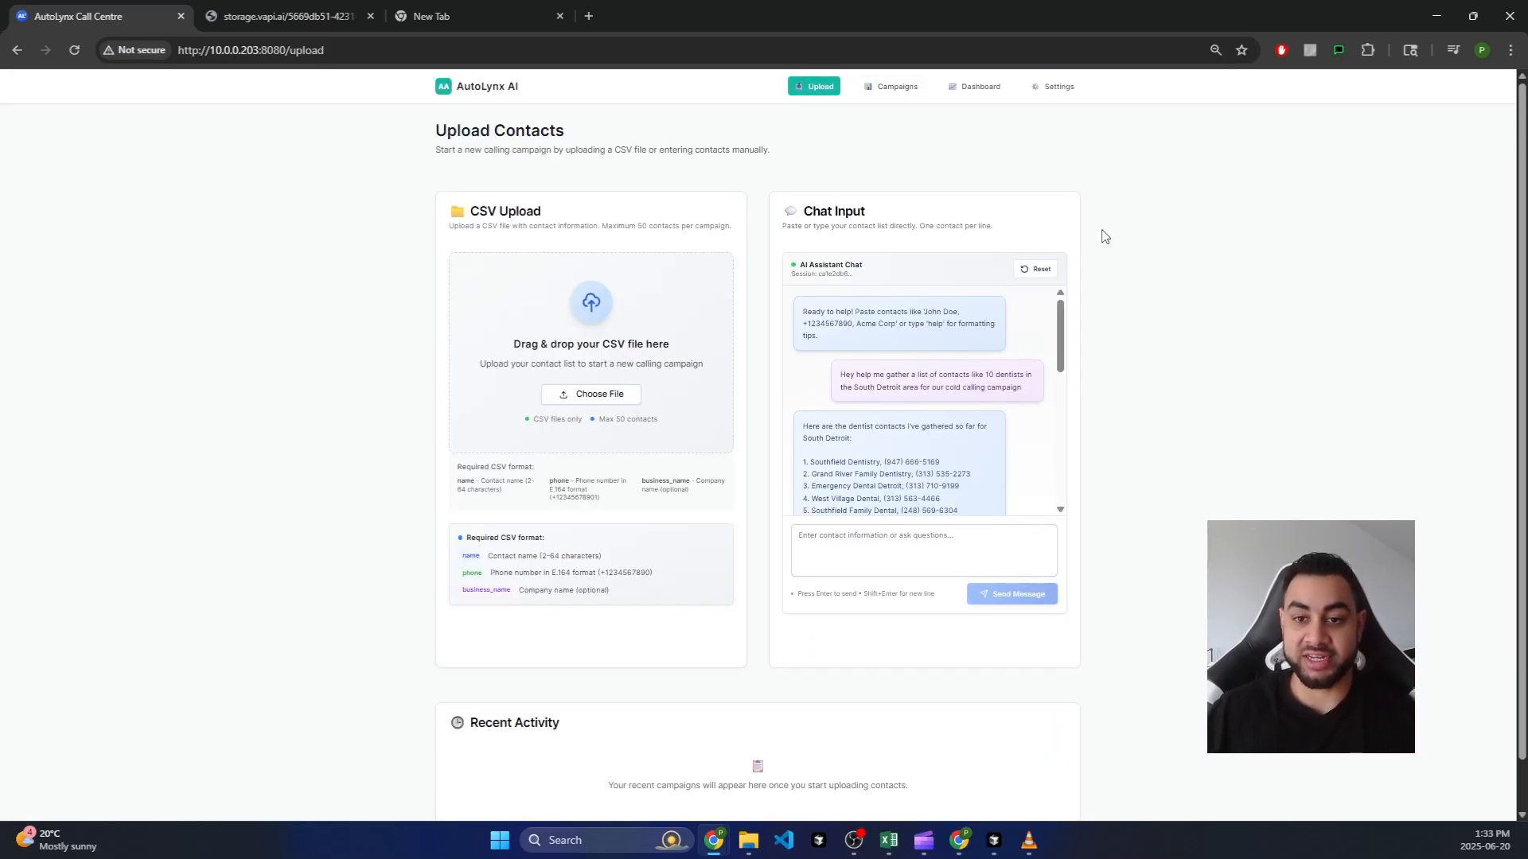
left_click(1037, 269)
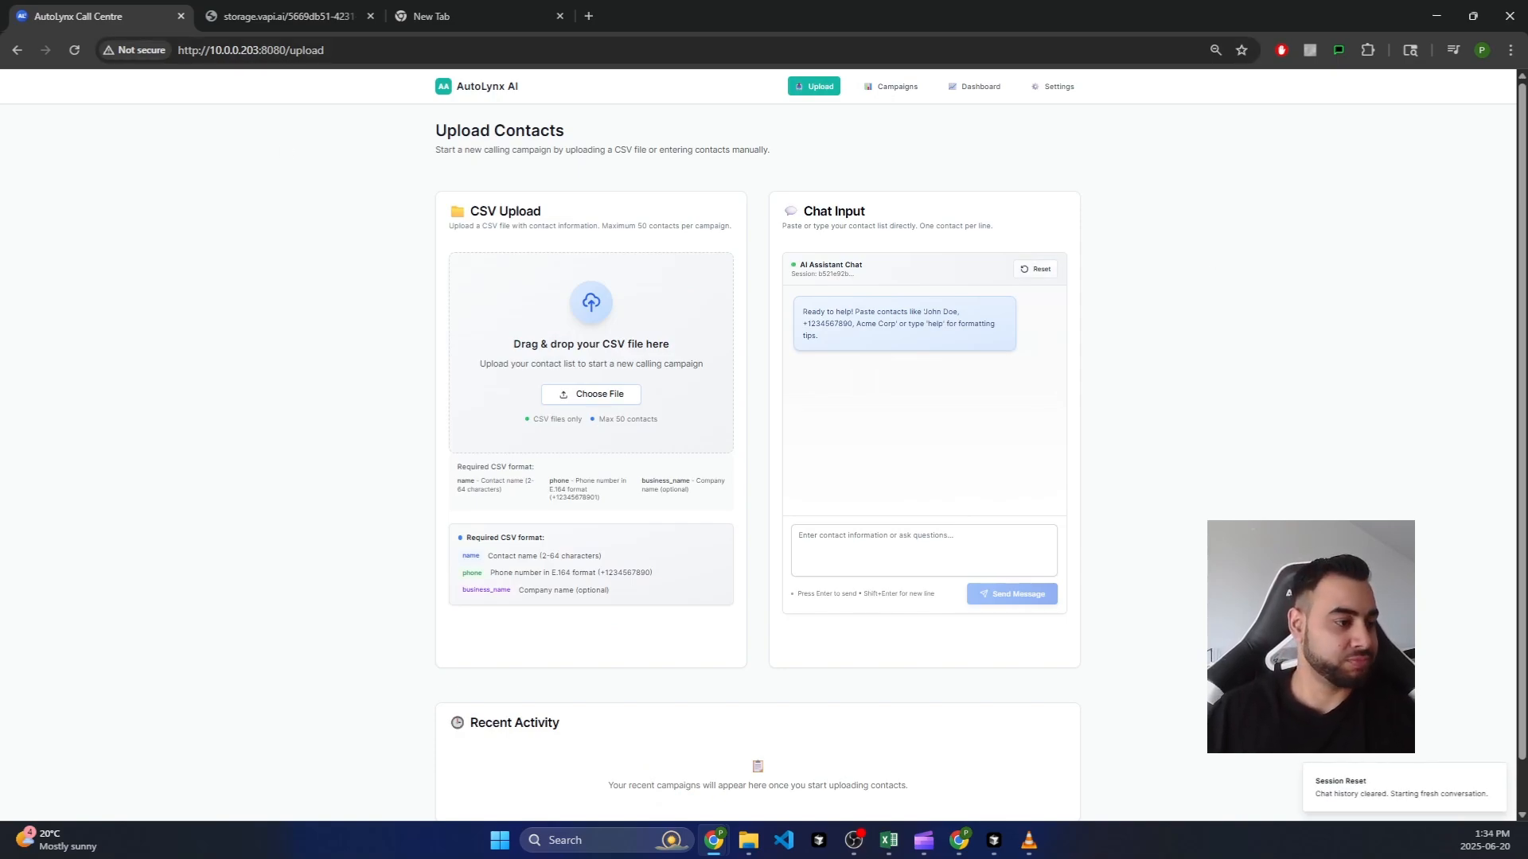
key("alt+Tab")
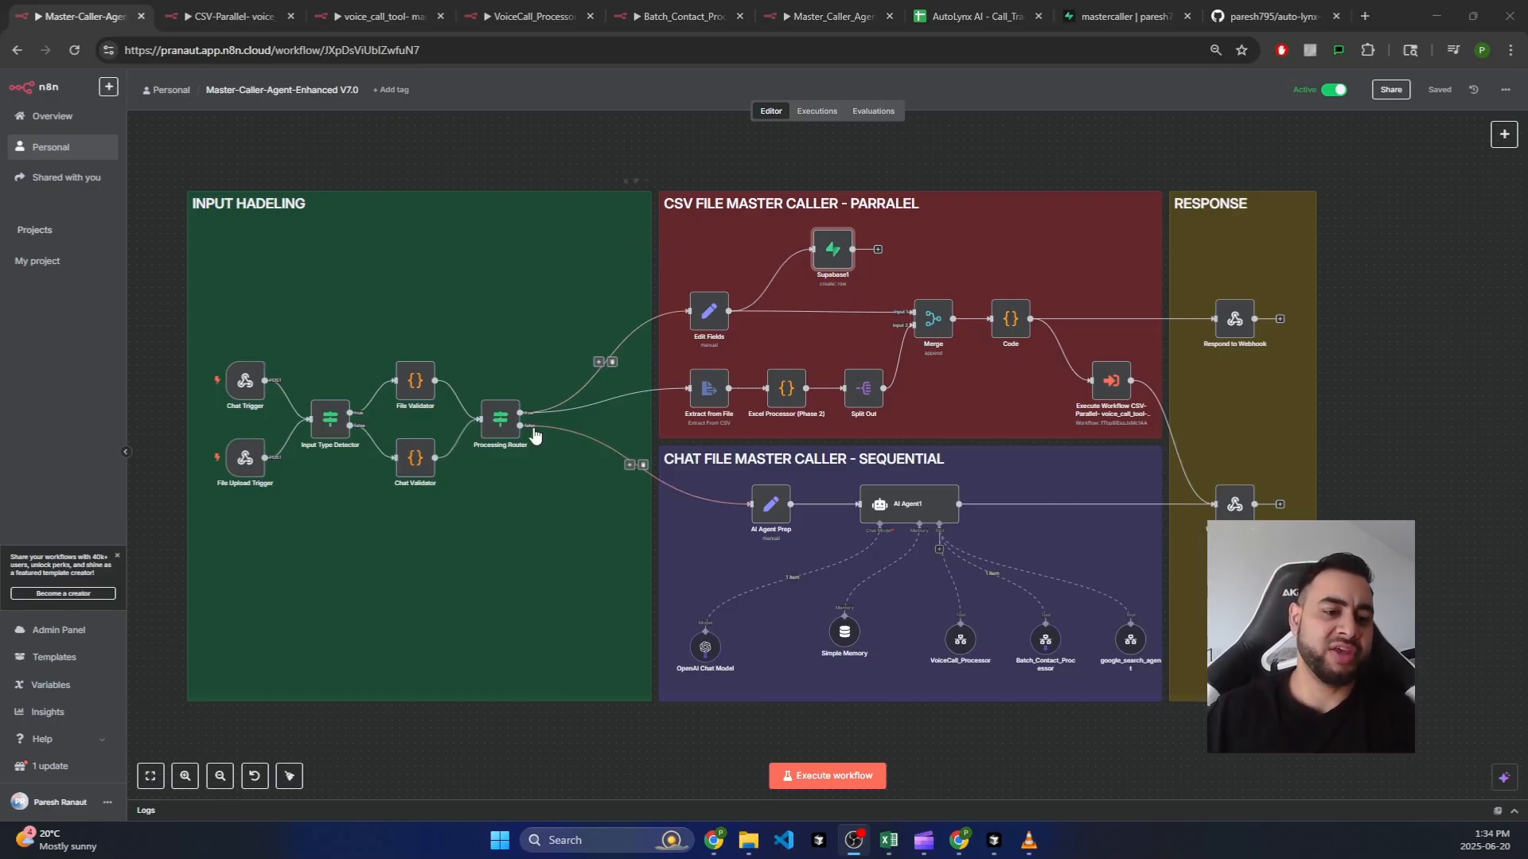
Step: Inspect the OpenAI Chat Model node's settings, then switch to the CSV-Parallel workflow
left_click(853, 171)
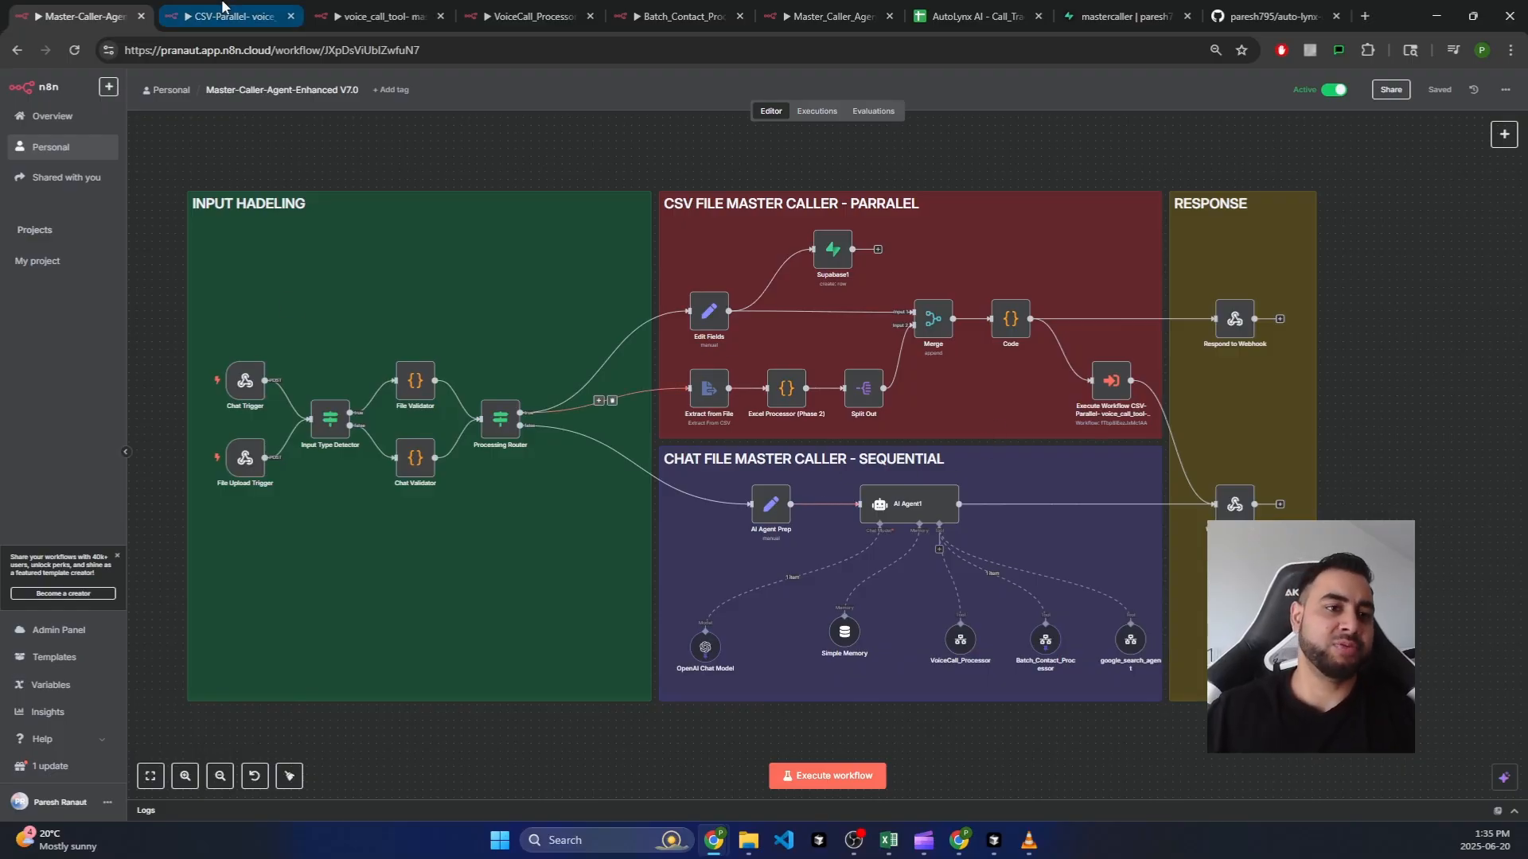
mouse_move(261, 16)
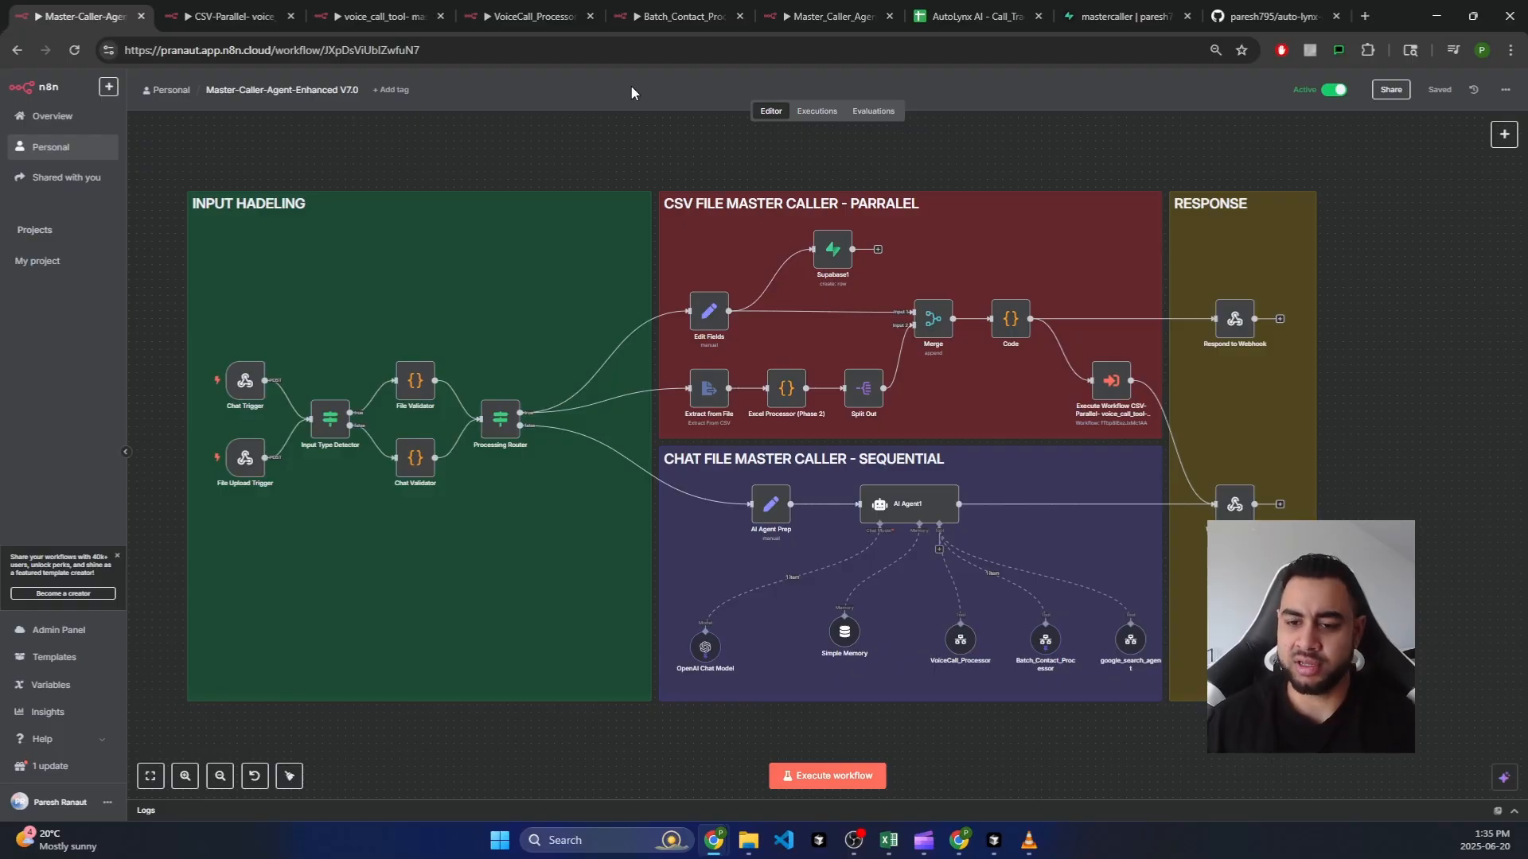
double_click(705, 647)
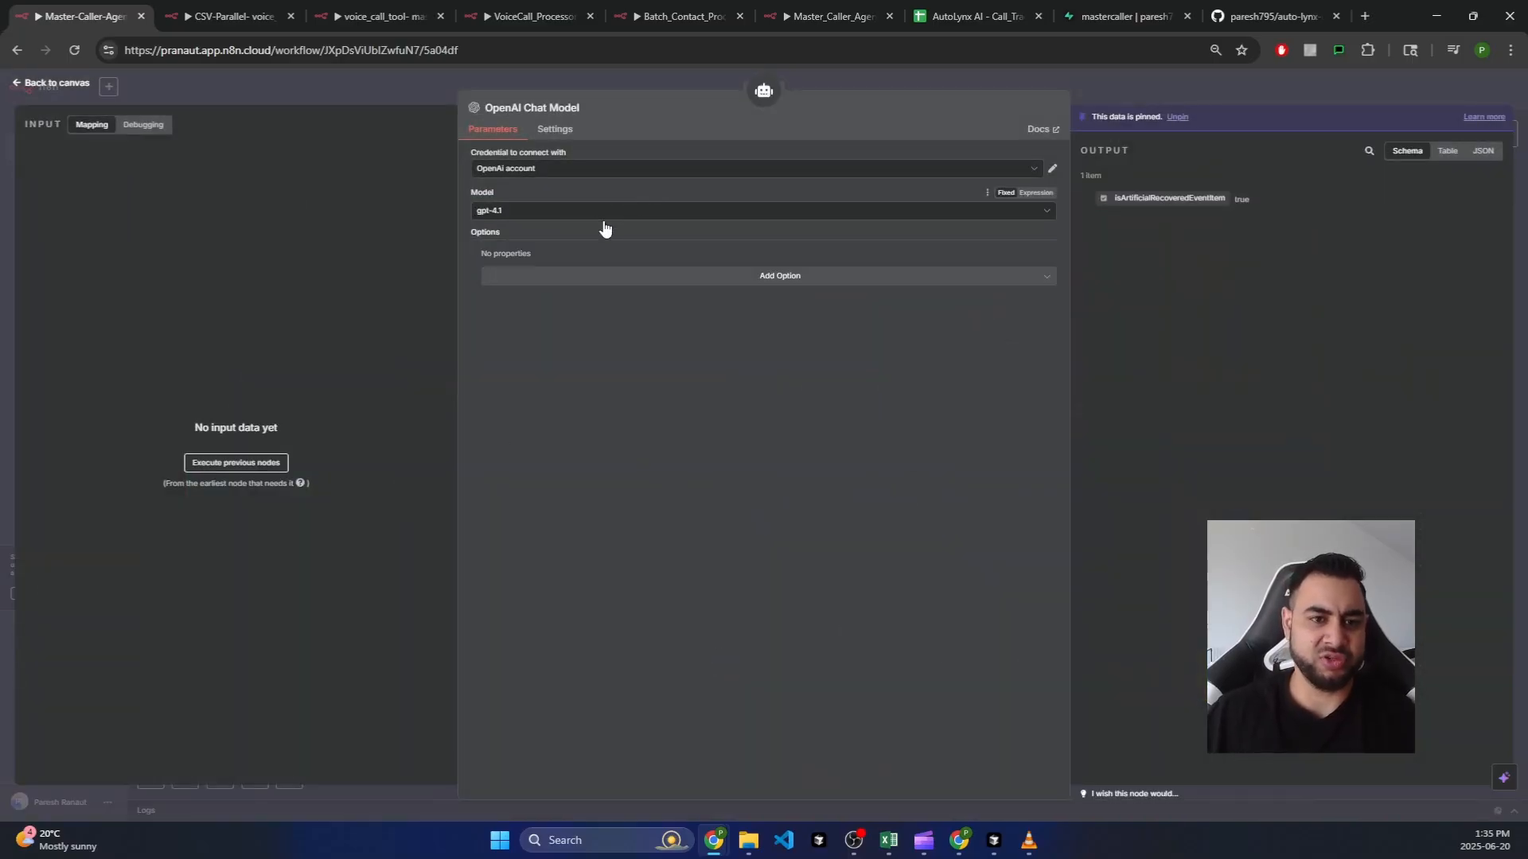
left_click(81, 87)
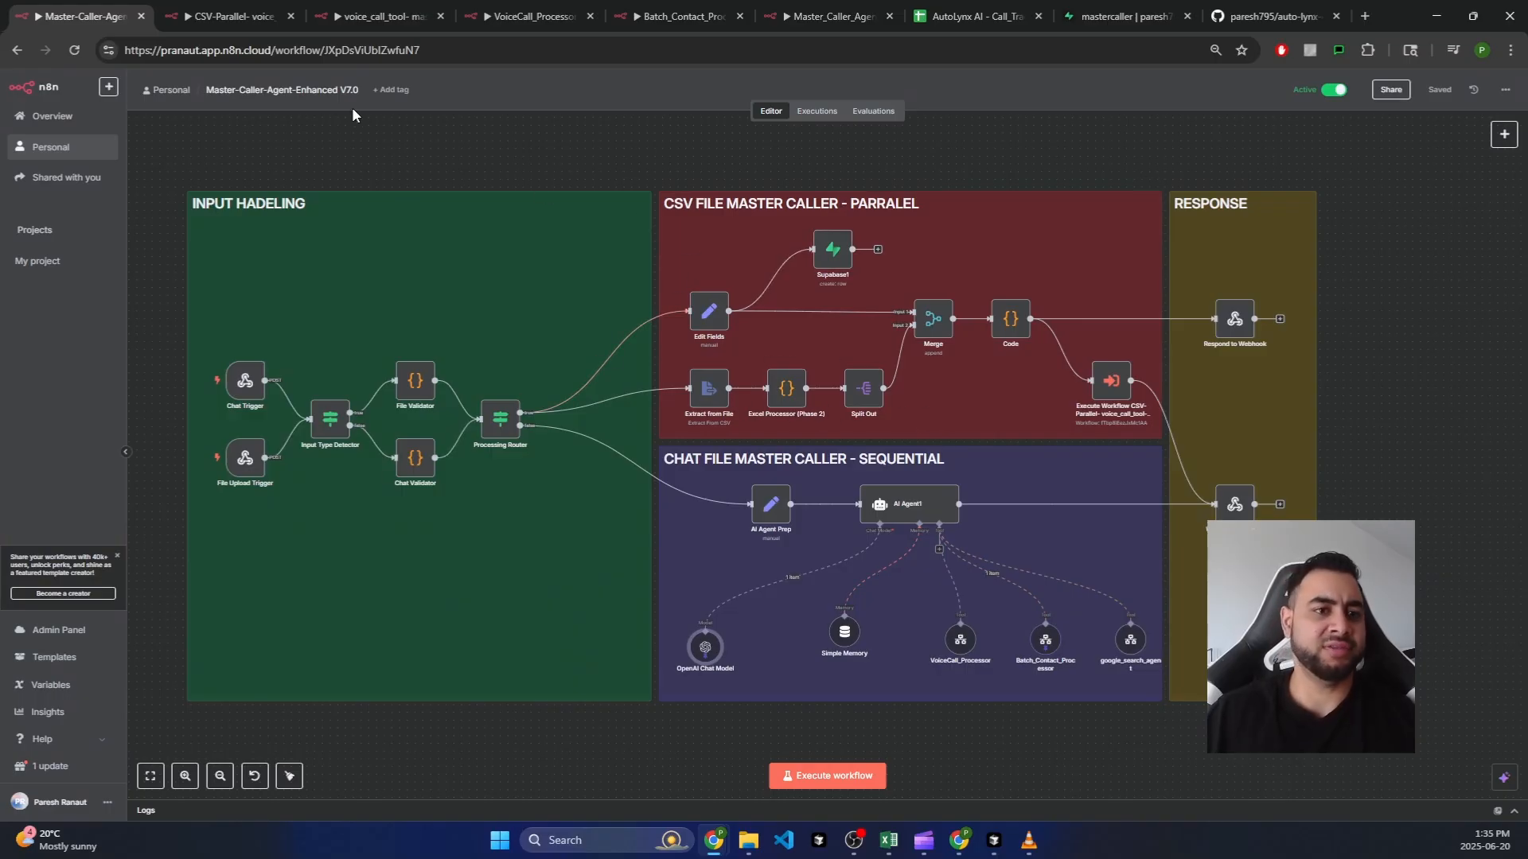
left_click(239, 16)
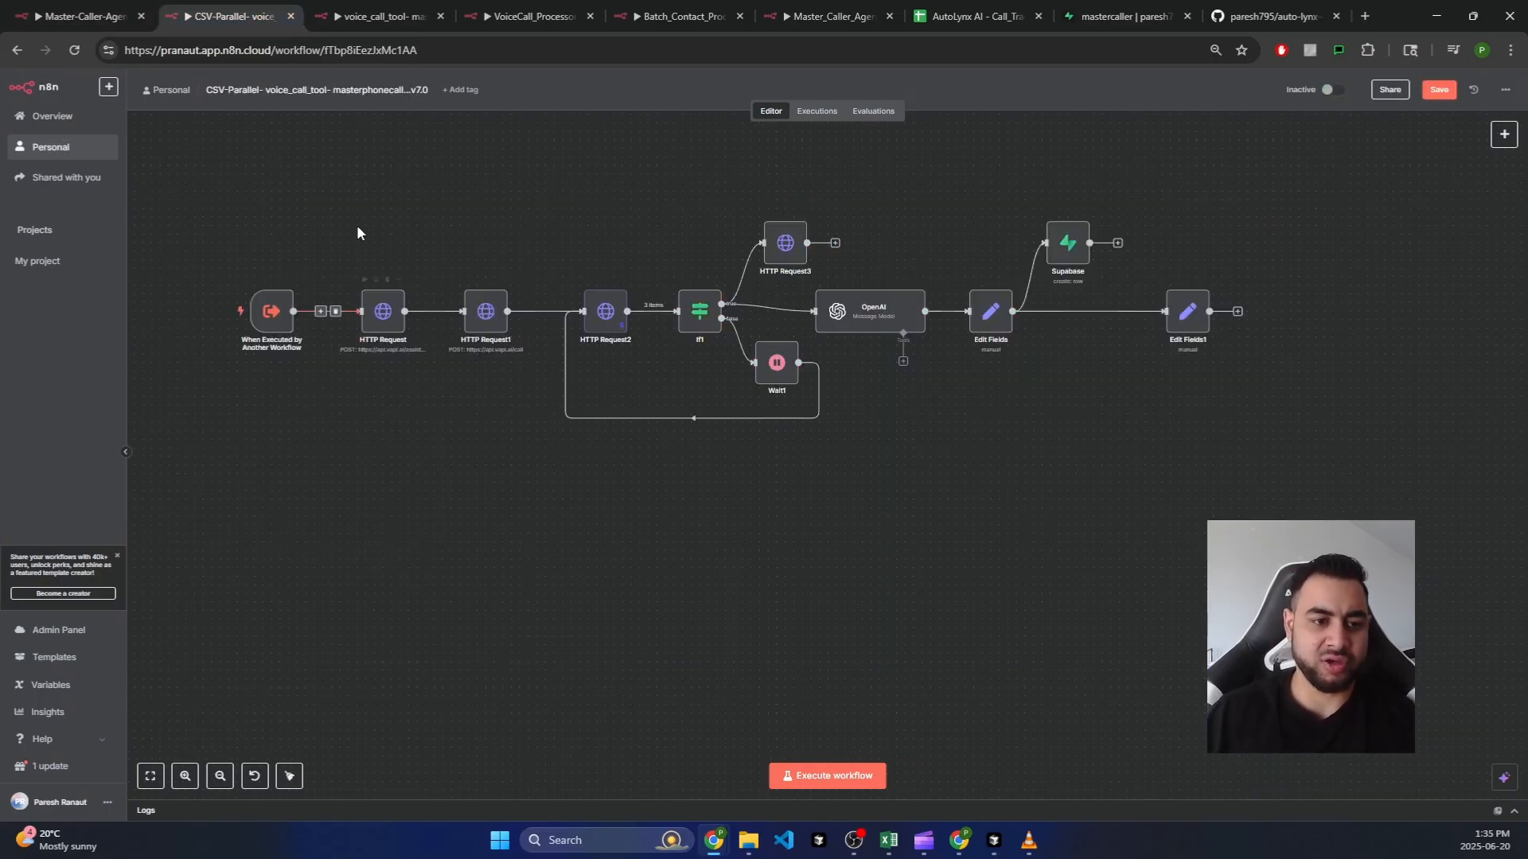
mouse_move(357, 227)
left_mouse_down()
mouse_move(460, 375)
mouse_move(653, 389)
left_mouse_up()
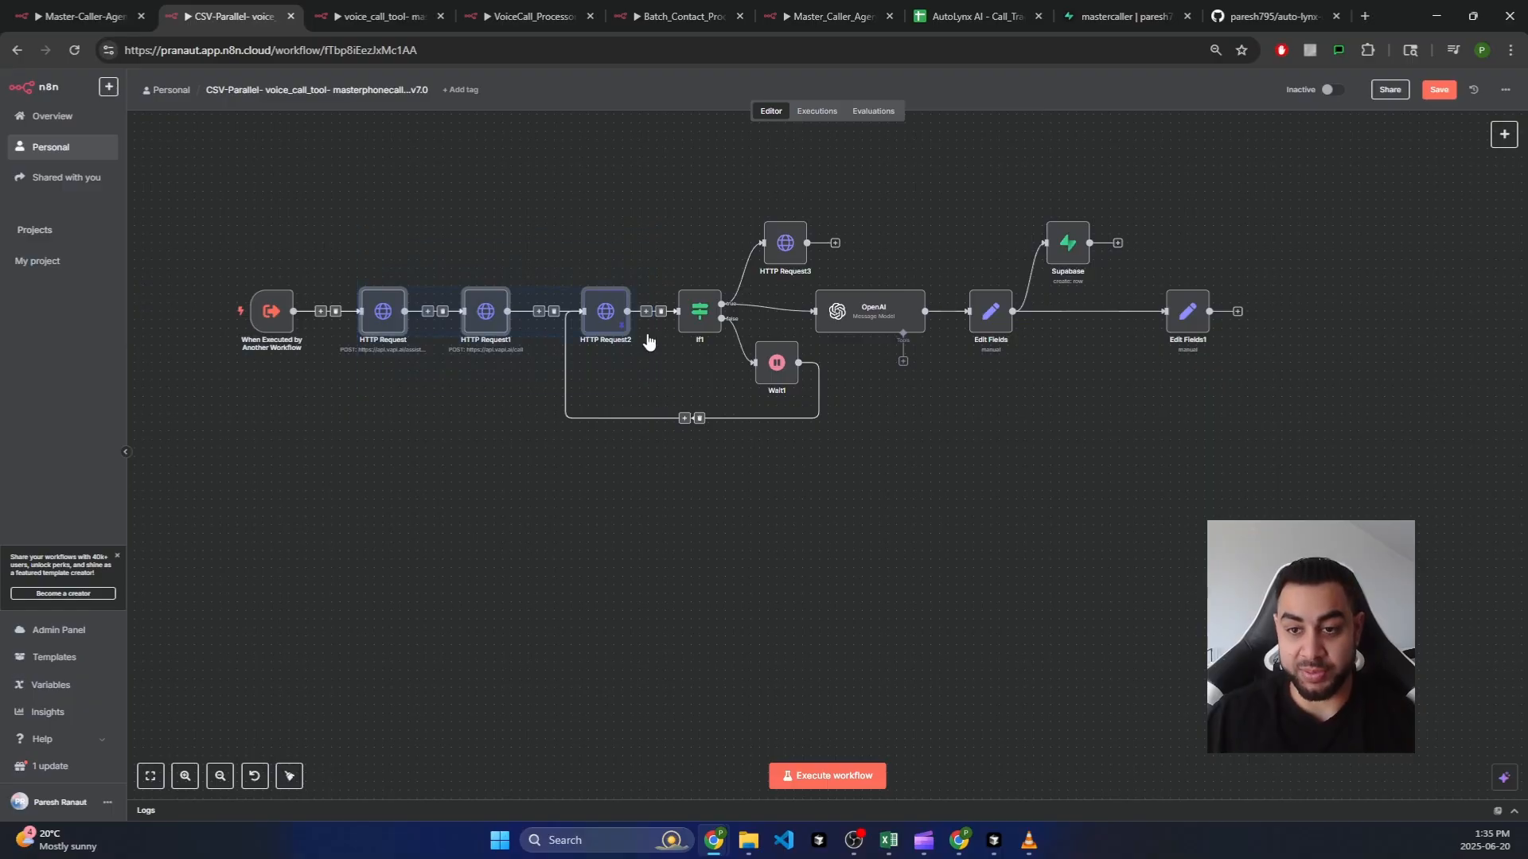
mouse_move(700, 187)
left_mouse_down()
mouse_move(834, 267)
mouse_move(850, 261)
left_mouse_up()
left_click(849, 268)
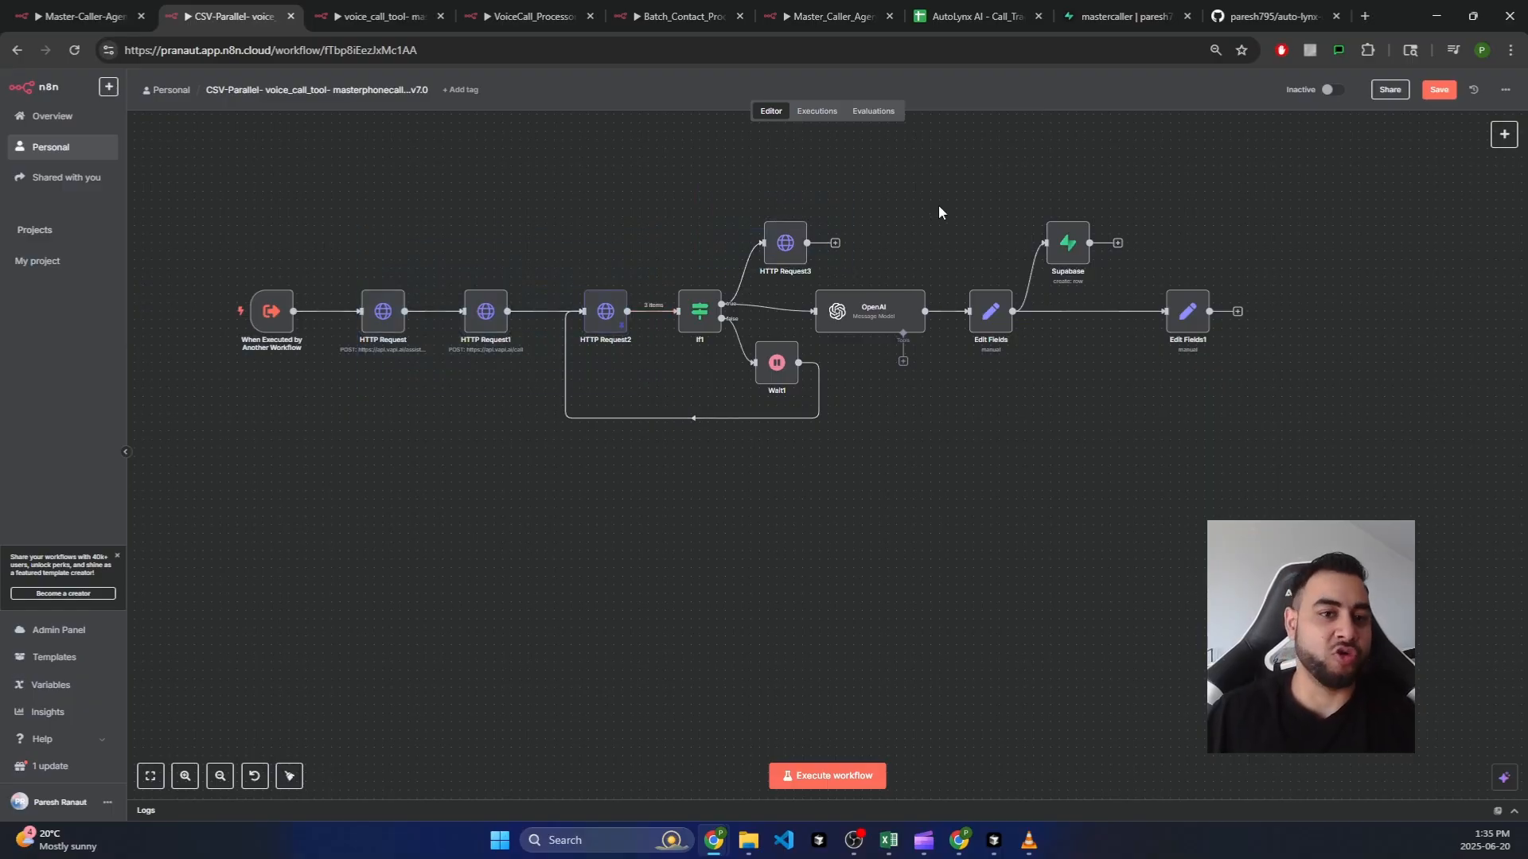
left_click(1075, 249)
double_click(1075, 250)
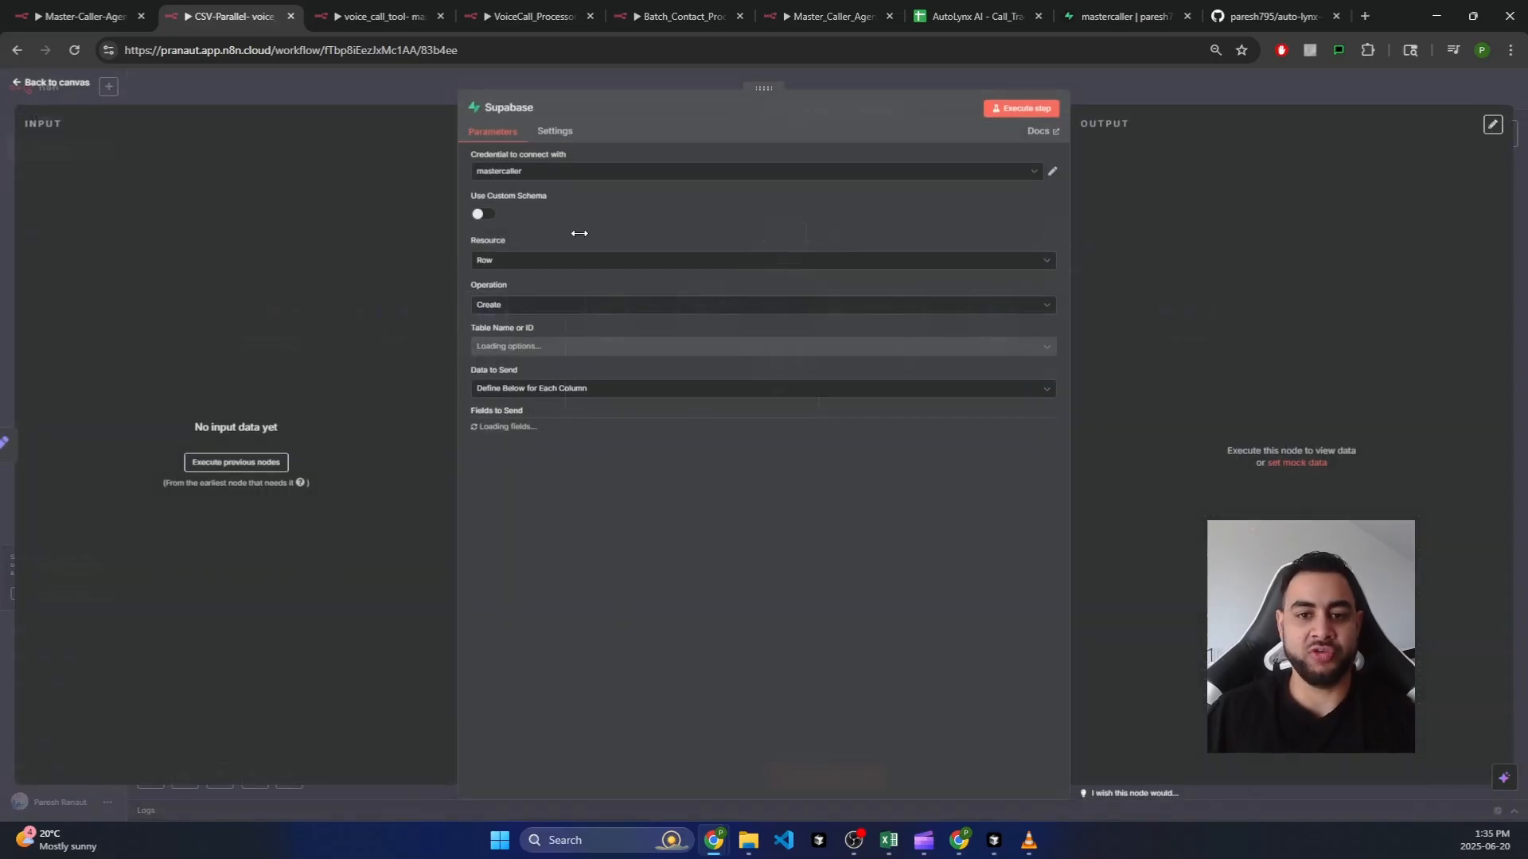
left_click(64, 89)
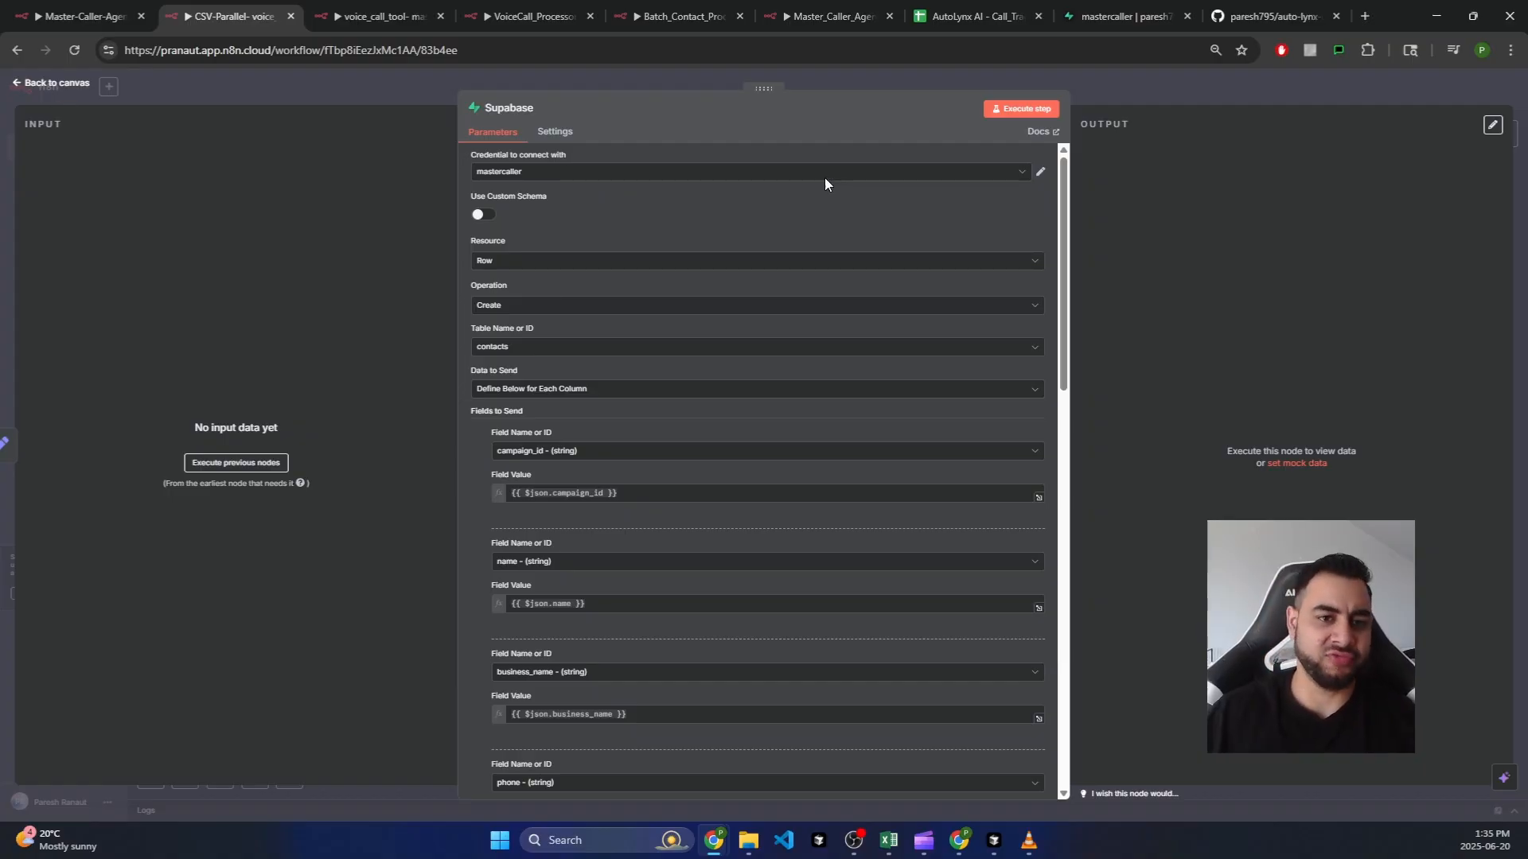
left_click(1019, 171)
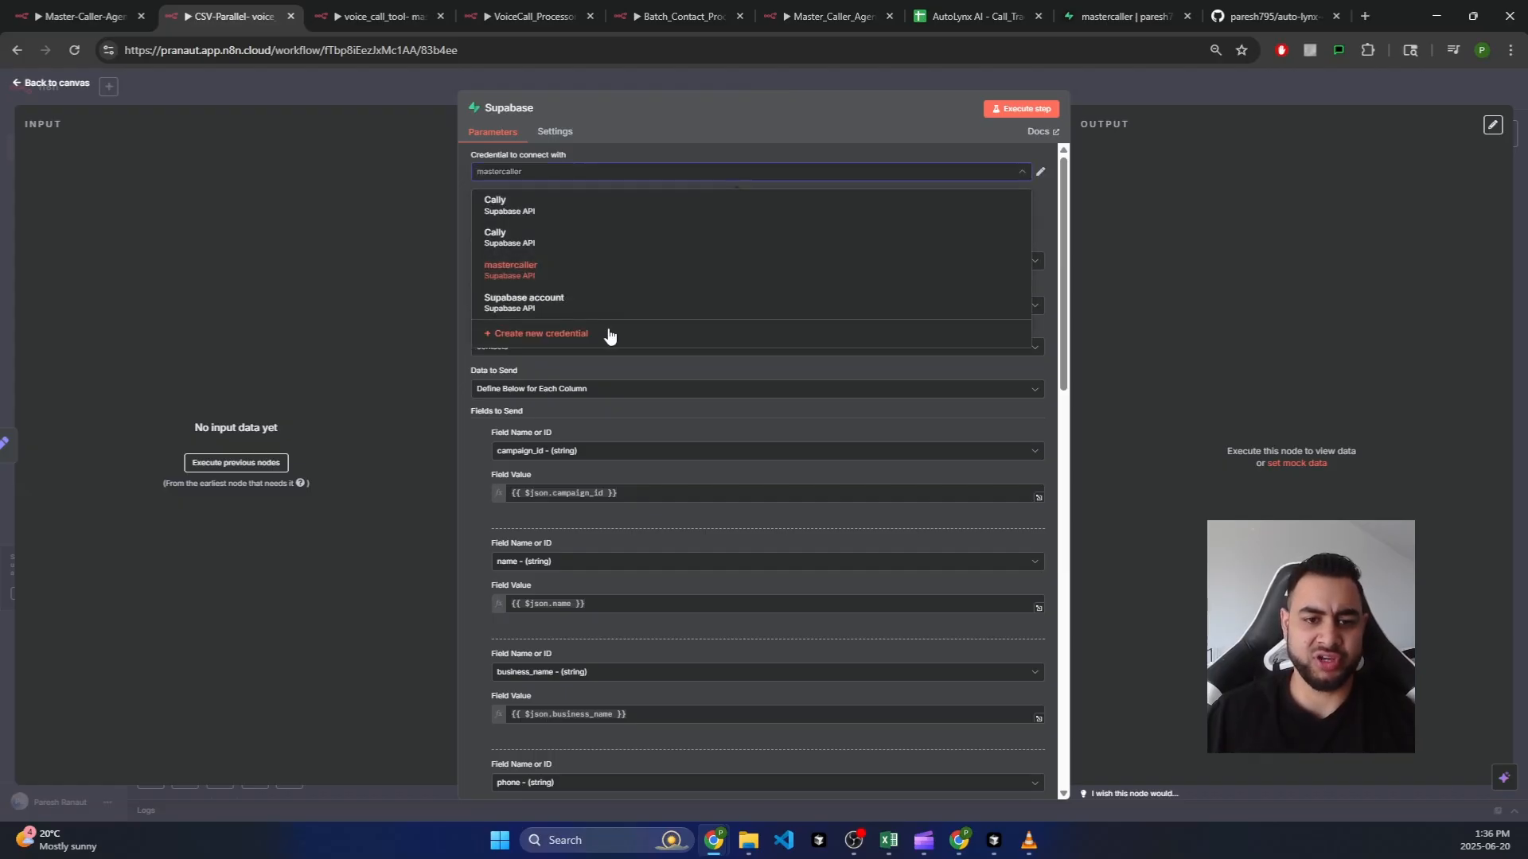
left_click(611, 334)
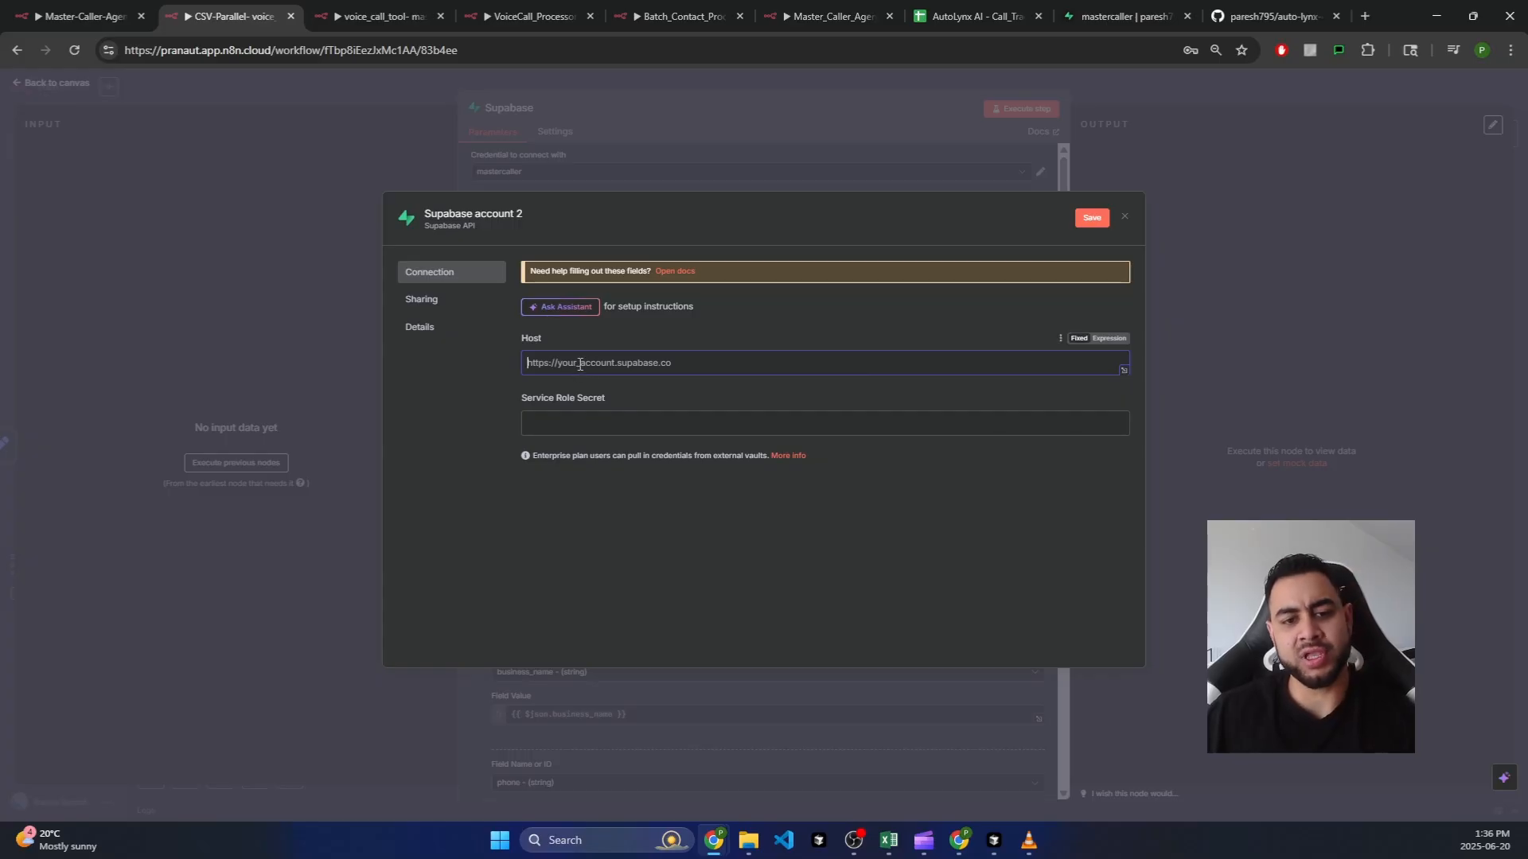
left_click(632, 427)
left_click(604, 399)
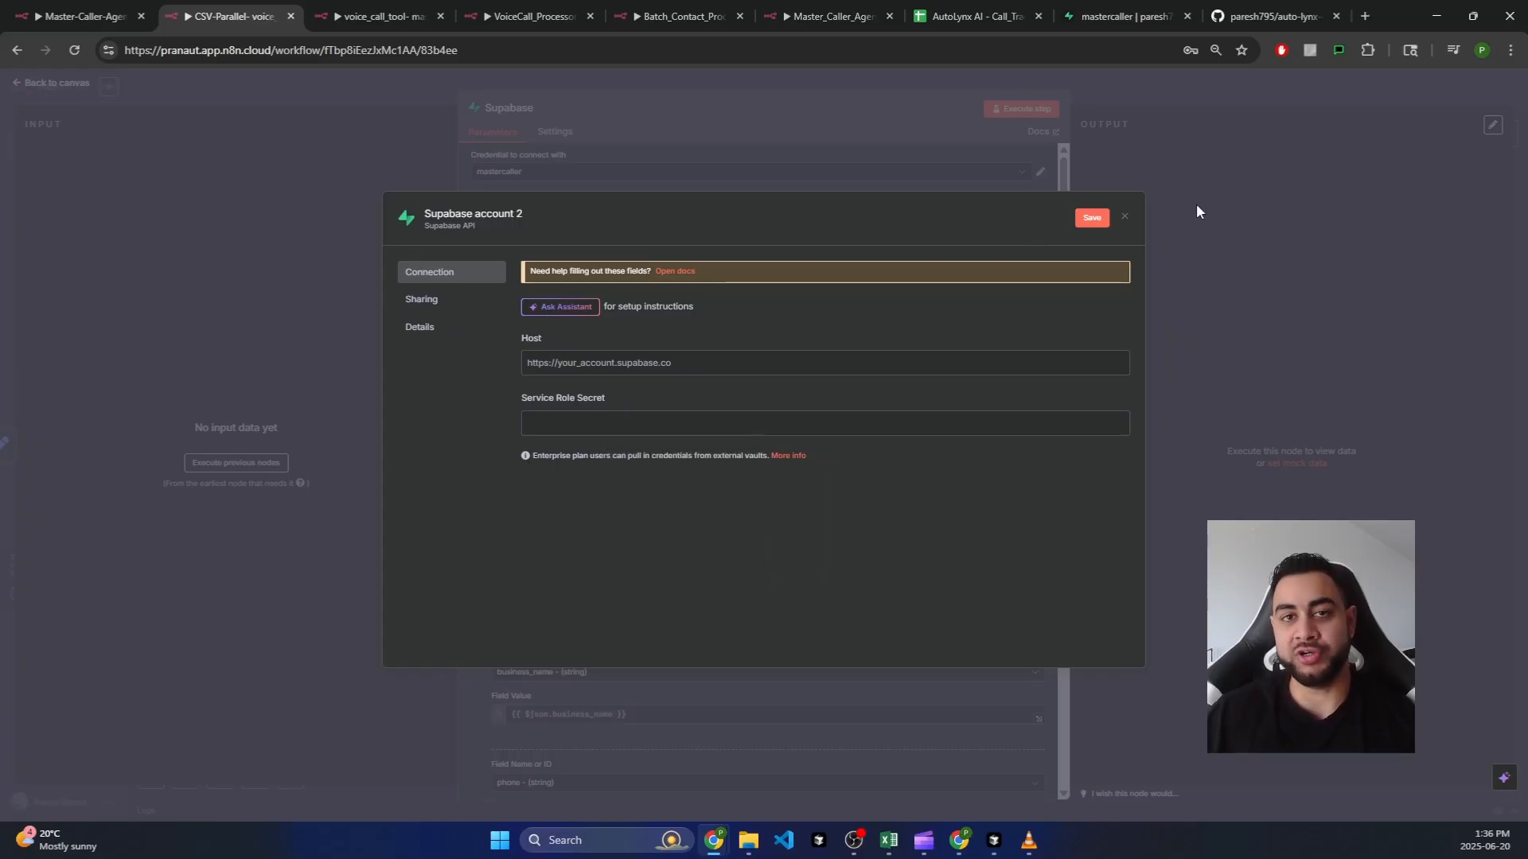
right_click(1127, 217)
left_click(1120, 218)
left_click(1124, 218)
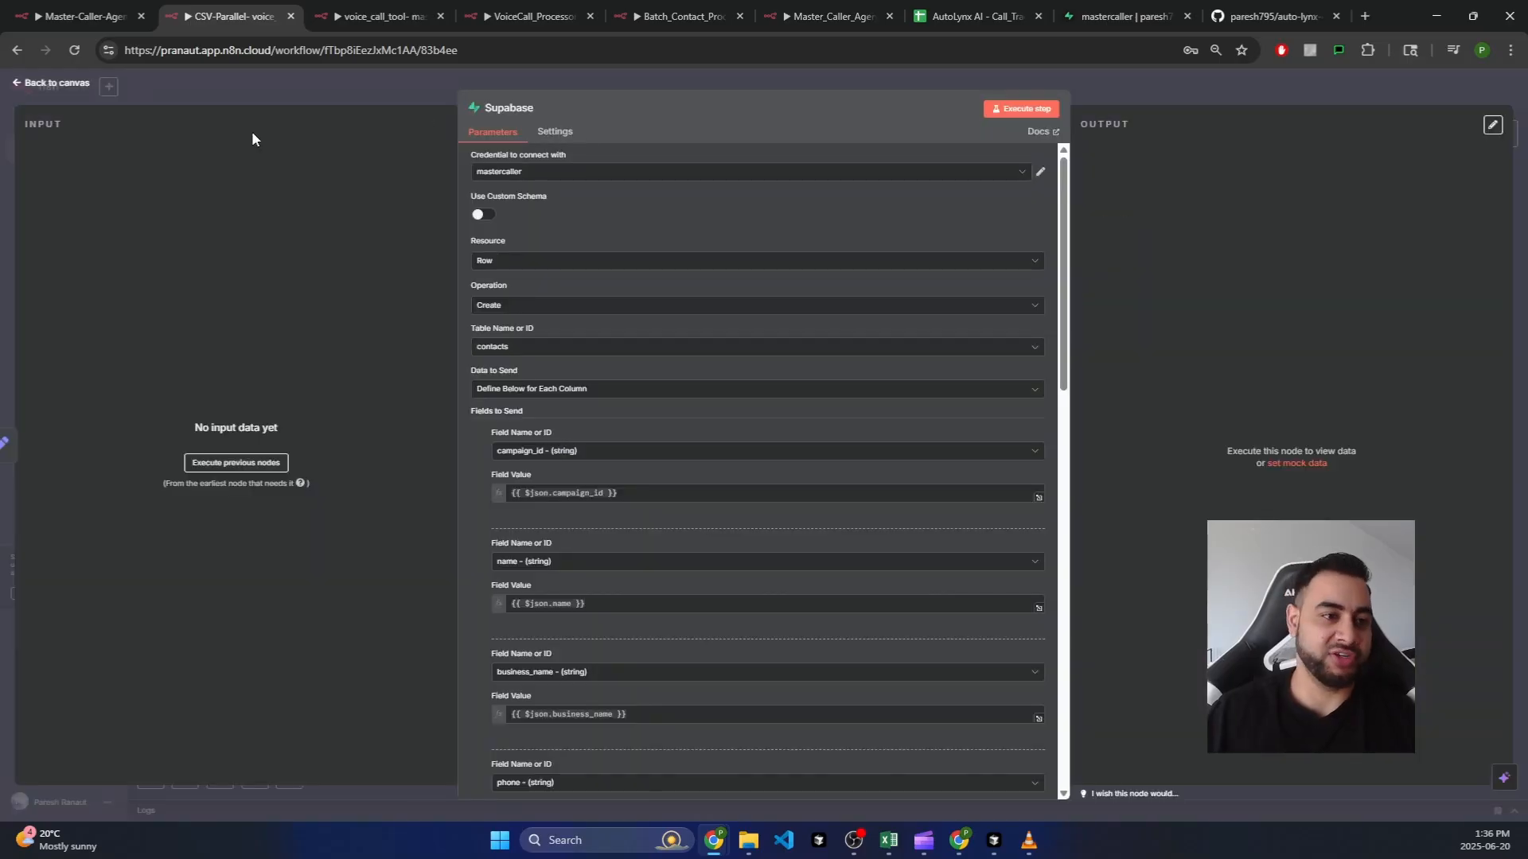
left_click(69, 86)
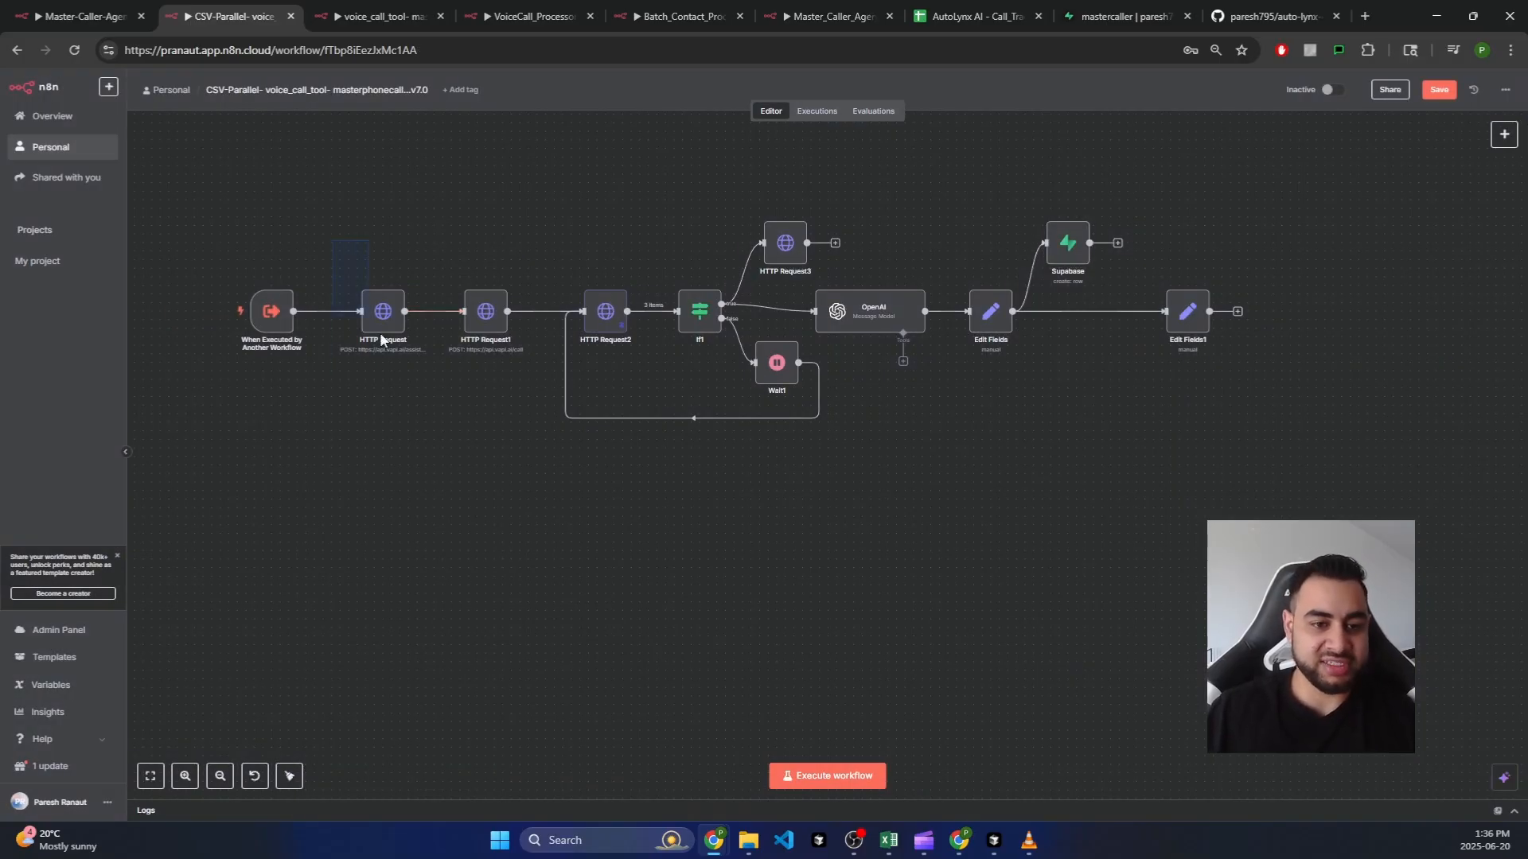
Step: Select the HTTP Request nodes, then the OpenAI node, in the CSV-Parallel workflow
left_click_drag(332, 240, 651, 414)
left_click(683, 452)
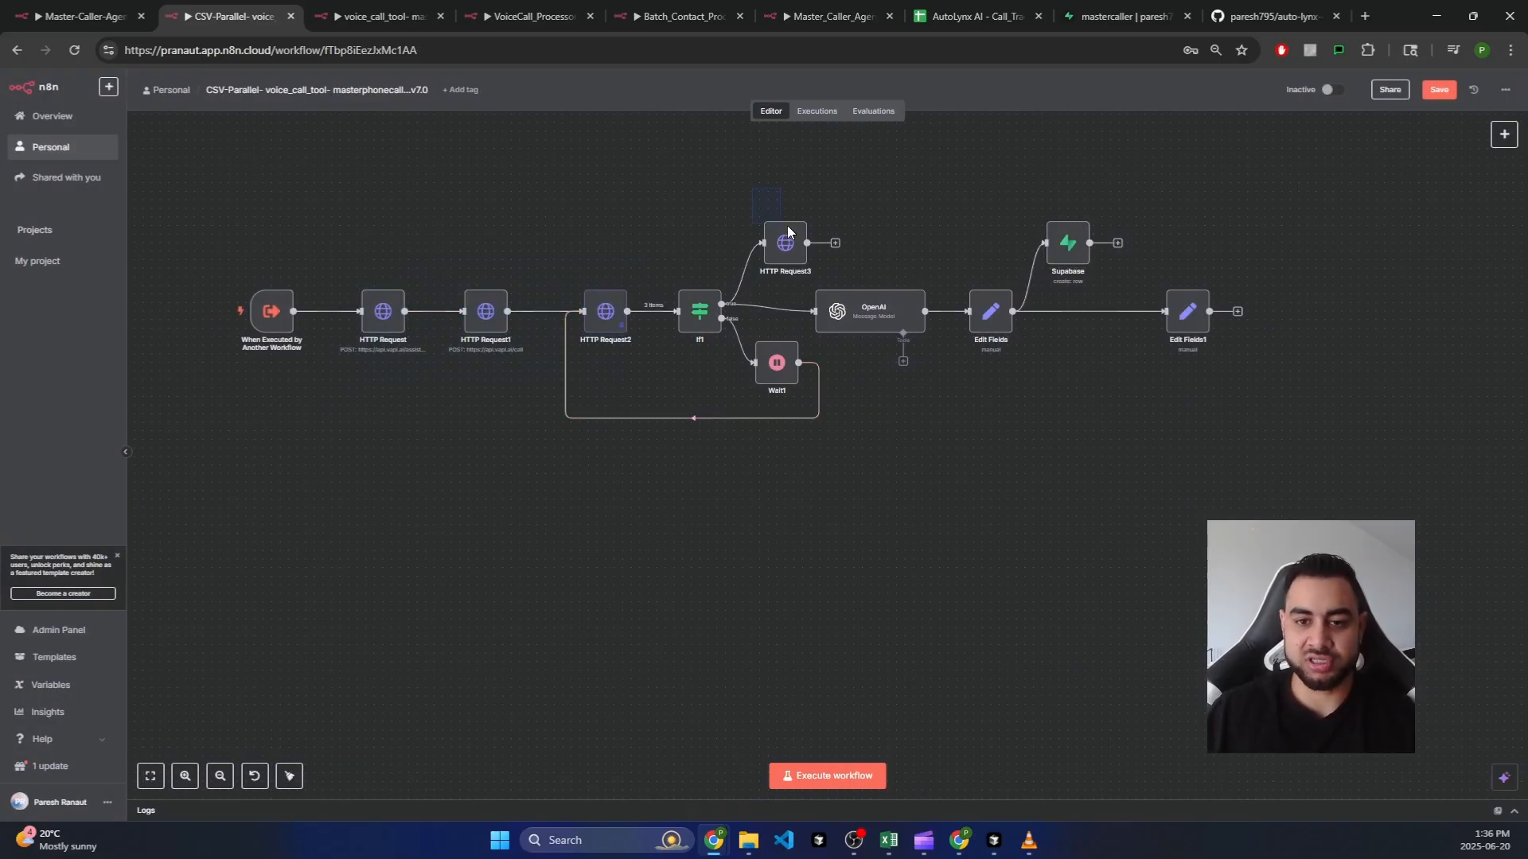
left_click(891, 328)
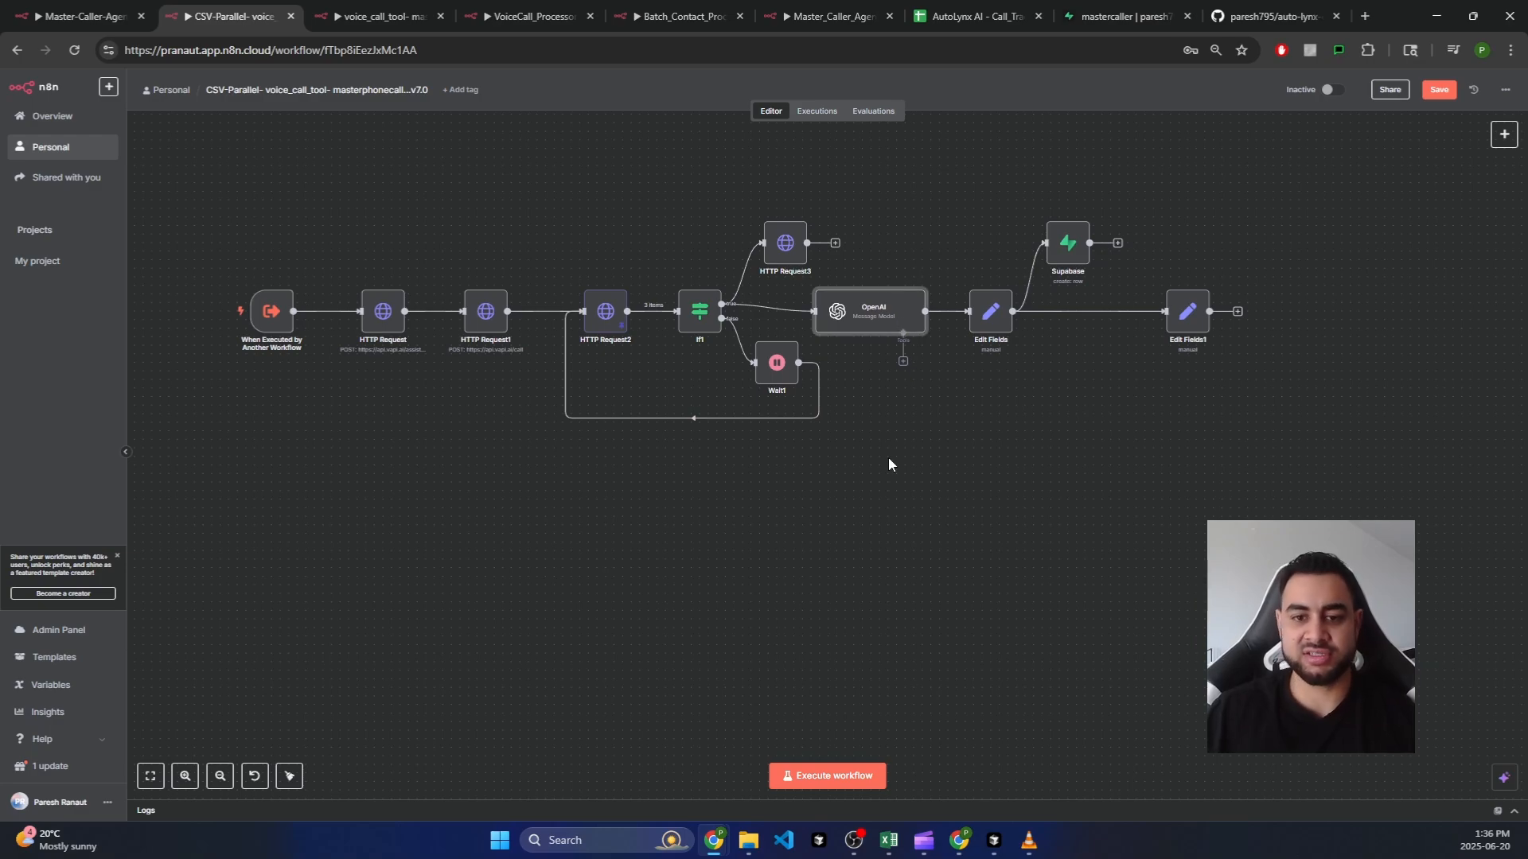
Step: Review the HTTP Request and OpenAI nodes on the voice_call_tool-masterphonecaller-v5.0 canvas, then open VoiceCall_Processor
left_click(383, 8)
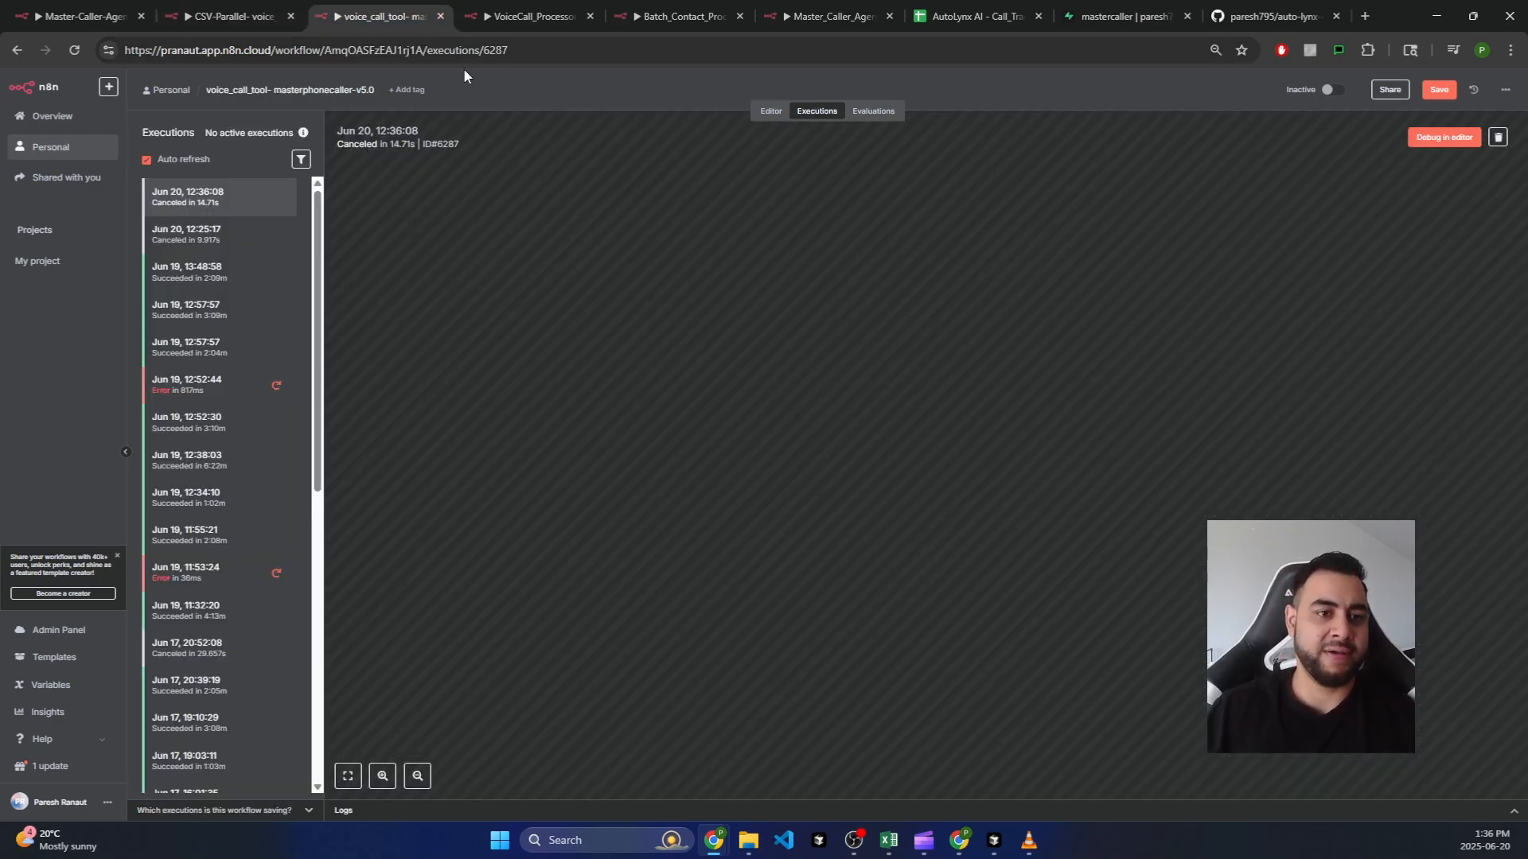
left_click(765, 113)
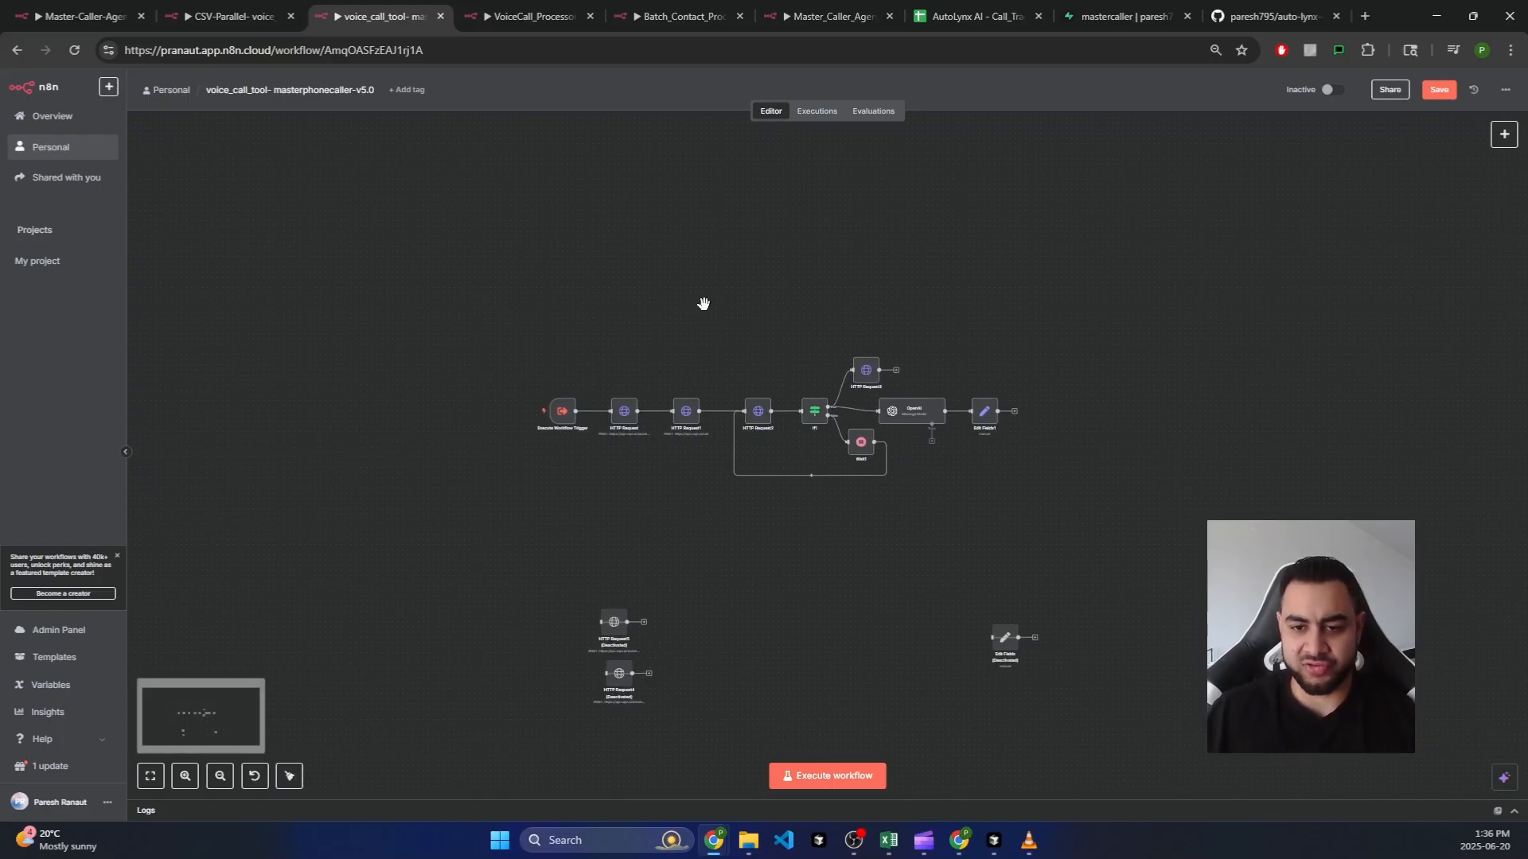
scroll(698, 342, "up", 3)
left_click_drag(536, 356, 848, 595)
left_click_drag(919, 325, 1009, 466)
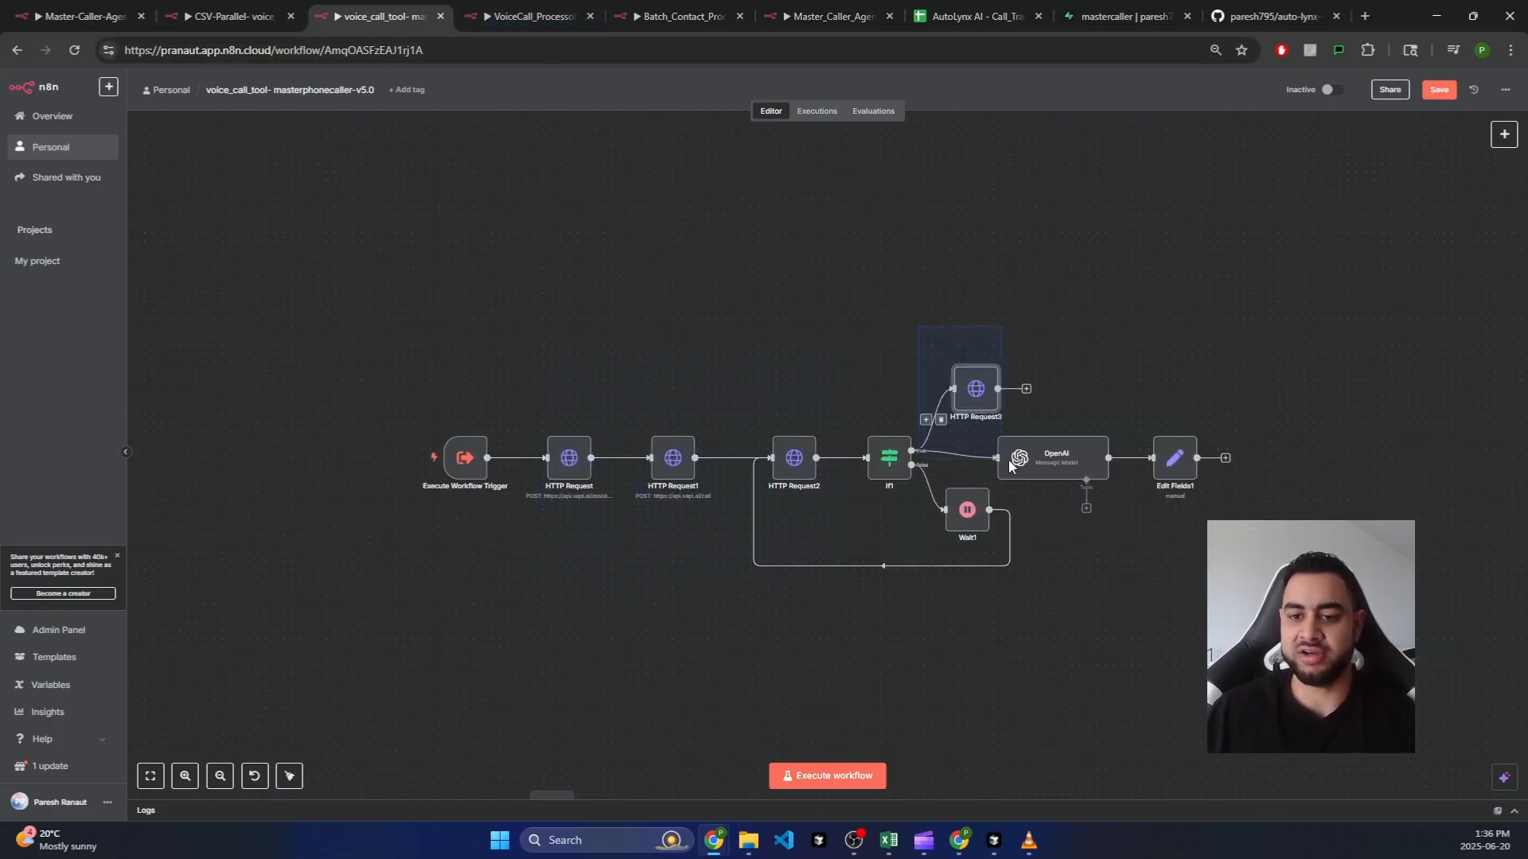
left_click(1056, 473)
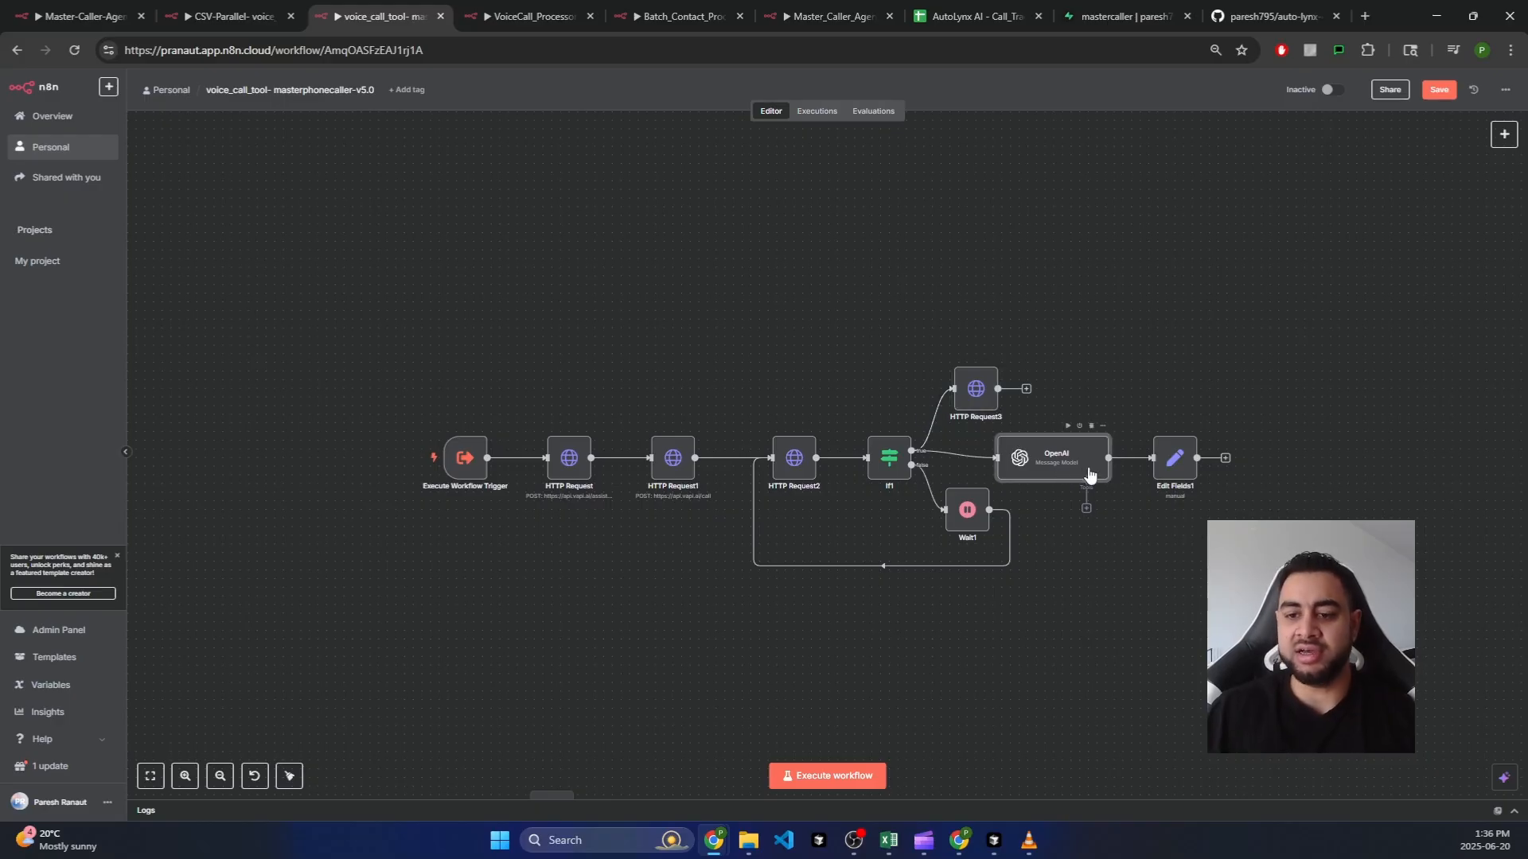
left_click(531, 16)
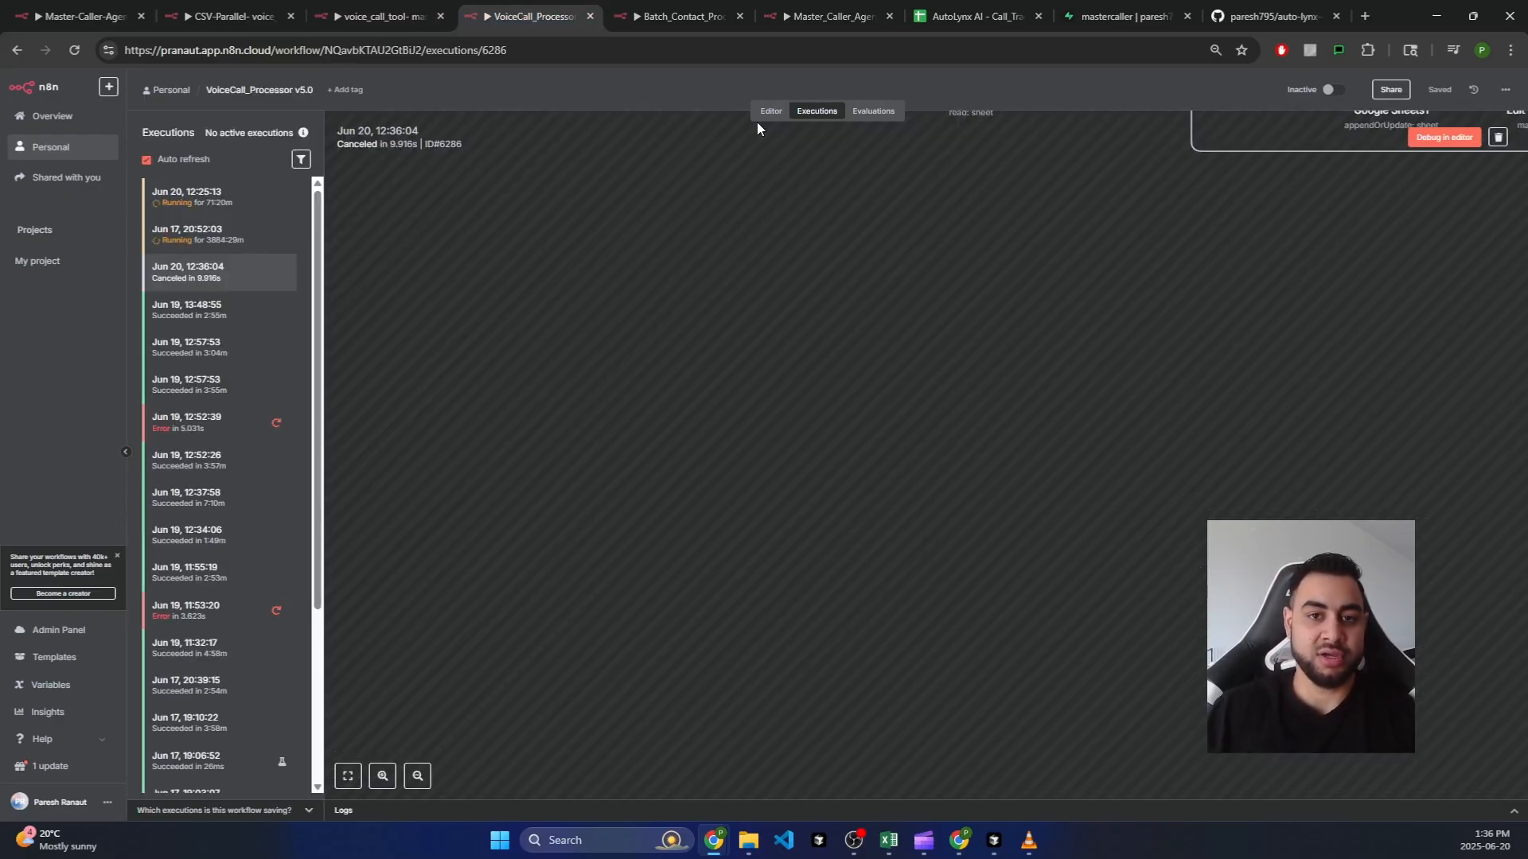
Step: Return to the VoiceCall_Processor canvas and select its Google Sheets node
left_click(767, 115)
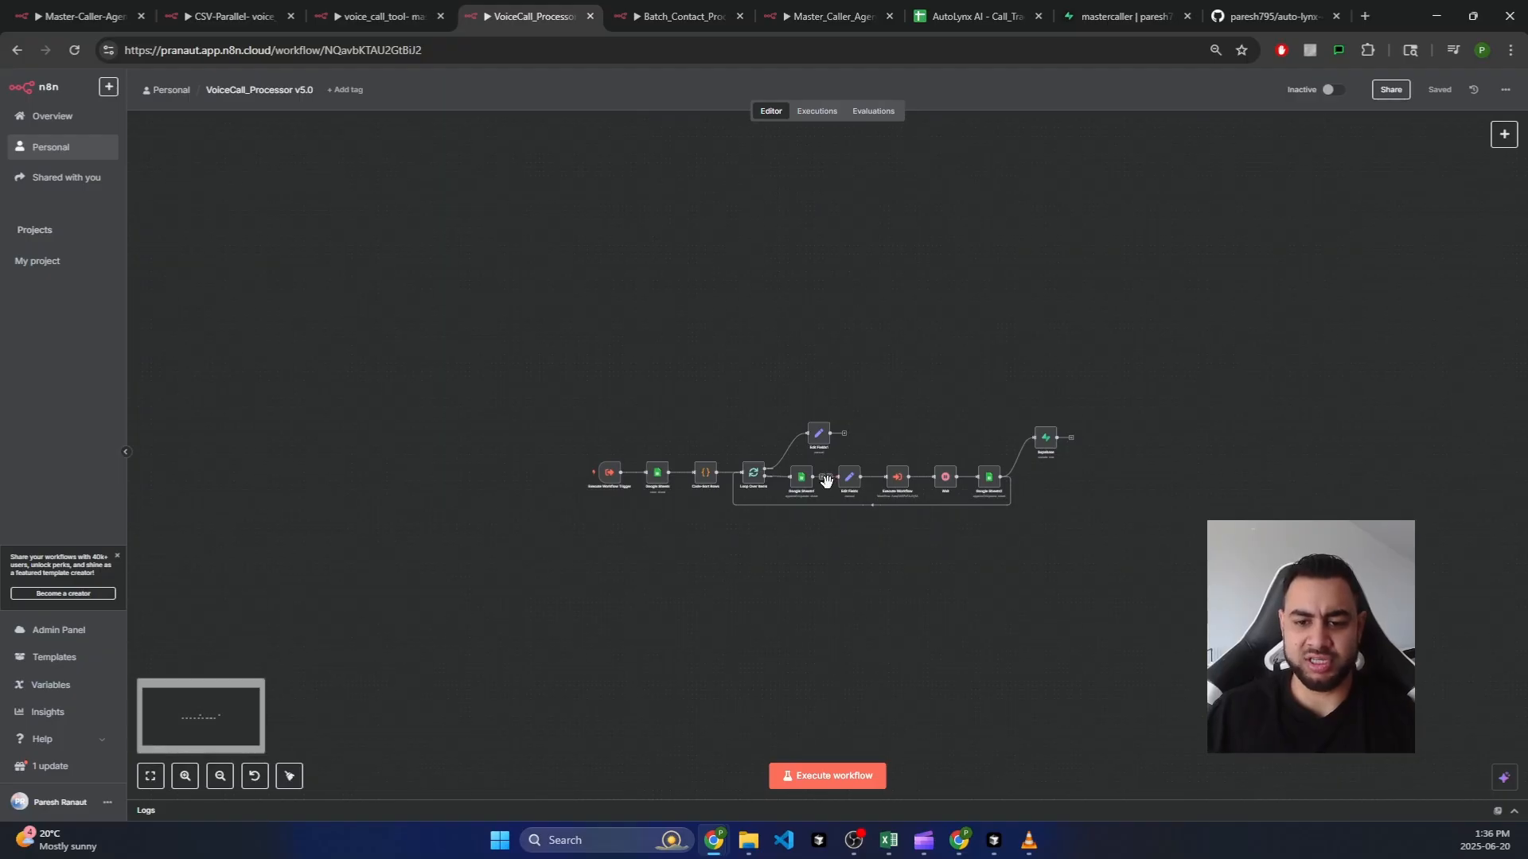
scroll(808, 489, "up", 5)
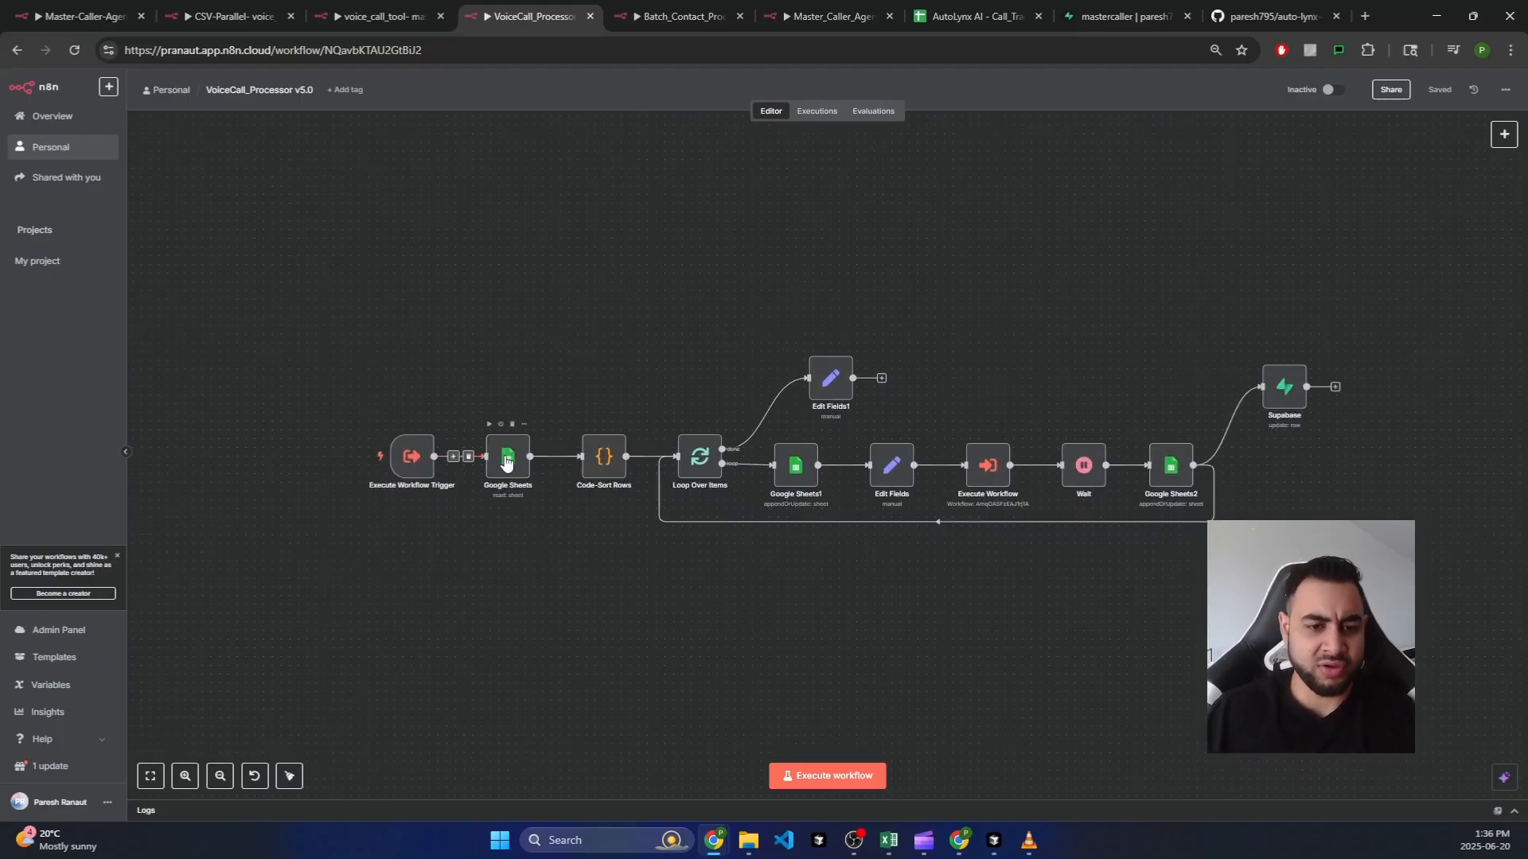
left_click(799, 468)
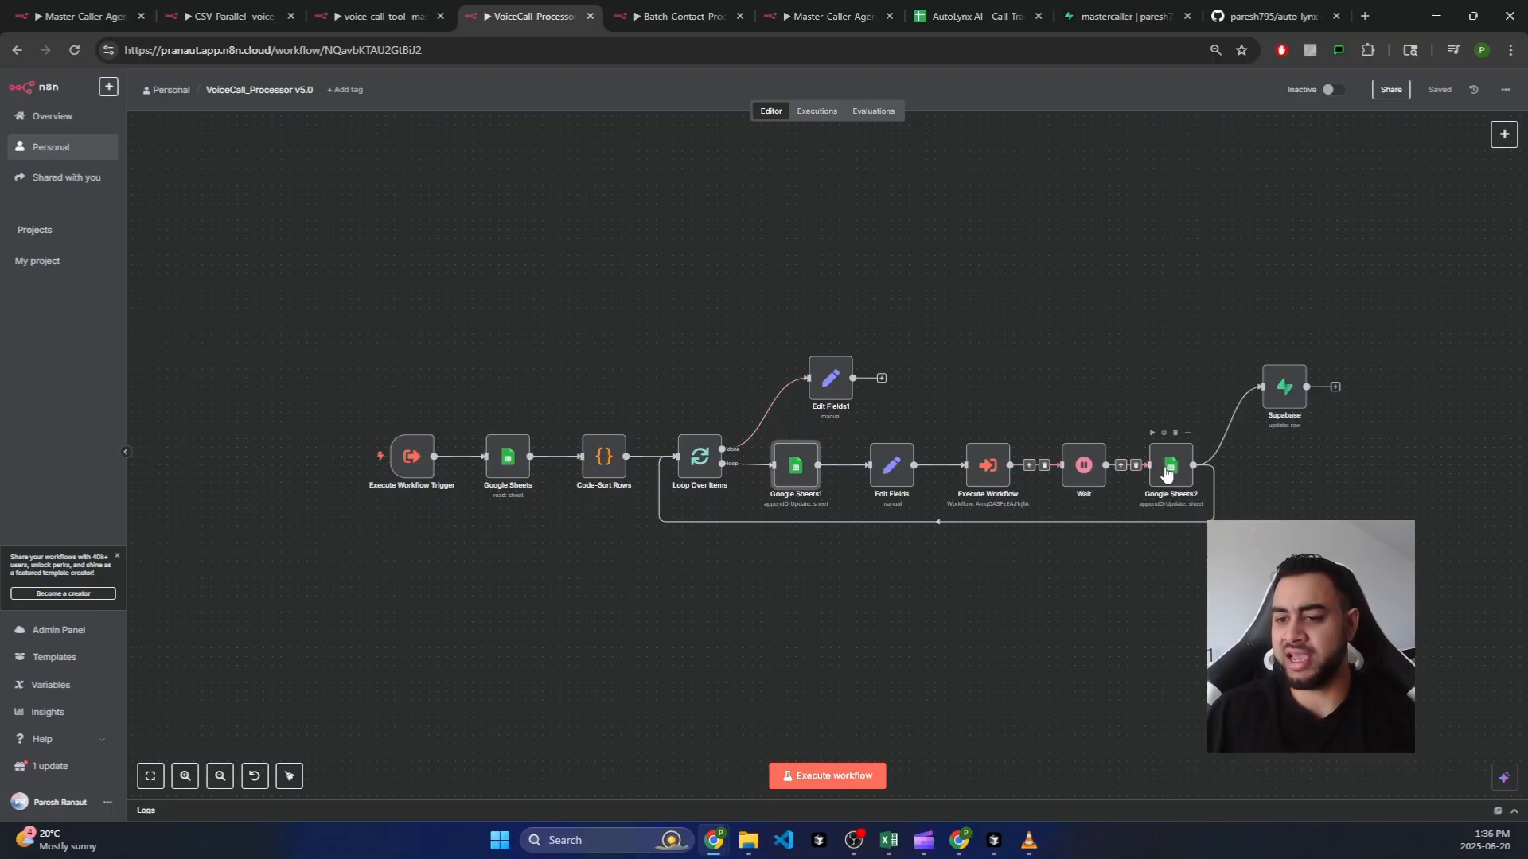
Step: Confirm Batch_Contact_Processor's Supabase1 node keeps the mastercaller credential, then open Master_Caller_Agent
left_click(624, 7)
scroll(724, 426, "up", 3)
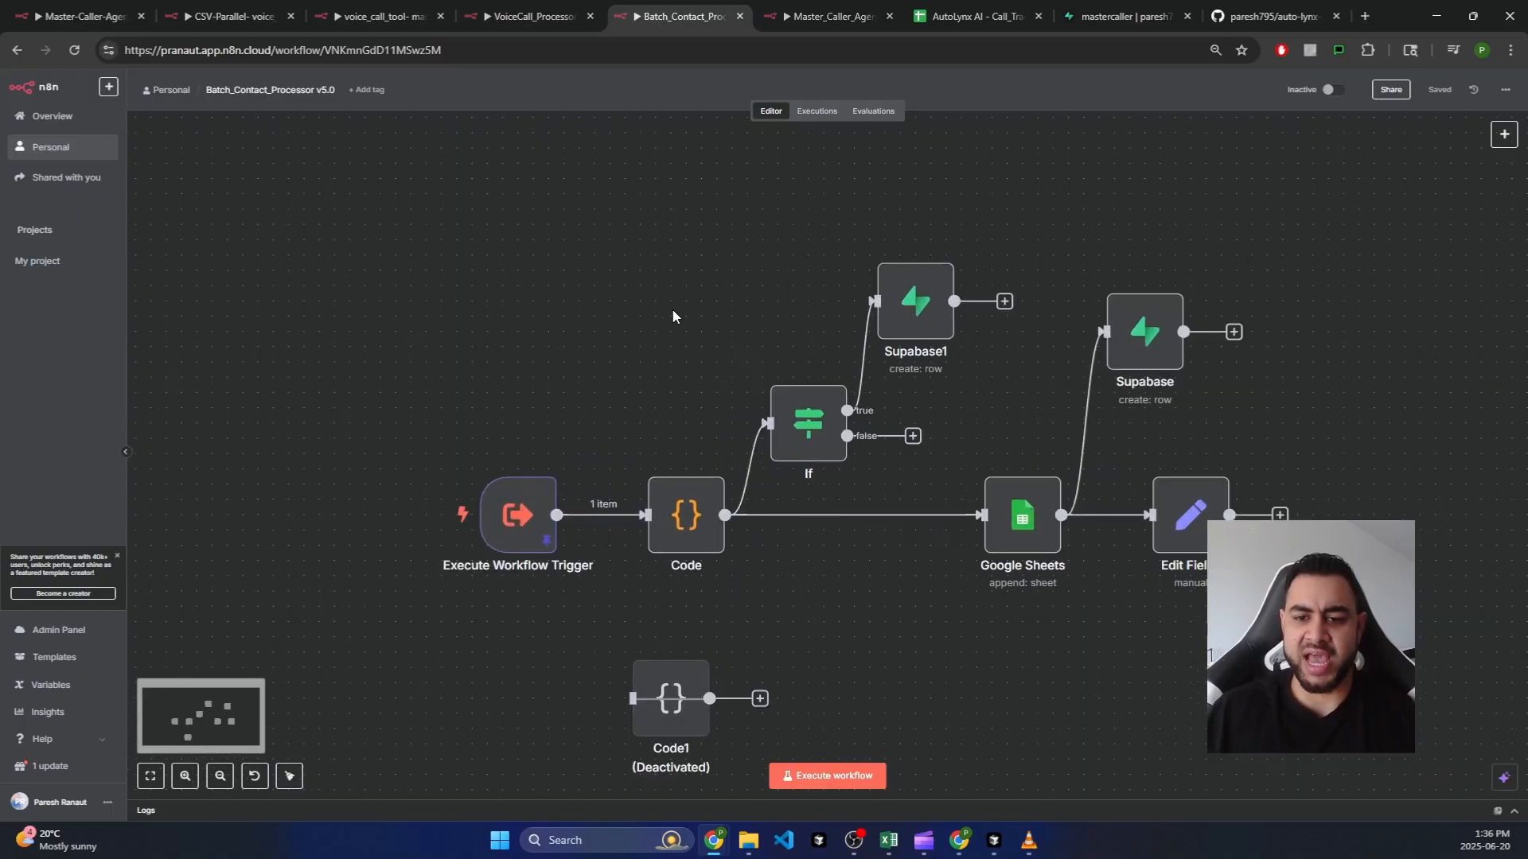
scroll(674, 317, "right", 1)
left_click(841, 307)
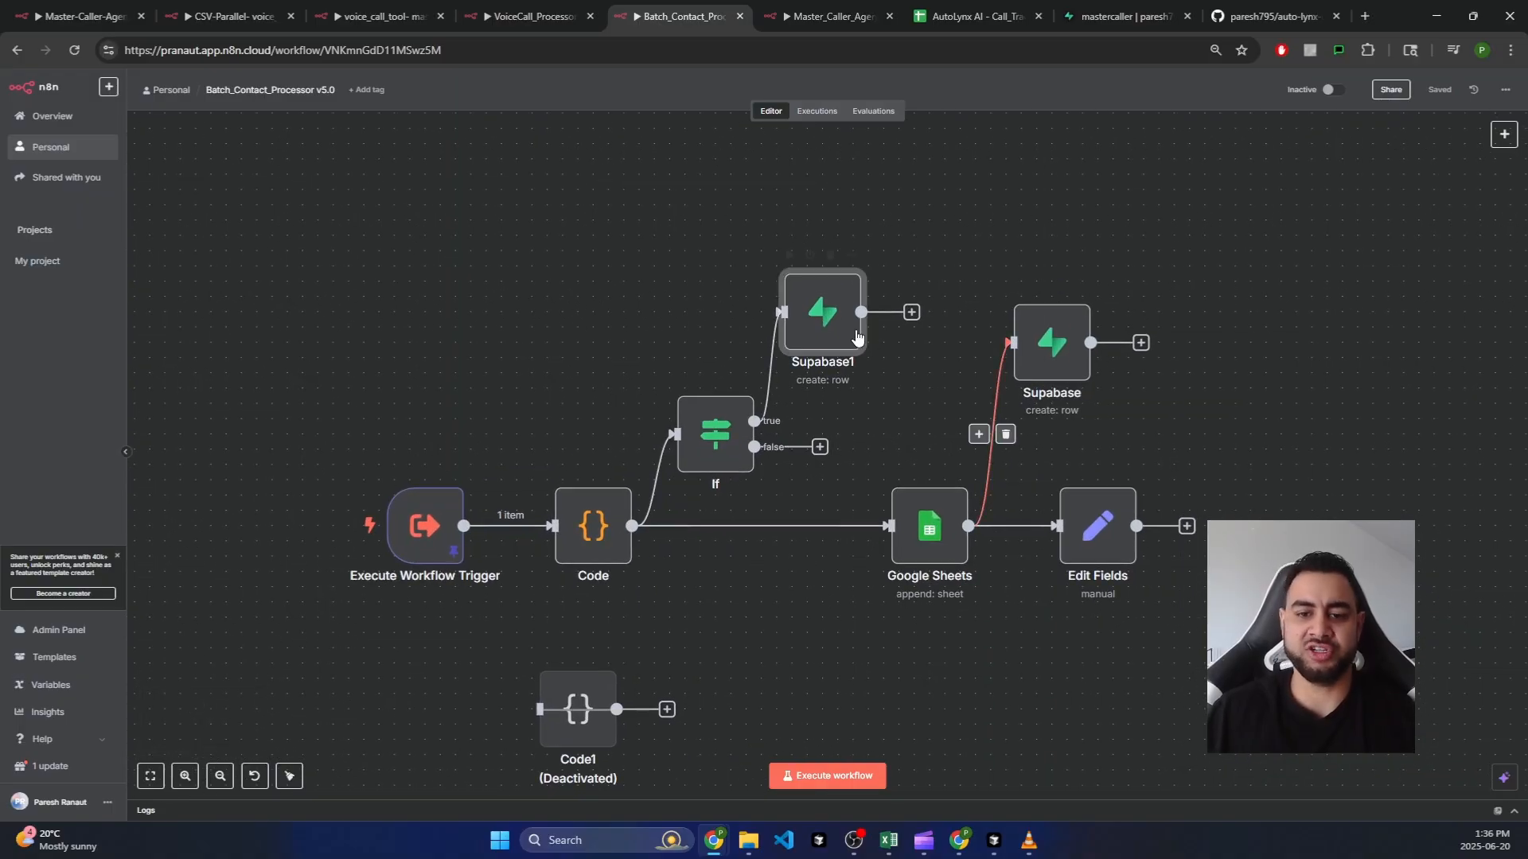
key("Return")
left_click(567, 175)
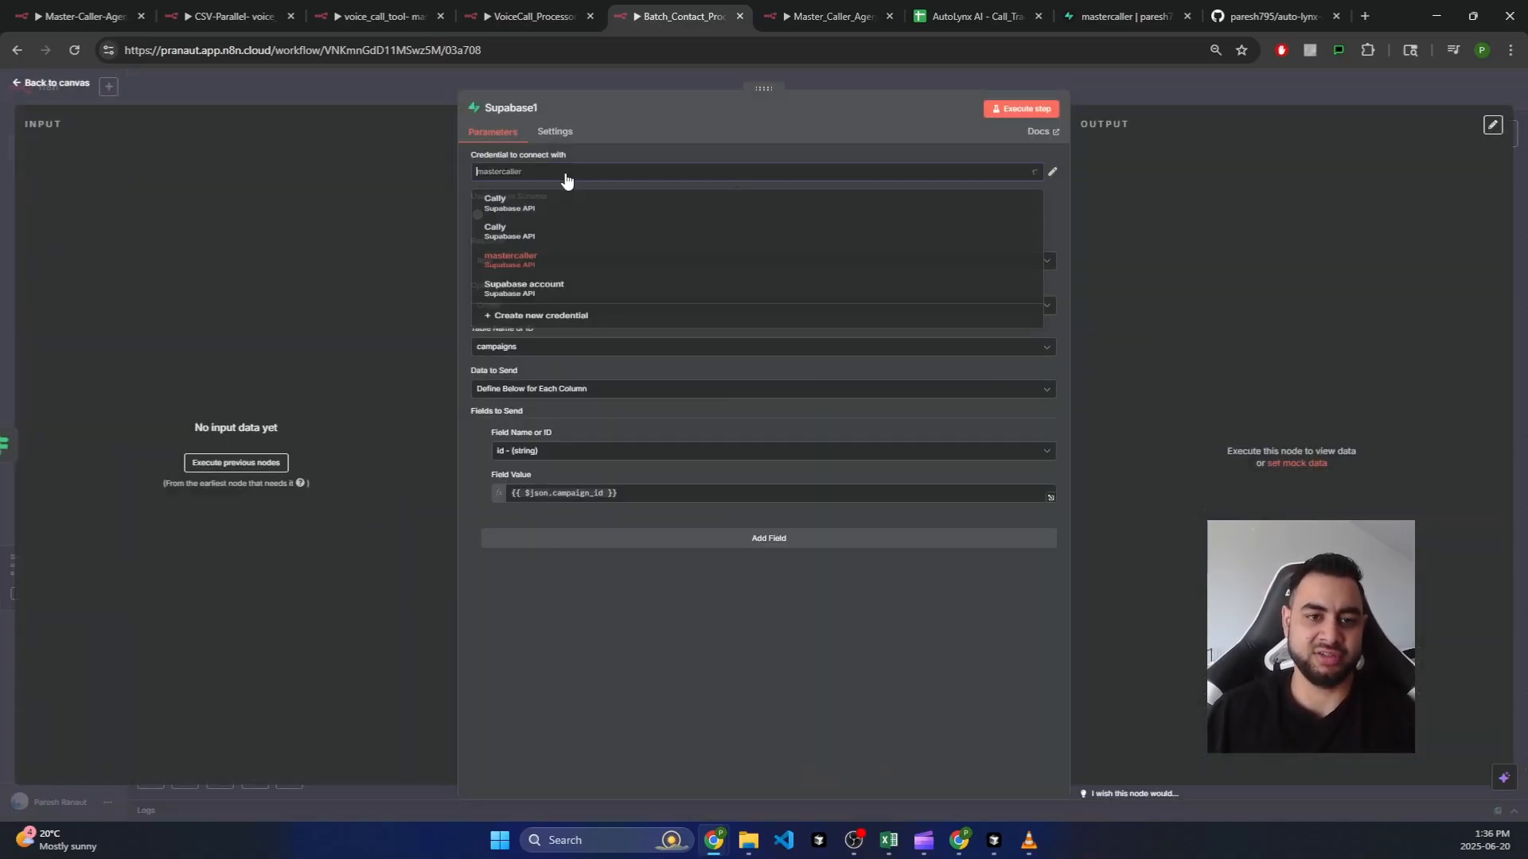
left_click(566, 178)
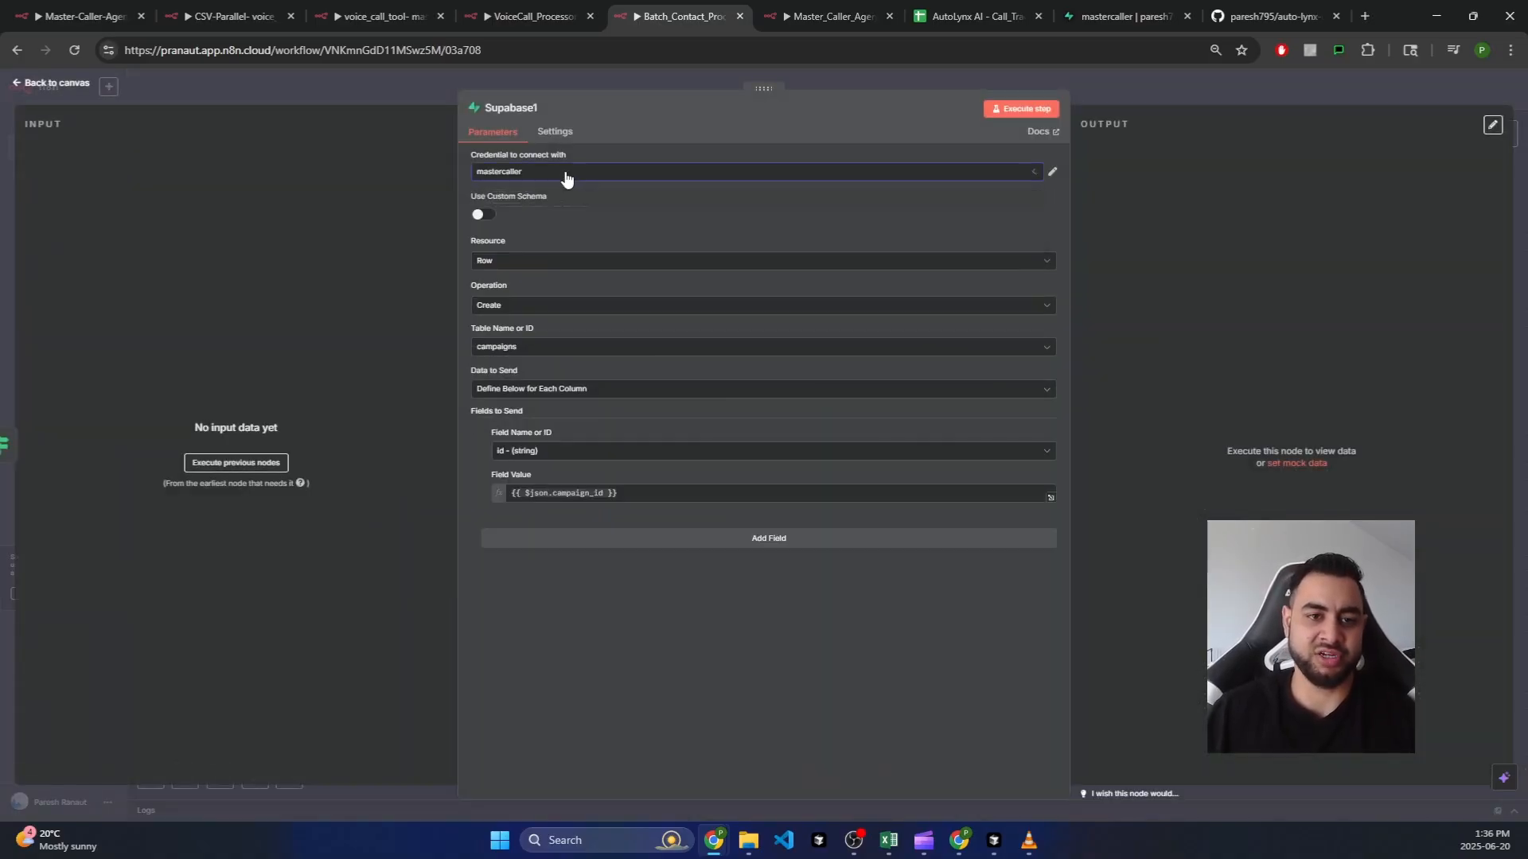
left_click(64, 89)
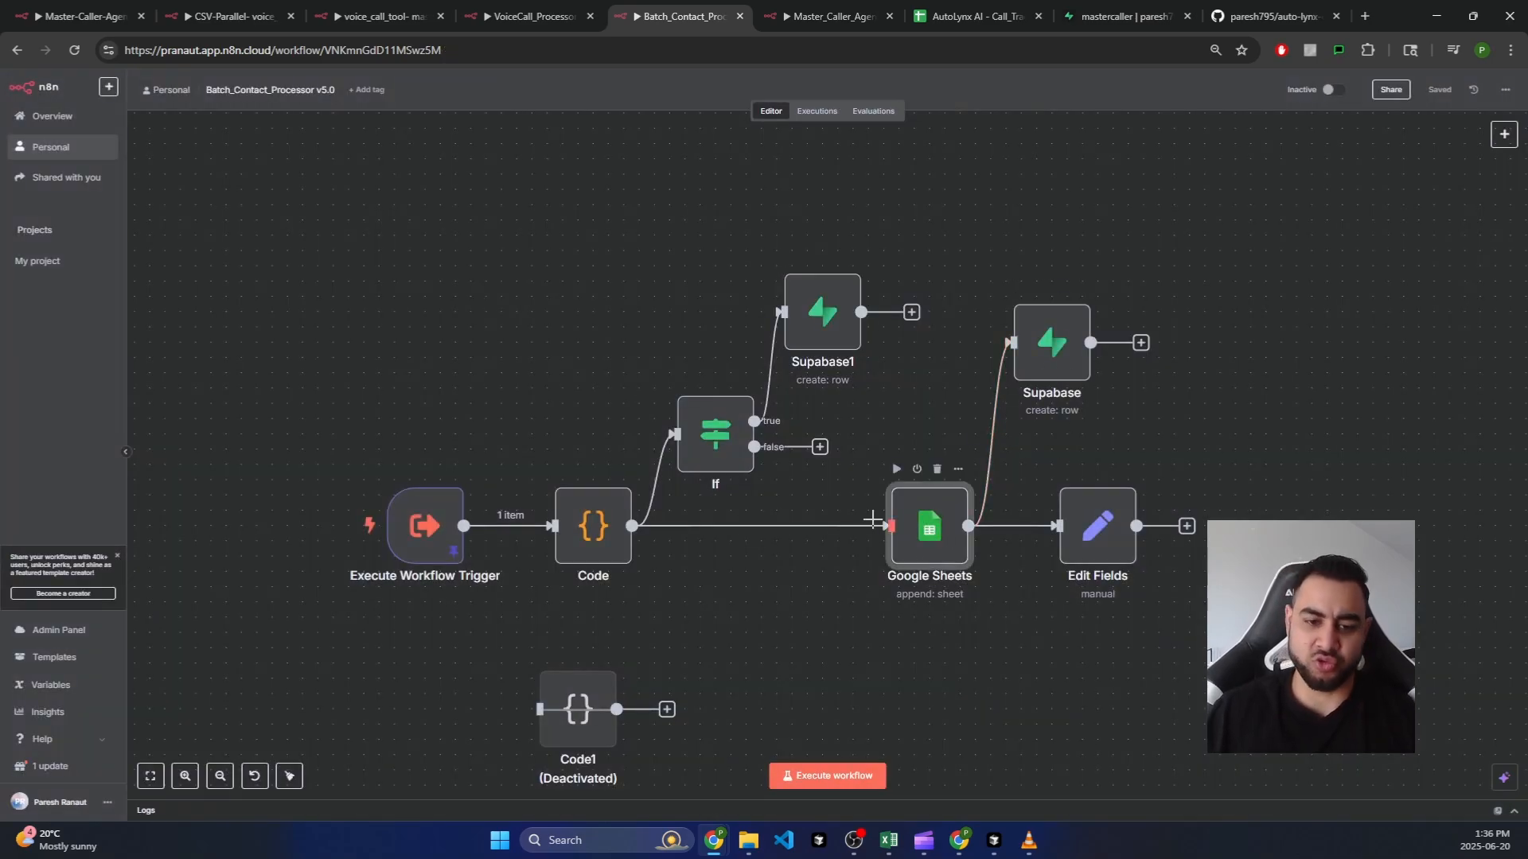
left_click(832, 9)
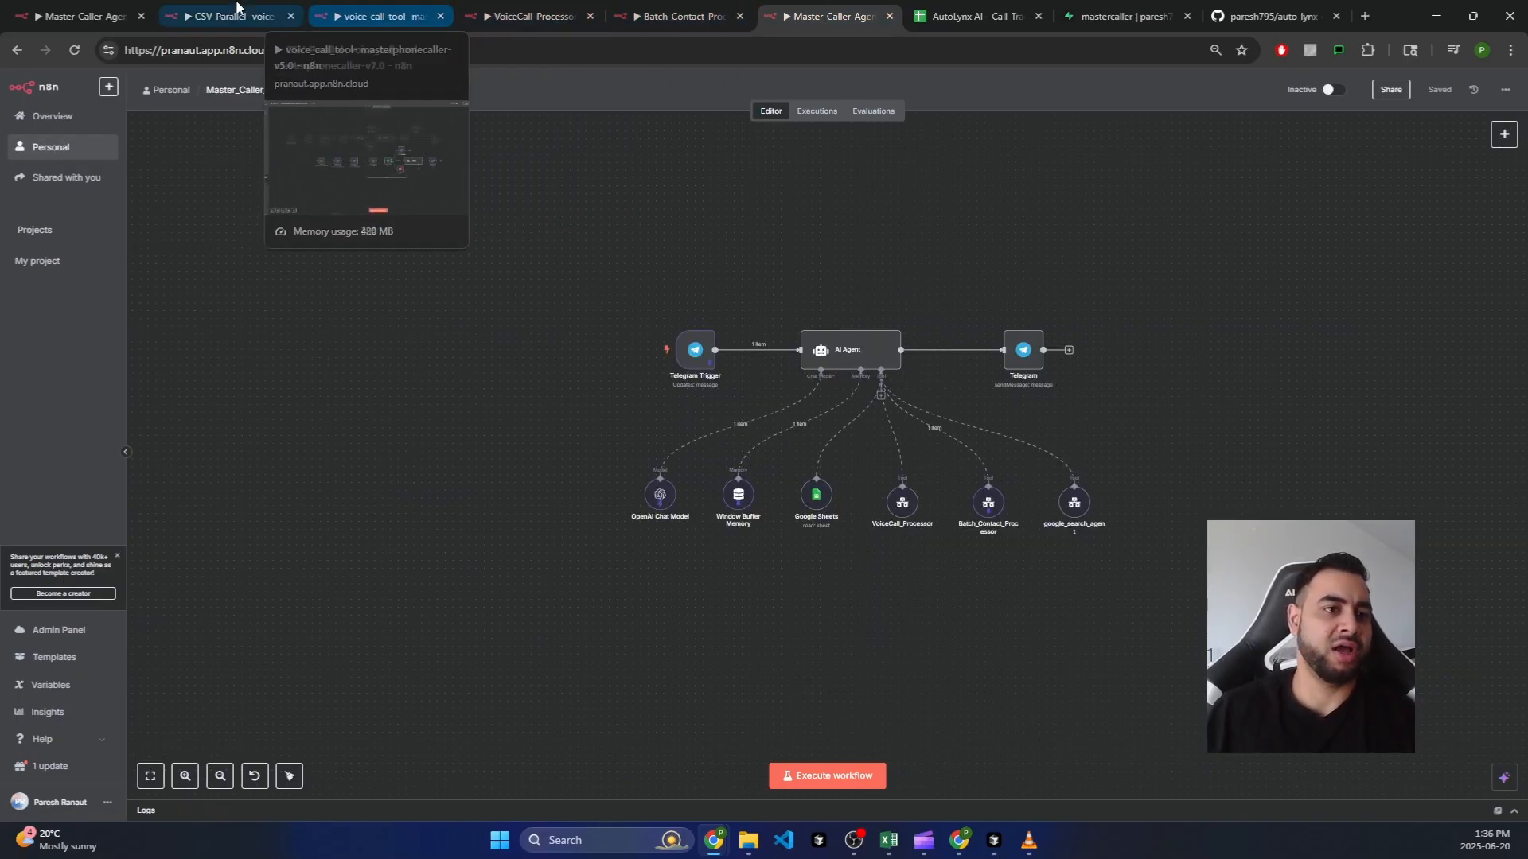
Step: Switch to the Master-Caller-Agent-Enhanced V7.0 workflow tab
left_click(96, 16)
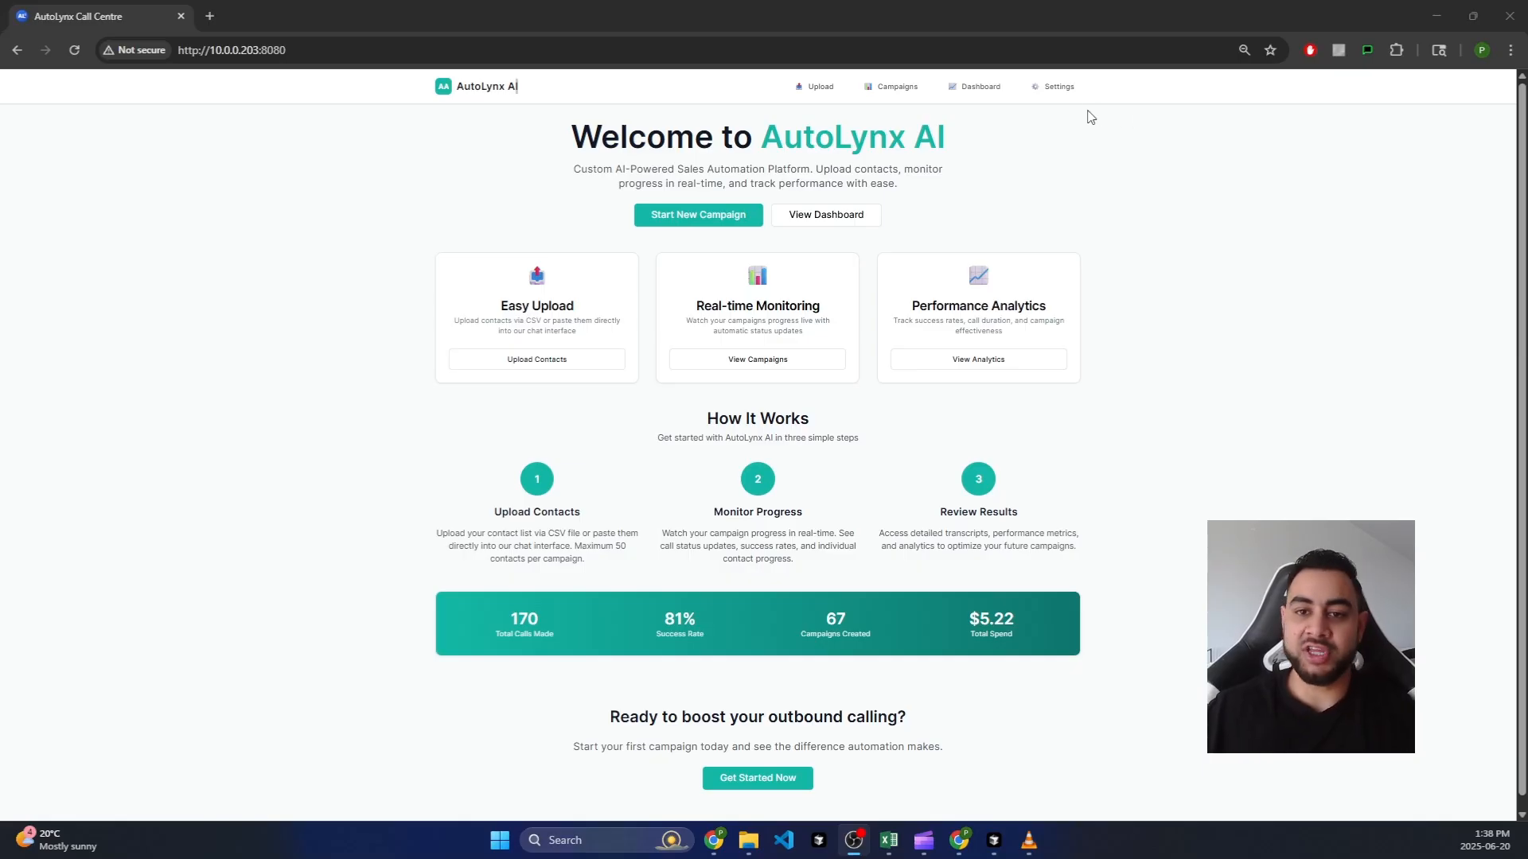
Step: Maximize GitHub and copy the auto-lynx-caller-portal repository's HTTPS clone URL
left_click(1436, 16)
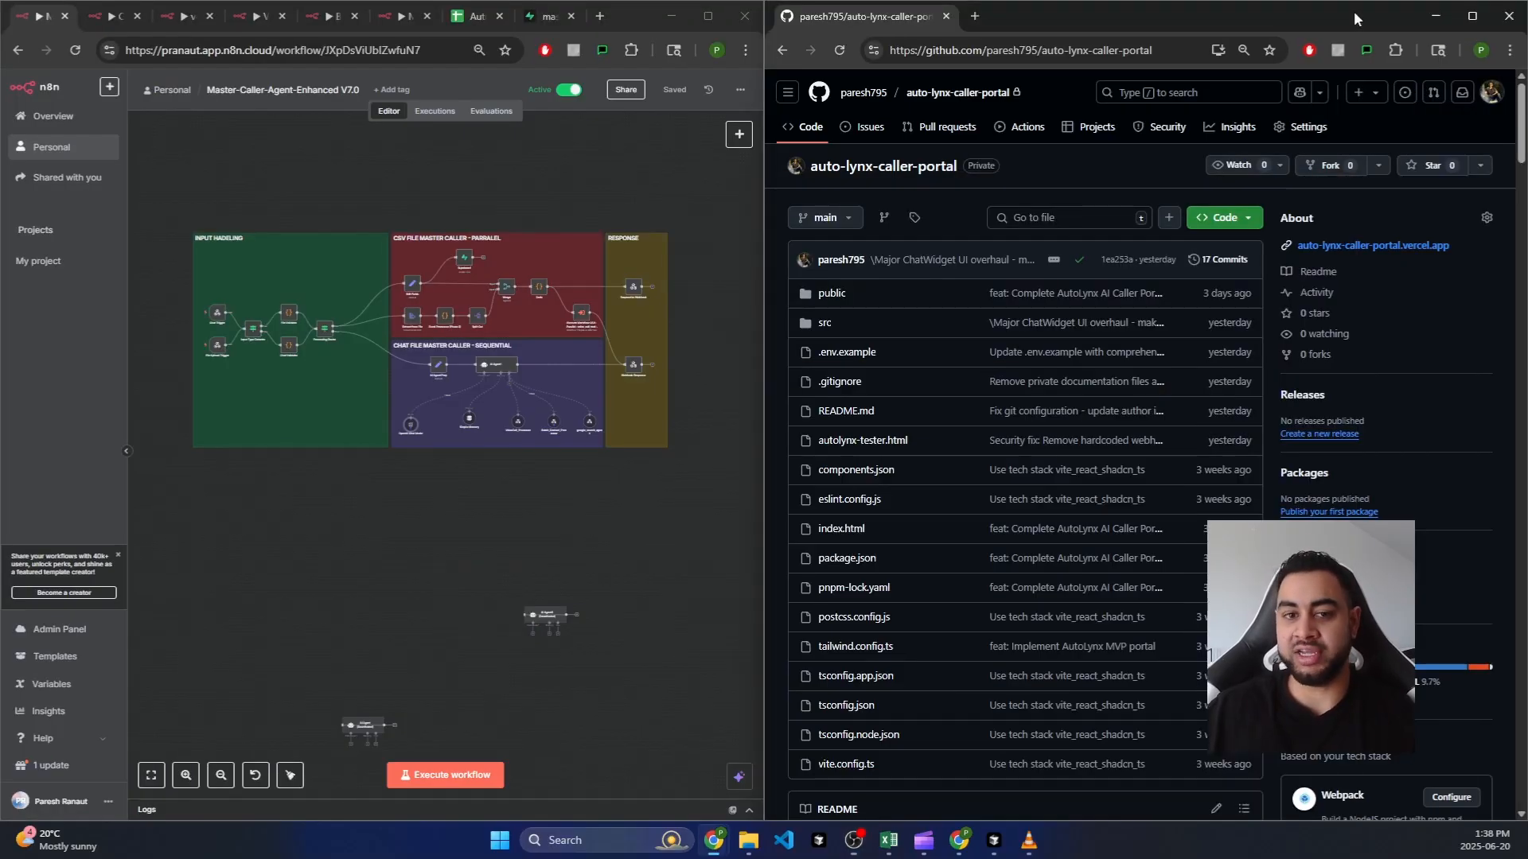
double_click(1354, 11)
left_click(1468, 191)
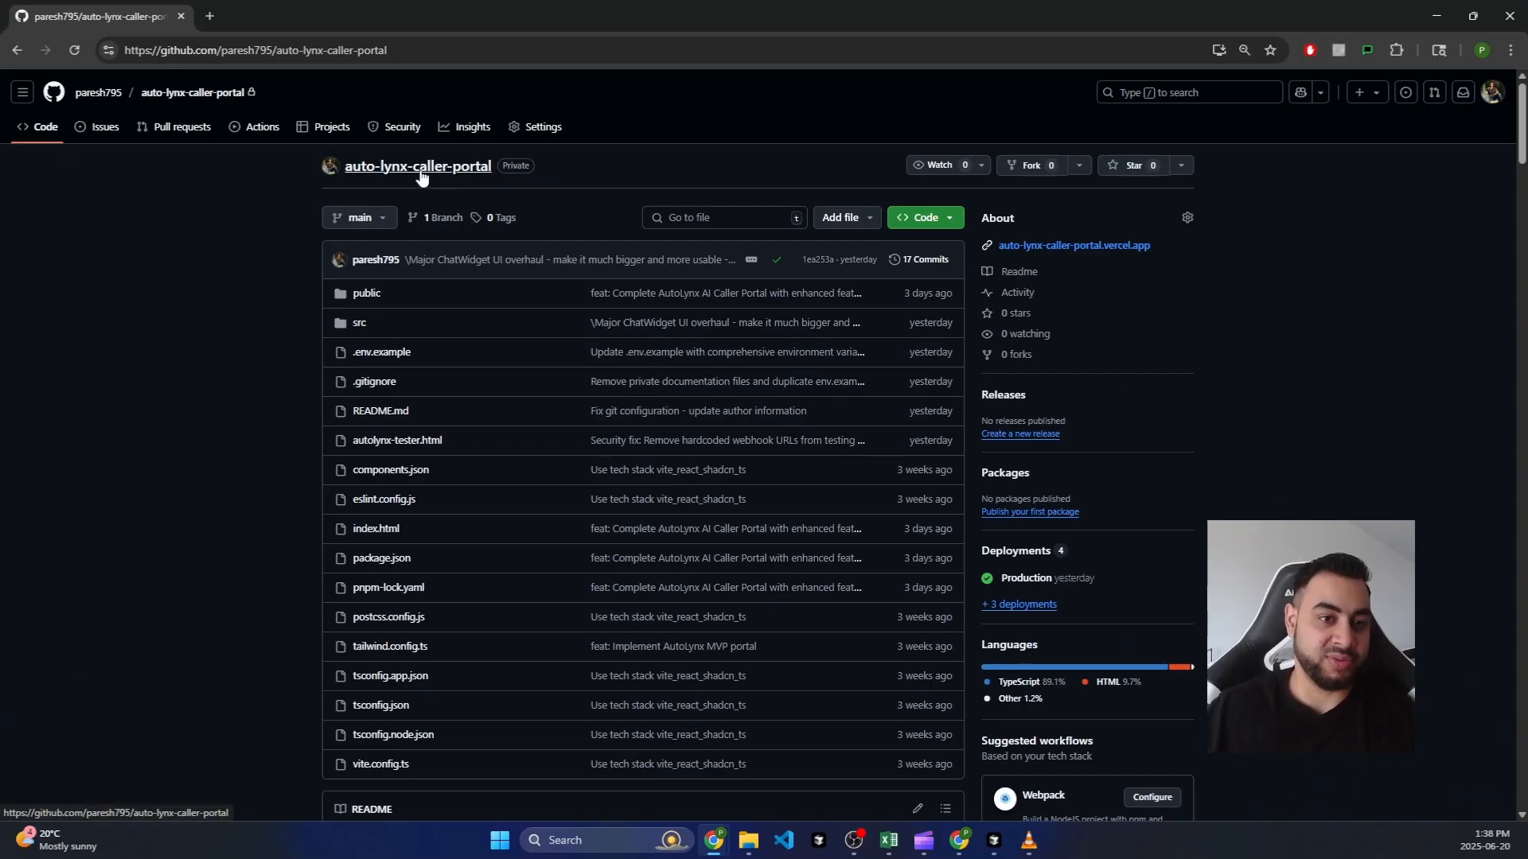
left_click(949, 220)
left_click(942, 344)
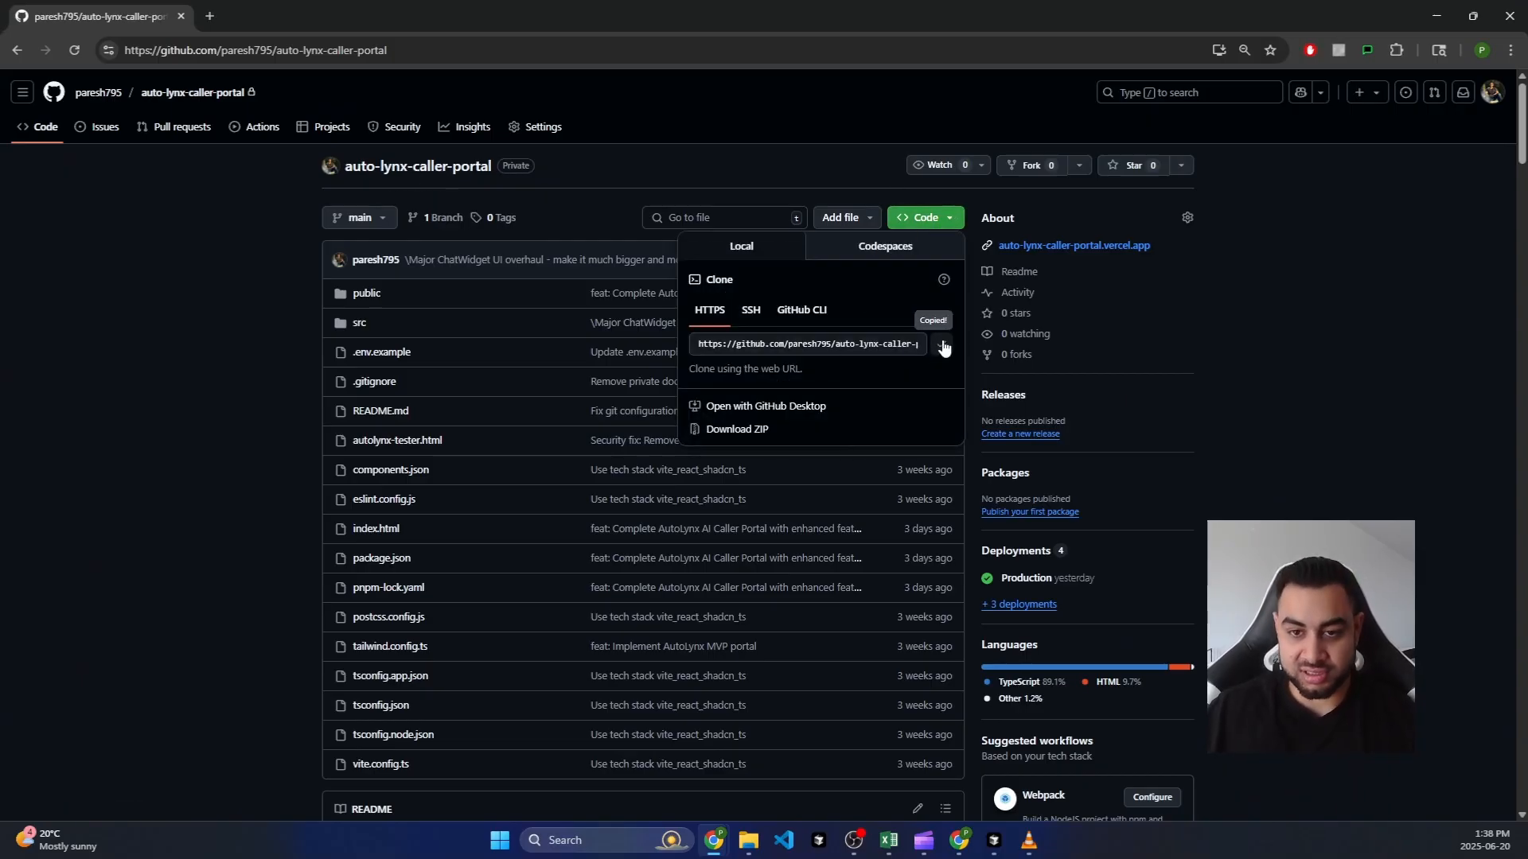
left_click(1392, 191)
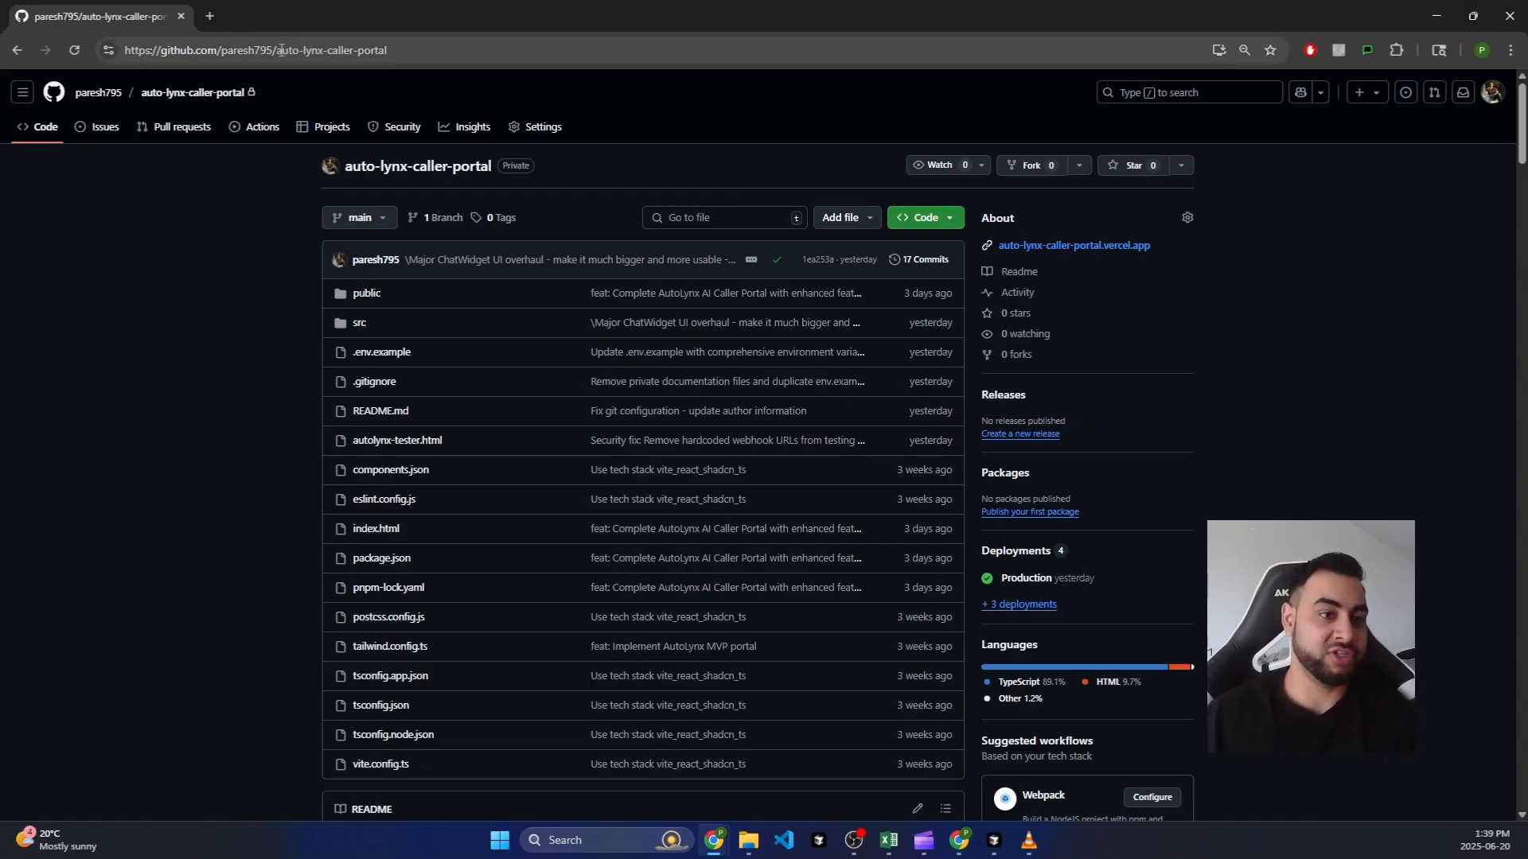
Step: Bring Cursor up full screen and inspect the terminal's Vite localhost:8080 output
left_click(1437, 16)
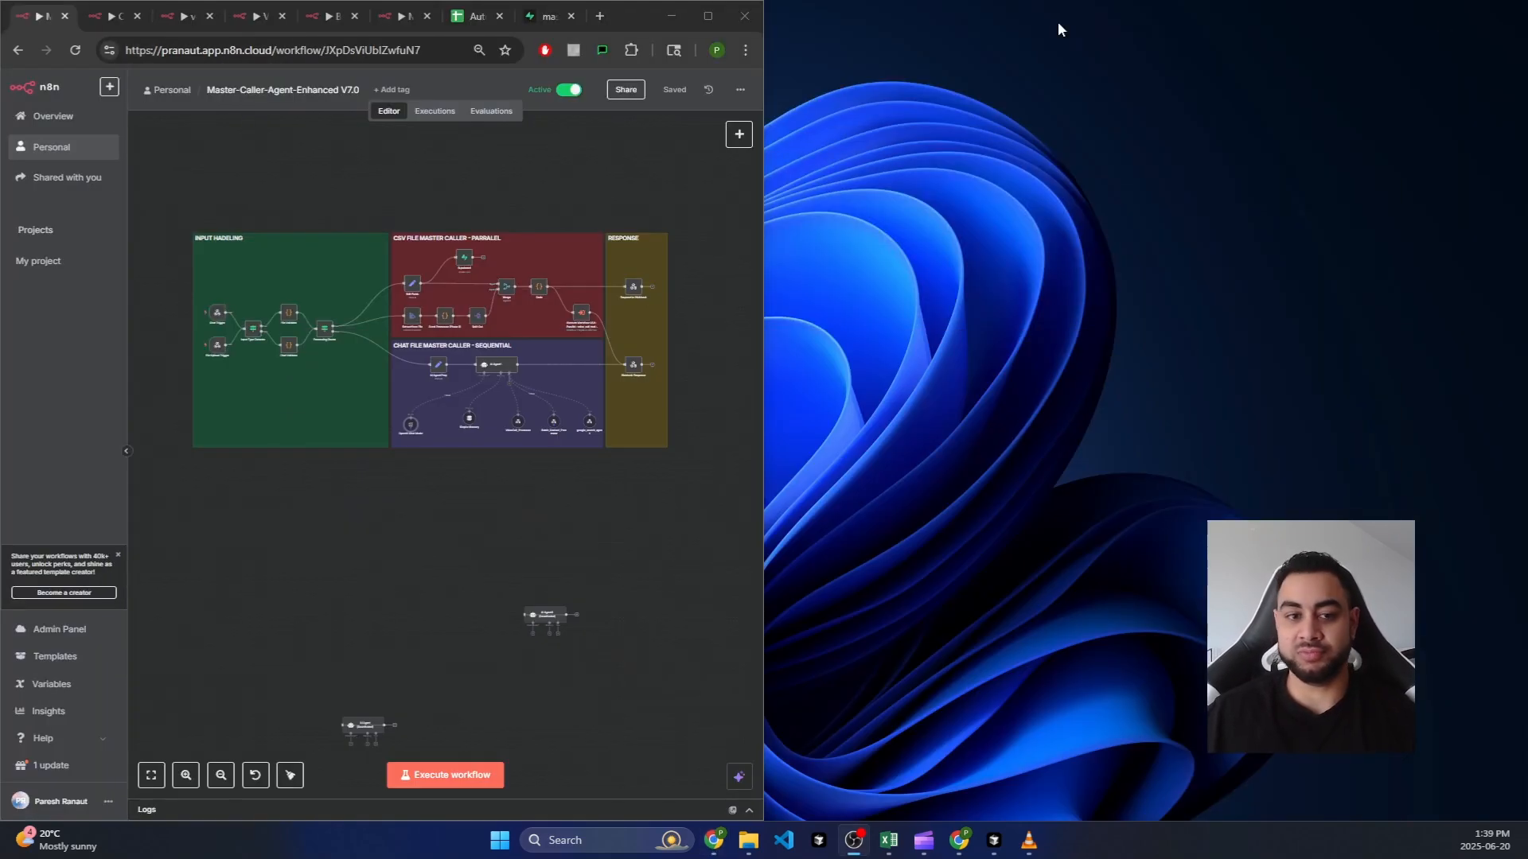
left_click(993, 841)
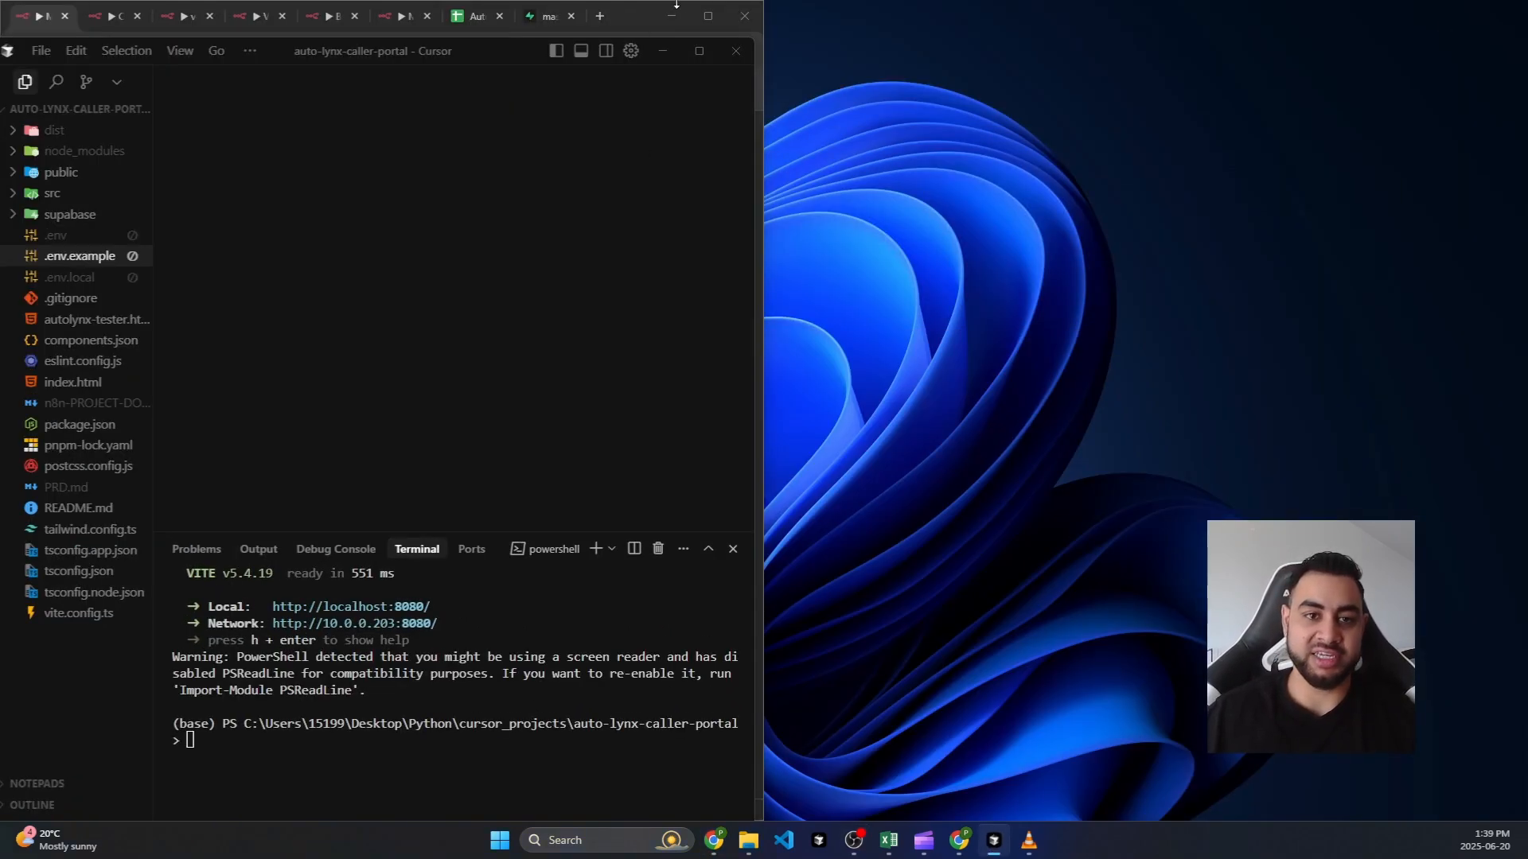
left_click(708, 38)
left_click(708, 17)
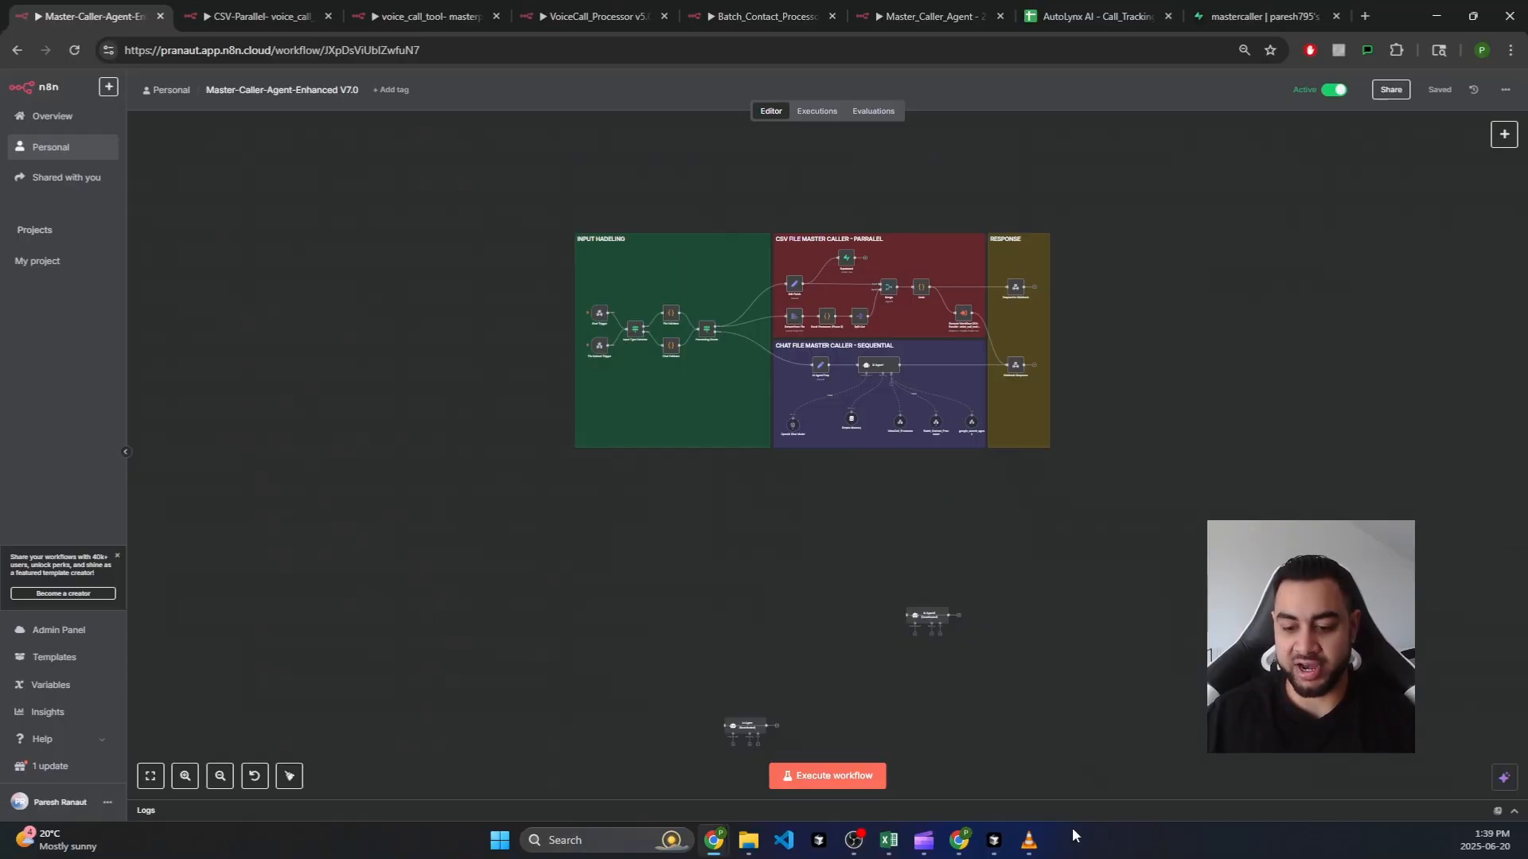
left_click(995, 841)
left_click(694, 52)
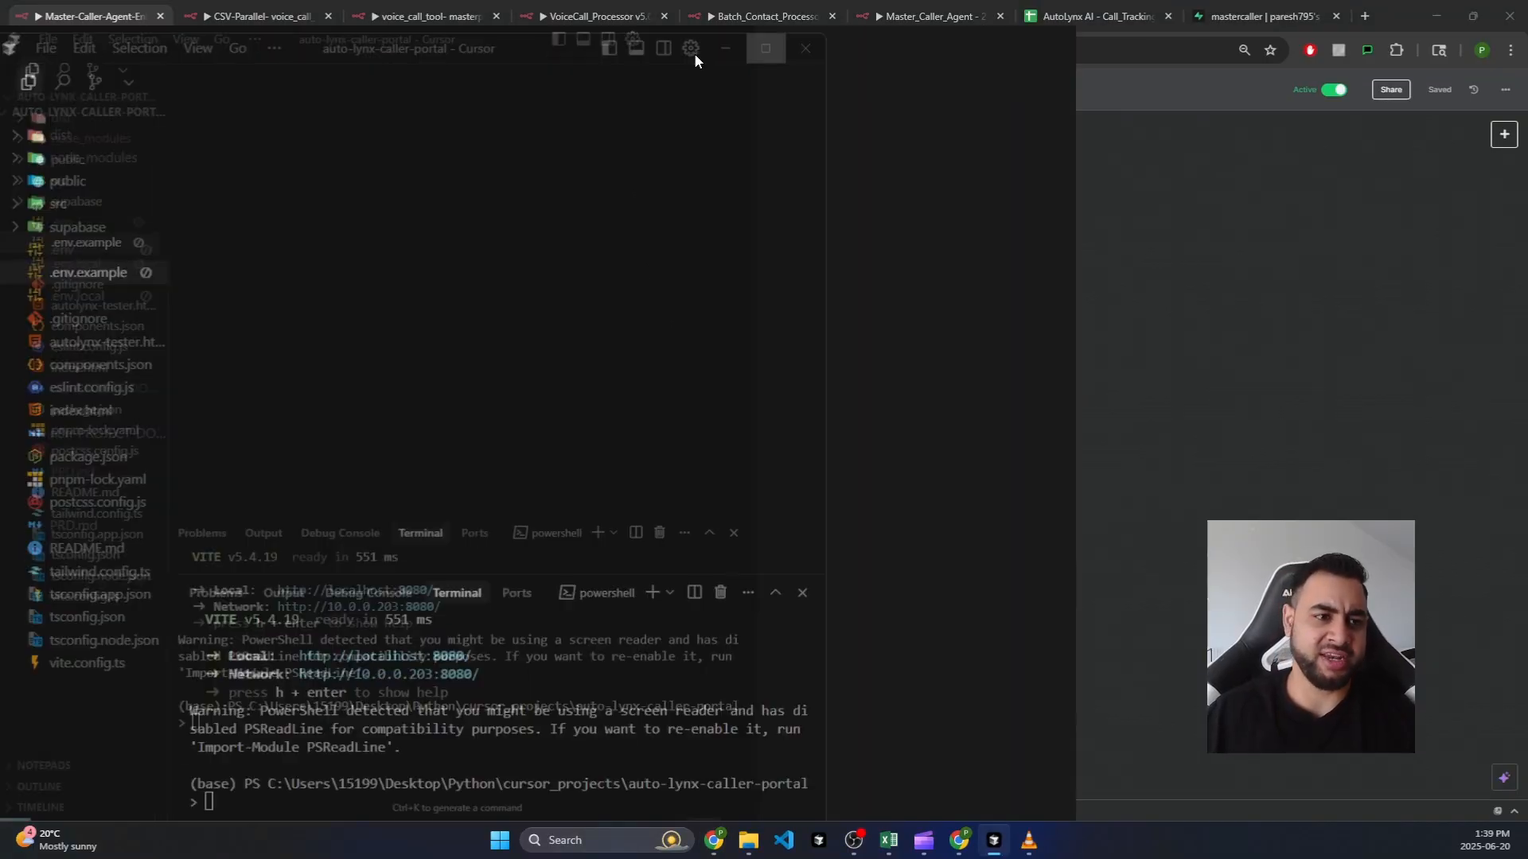
left_click(780, 663)
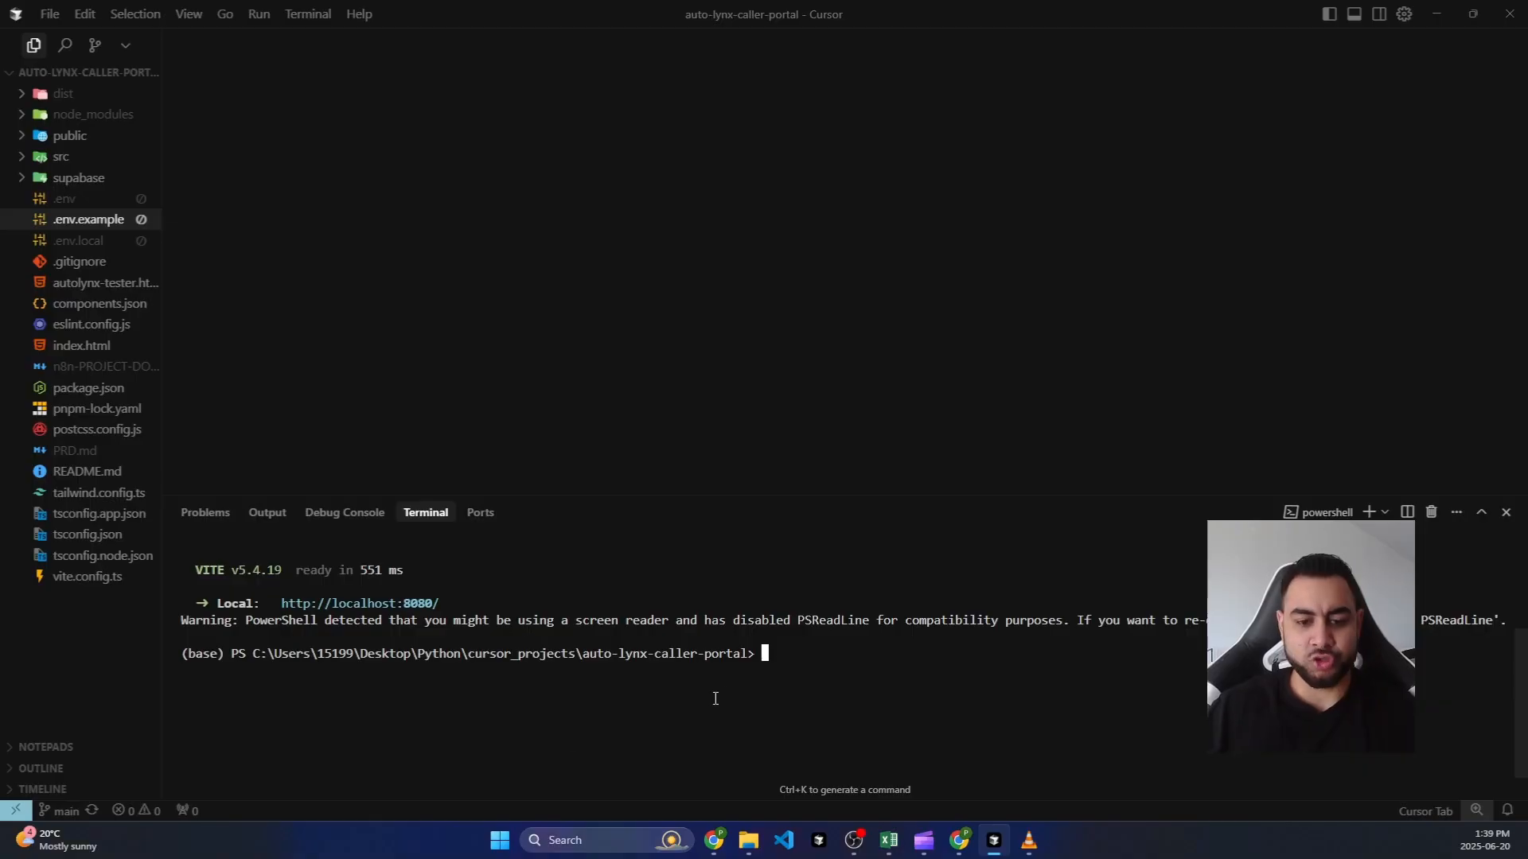
left_click_drag(760, 663, 587, 722)
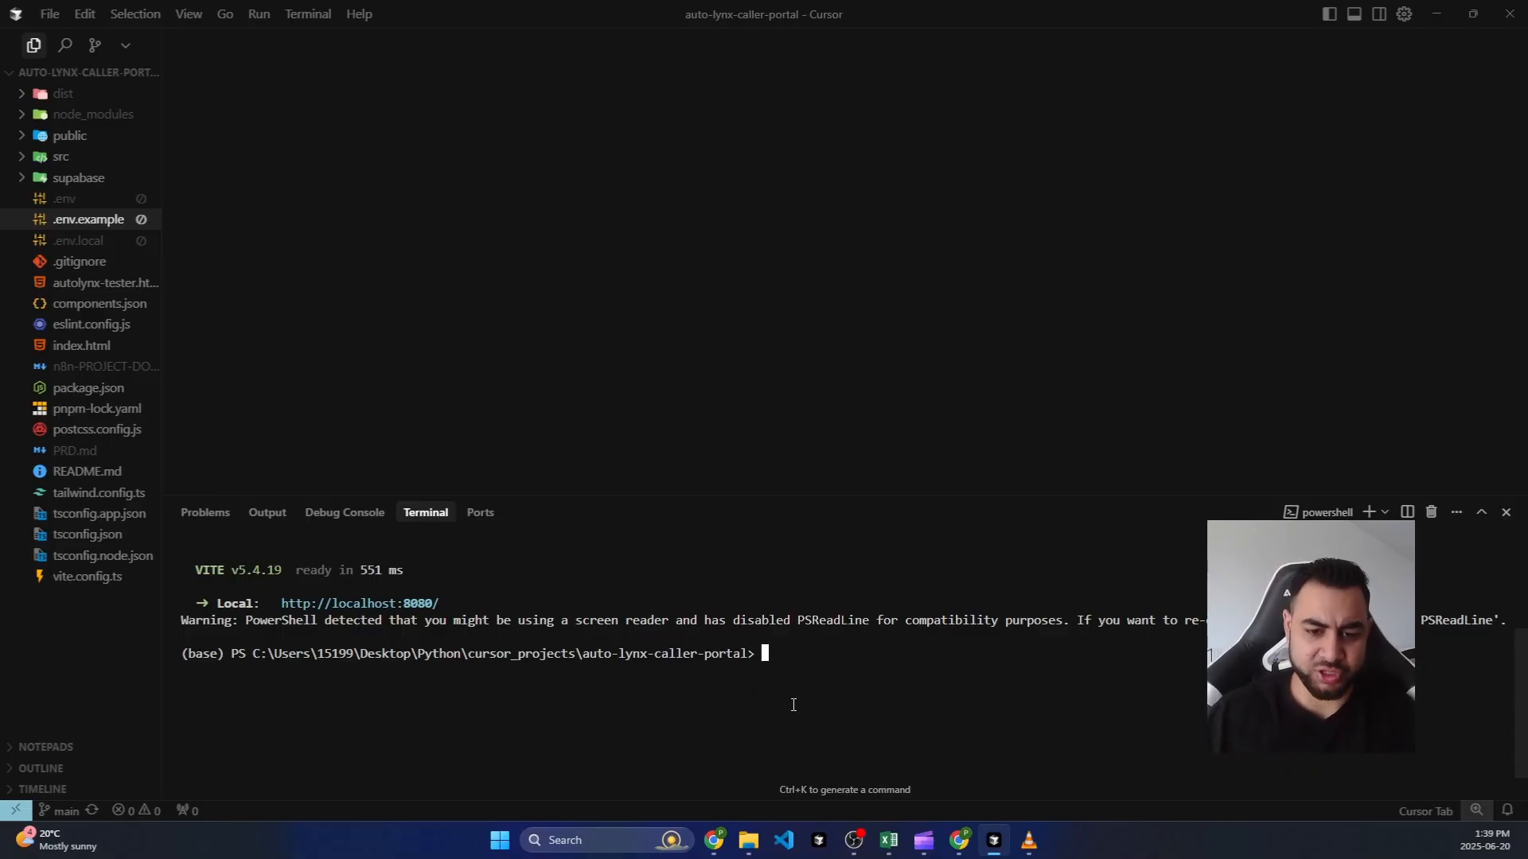
Step: Launch Command Prompt by searching Windows for cmd
left_click(637, 835)
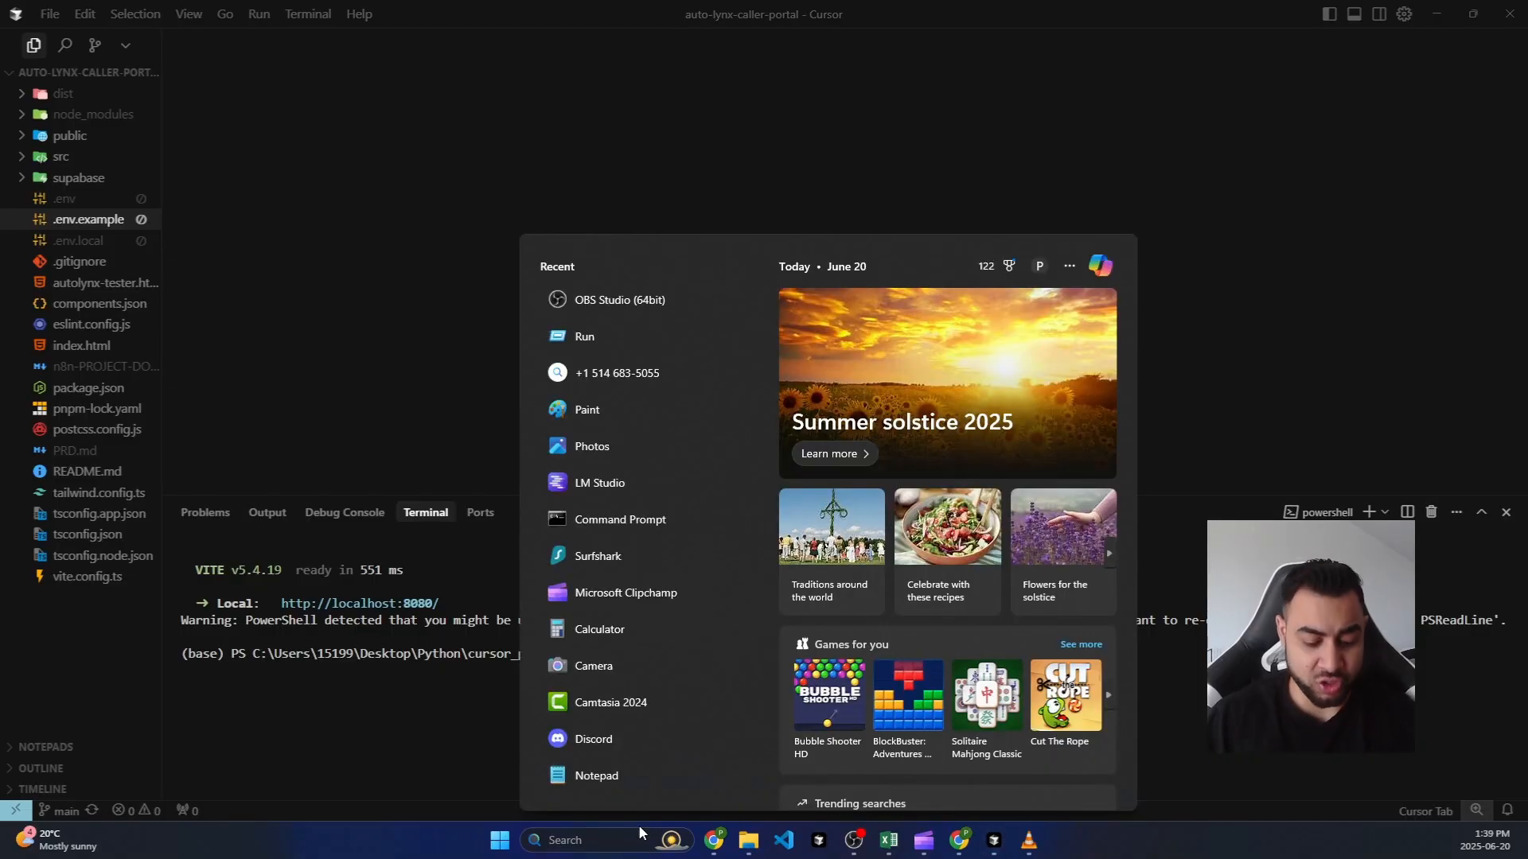
type("cmd")
key("Return")
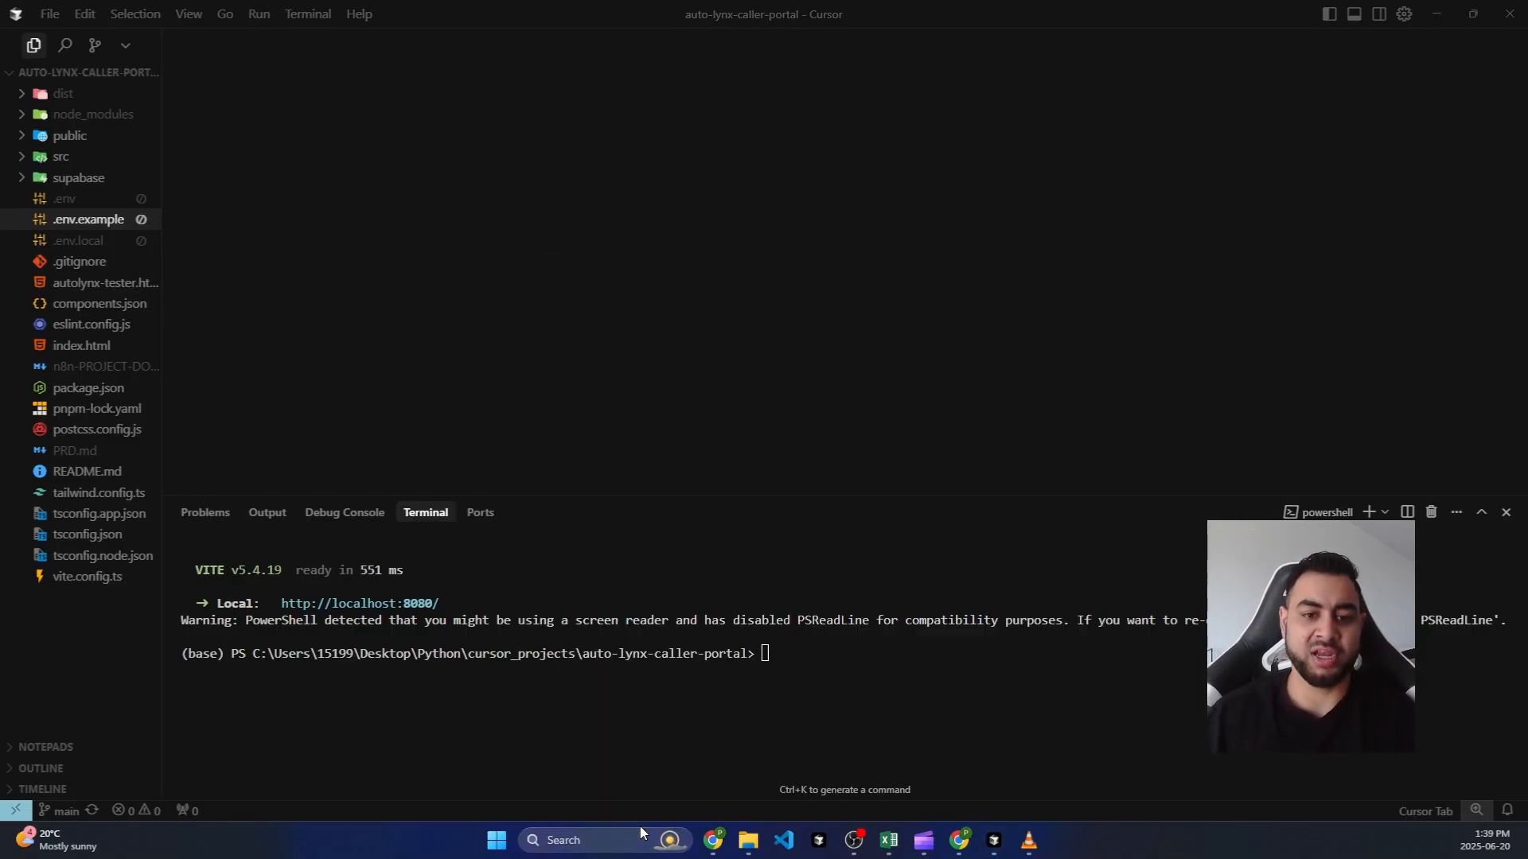
Step: Maximize Command Prompt and change directory to the Desktop Files folder
left_click_drag(4, 33, 1130, 42)
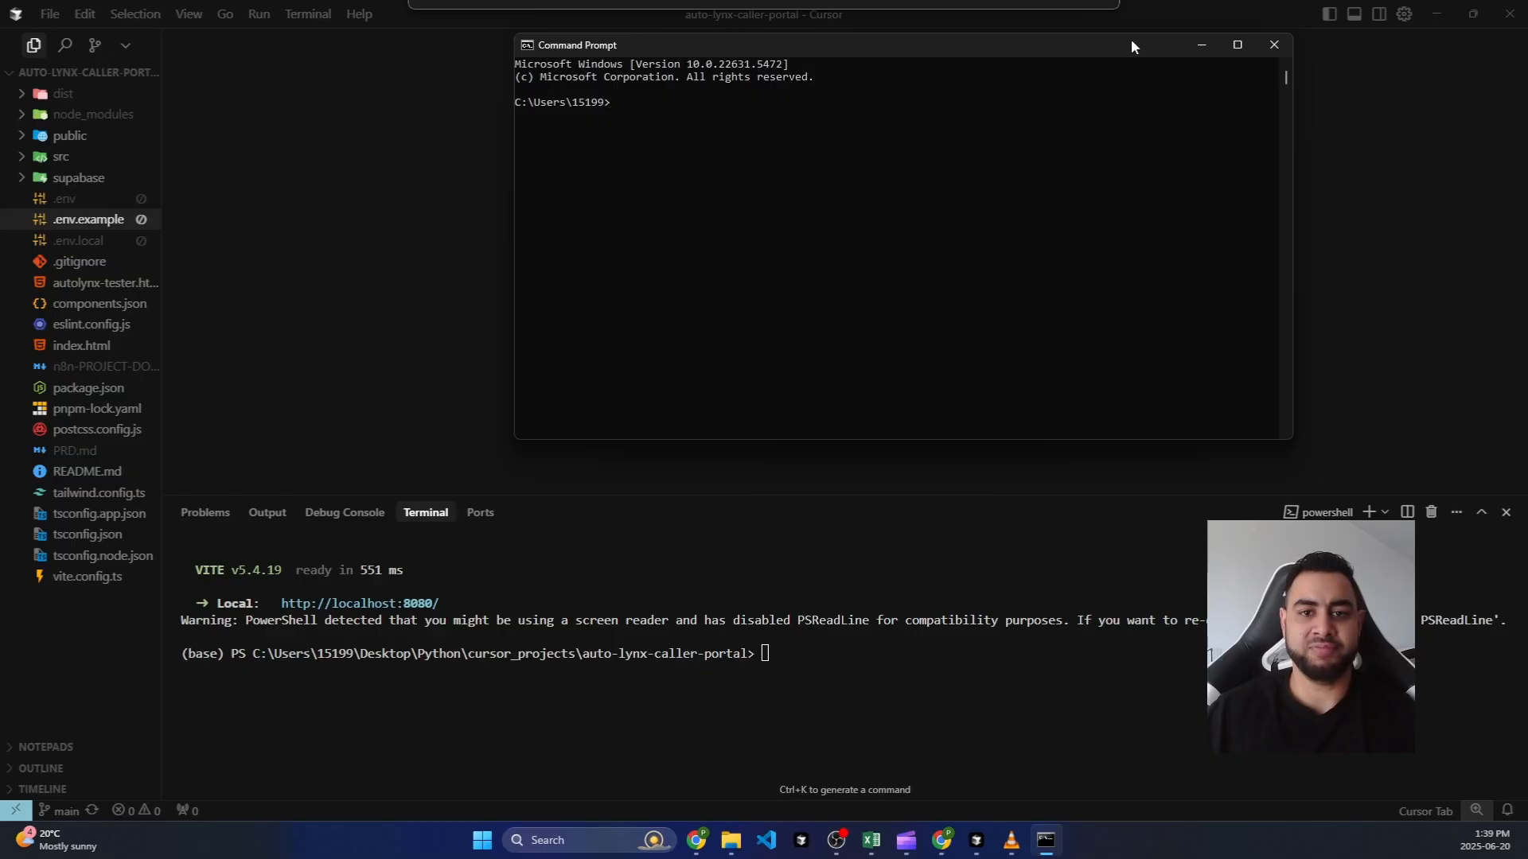
double_click(695, 45)
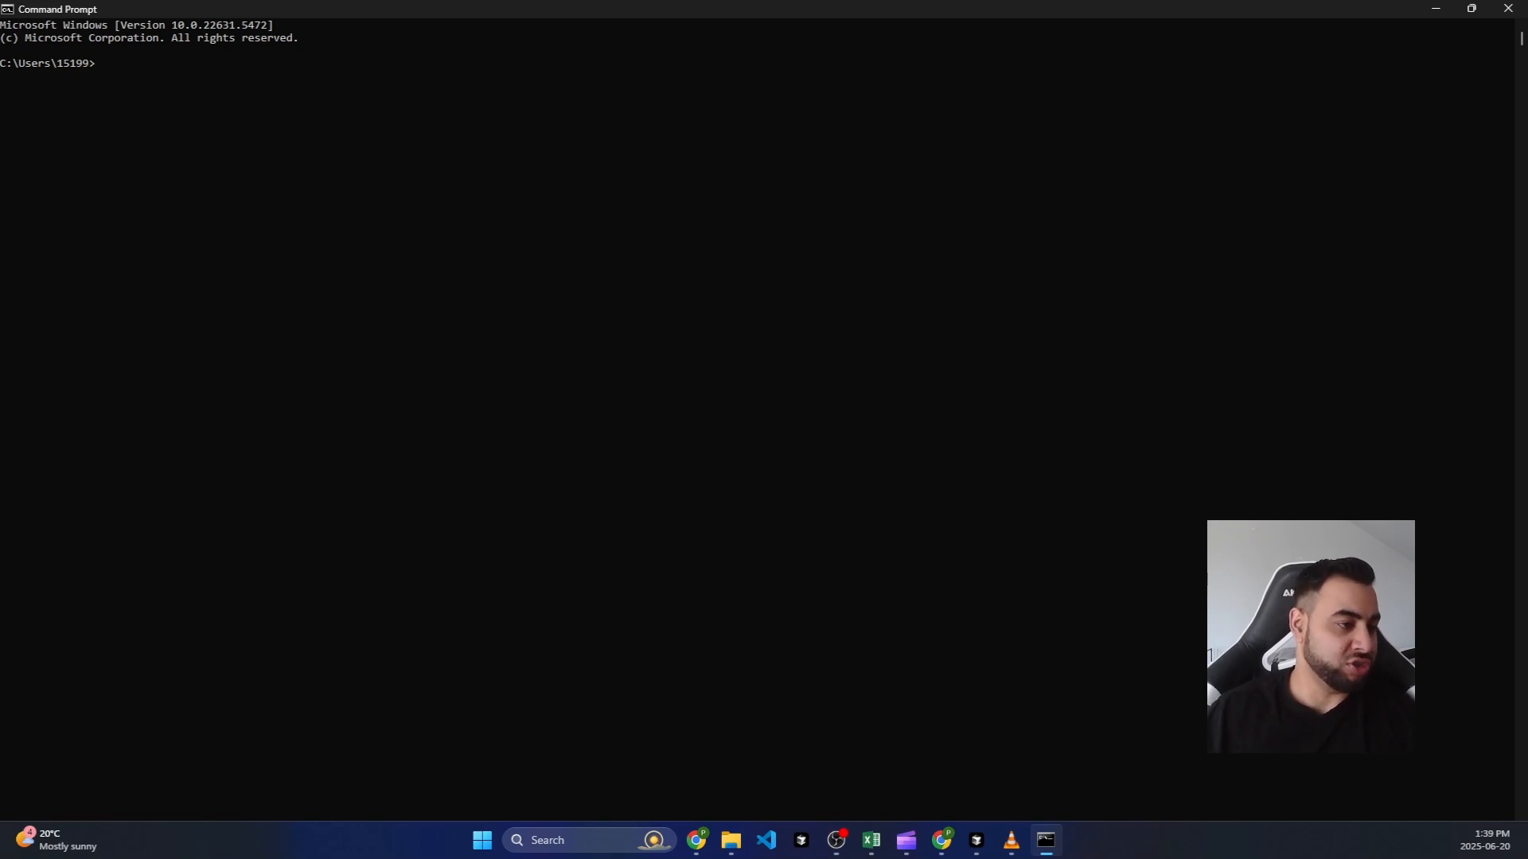
key("alt+Tab")
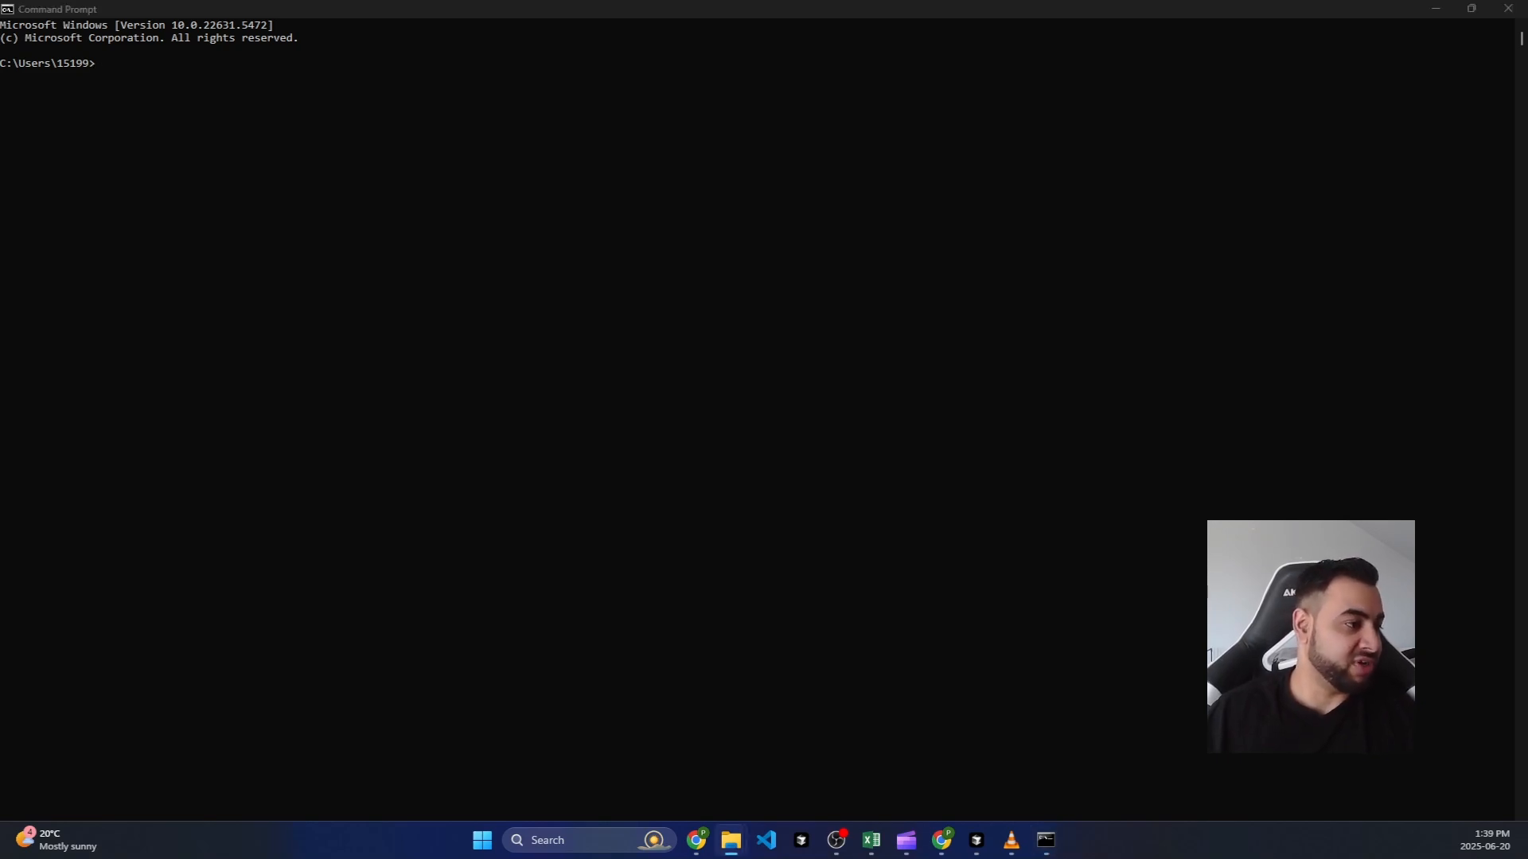
left_click(113, 80)
type("cd")
key("ctrl+v")
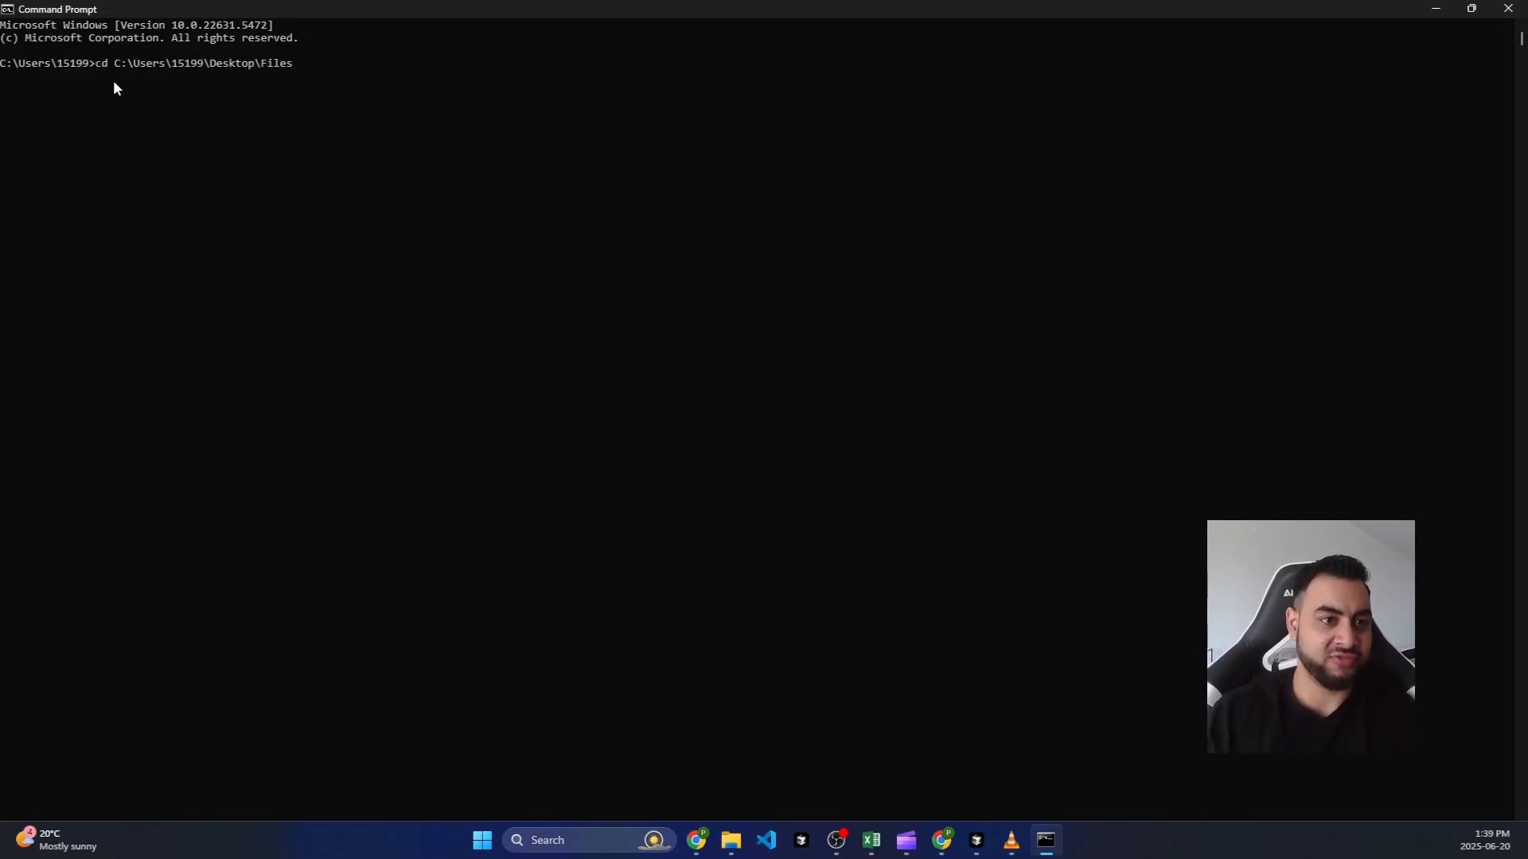
key("Return")
Step: Run git clone with the pasted auto-lynx-caller-portal repository URL
left_click(179, 89)
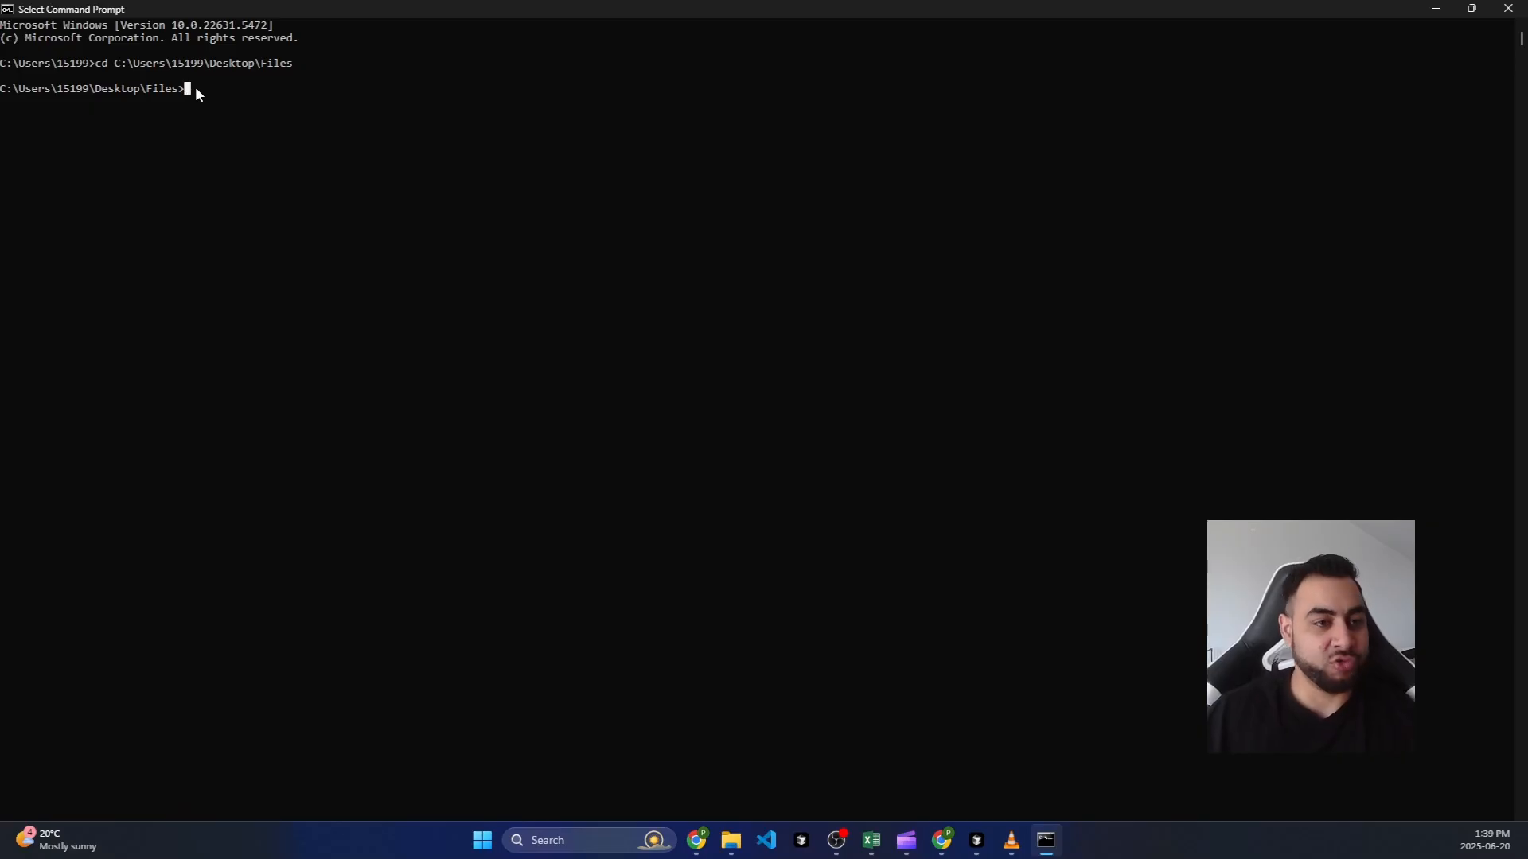
type("gcc")
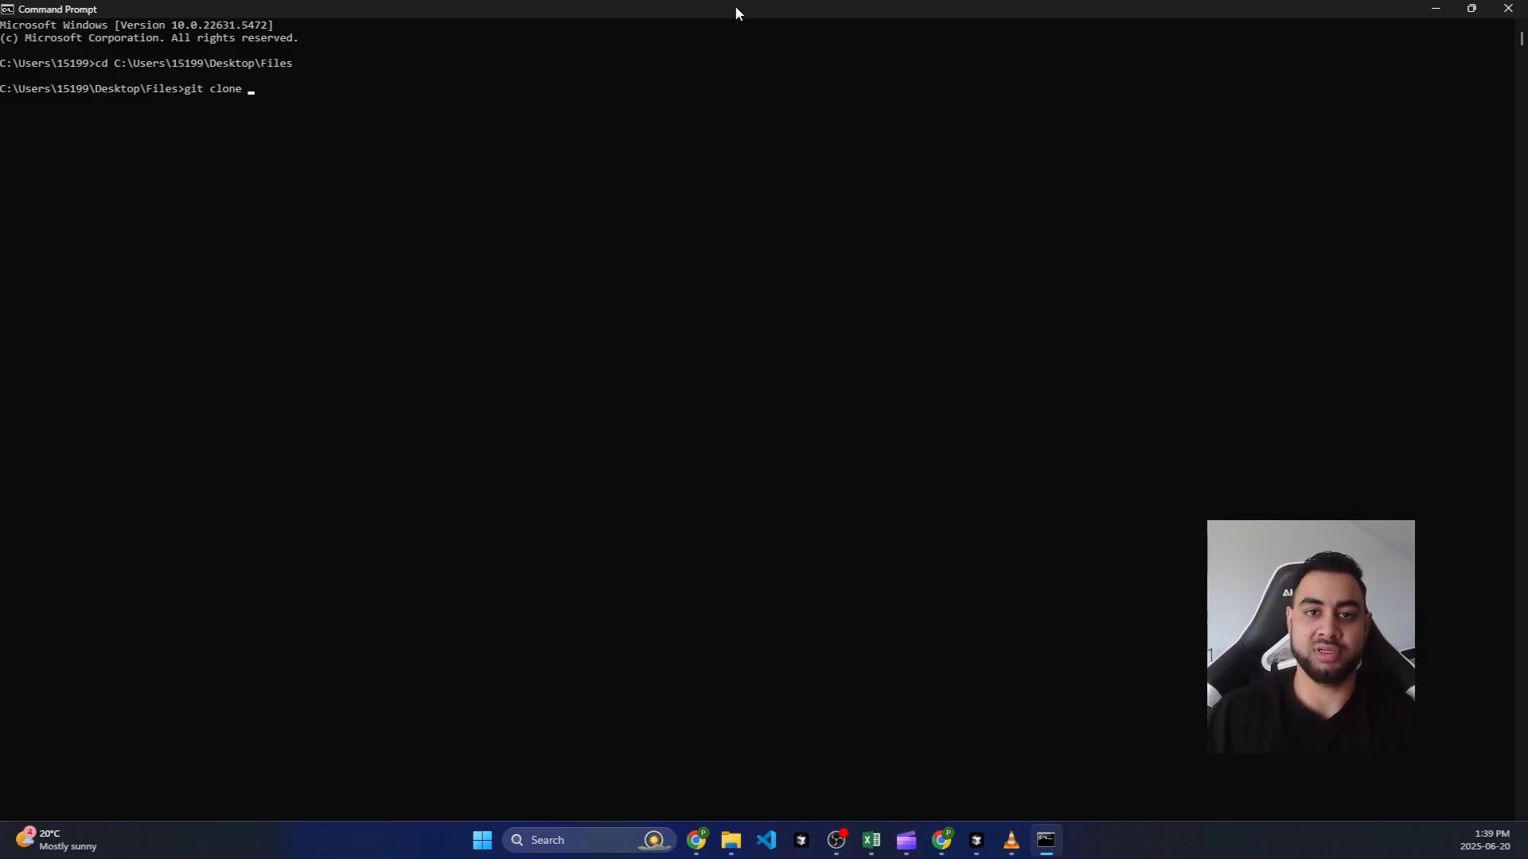
key("super+v")
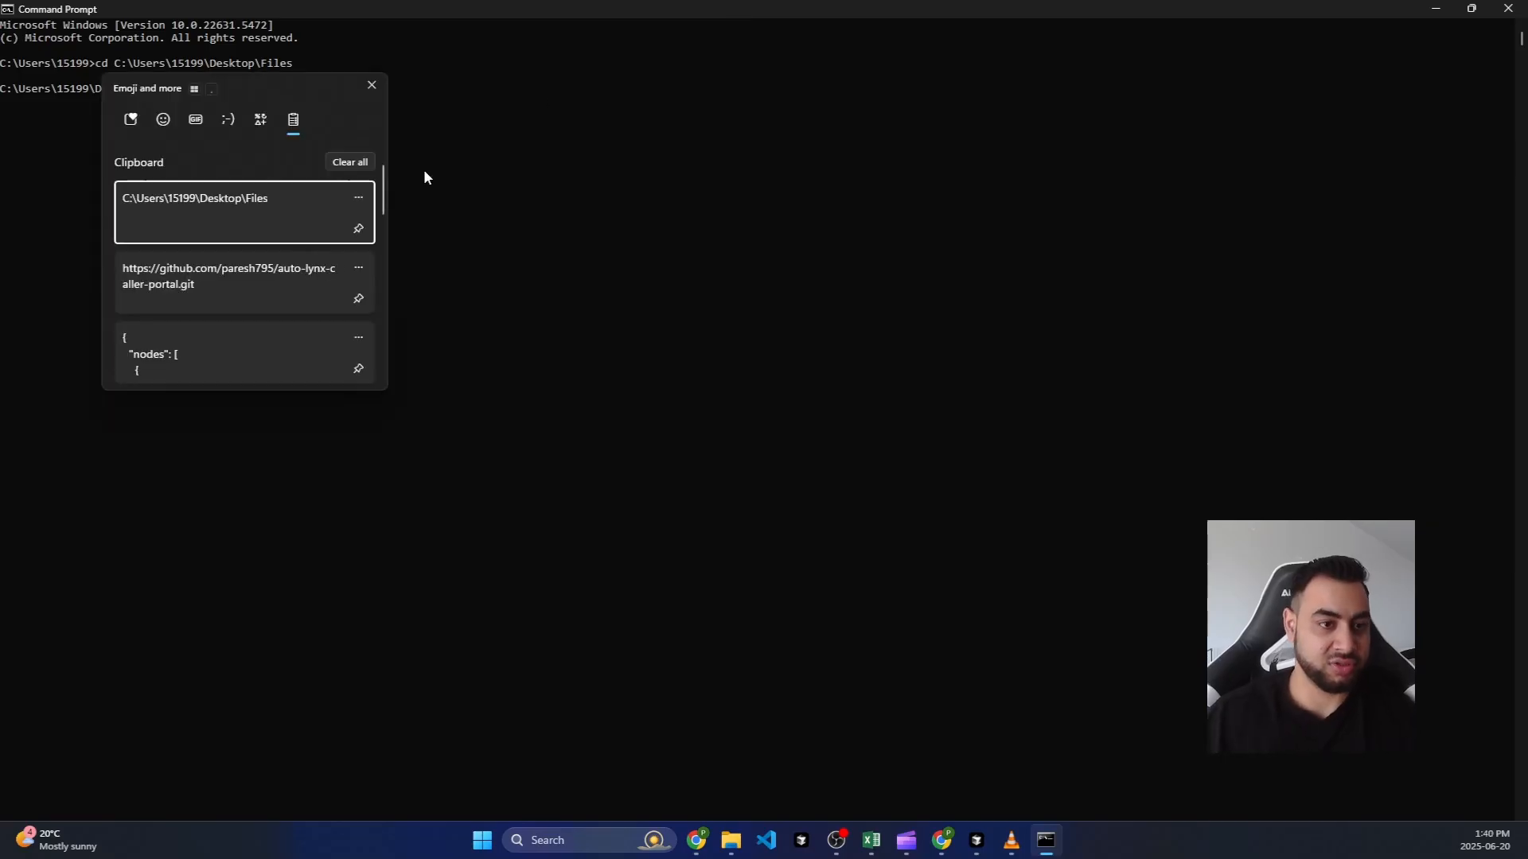
left_click(298, 278)
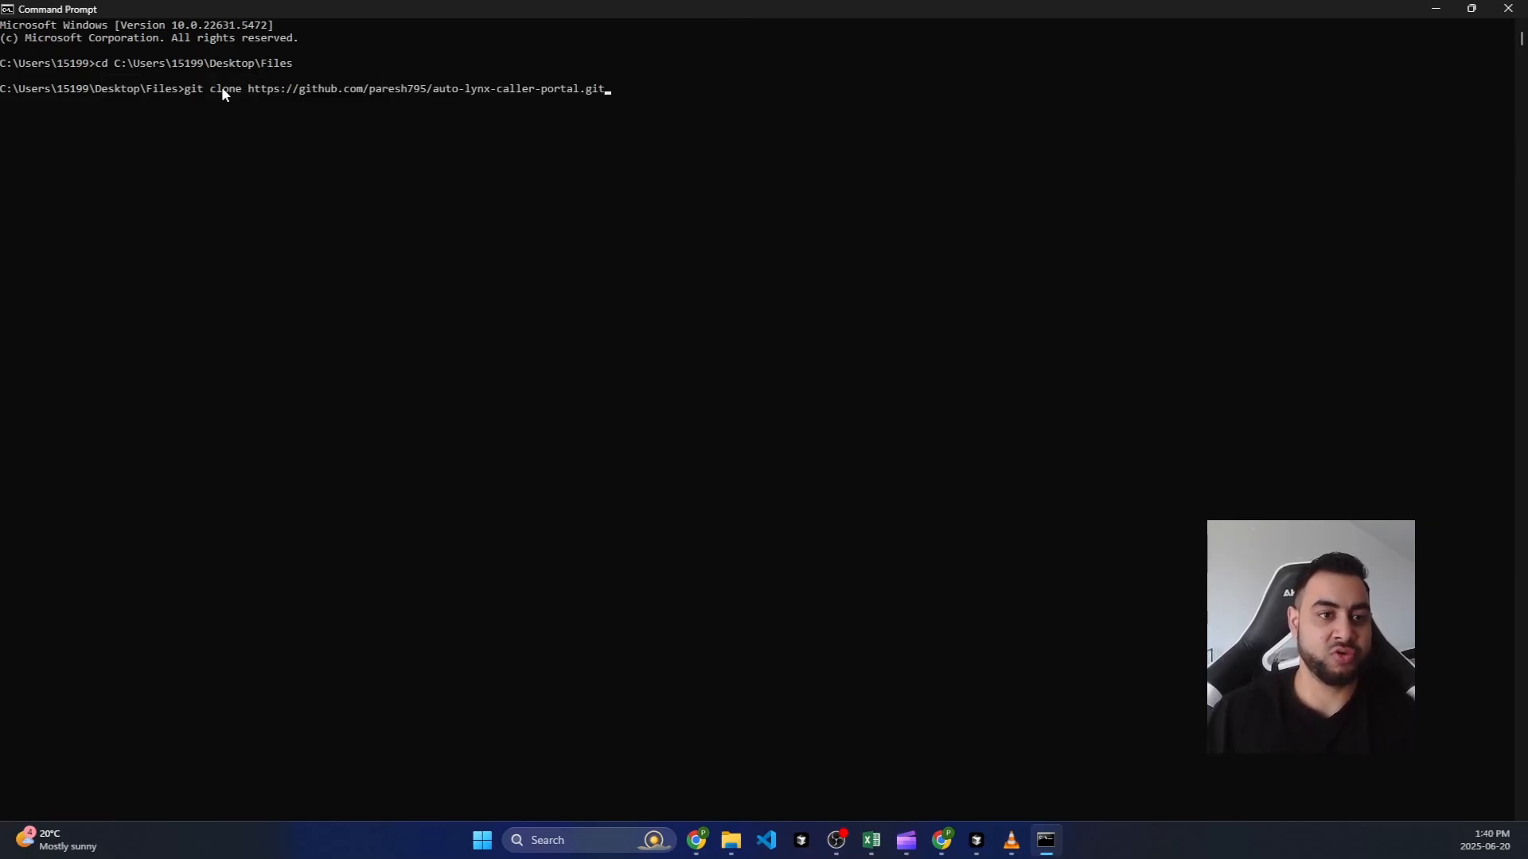
left_click_drag(248, 88, 618, 94)
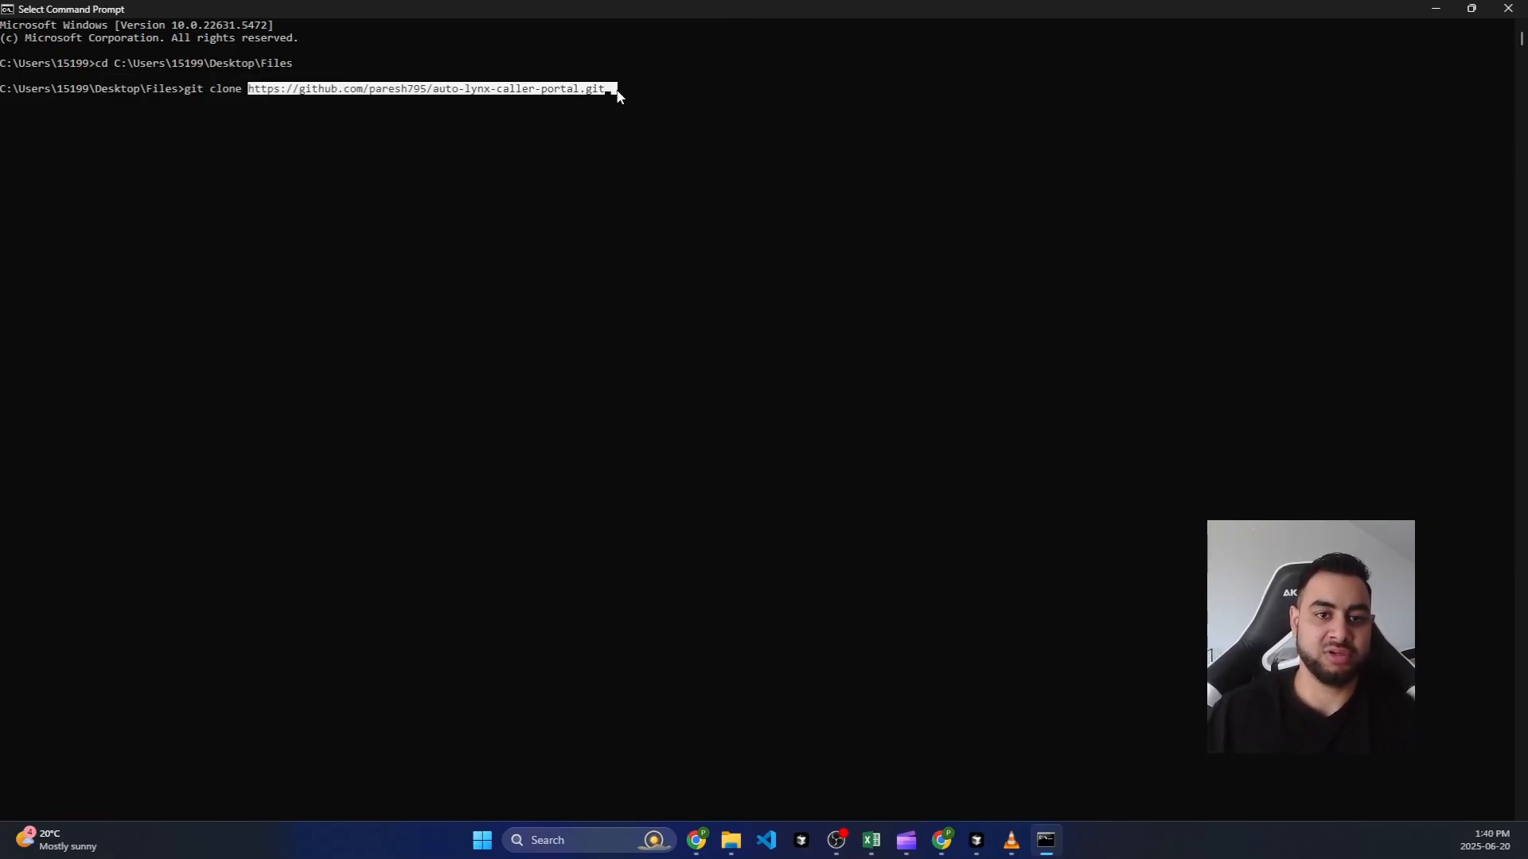
left_click(617, 94)
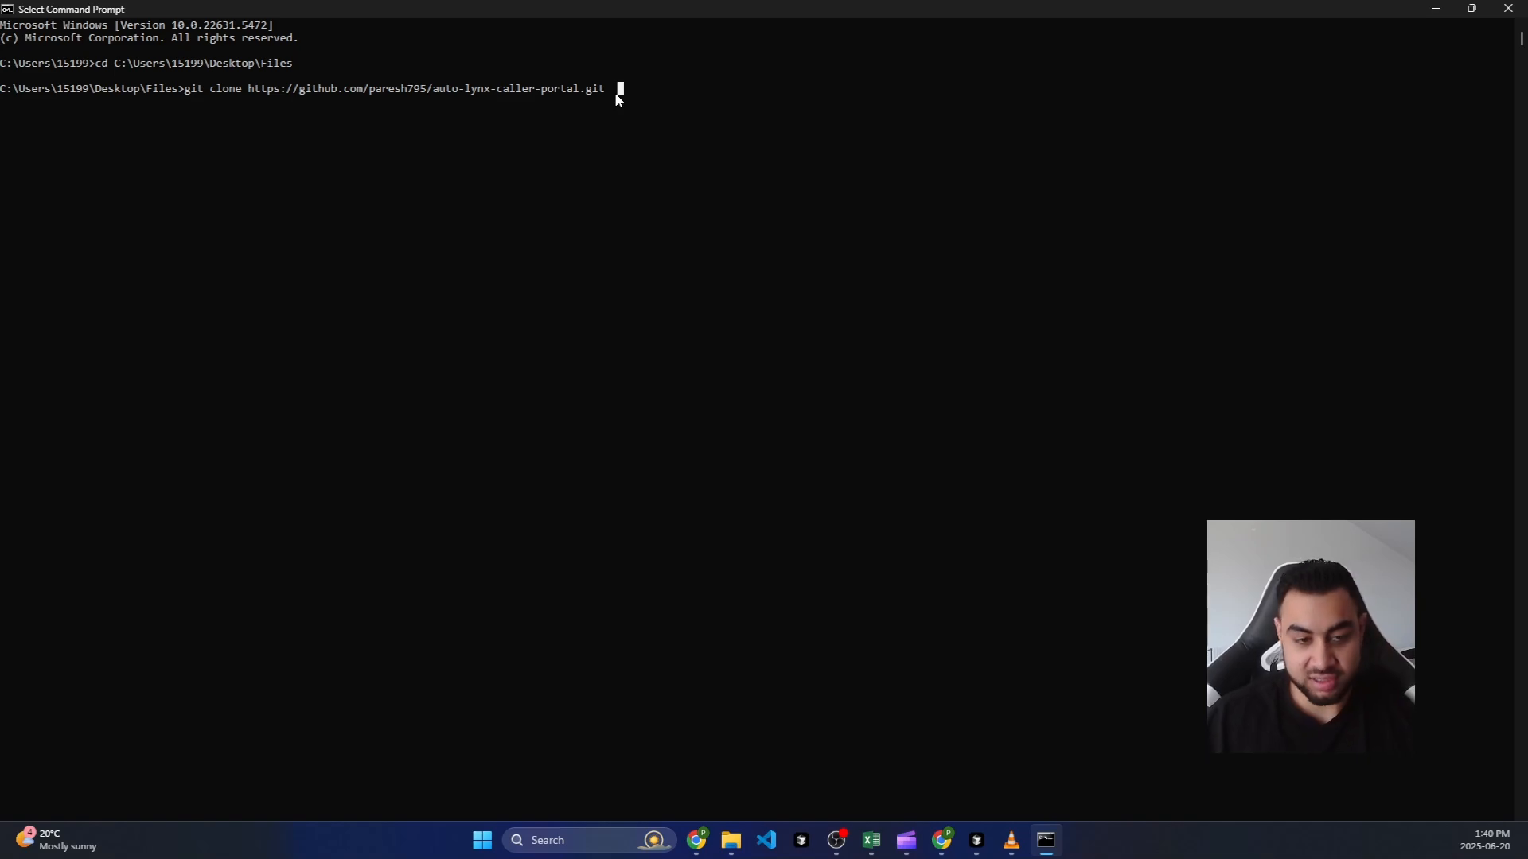
key("Escape")
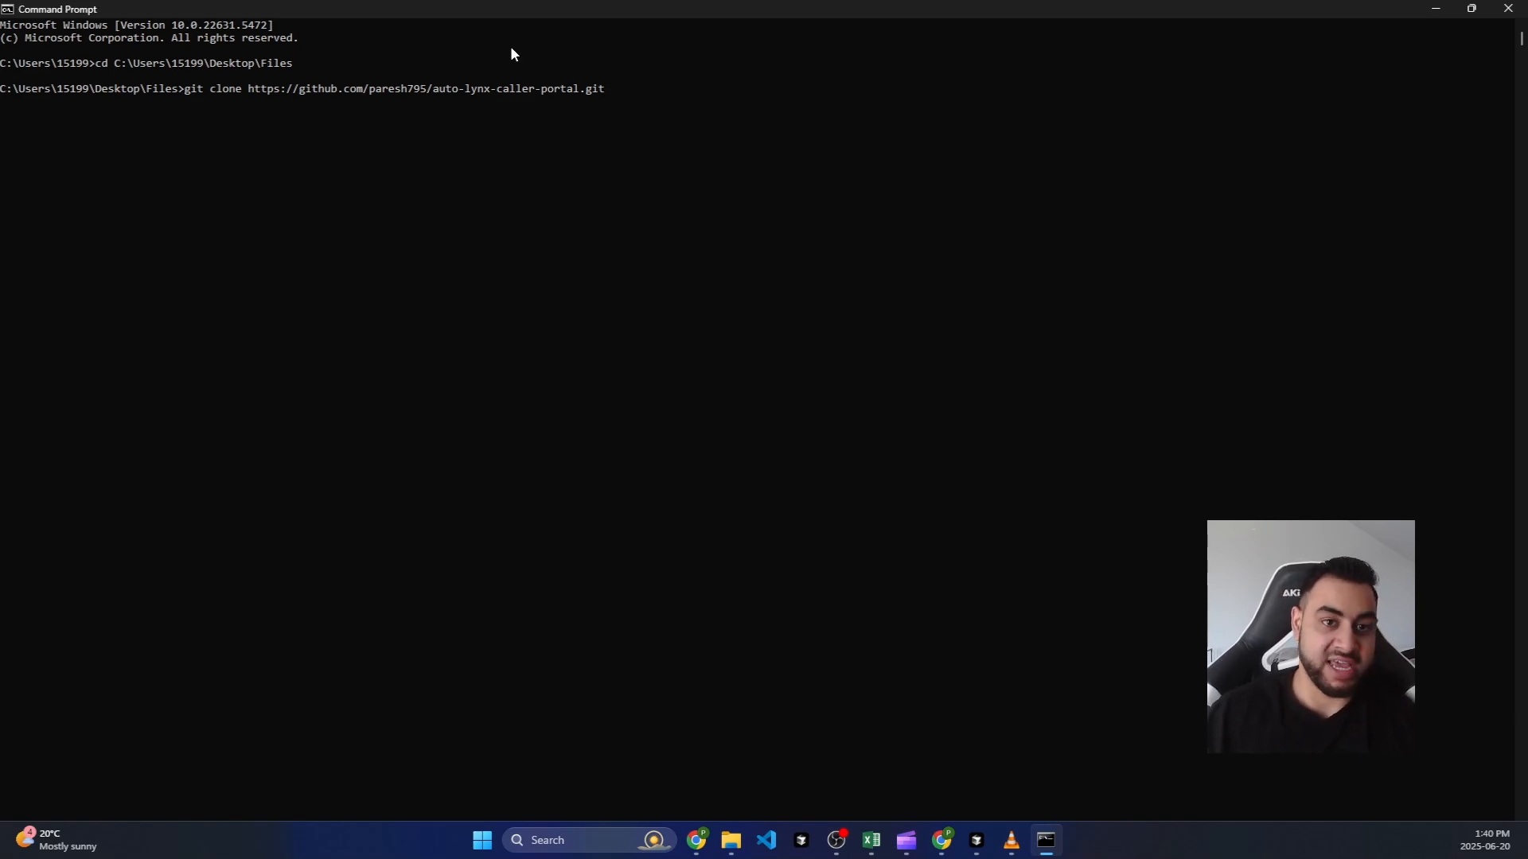
left_click_drag(293, 64, 44, 64)
left_click(626, 98)
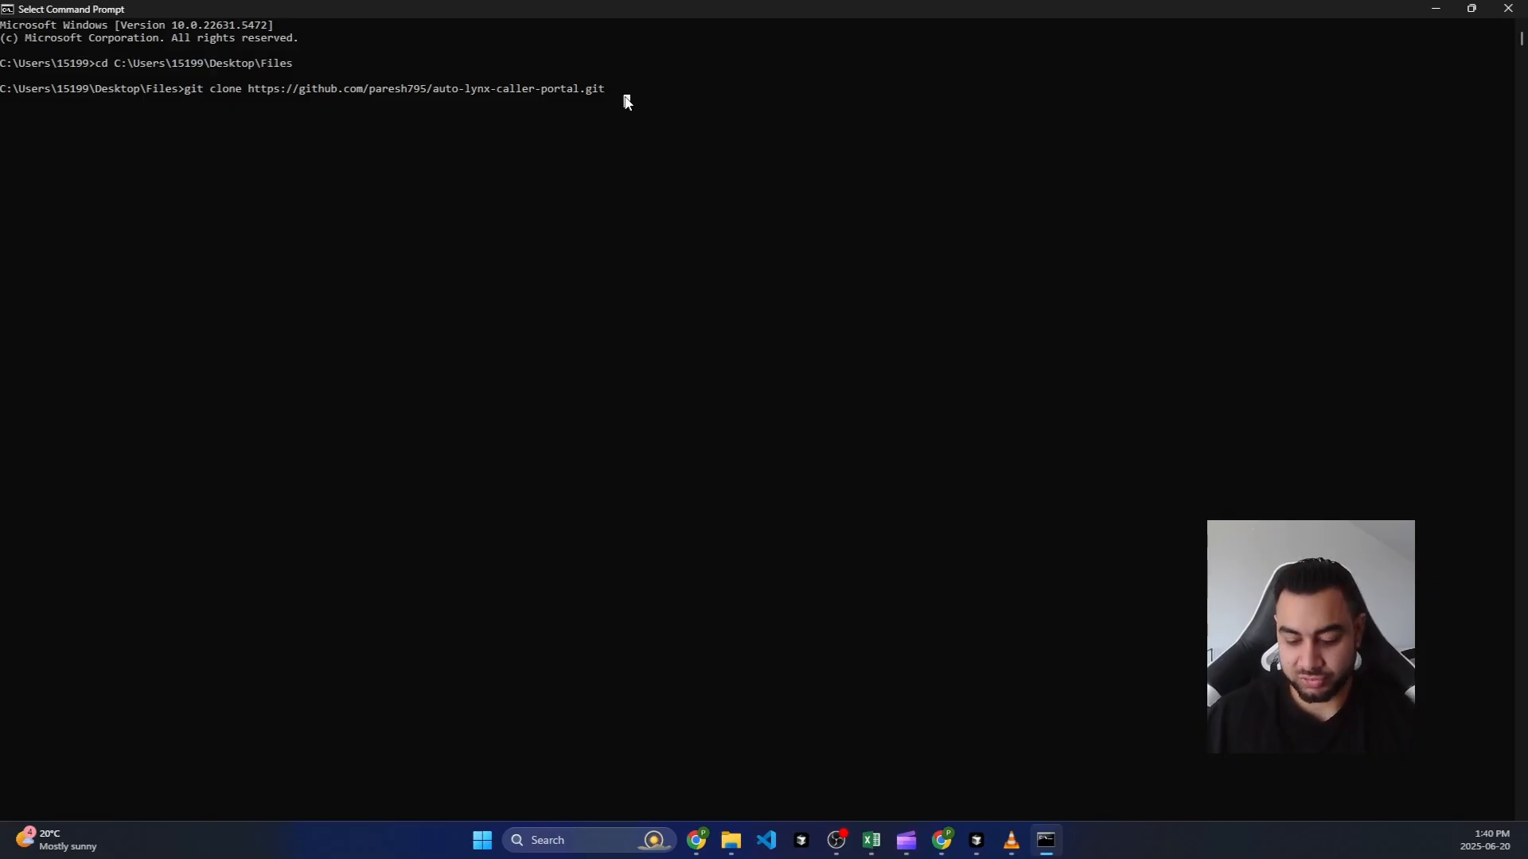
key("Escape")
key("Return")
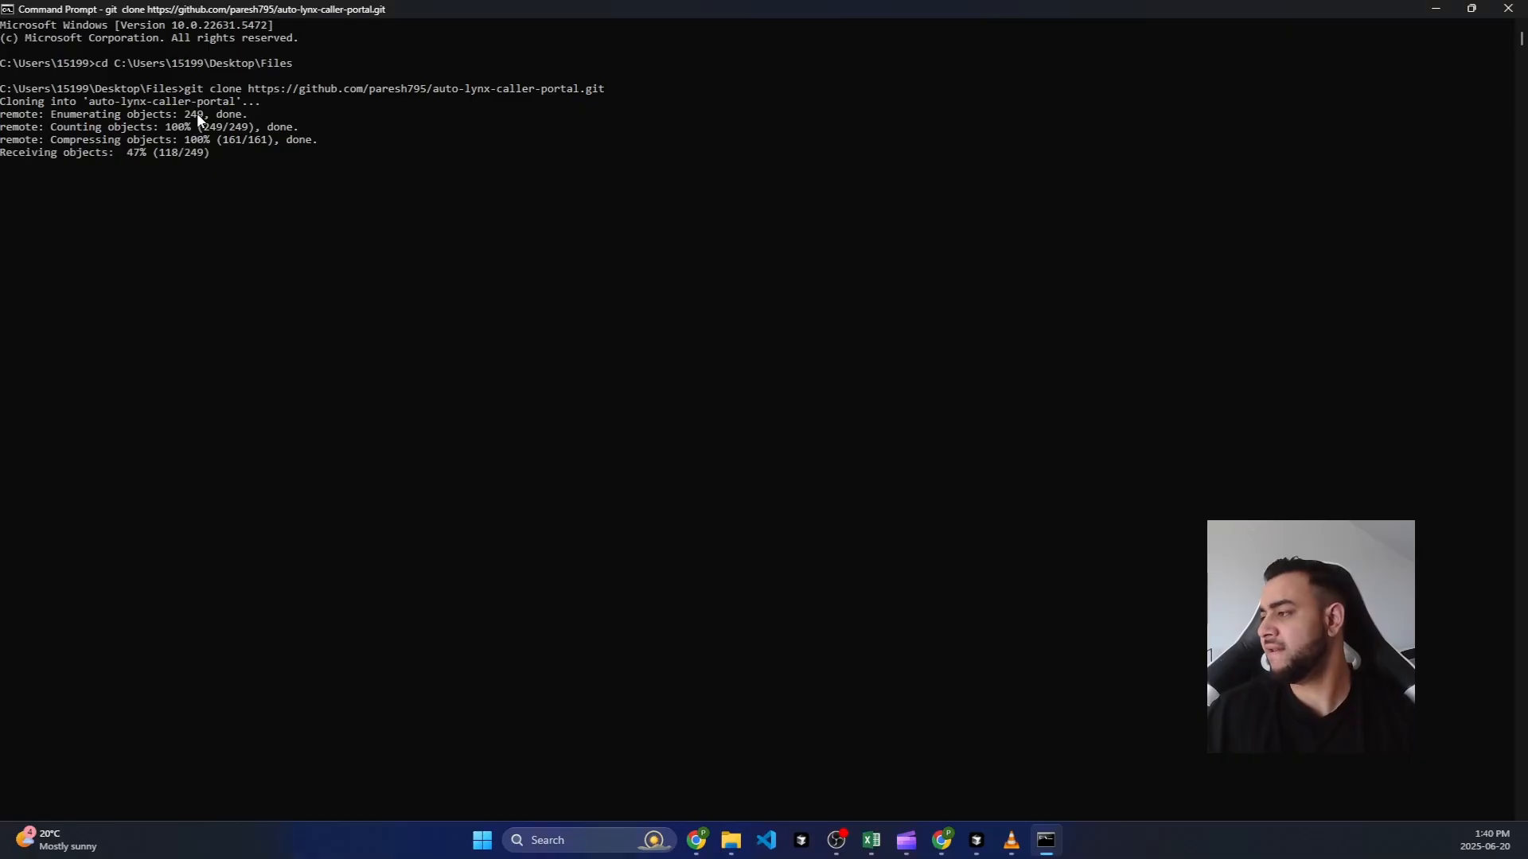
left_click_drag(262, 180, 4, 89)
left_click_drag(258, 241, 265, 241)
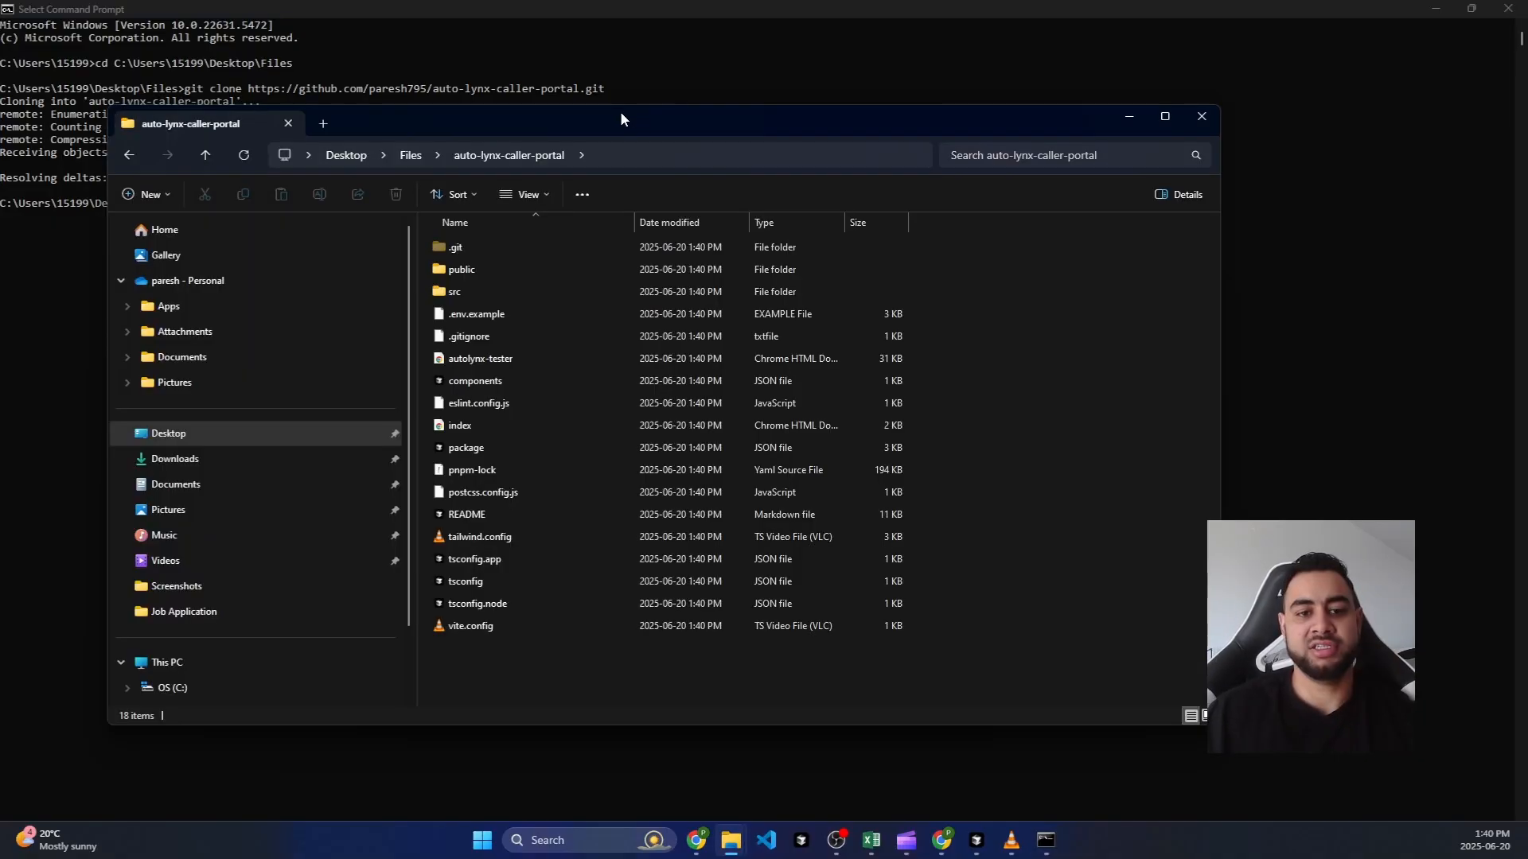
Step: Maximize Explorer on the cloned auto-lynx-caller-portal folder's 18 items, then return to Cursor
double_click(619, 115)
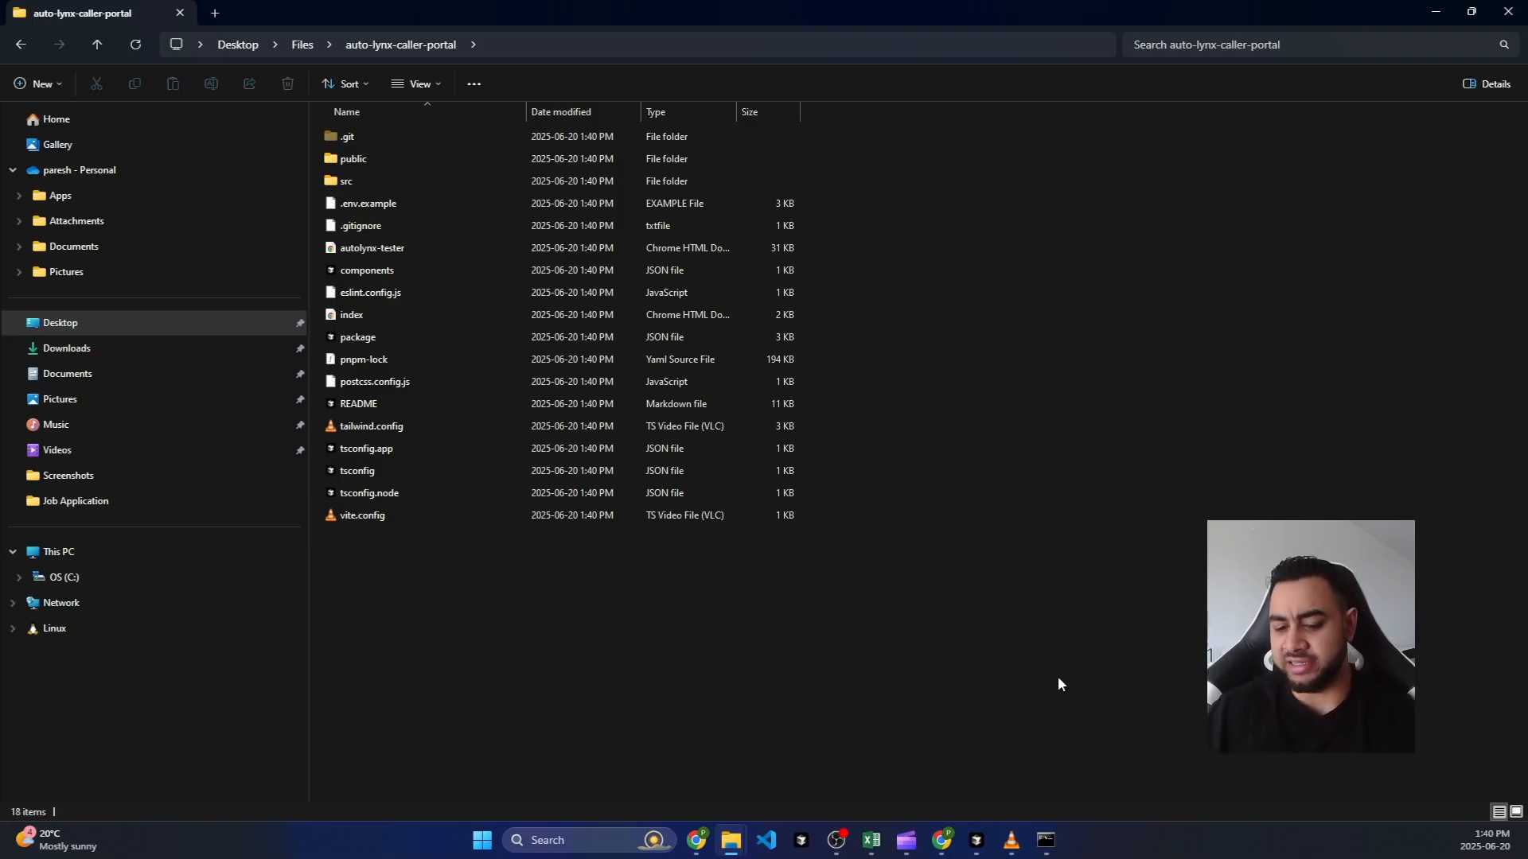
left_click(978, 841)
left_click(978, 843)
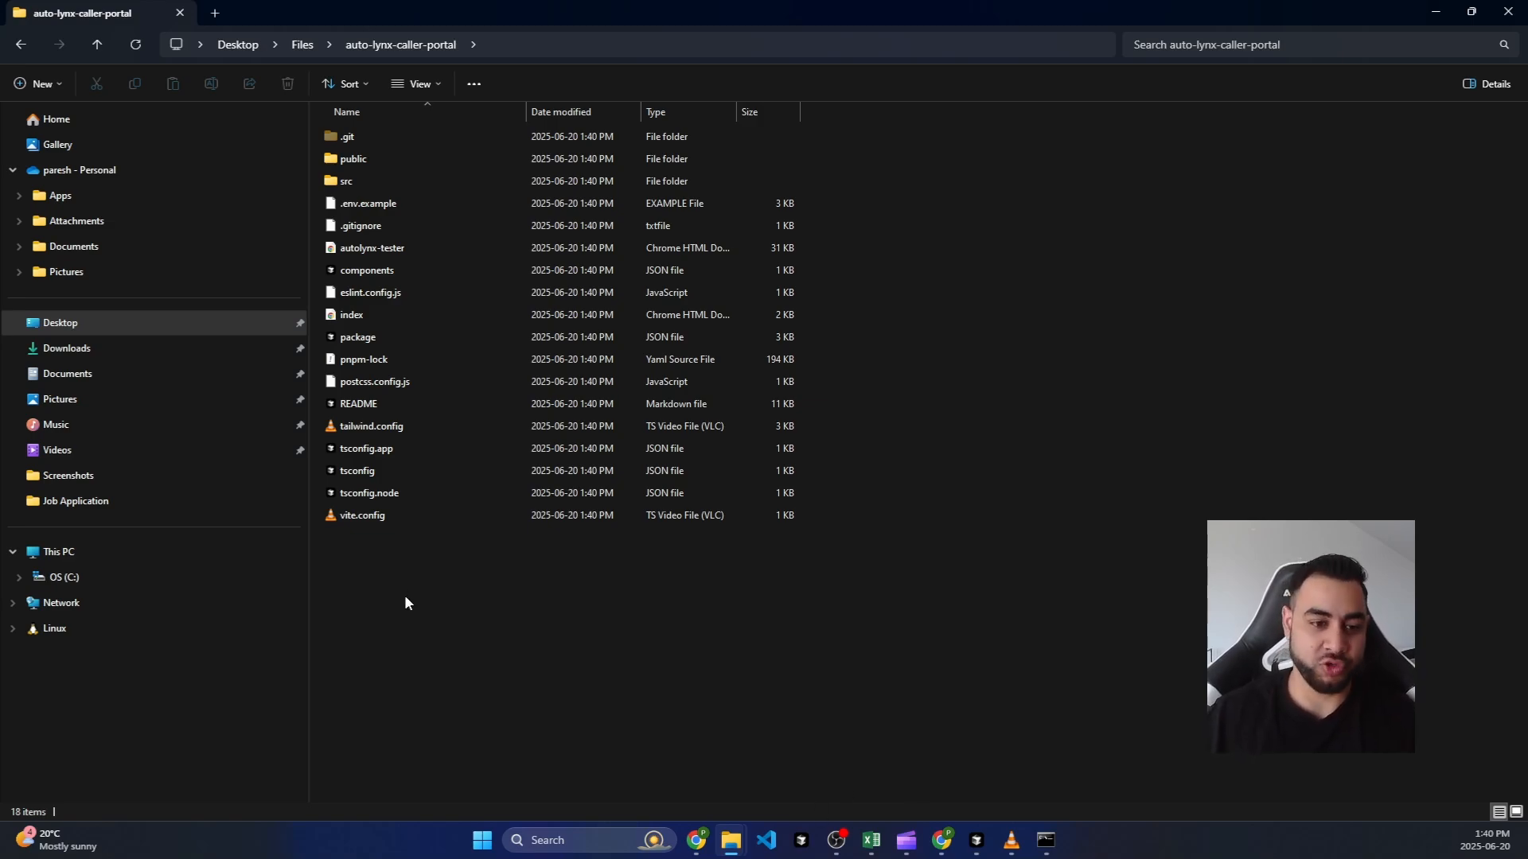
left_click(976, 841)
Step: Start opening the auto-lynx-caller-portal folder in Cursor, then cancel and keep the current project
left_click(50, 13)
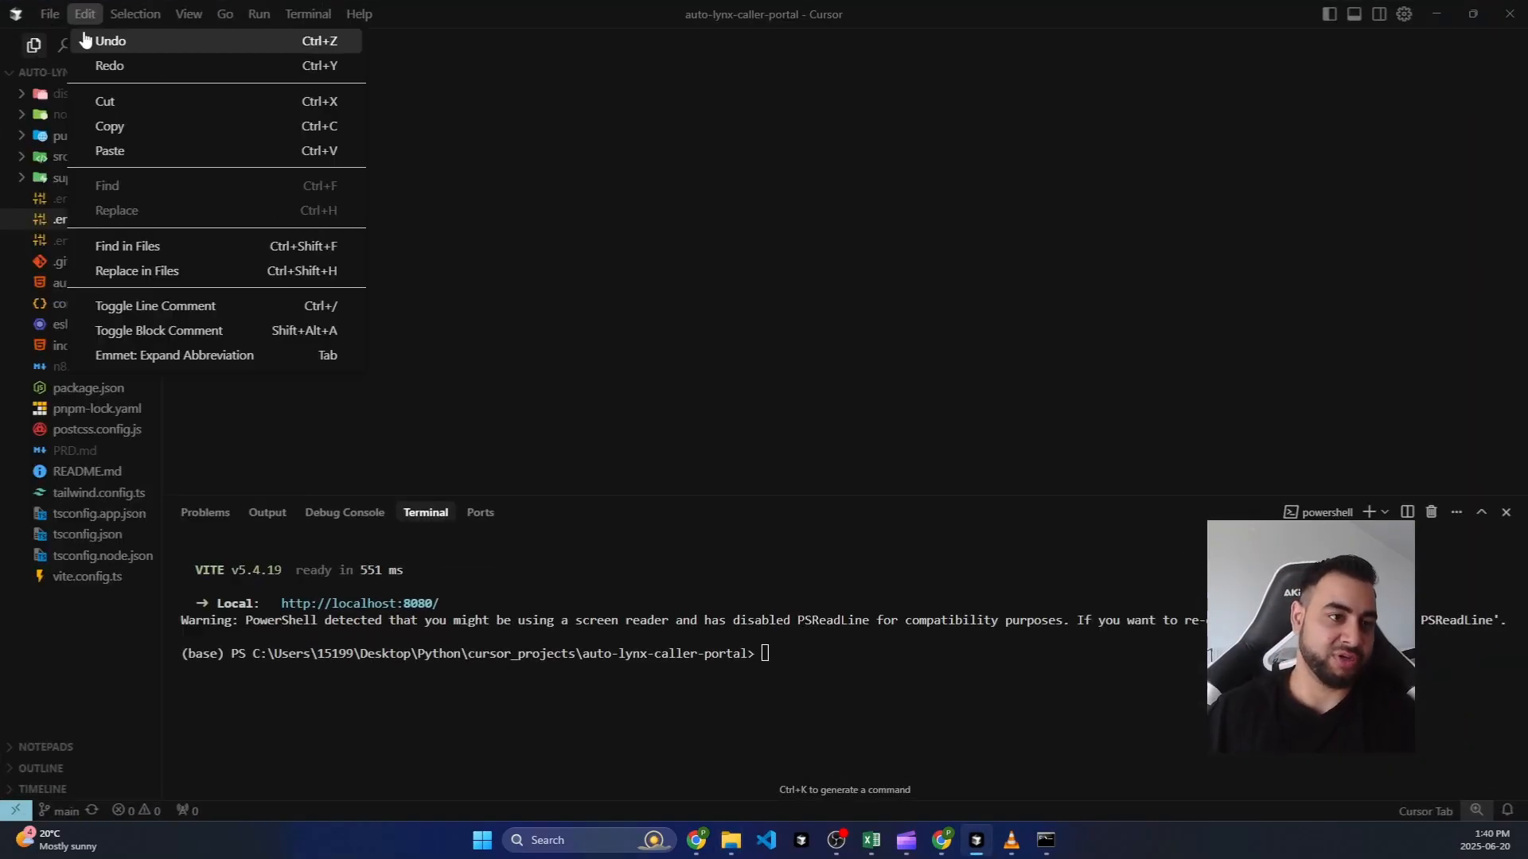
left_click(96, 151)
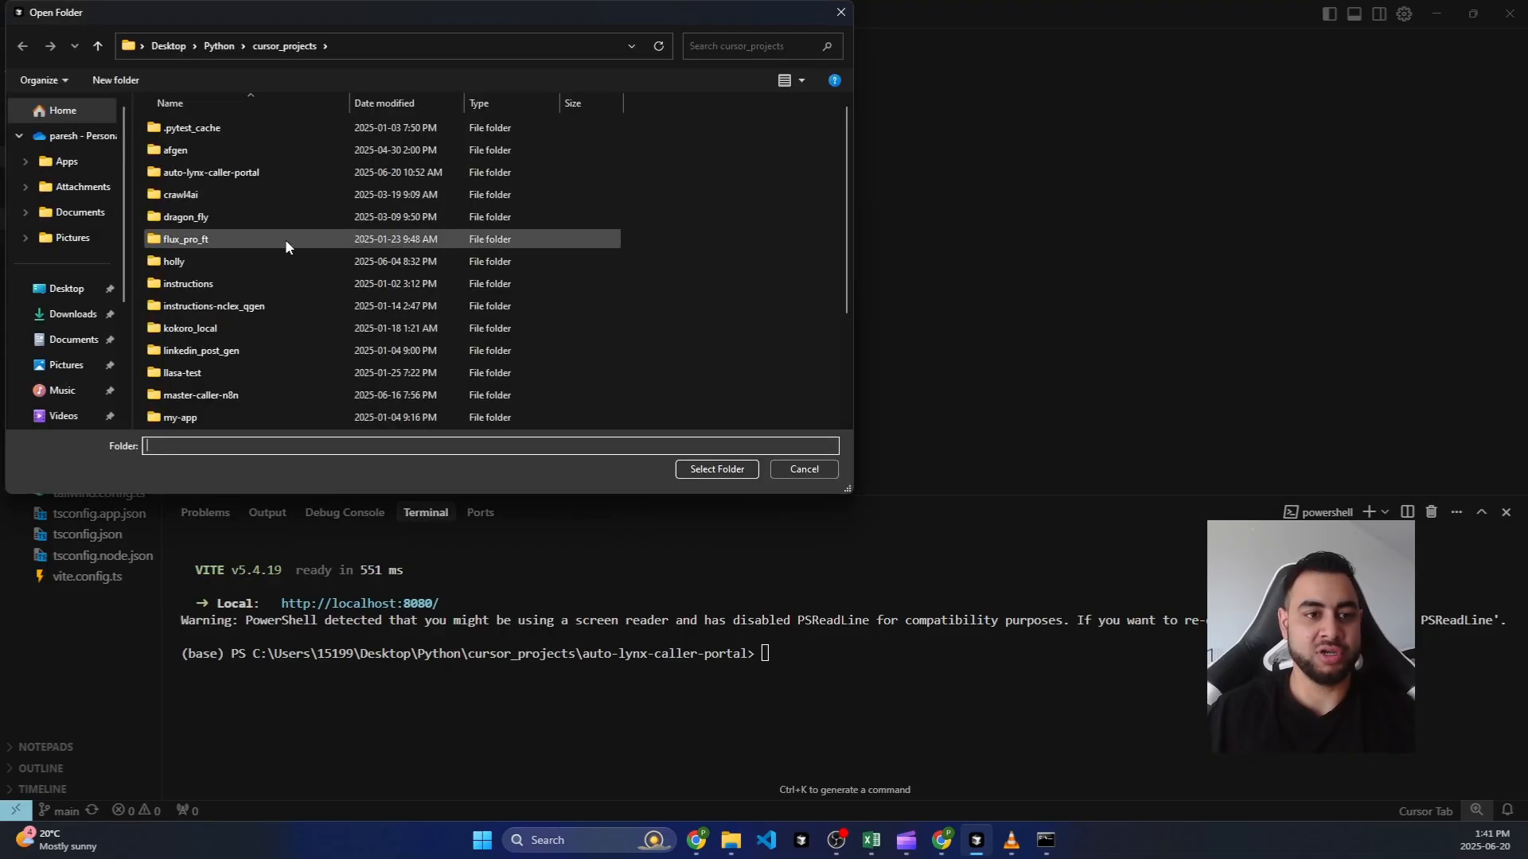
left_click(236, 173)
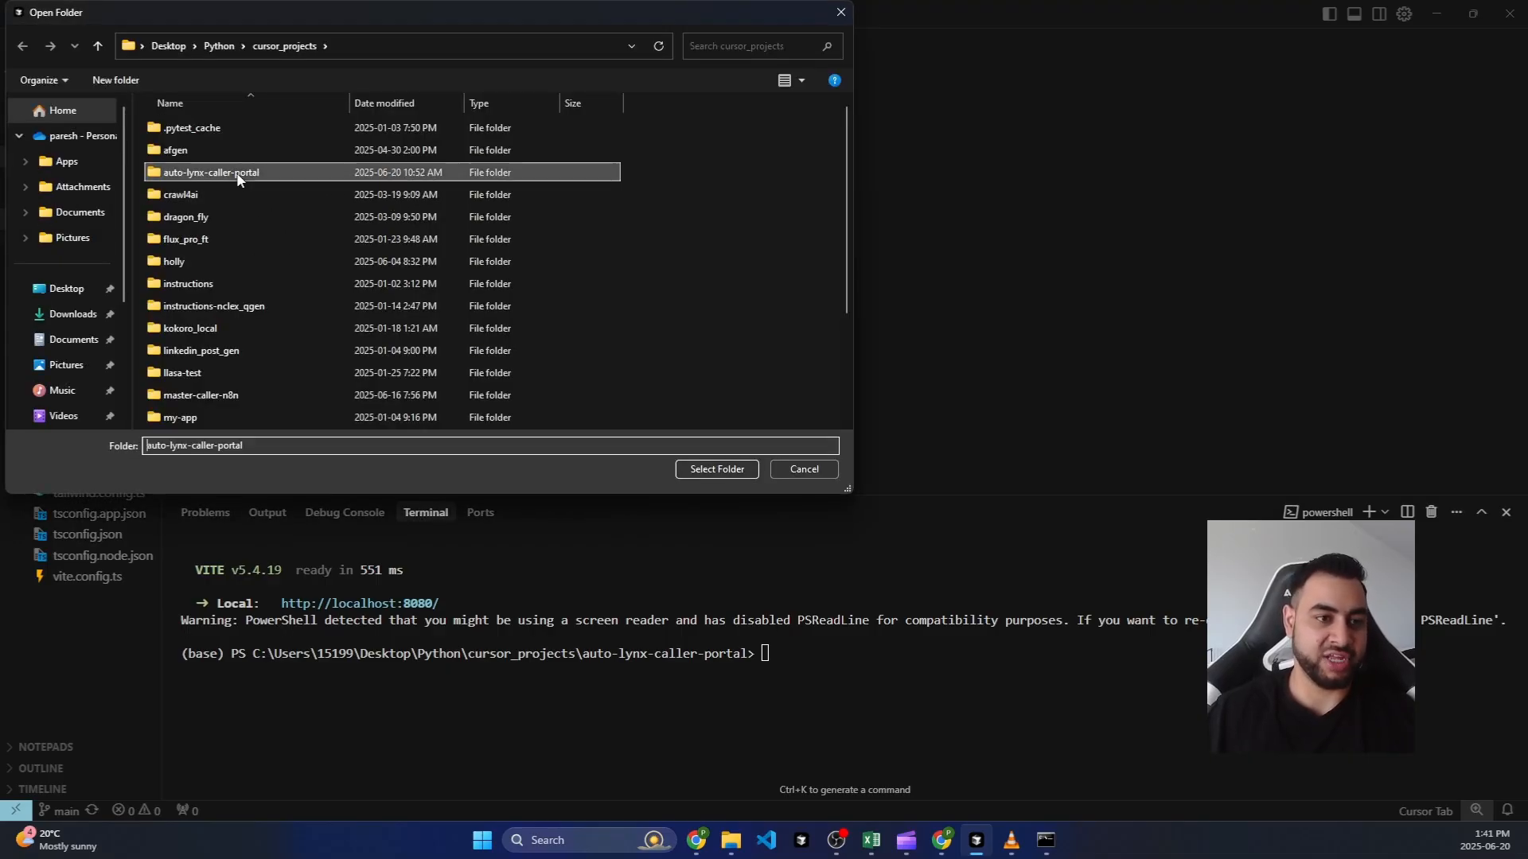
left_click(796, 471)
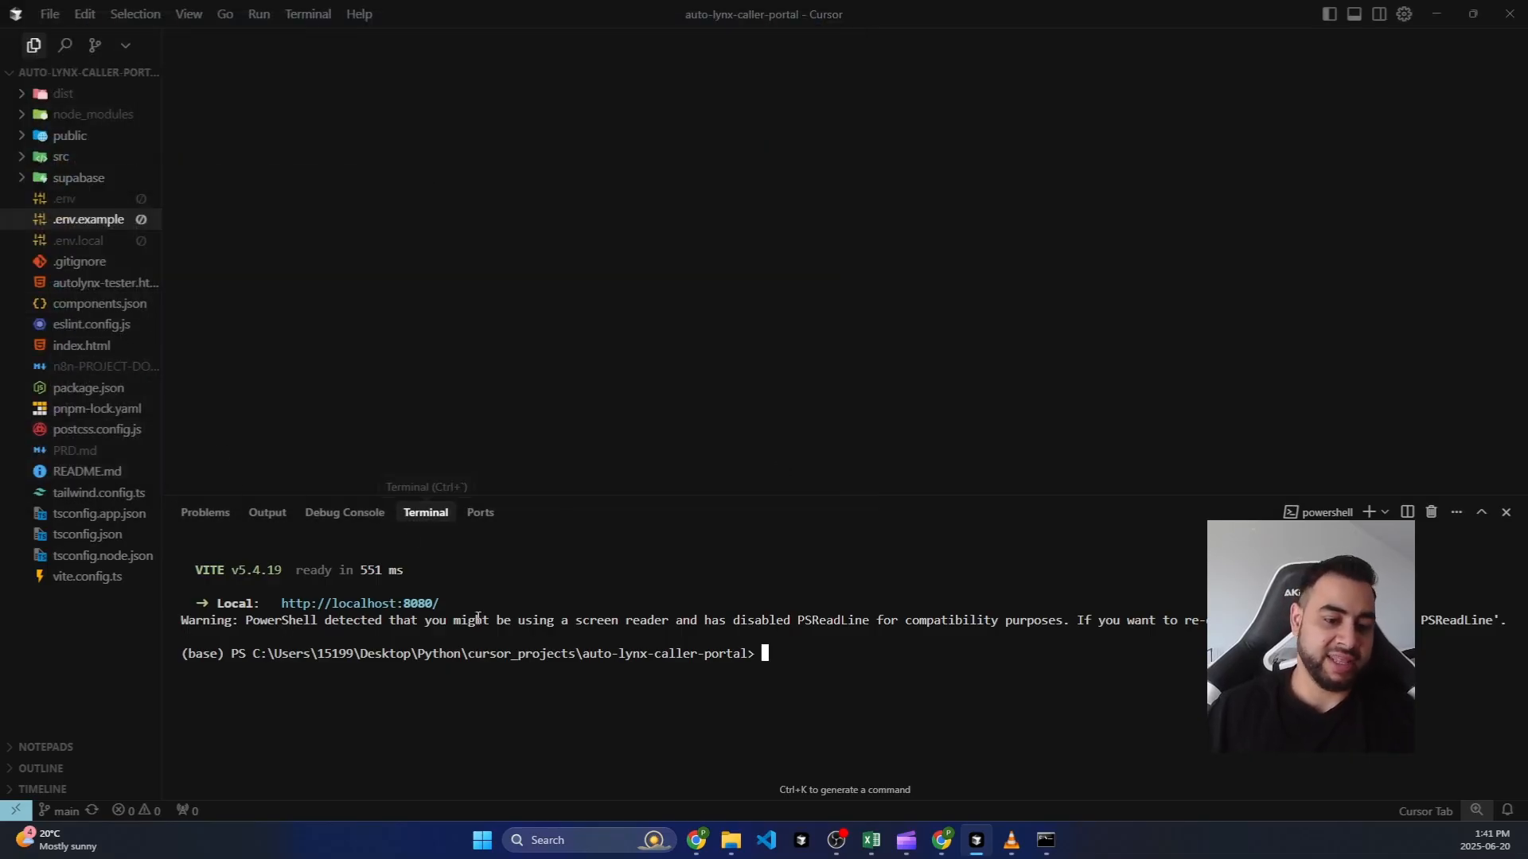
Step: Open .env.example and try renaming it to .env, abandoning since .env already exists
left_click(85, 225)
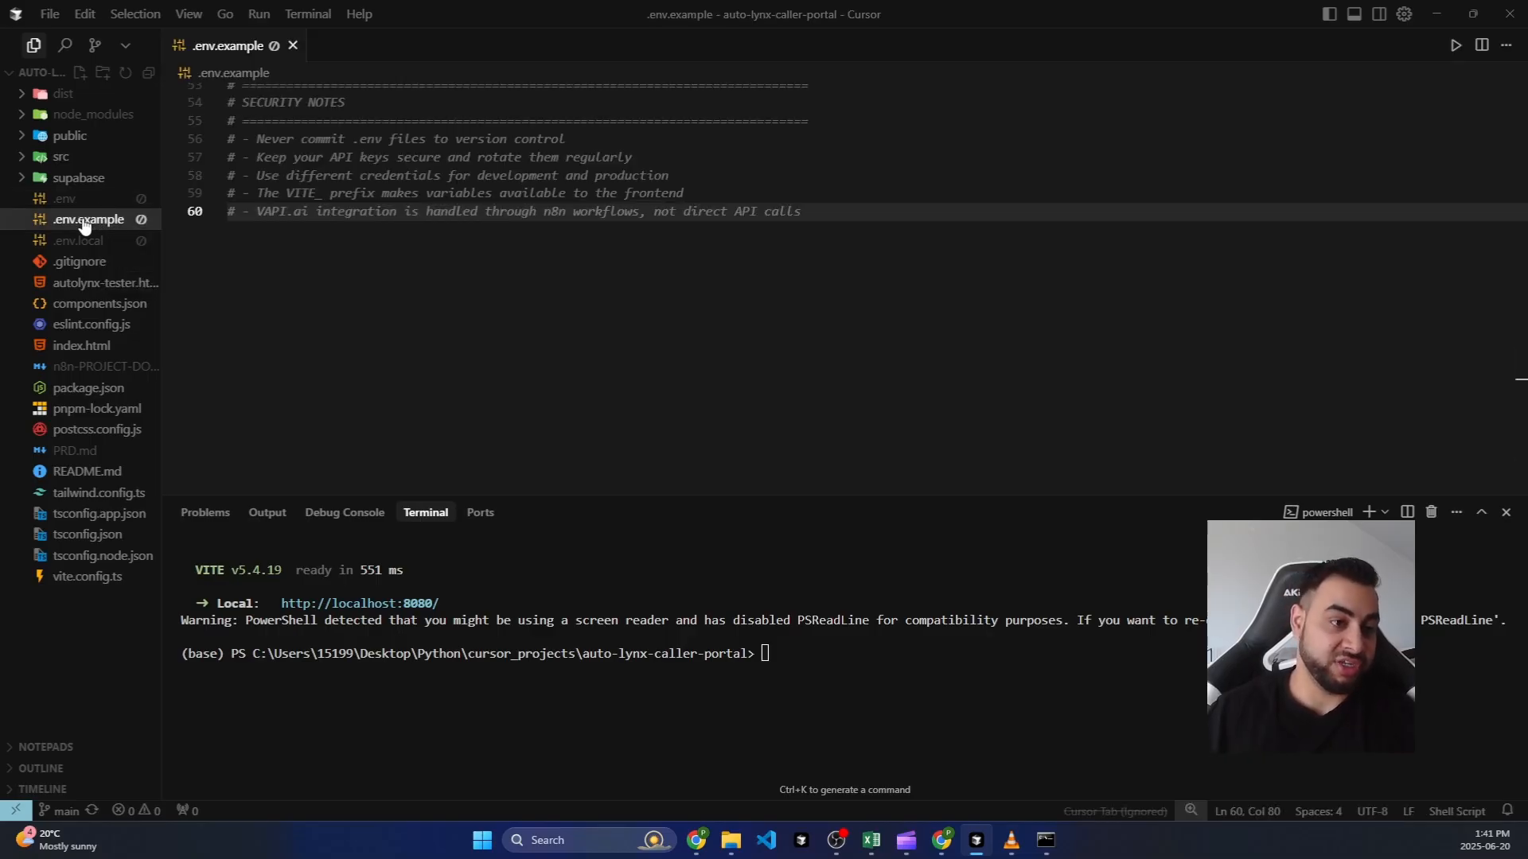
scroll(323, 254, "up", 1)
scroll(339, 252, "up", 10)
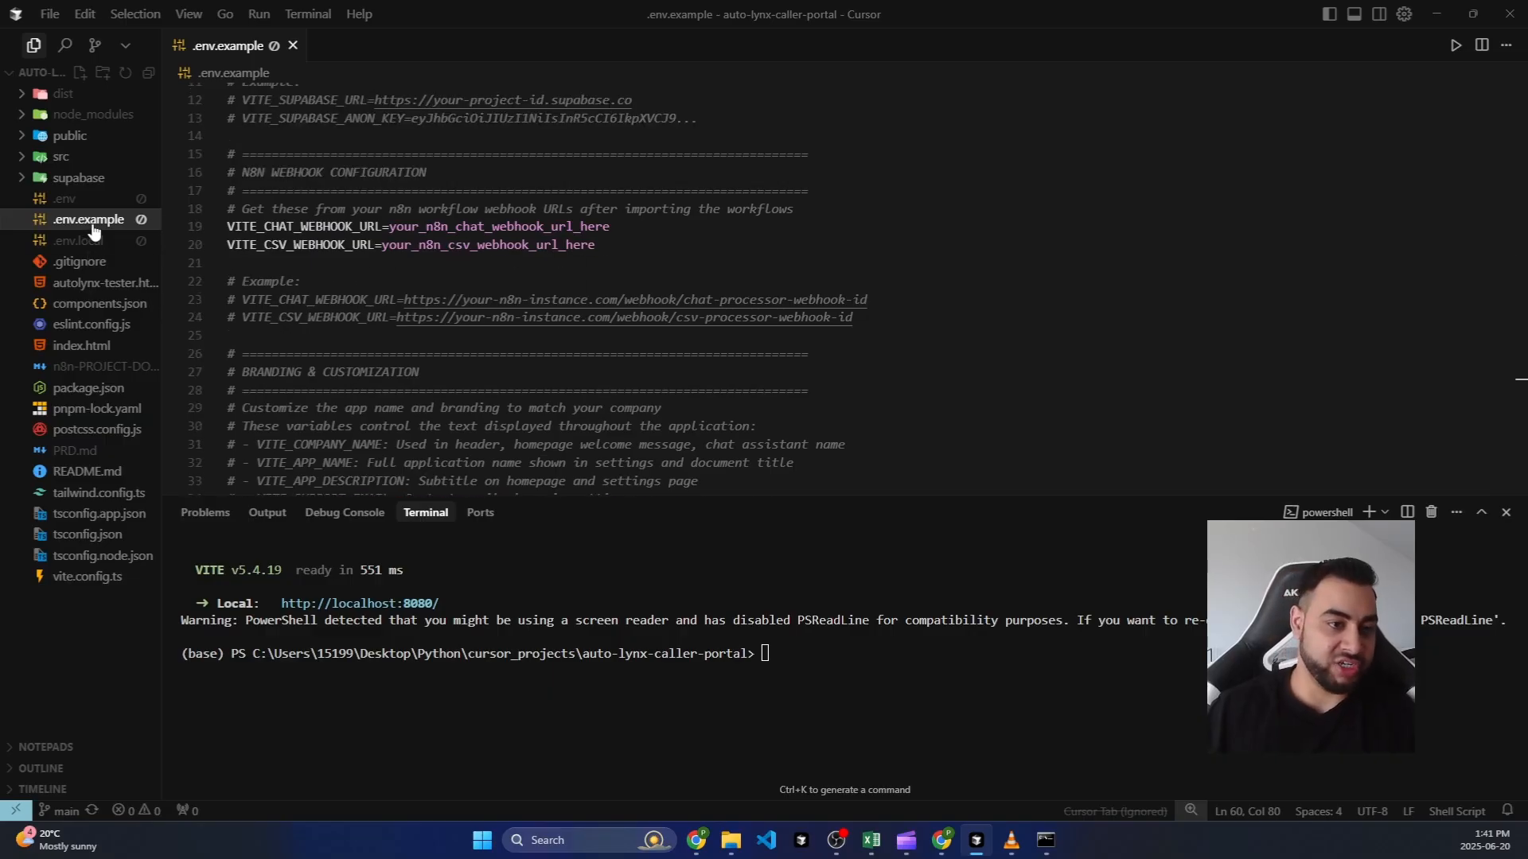
right_click(94, 223)
left_click(143, 662)
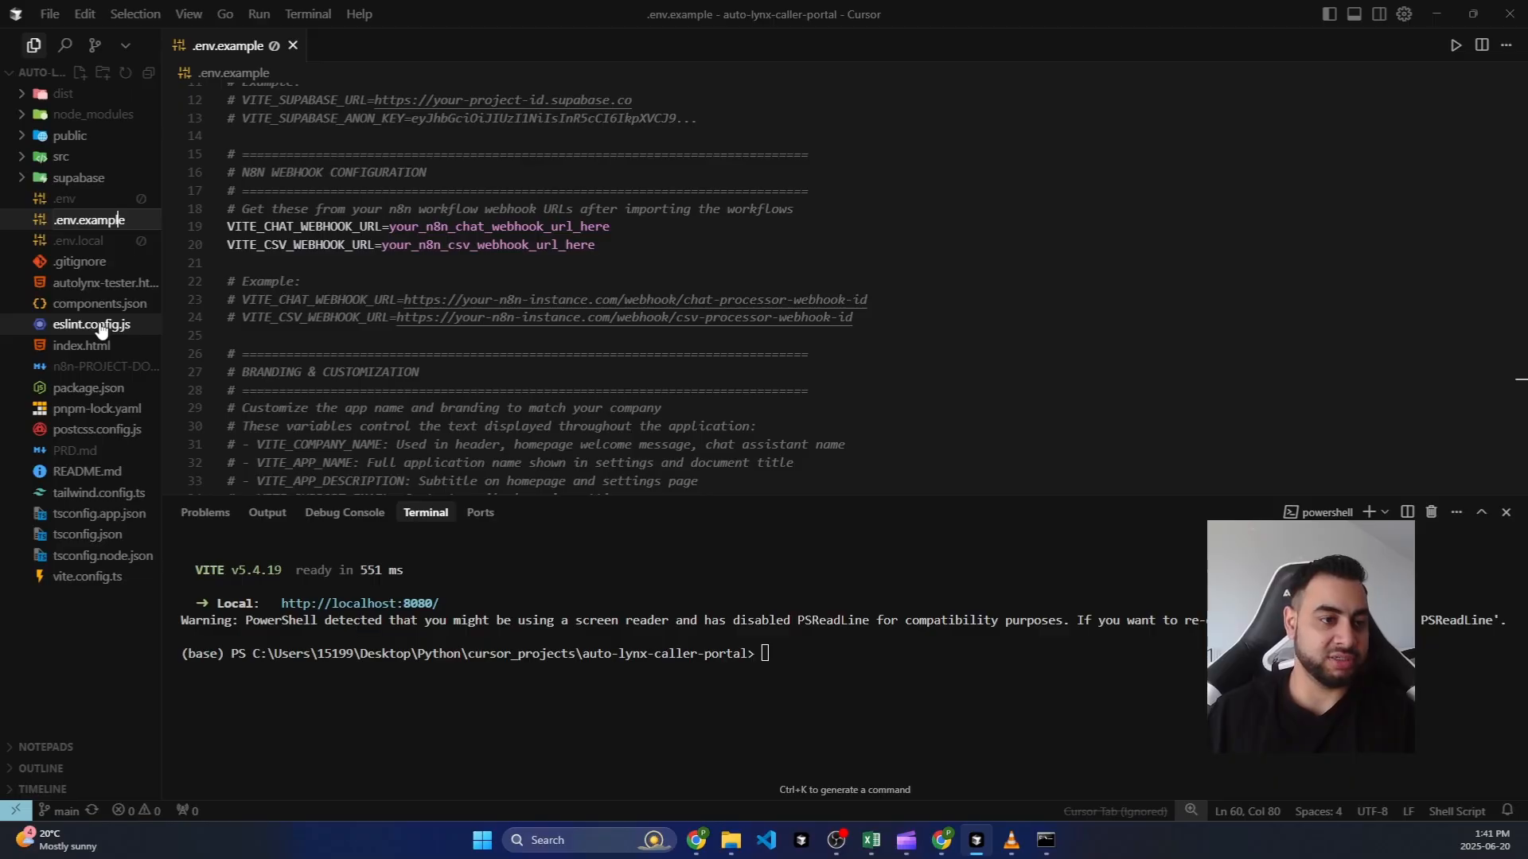
key("BackSpace")
key("BackSpace")
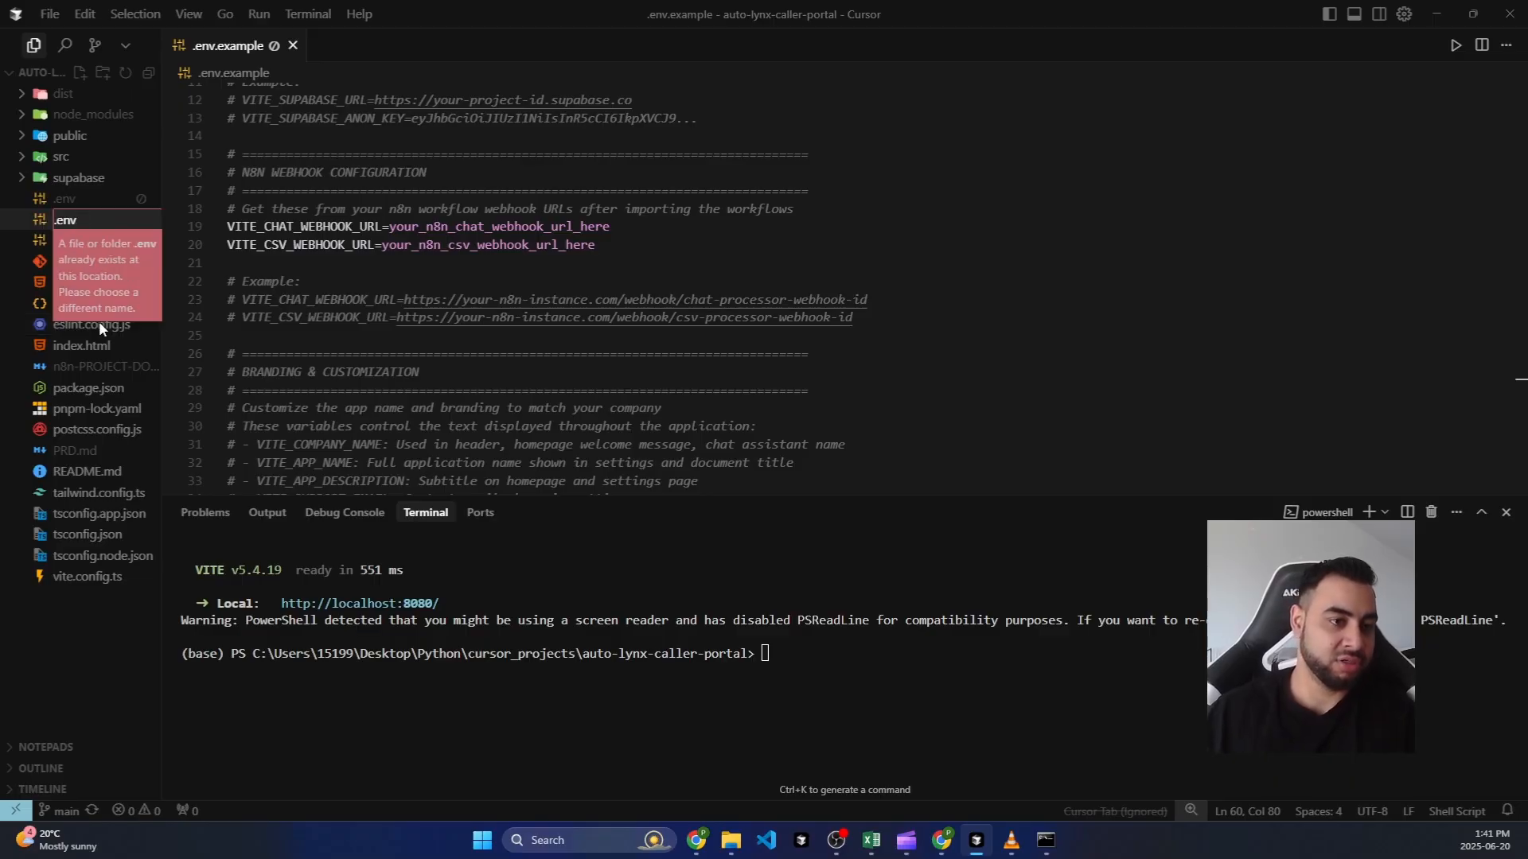
left_click(559, 281)
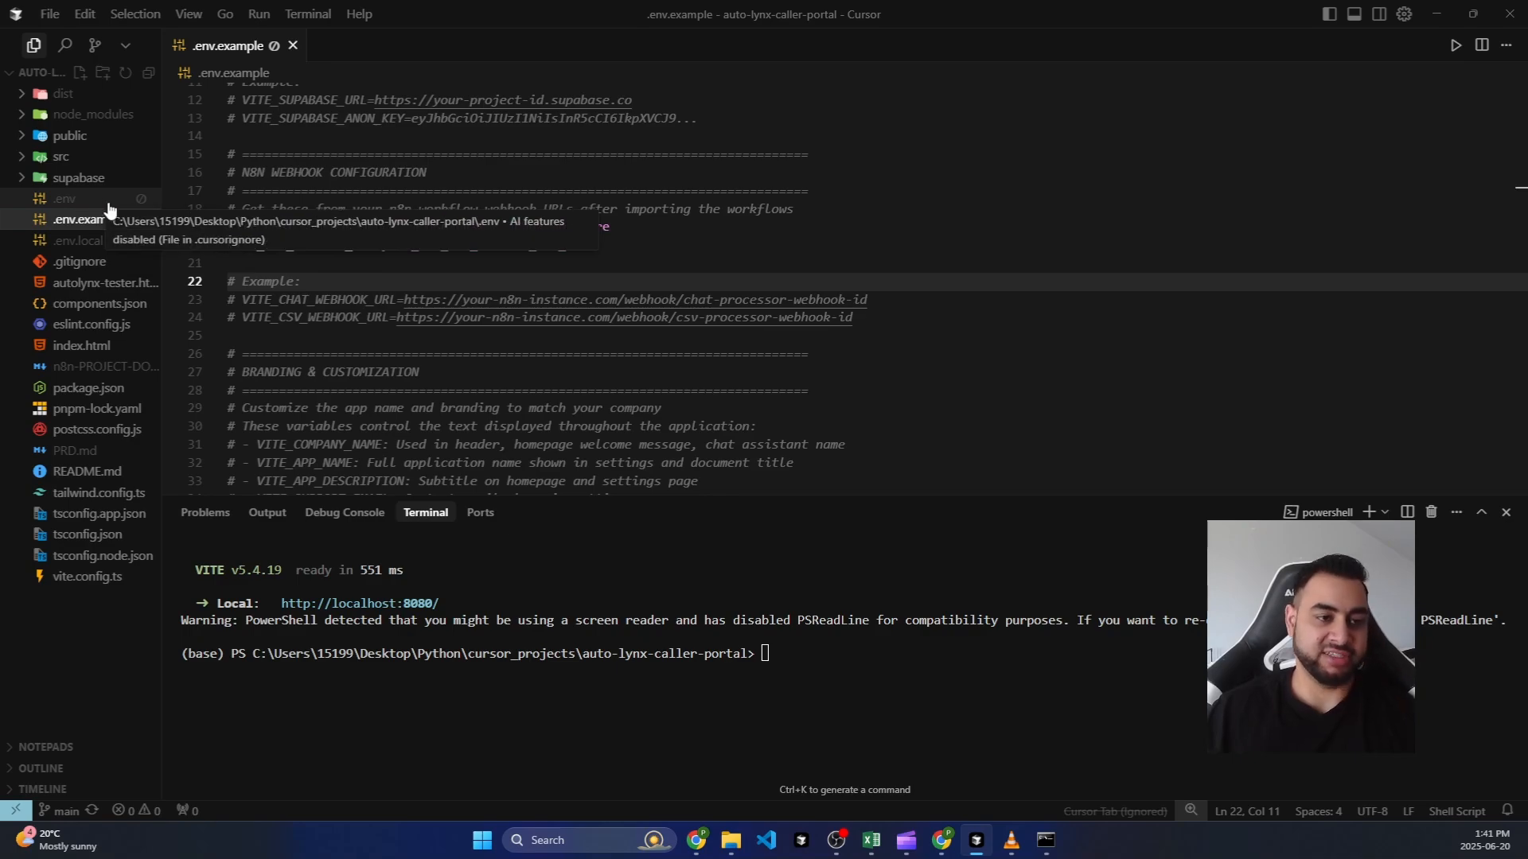
Step: Review the config values, highlighting the Supabase URL and anon key placeholders, then switch to Supabase
scroll(335, 282, "down", 1)
scroll(335, 282, "up", 1)
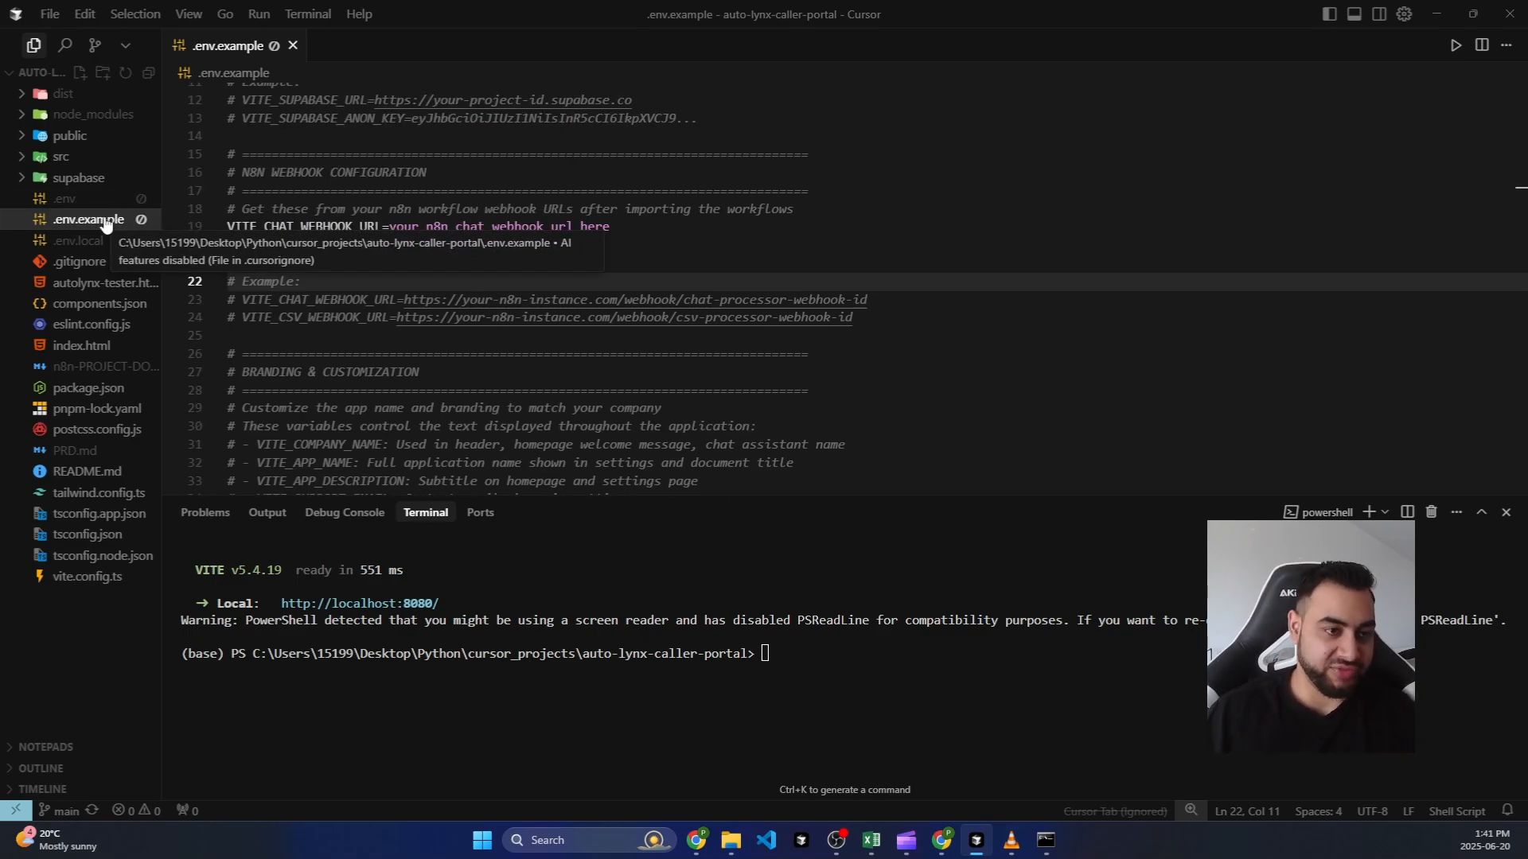
scroll(409, 232, "up", 3)
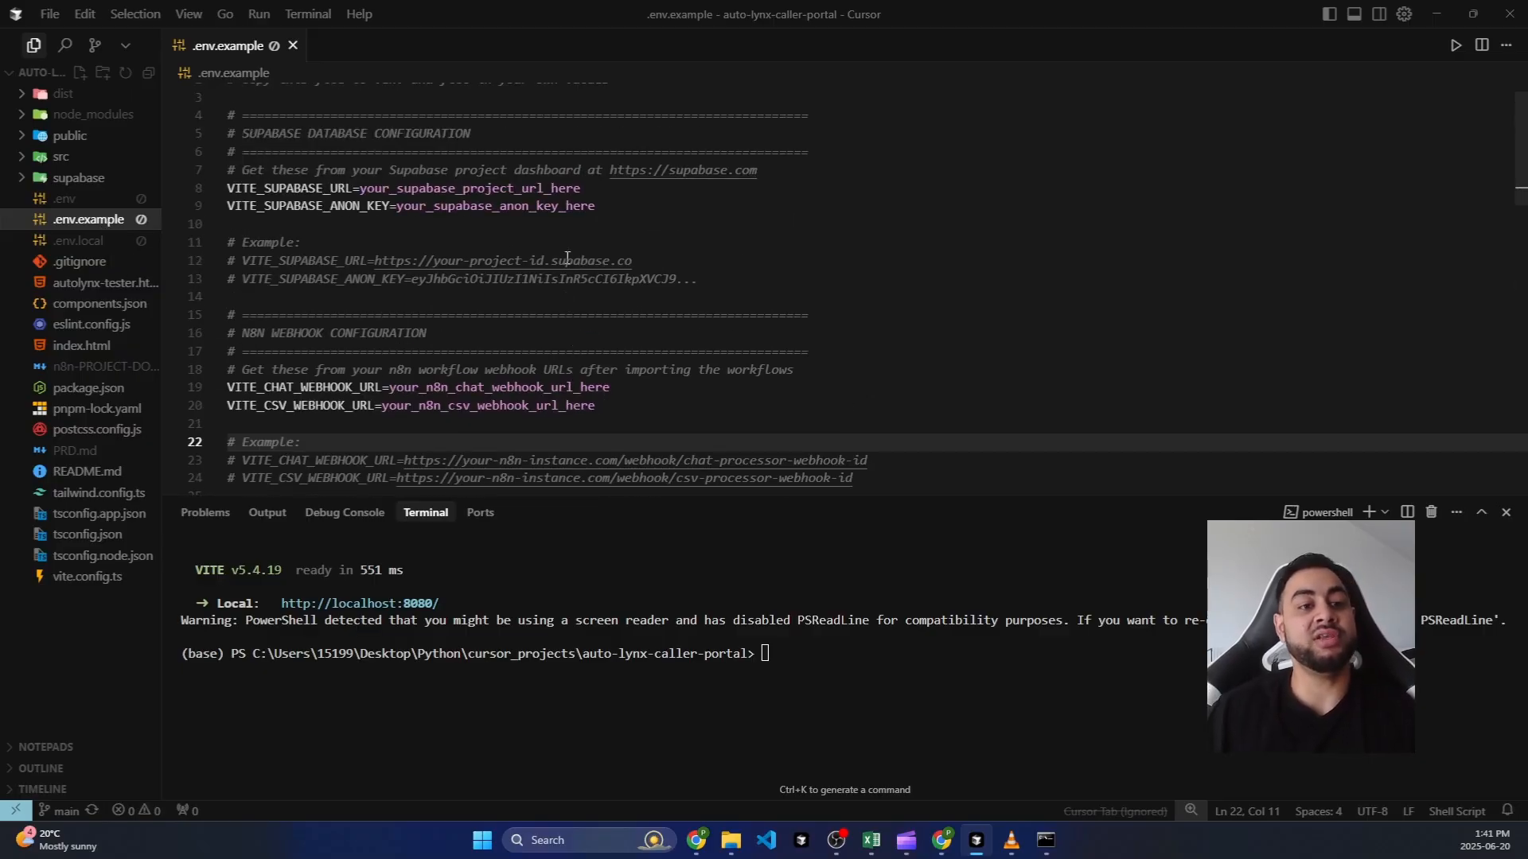
scroll(465, 270, "down", 4)
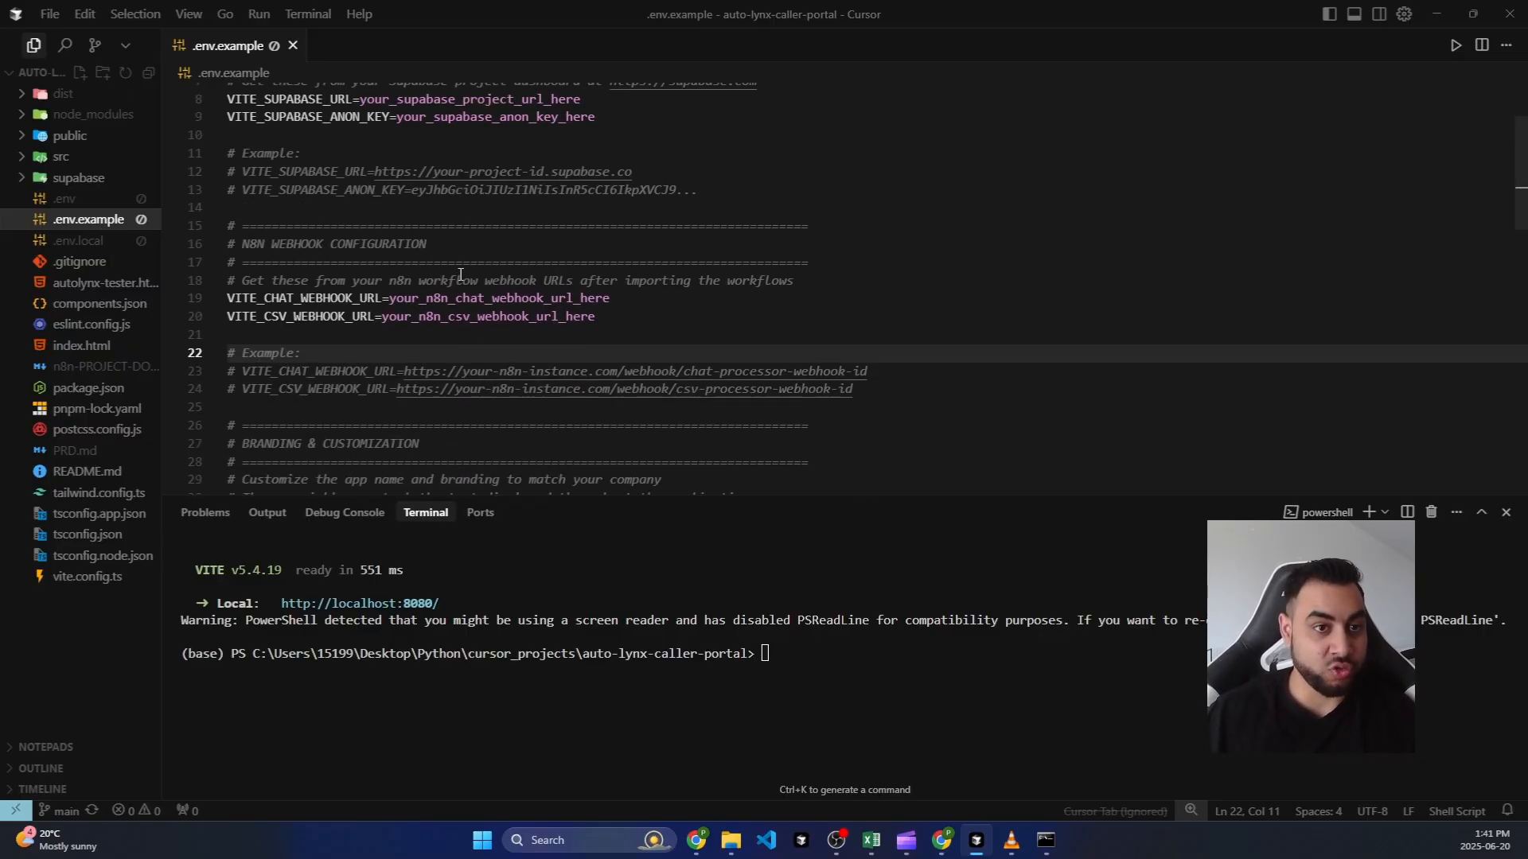
scroll(465, 285, "up", 5)
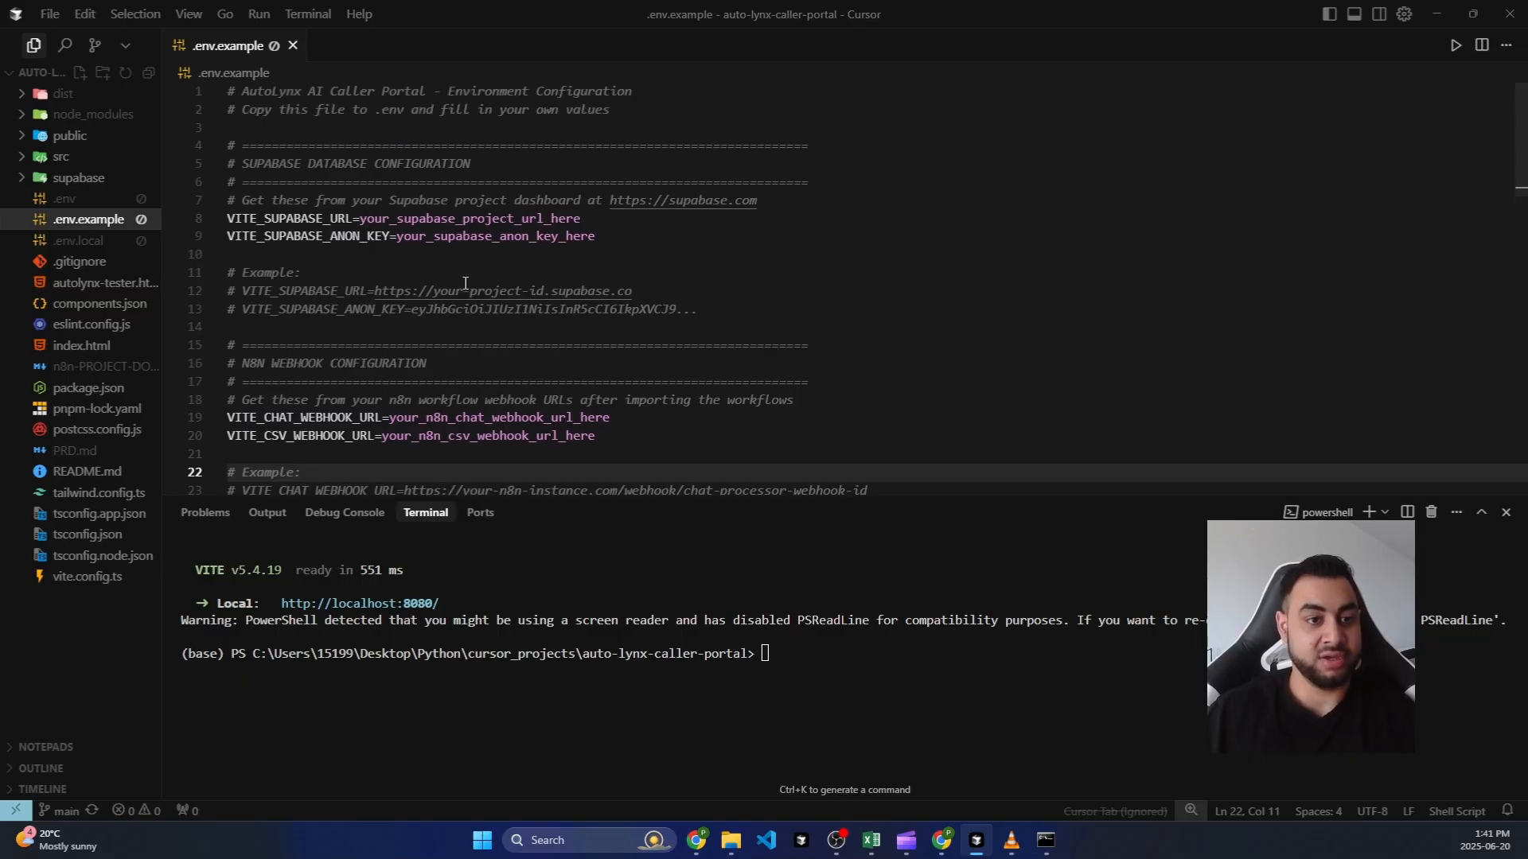
left_click_drag(599, 219, 382, 220)
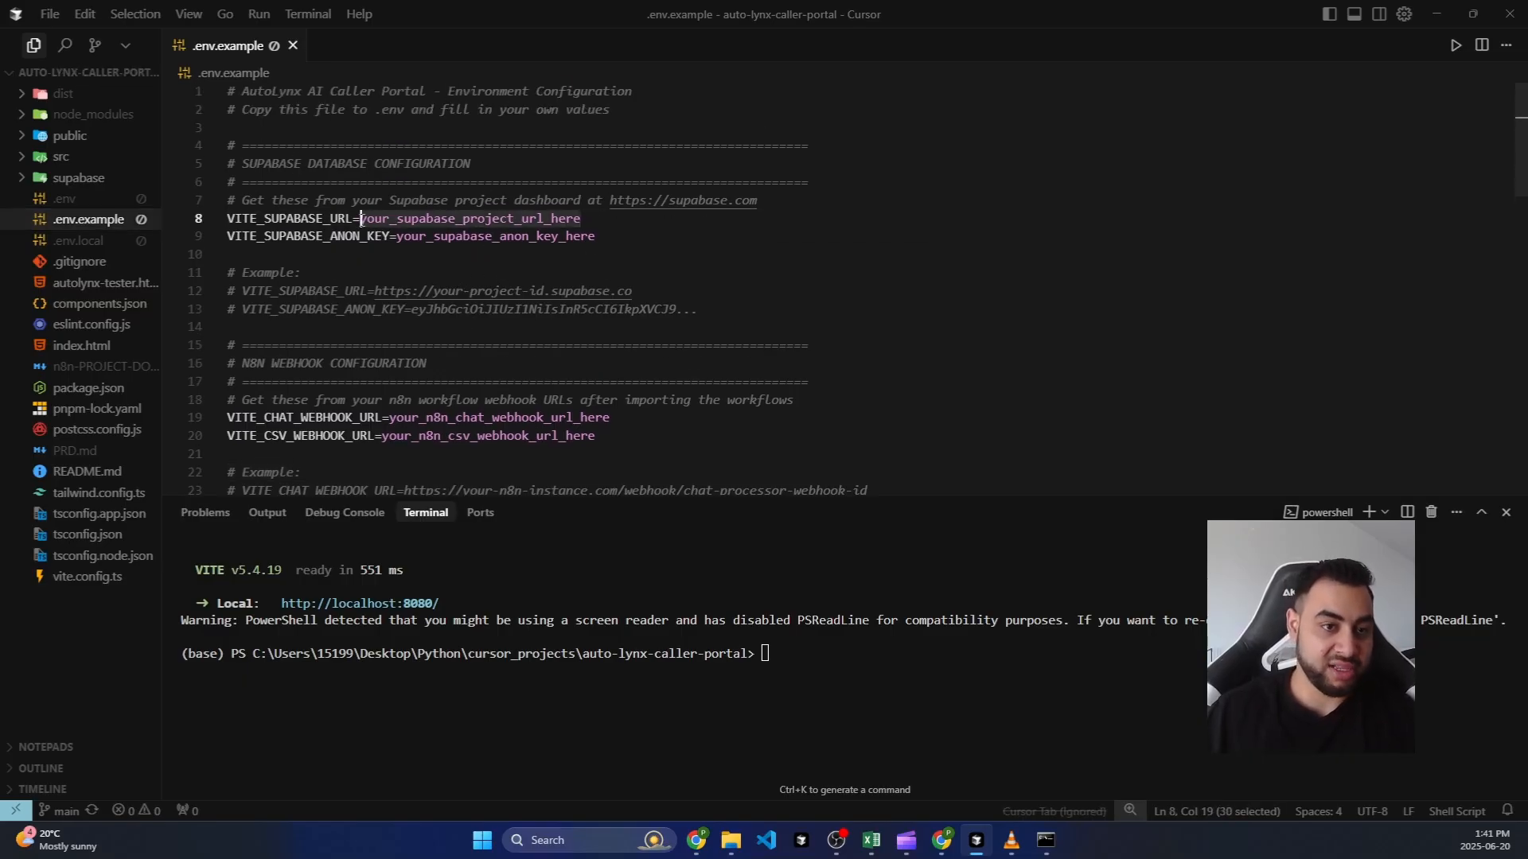
left_click_drag(596, 236, 396, 236)
left_click(460, 251)
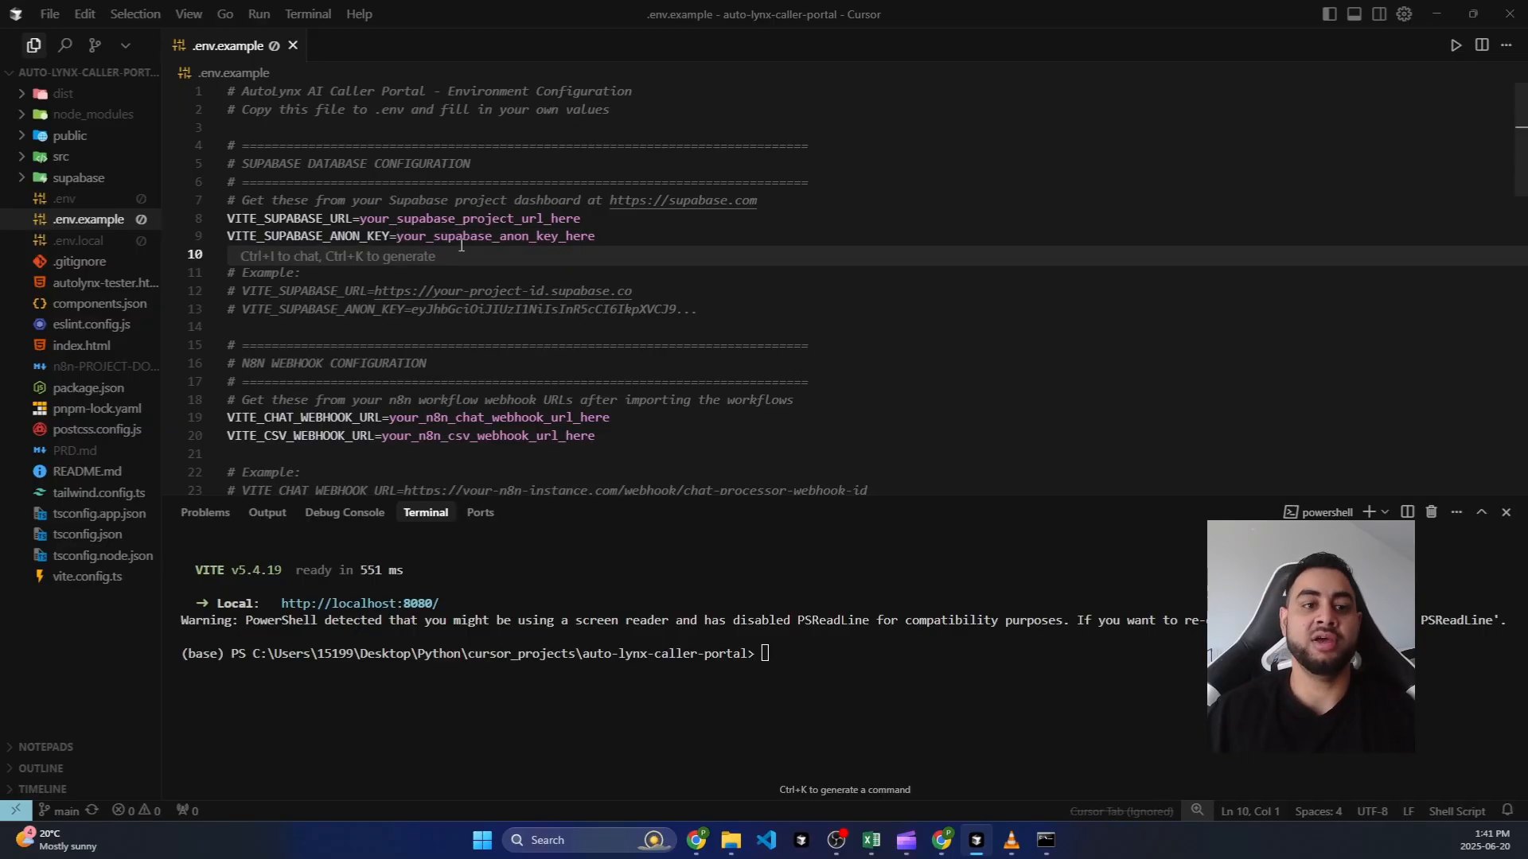
scroll(460, 245, "down", 6)
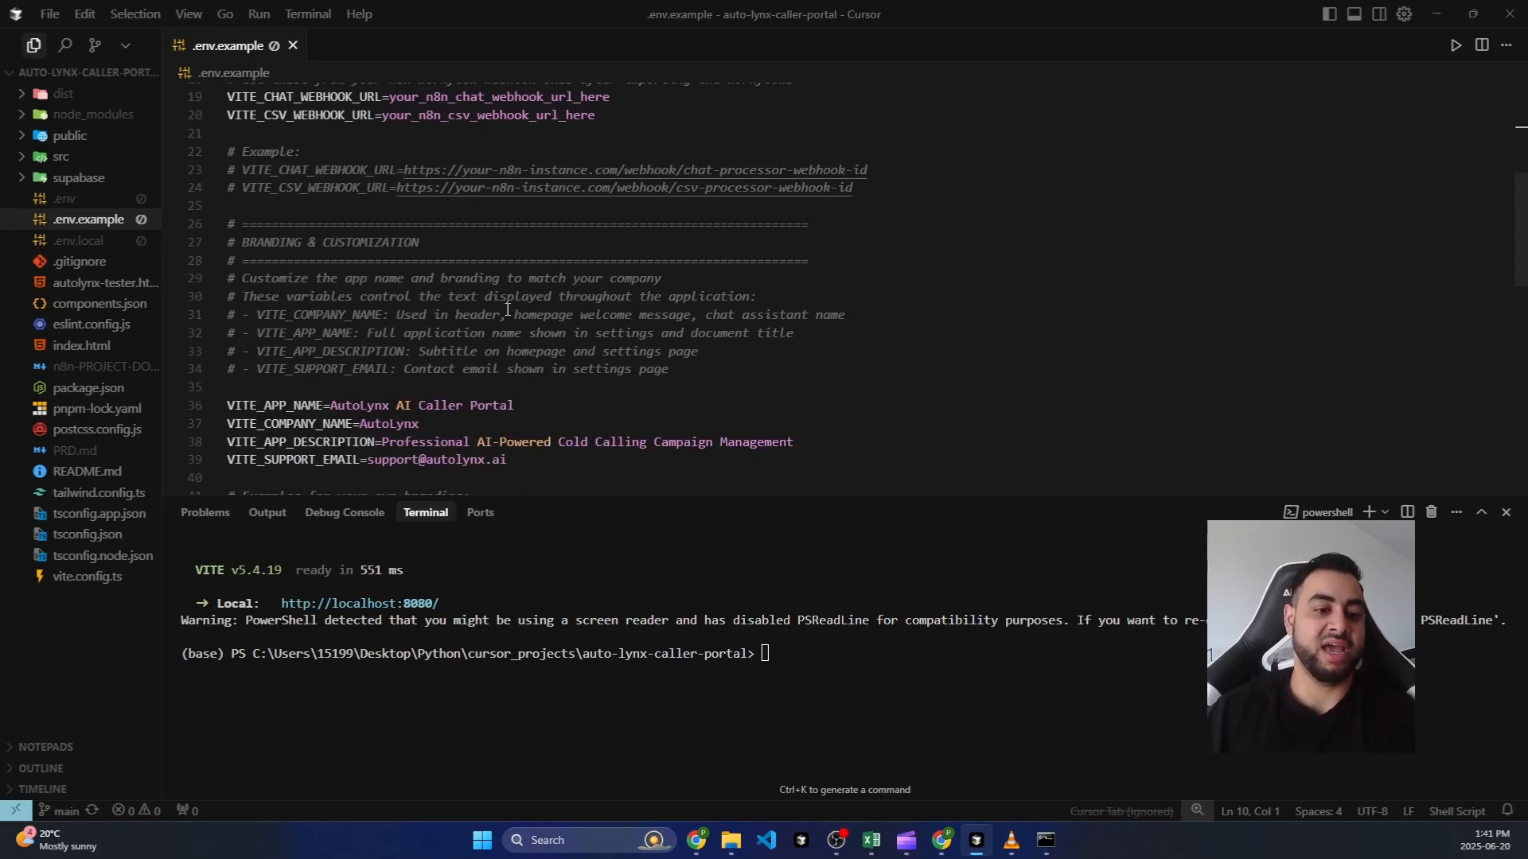
key("alt+Tab")
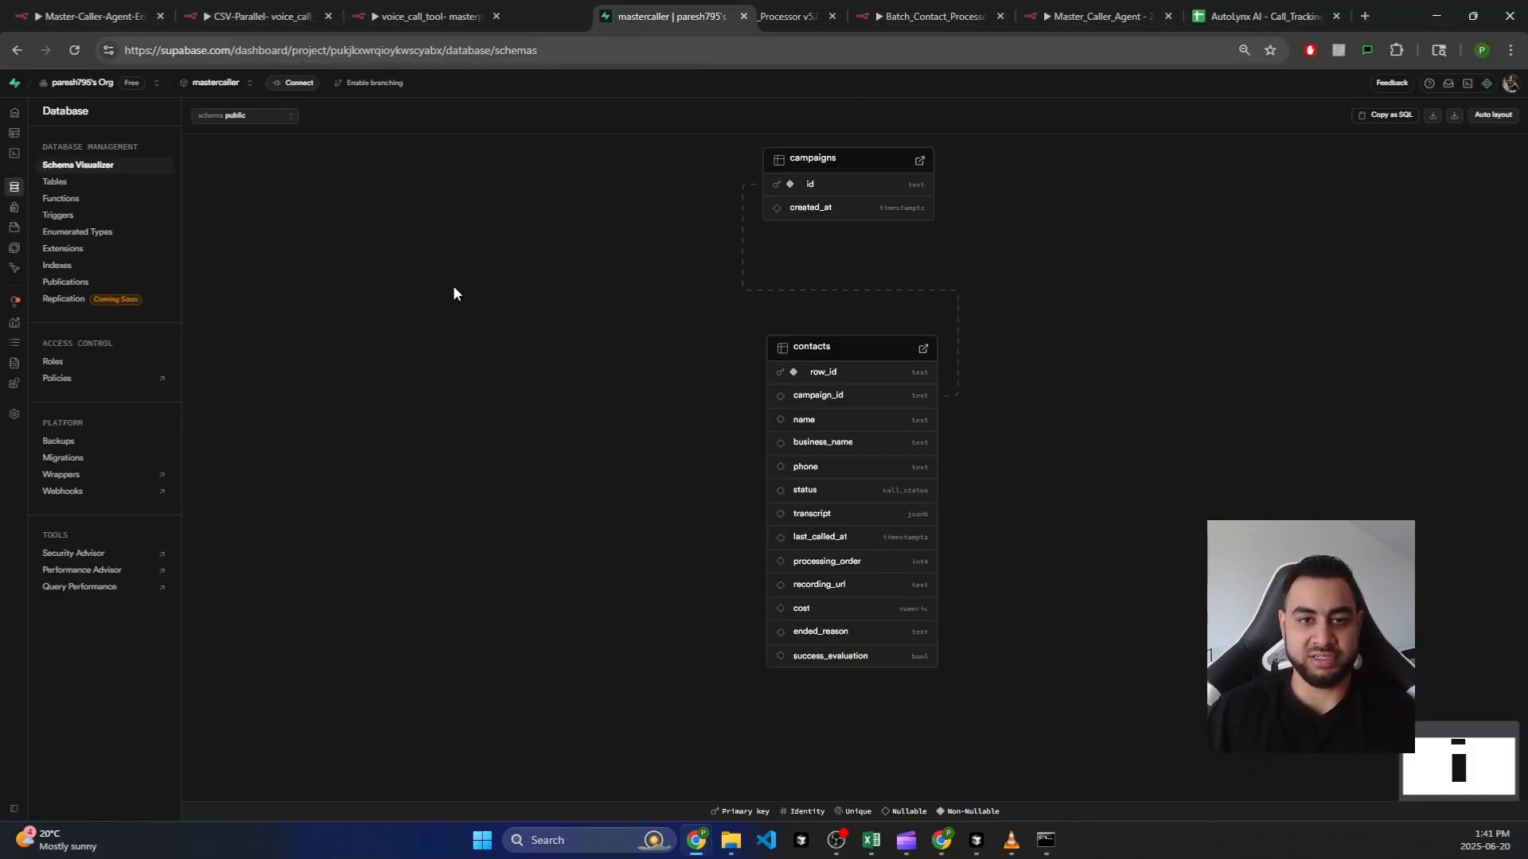
Step: Open Supabase Project Settings > Data API, select the Project URL, and bring Cursor's .env.example forward
mouse_move(17, 414)
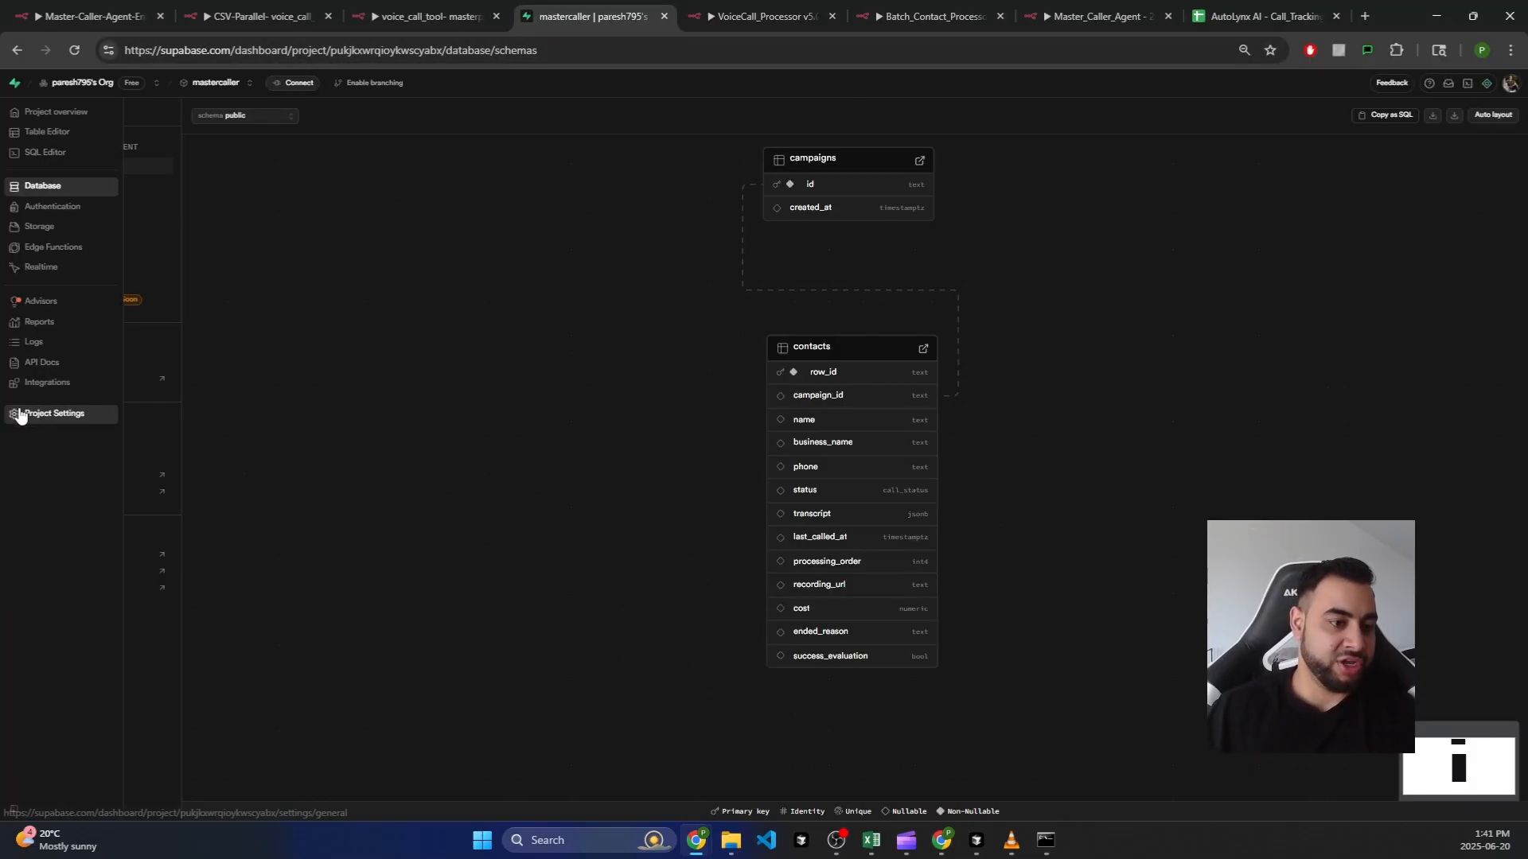
left_click(42, 418)
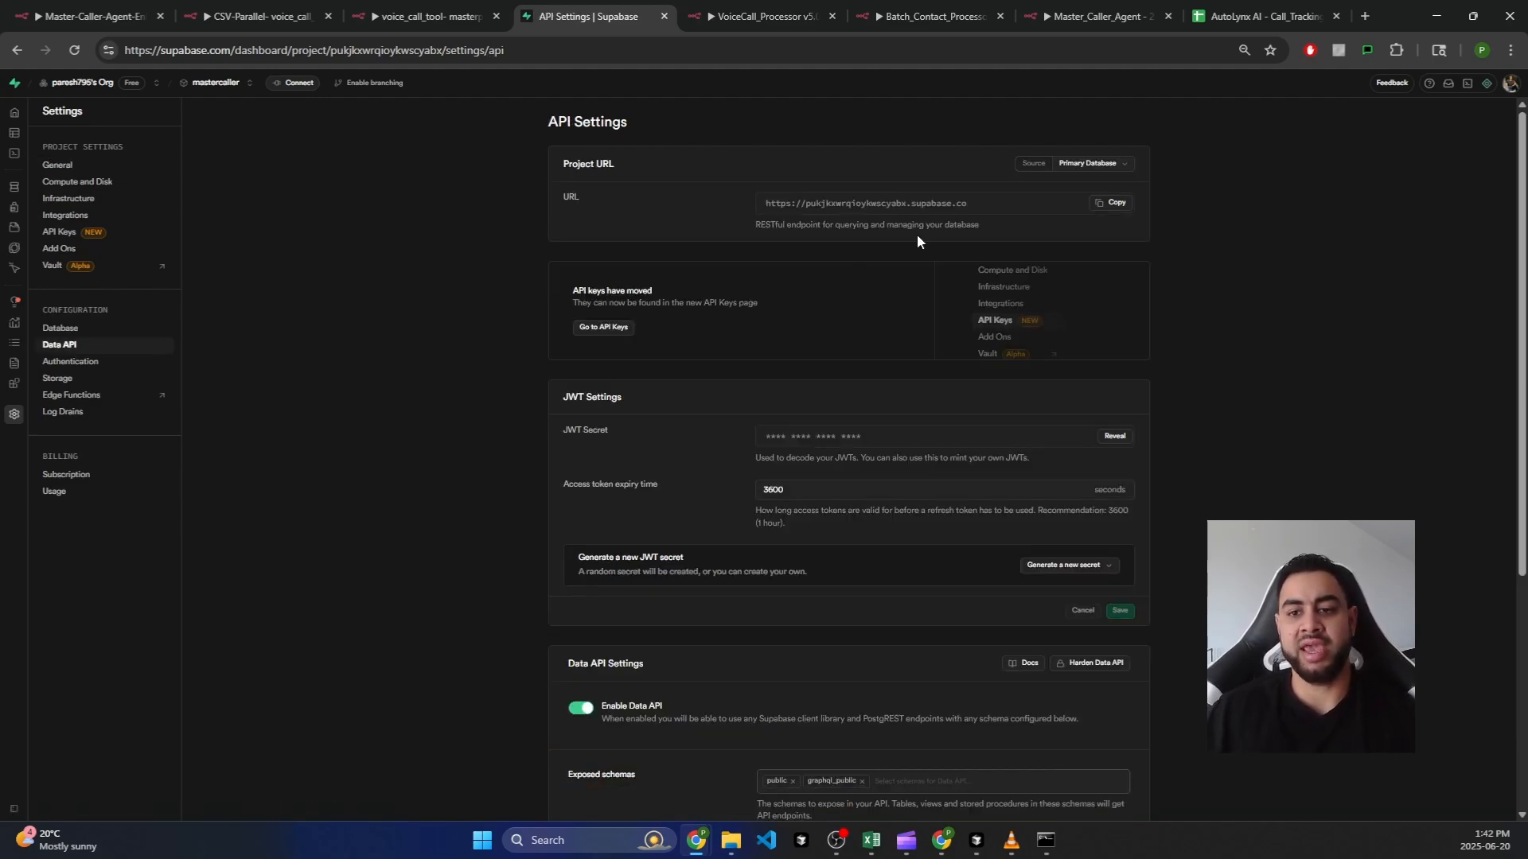
left_click_drag(975, 204, 756, 220)
left_click(880, 210)
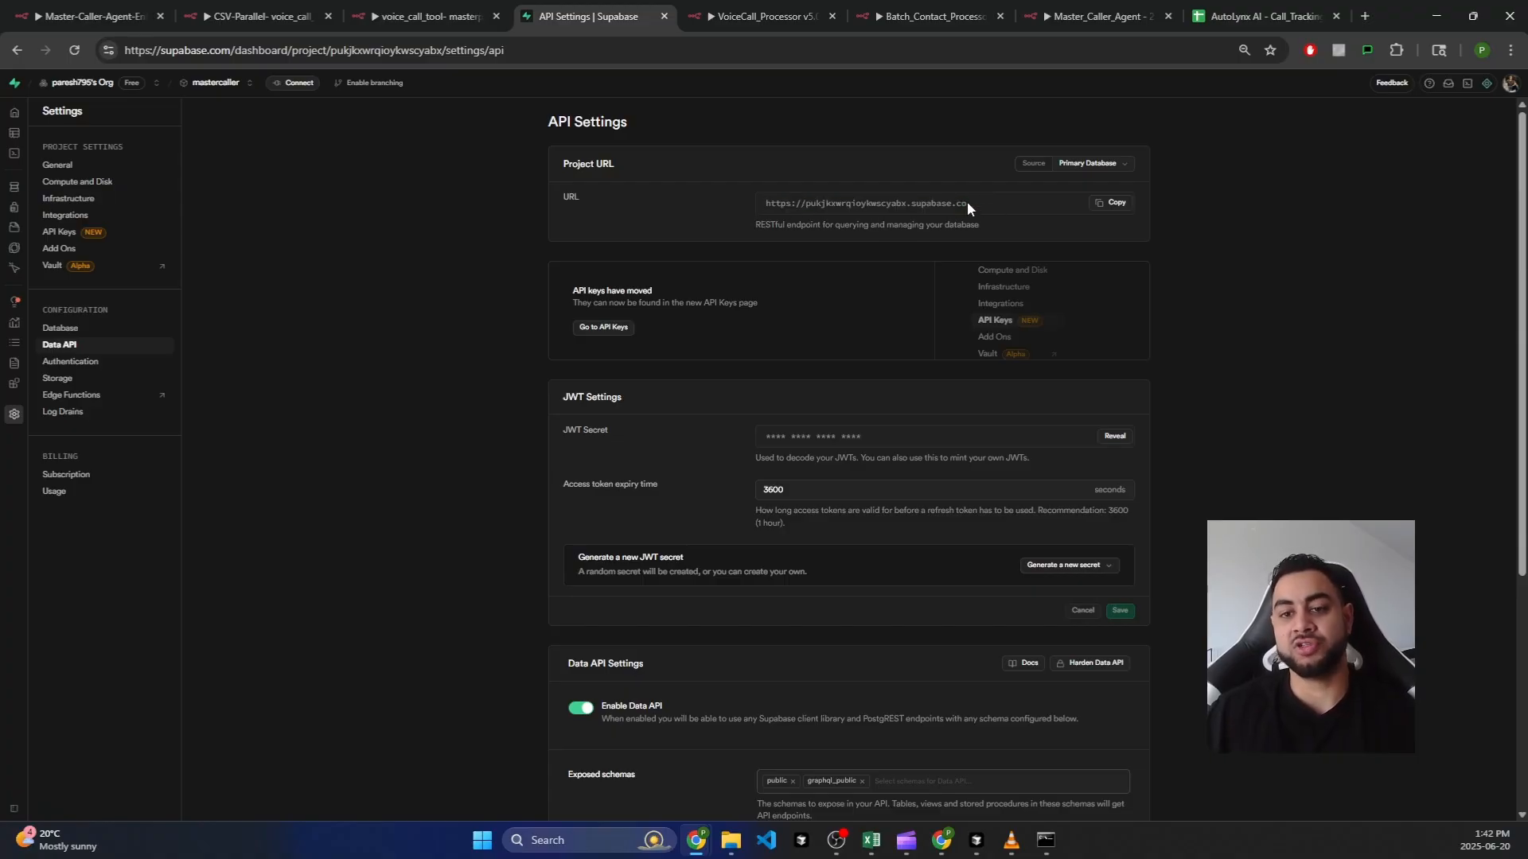
left_click_drag(964, 202, 759, 192)
key("ctrl+c")
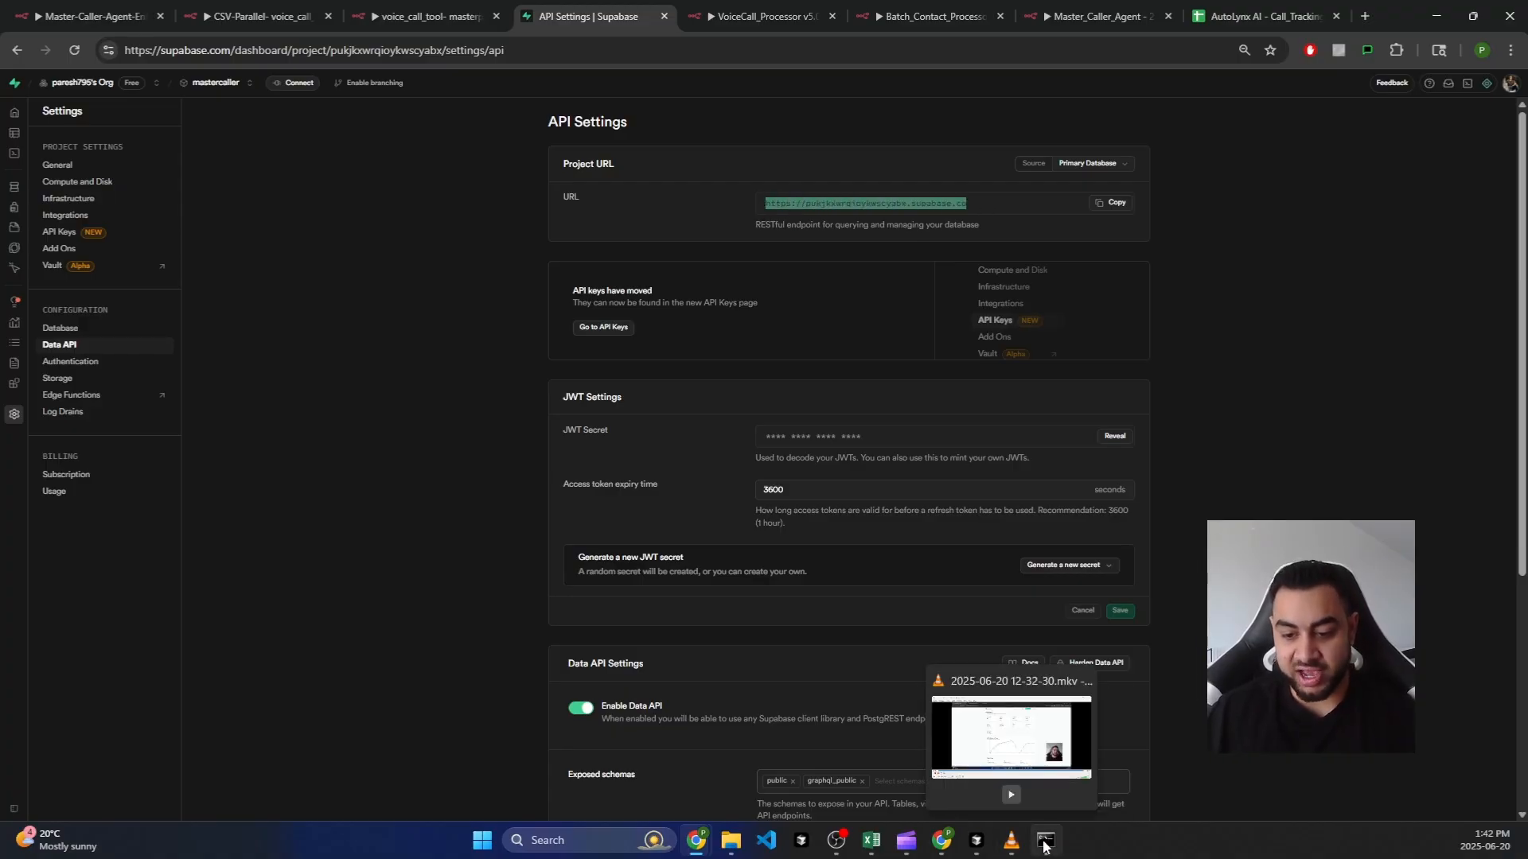
left_click(969, 847)
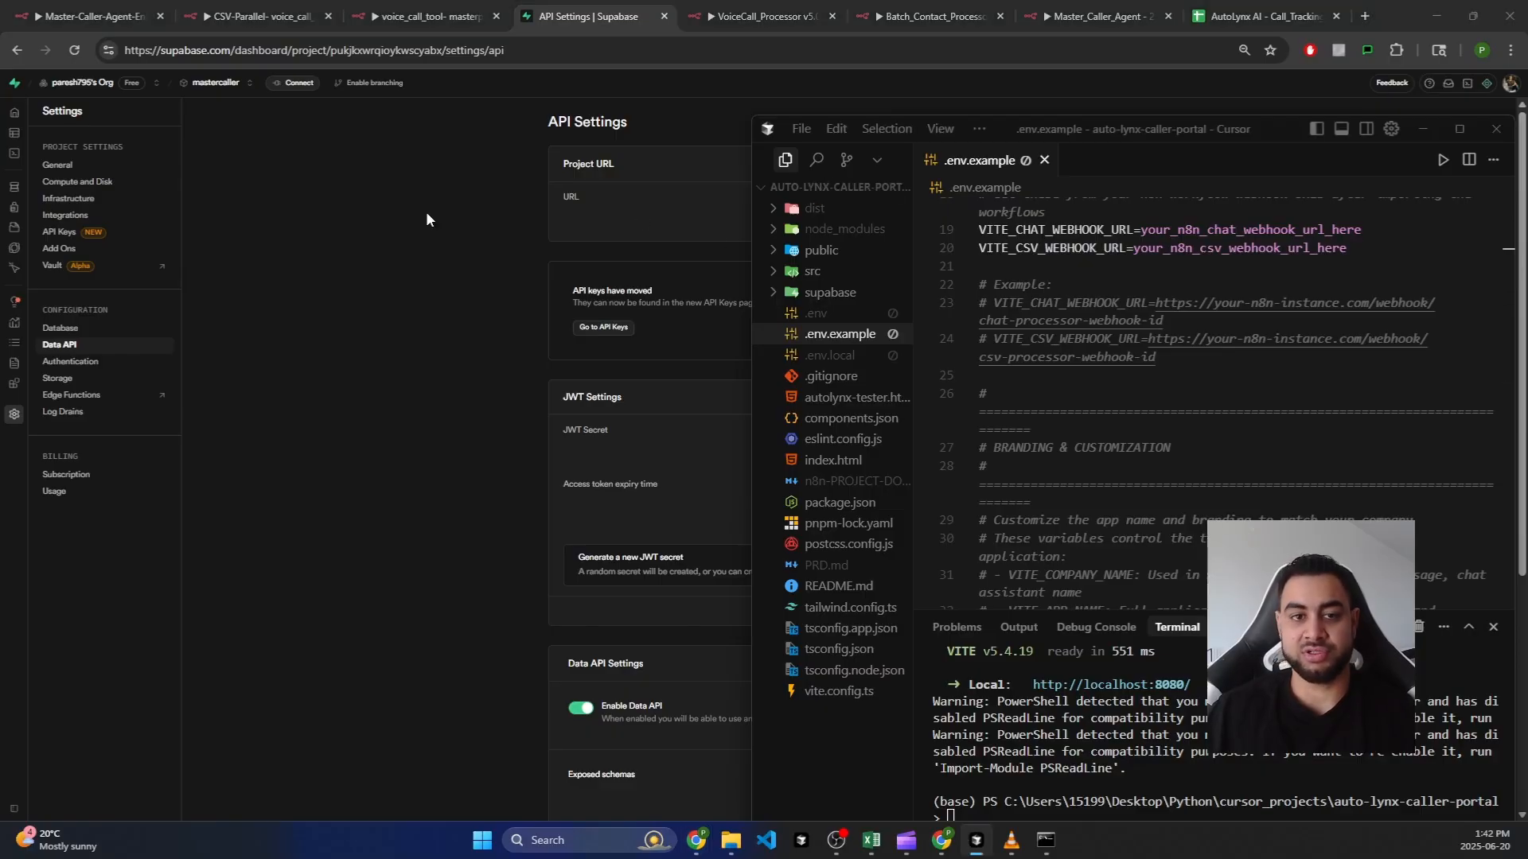
Step: Dock Chrome to the left half and select the Supabase URL placeholder on line 8 of .env.example
left_click(1315, 45)
left_click_drag(1314, 46, 455, 45)
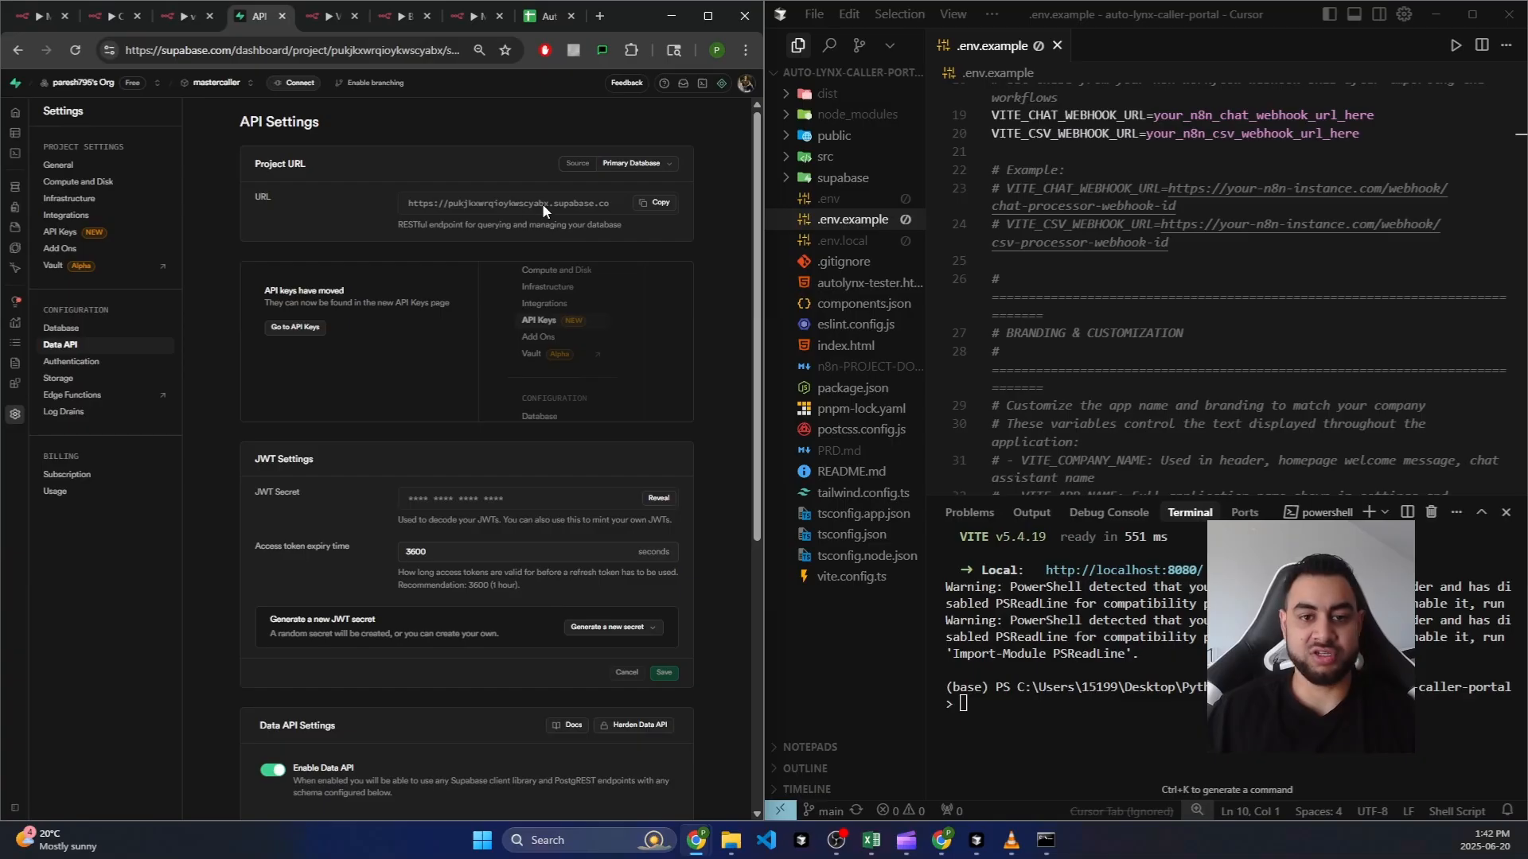
scroll(1233, 183, "up", 5)
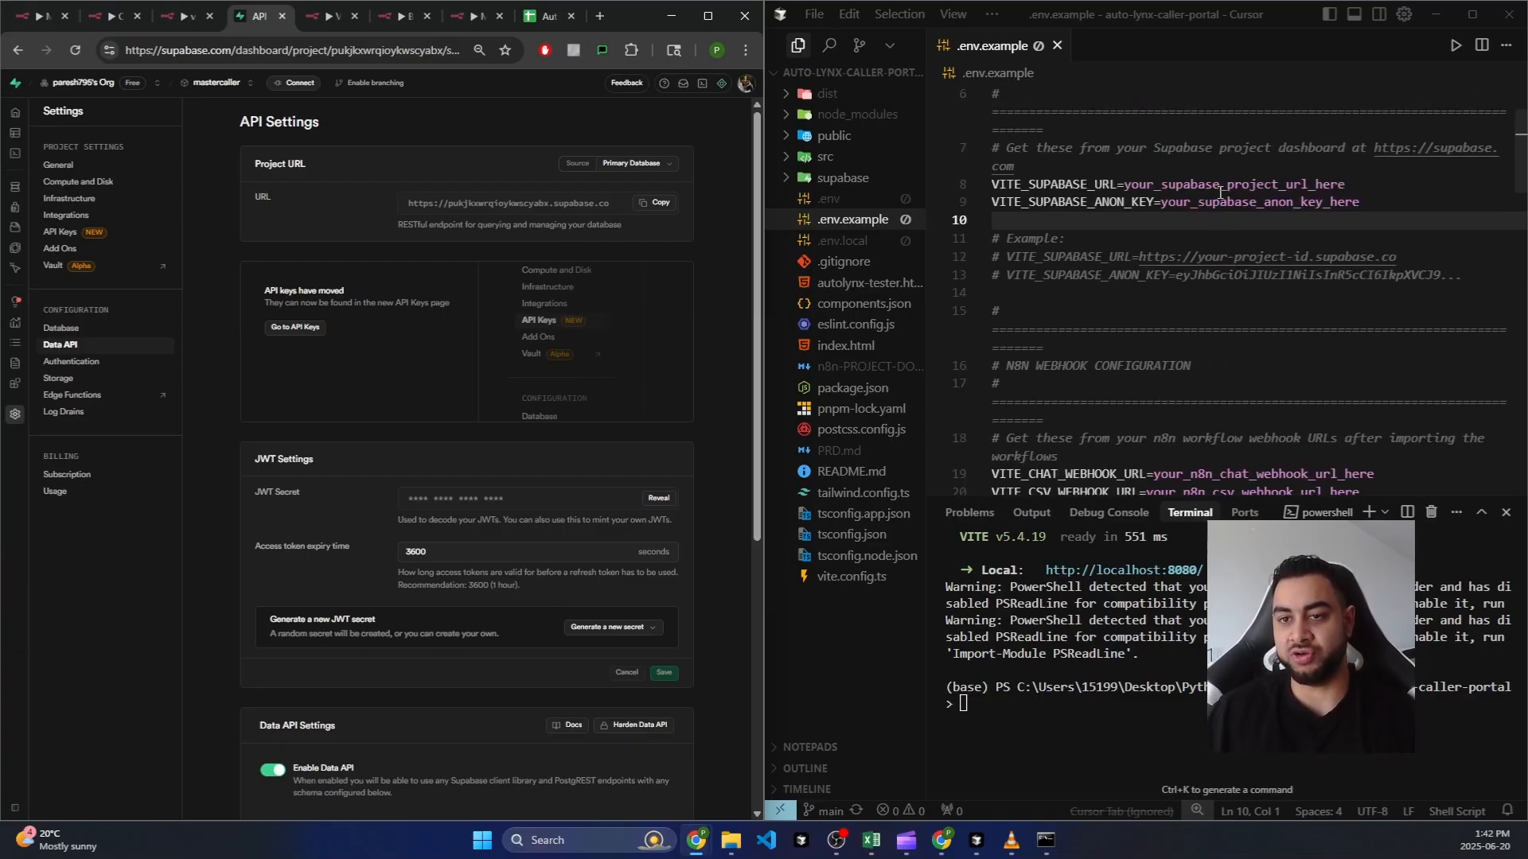
left_click_drag(1386, 187, 1125, 184)
left_click(689, 266)
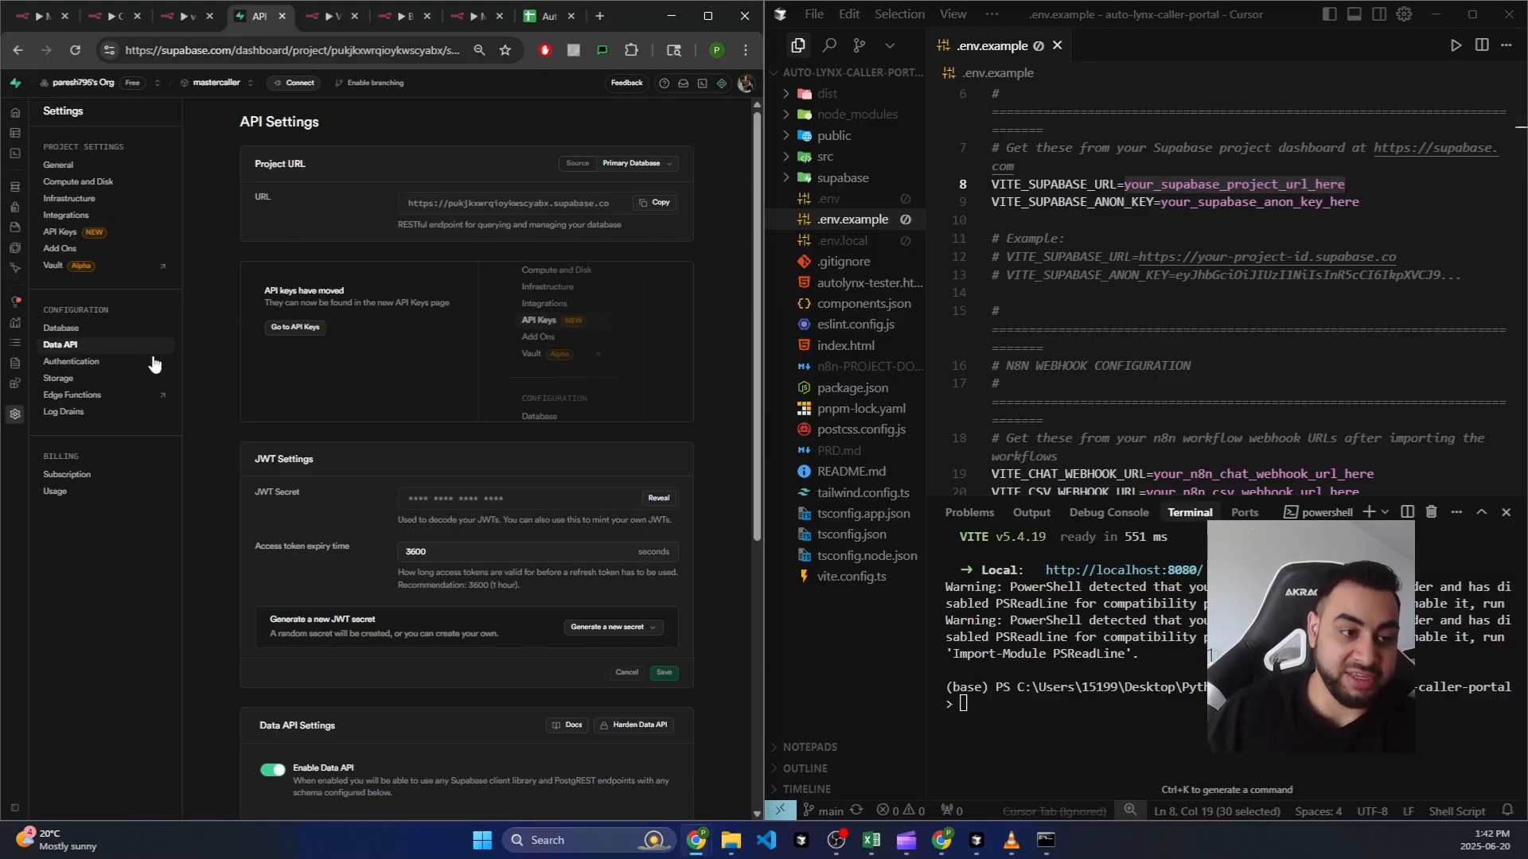
Step: Open Supabase's API Keys page and match the anon public key to the line 9 placeholder
left_click(294, 327)
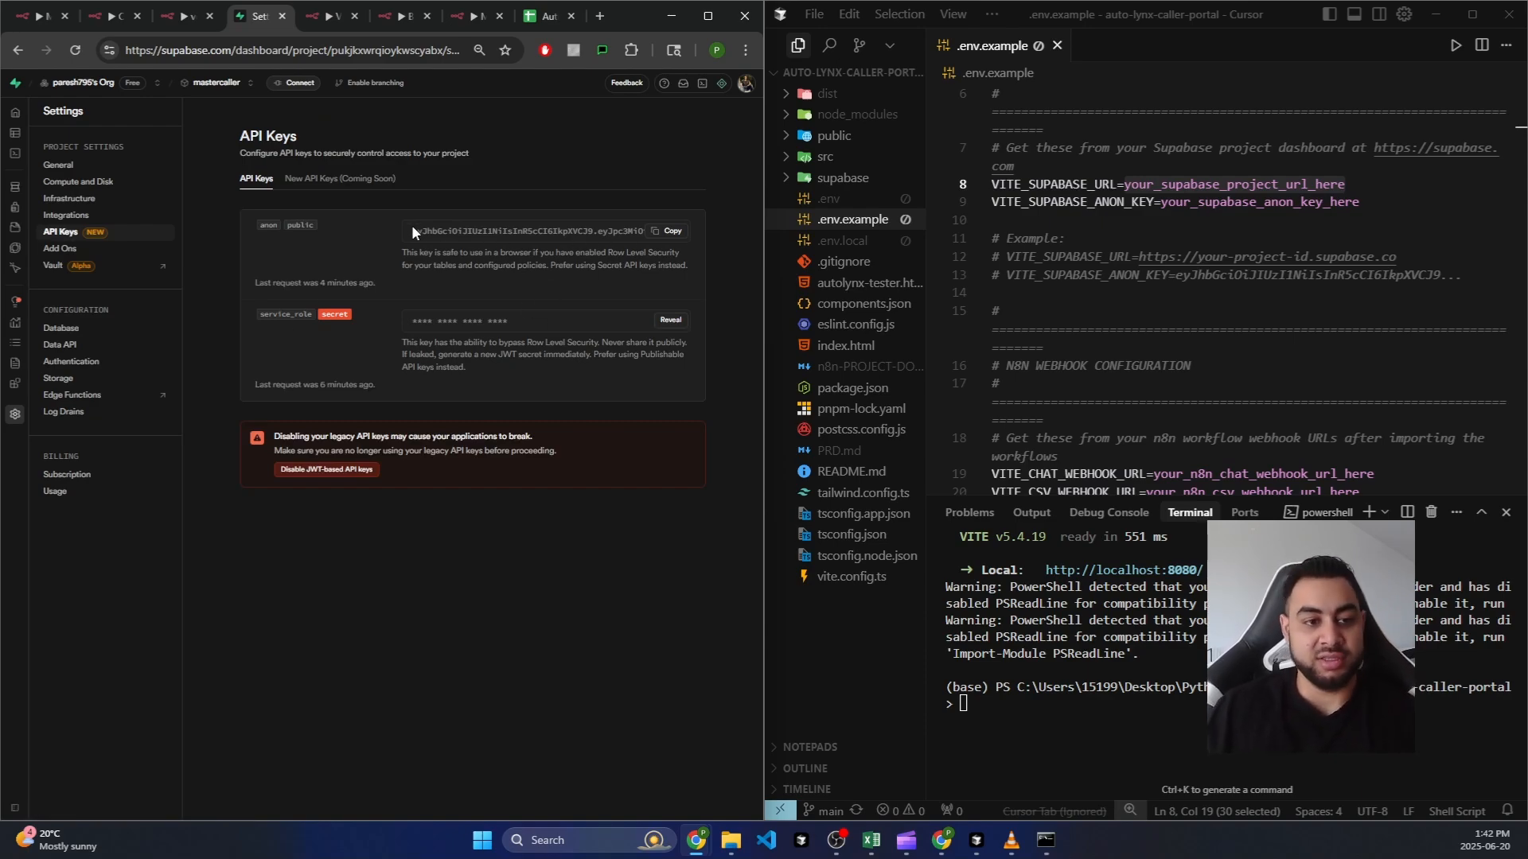
left_click_drag(412, 230, 504, 230)
left_click_drag(1160, 202, 1367, 208)
left_click(1362, 220)
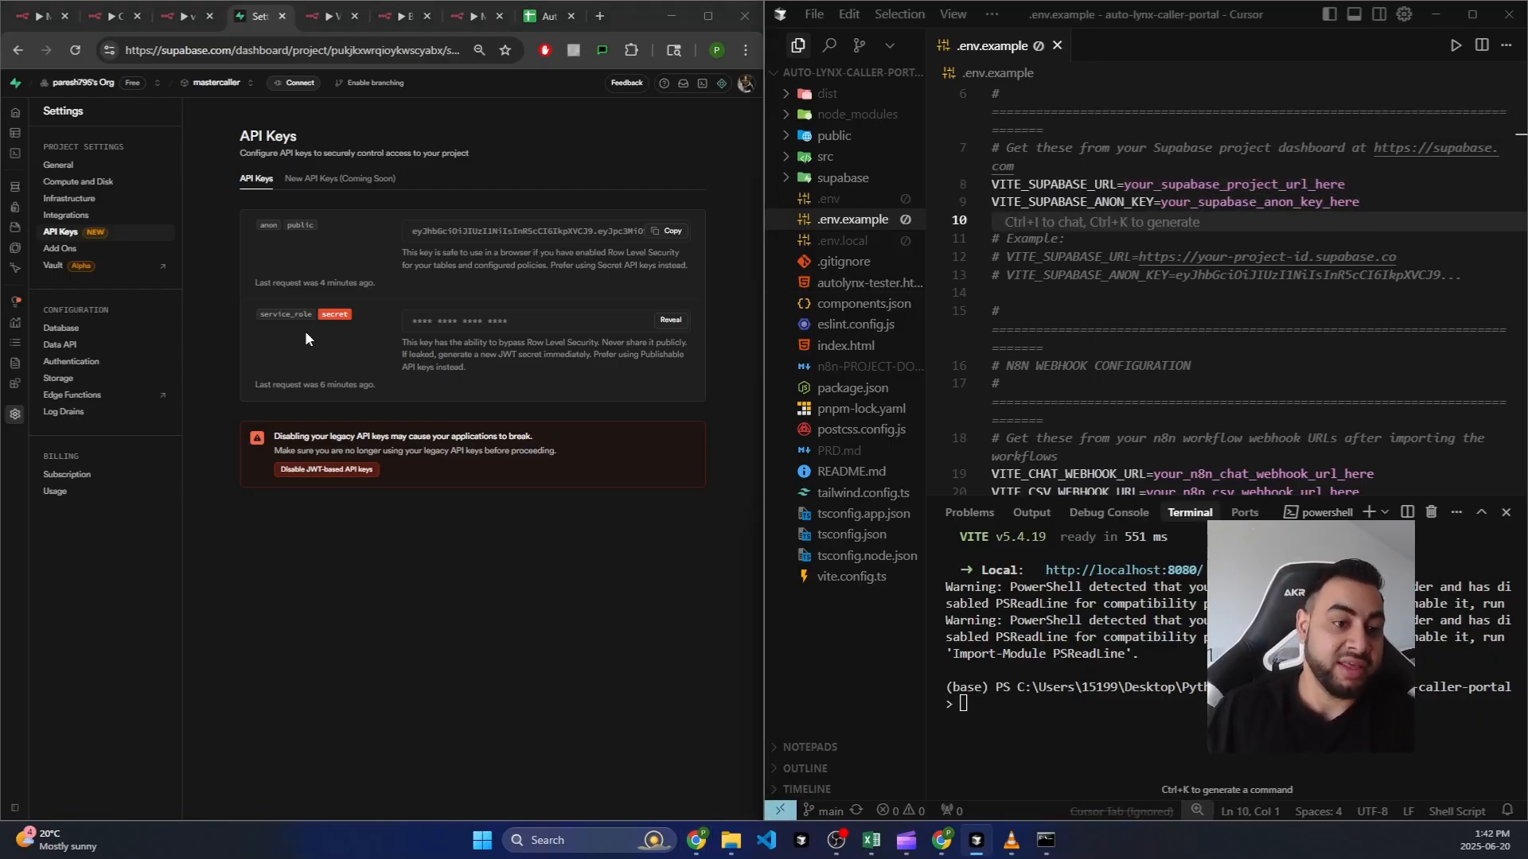
left_click(571, 322)
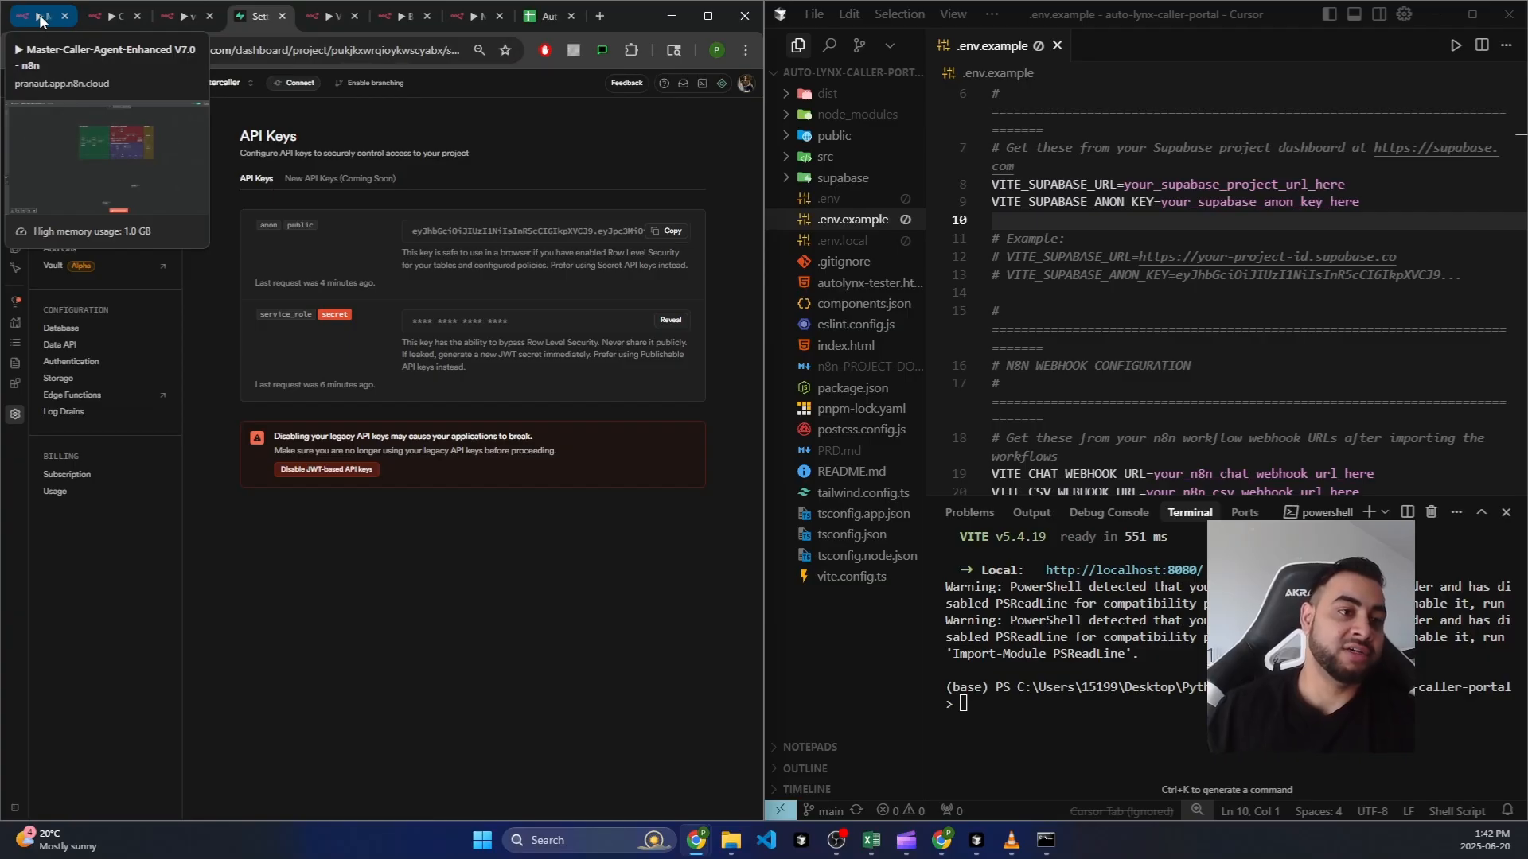
Step: Open the Supabase node in the CSV-Parallel workflow and start a new Supabase credential
left_click(107, 16)
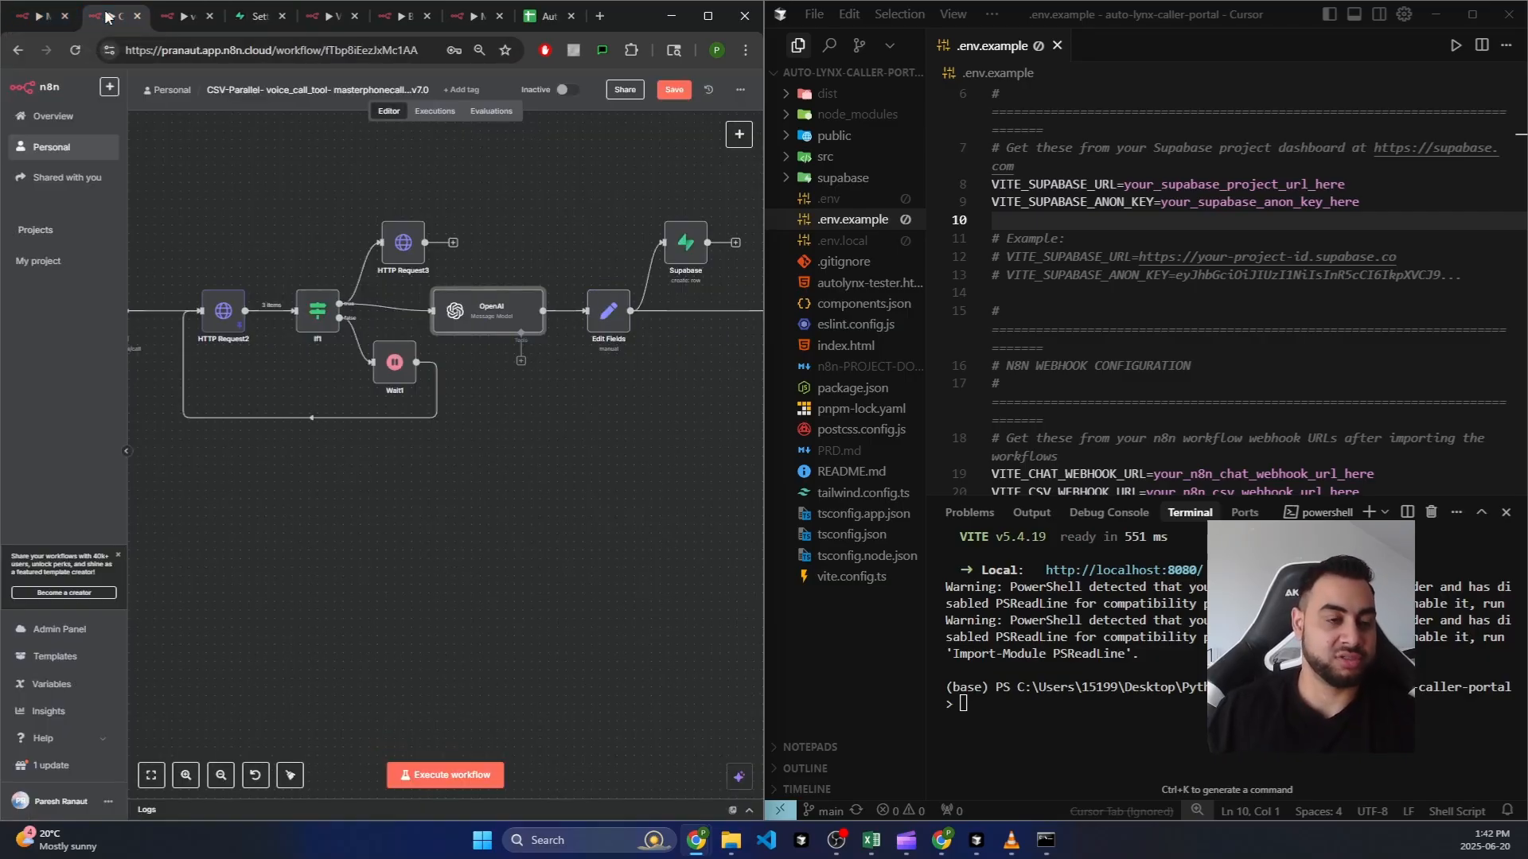
scroll(603, 289, "up", 5)
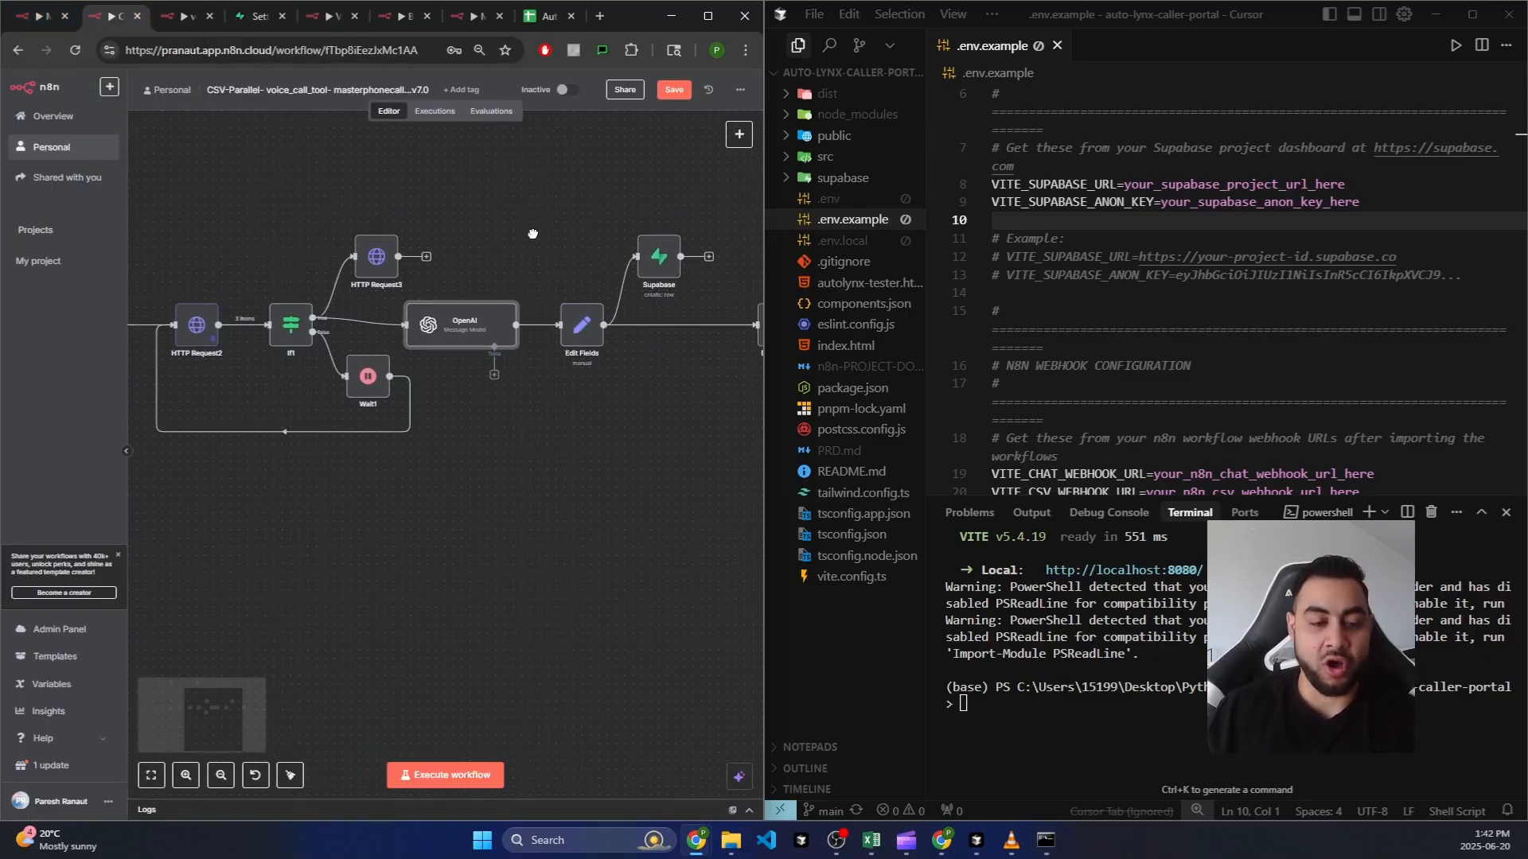
left_click(598, 273)
double_click(598, 272)
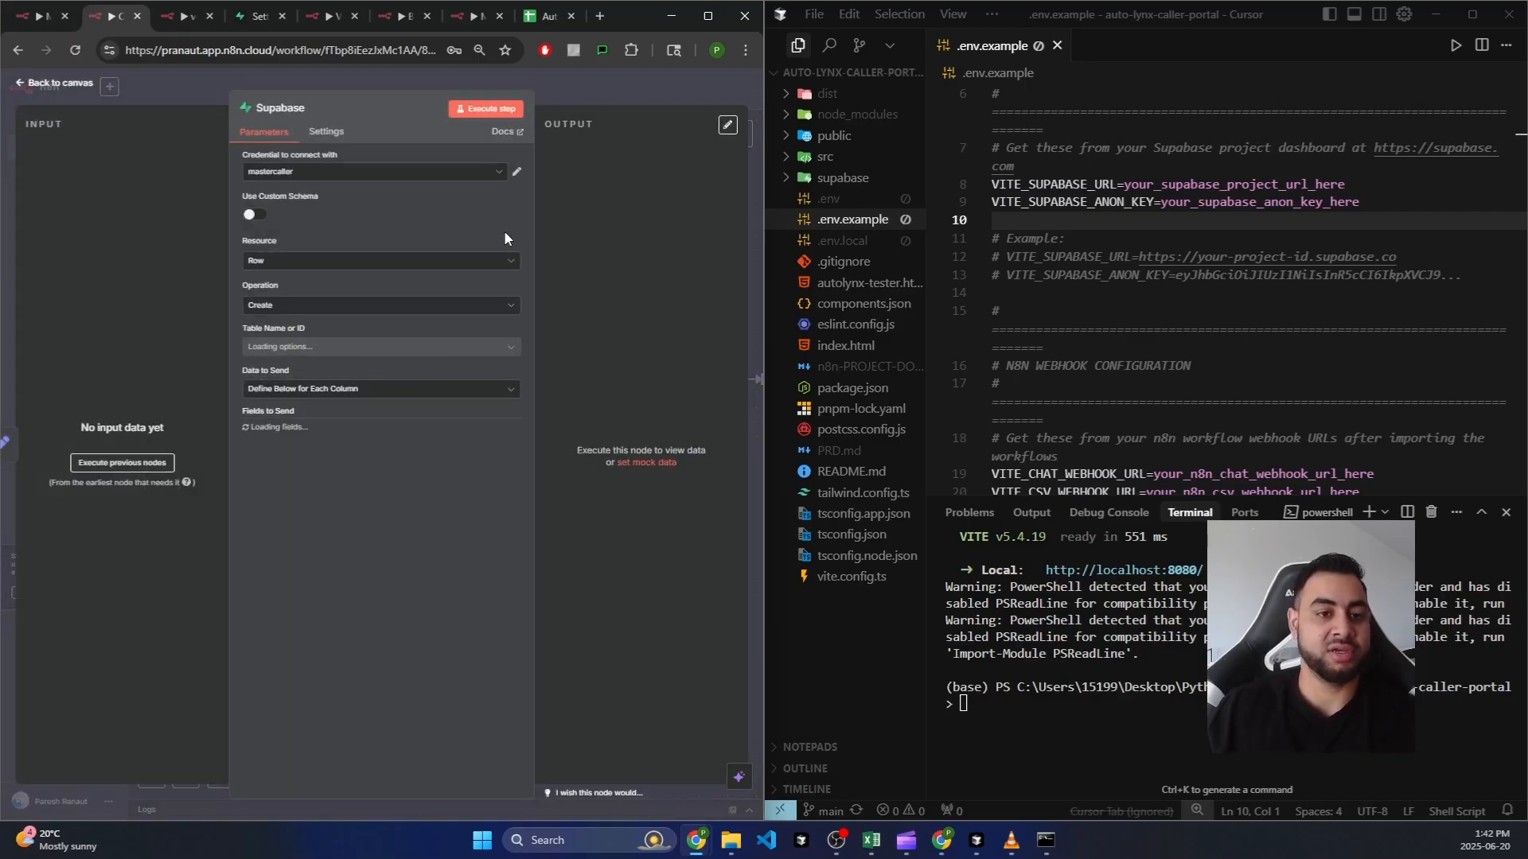
left_click(487, 172)
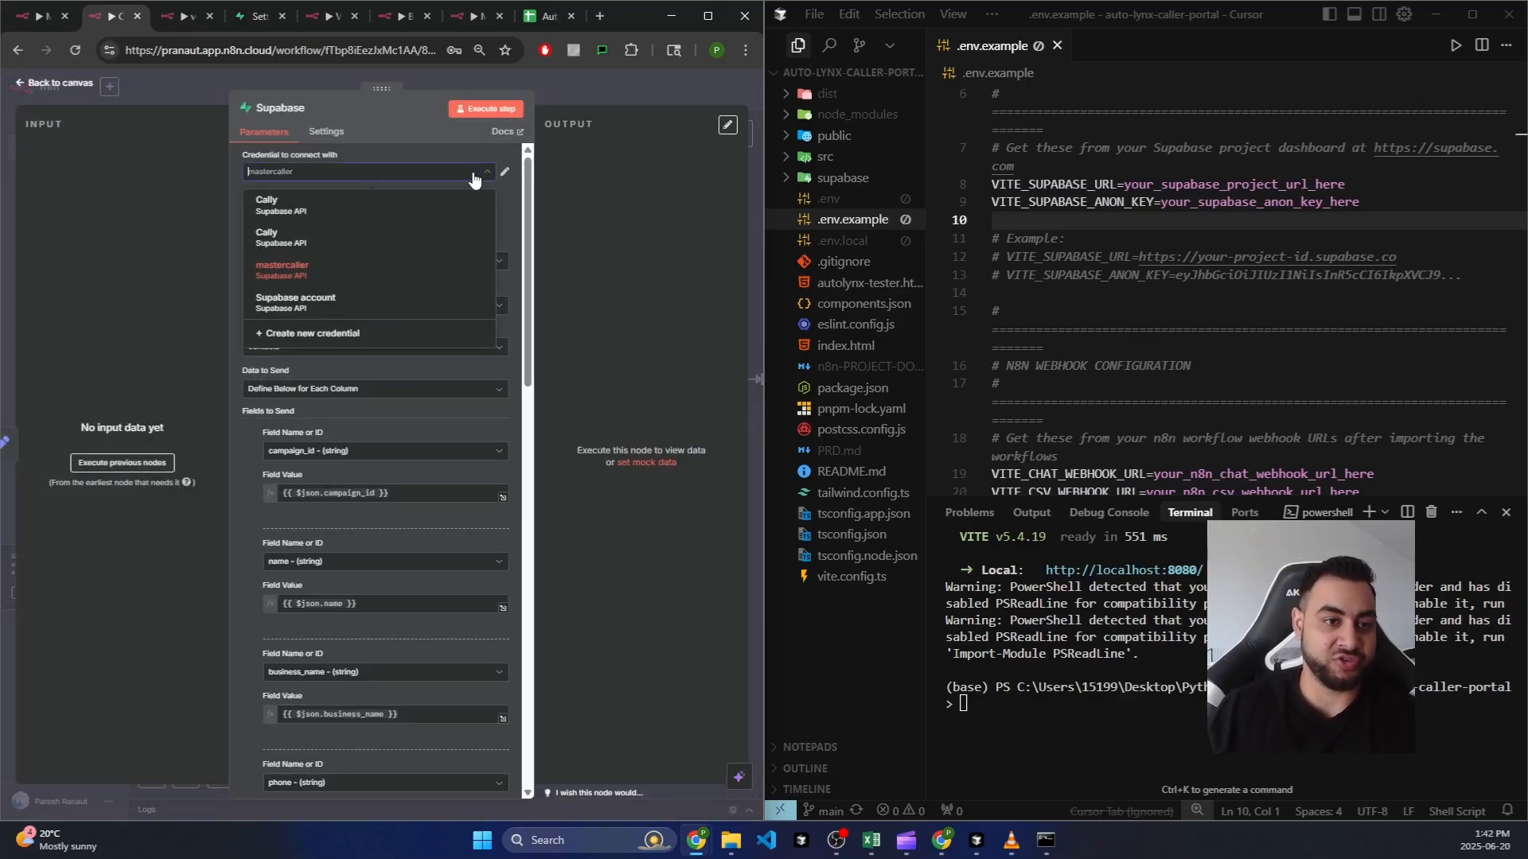
left_click(352, 337)
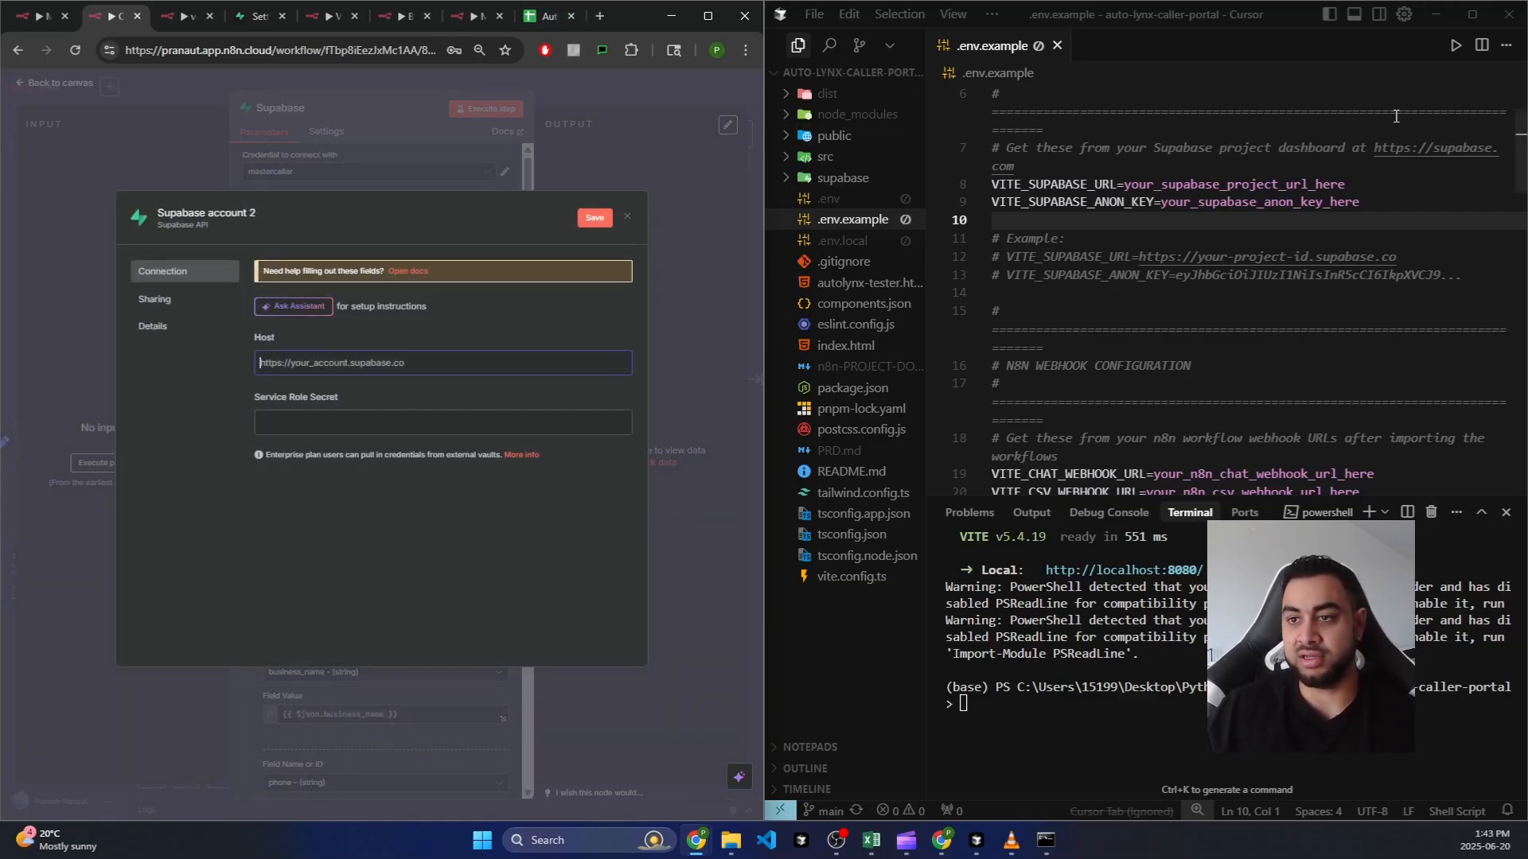
Step: Copy the Project URL from Supabase API settings and paste it as the credential's Host
left_click(1433, 20)
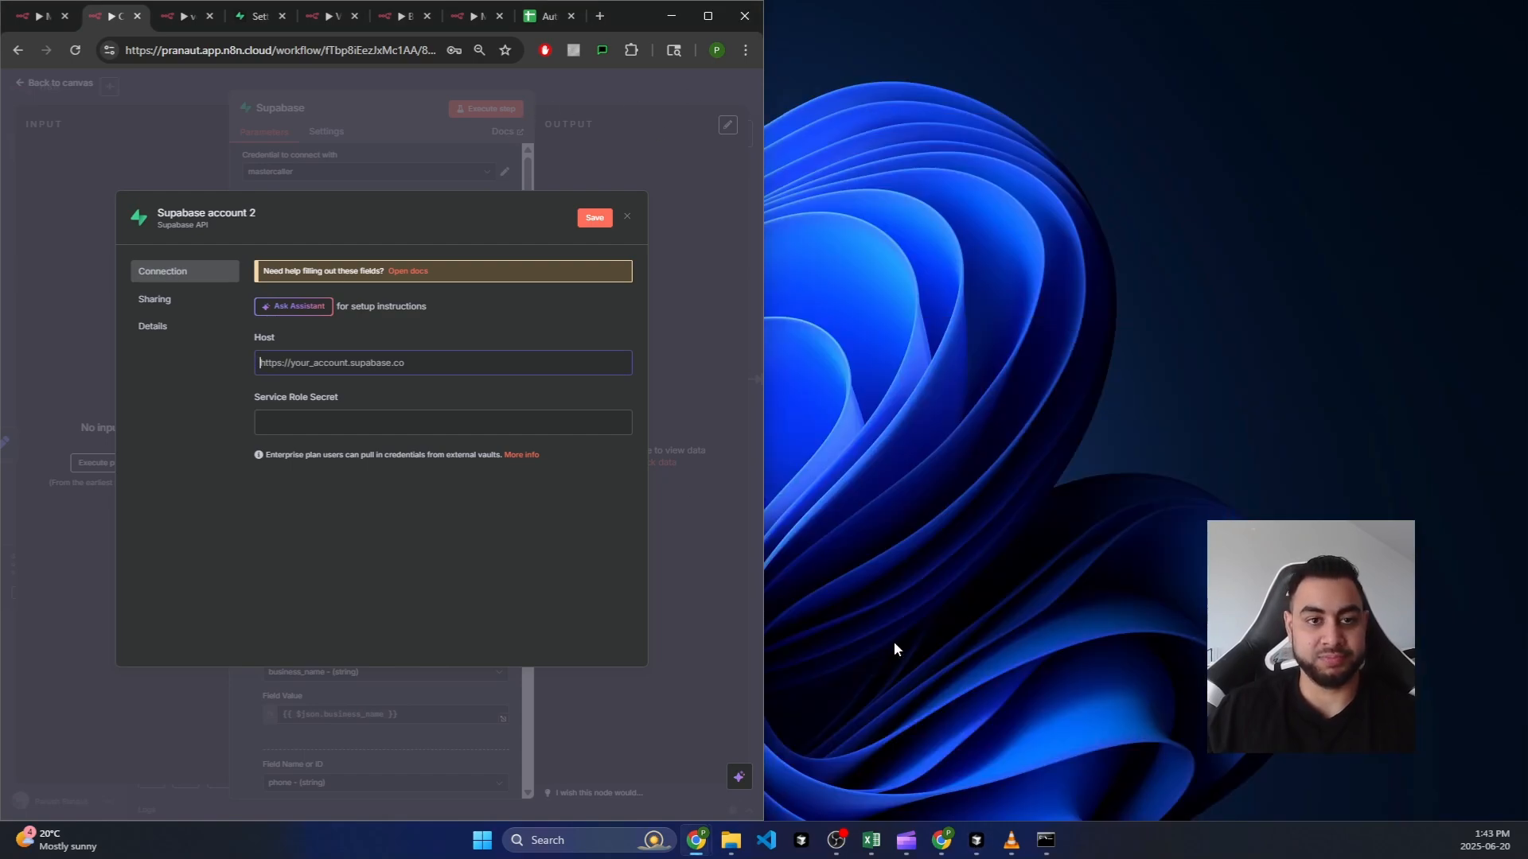
left_click(257, 17)
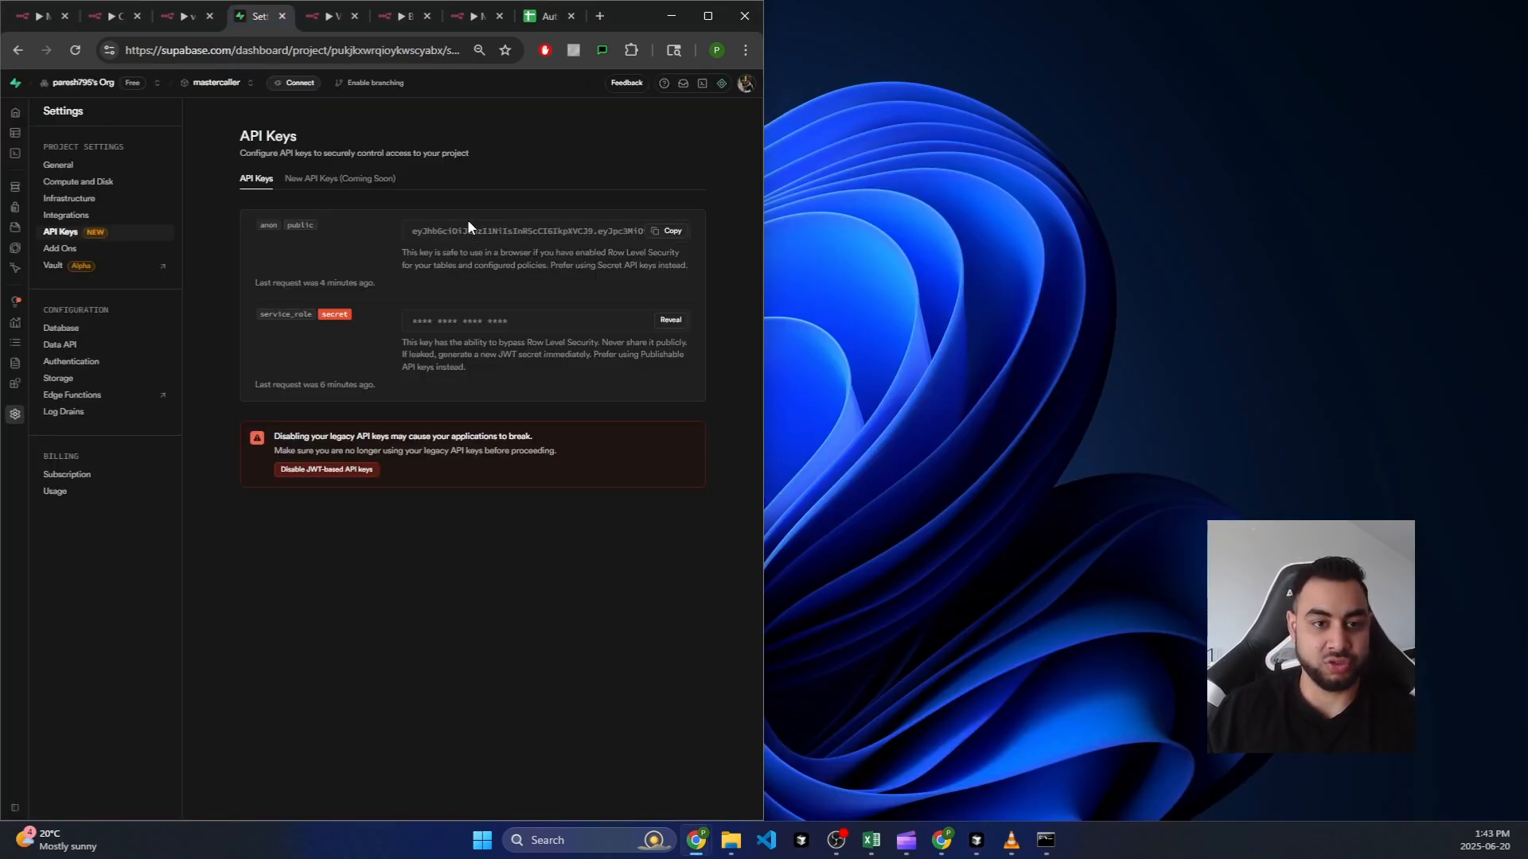
left_click(16, 51)
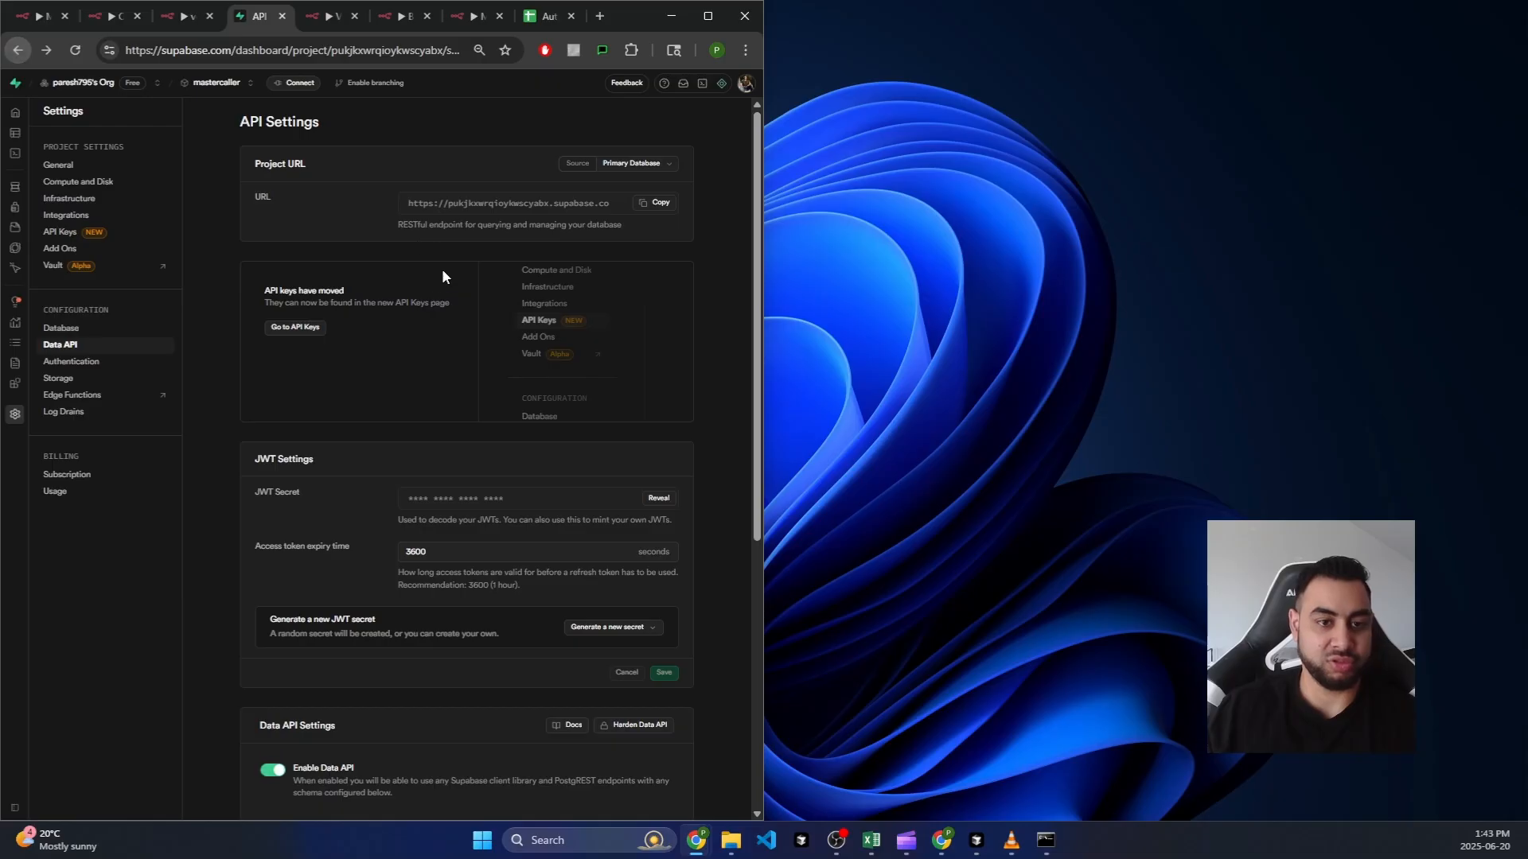
left_click_drag(434, 204, 555, 199)
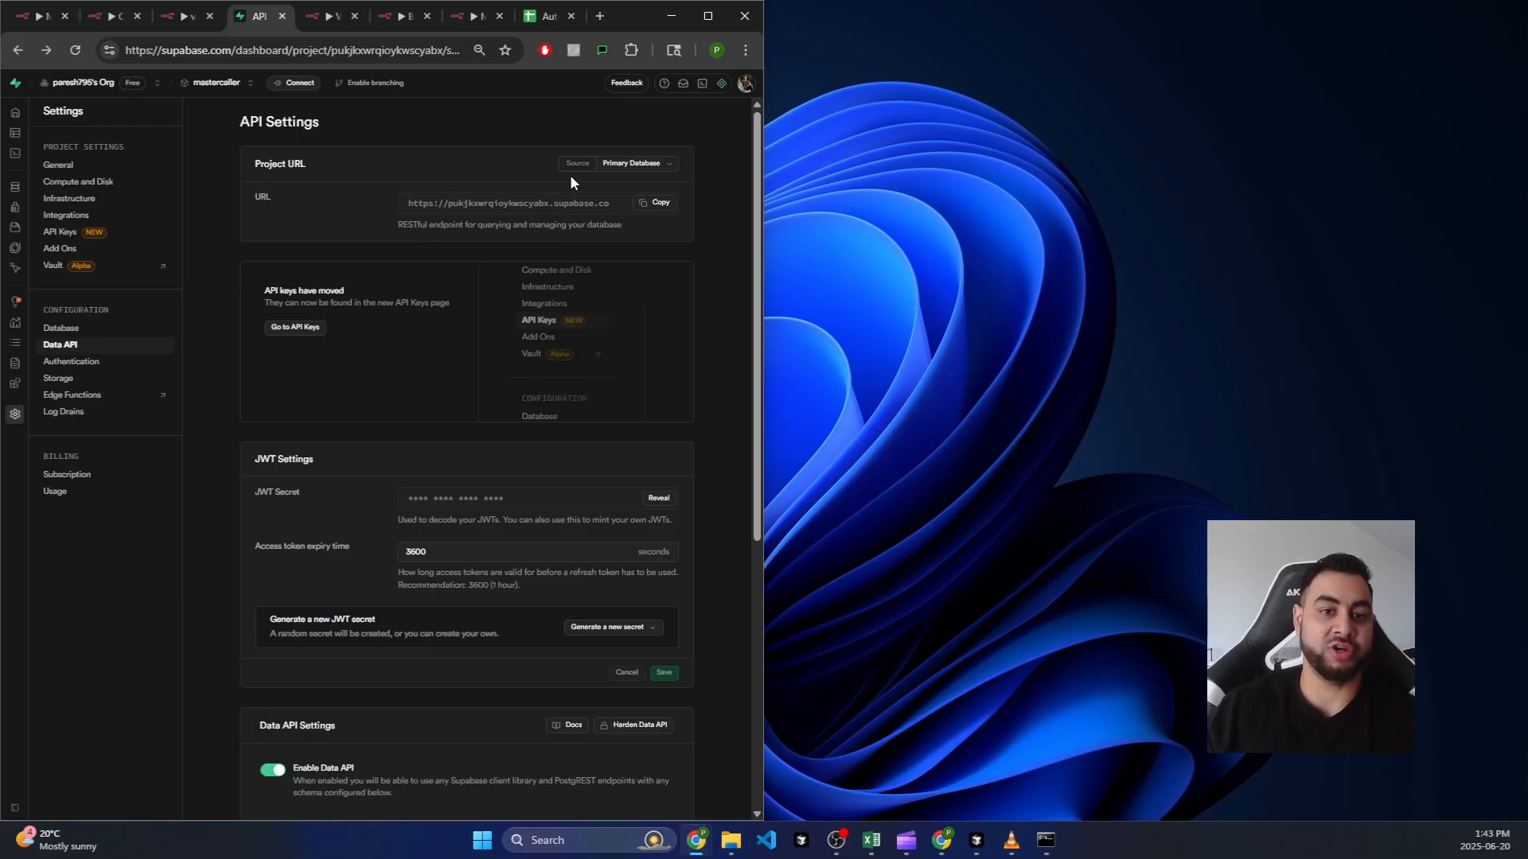
left_click(468, 17)
left_click(406, 17)
left_click(335, 16)
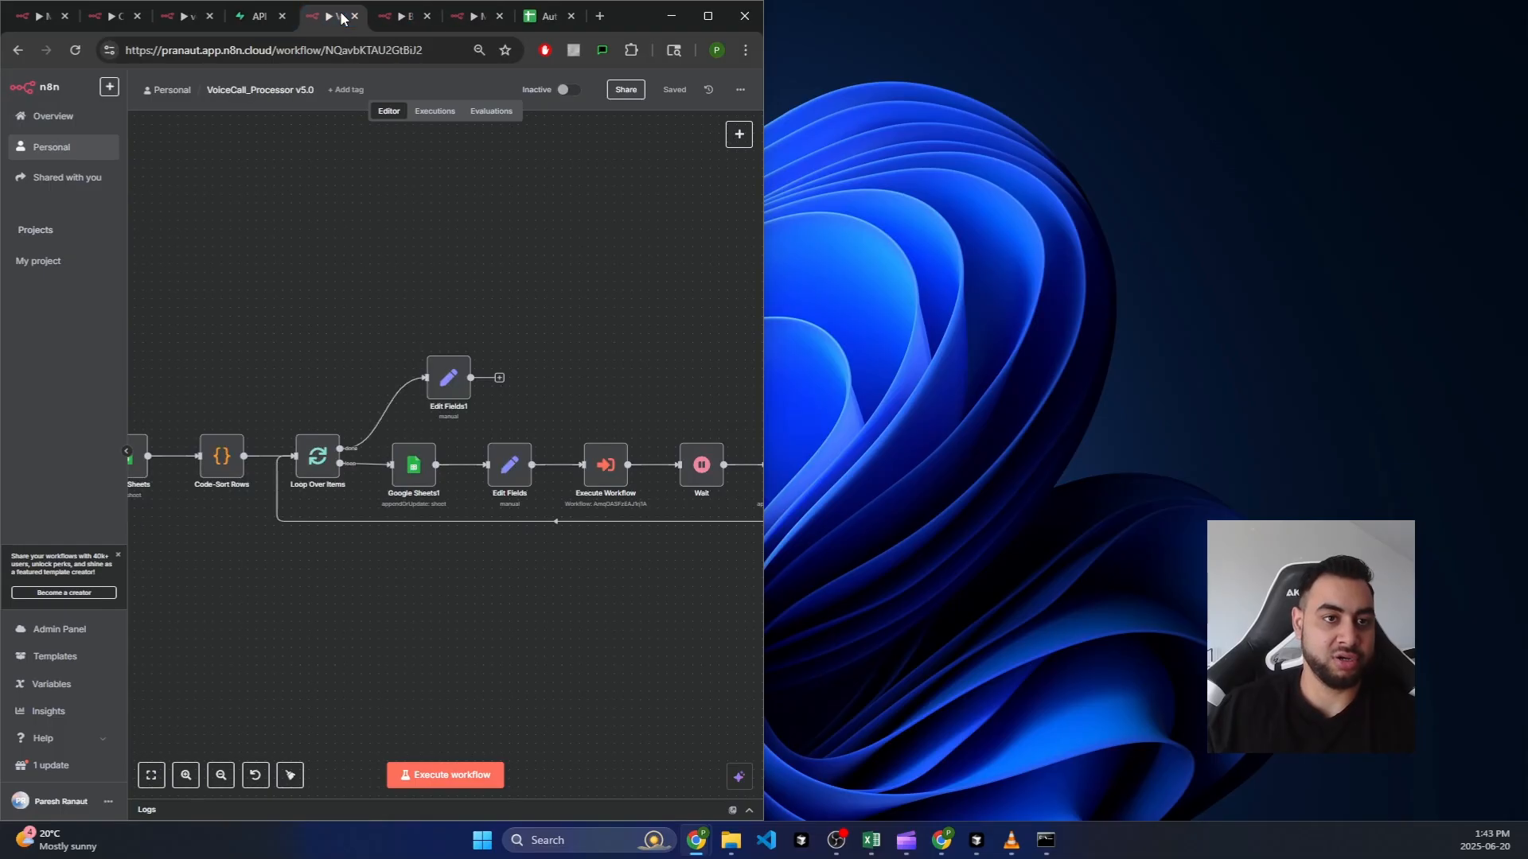
left_click(148, 17)
left_click(138, 16)
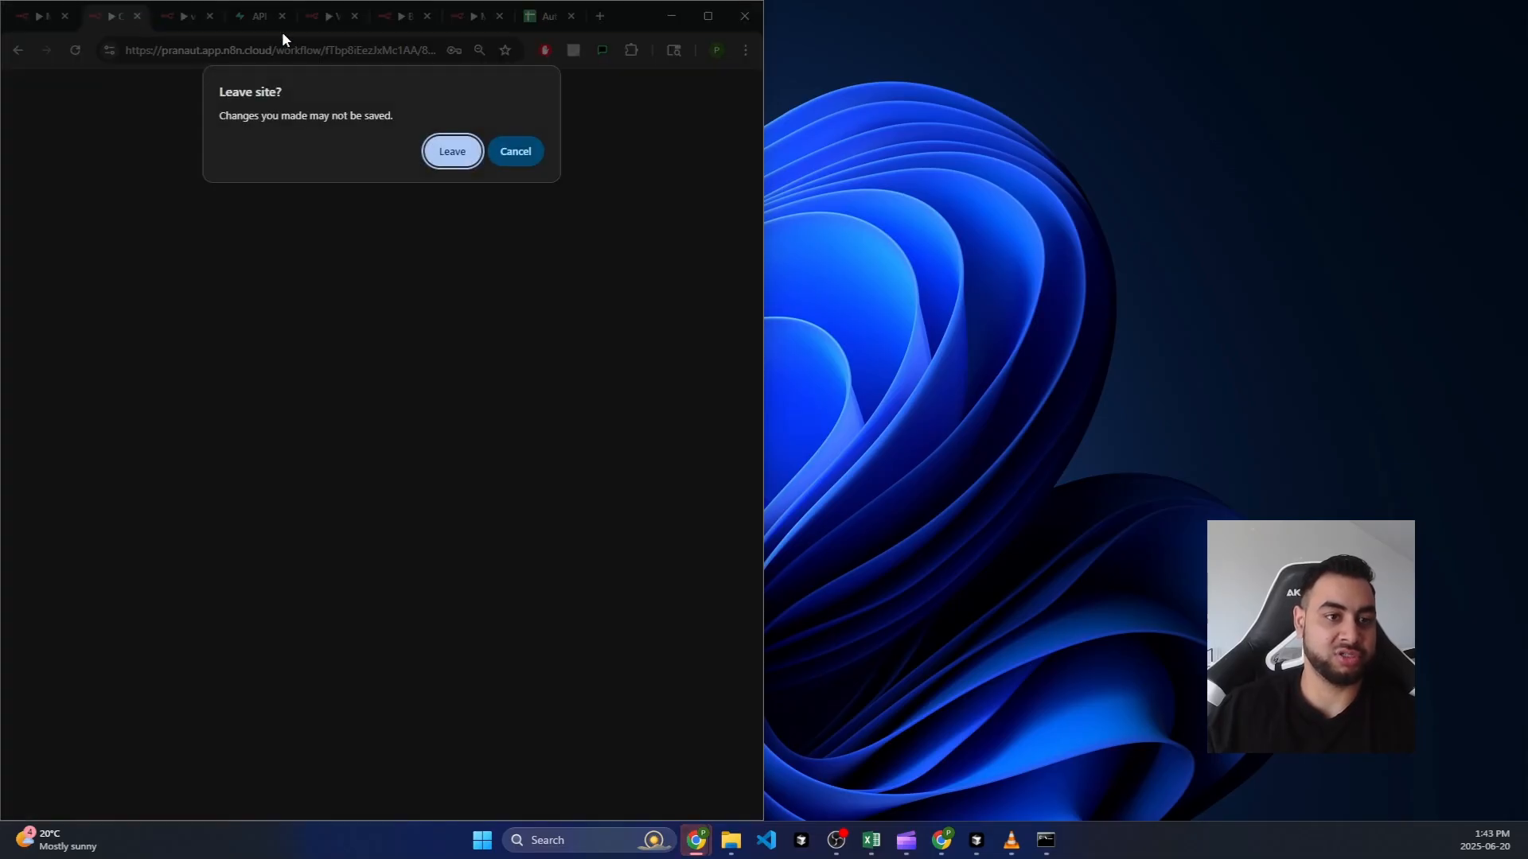
left_click(515, 153)
key("ctrl+v")
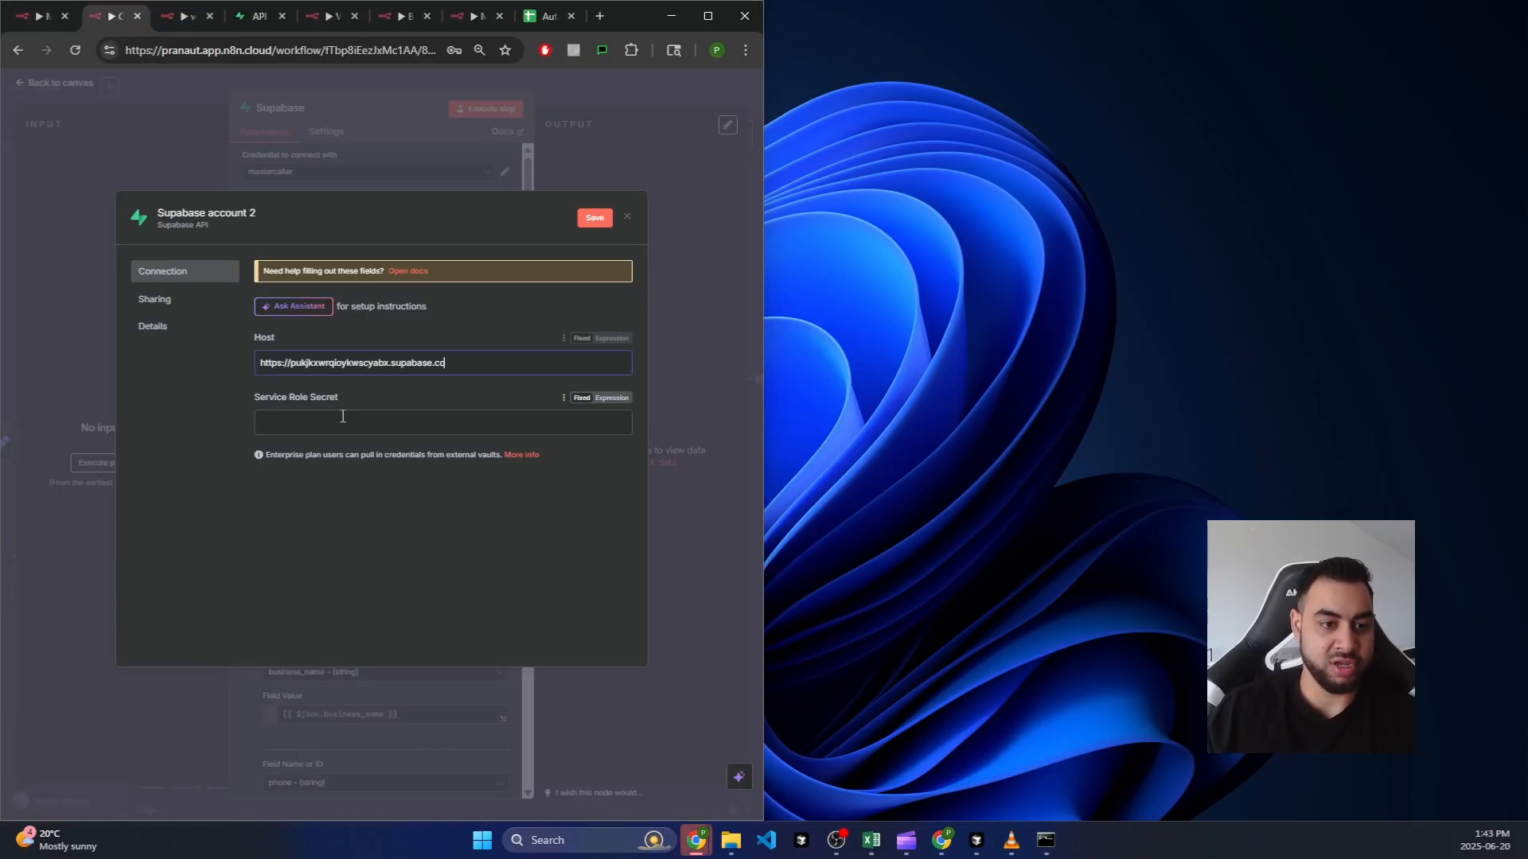
Step: Paste the service_role secret from API Keys into the credential, then close it discarding changes
left_click(290, 419)
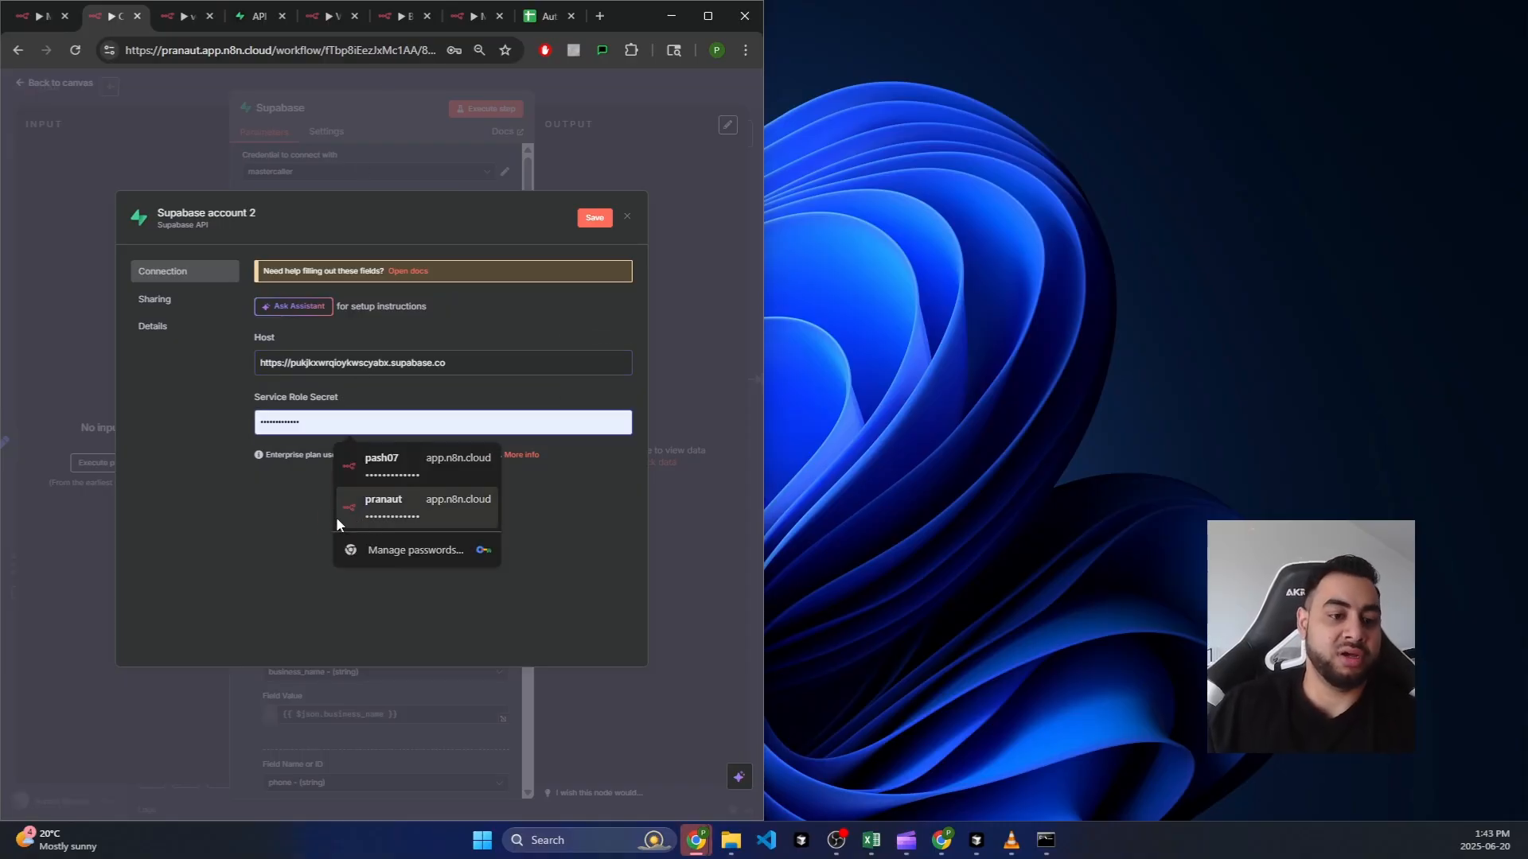
left_click_drag(340, 397, 279, 400)
left_click(259, 16)
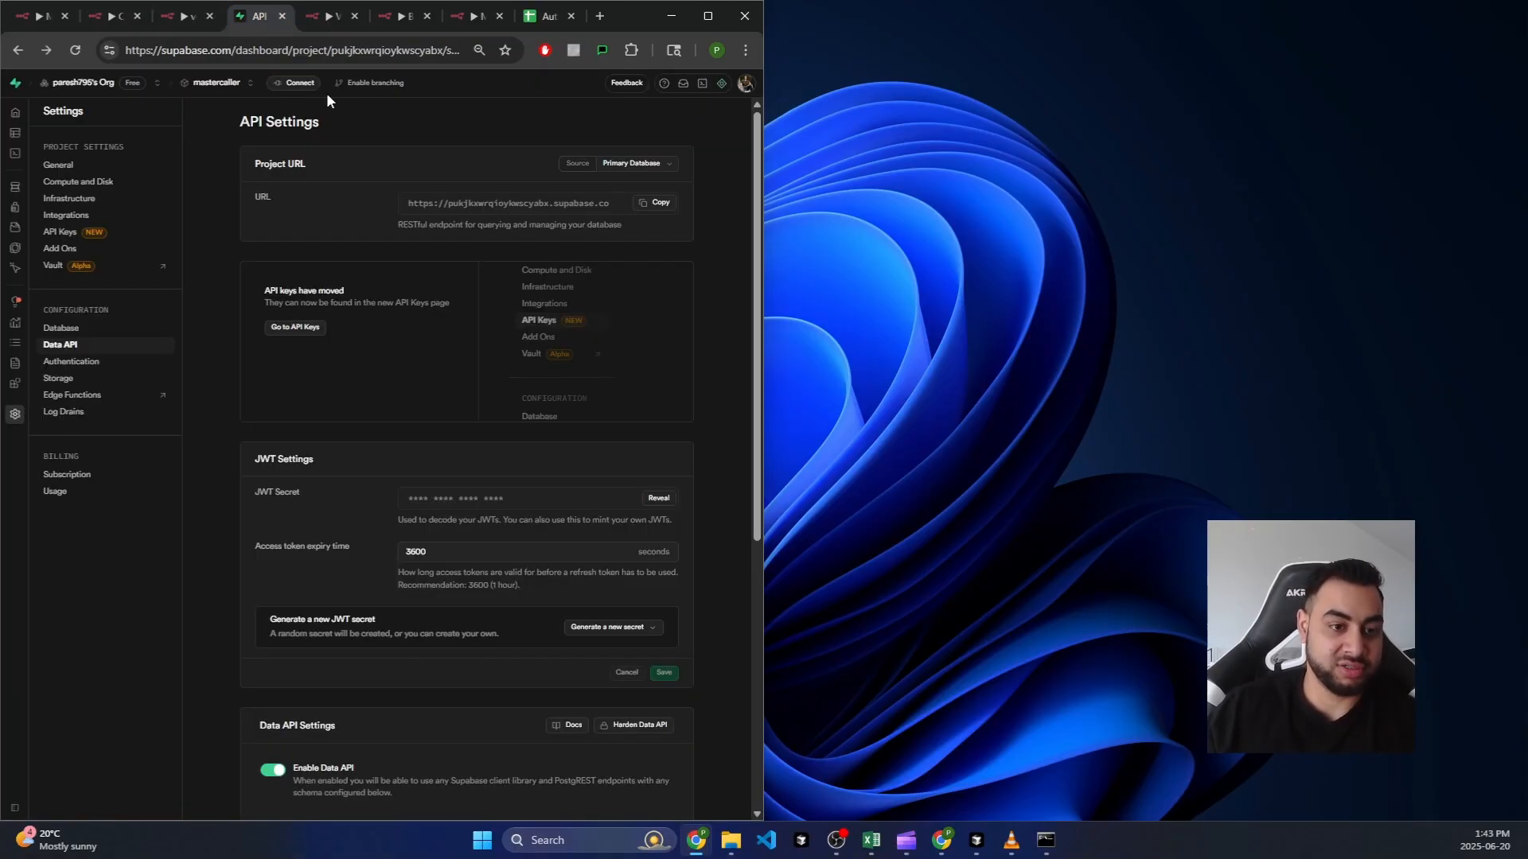
left_click(301, 329)
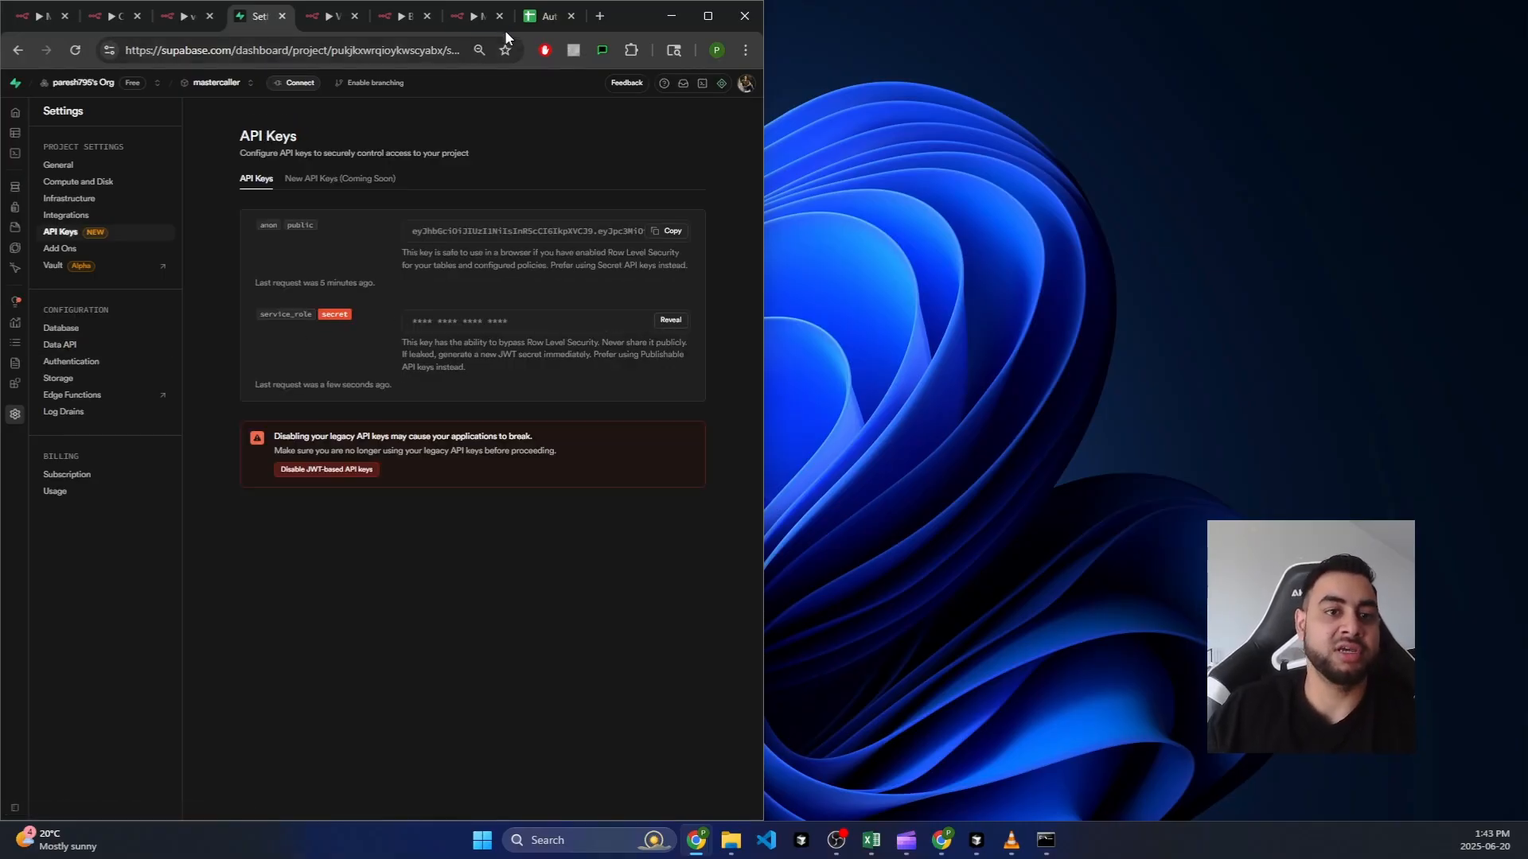
left_click(128, 8)
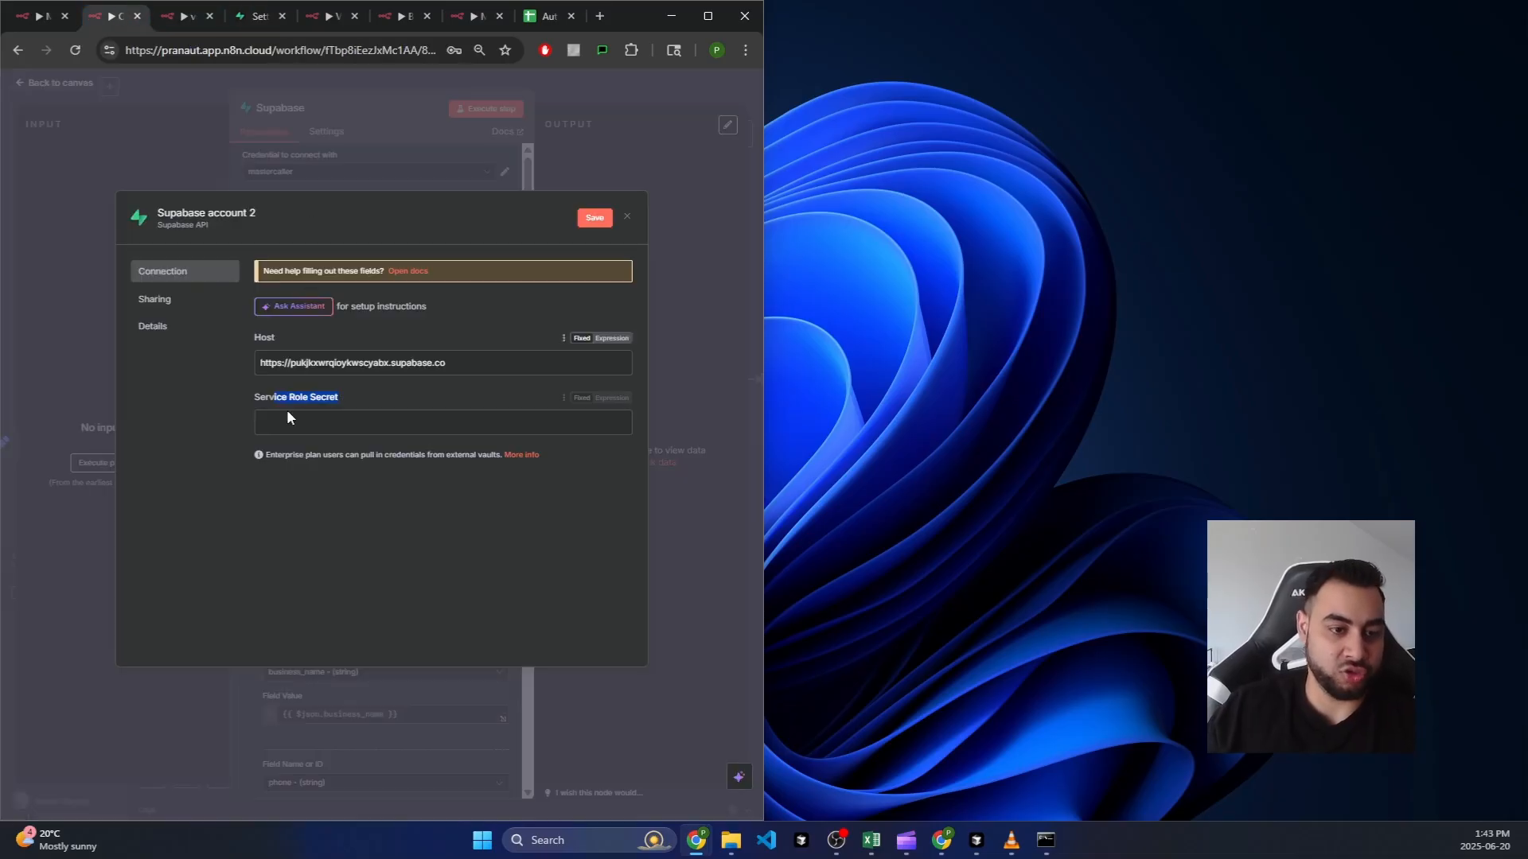
left_click(328, 426)
key("ctrl+v")
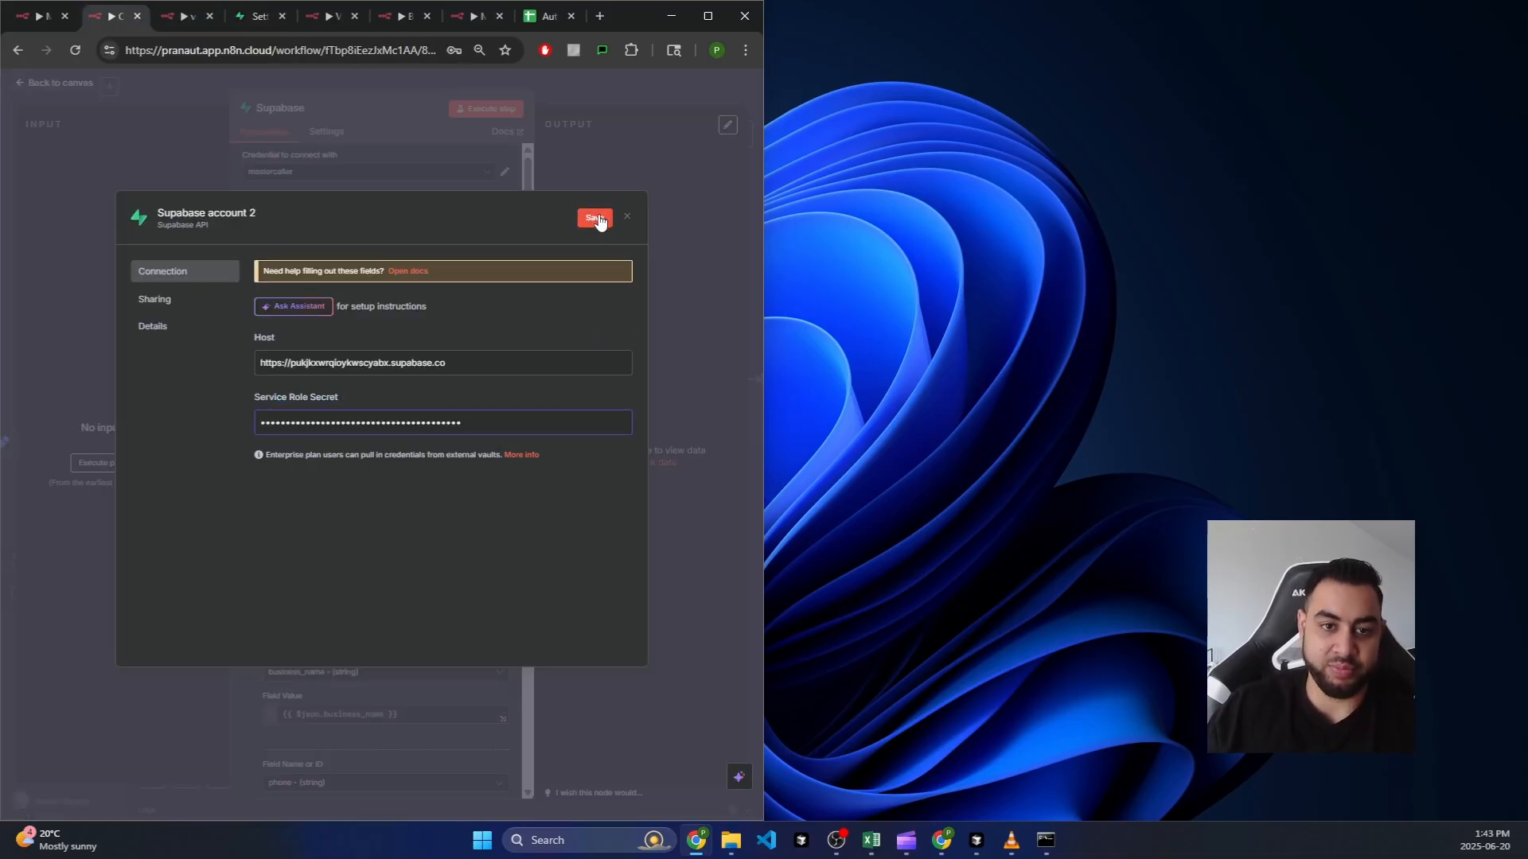
left_click(415, 179)
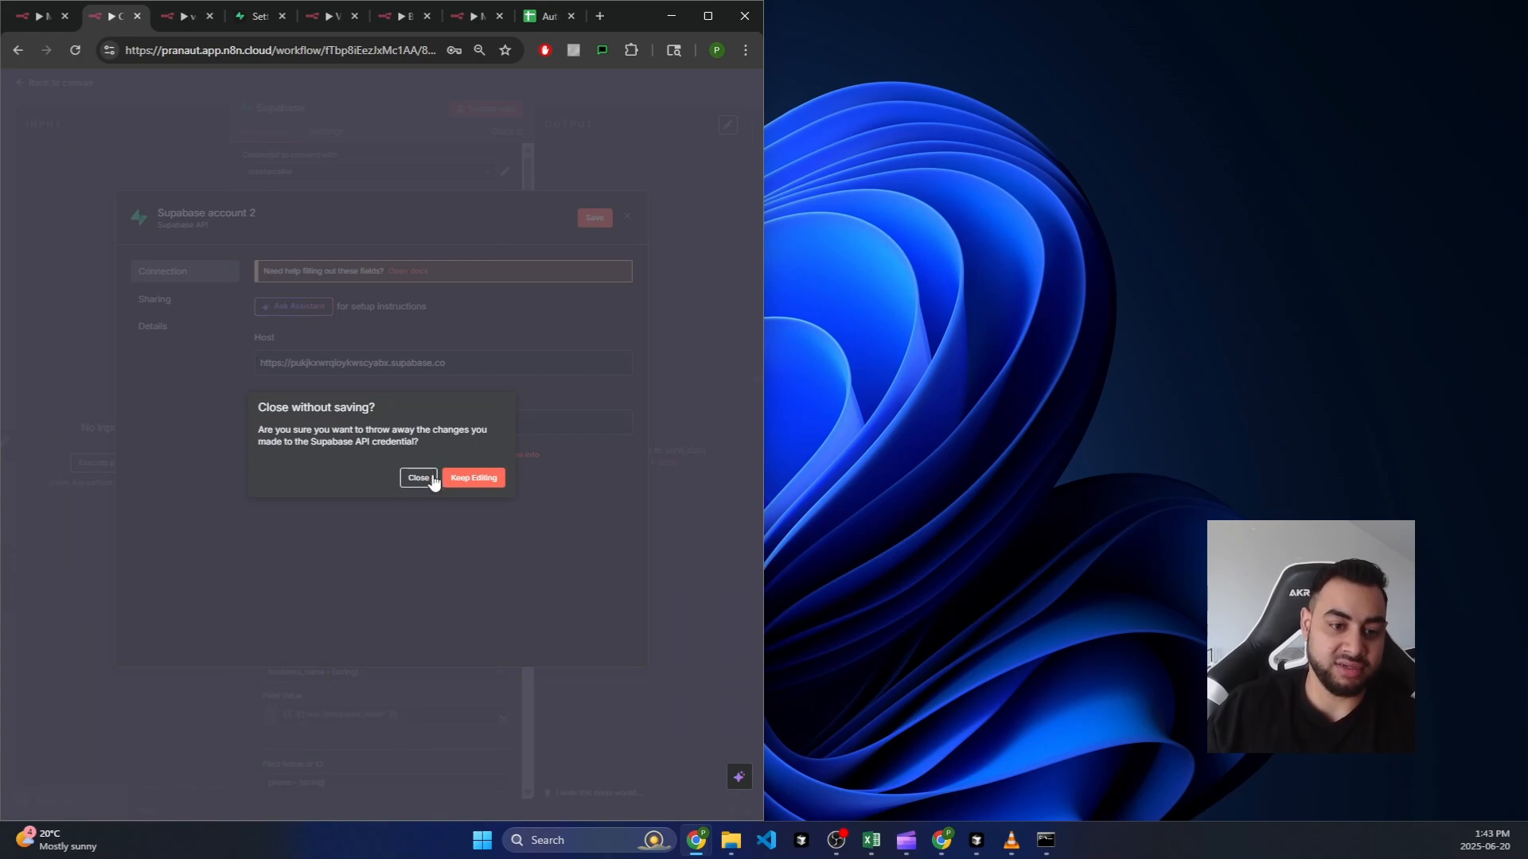
left_click(420, 478)
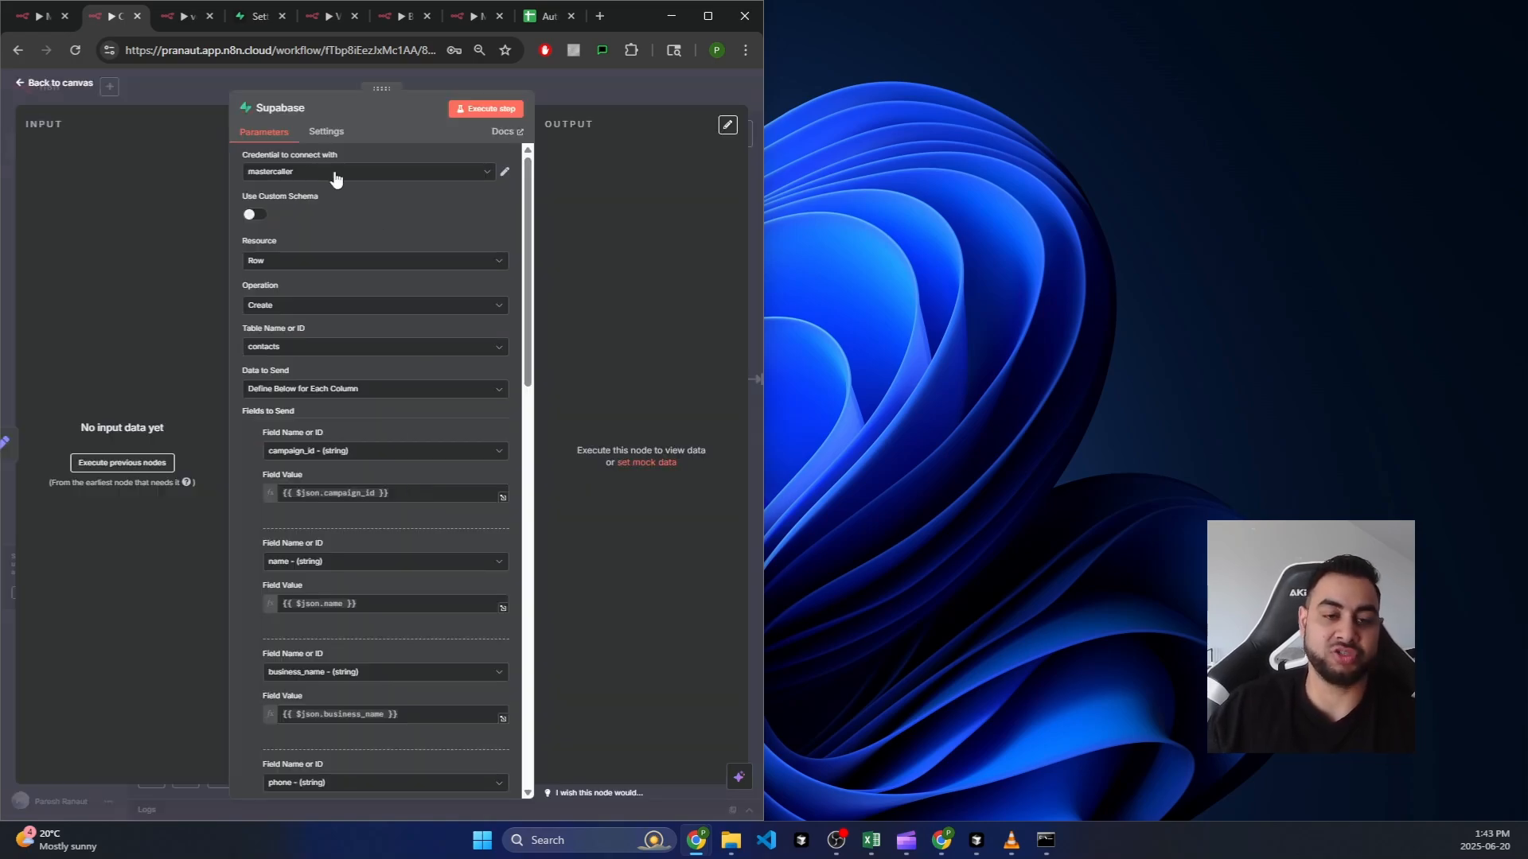
Step: Close the Supabase node and compare the line 9 anon key placeholder with Supabase's anon public key
left_click(77, 85)
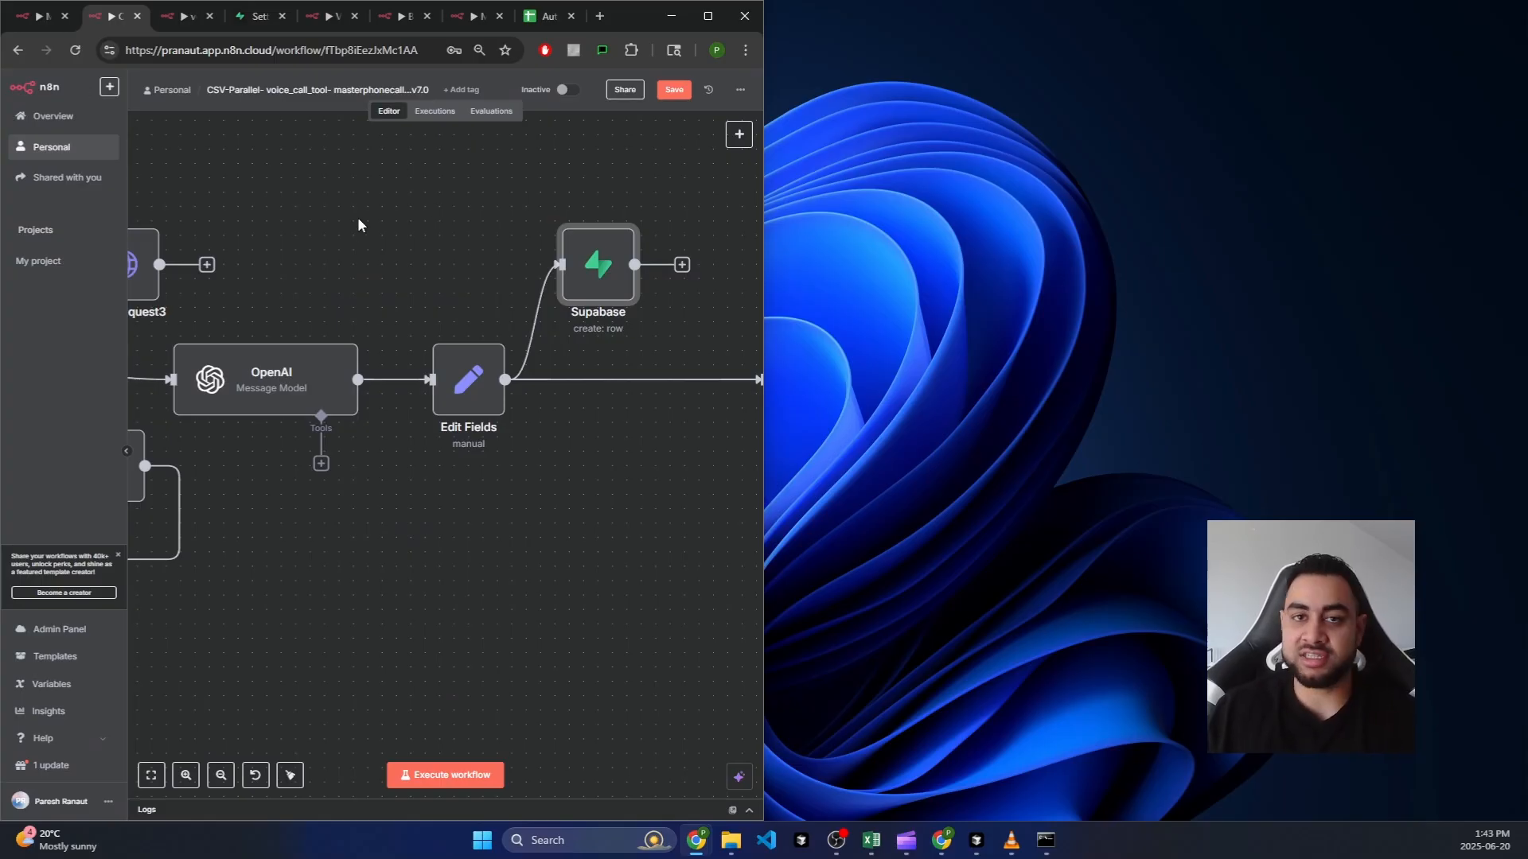
left_click(374, 248)
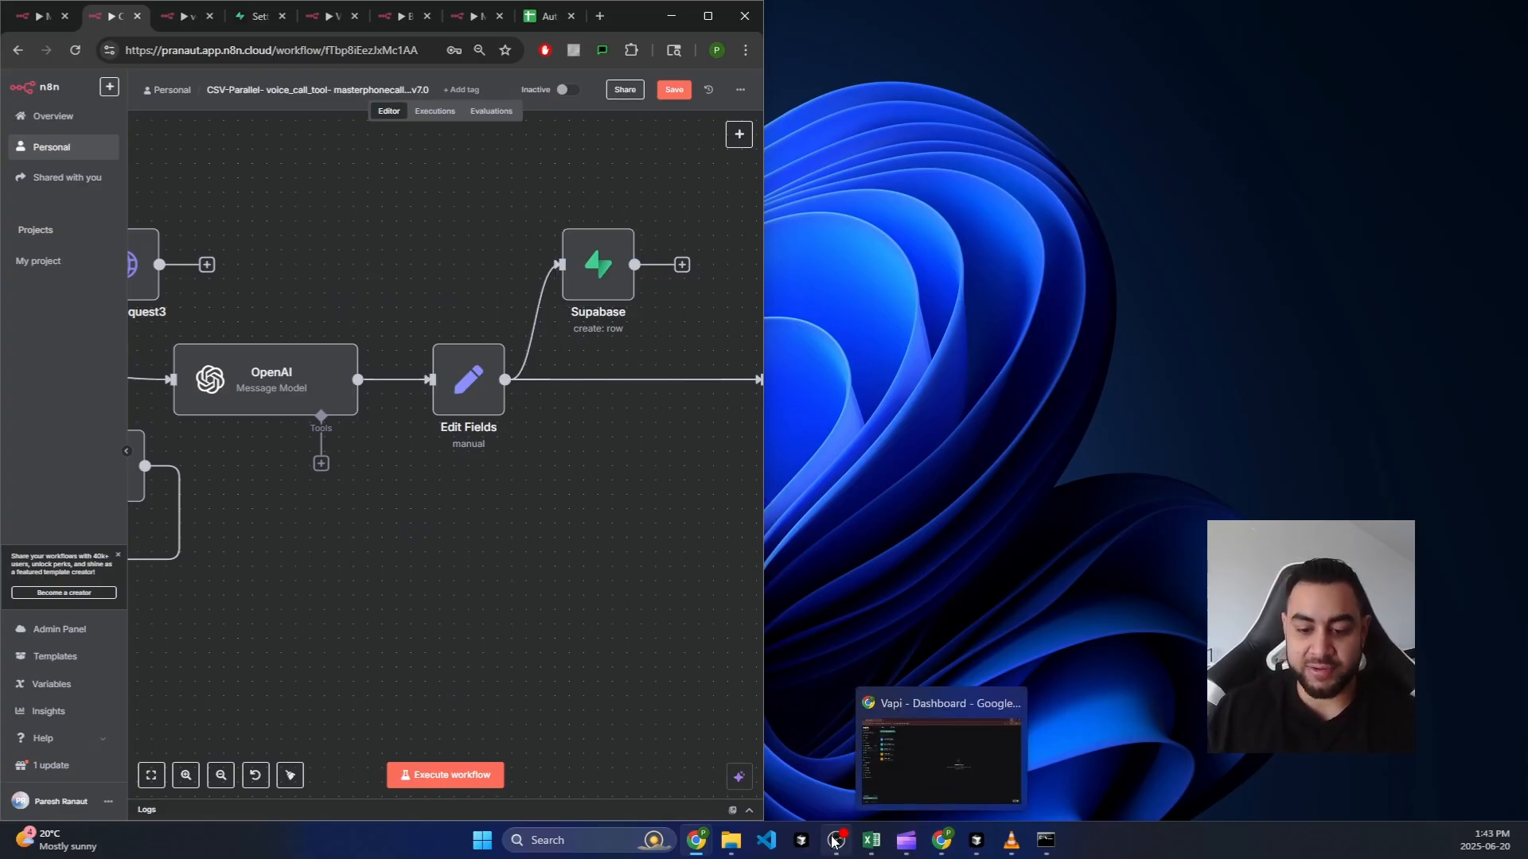
left_click(976, 840)
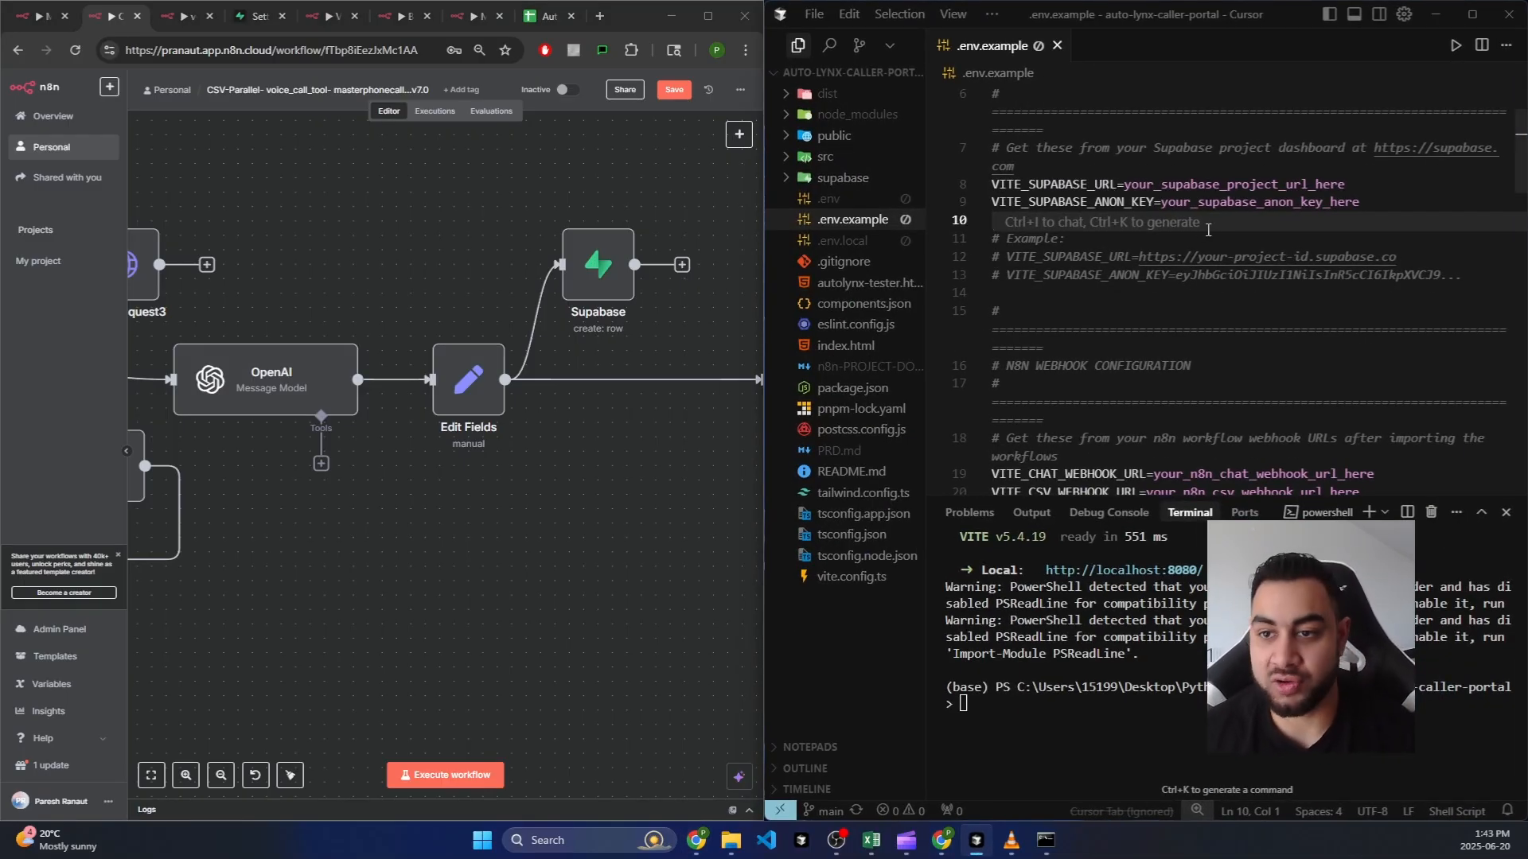
left_click_drag(1165, 201, 1338, 201)
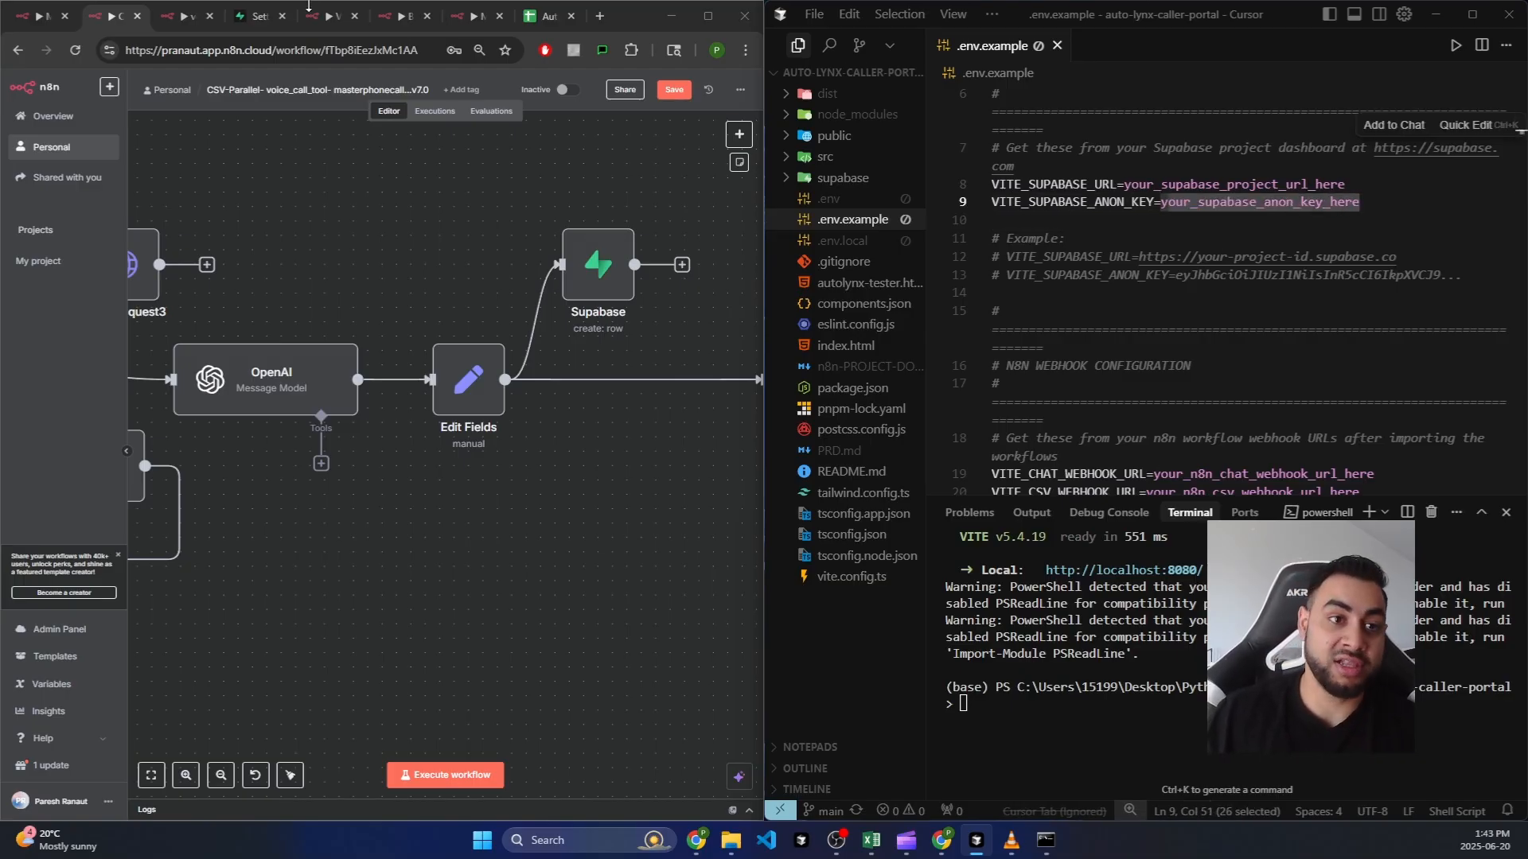
left_click(259, 16)
left_click_drag(413, 231, 570, 233)
left_click(1354, 274)
left_click_drag(1362, 205, 1168, 204)
Step: Select the chat webhook URL placeholder on line 19, then go to the Master-Caller-Agent-Enhanced workflow
scroll(1182, 360, "down", 2)
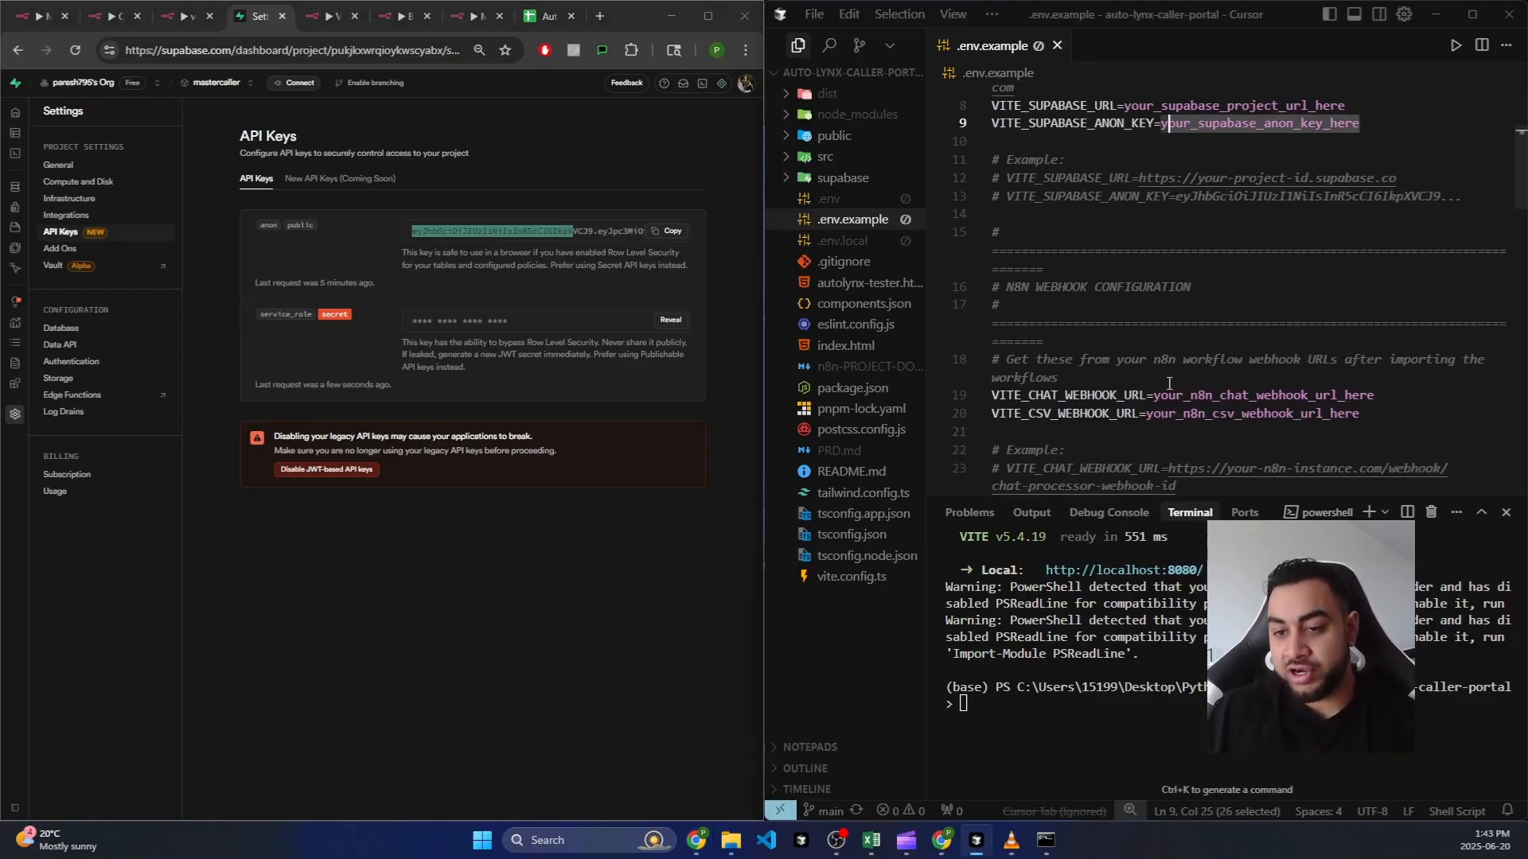
left_click_drag(1154, 396, 1375, 396)
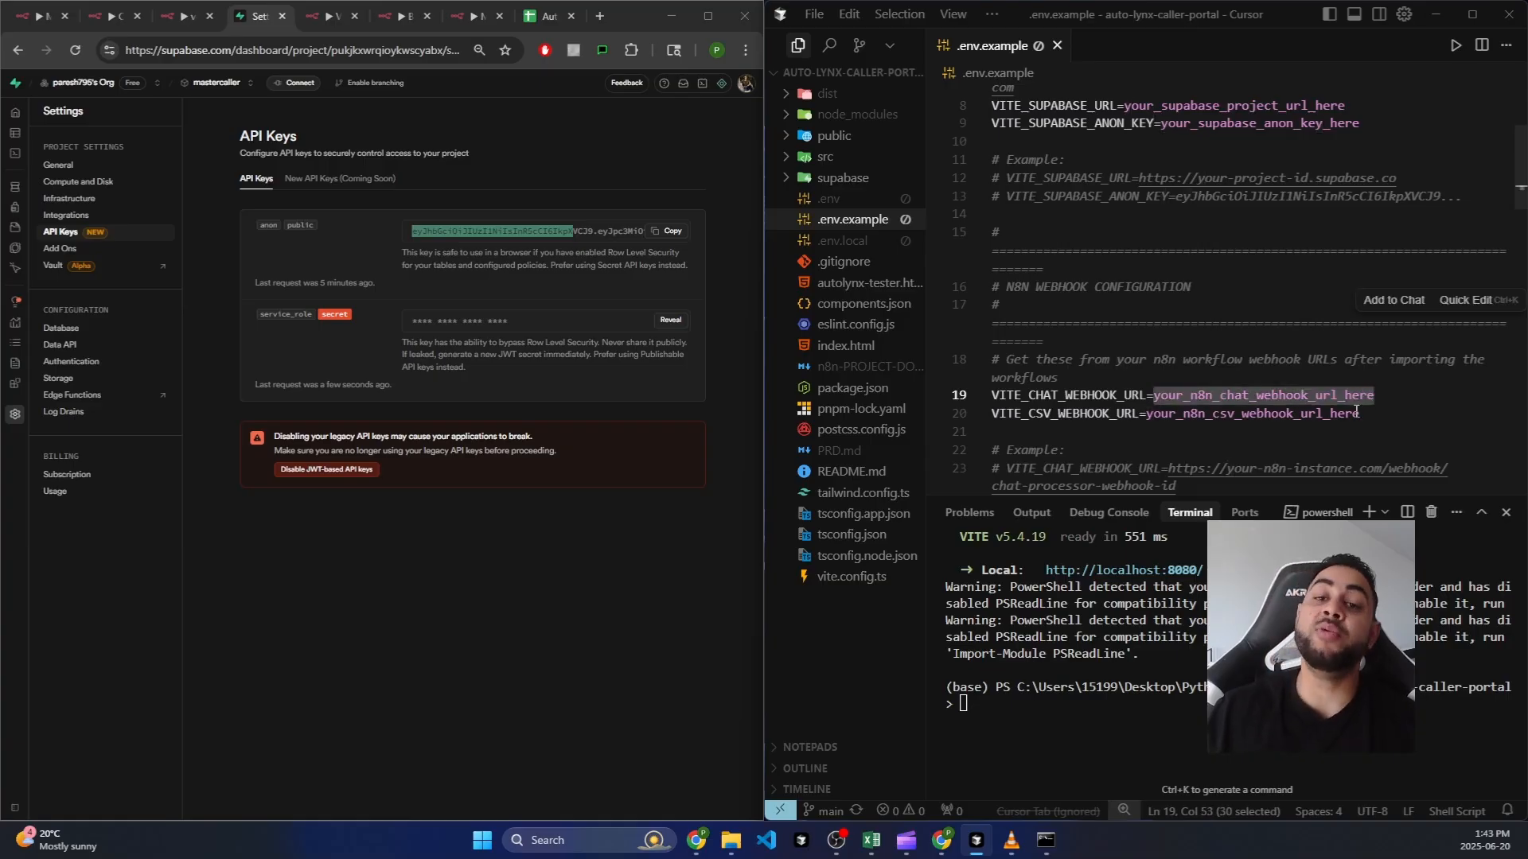
left_click(37, 16)
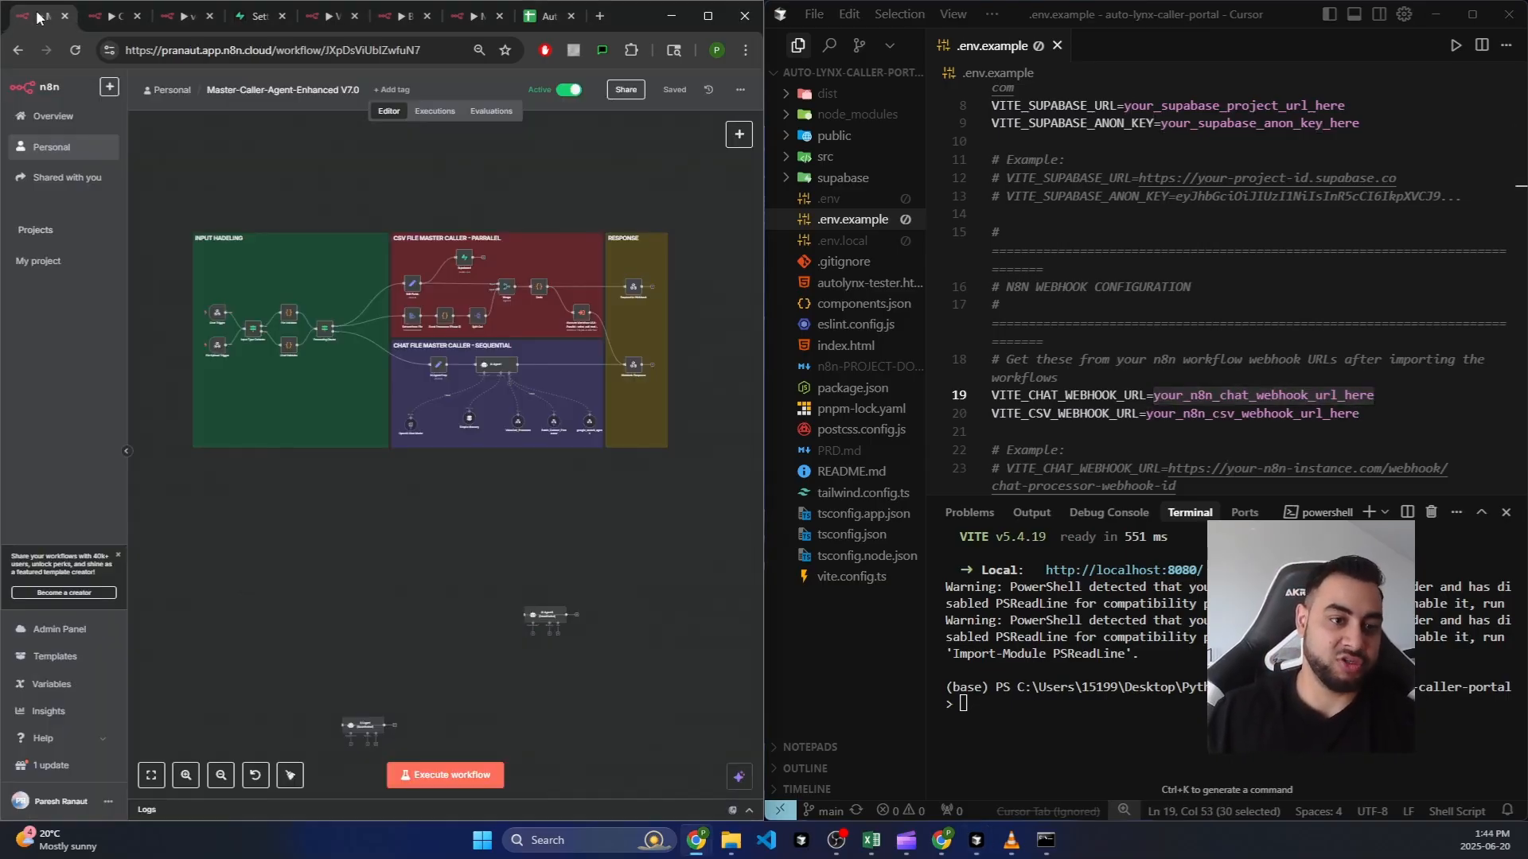
scroll(239, 318, "up", 5)
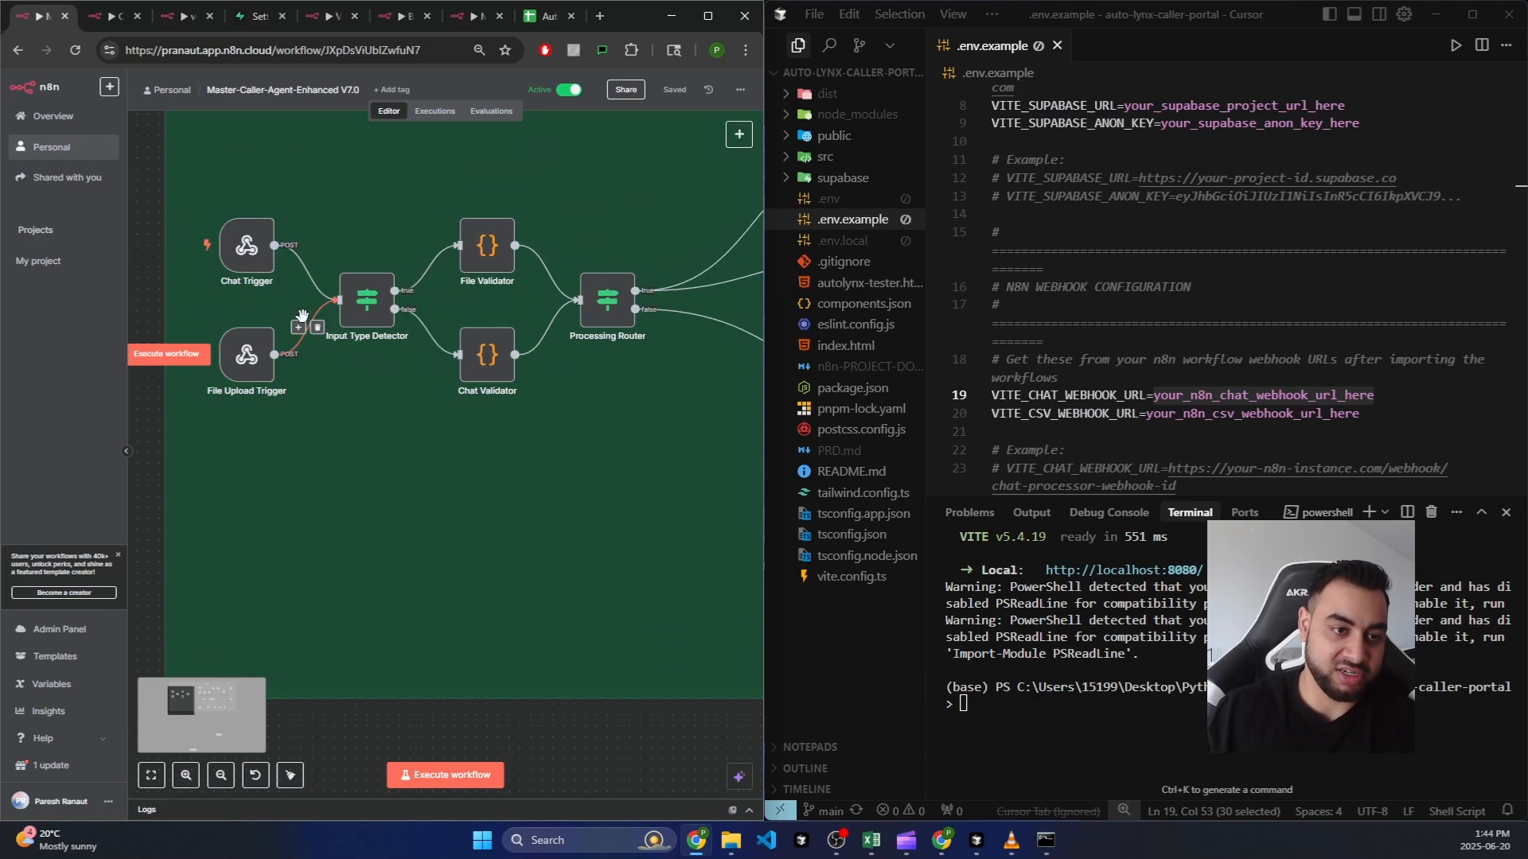
double_click(246, 248)
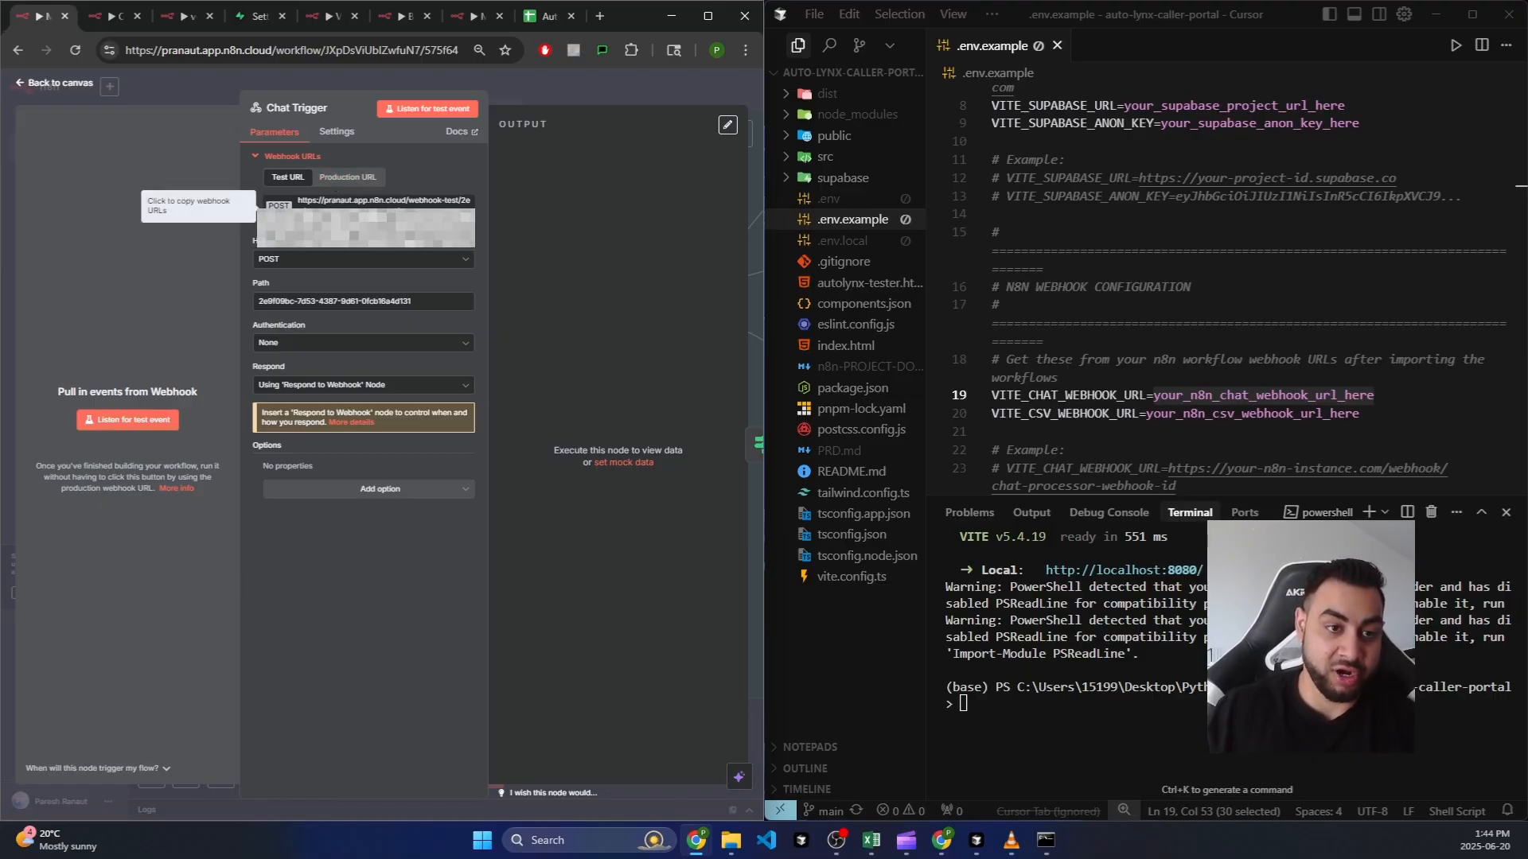
left_click(62, 83)
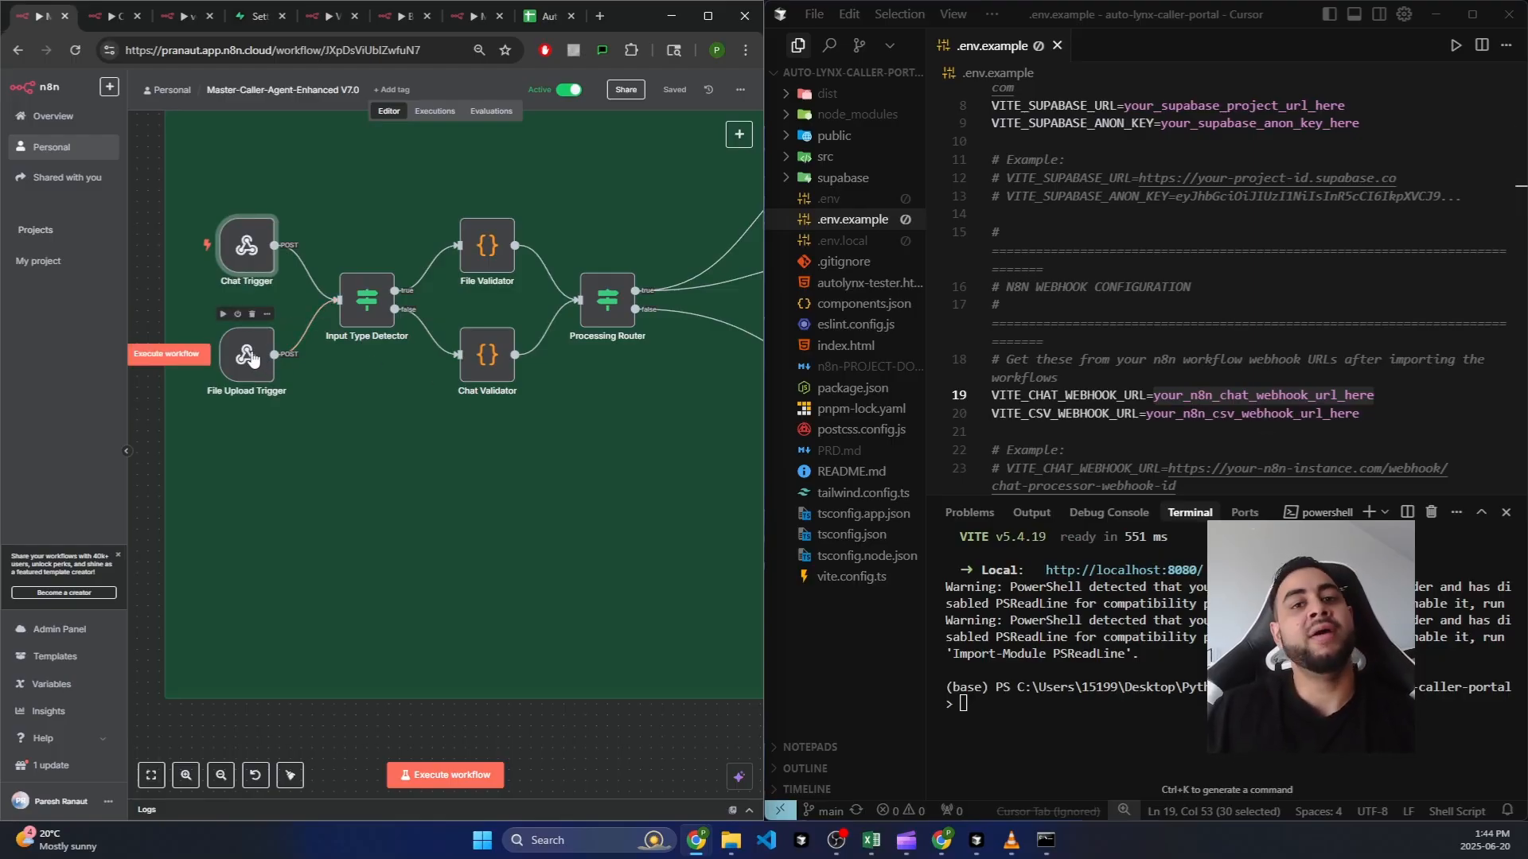
double_click(1273, 413)
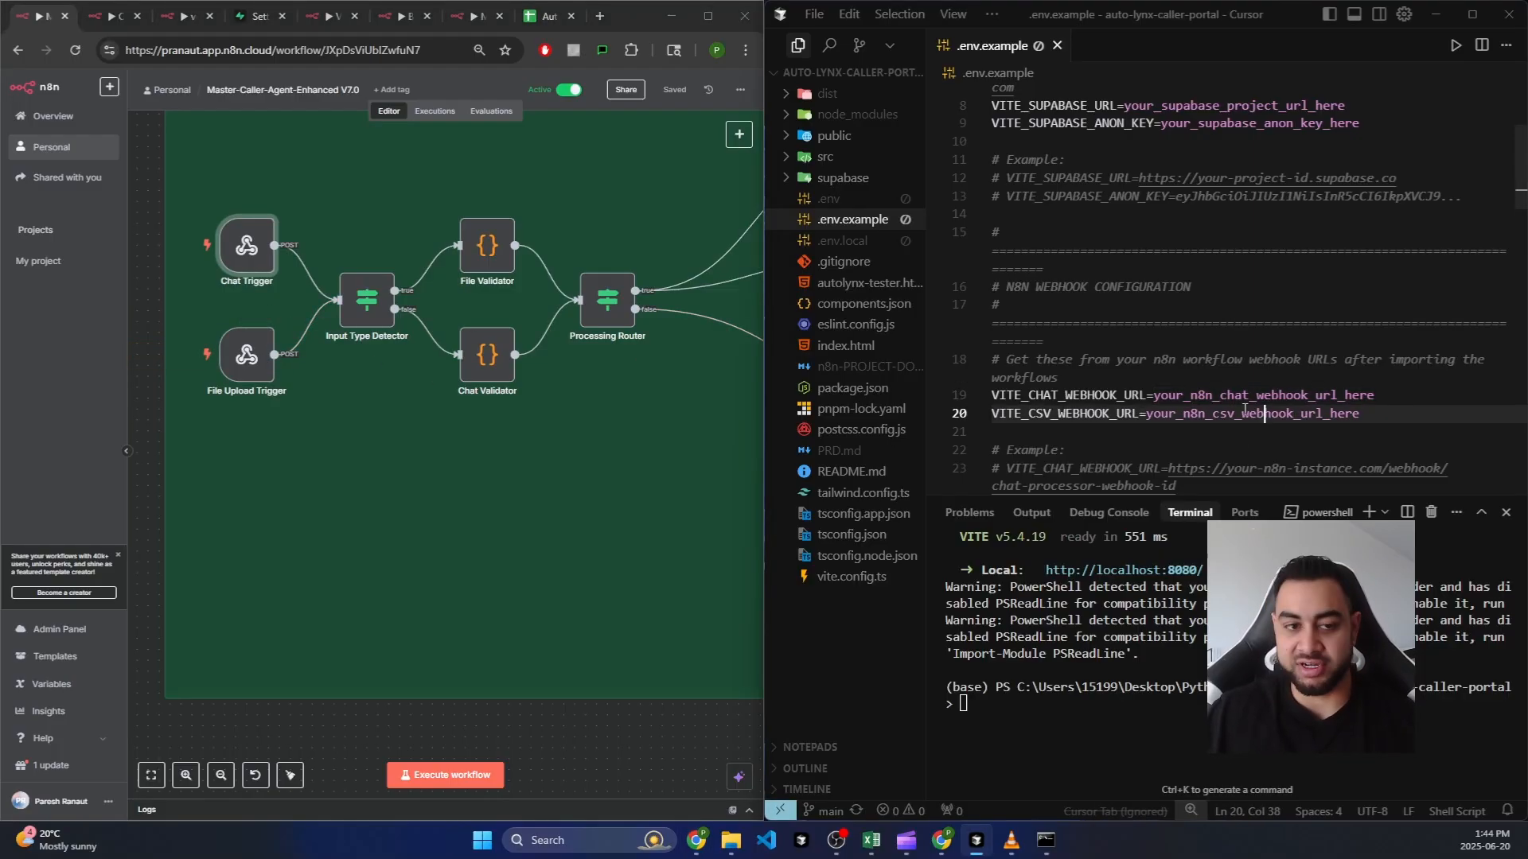
scroll(1321, 343, "down", 4)
Step: Scroll .env.example to the branding values on lines 36–39 and select the support email value
scroll(1332, 238, "down", 5)
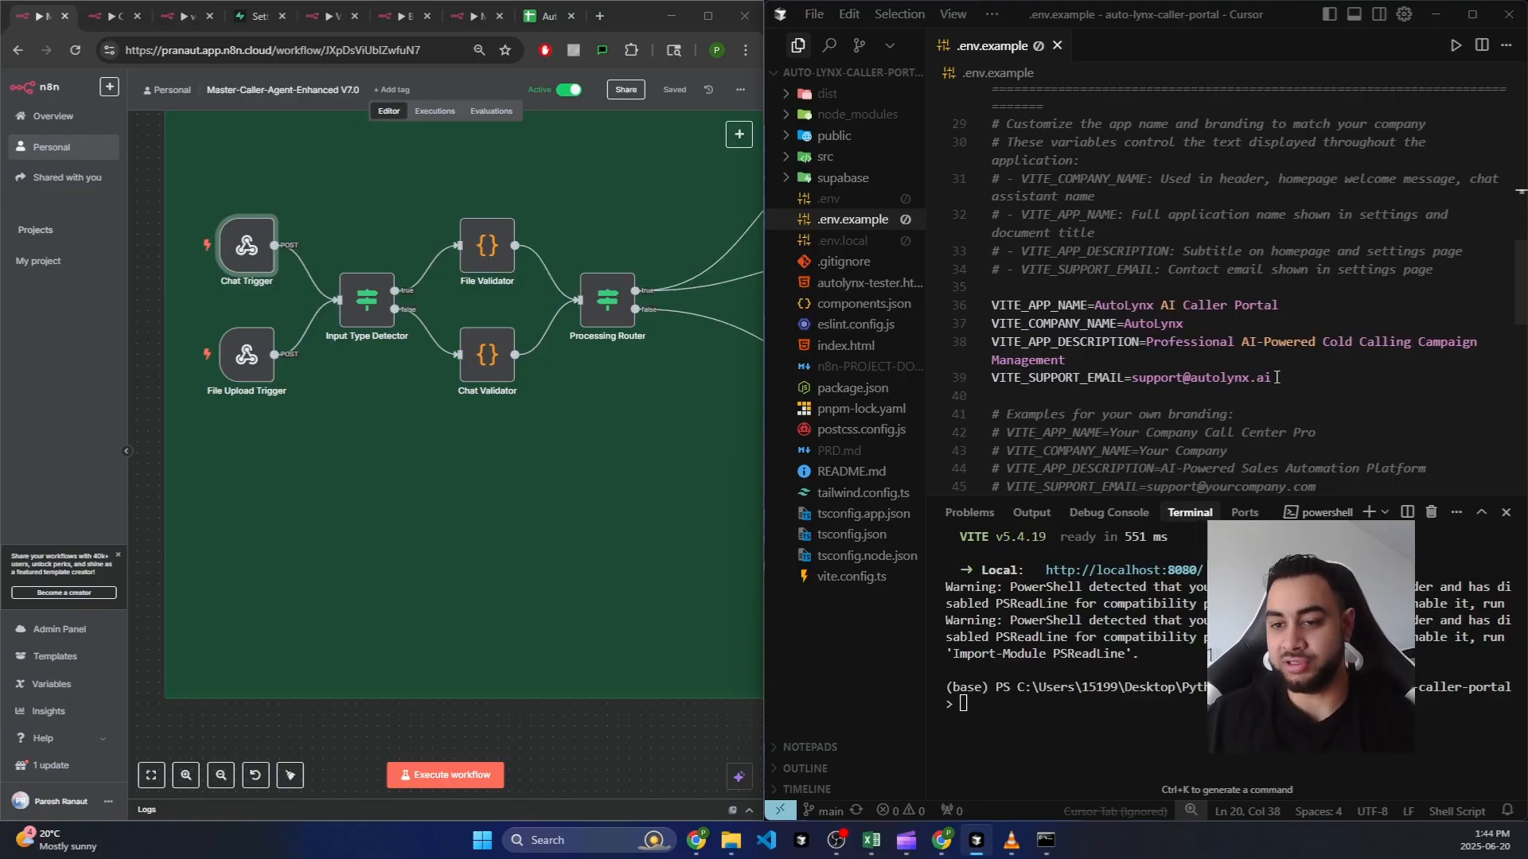
left_click_drag(1276, 378, 992, 307)
left_click(1198, 343)
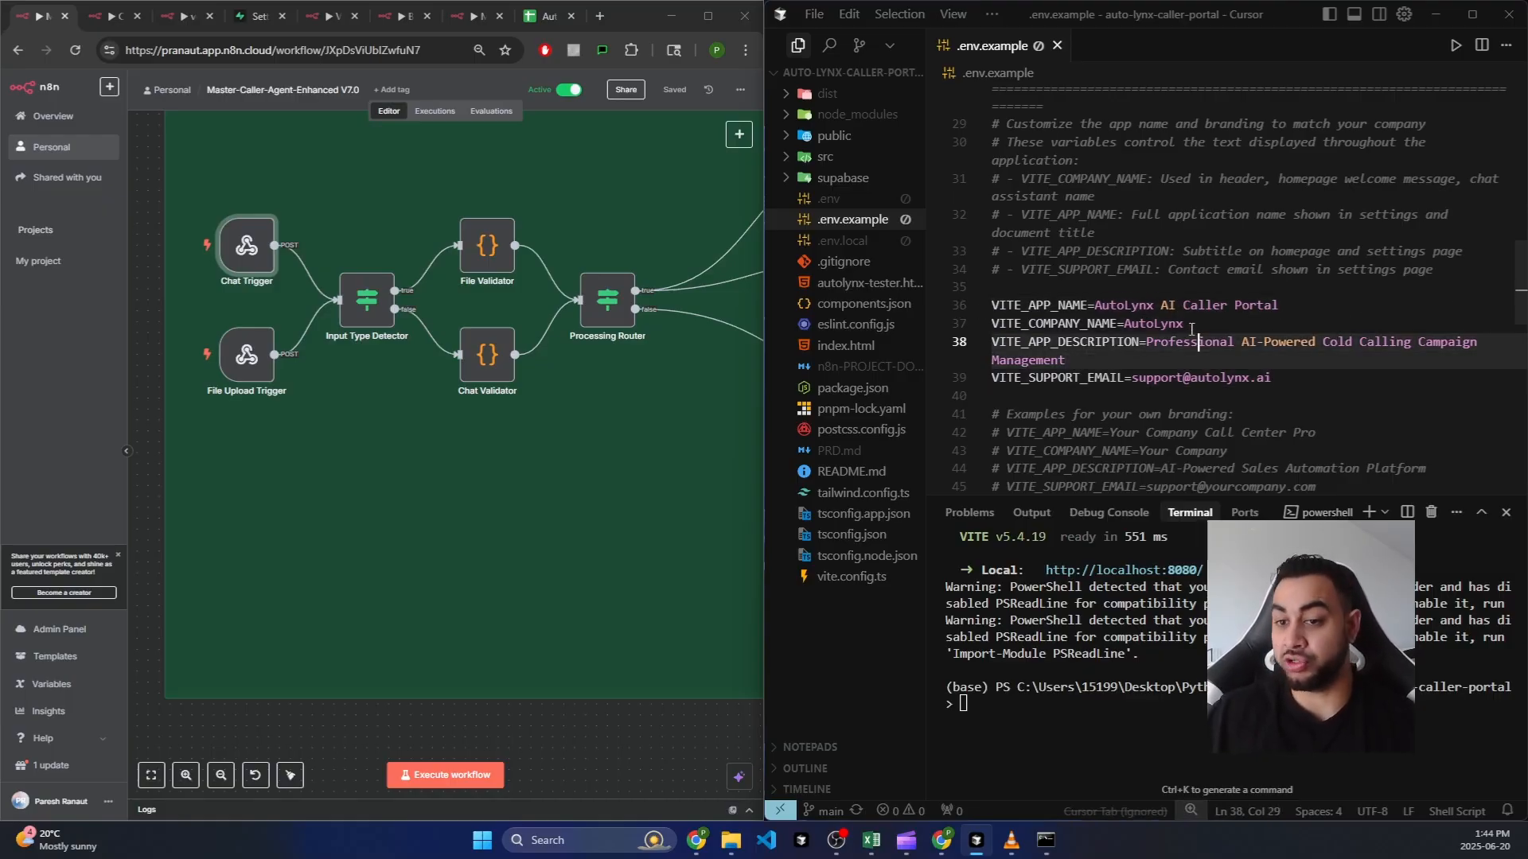
left_click_drag(1272, 379, 1148, 379)
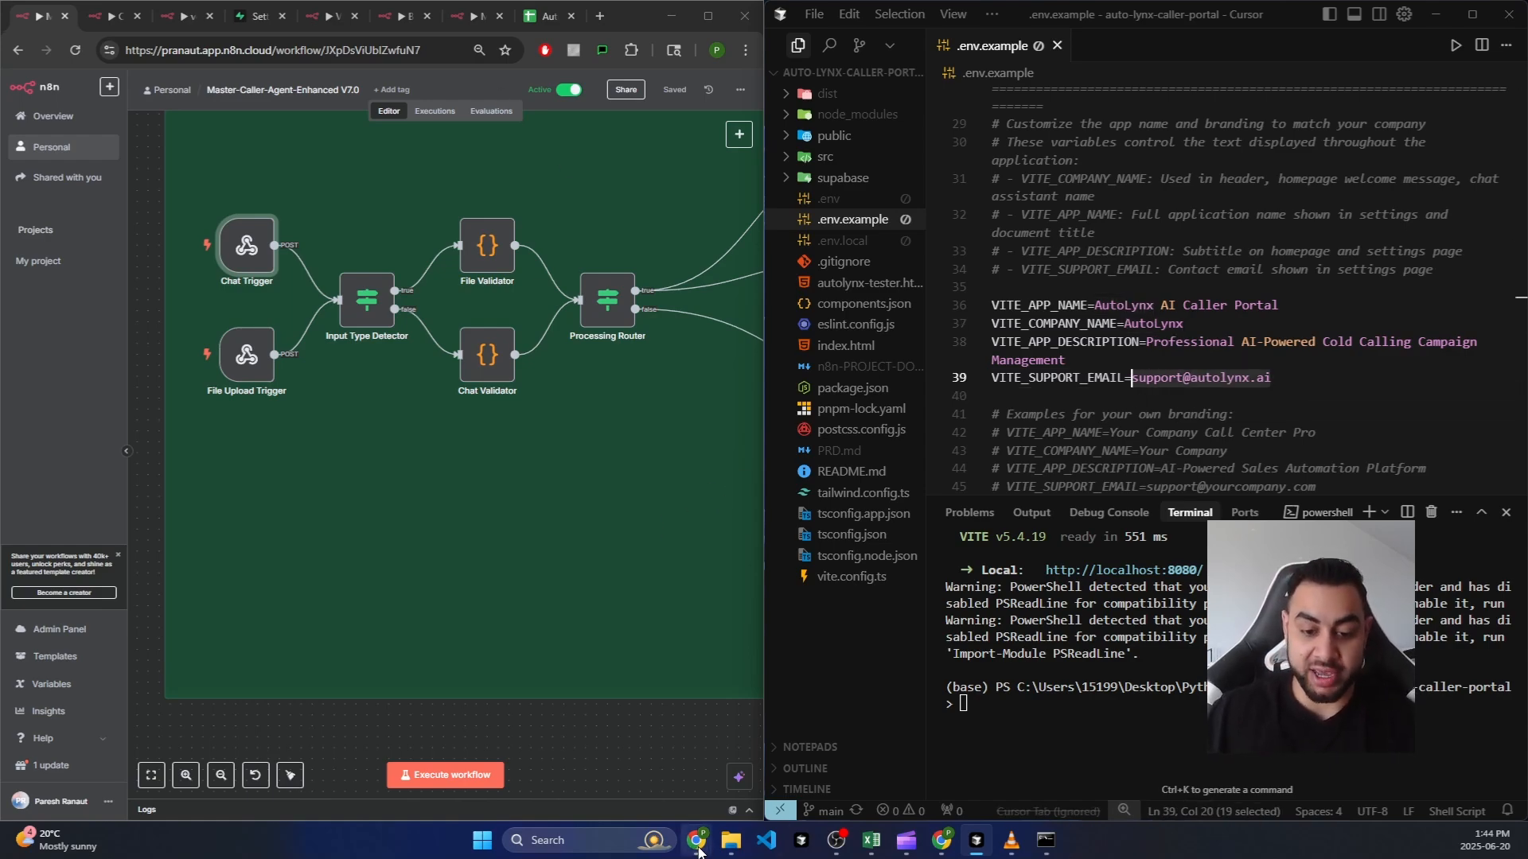
mouse_move(698, 849)
left_click(389, 782)
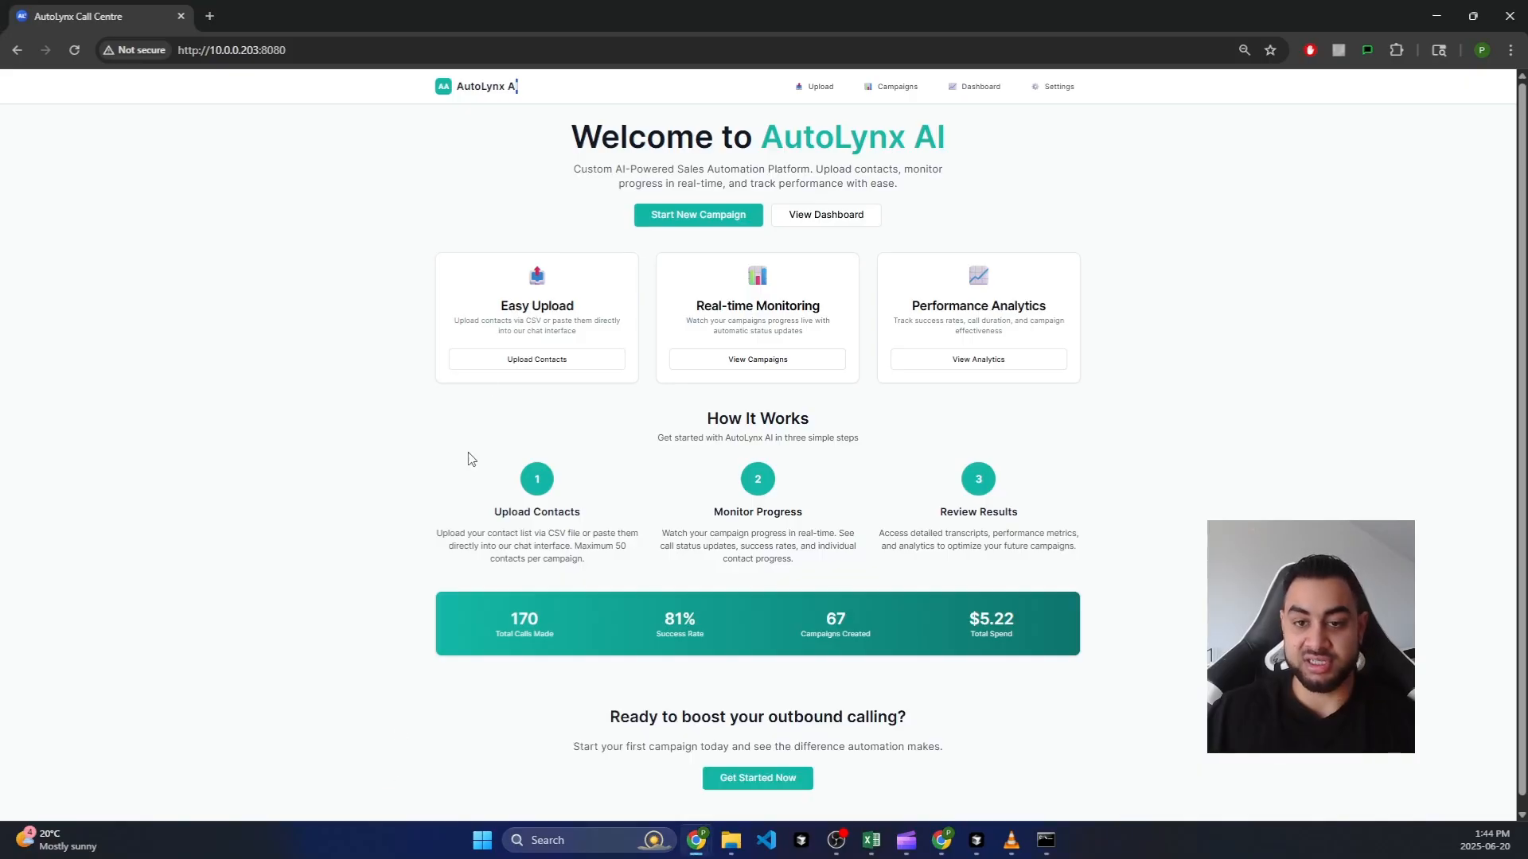
left_click_drag(532, 97, 455, 87)
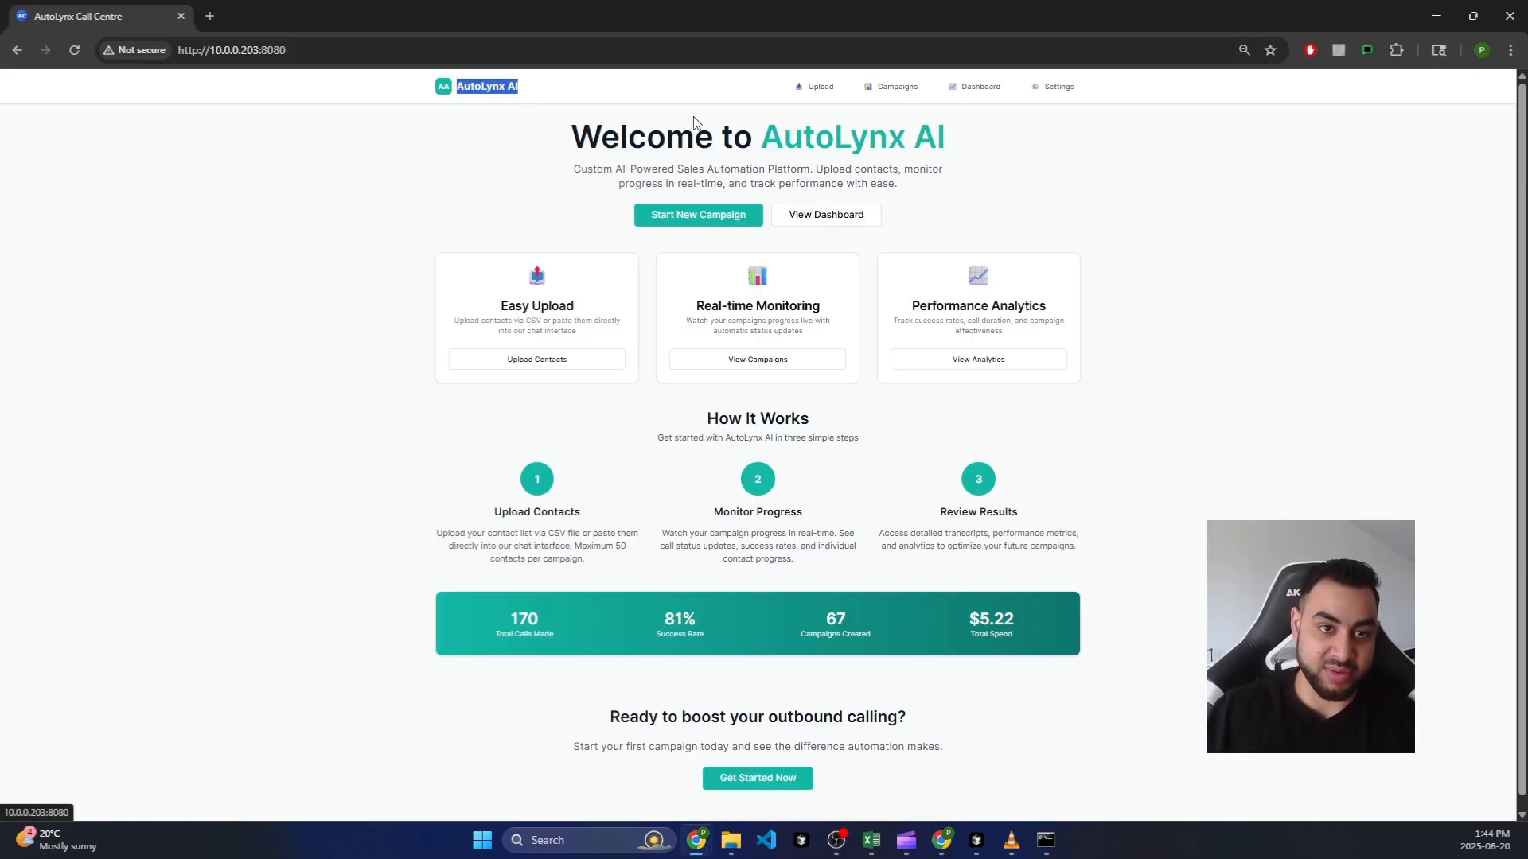
left_click(925, 151)
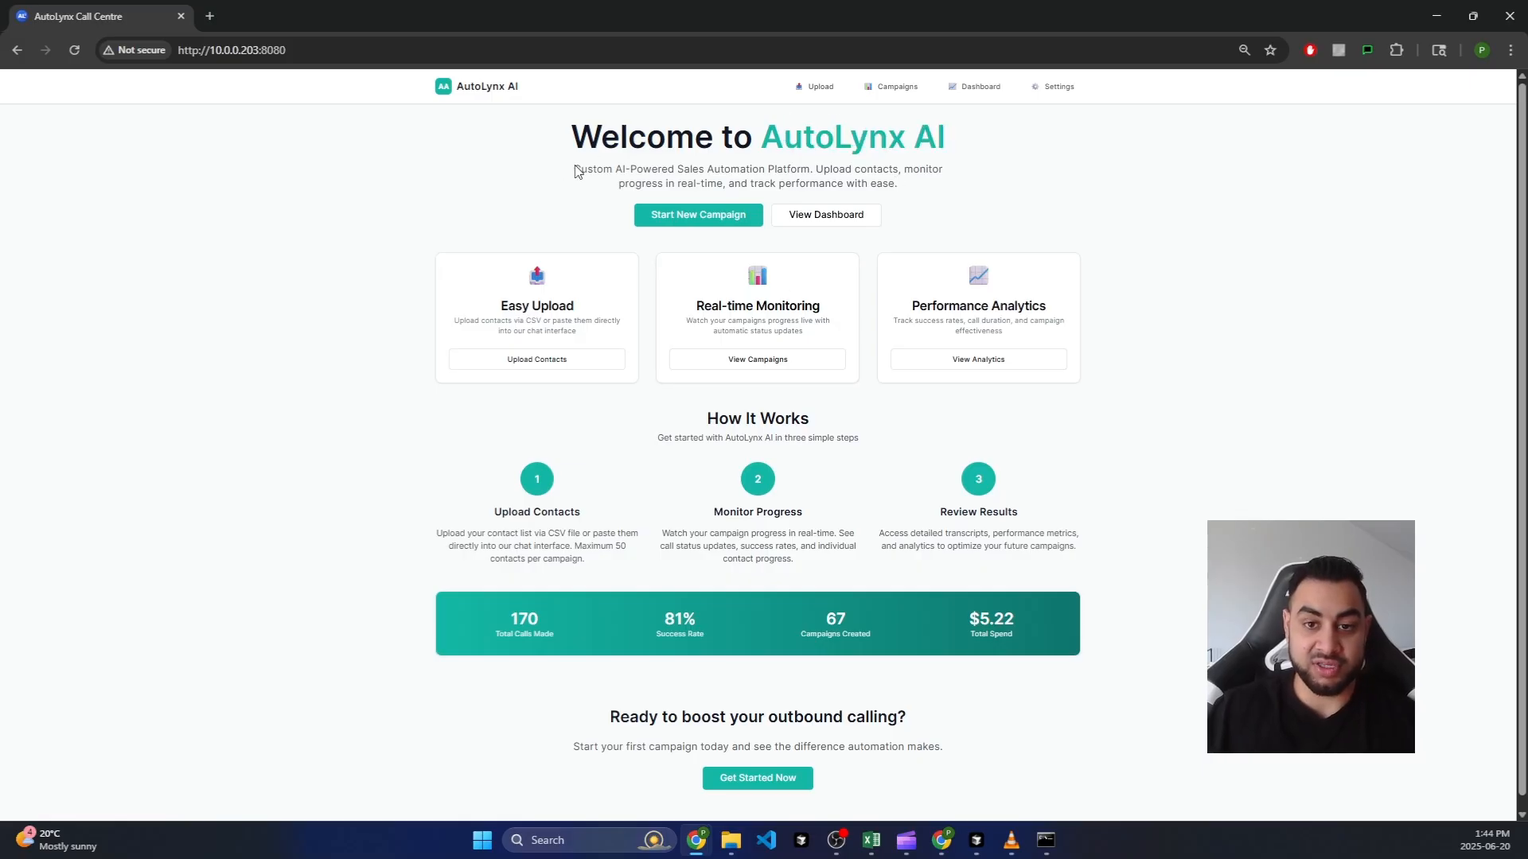
left_click(900, 217)
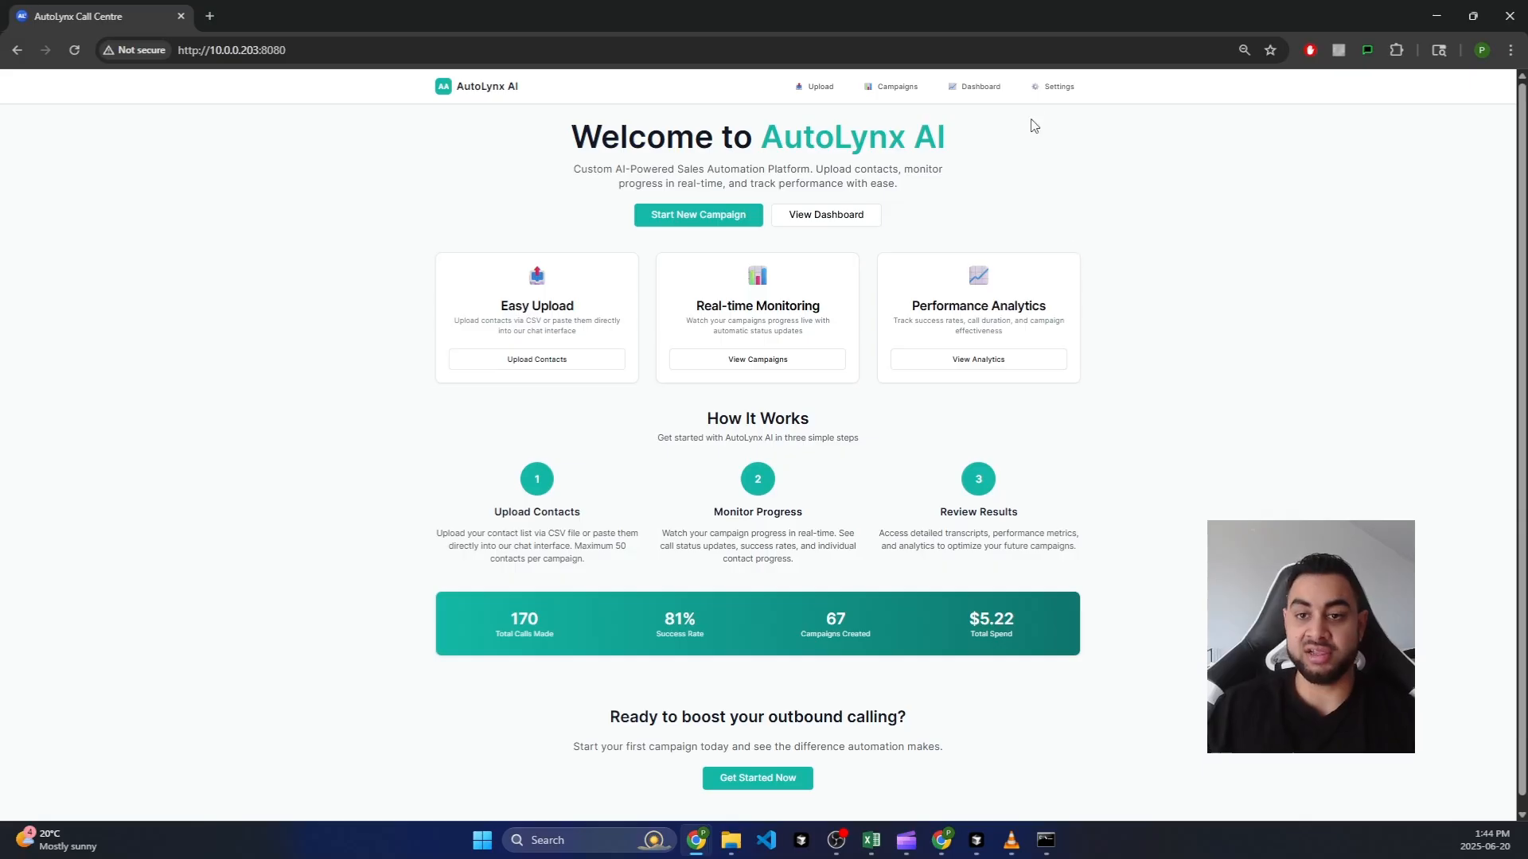
left_click(1054, 86)
scroll(875, 700, "down", 2)
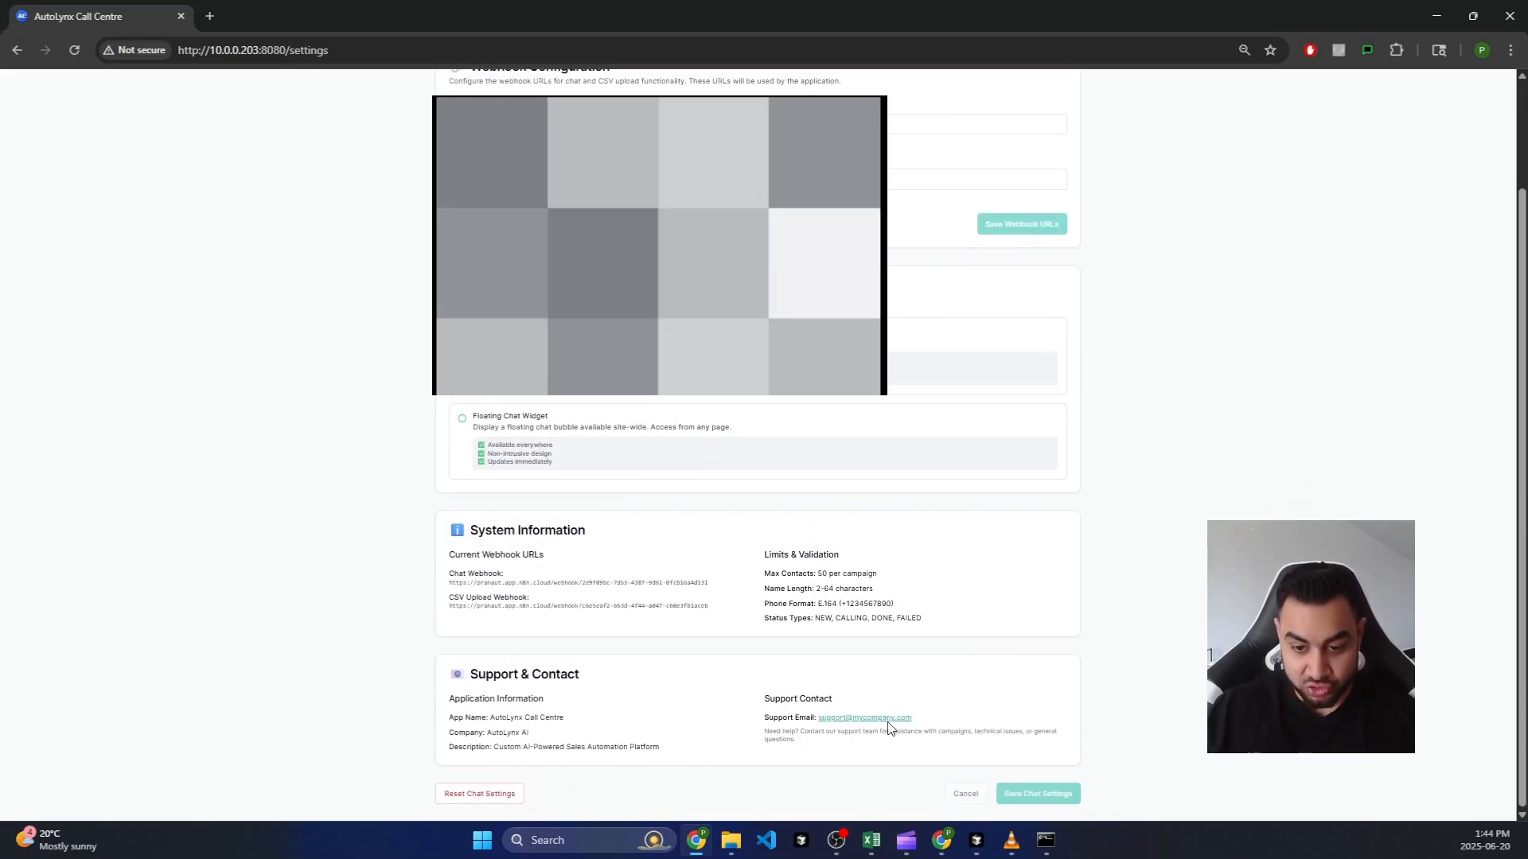
left_click_drag(912, 720, 814, 718)
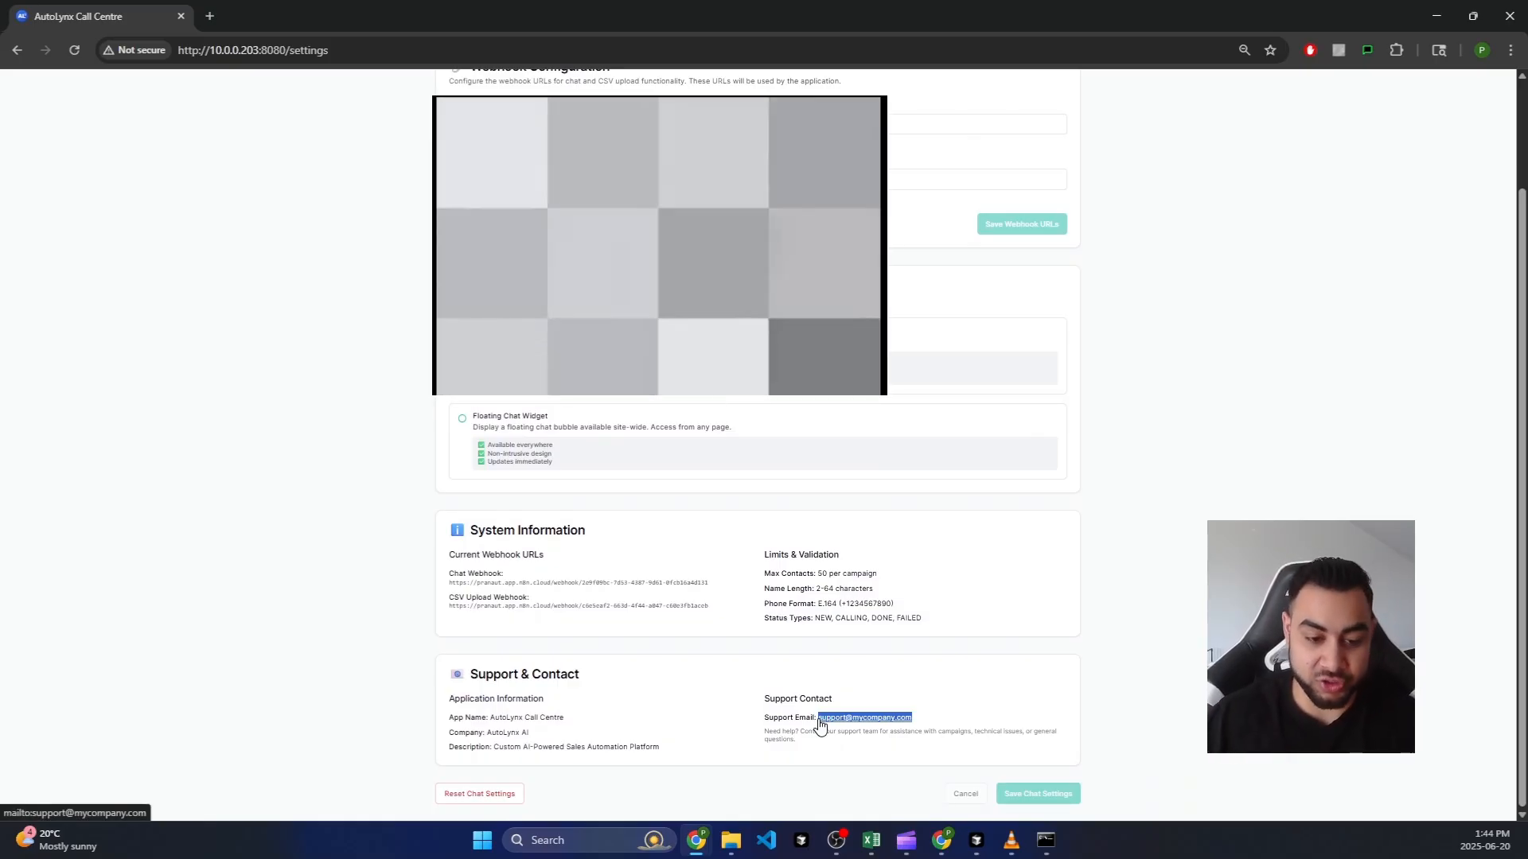
left_click(935, 730)
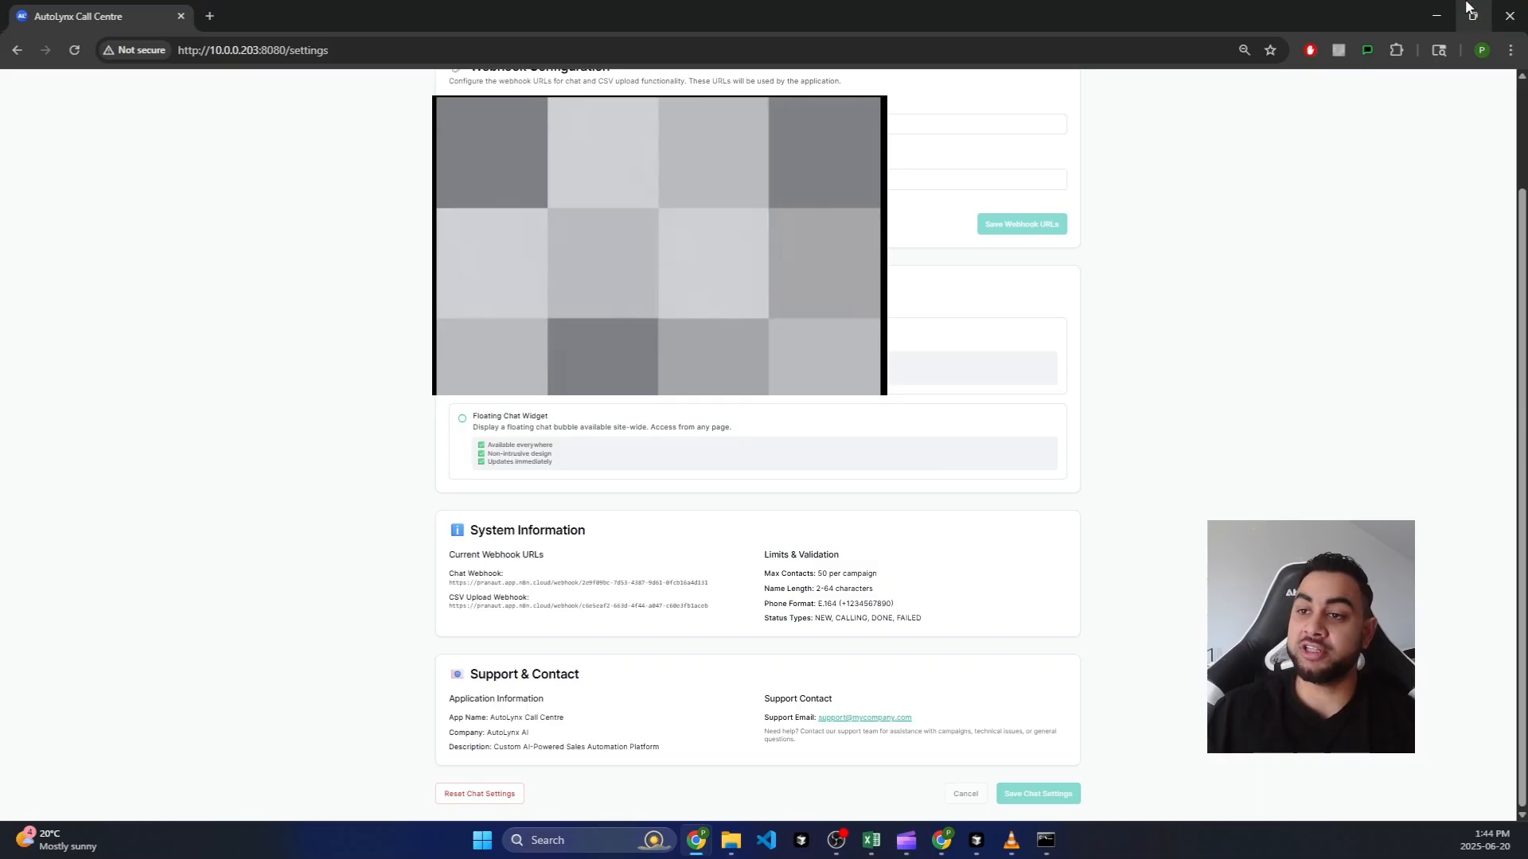
left_click(1445, 11)
Step: Reselect the line 39 support email in .env.example, then scroll down to the file's closing notes
left_click(1248, 411)
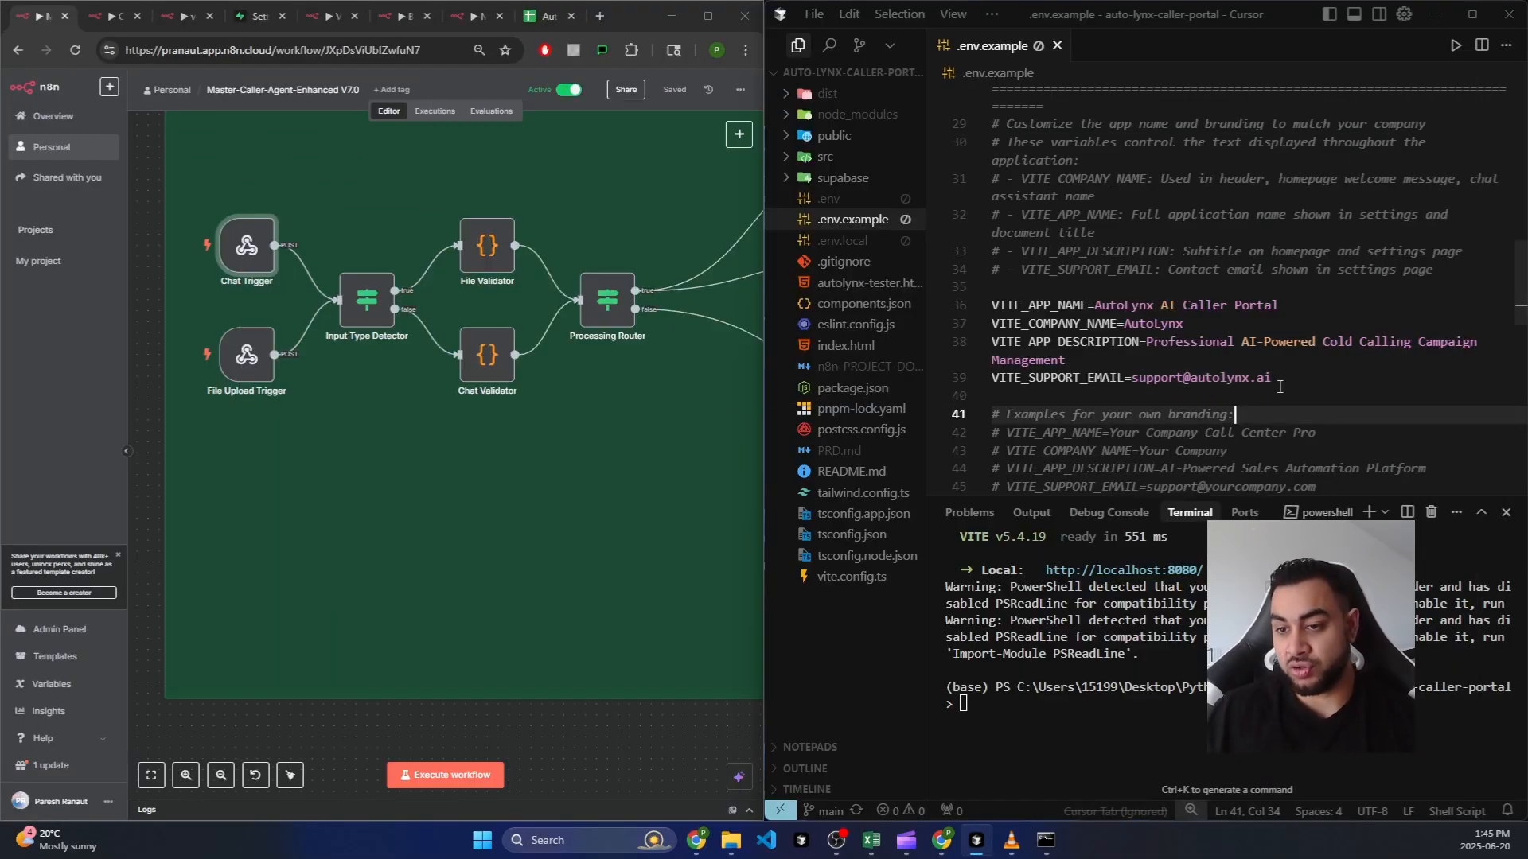
left_click_drag(1273, 379, 1138, 379)
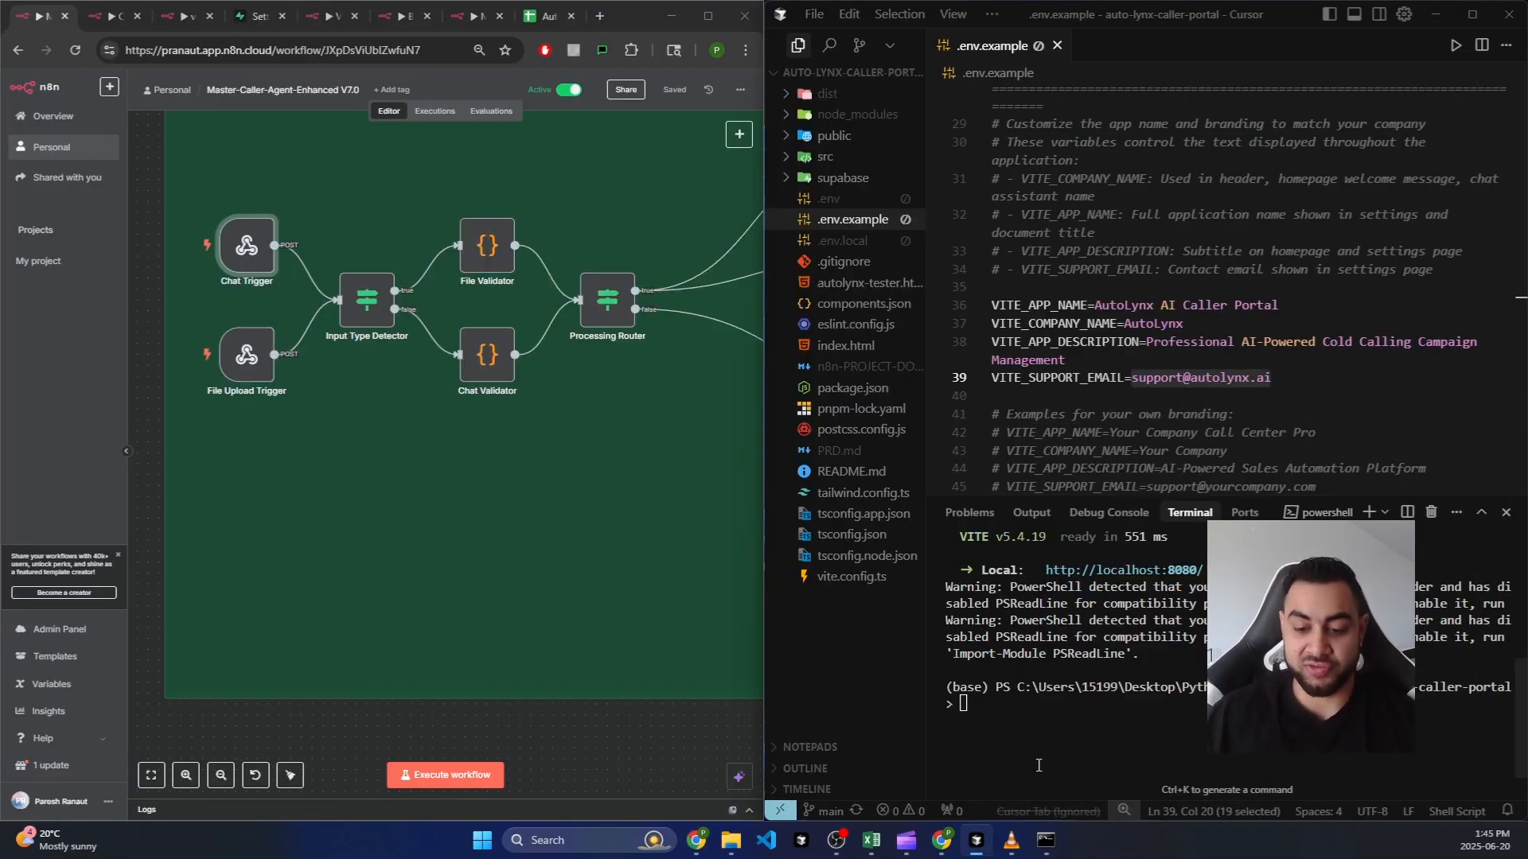
left_click(1160, 270)
scroll(1232, 260, "down", 10)
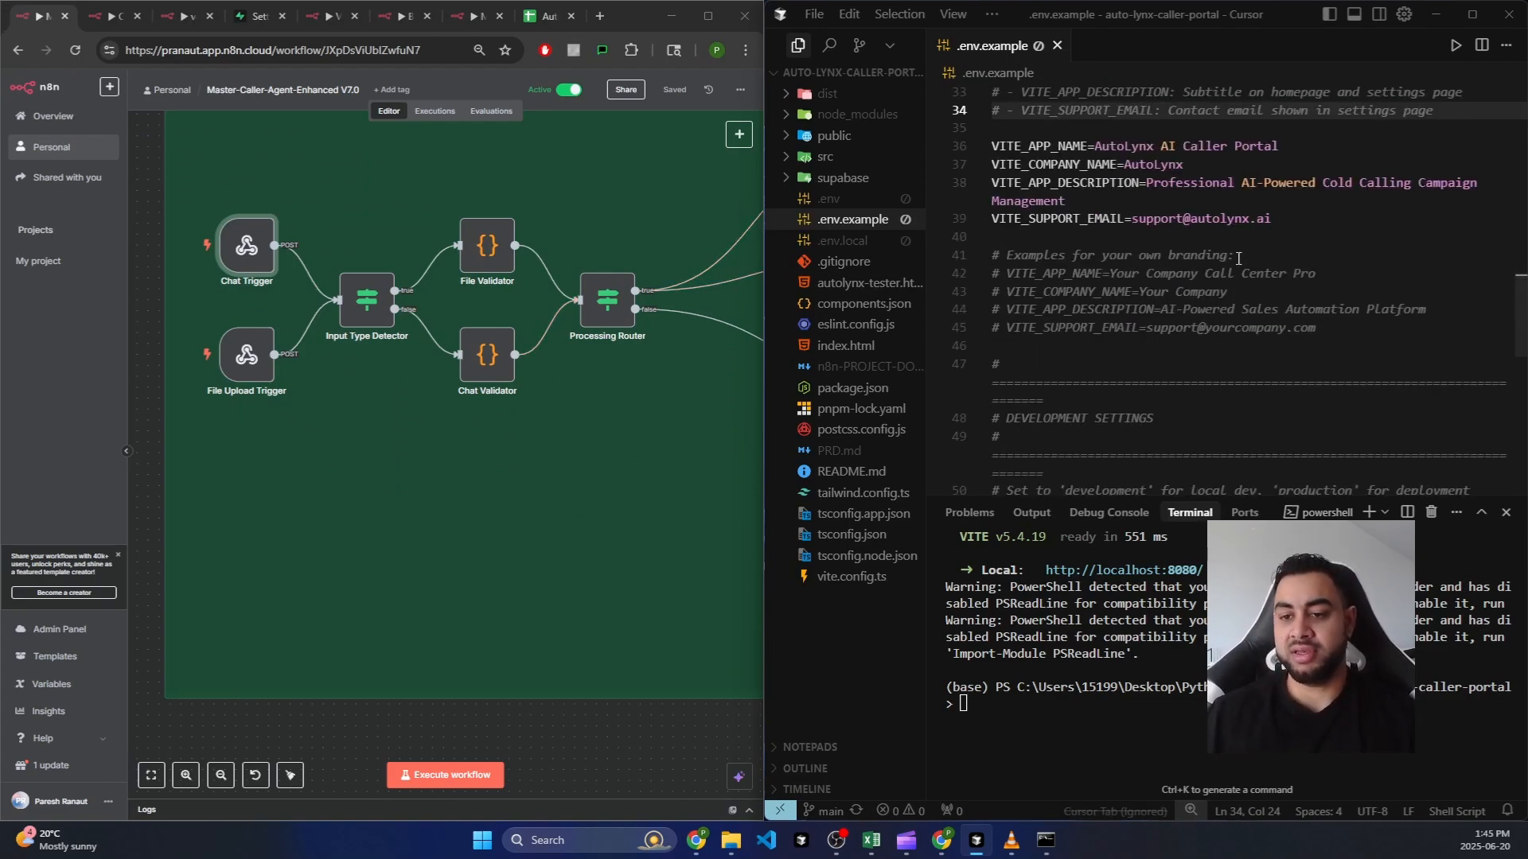
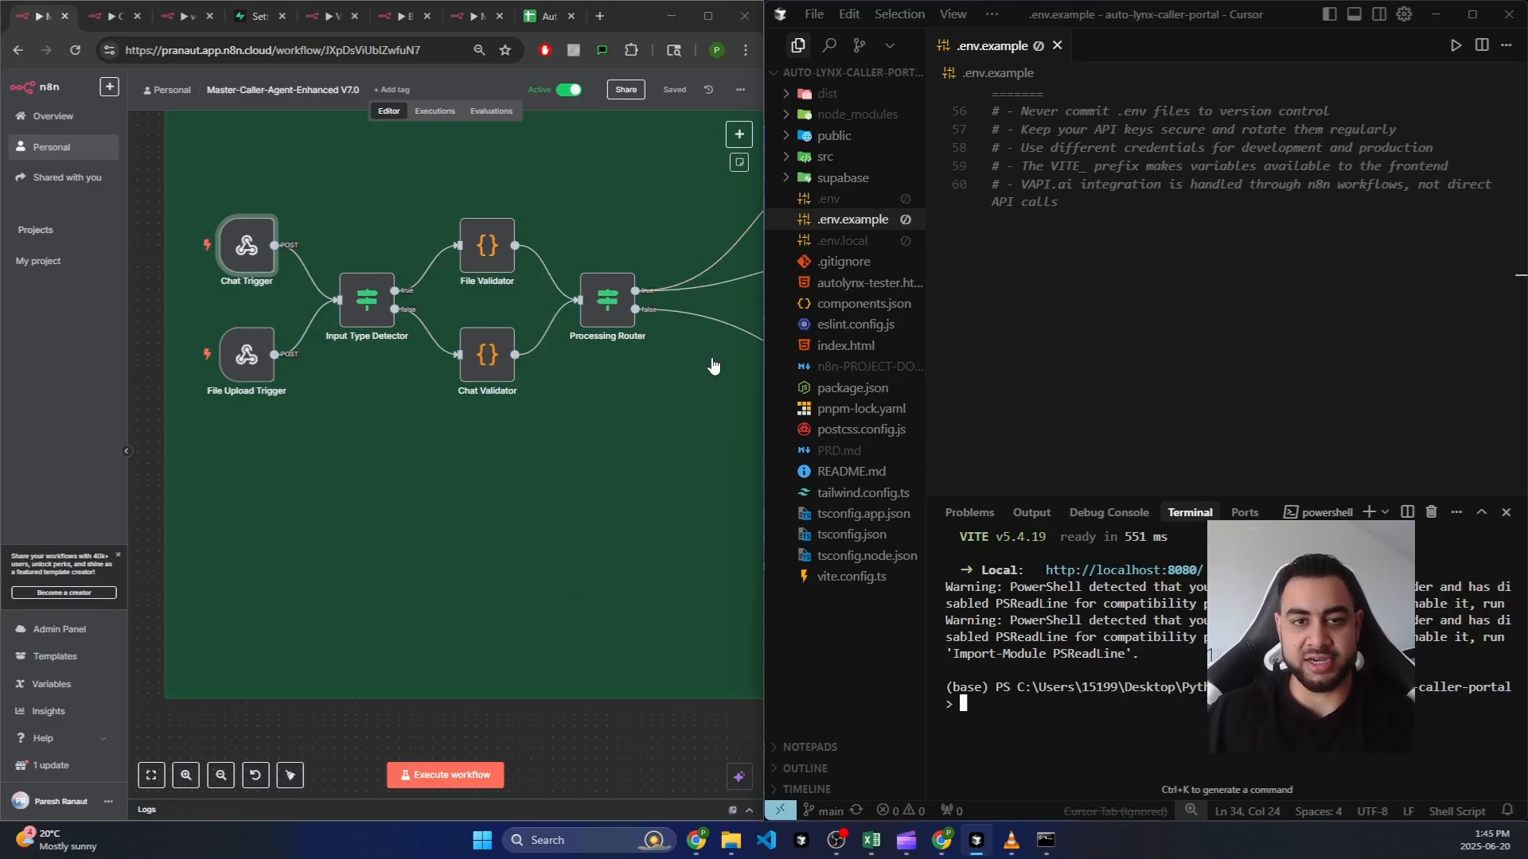
Step: Snap the auto-lynx-caller-portal GitHub window to the left half and scroll its README to the setup steps
mouse_move(697, 839)
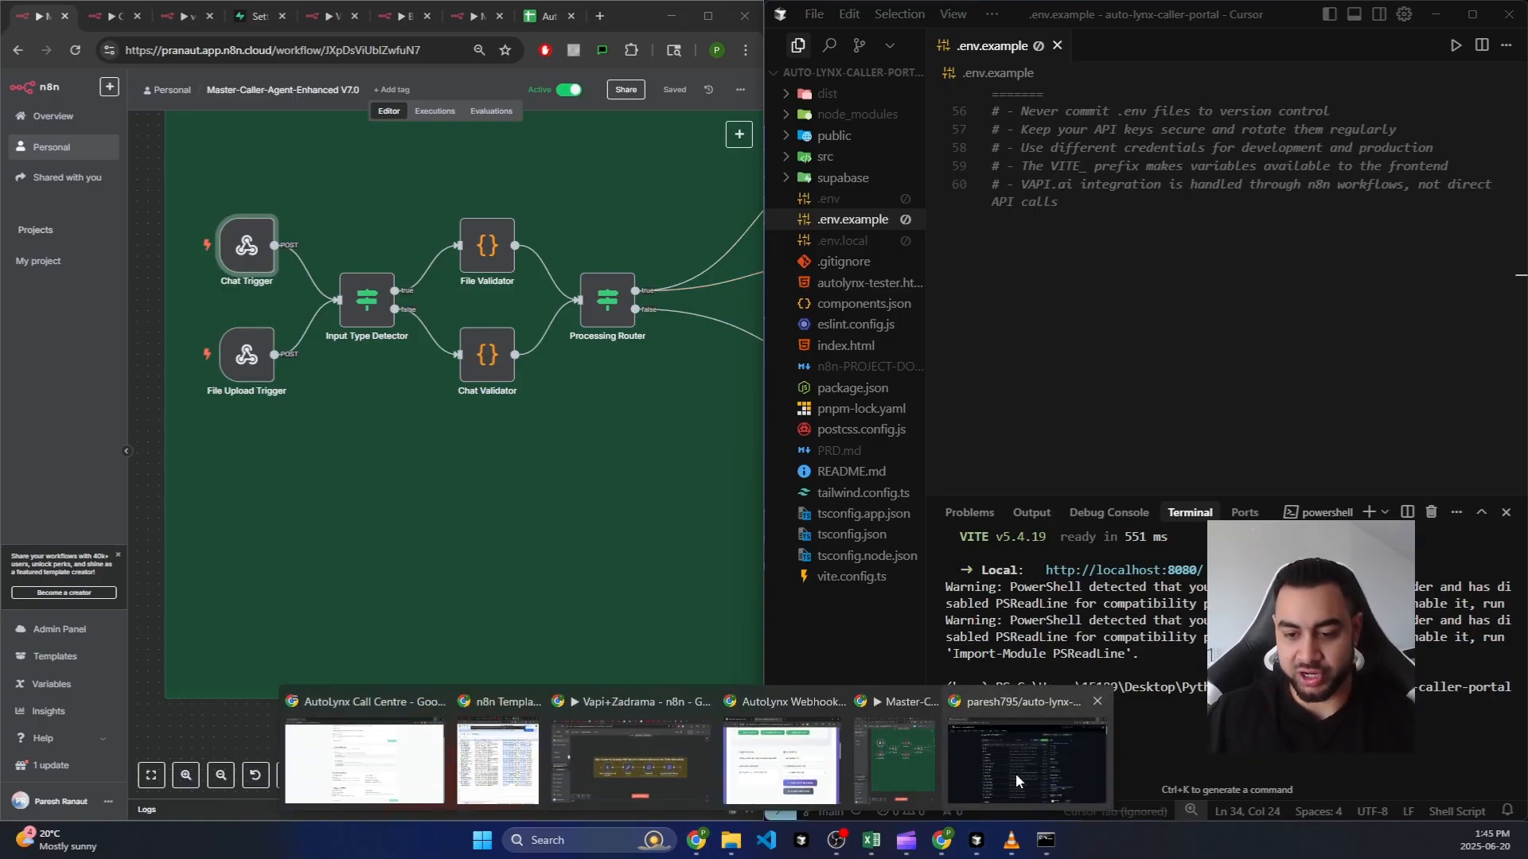
left_click(934, 703)
left_click_drag(1009, 2, 447, 191)
scroll(463, 385, "down", 5)
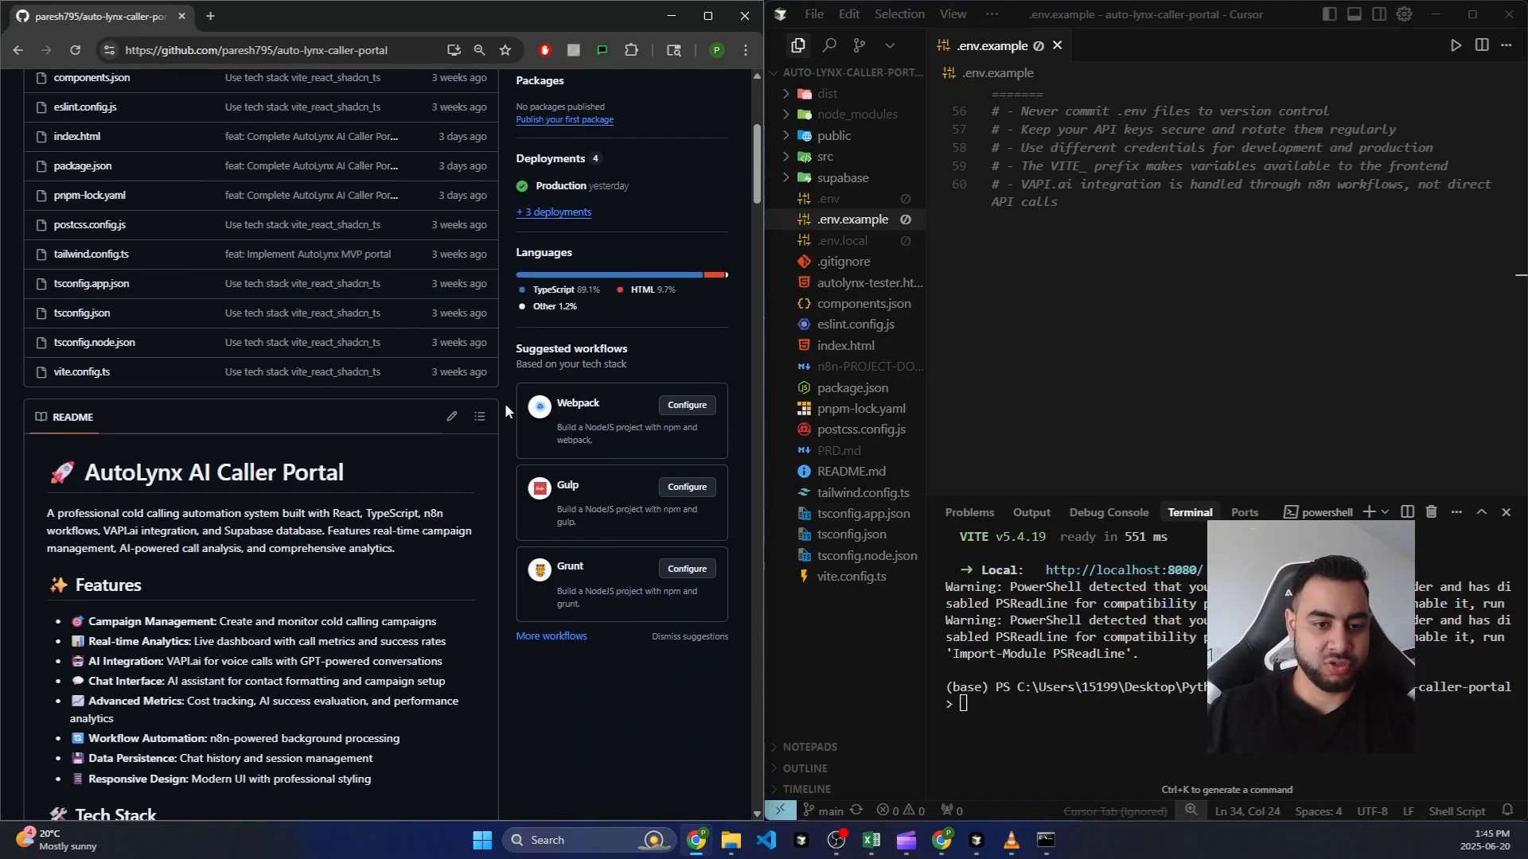
scroll(505, 402, "up", 3)
scroll(389, 498, "down", 2)
scroll(412, 581, "up", 1)
scroll(327, 555, "down", 3)
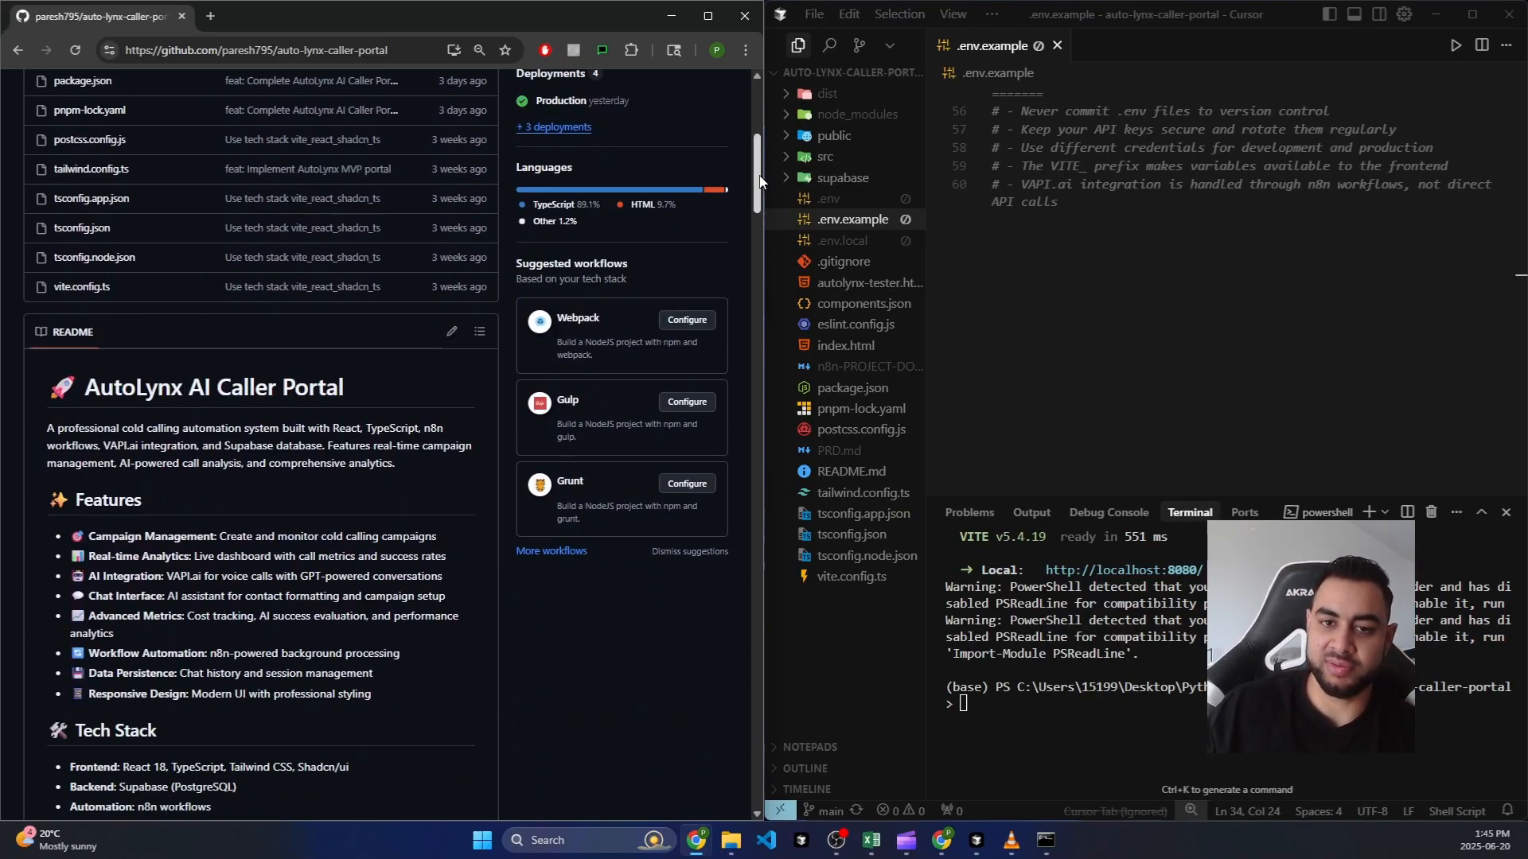
left_click_drag(762, 179, 762, 280)
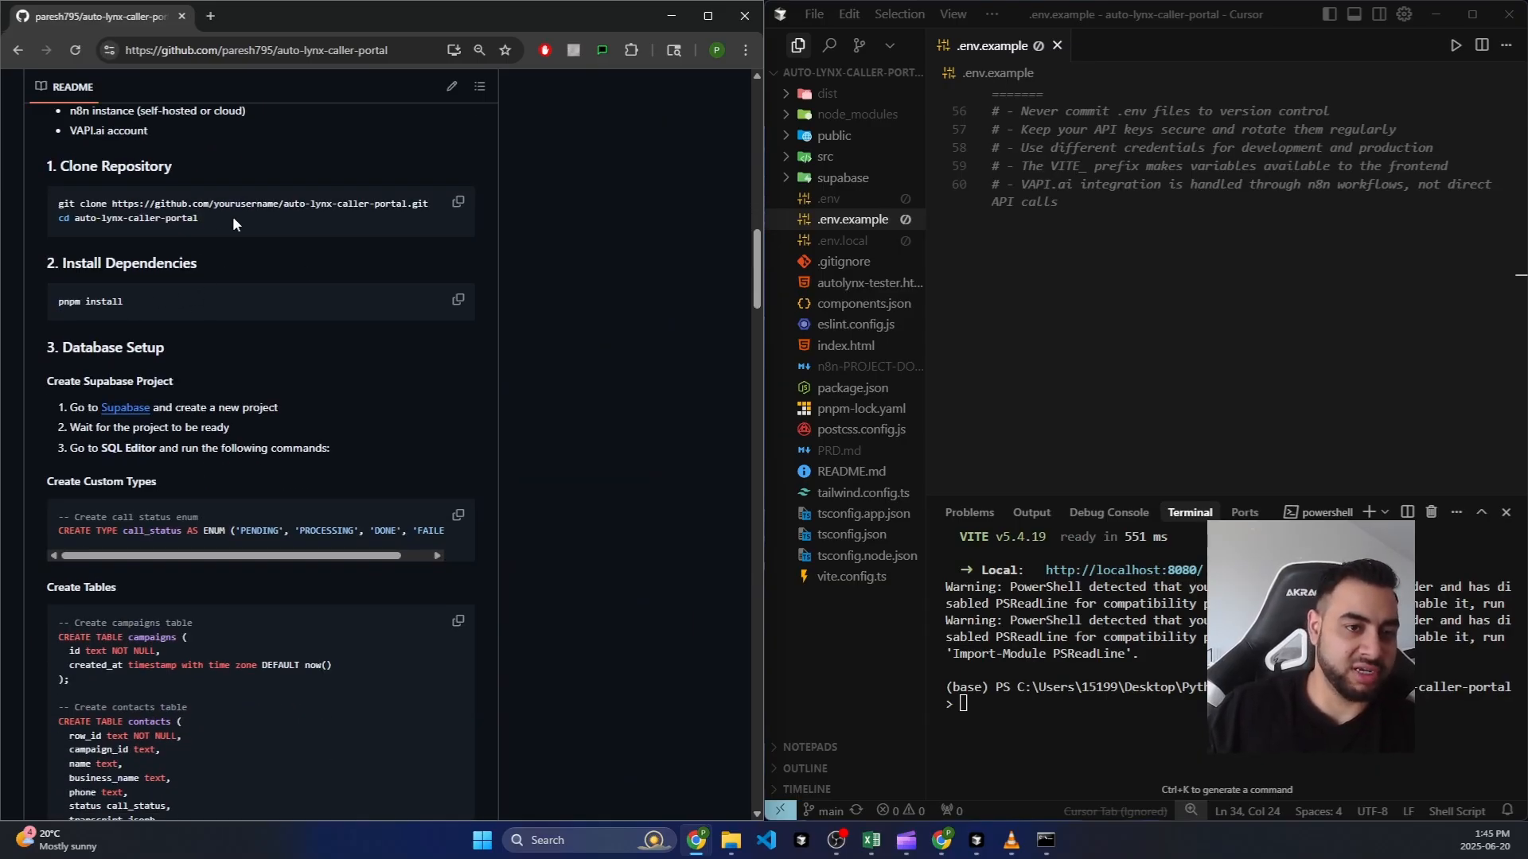
Step: Select the git clone command, the repo folder name and the pnpm install command in the README
mouse_move(431, 205)
left_mouse_down()
mouse_move(164, 205)
mouse_move(32, 184)
left_mouse_up()
mouse_move(203, 218)
left_mouse_down()
mouse_move(54, 216)
mouse_move(151, 220)
left_mouse_up()
left_click(208, 221)
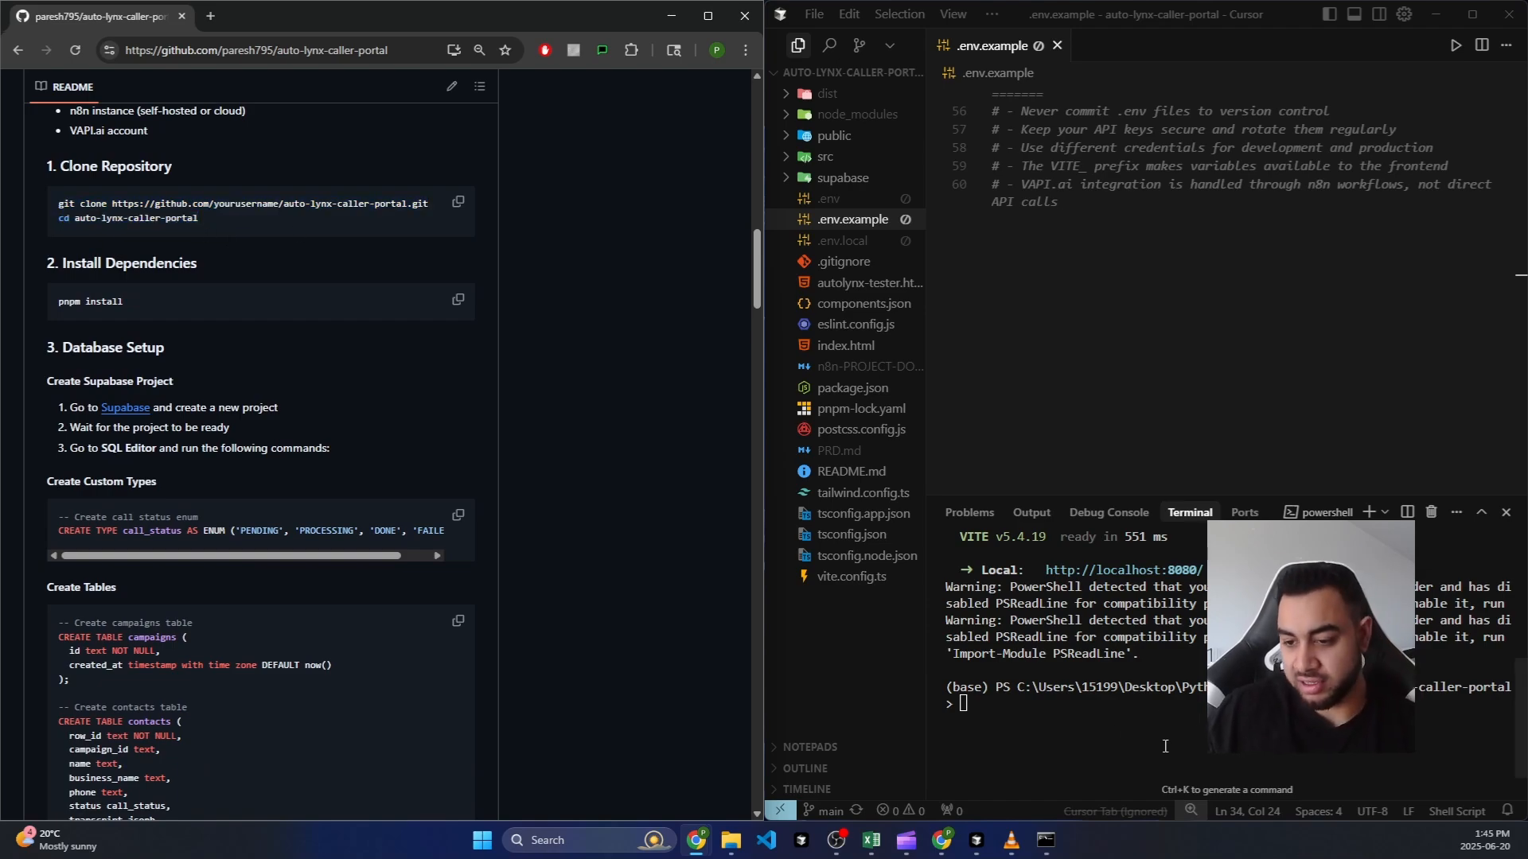
double_click(1353, 687)
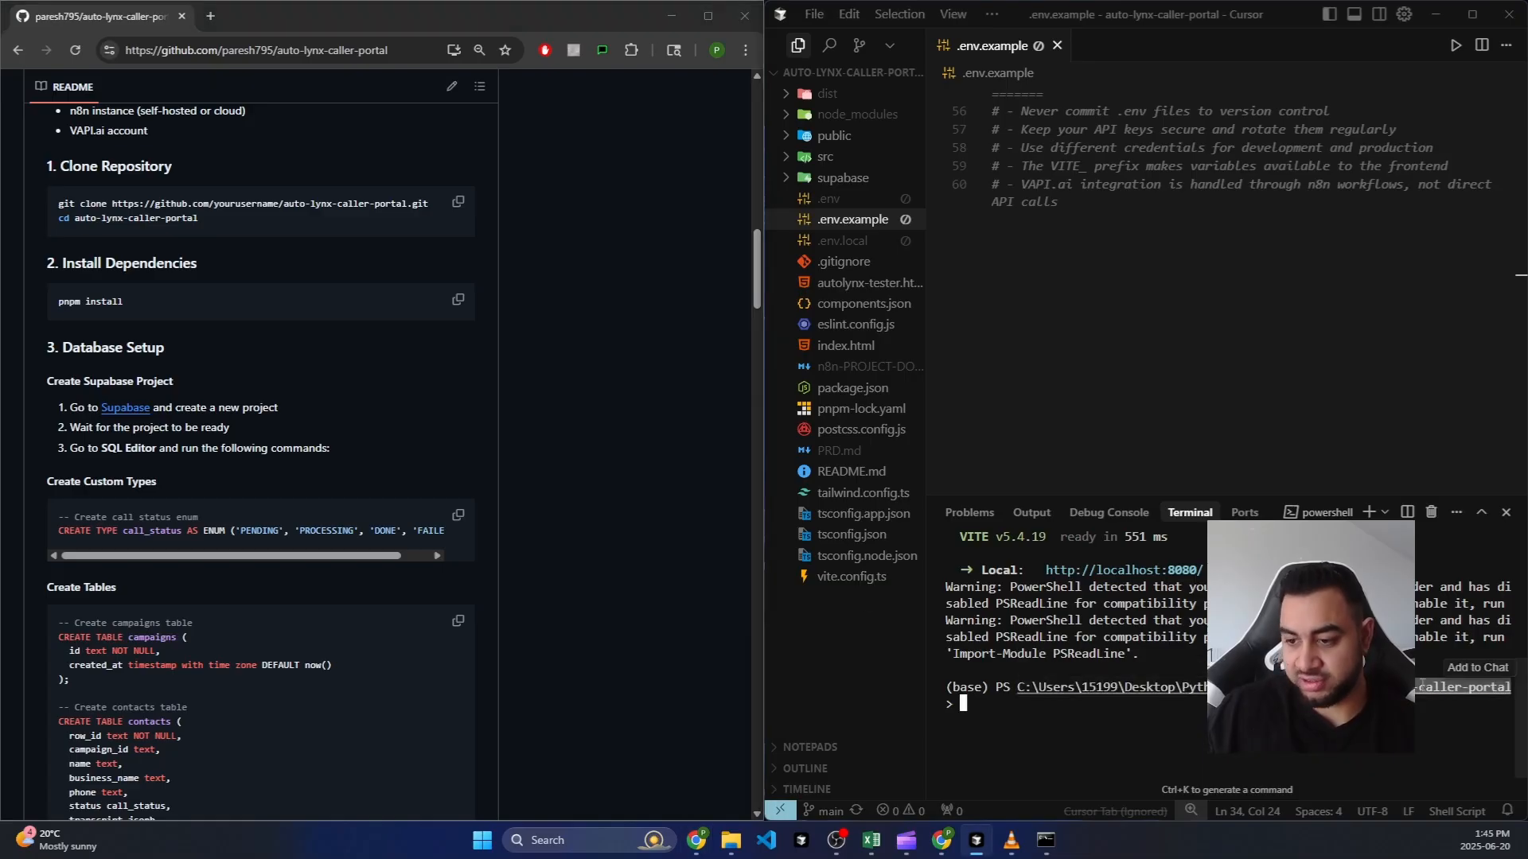
left_click(146, 292)
left_click_drag(147, 297, 50, 308)
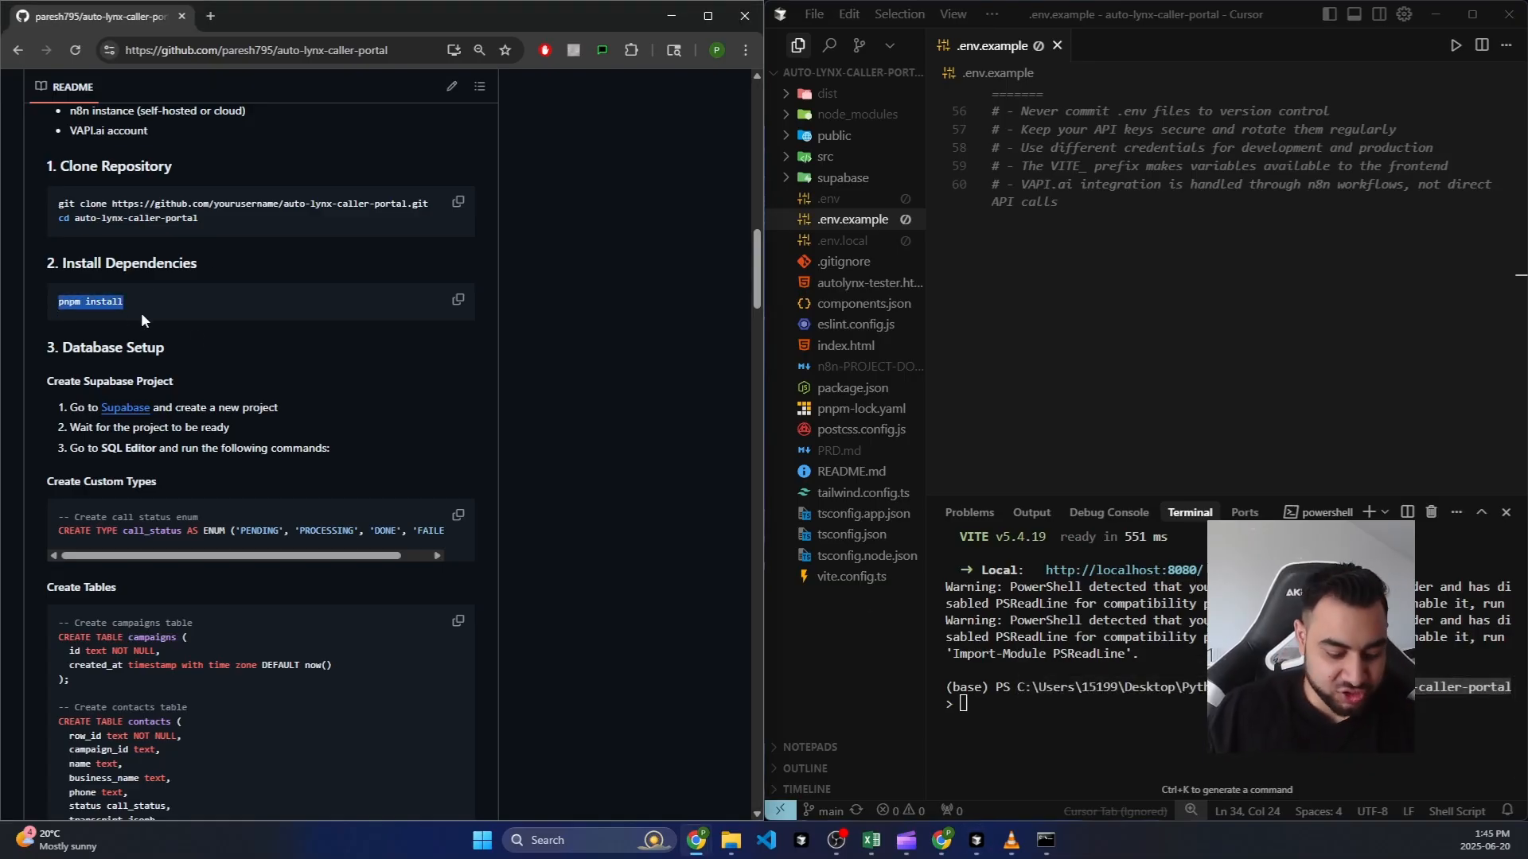
Step: Run pnpm install in Cursor's terminal for the portal project
left_click(1038, 723)
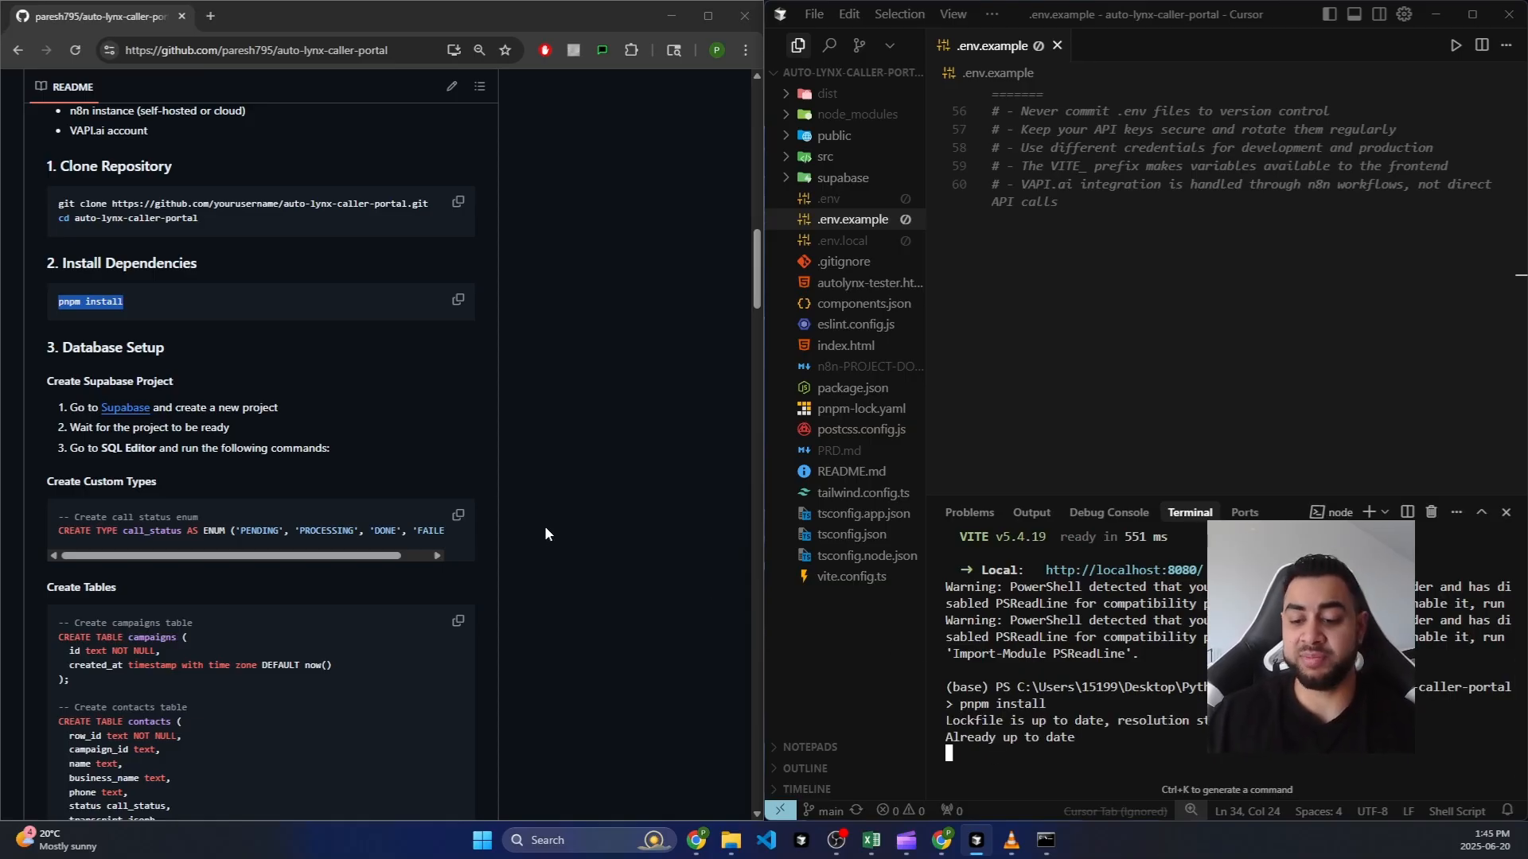
scroll(231, 285, "down", 2)
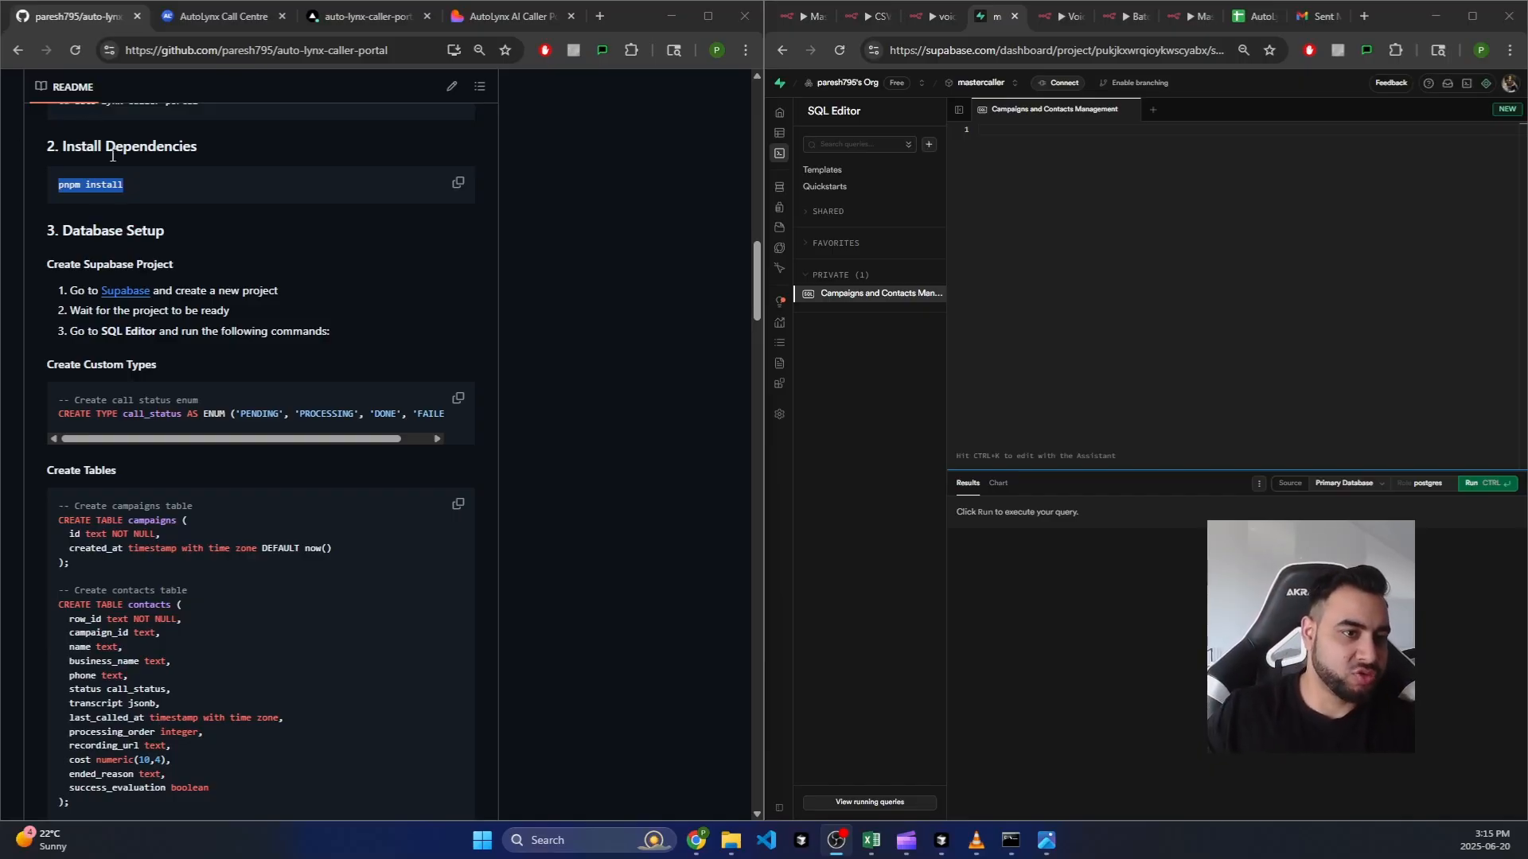
left_click(134, 188)
left_click_drag(129, 188, 69, 184)
left_click(192, 210)
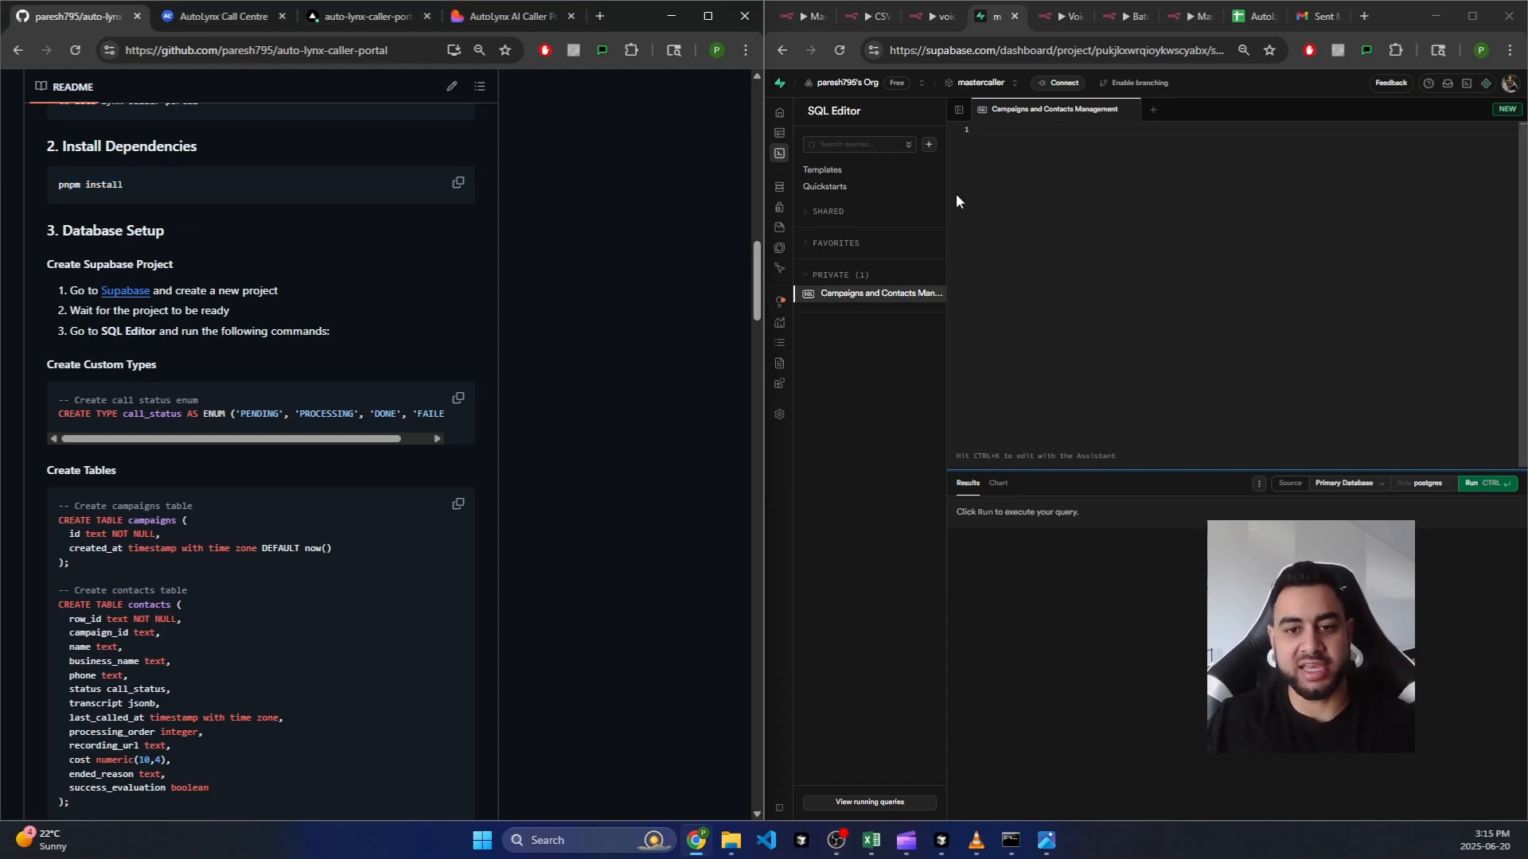
left_click(812, 156)
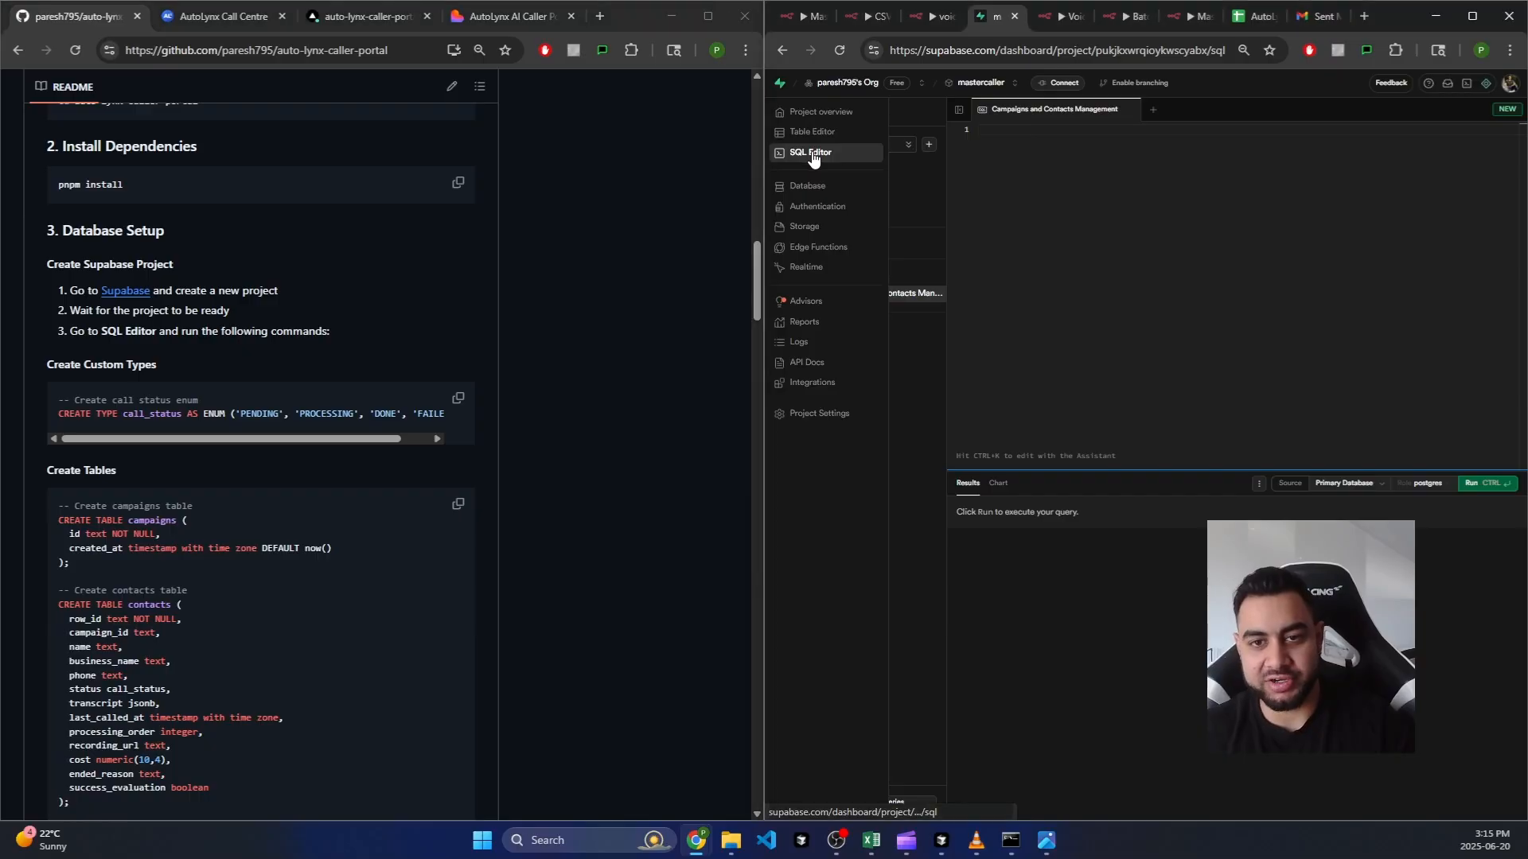
left_click(1078, 205)
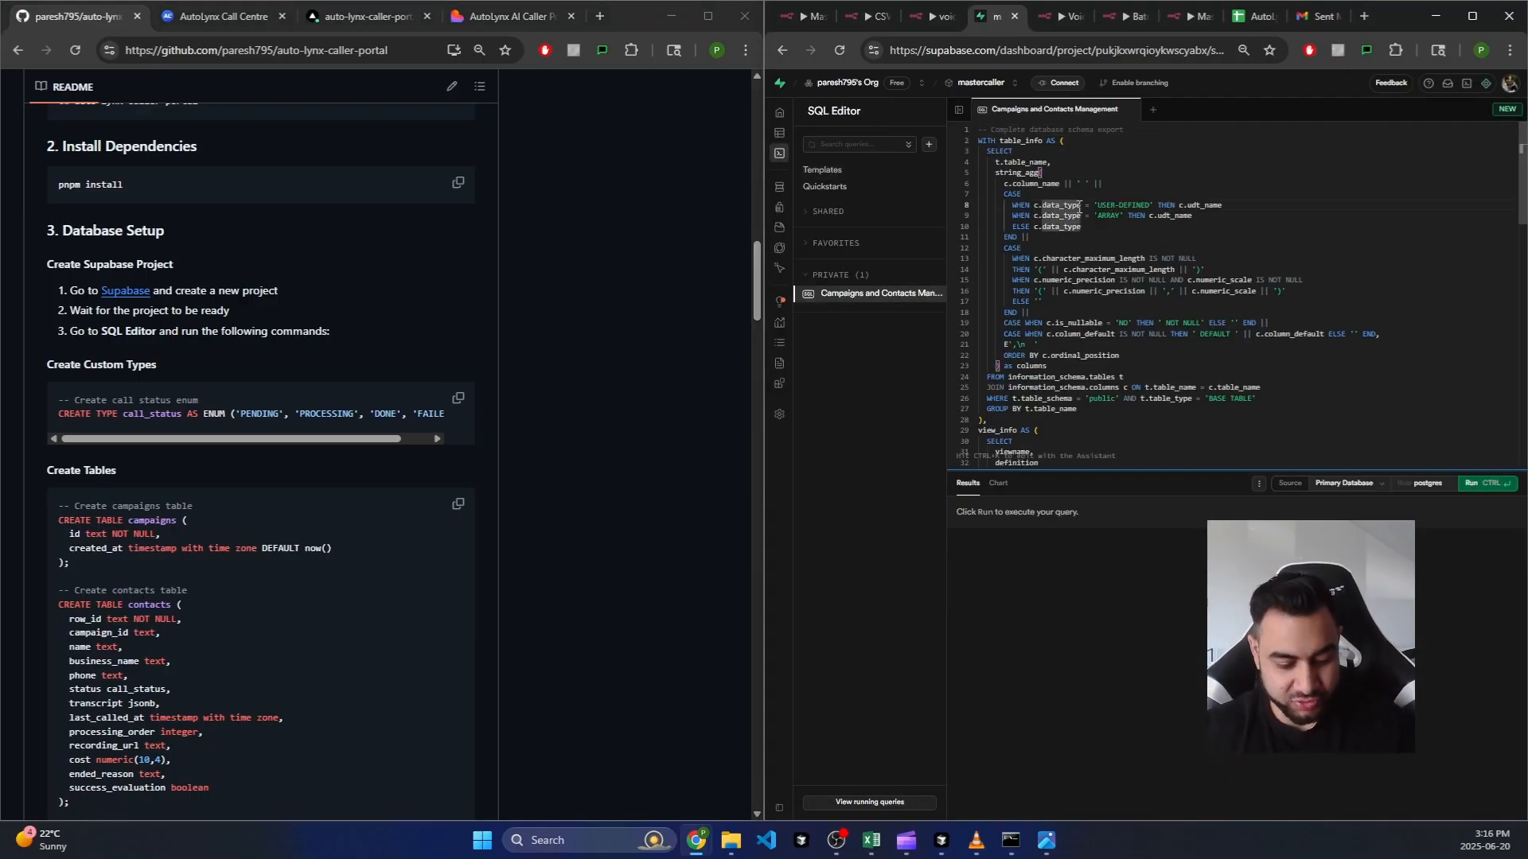
key("ctrl+a")
key("BackSpace")
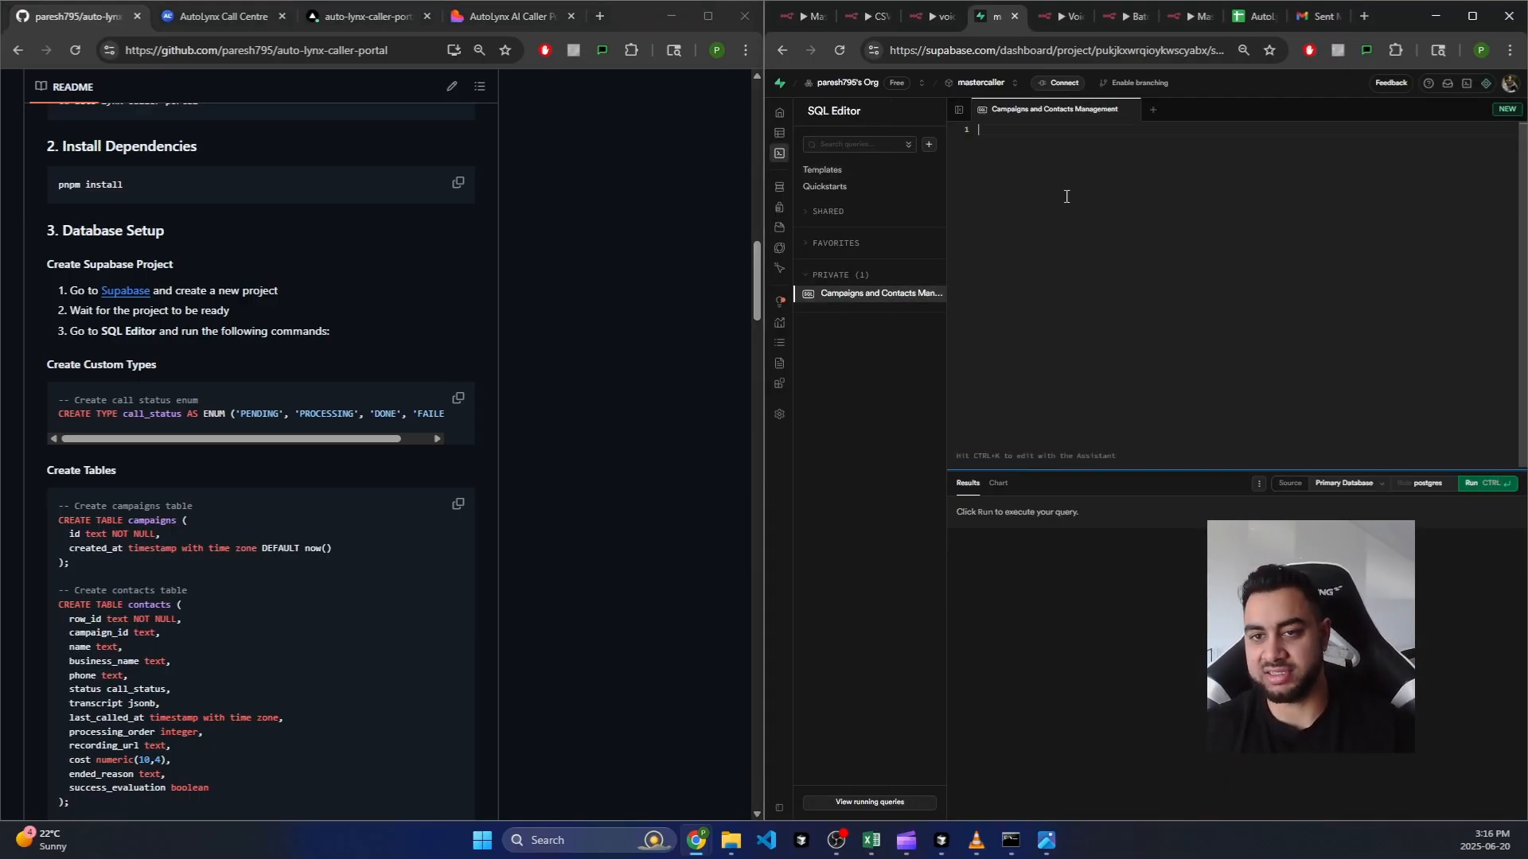
scroll(260, 387, "down", 1)
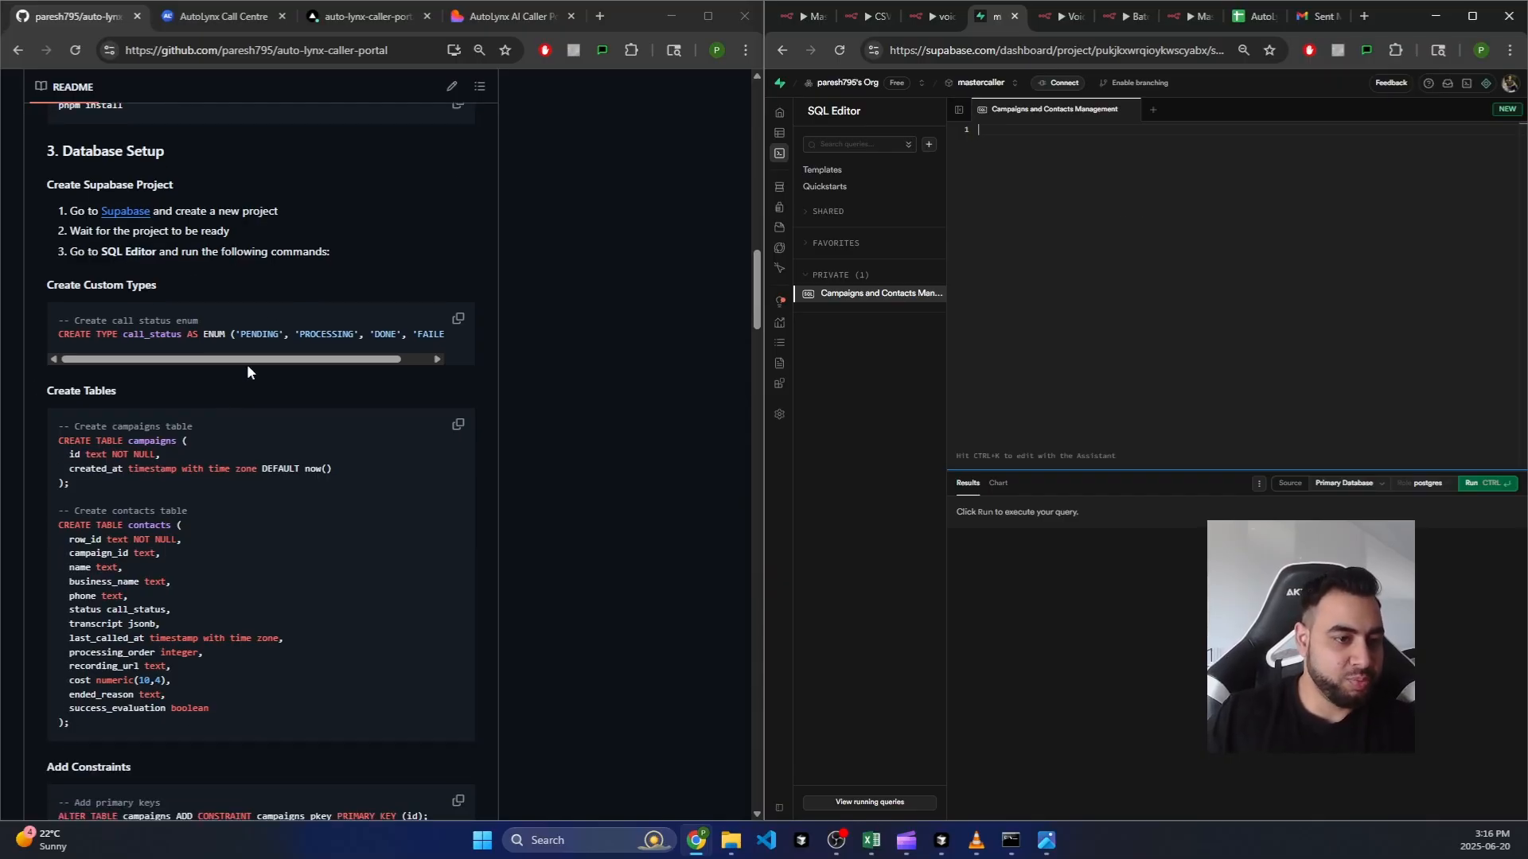
left_click(459, 322)
left_click(1157, 294)
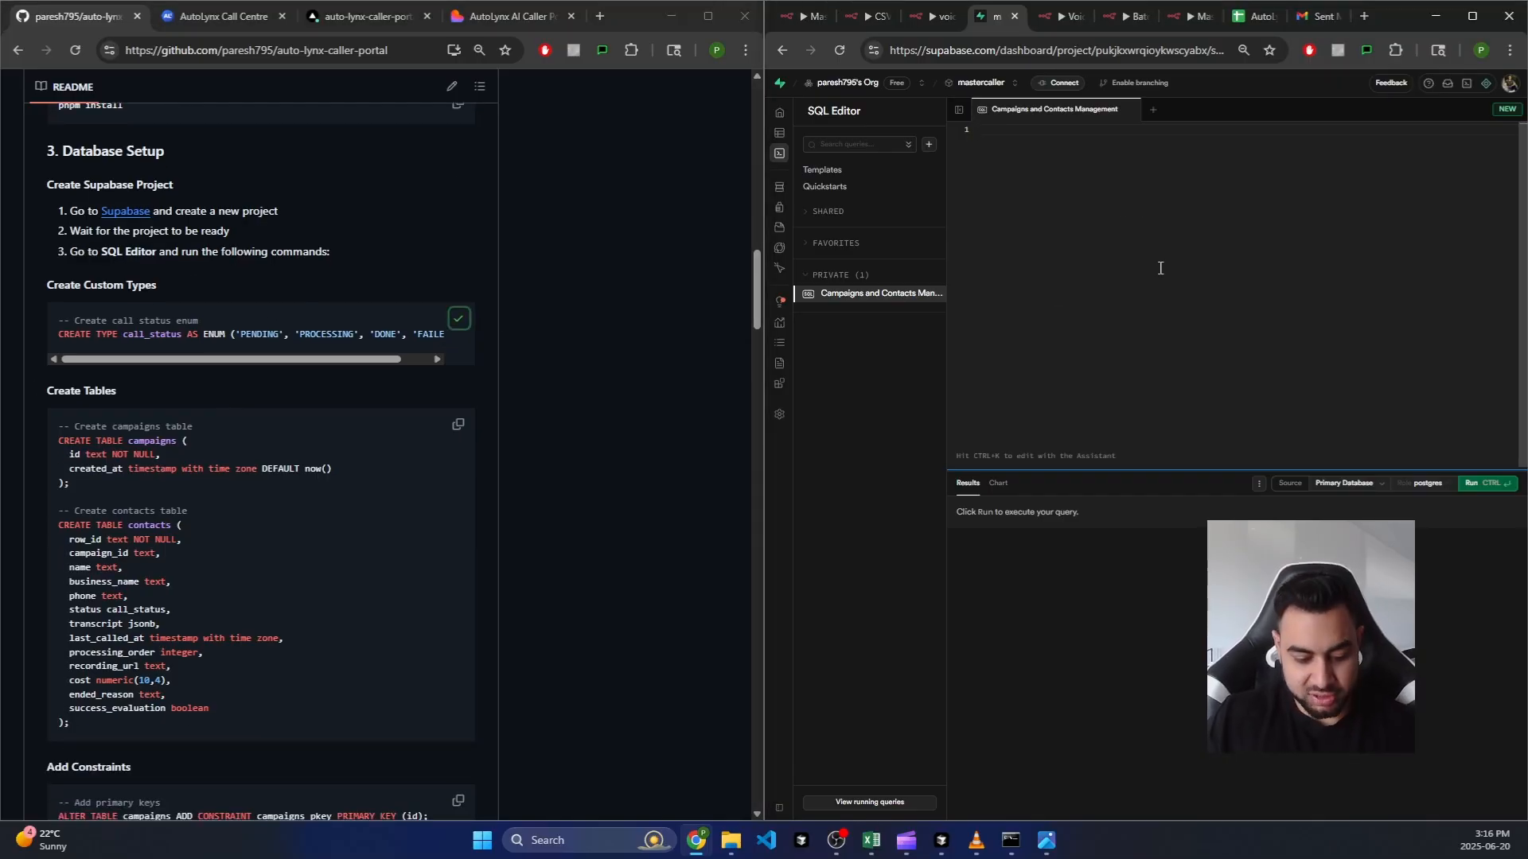
key("ctrl+v")
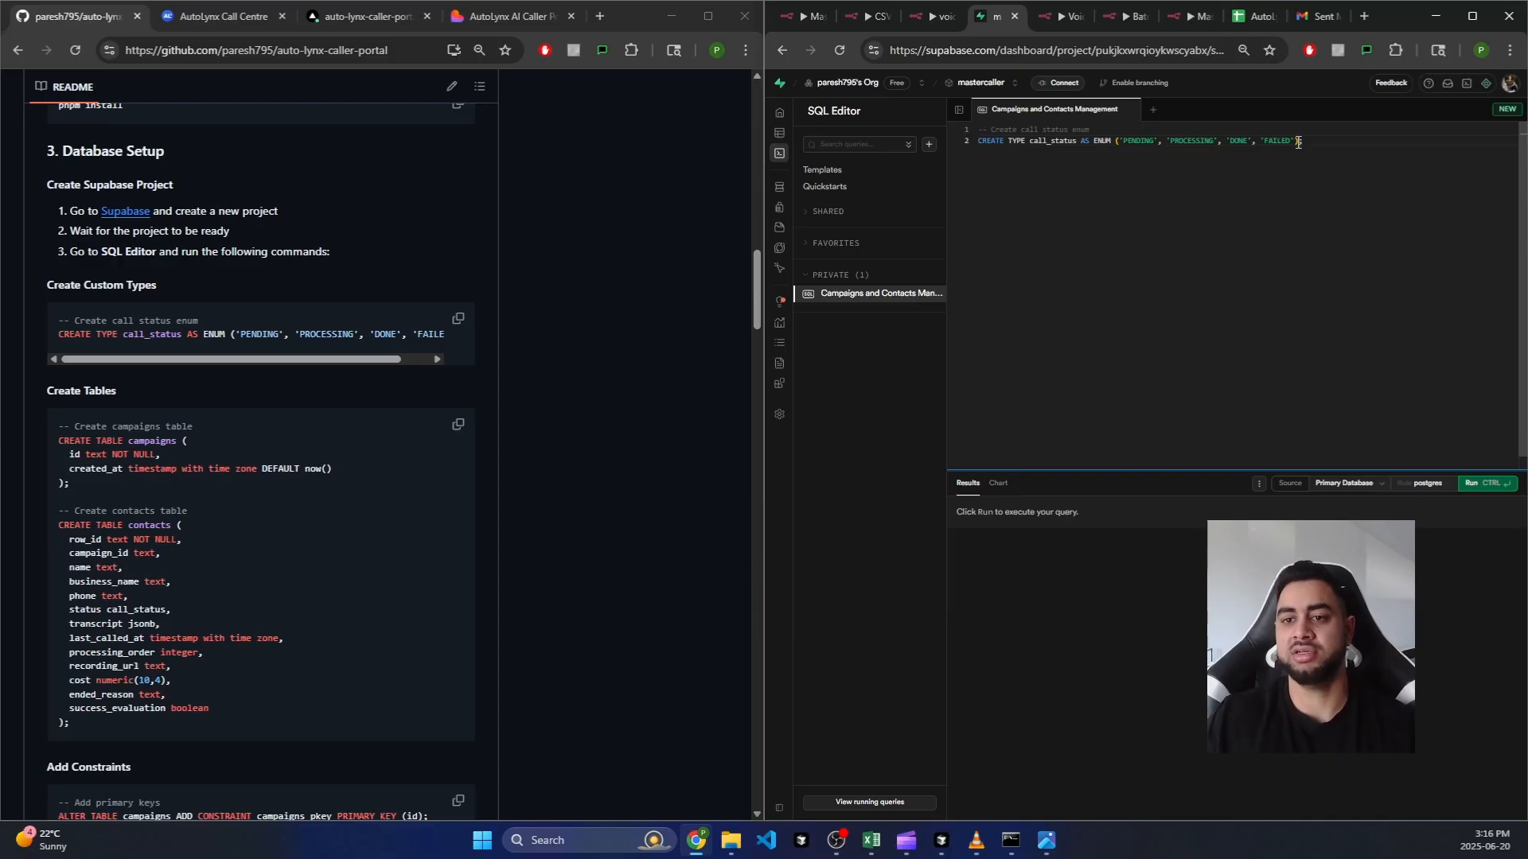
key("ctrl+a")
key("BackSpace")
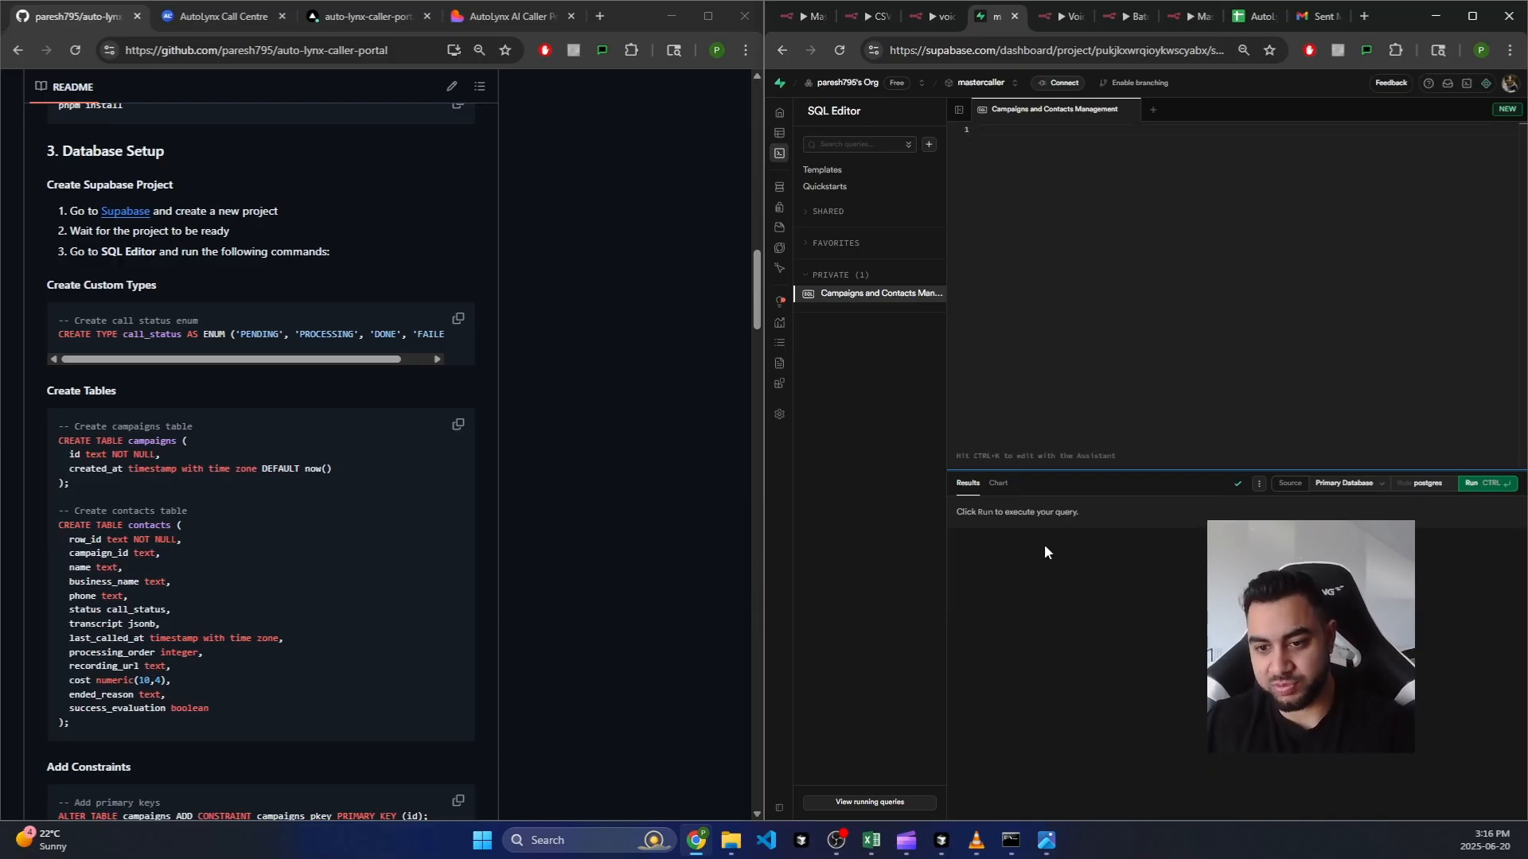
left_click(406, 424)
left_click(454, 433)
left_click(976, 285)
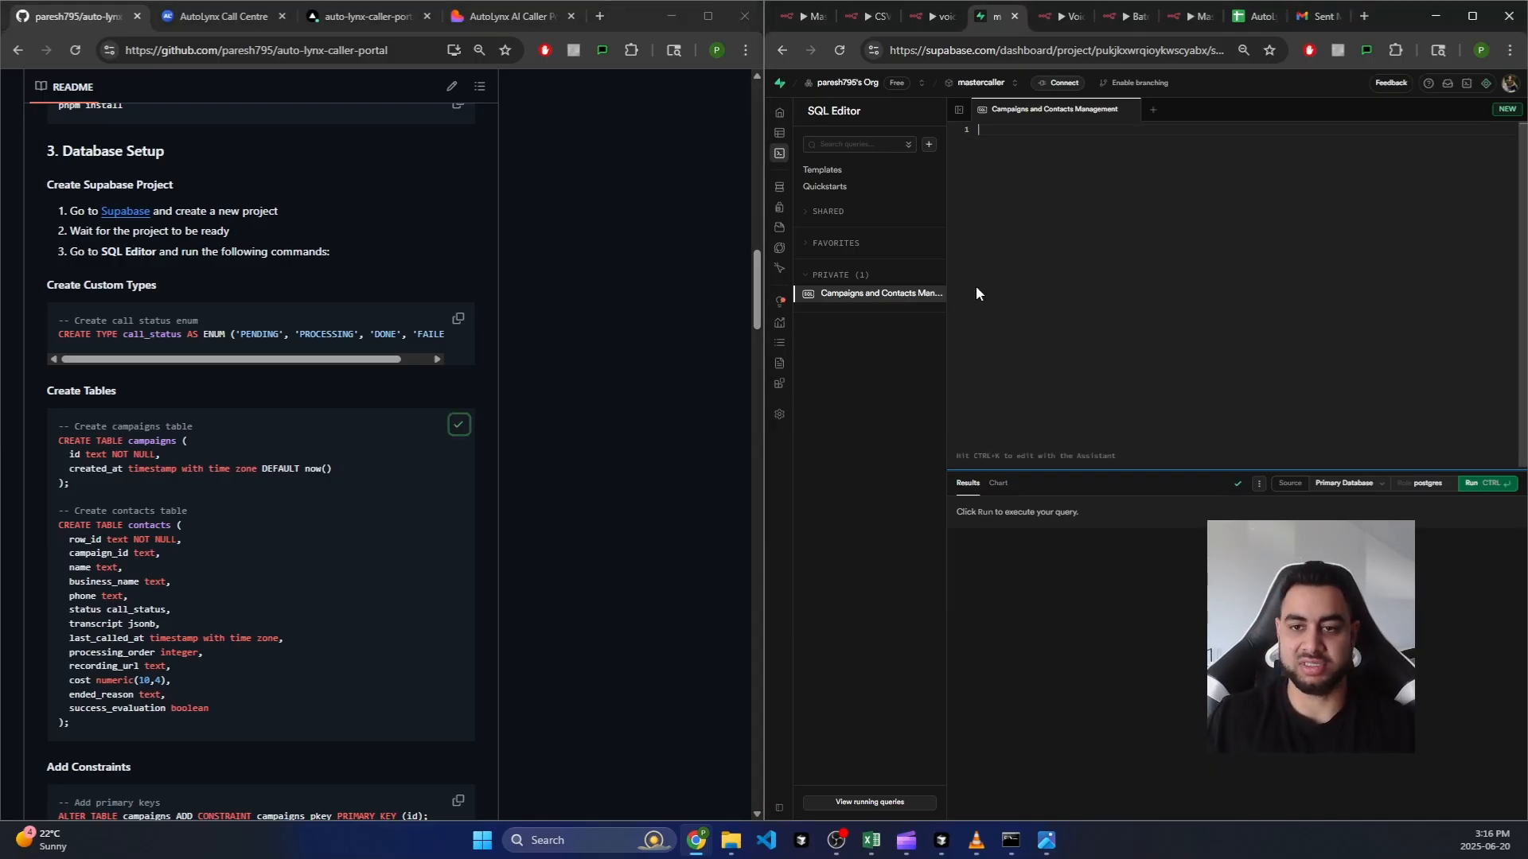
key("ctrl+v")
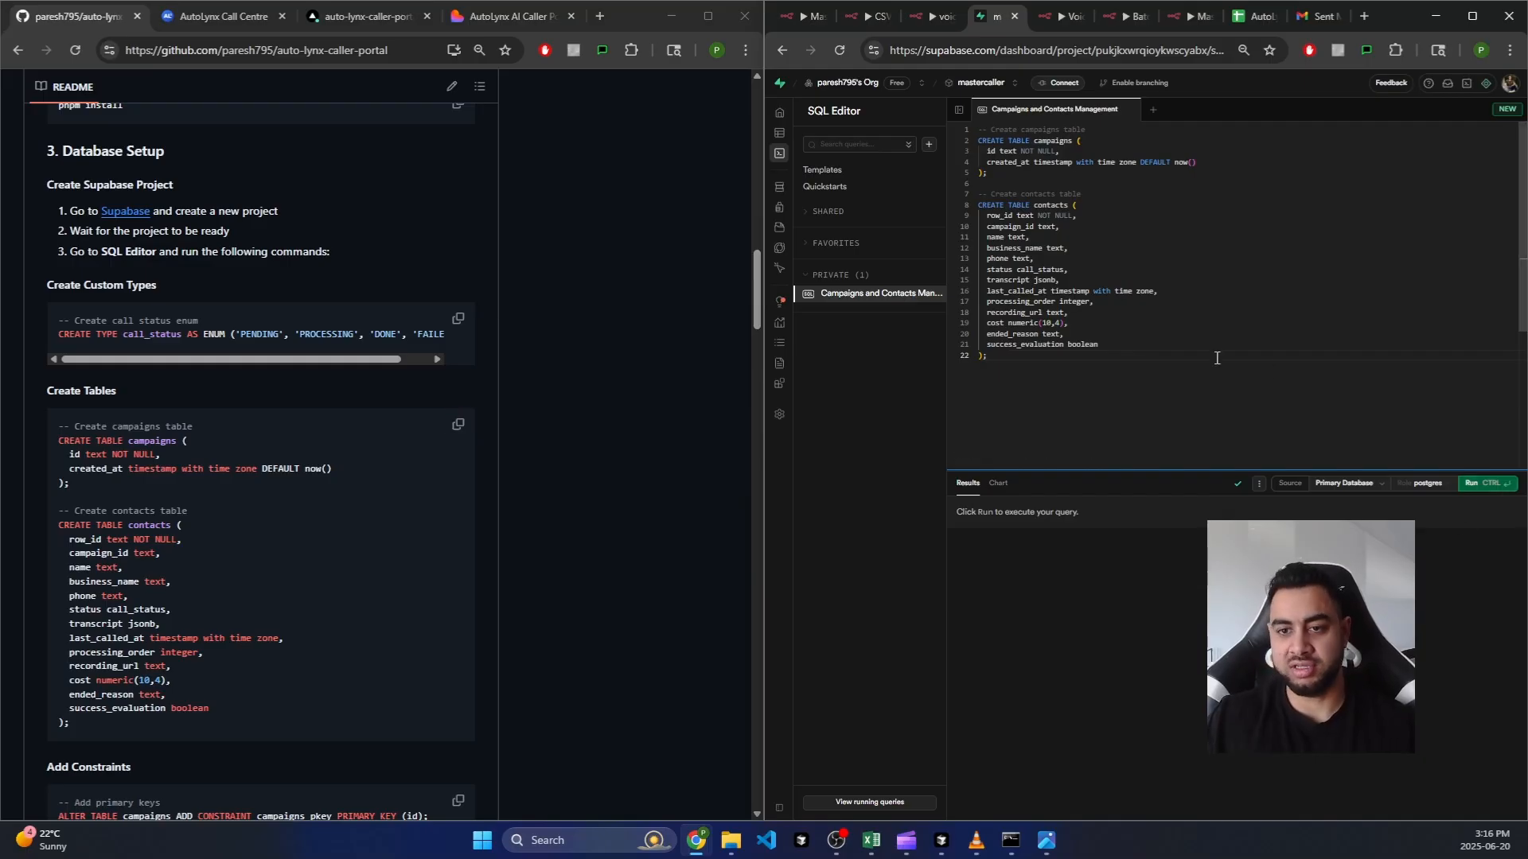
key("ctrl+a")
key("Delete")
Step: Scroll the GitHub README down to the 4. Environment Setup section
scroll(137, 394, "down", 4)
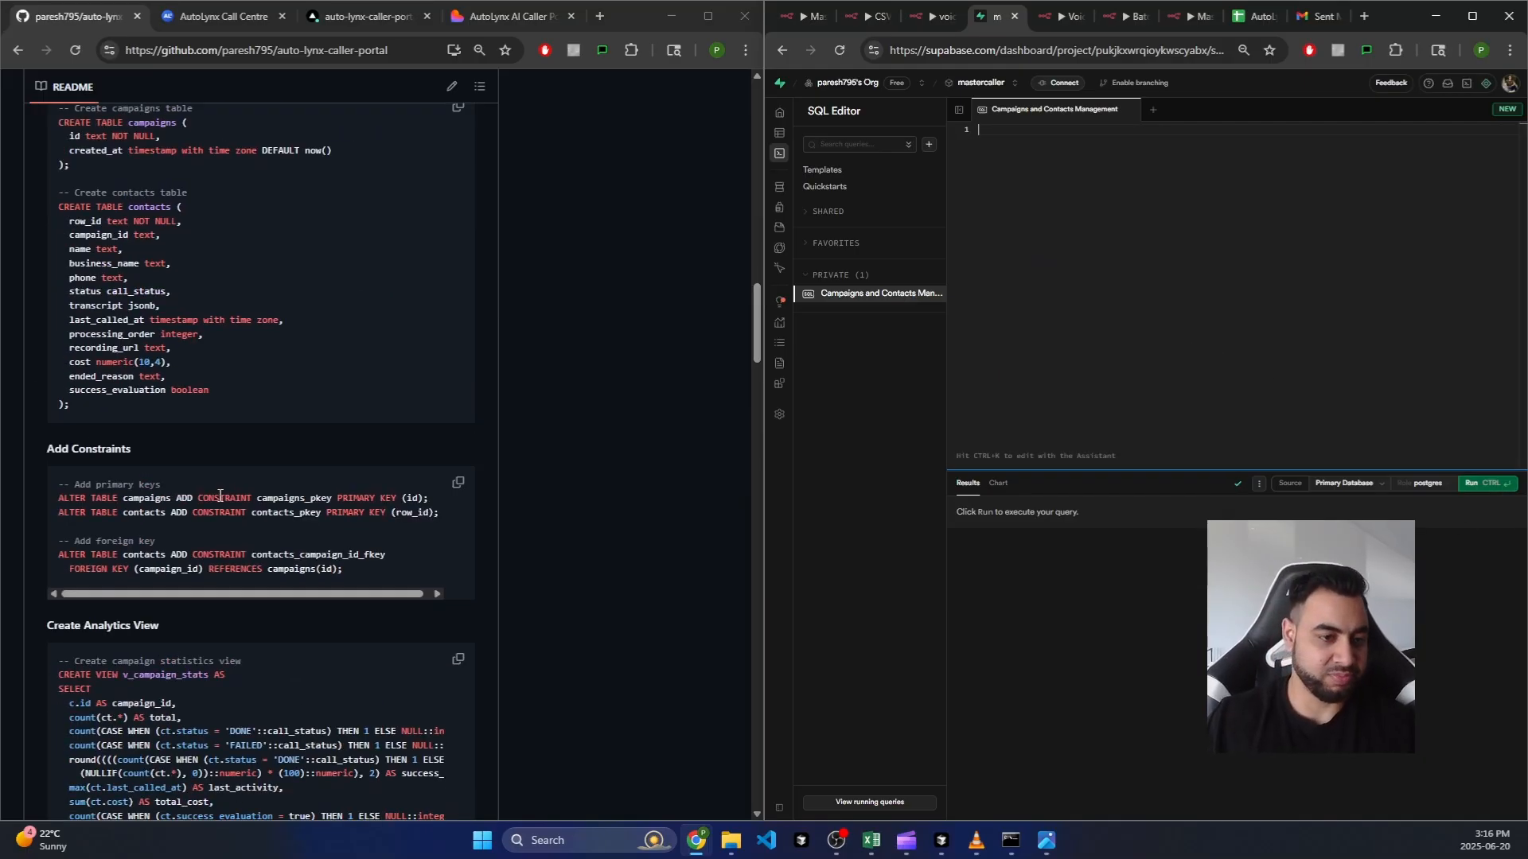
scroll(291, 477, "down", 2)
left_click(263, 353)
scroll(320, 430, "down", 3)
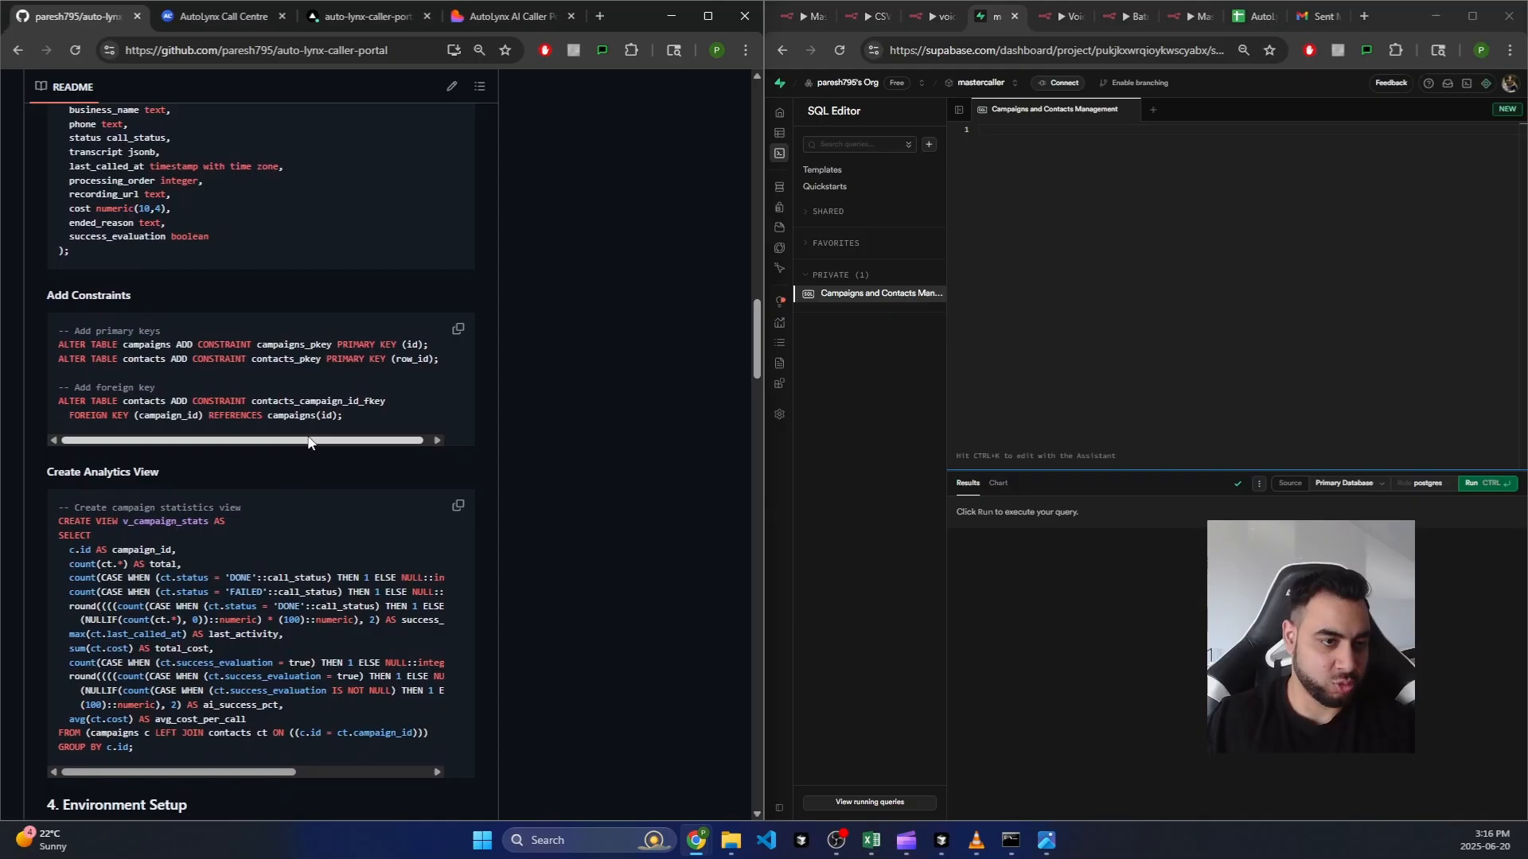
scroll(350, 477, "down", 1)
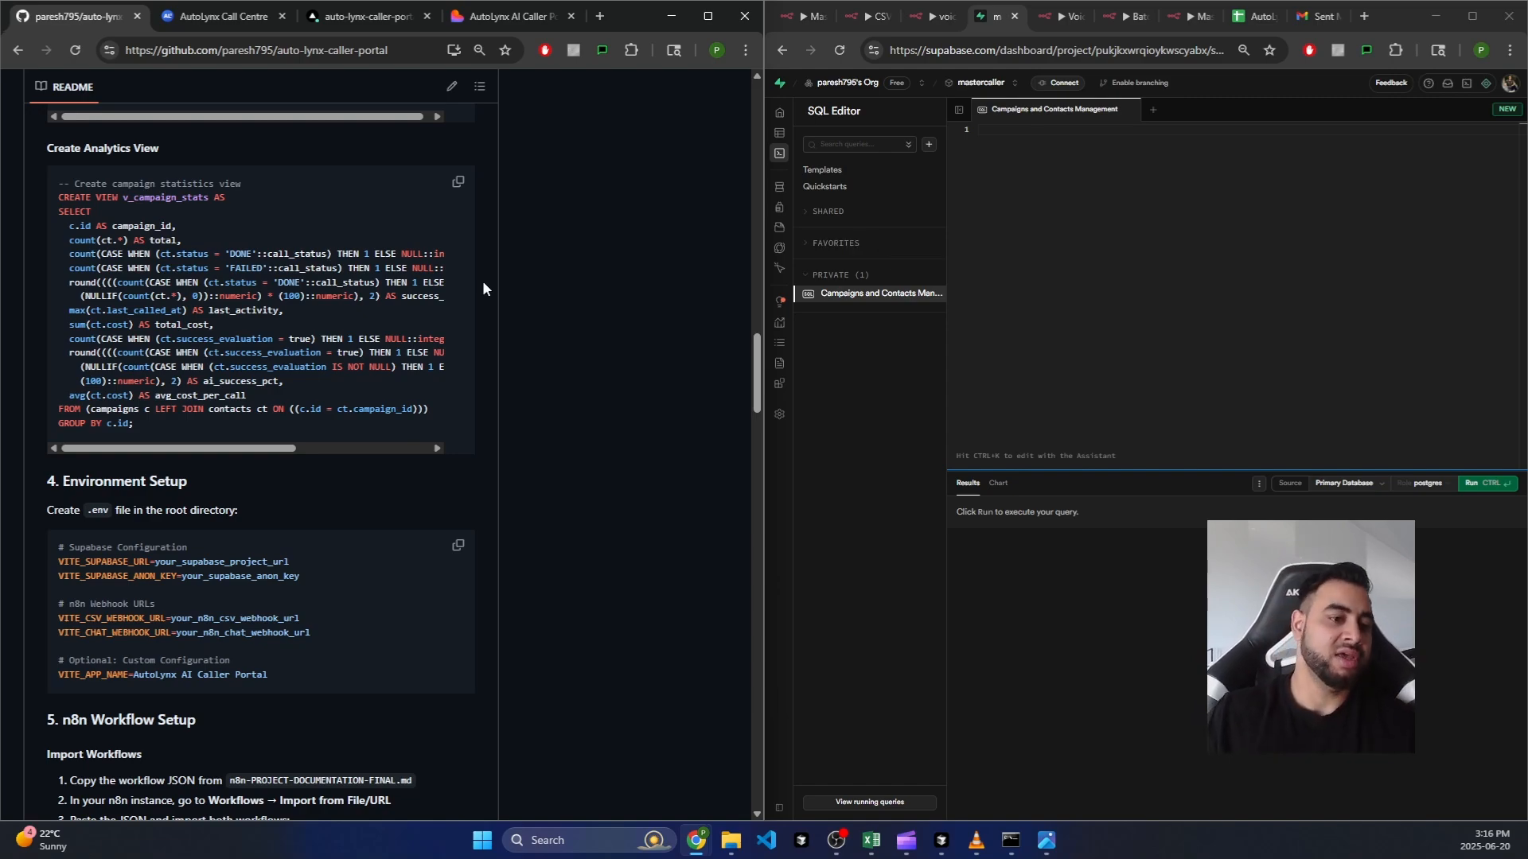
scroll(317, 508, "down", 1)
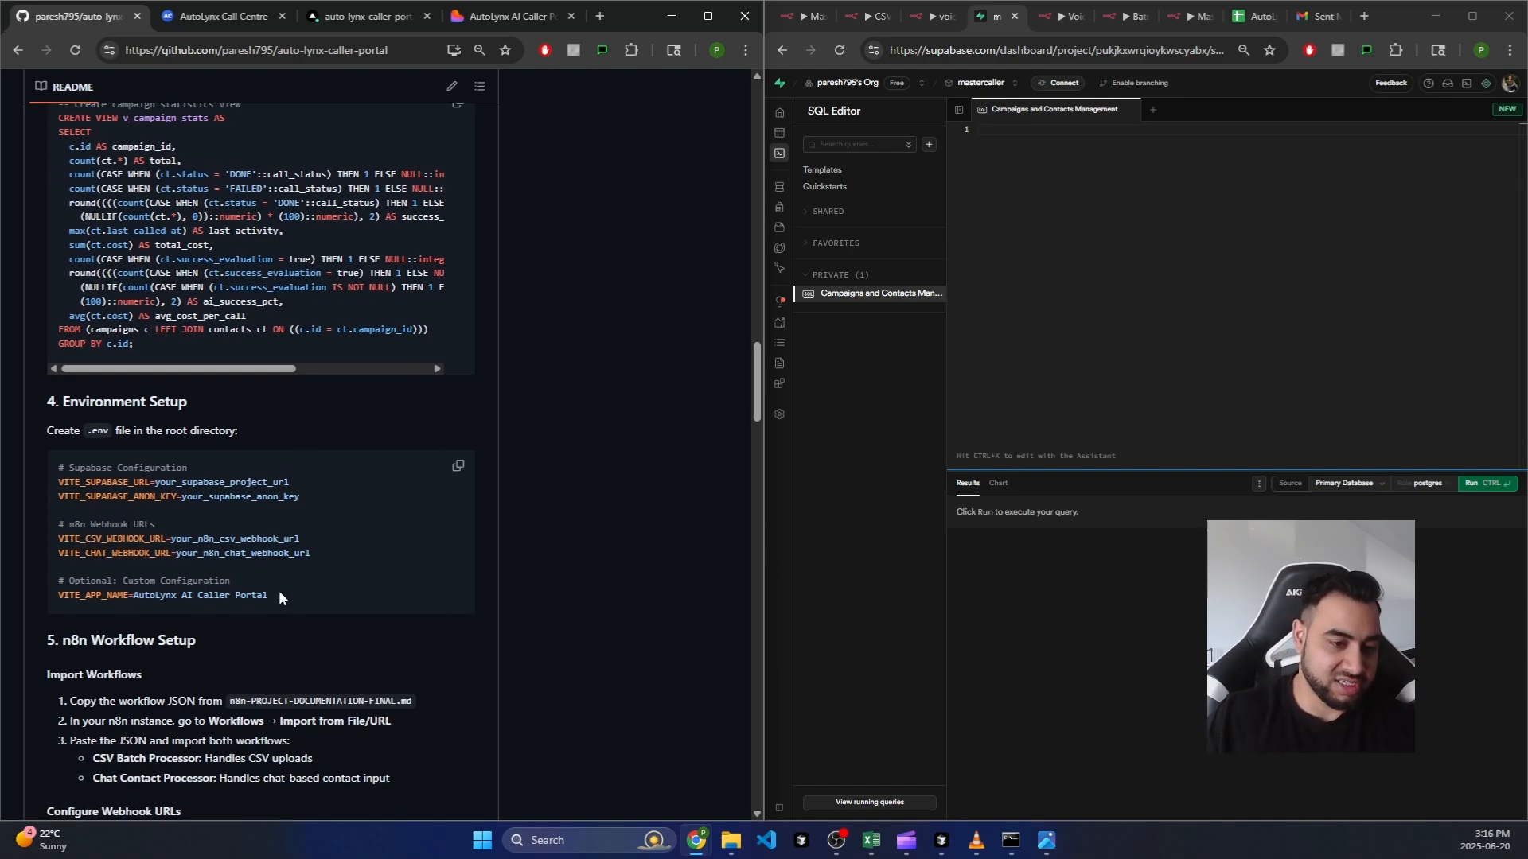
Step: Highlight the Supabase project URL, anon key and chat webhook URL placeholders, then return to Cursor
left_click_drag(274, 595, 51, 478)
left_click(173, 485)
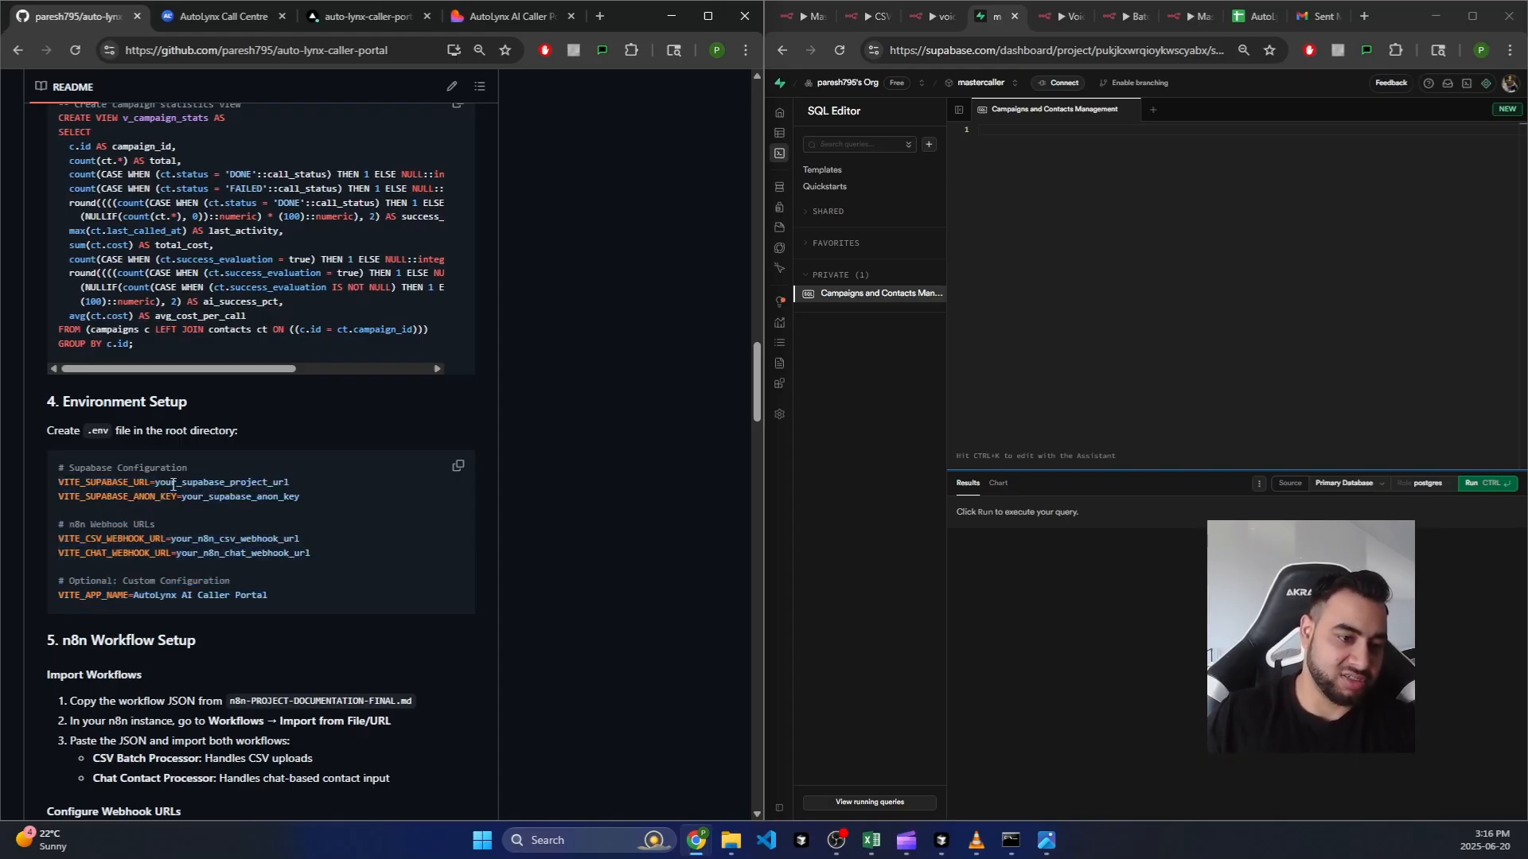
left_click_drag(156, 483, 236, 551)
left_click(315, 481)
left_click(182, 501)
left_click(331, 550)
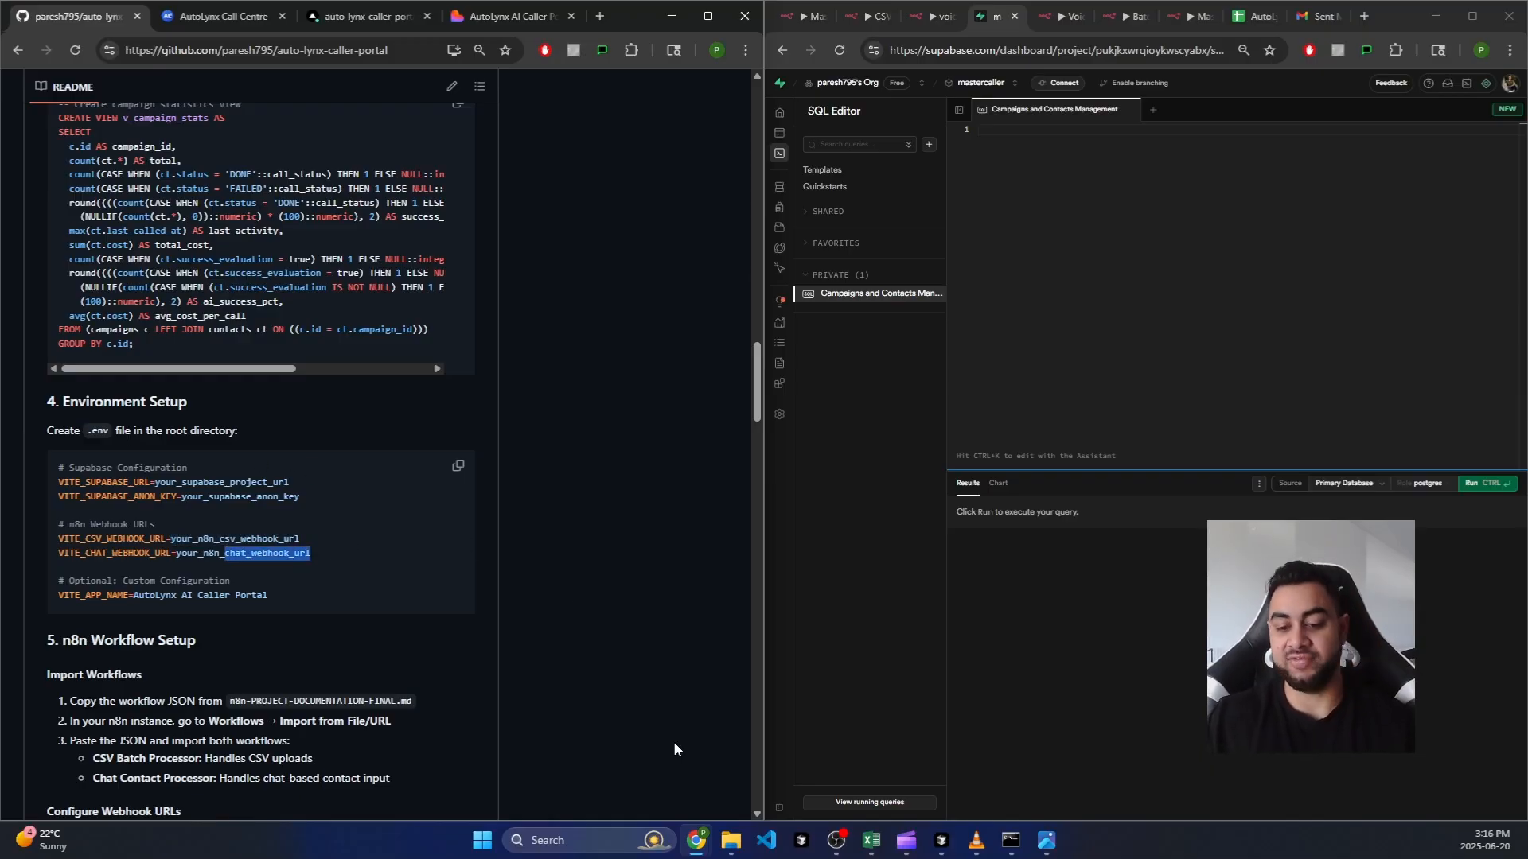
left_click(942, 840)
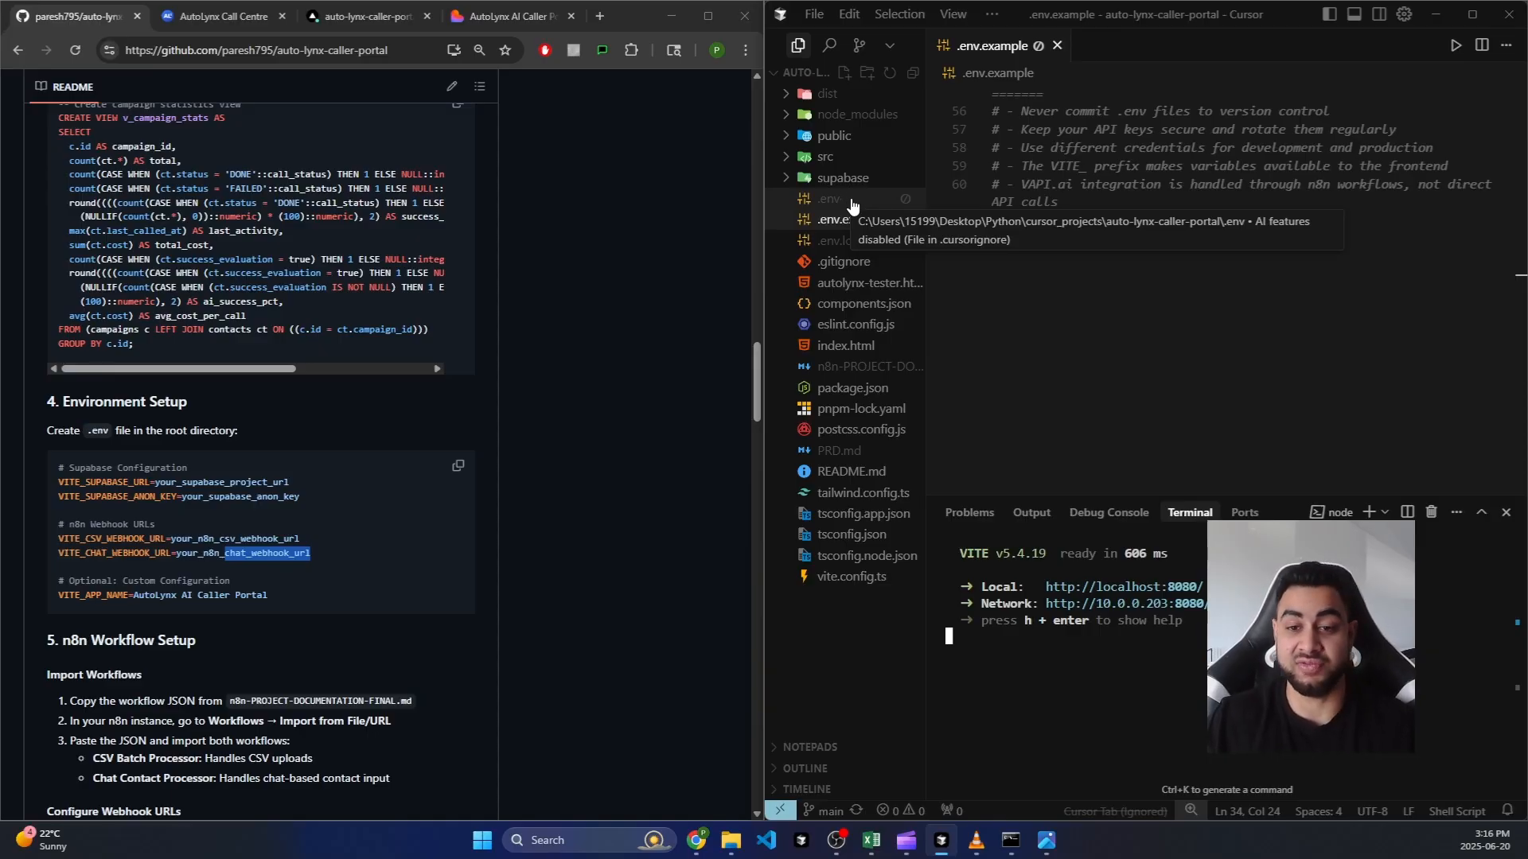
Step: Select .env.example in the Cursor project and collapse the editor to reveal the browser
left_click(860, 224)
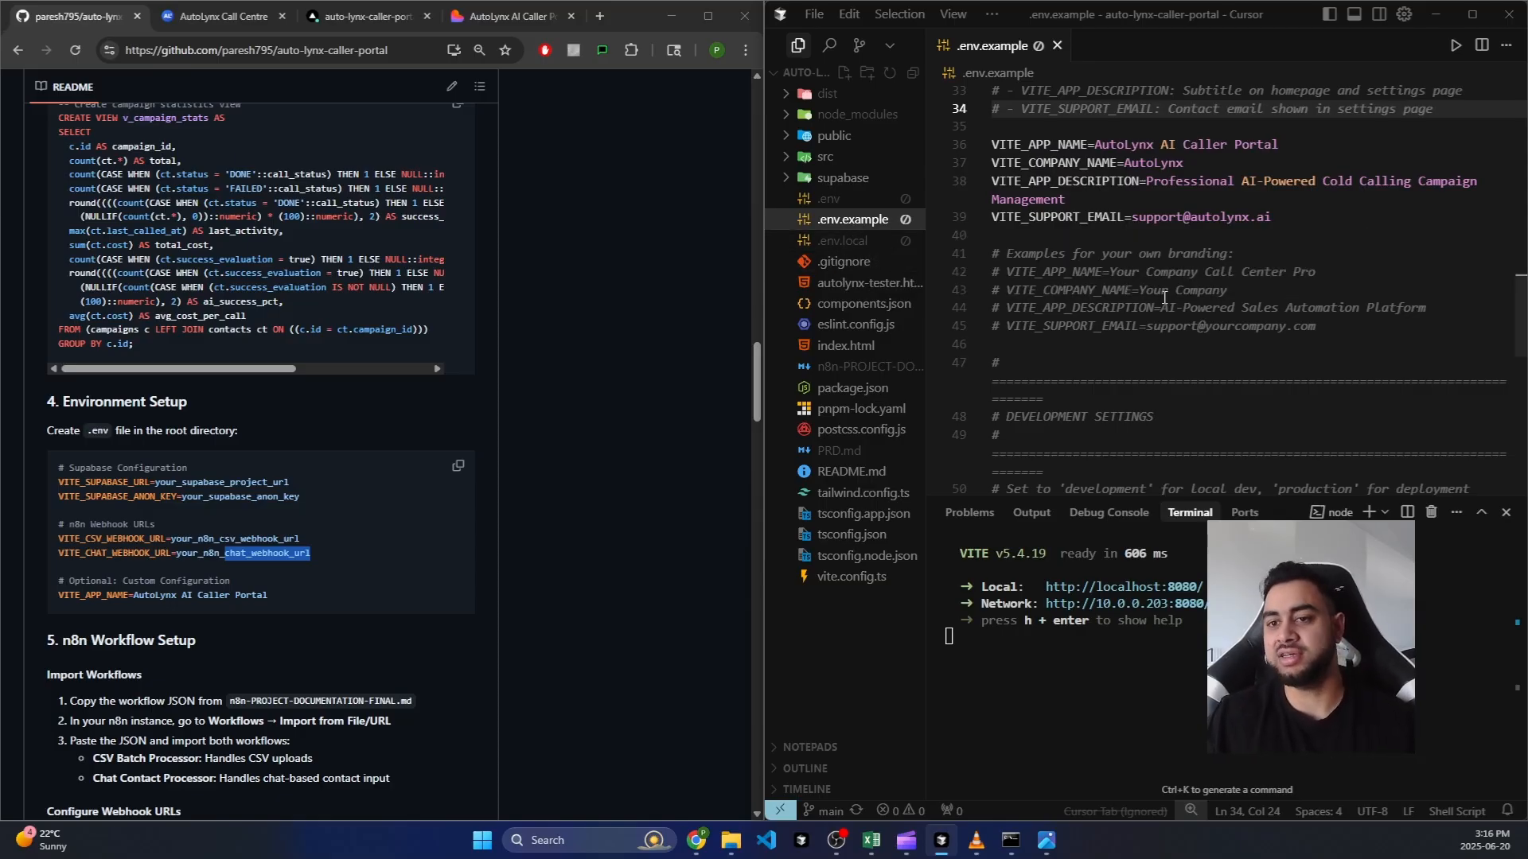
scroll(1200, 280, "up", 2)
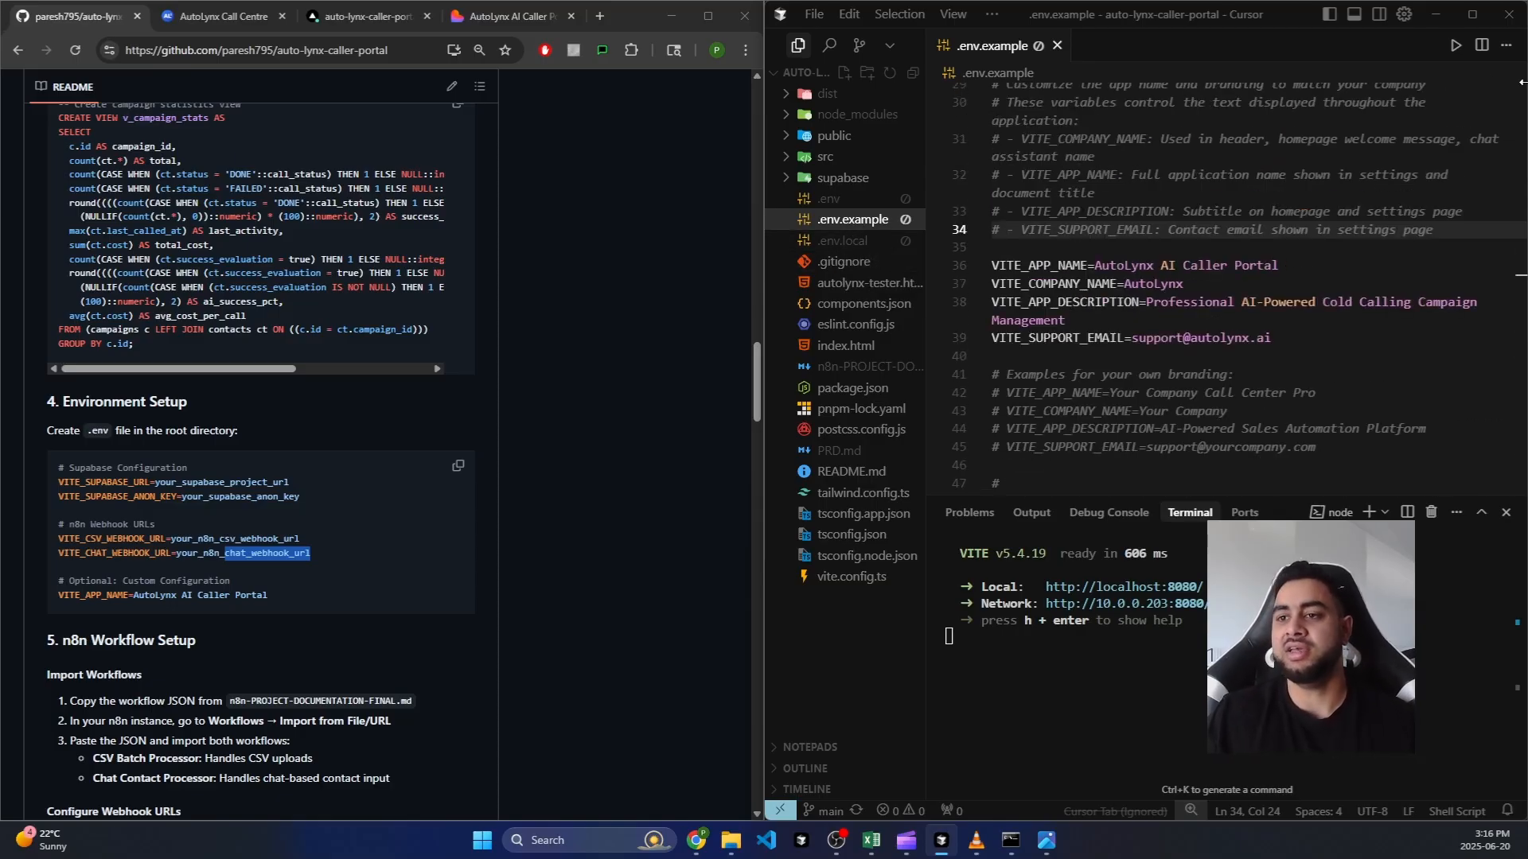
left_click(1433, 20)
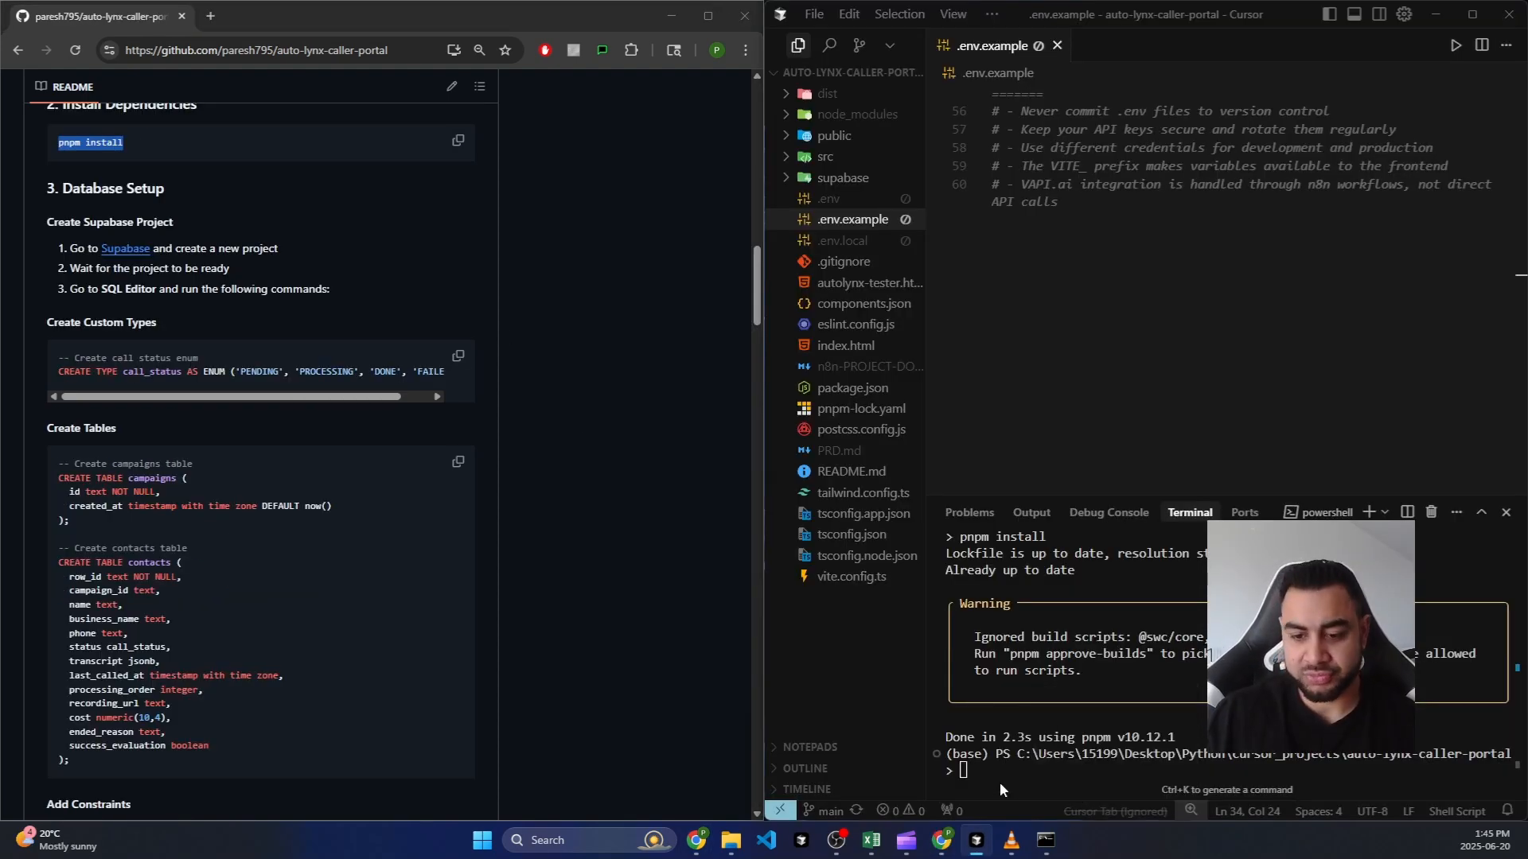
Step: Run pnpm run dev and open the Vite server's network address on port 8080 in Chrome
left_click(998, 776)
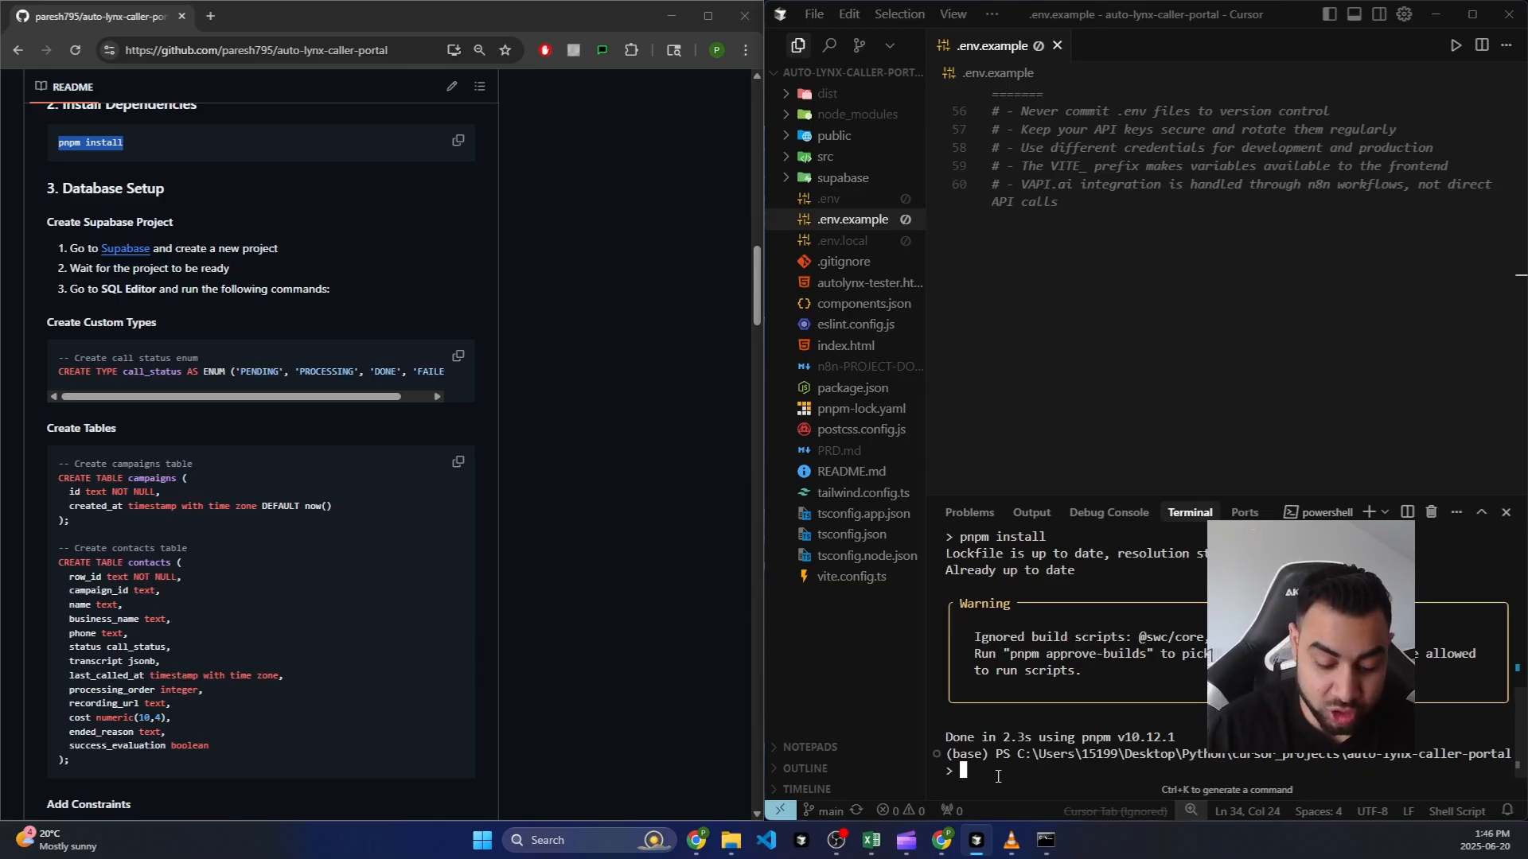
type("pnpm ")
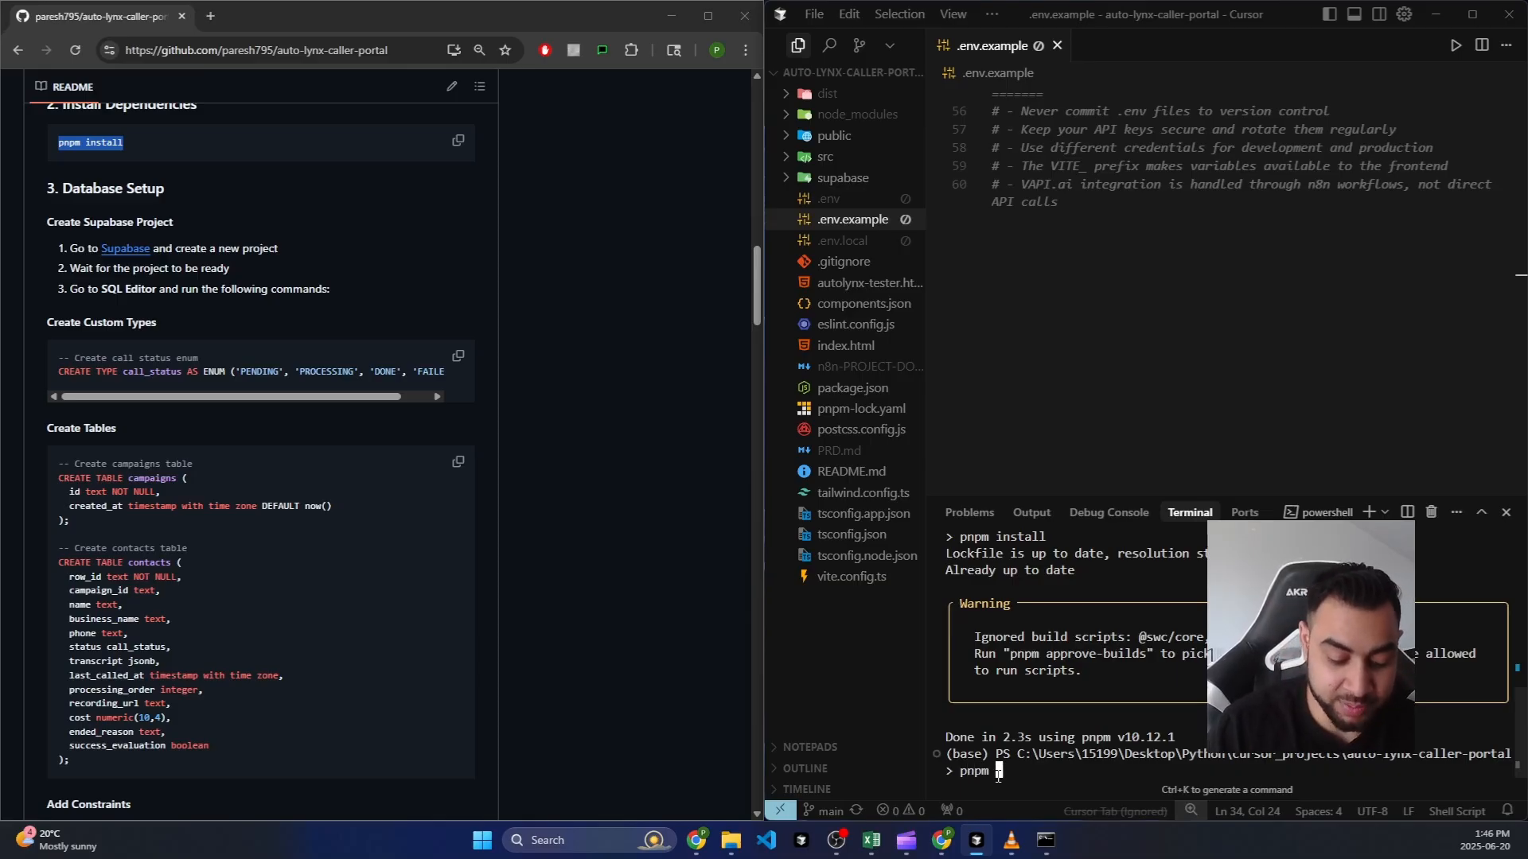
type("run dev")
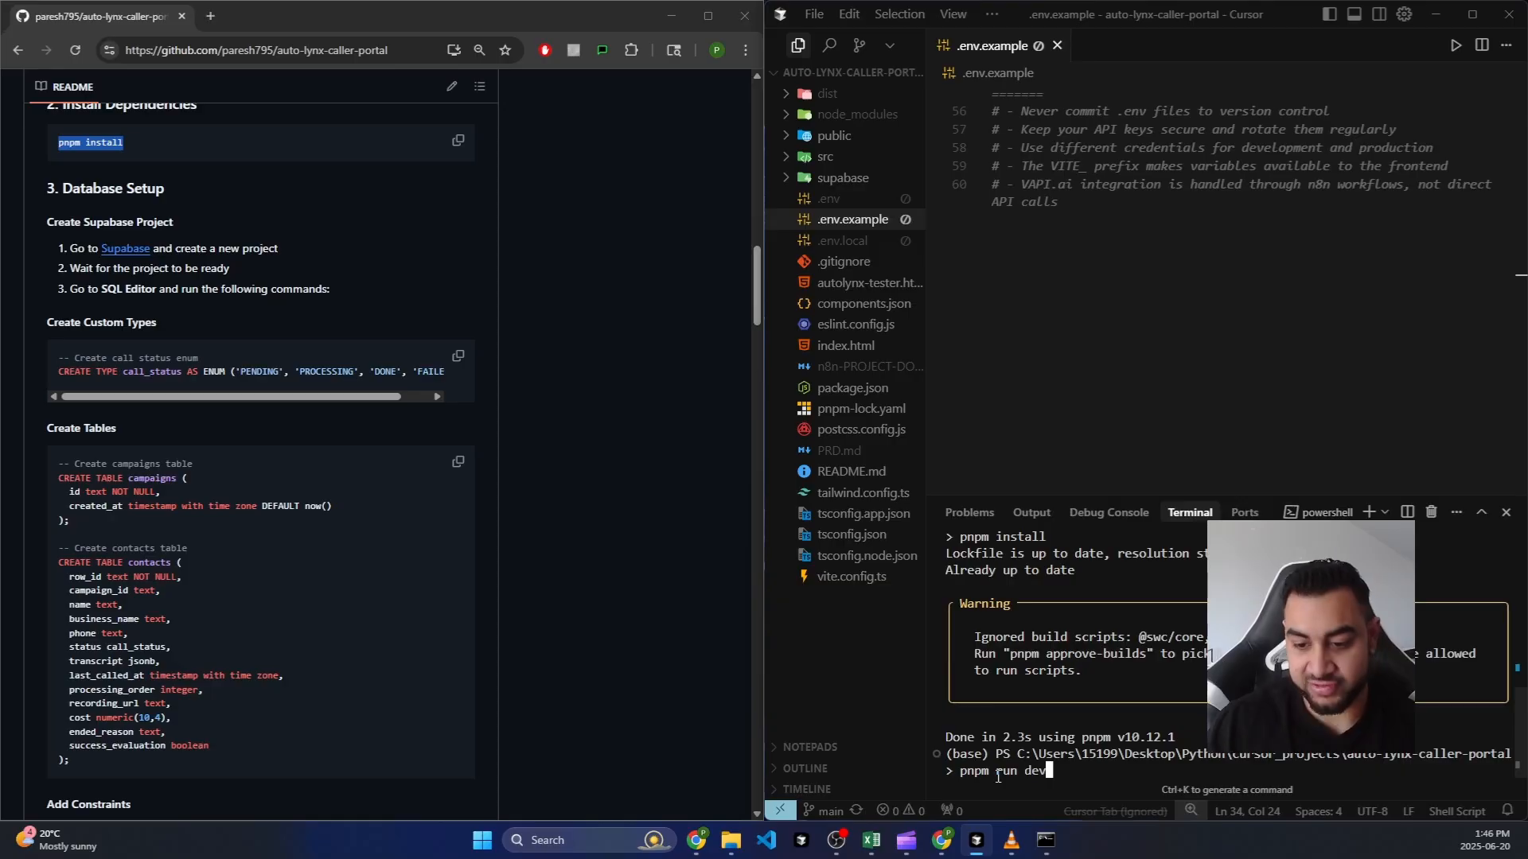
left_click_drag(1059, 773, 953, 774)
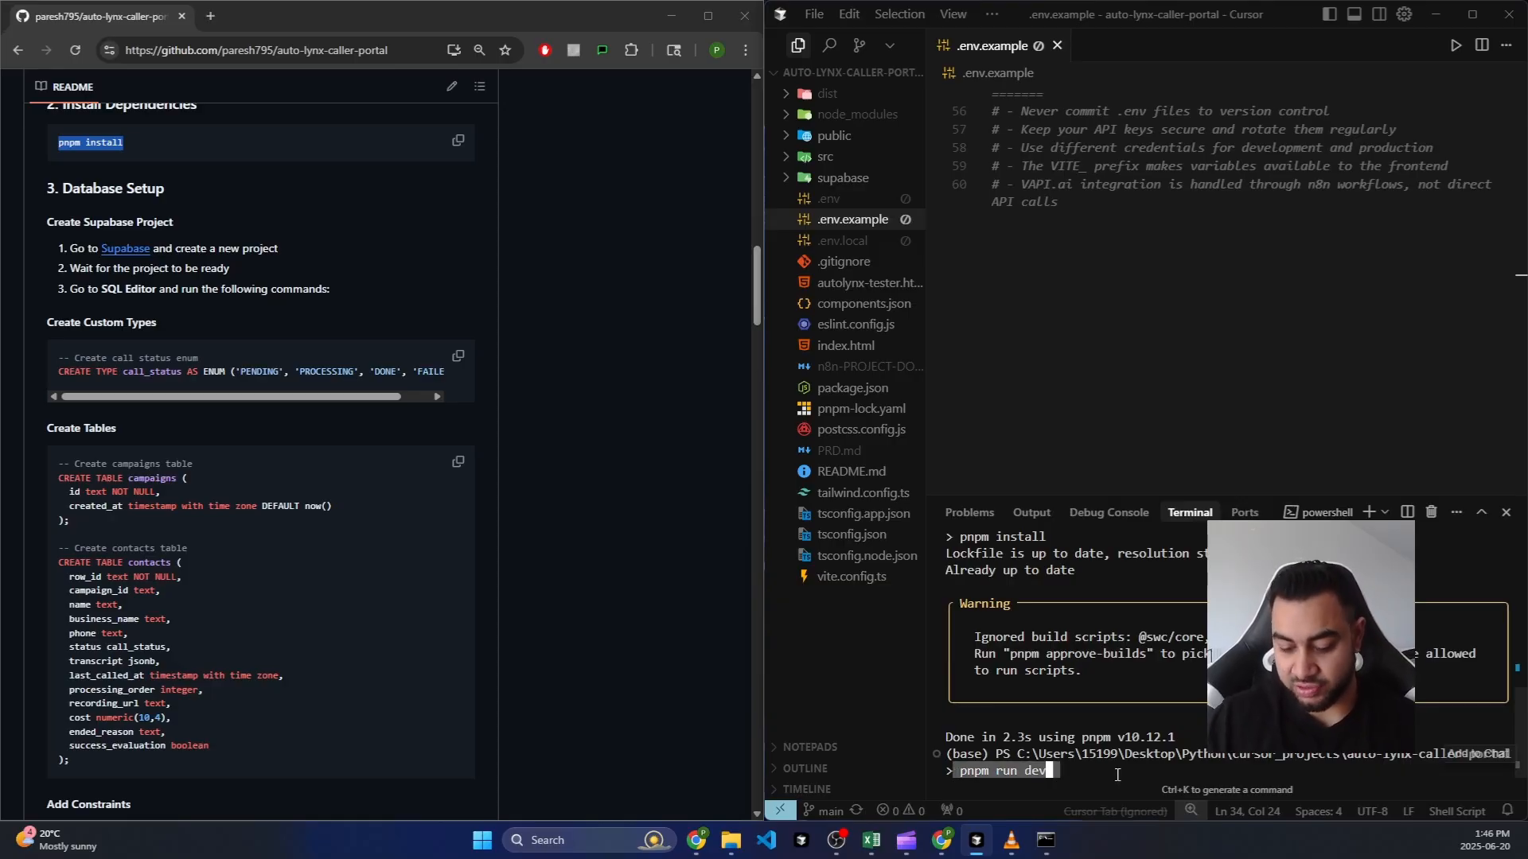
key("Return")
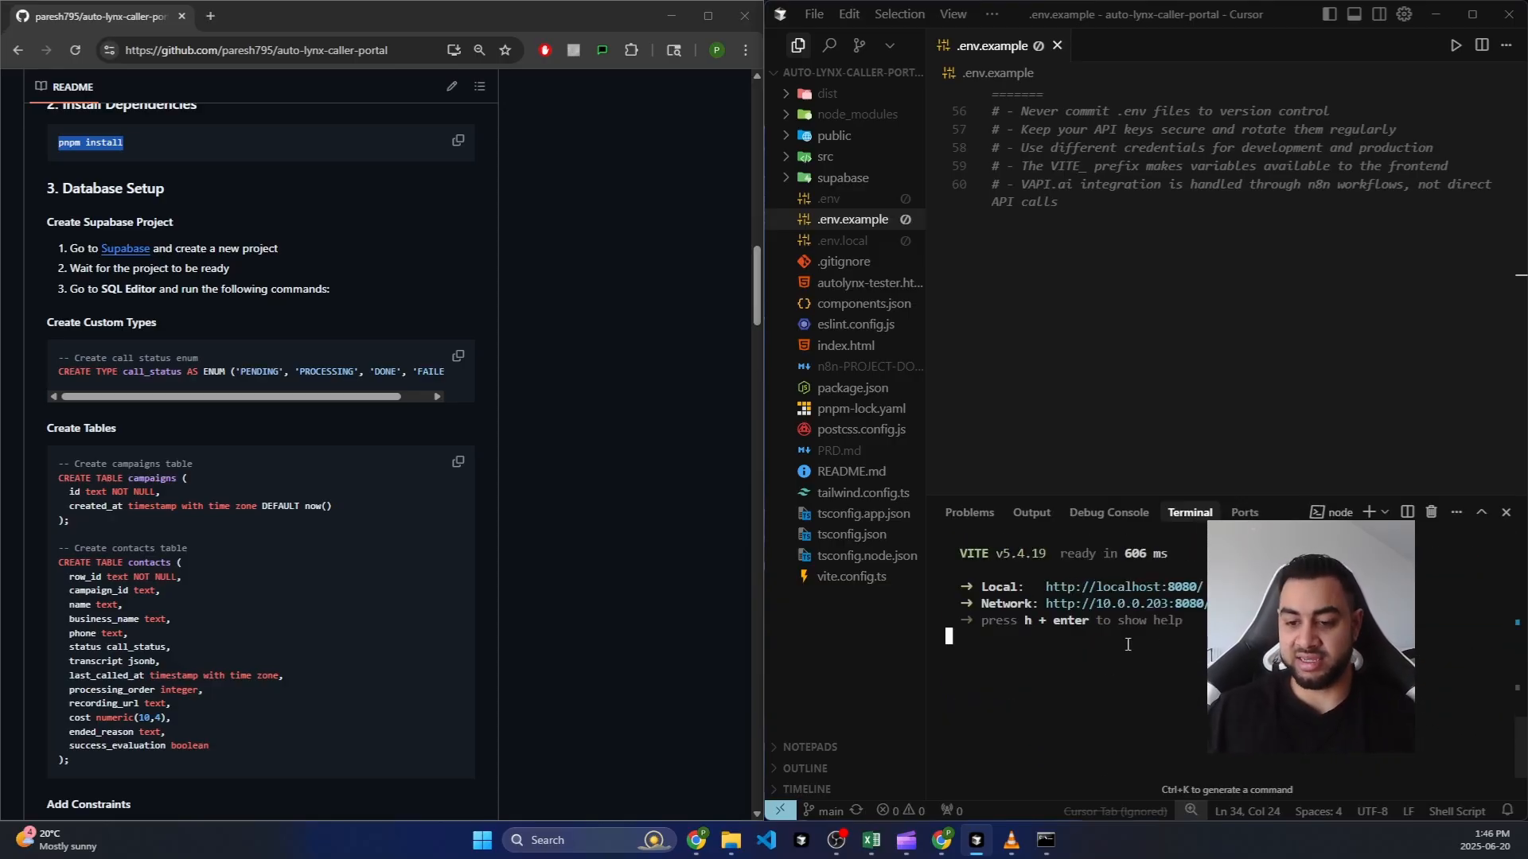
left_click(1173, 606, "ctrl")
left_click(631, 424)
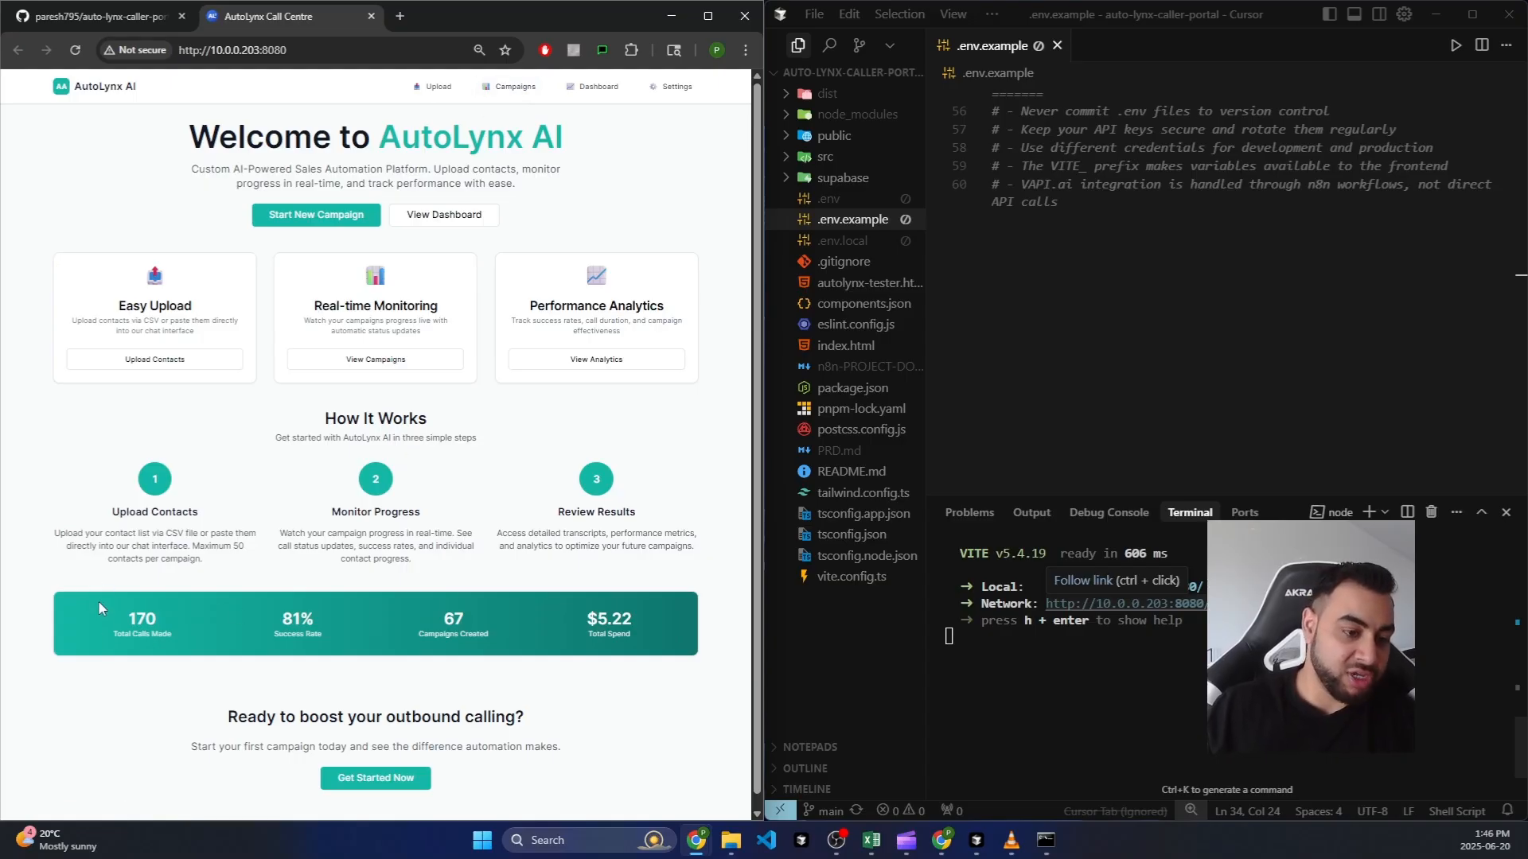
Step: Look over the dashboard call statistics, then go to Settings' Chat and CSV Upload webhook URL fields
left_click_drag(98, 600, 644, 629)
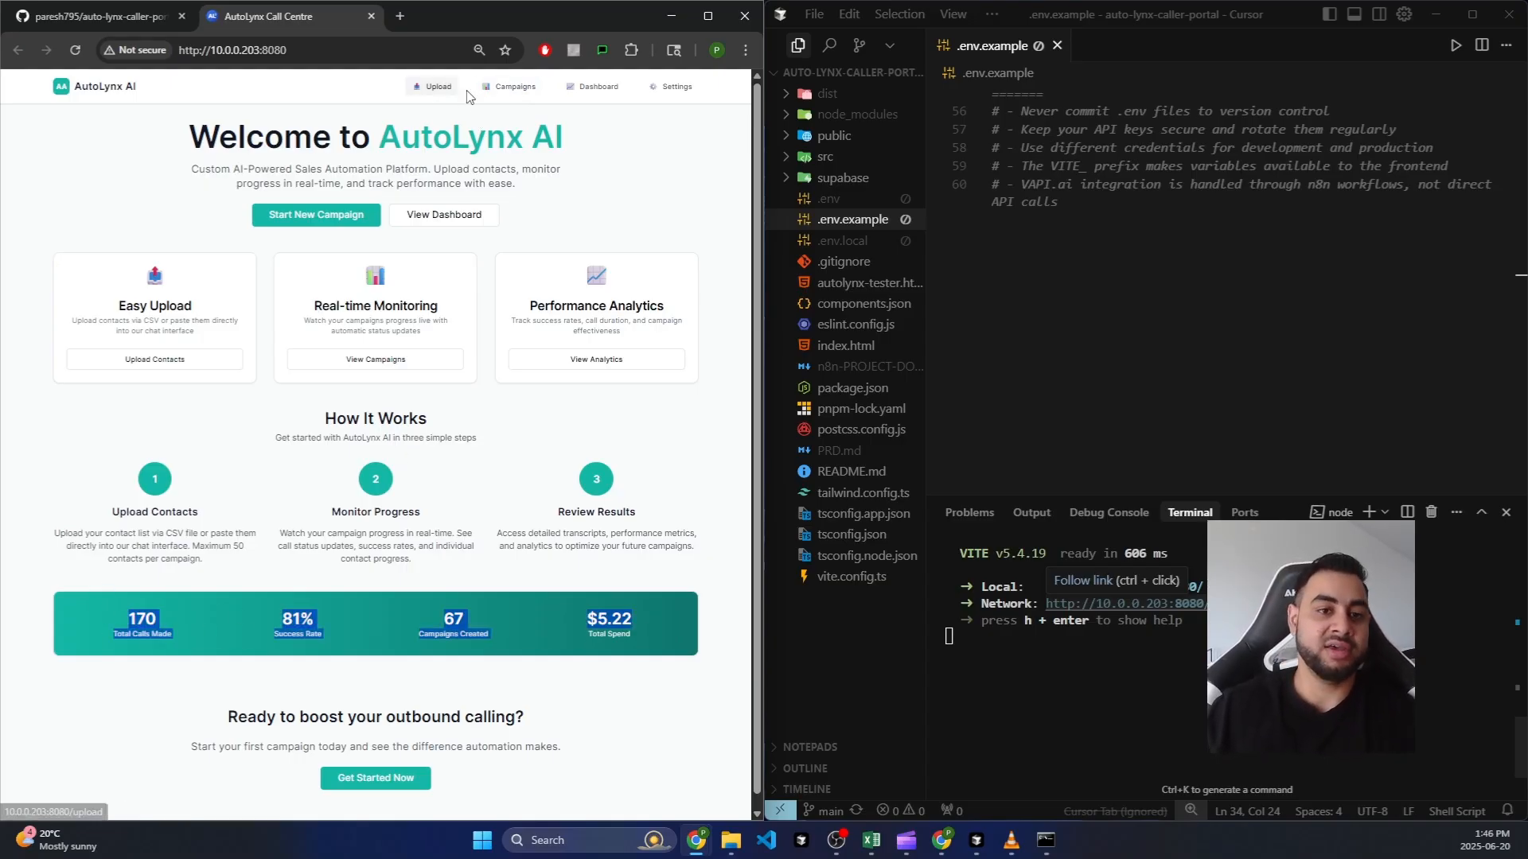
left_click(506, 110)
left_click(670, 86)
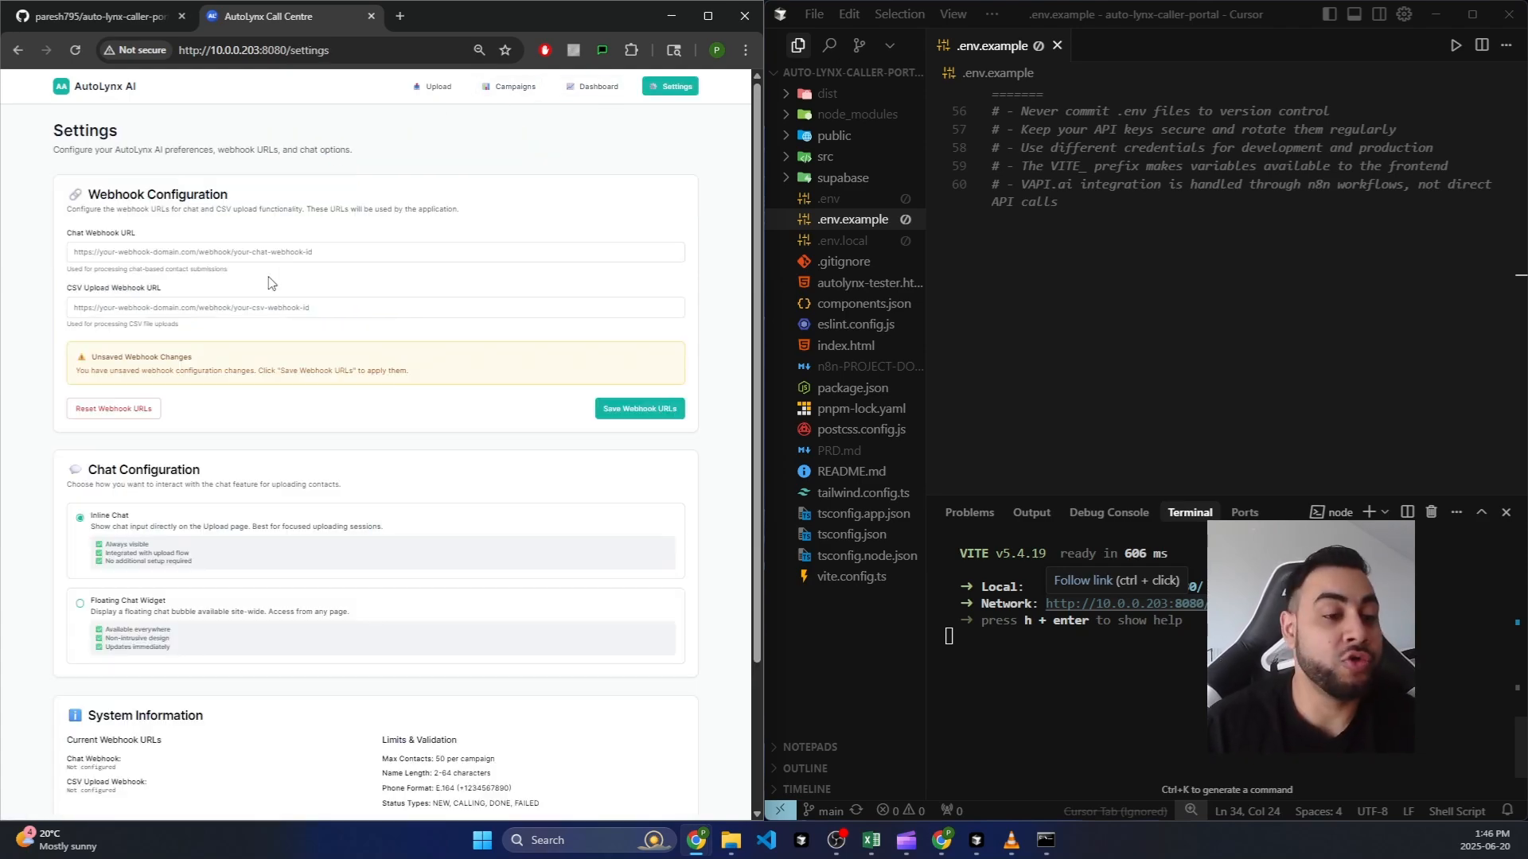
left_click(279, 253)
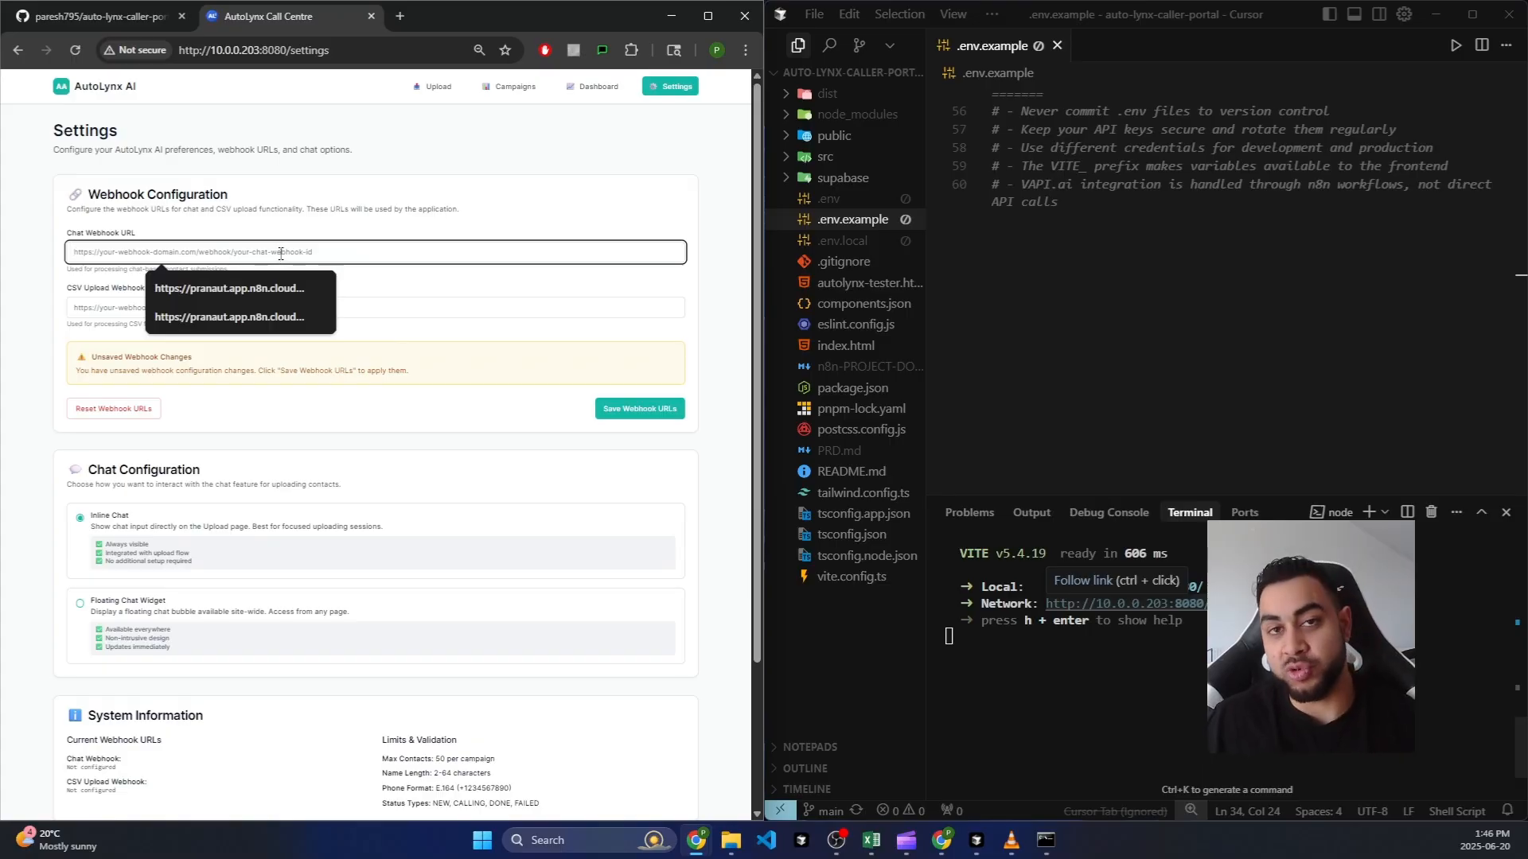
left_click(354, 307)
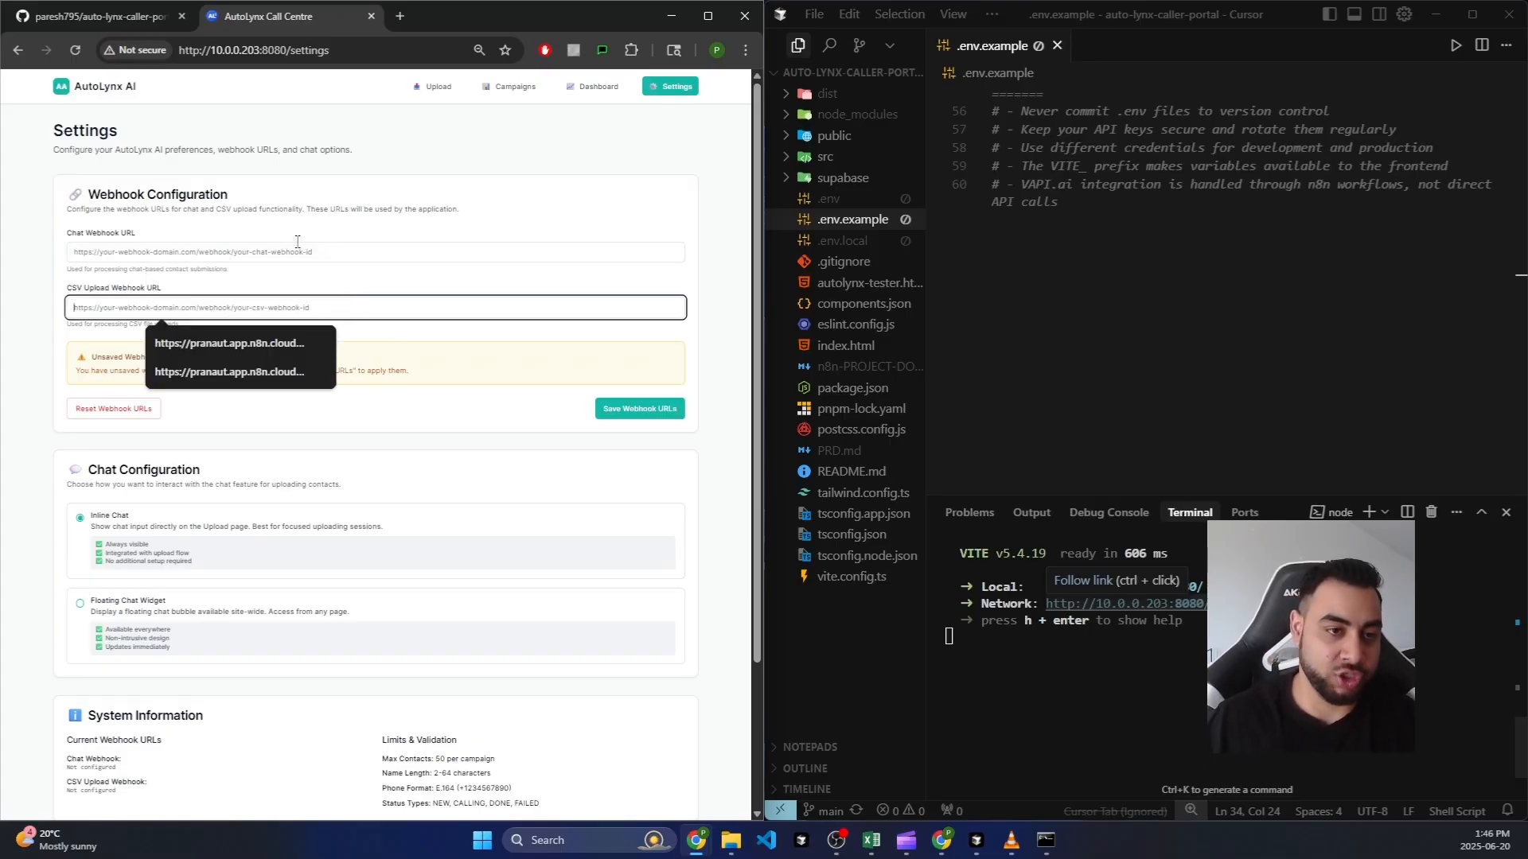
Step: Save the webhook URL settings and go to the Upload Contacts page
left_click(141, 256)
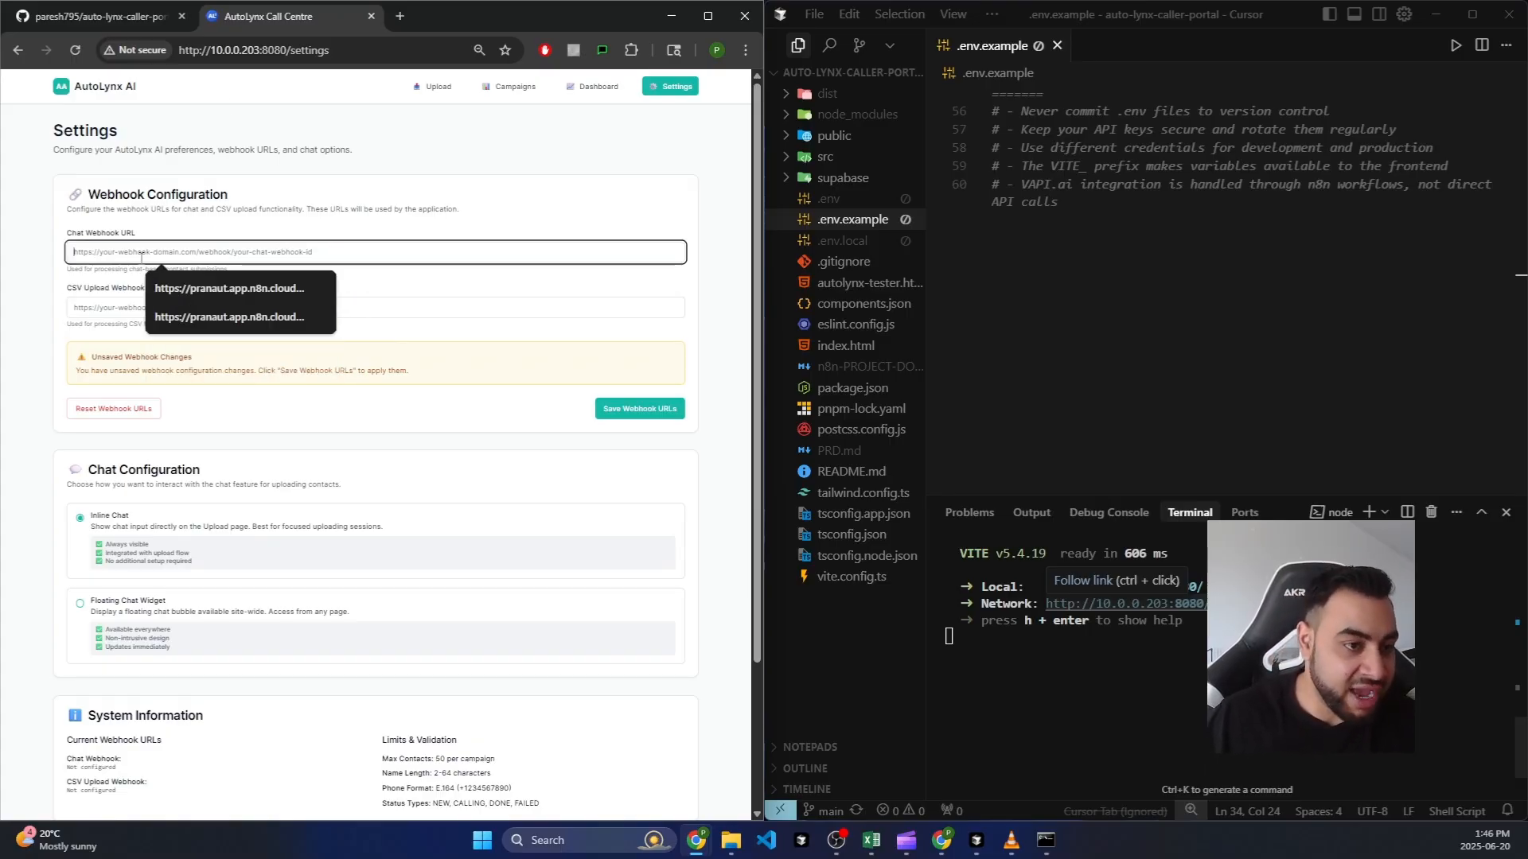
left_click(99, 307)
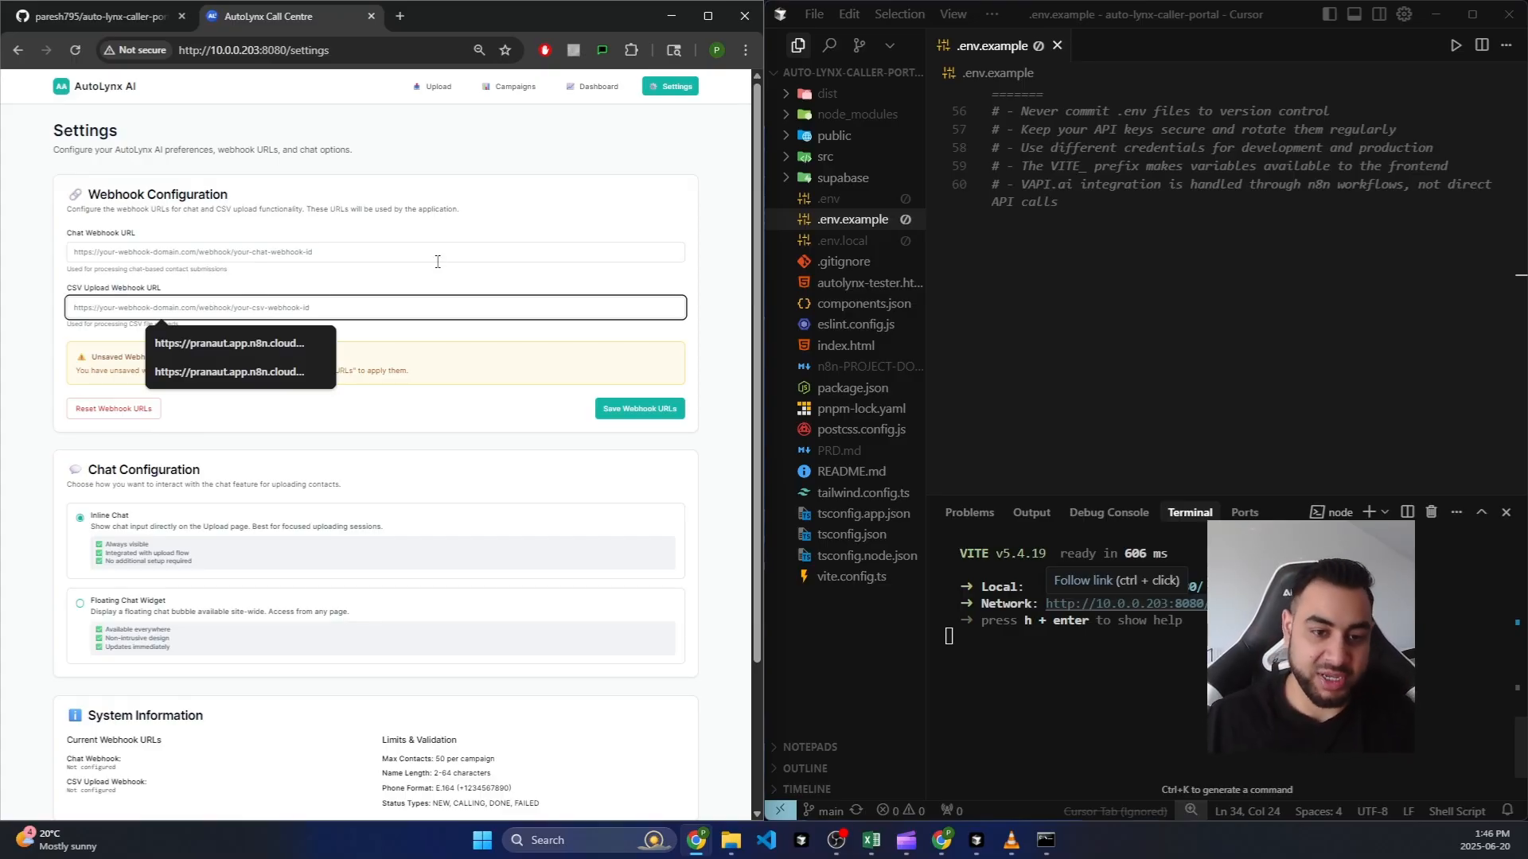
left_click(640, 409)
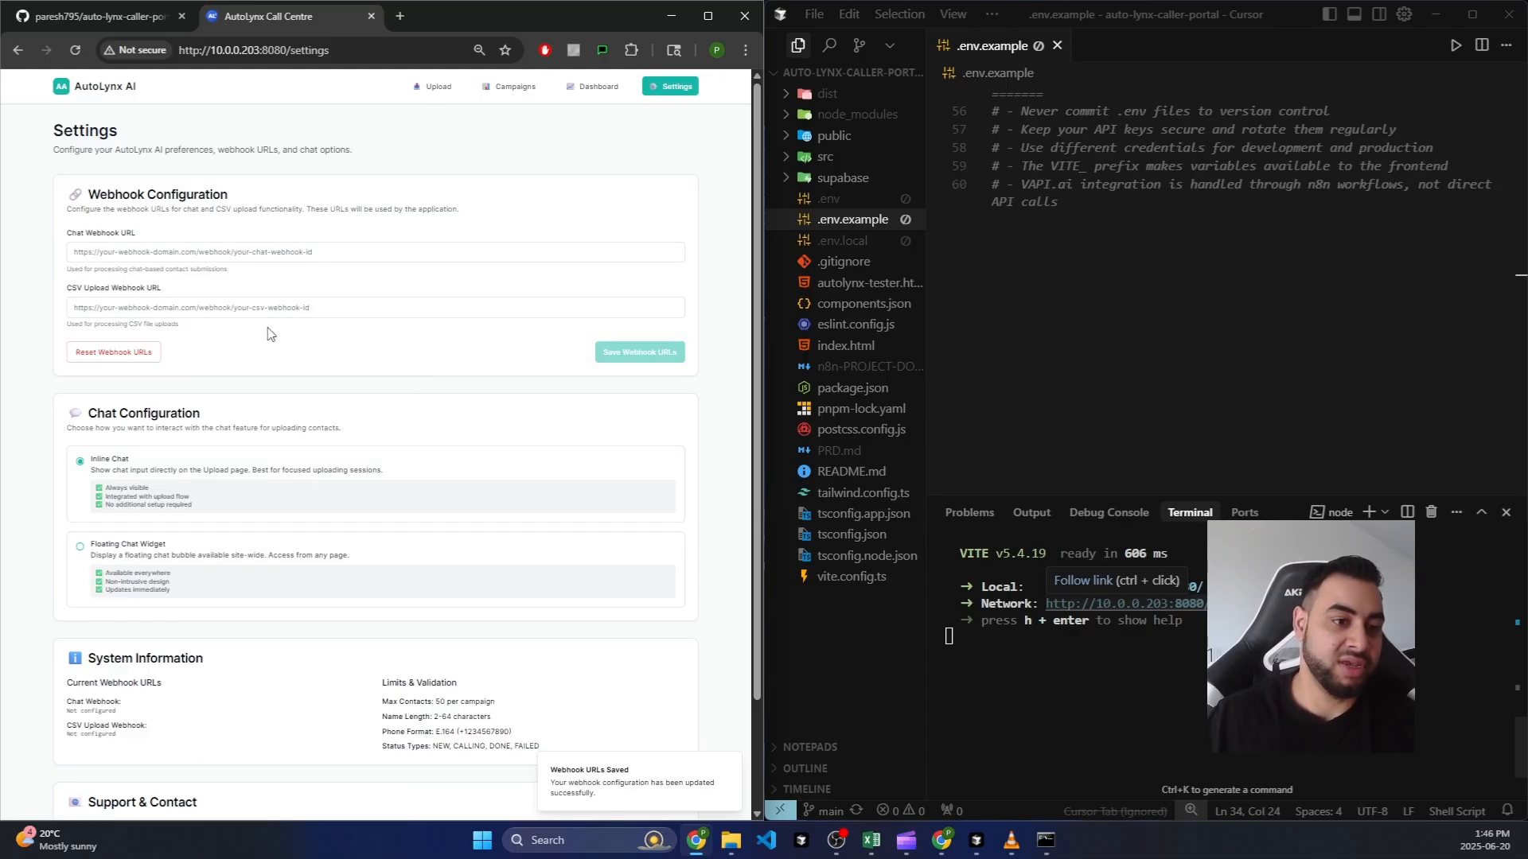
left_click(445, 84)
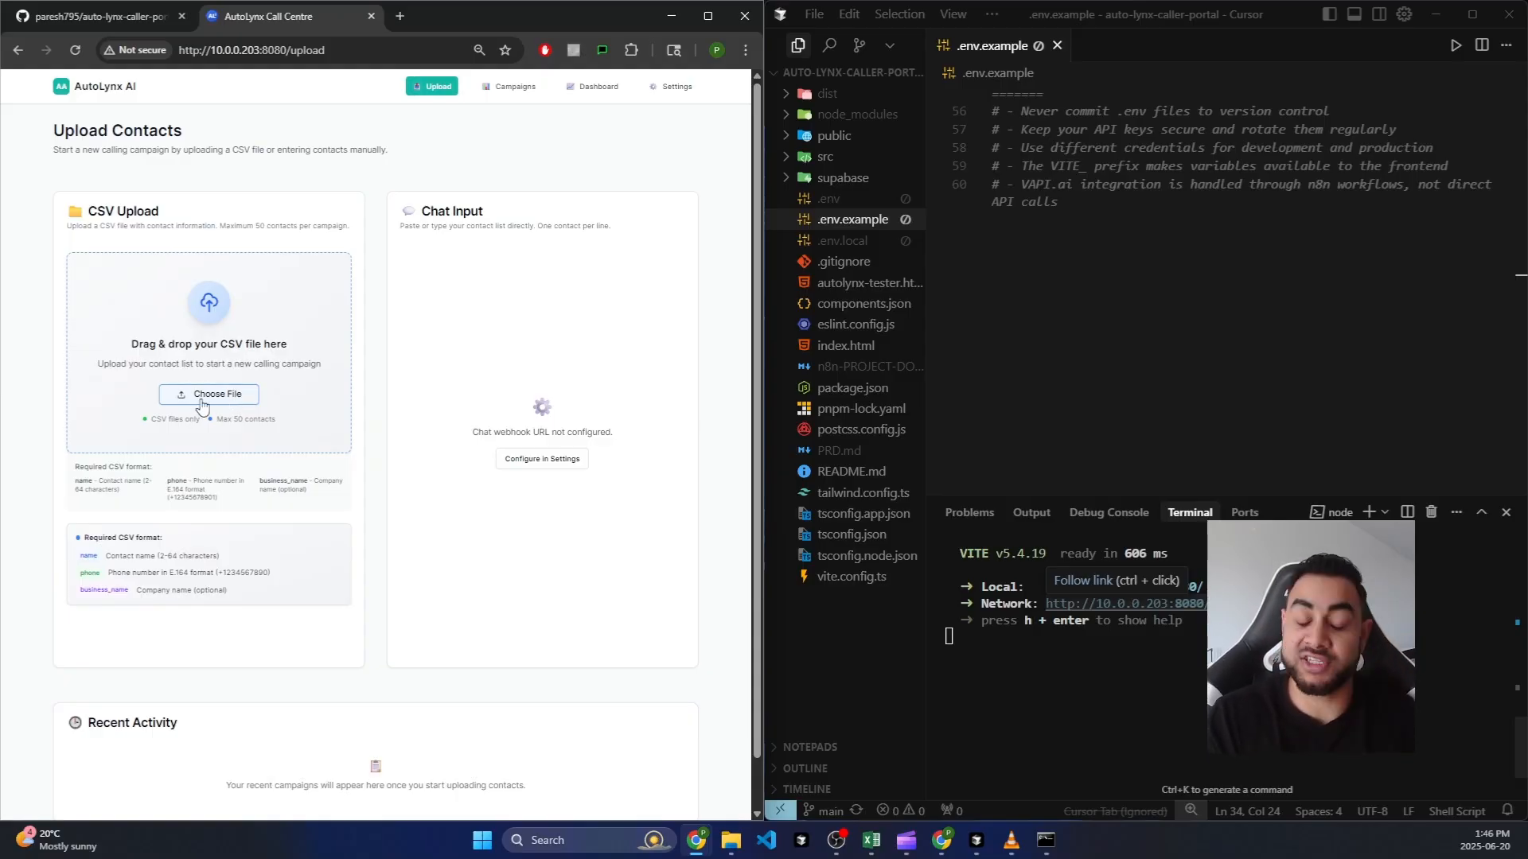
Step: Use the Configure in Settings button under Chat Input to return to the Settings page
left_click(518, 463)
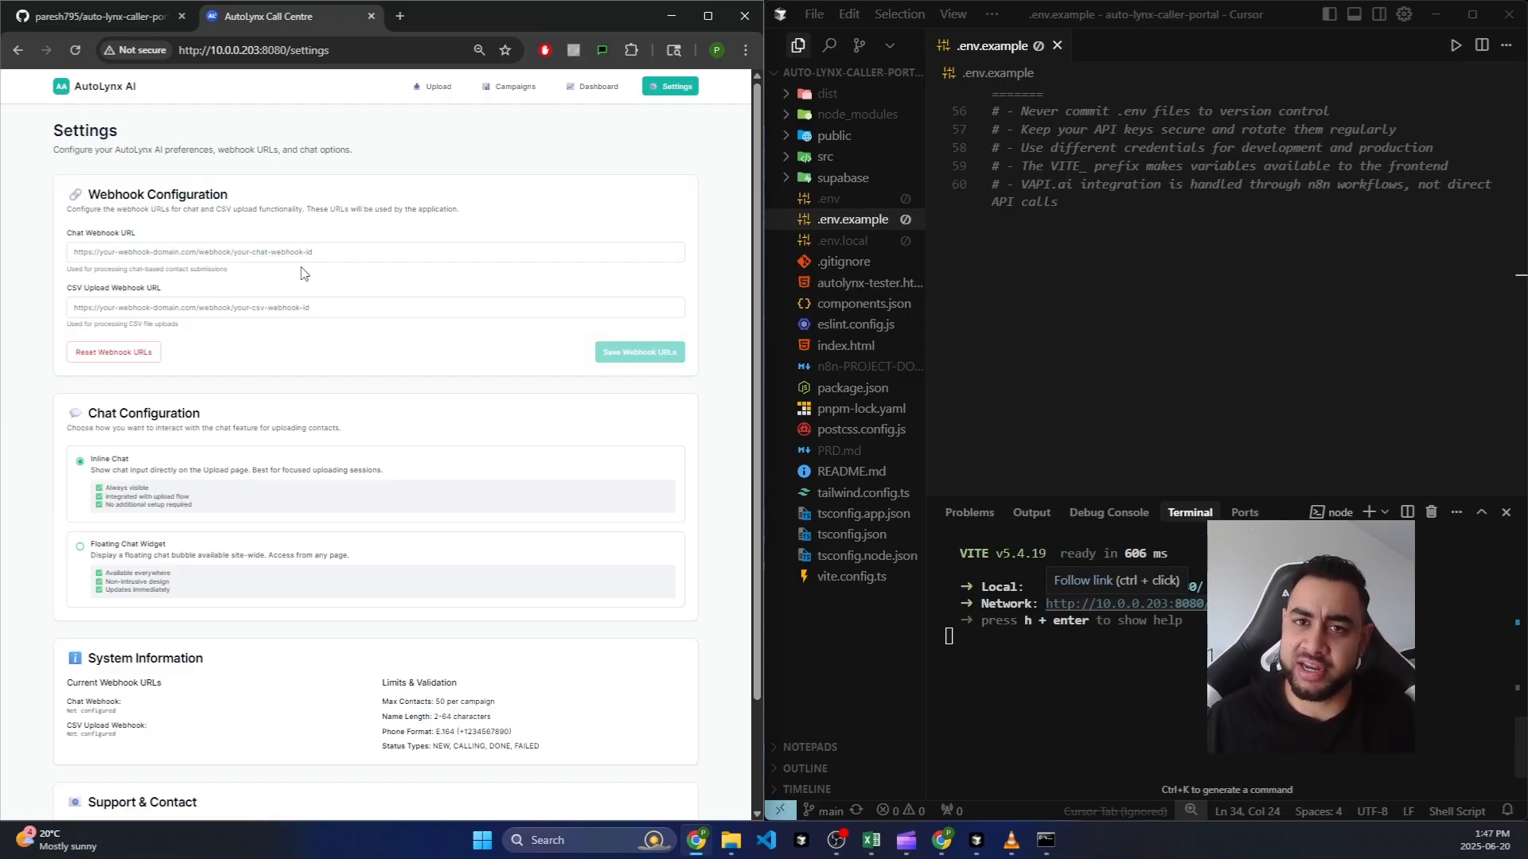
Step: In a new tab, go to Vercel and open the auto-lynx-caller-portal project
left_click(403, 19)
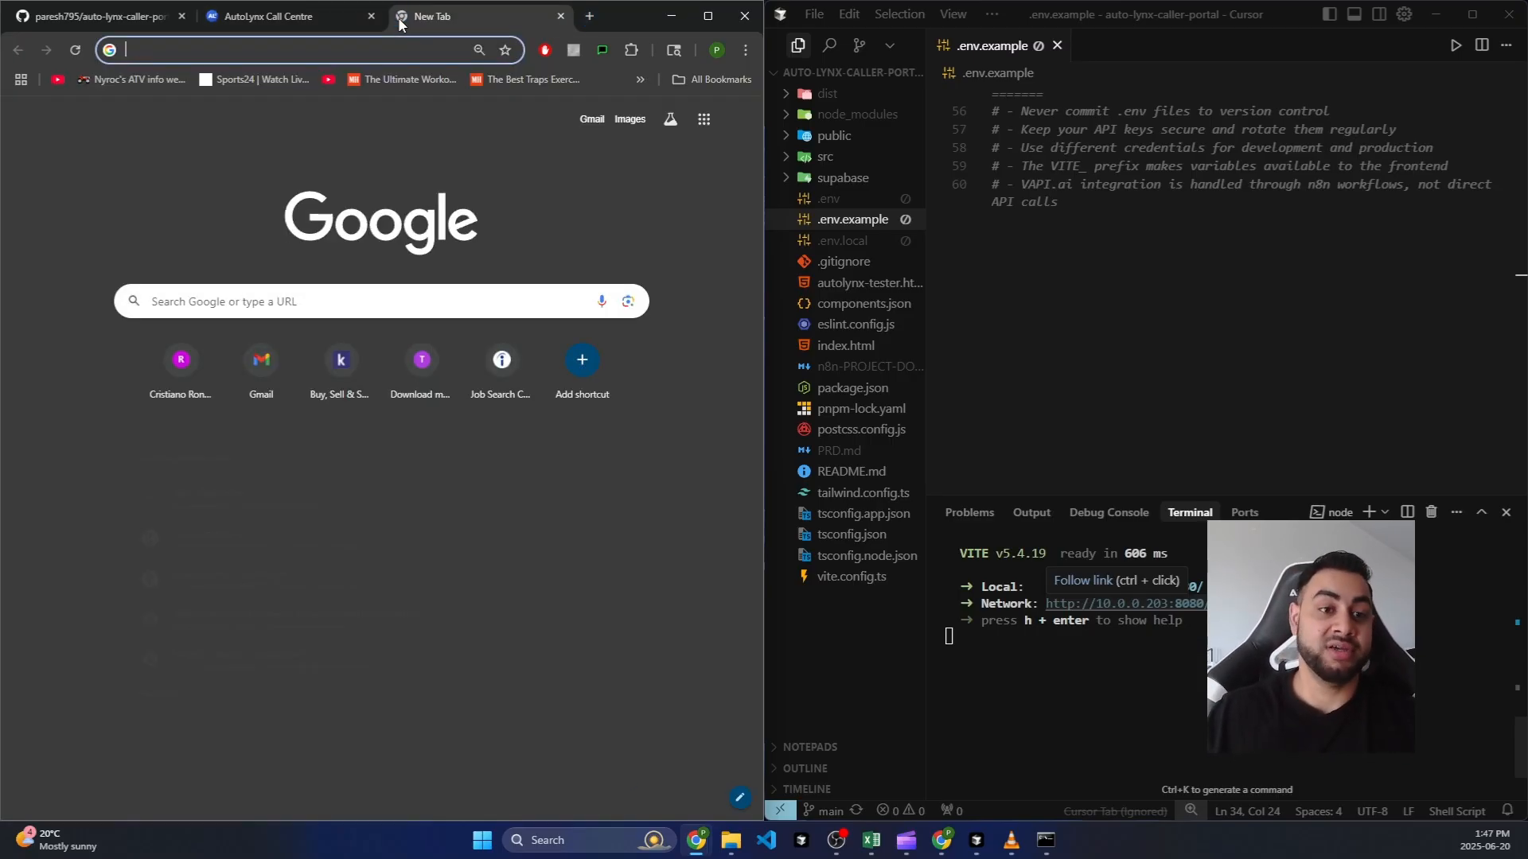
type("vercel")
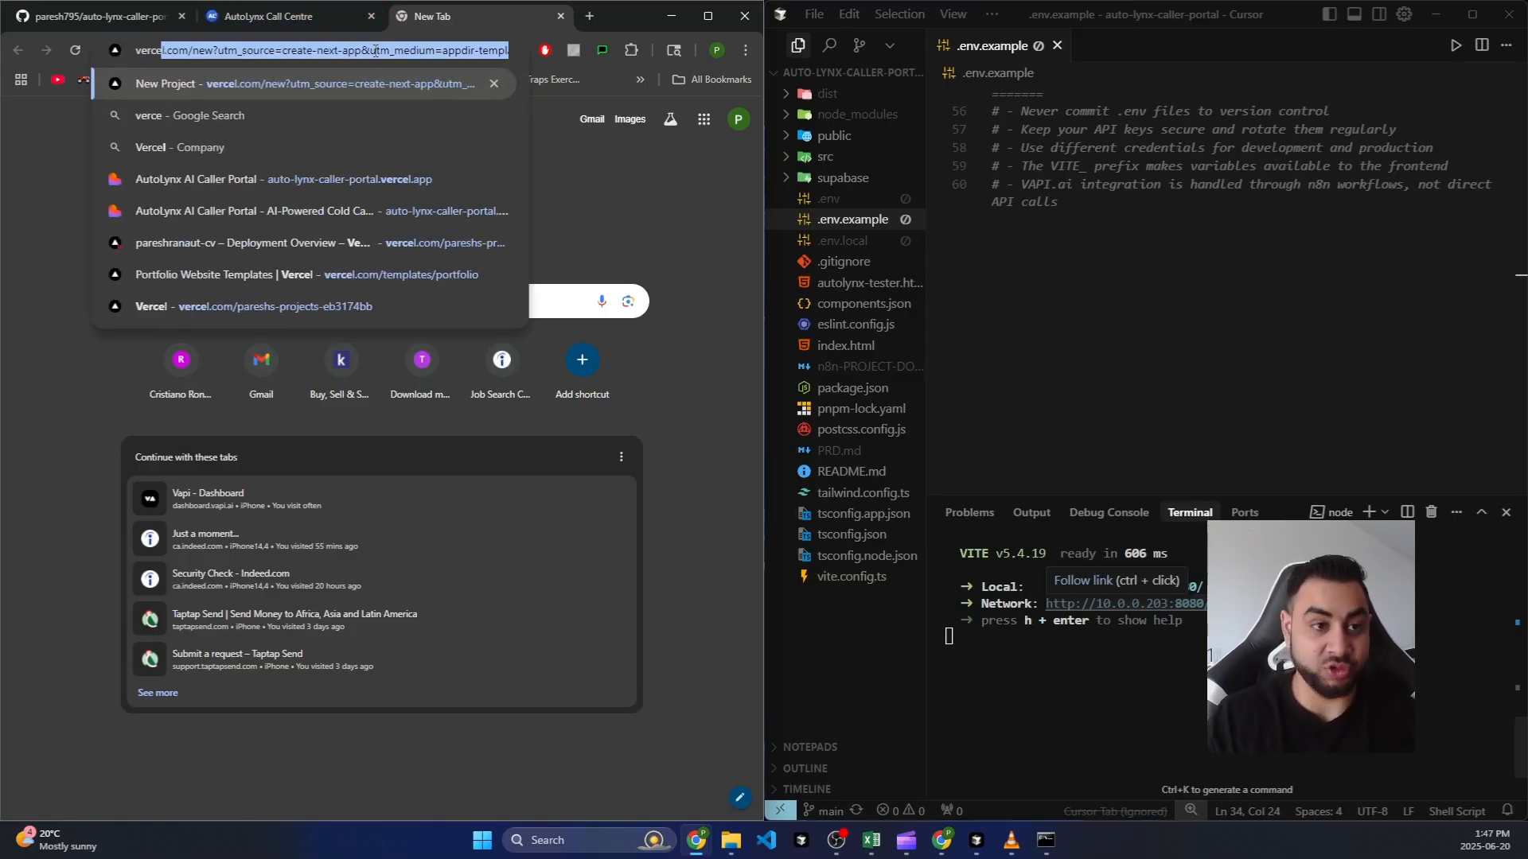
key("Return")
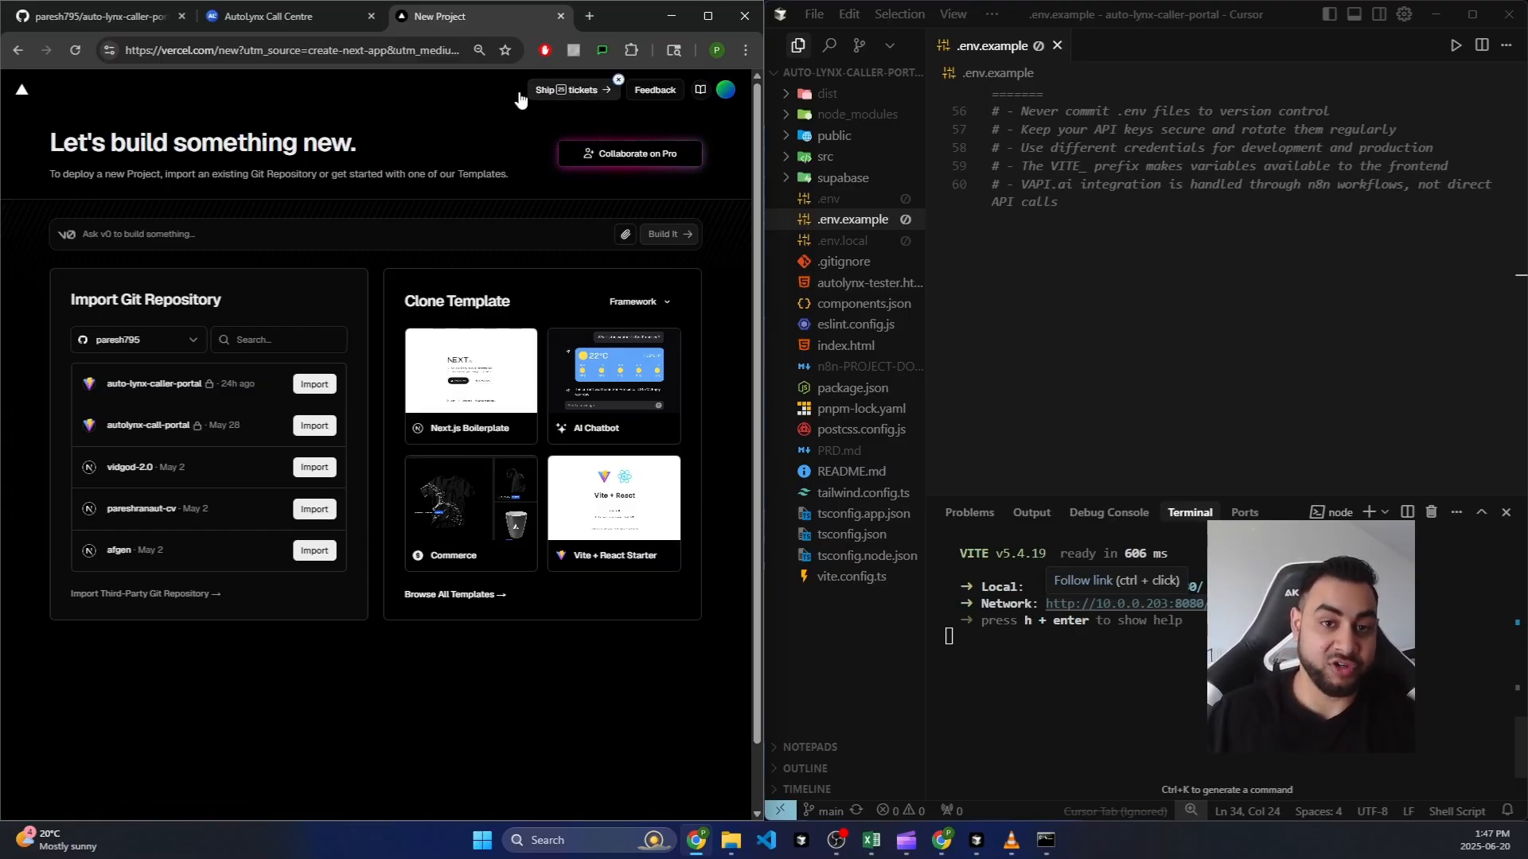
left_click(22, 93)
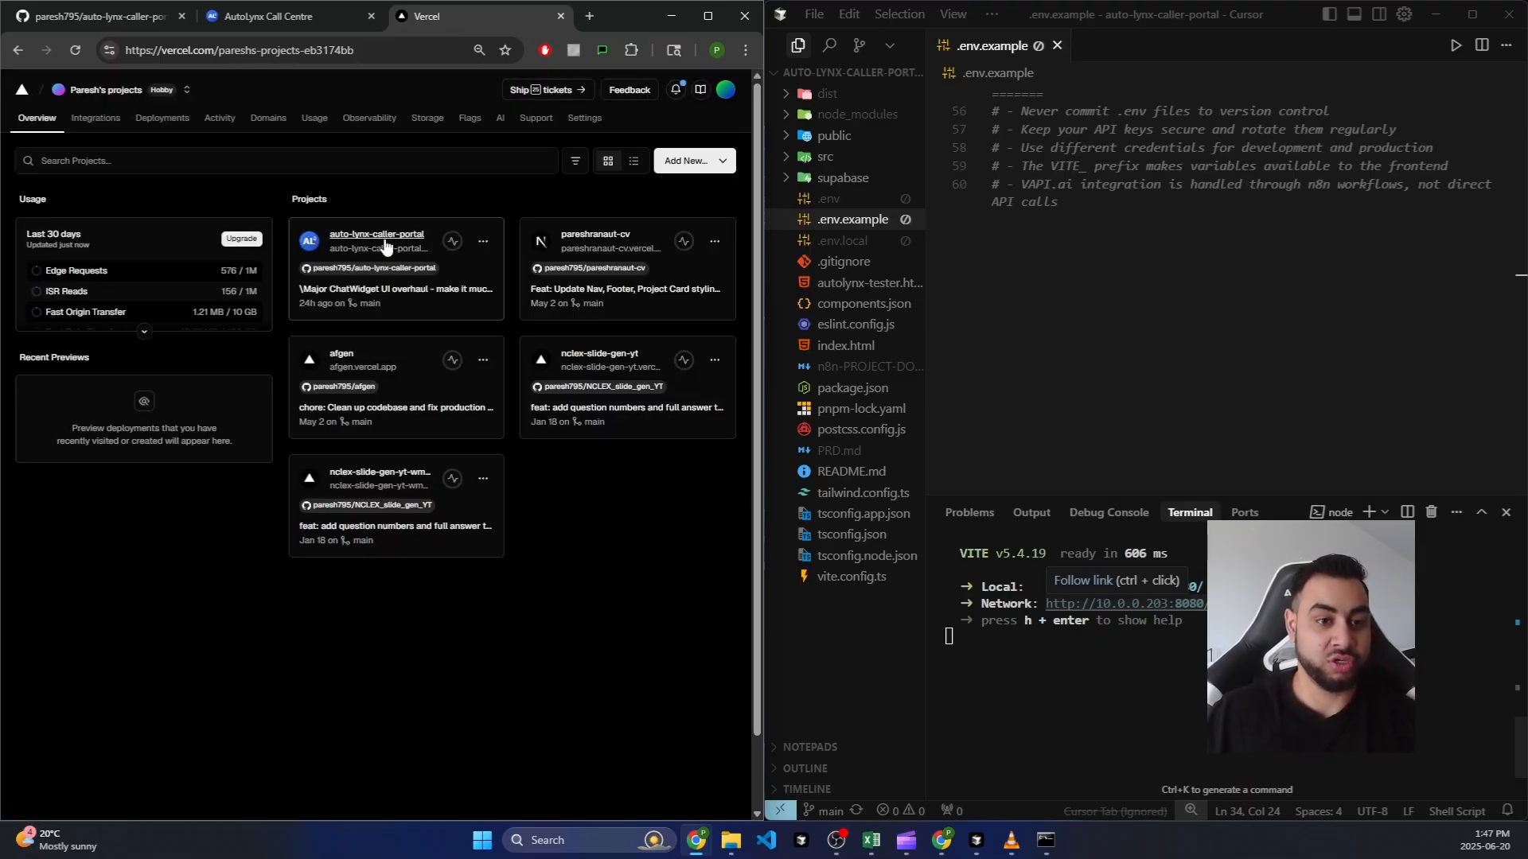
left_click(388, 246)
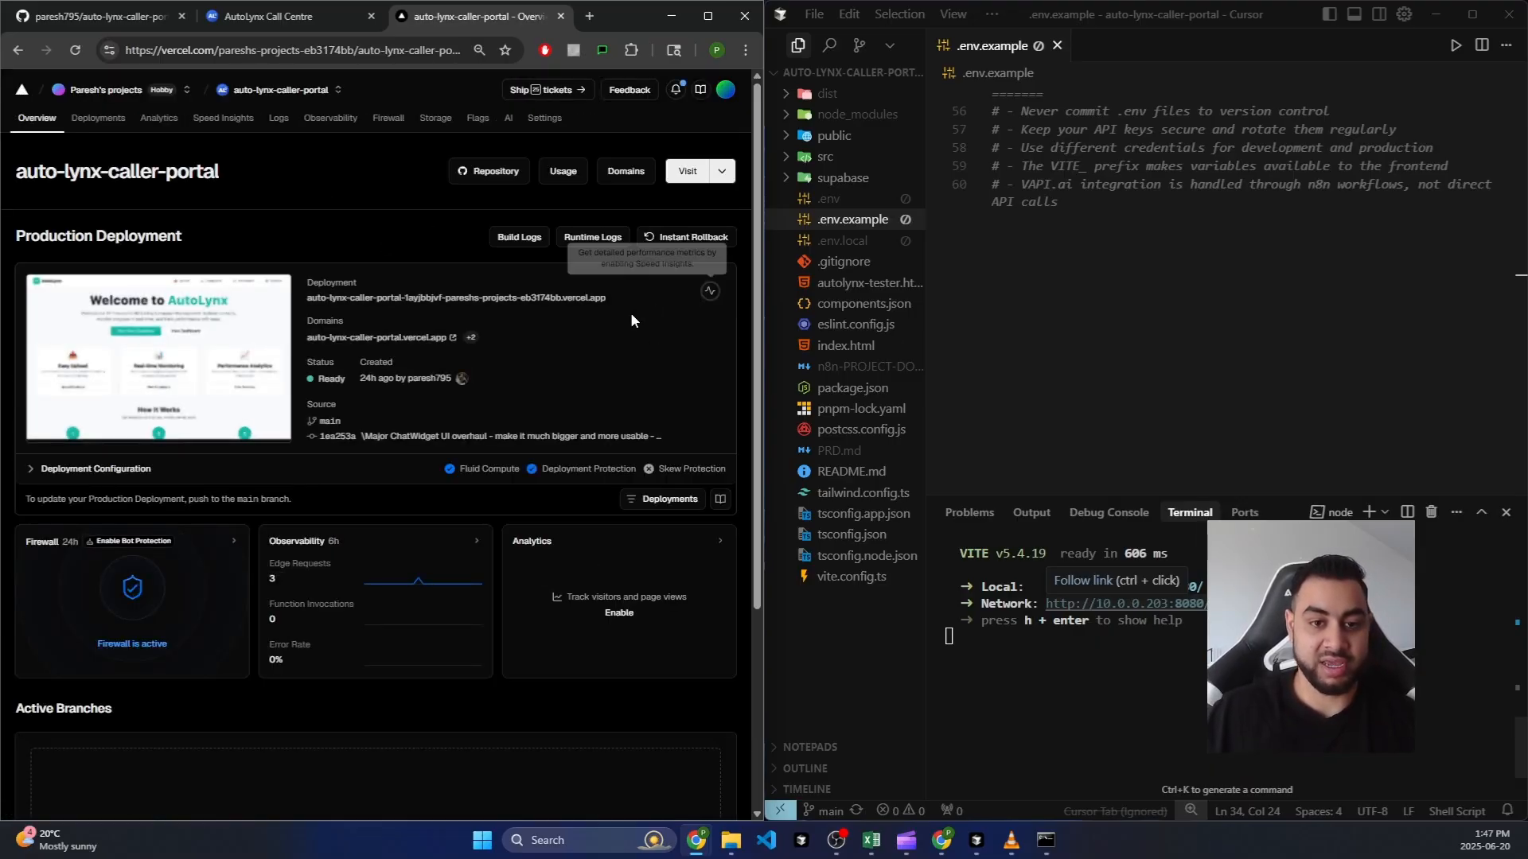
Step: Open the production deployment's details and launch the auto-lynx-caller-portal.vercel.app domain
key("ctrl+plus")
key("ctrl+plus")
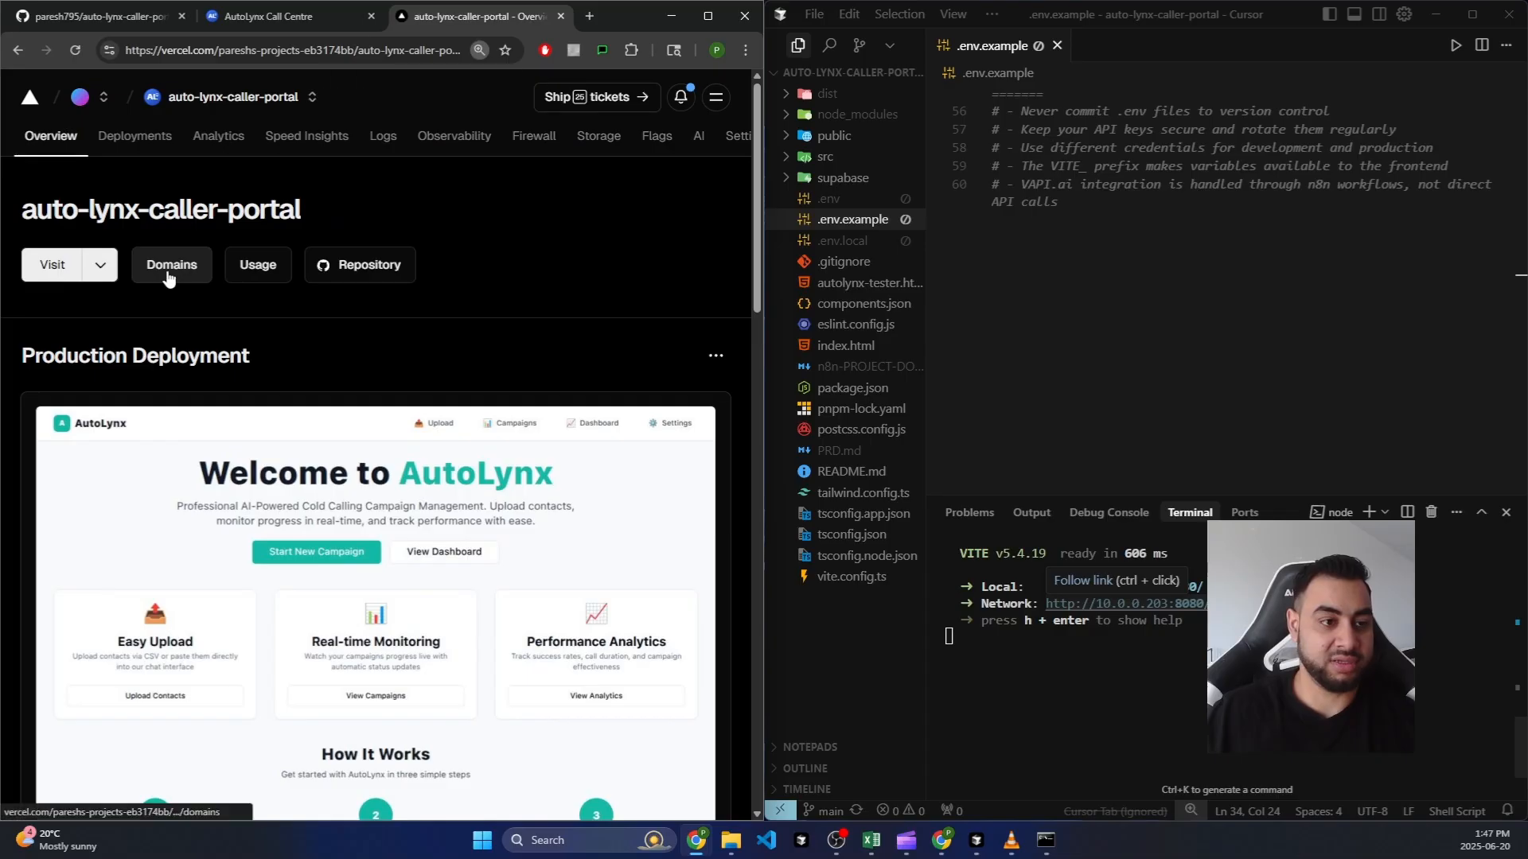
scroll(211, 519, "down", 4)
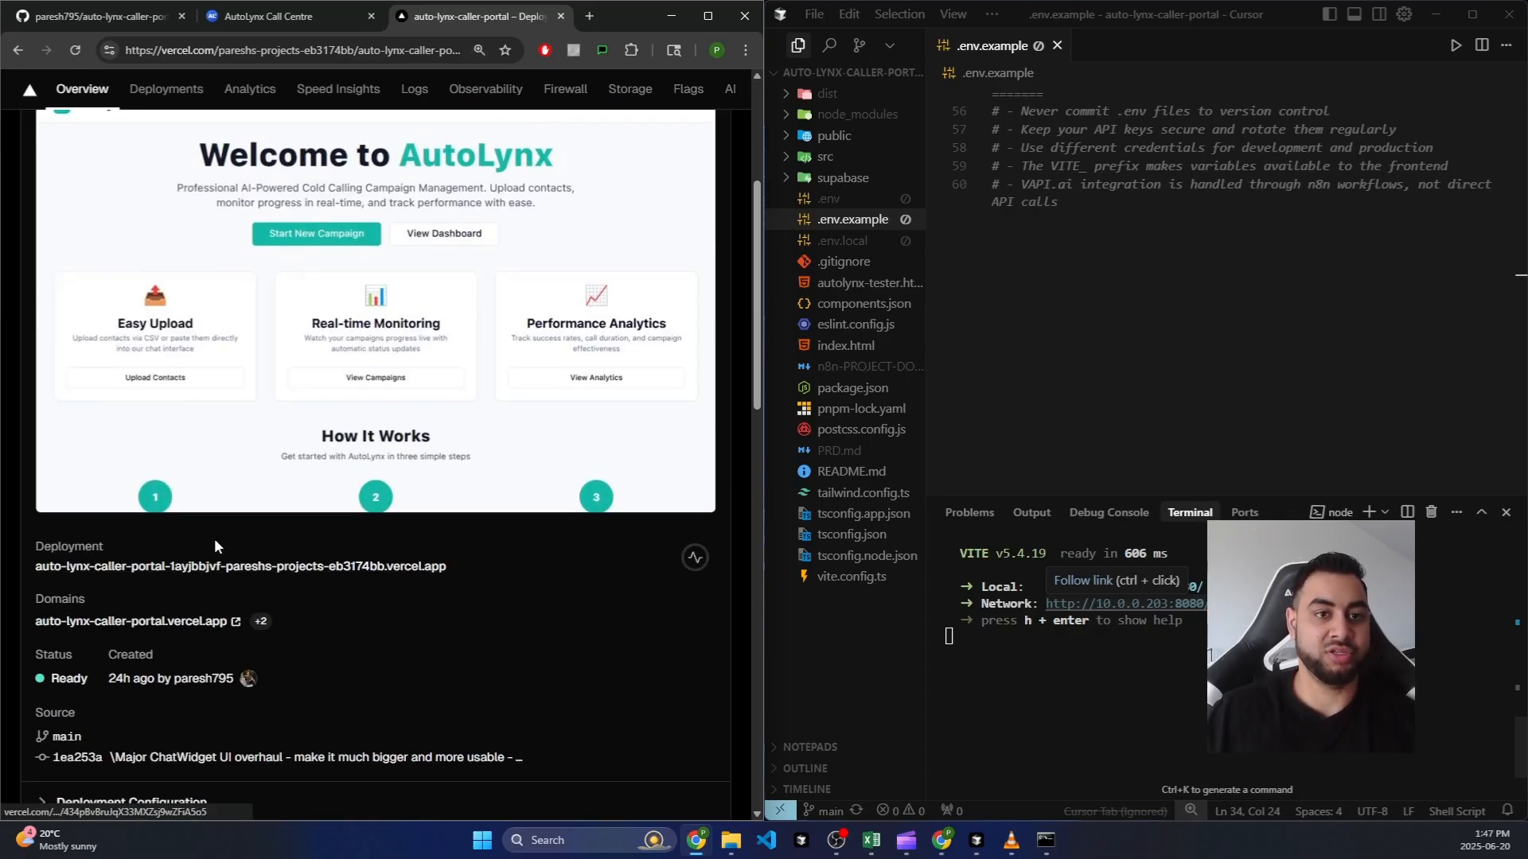
left_click(202, 567)
left_click(468, 348)
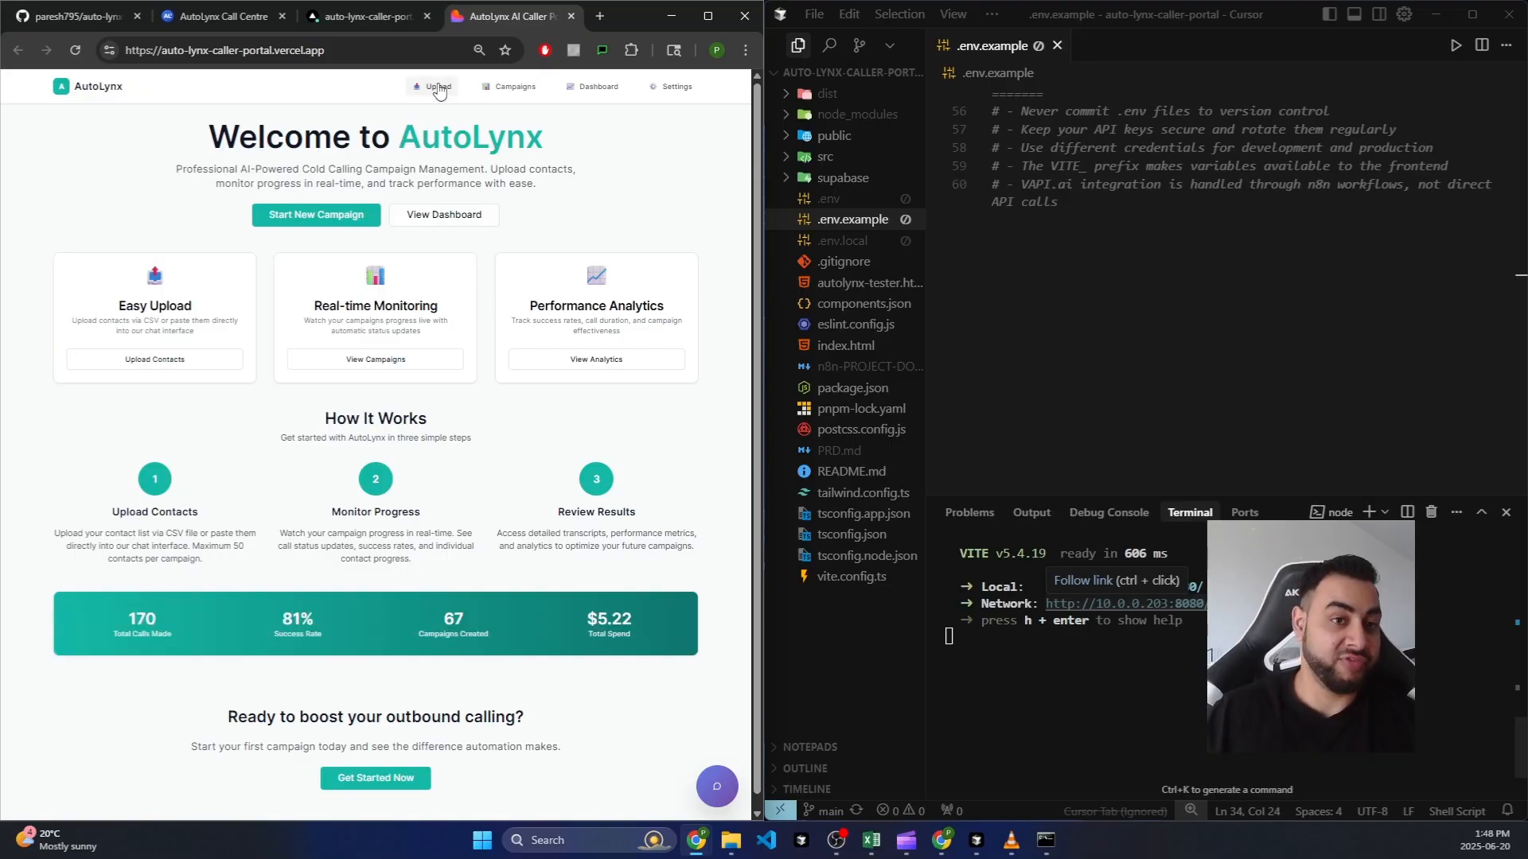
Step: Visit the live portal's Campaigns, Dashboard, Settings and Upload pages, then return to the Vercel deployment tab
left_click(512, 86)
left_click(581, 89)
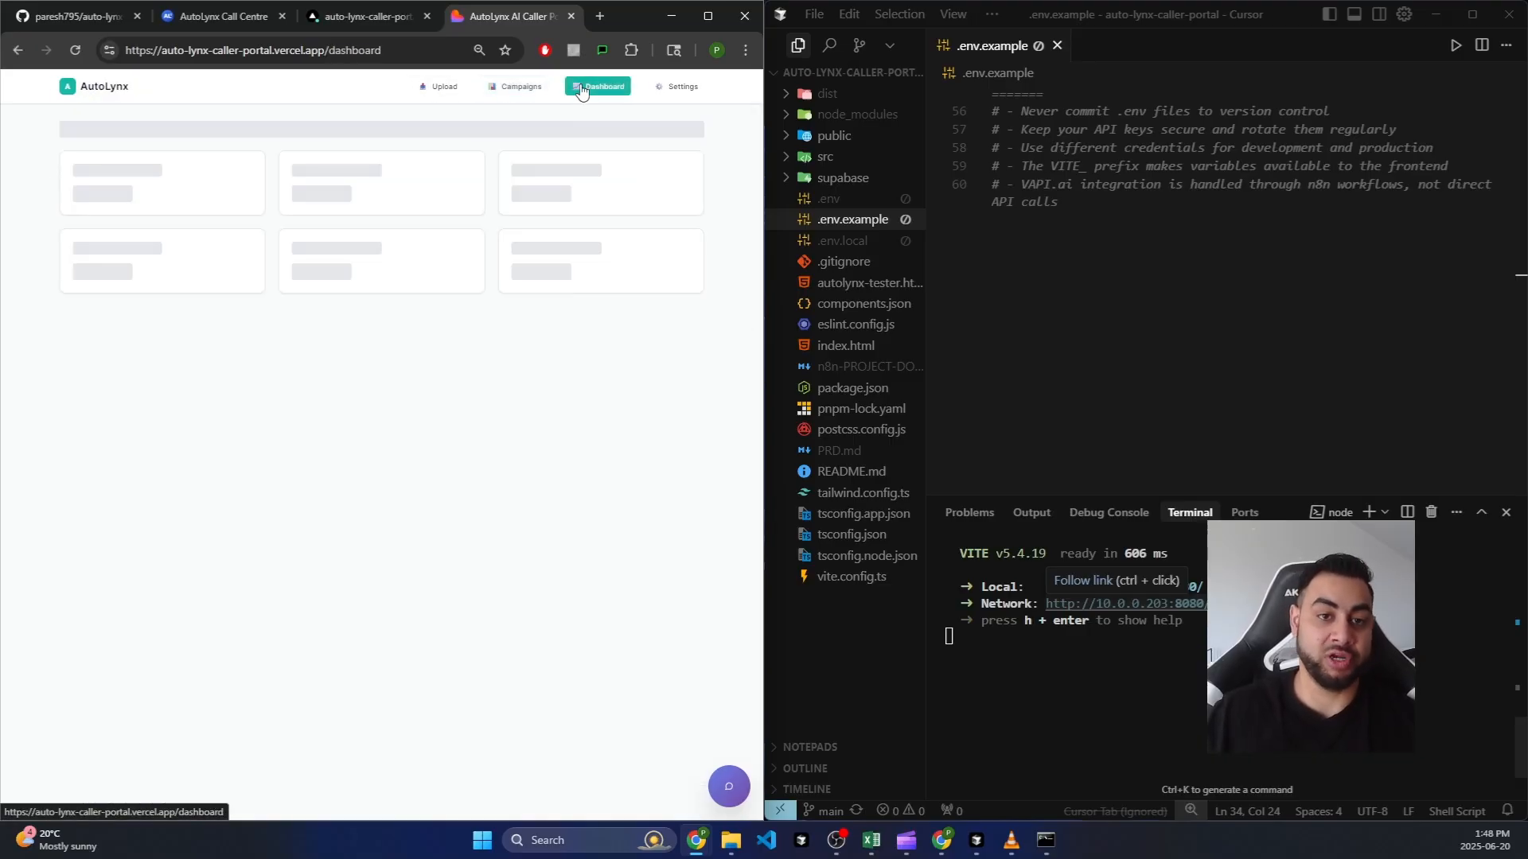
left_click(681, 86)
left_click(515, 87)
left_click(445, 86)
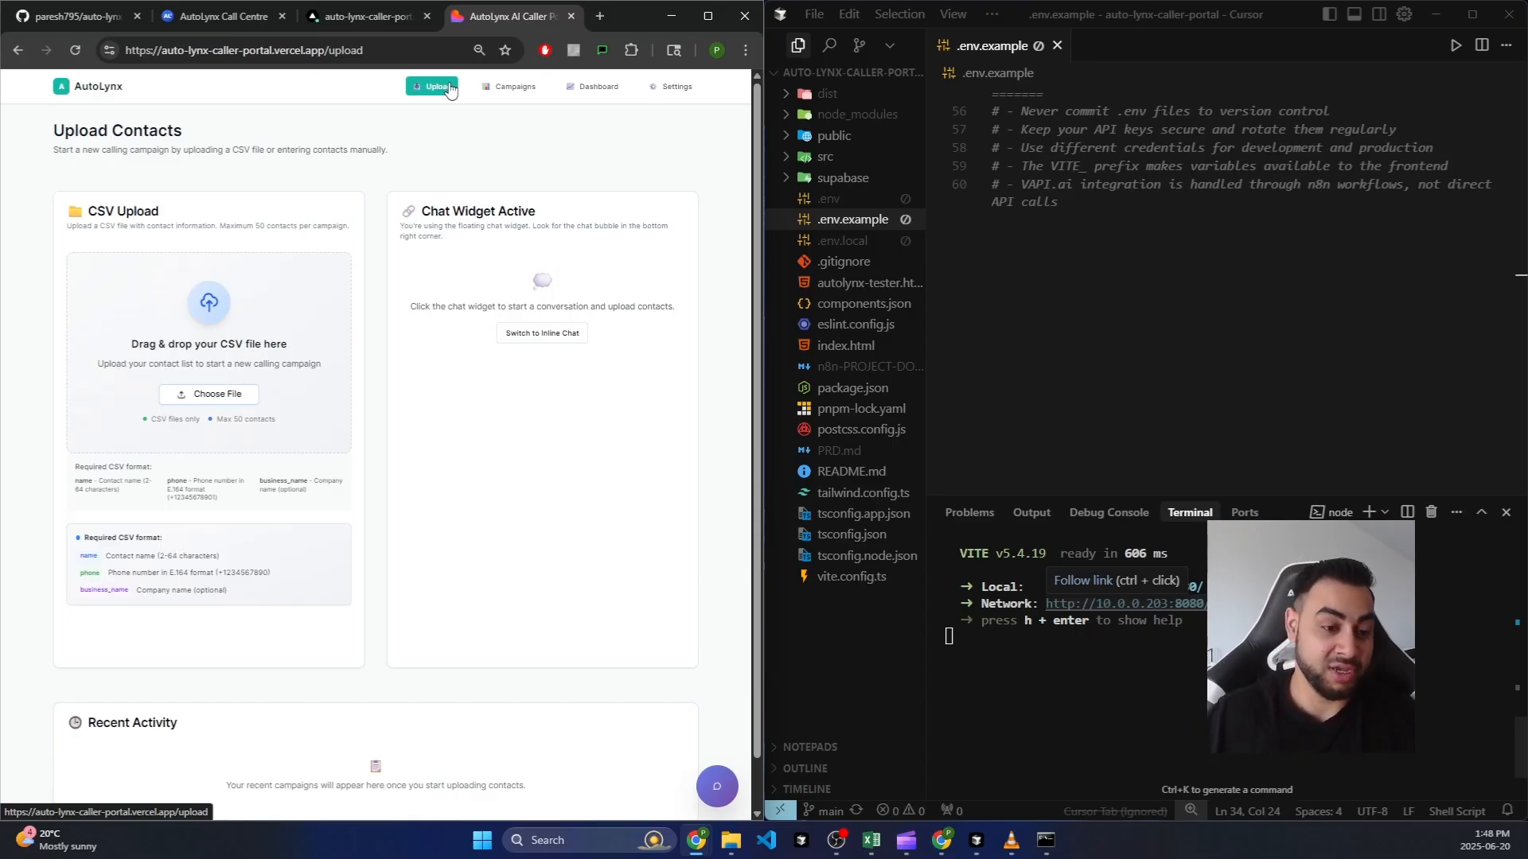
left_click(427, 22)
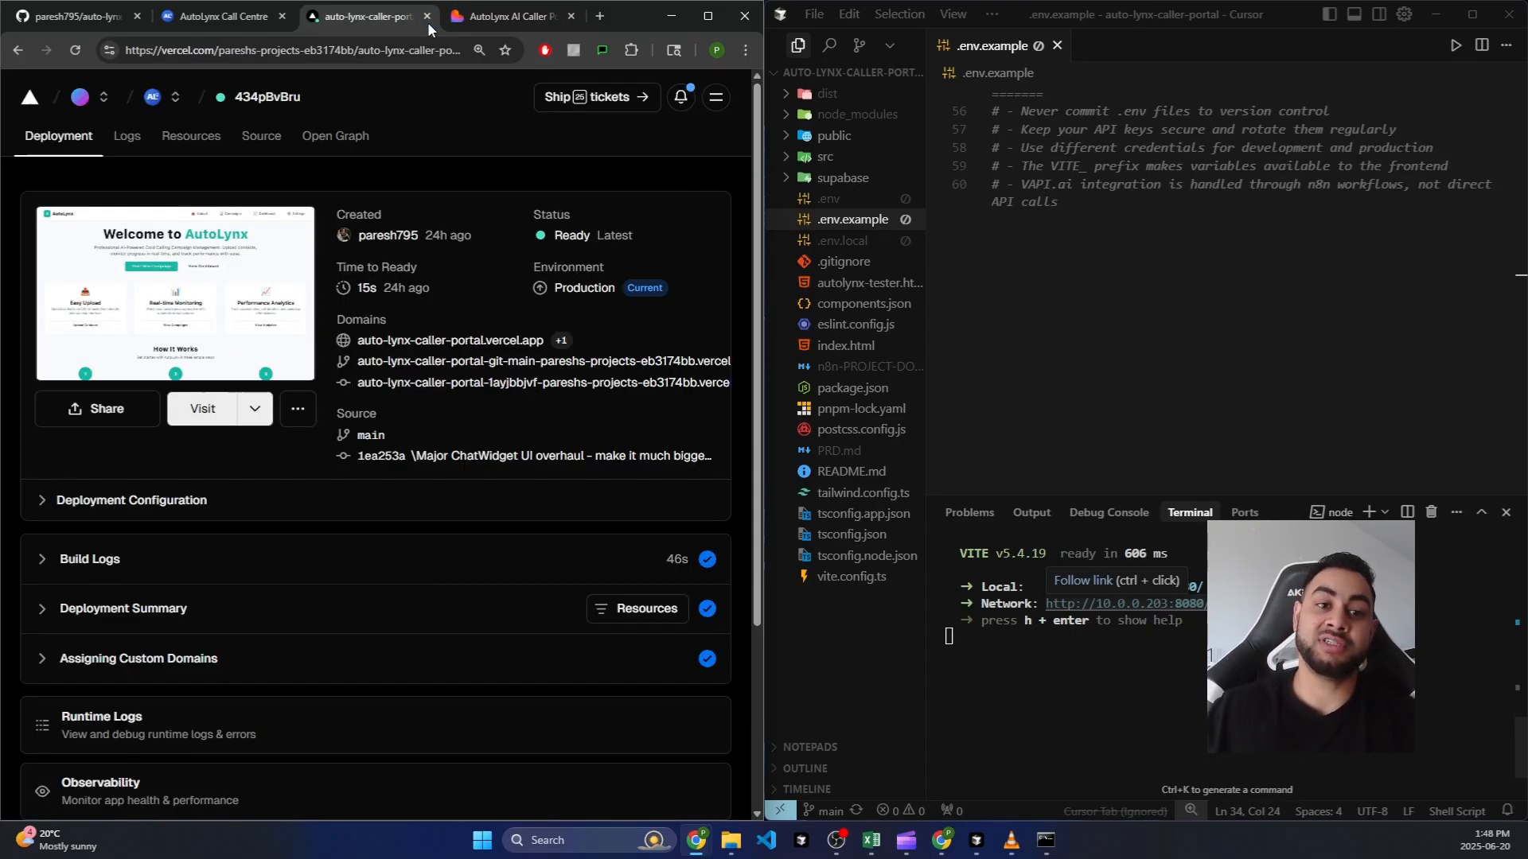
Step: Switch to the deployed AutoLynx AI Caller Portal's Upload page tab
left_click(487, 24)
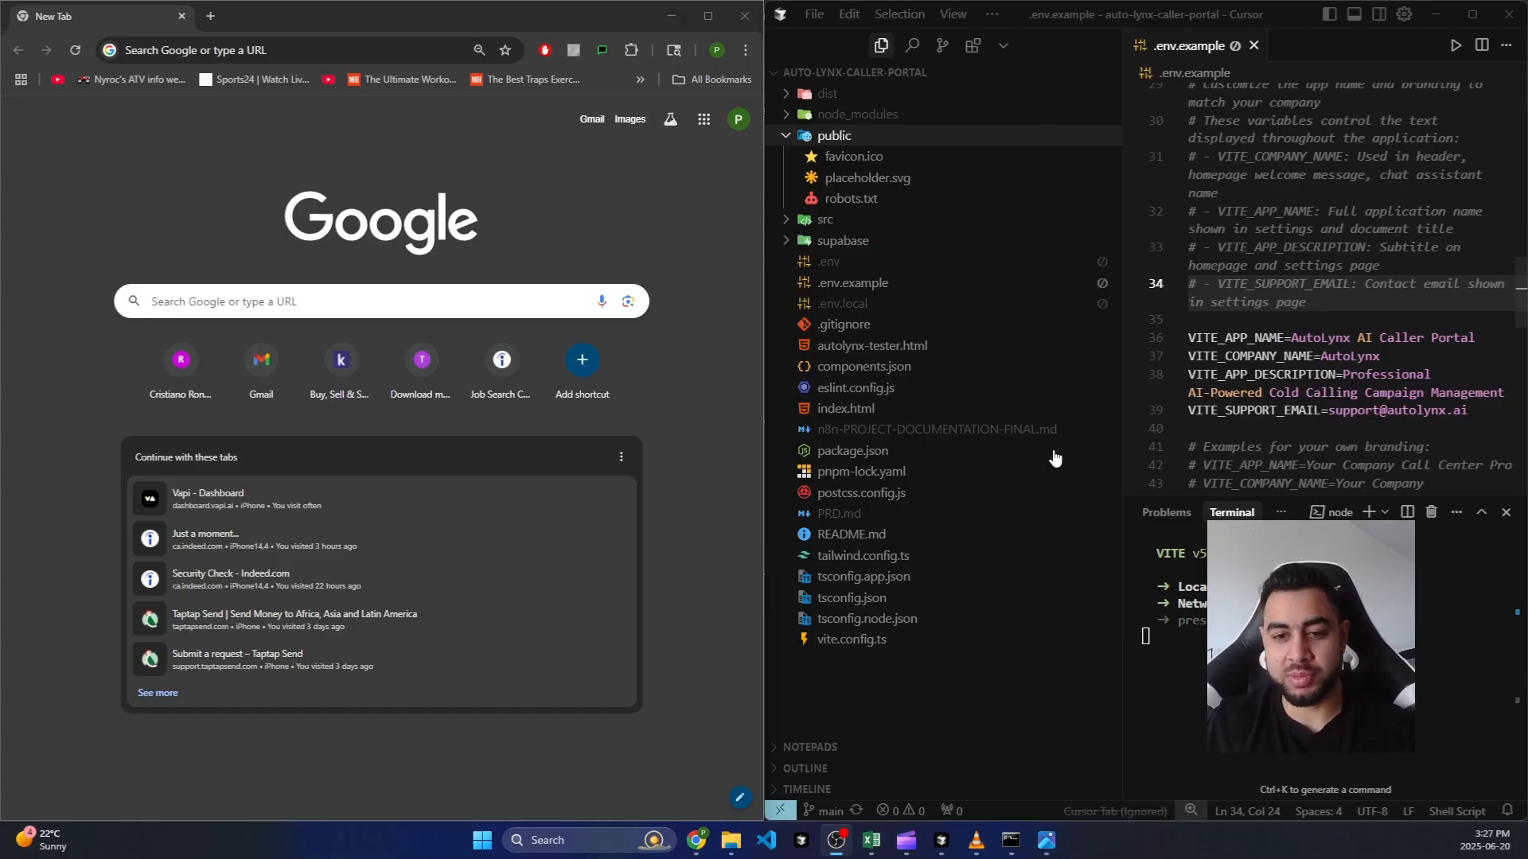
Step: Load autolynx-tester.html into Chrome and focus its webhook URL field
double_click(883, 350)
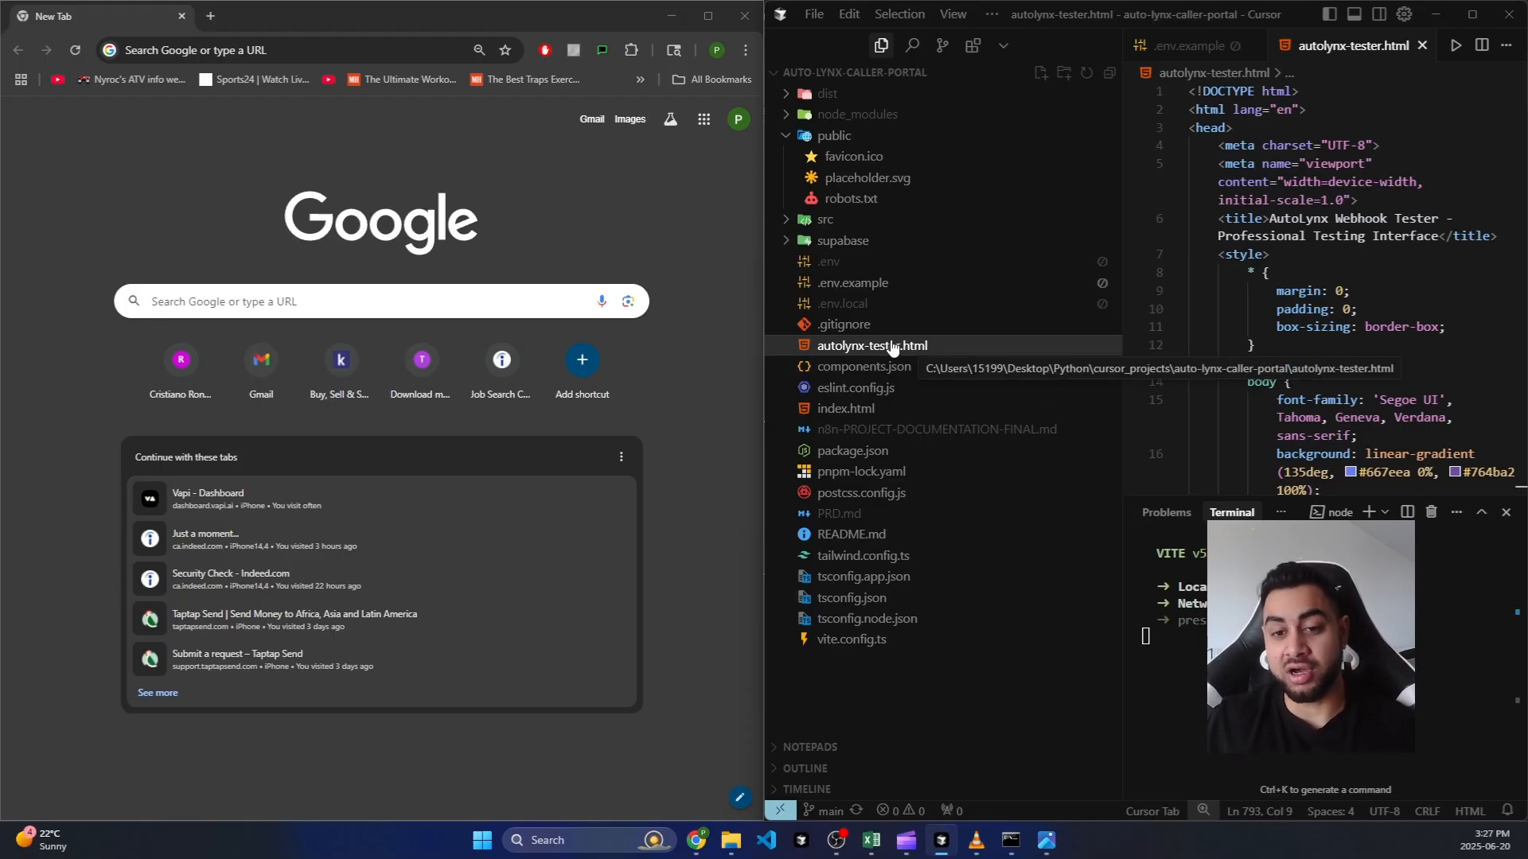
left_click_drag(875, 351, 181, 44)
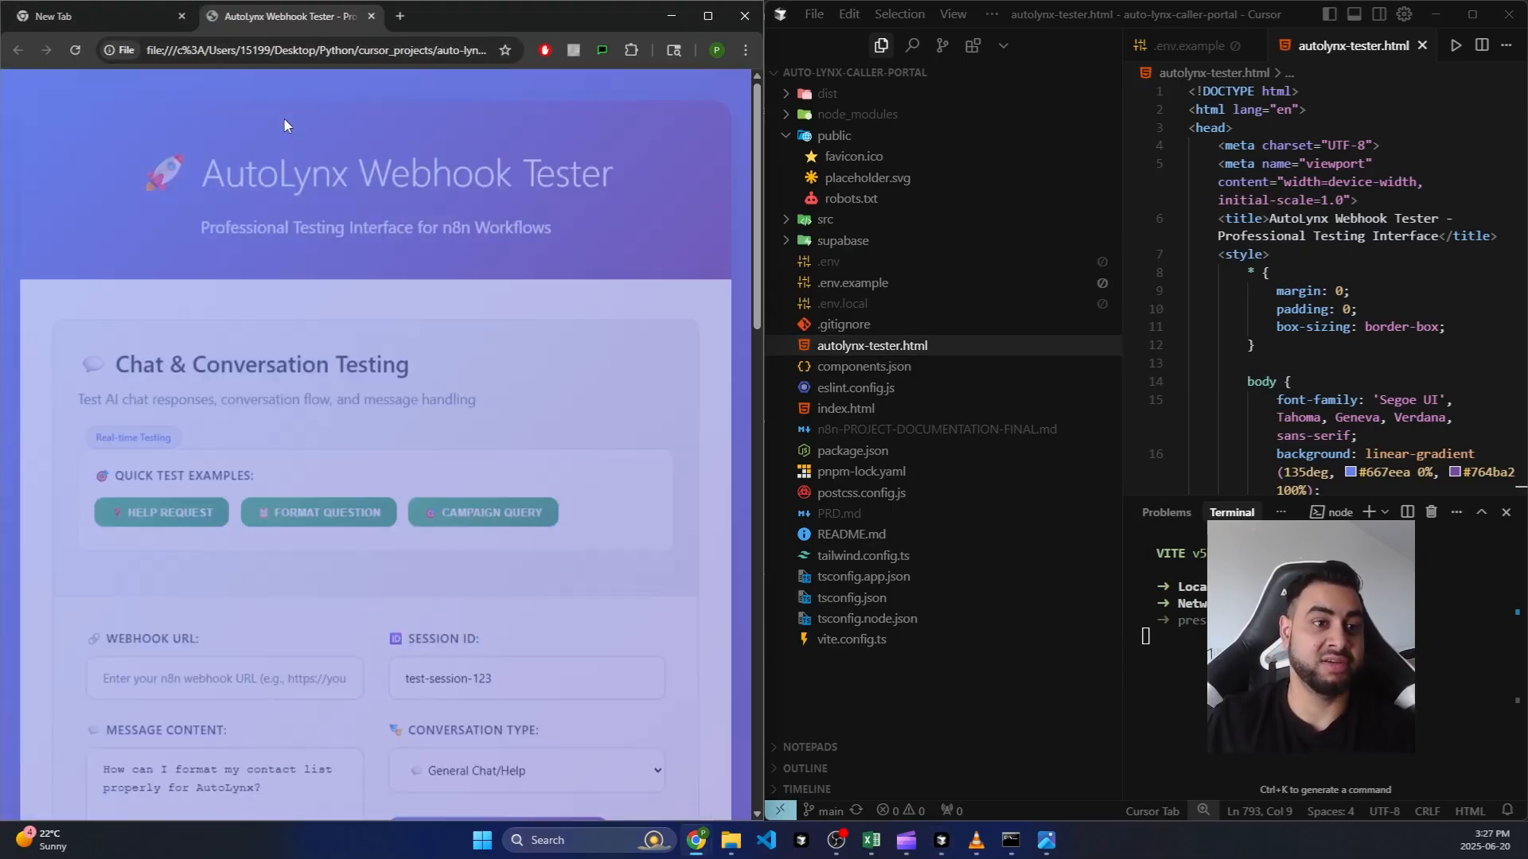
scroll(298, 87, "down", 4)
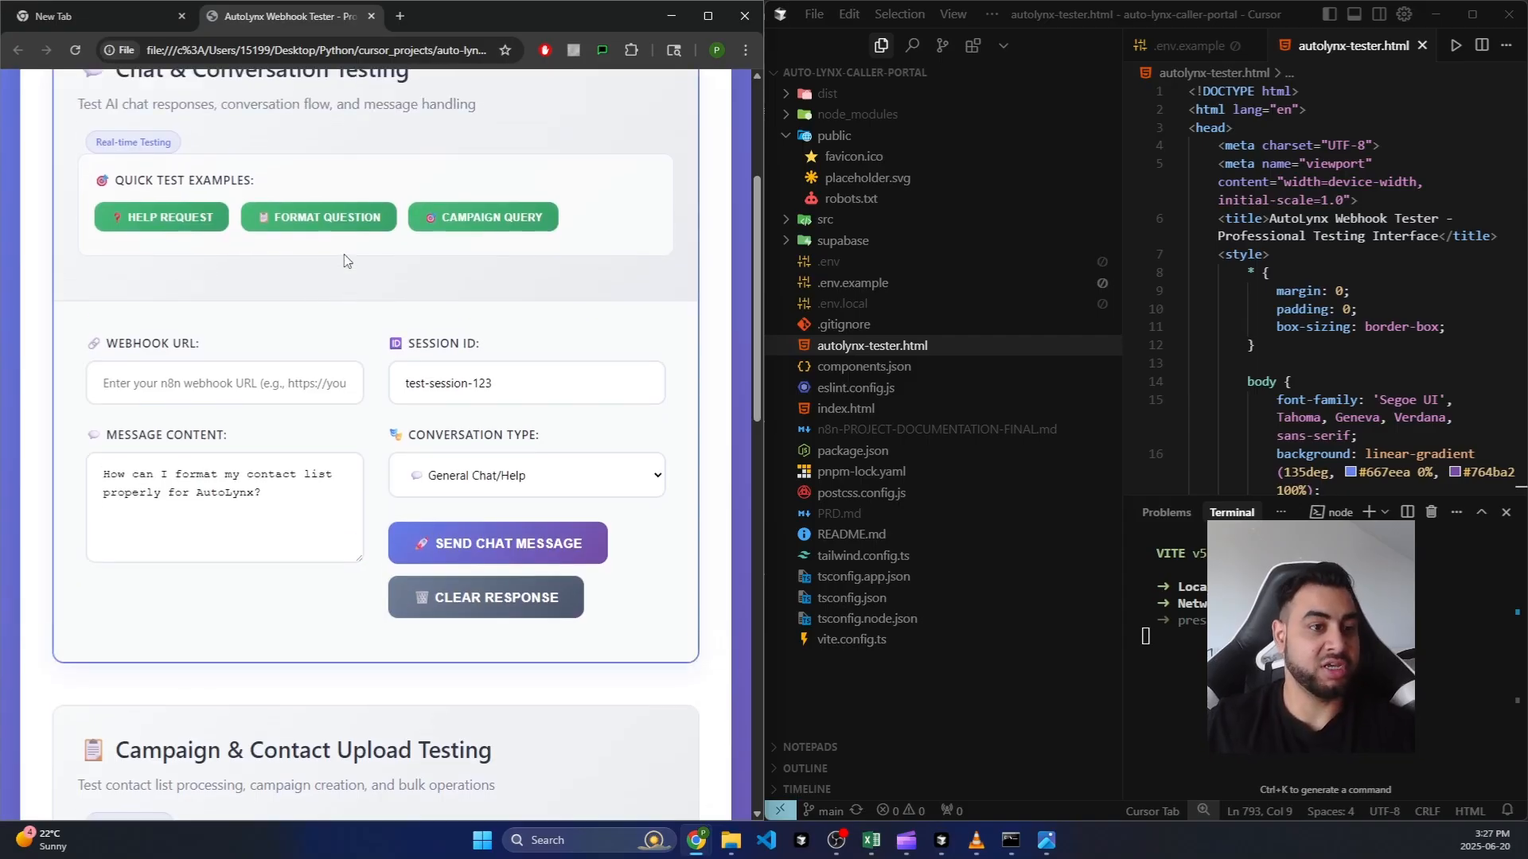
scroll(314, 251, "up", 3)
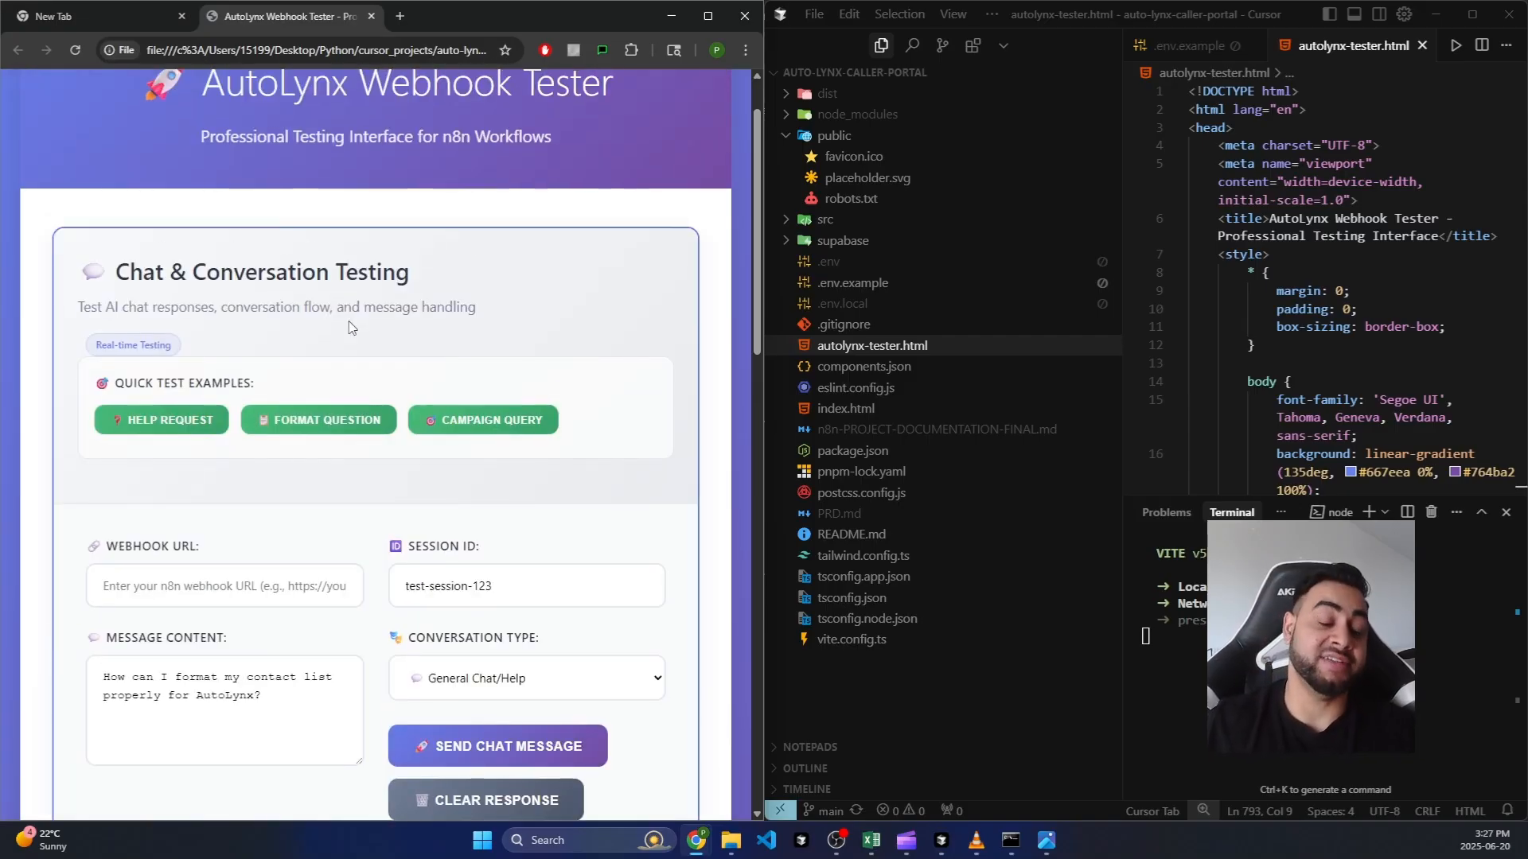
left_click(196, 588)
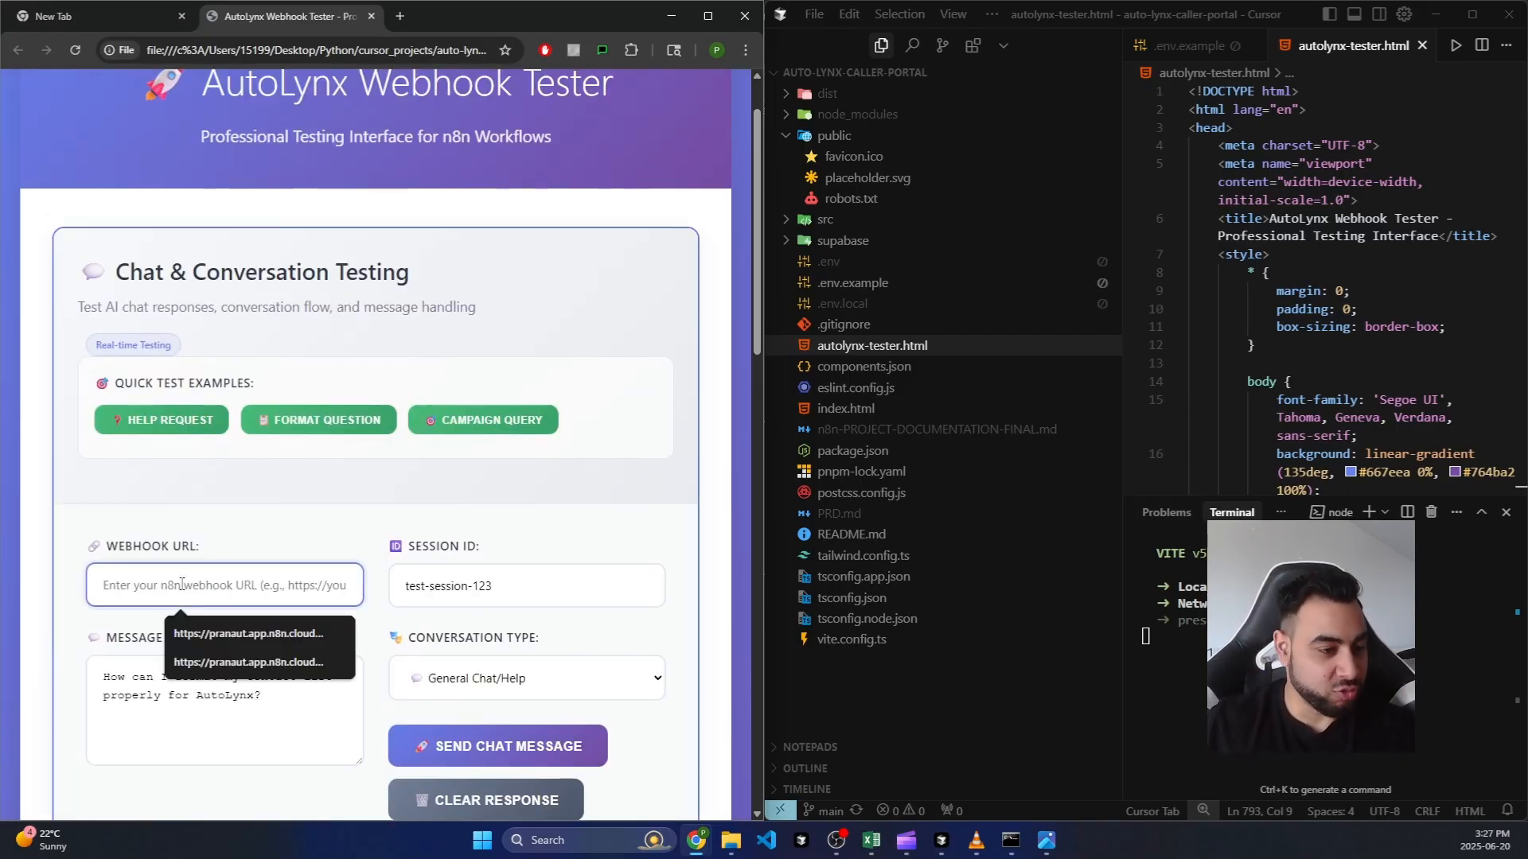
left_click(278, 531)
left_click(299, 586)
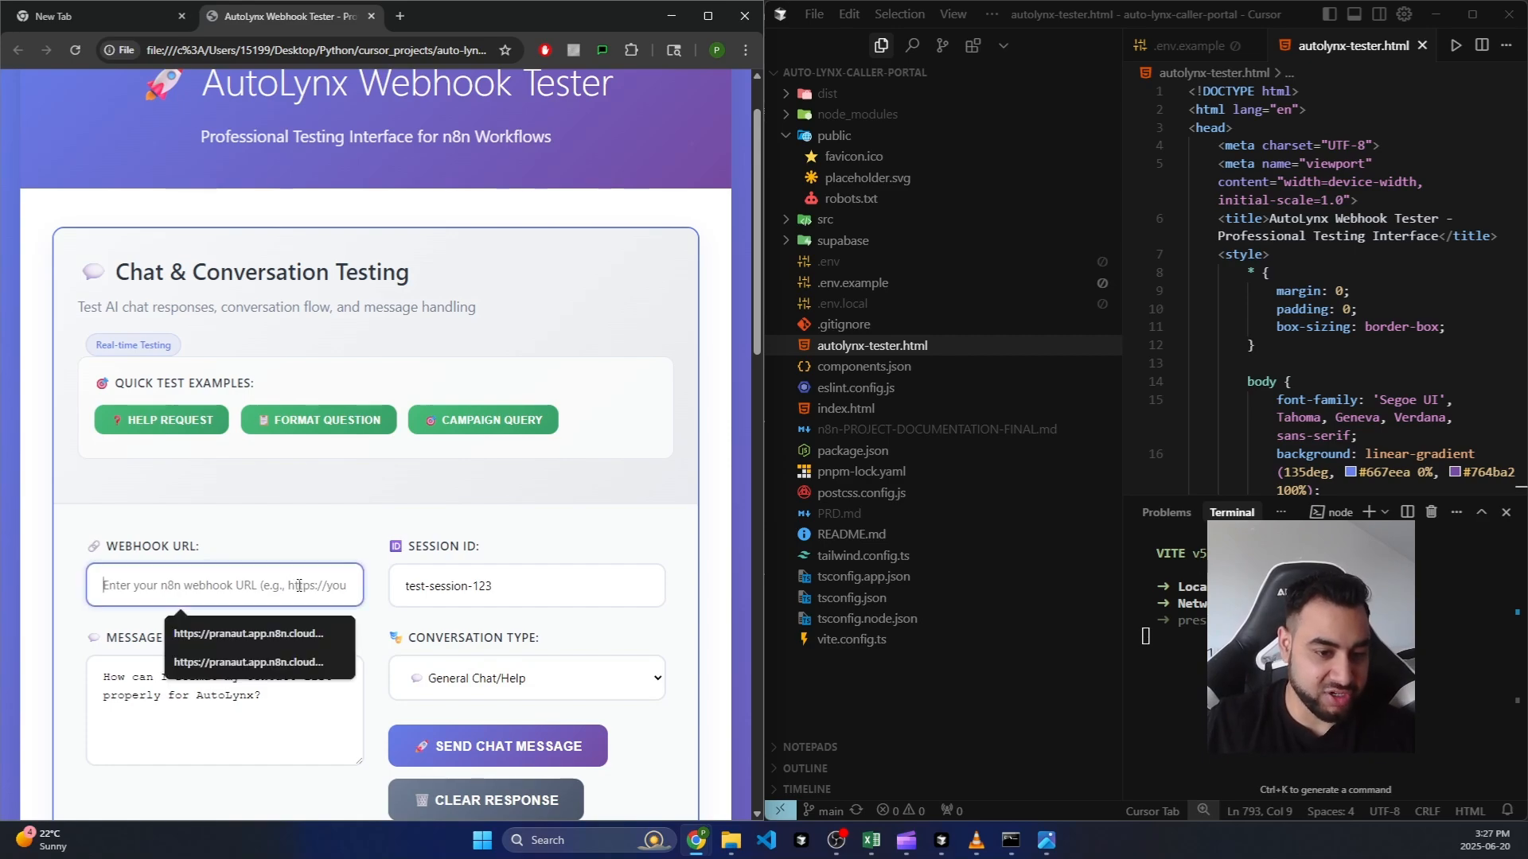
scroll(303, 529, "down", 1)
Step: Replace the sample message with the test contact's name, company and phone number
left_click(291, 619)
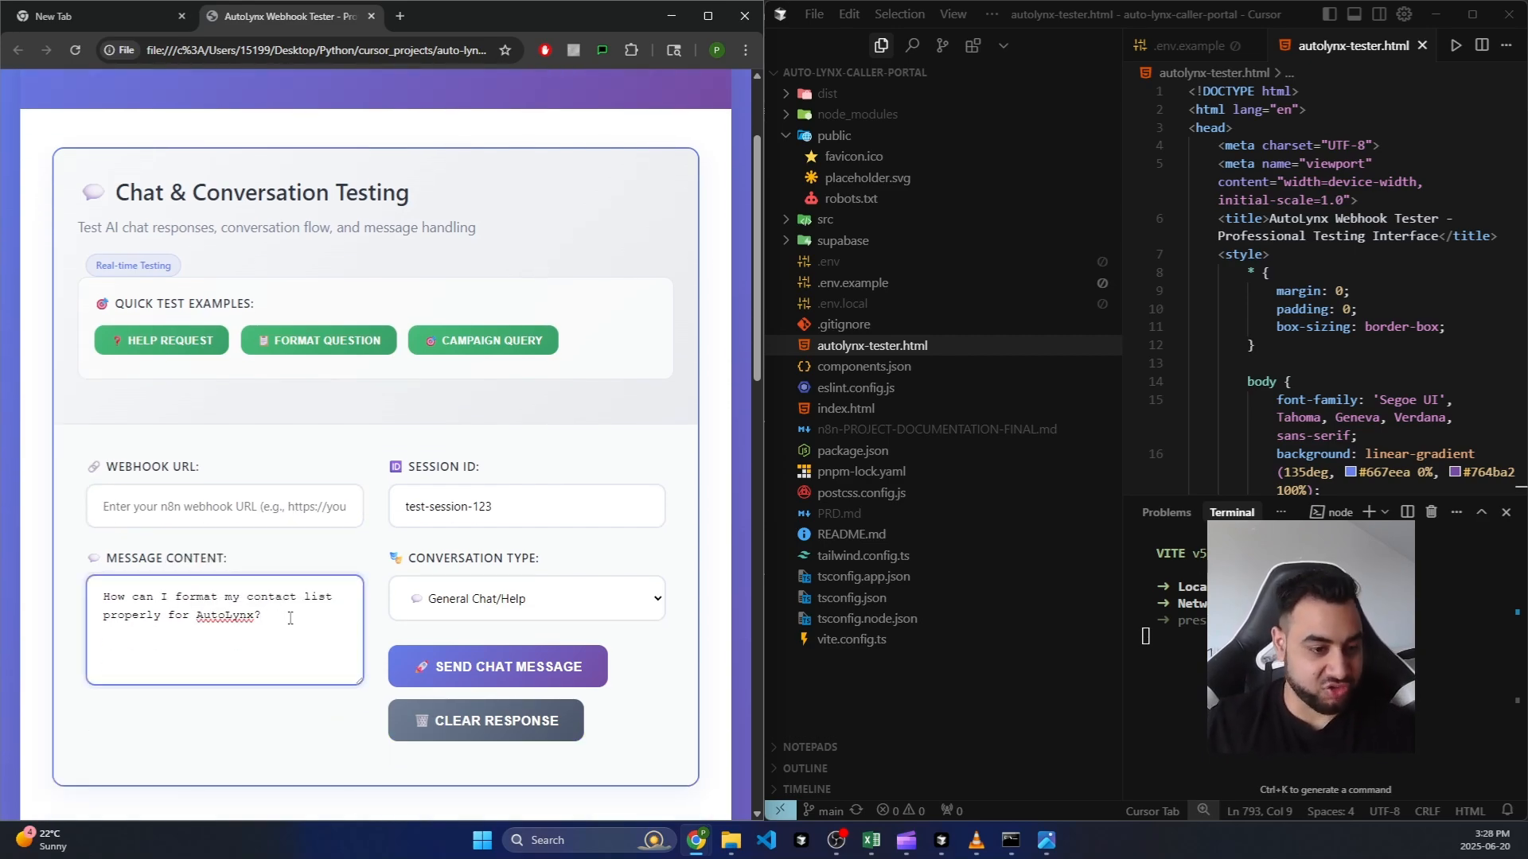
left_click_drag(290, 619, 71, 592)
key("BackSpace")
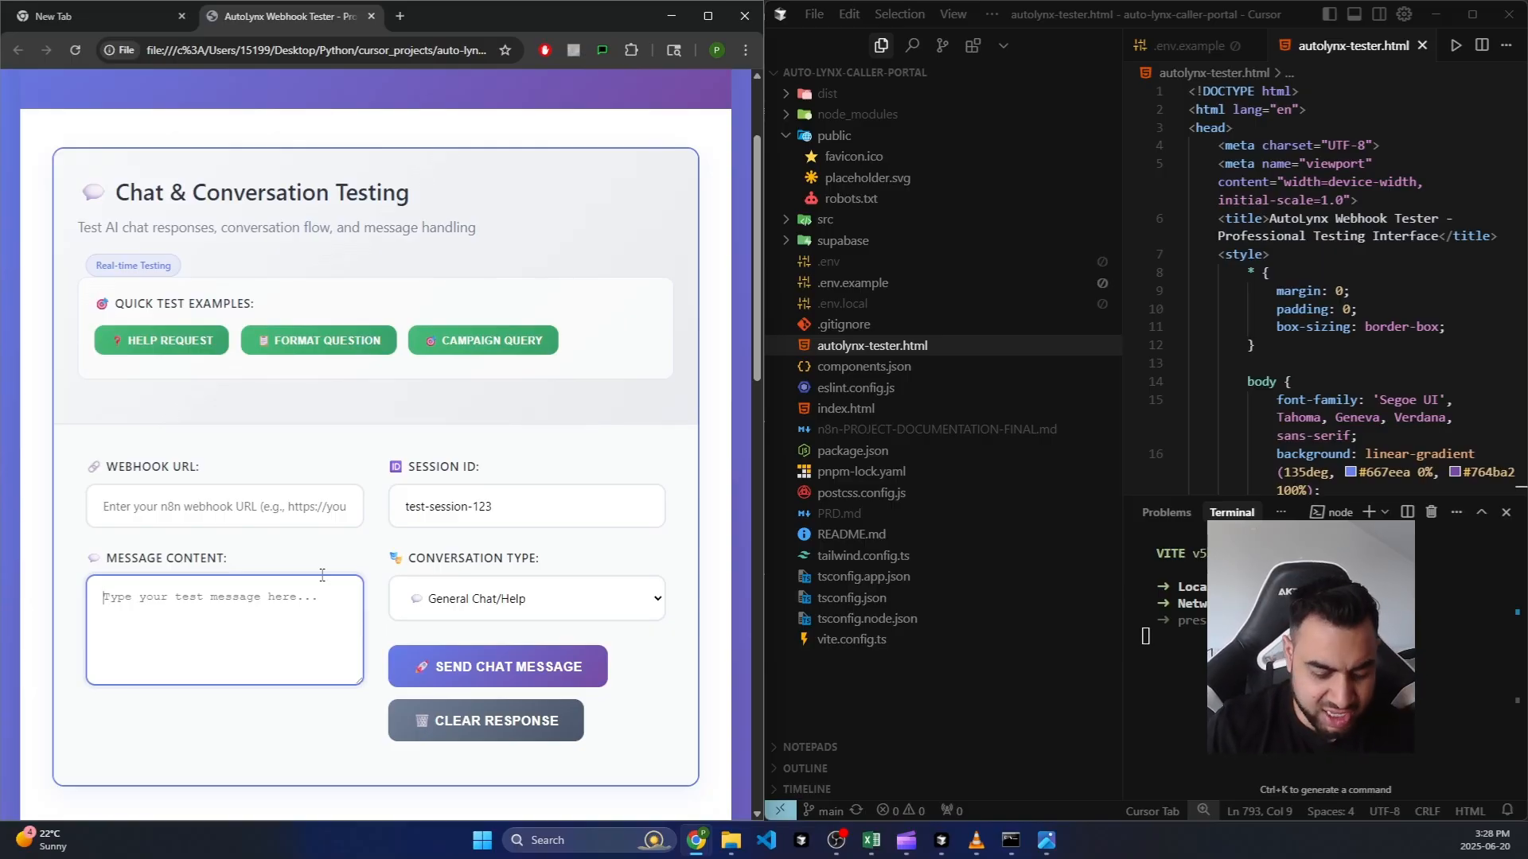
type("zack")
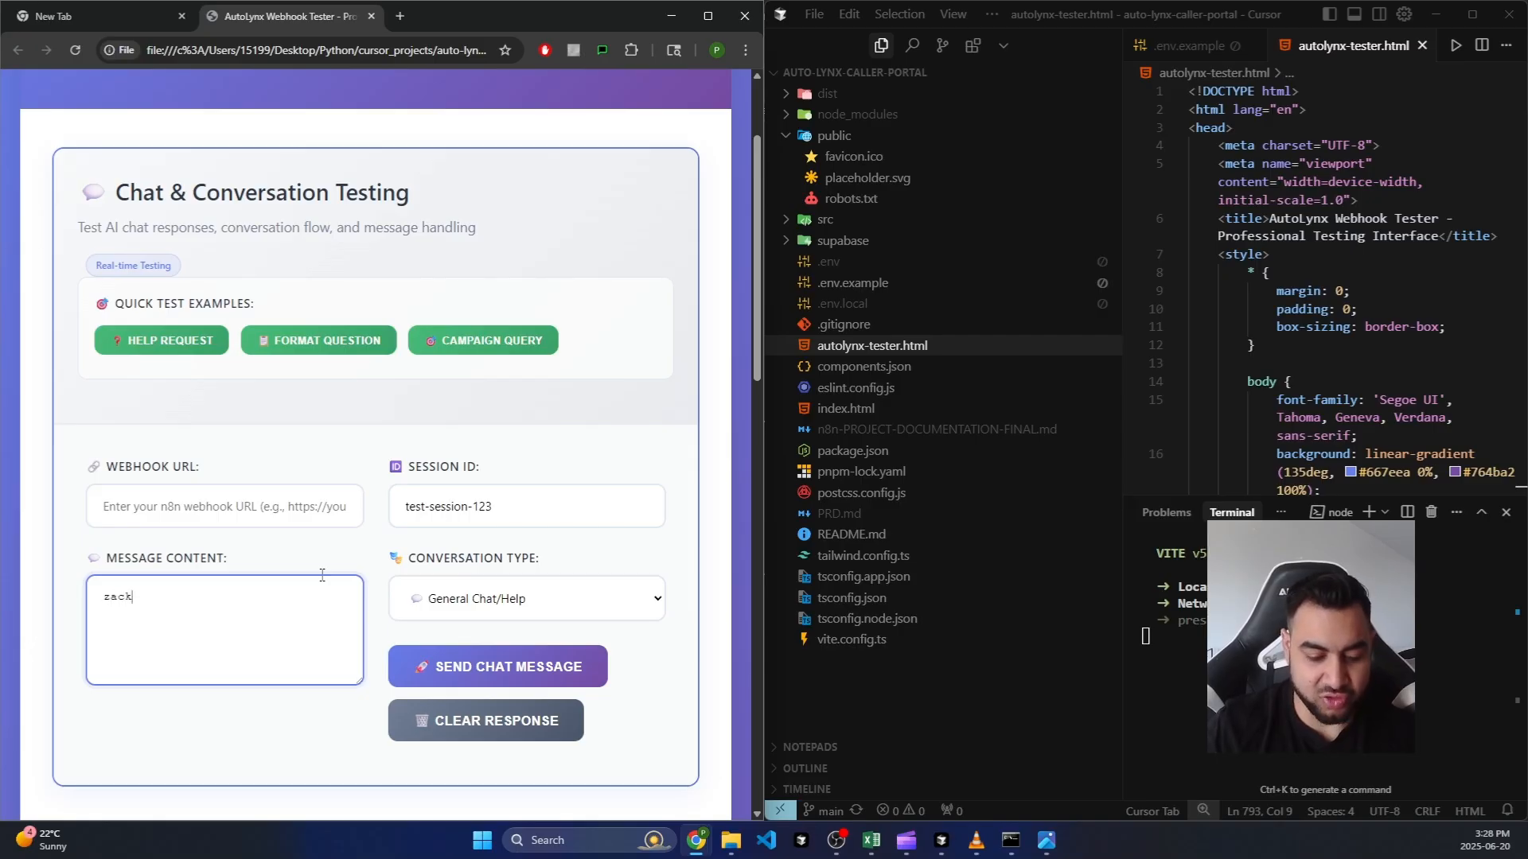
type(", ")
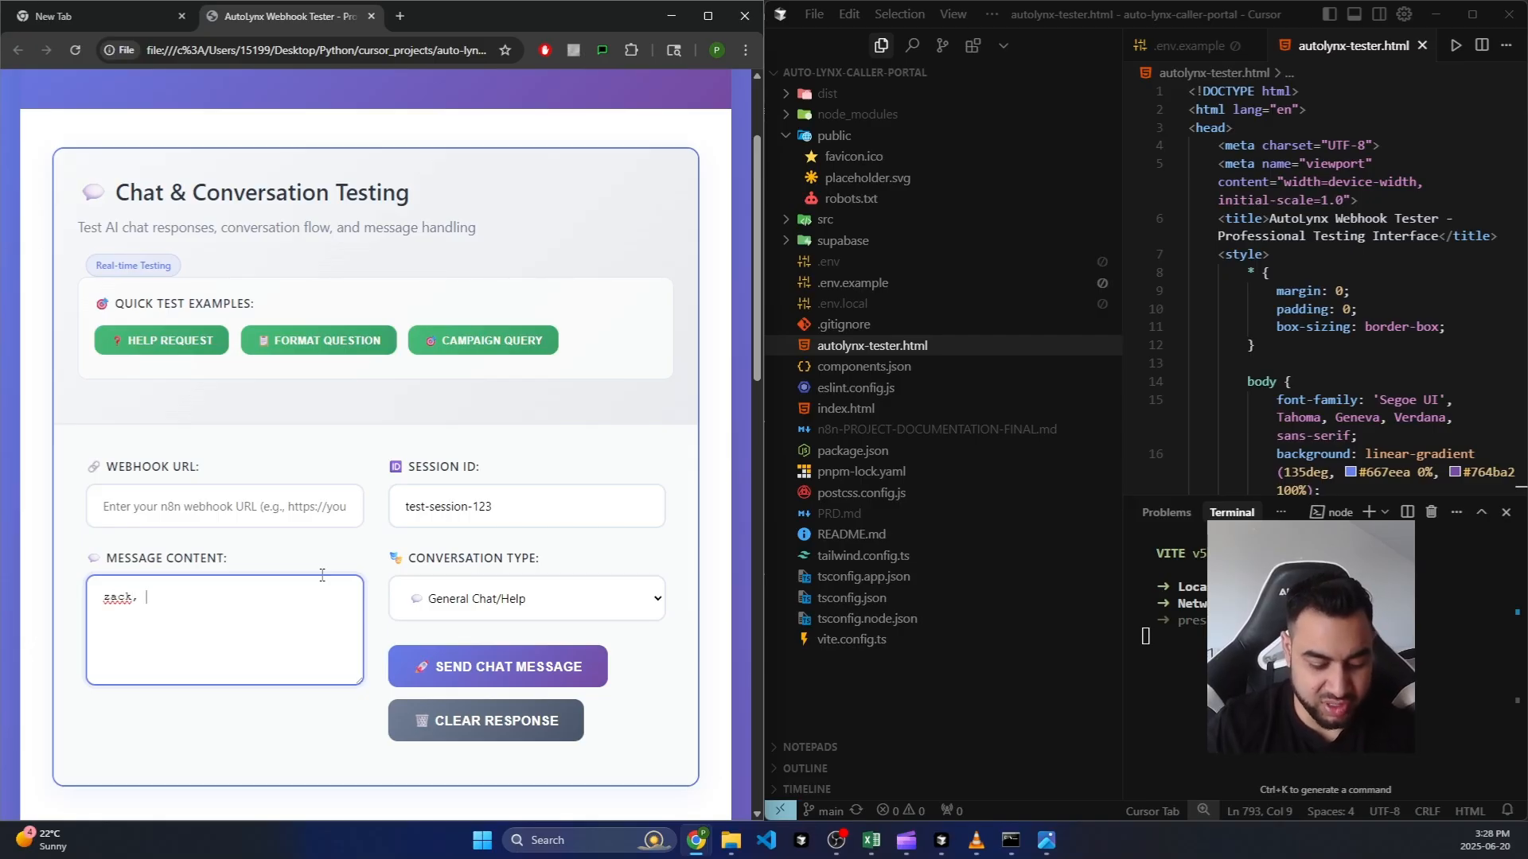
type("zack ai, ")
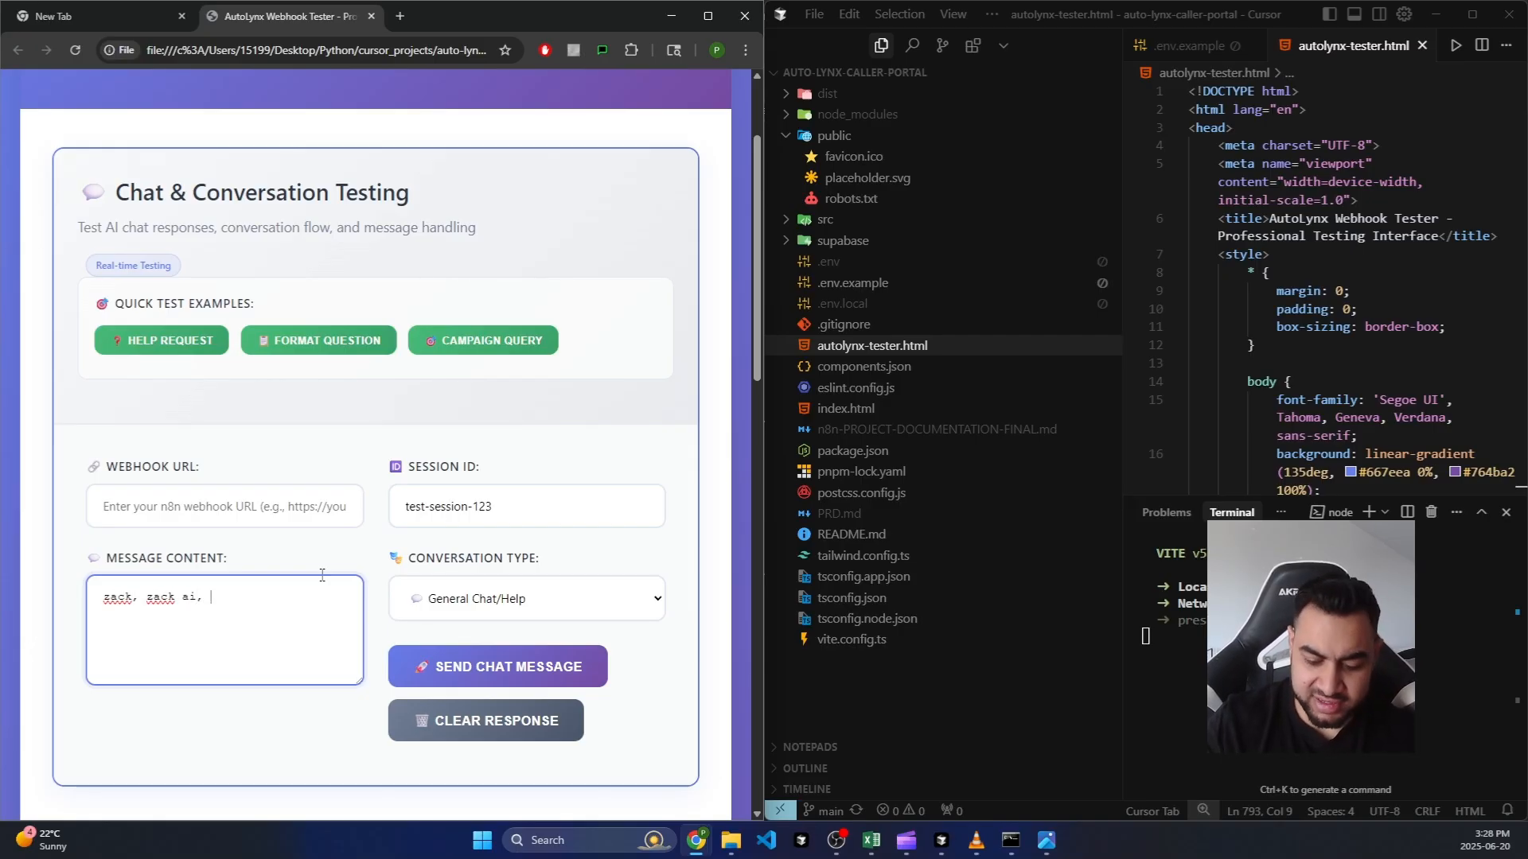
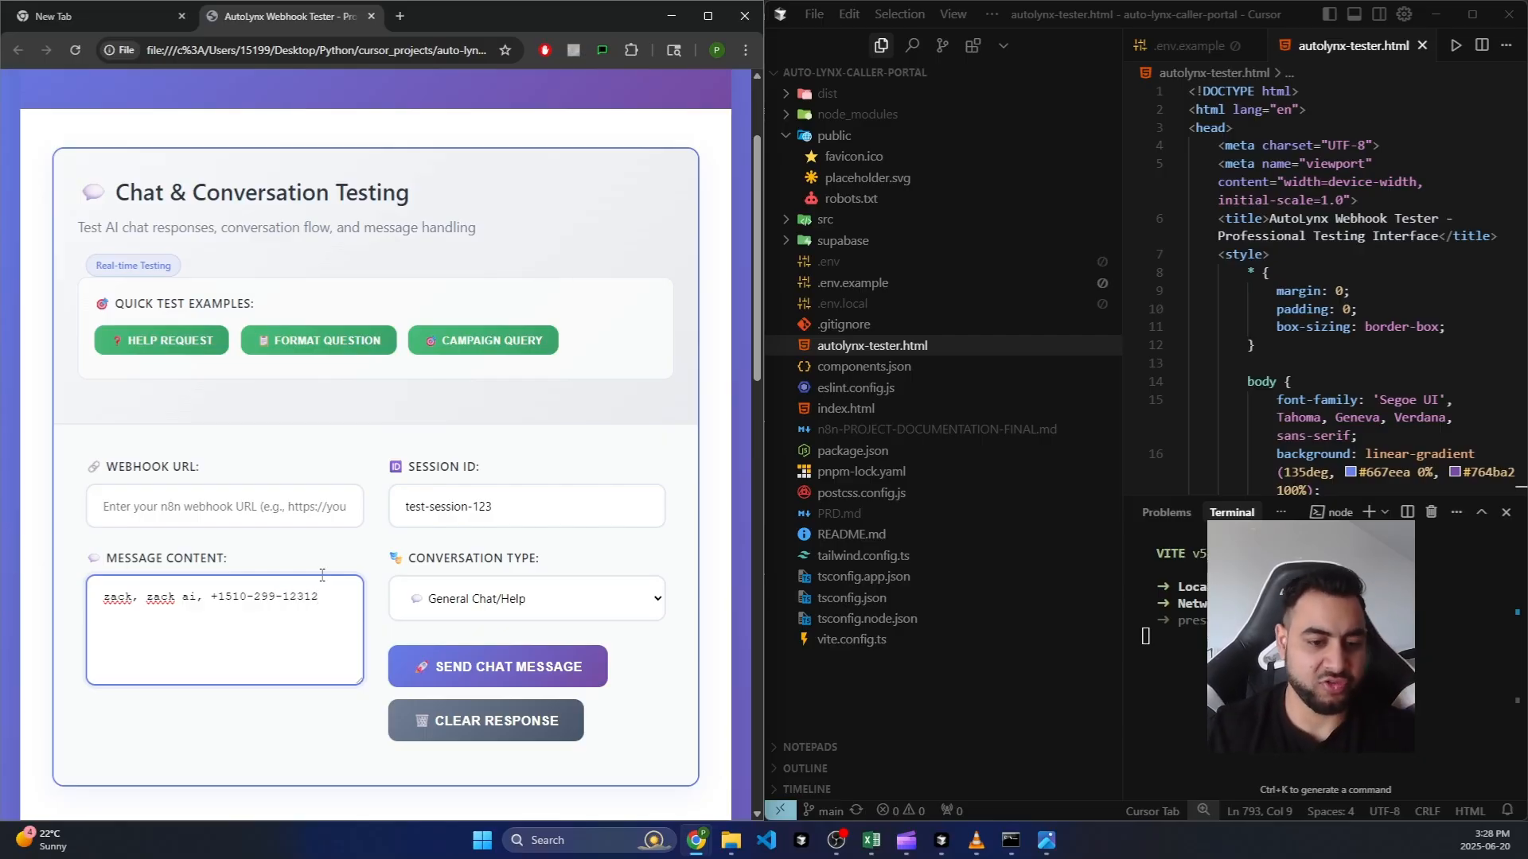
Step: Try Send Chat Message and dismiss the missing webhook URL warning
scroll(390, 581, "down", 2)
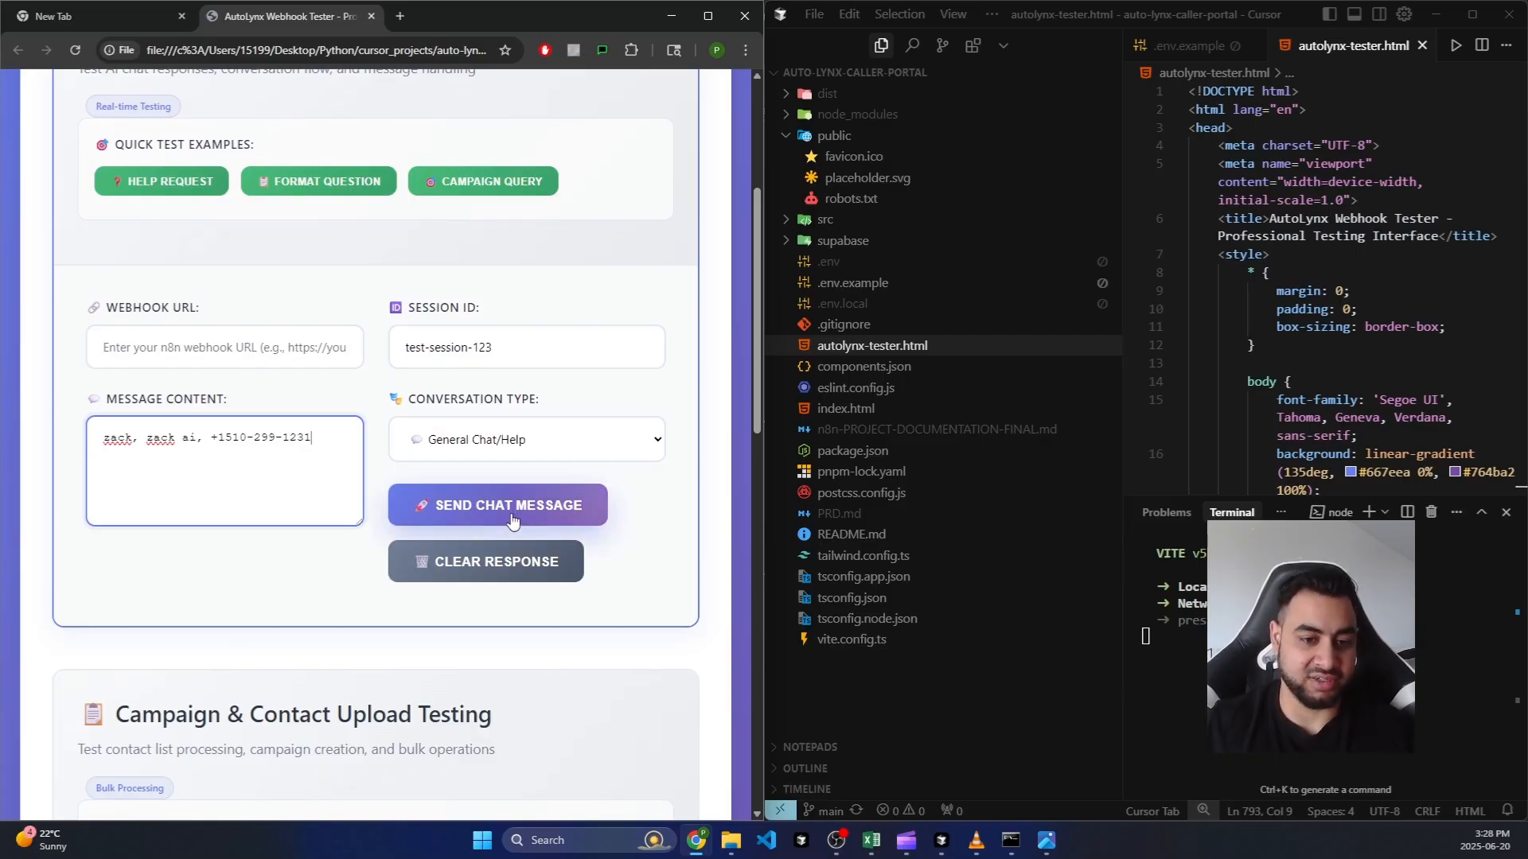
left_click(237, 350)
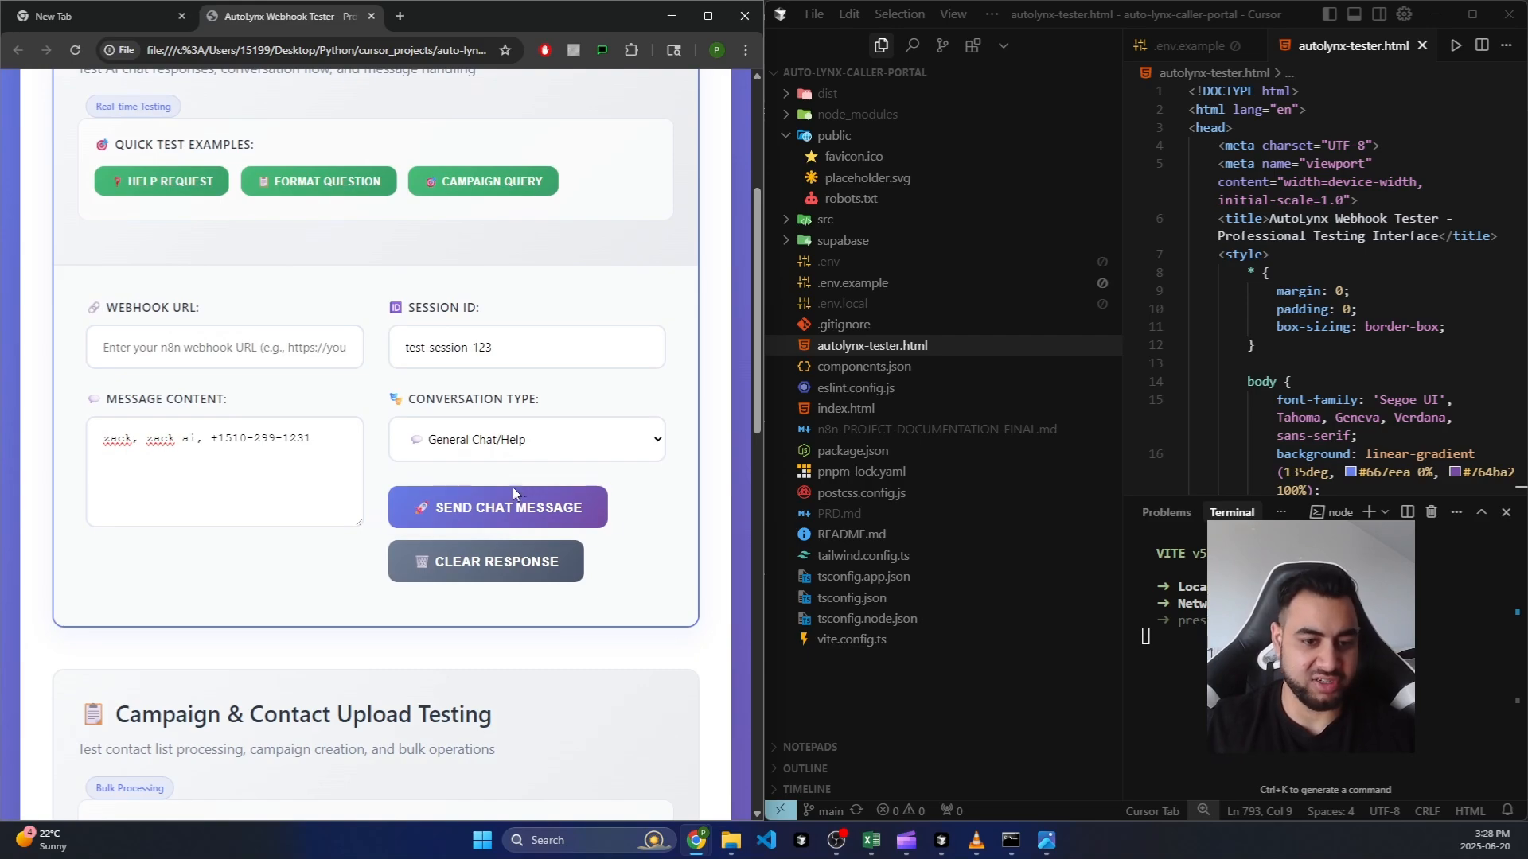
left_click(422, 522)
left_click(518, 152)
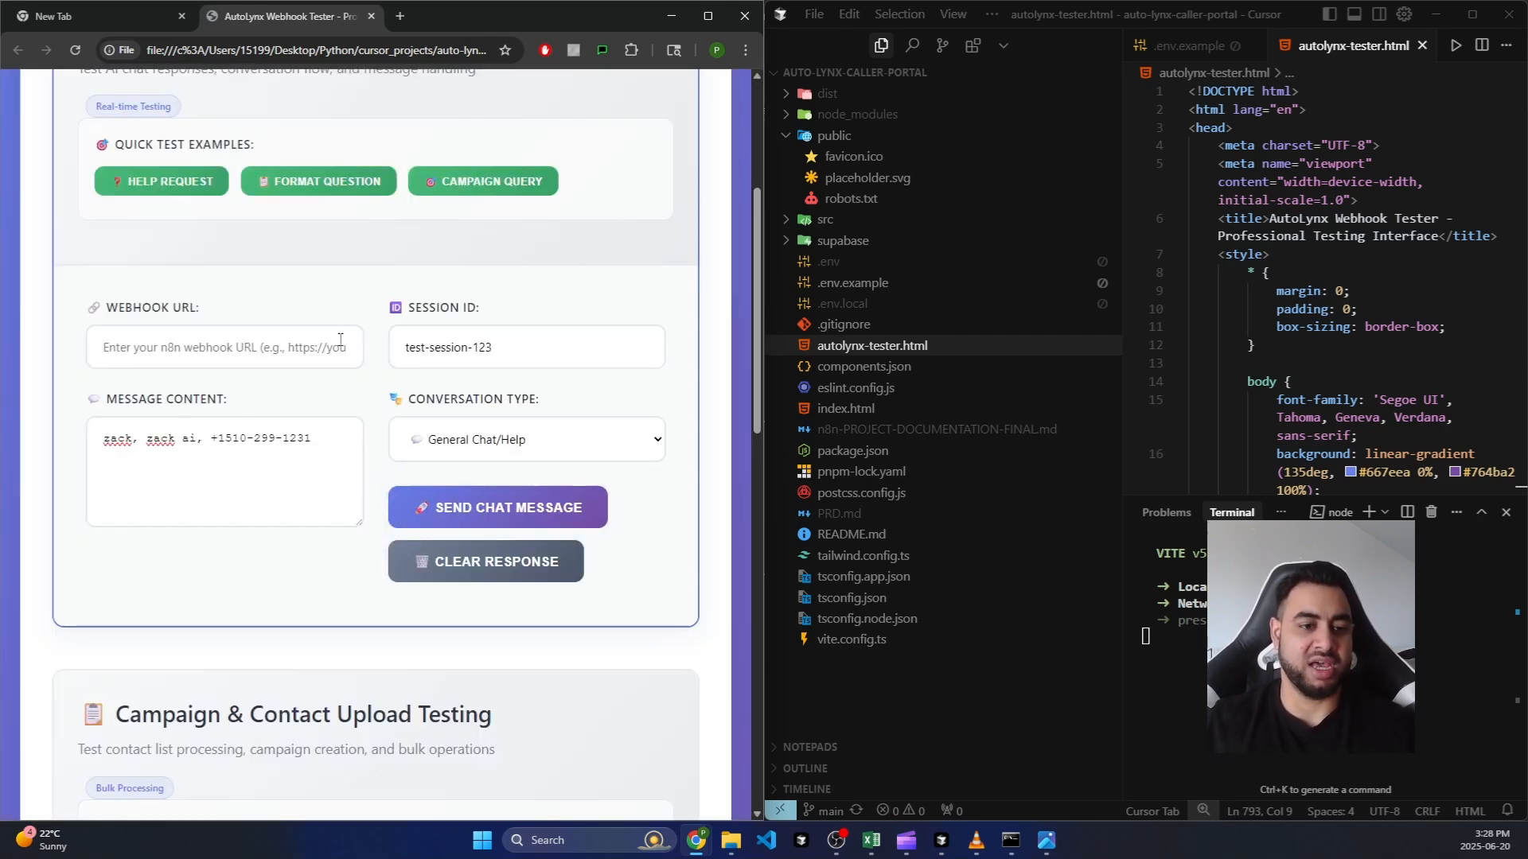
scroll(309, 290, "up", 1)
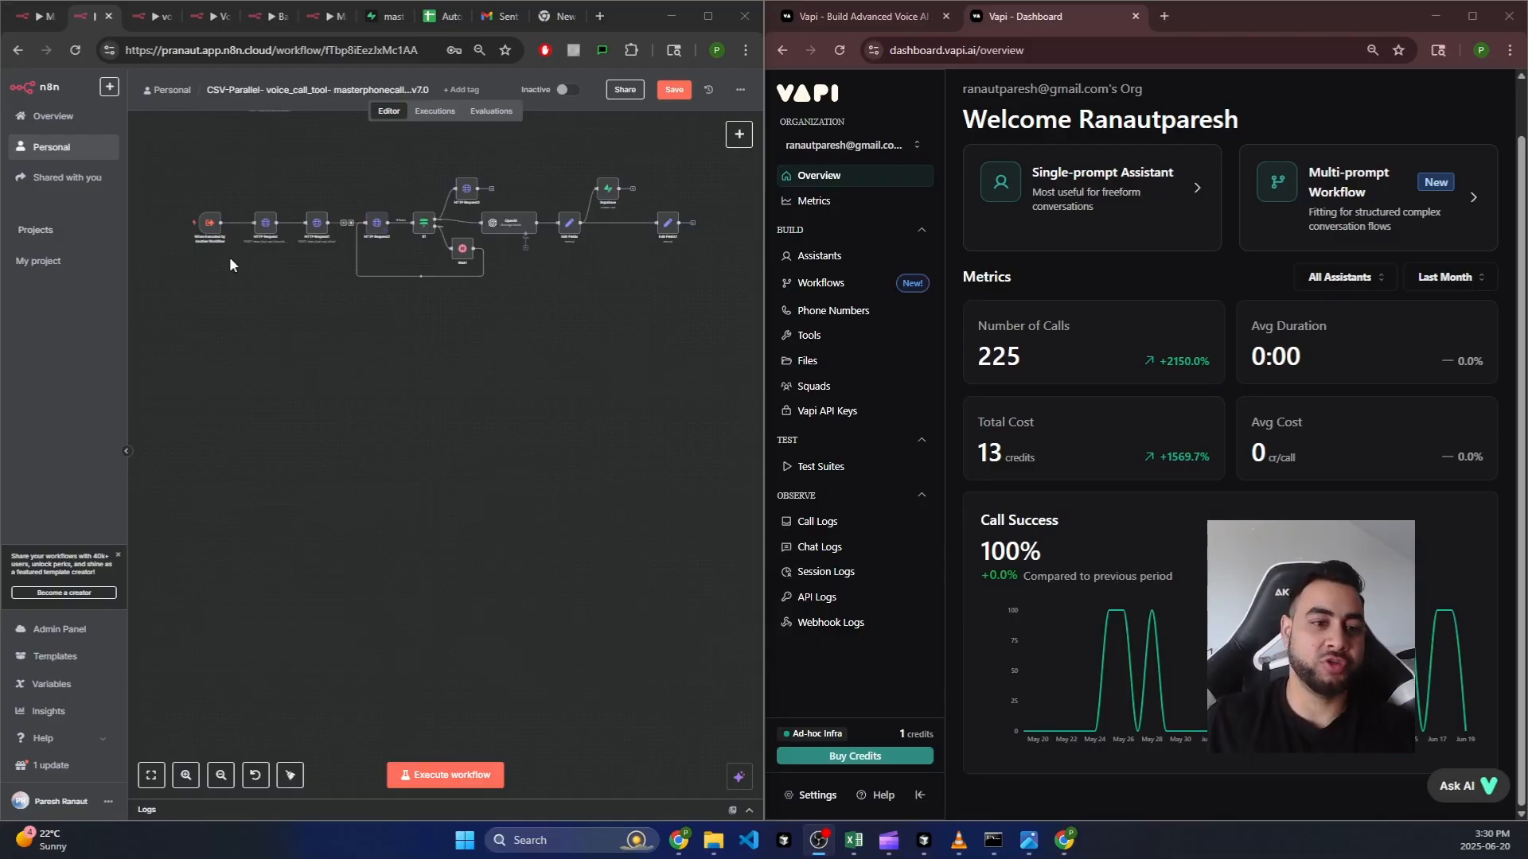
Step: Bring up the voice_call_tool- masterphonecaller-v5.0 workflow in n8n
mouse_move(233, 264)
left_mouse_down()
mouse_move(246, 280)
mouse_move(244, 253)
left_mouse_up()
scroll(293, 198, "up", 2)
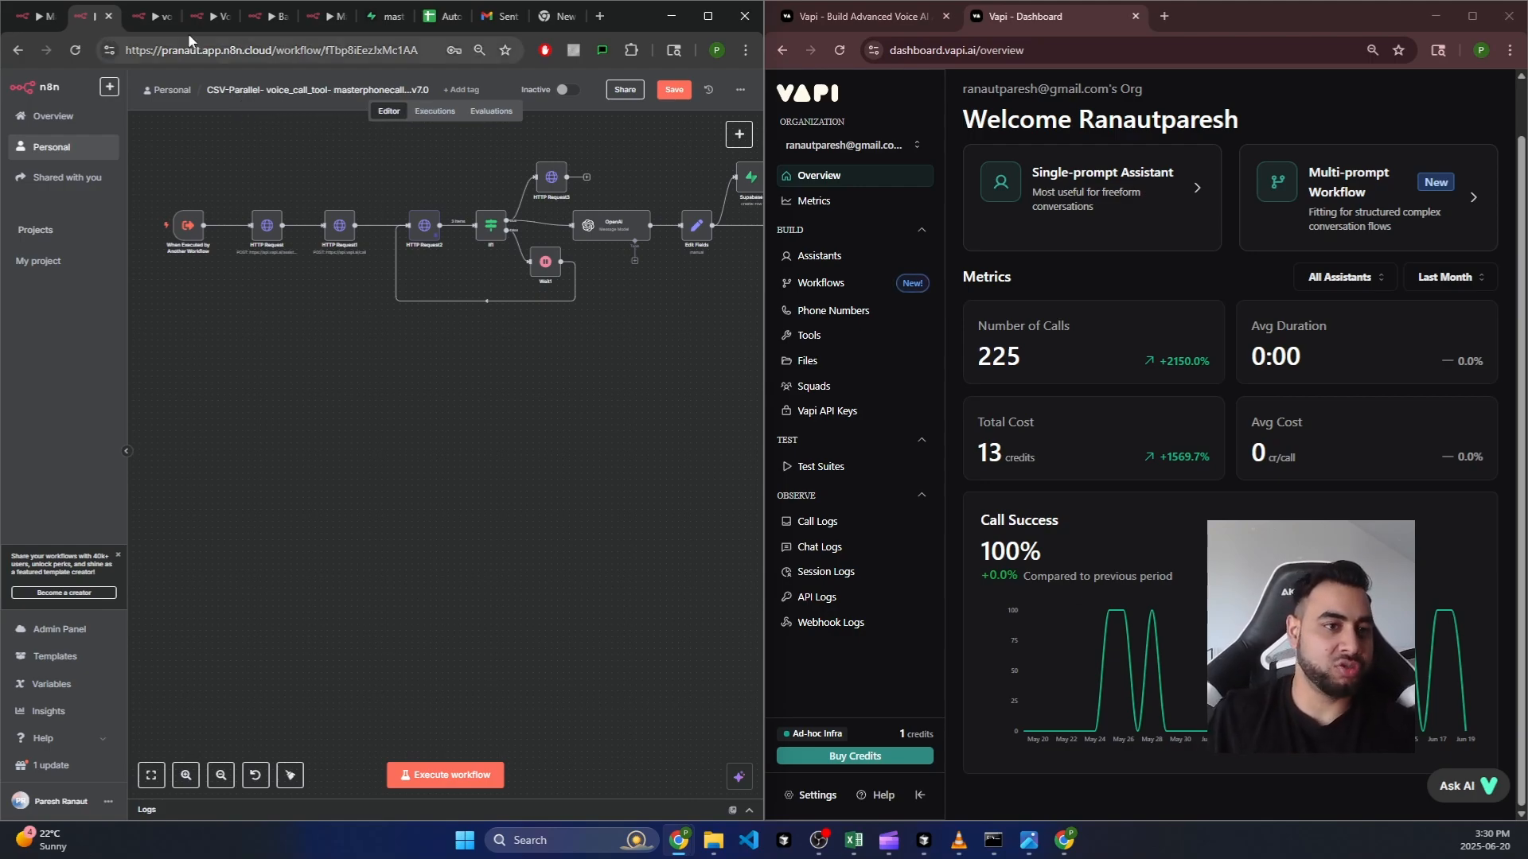
left_click(240, 90)
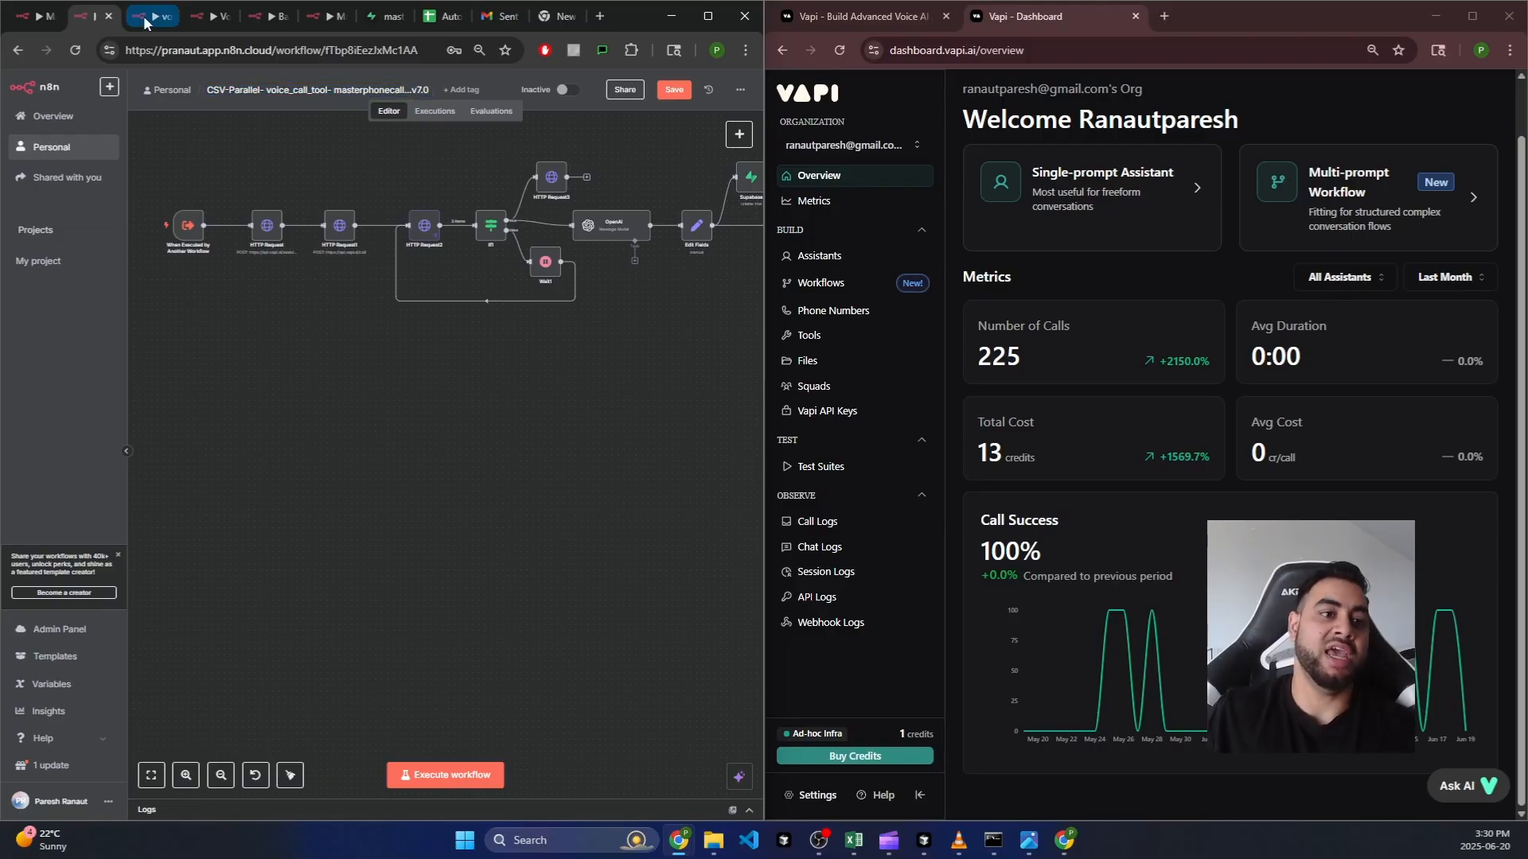
left_click(151, 16)
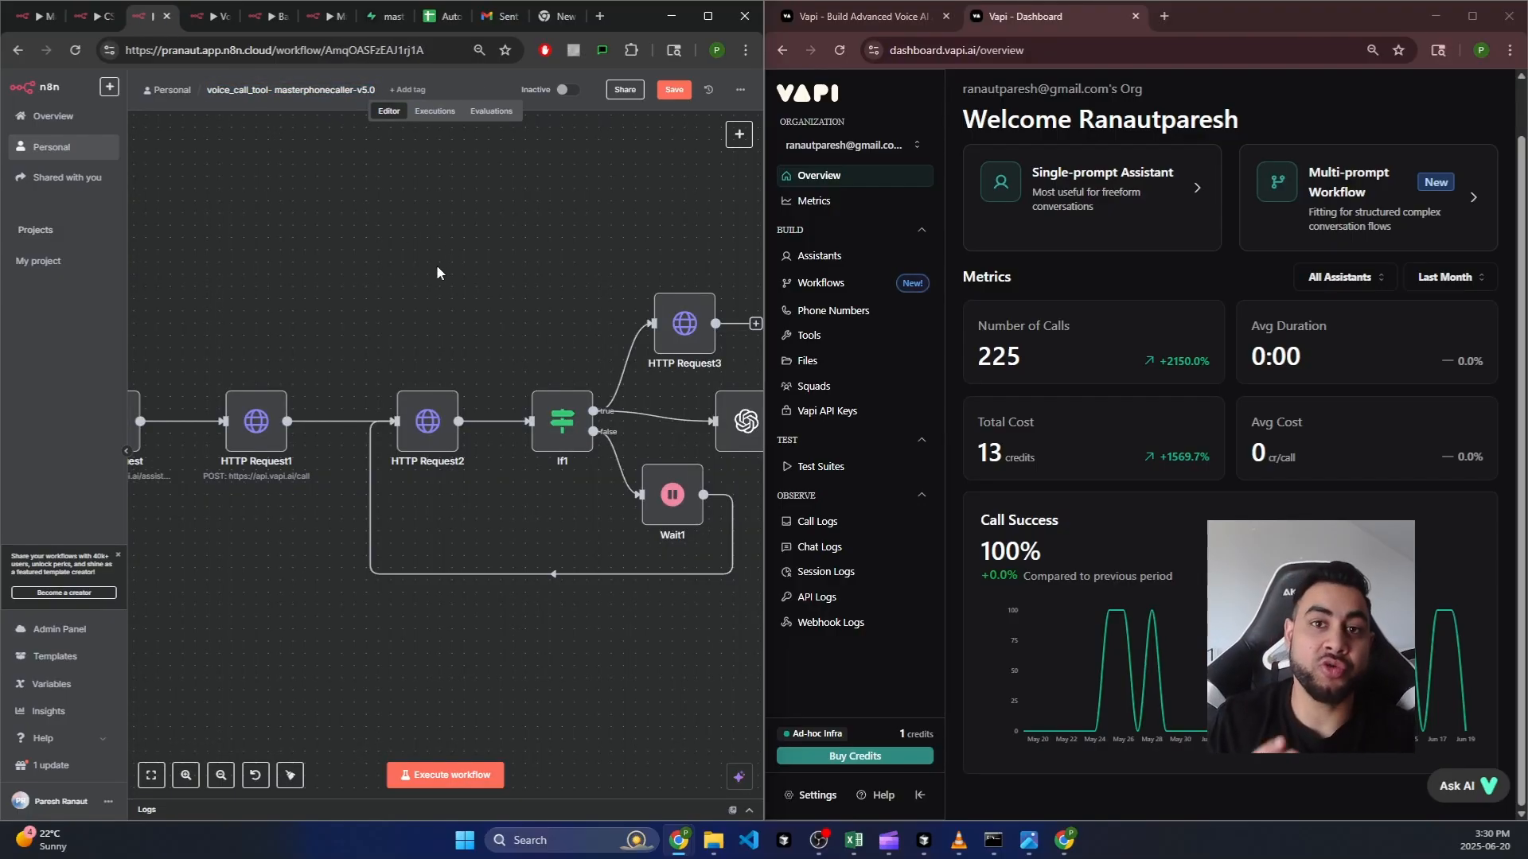
Step: Bring the whole node chain into view and open Vapi's API Keys page alongside
scroll(424, 262, "down", 4)
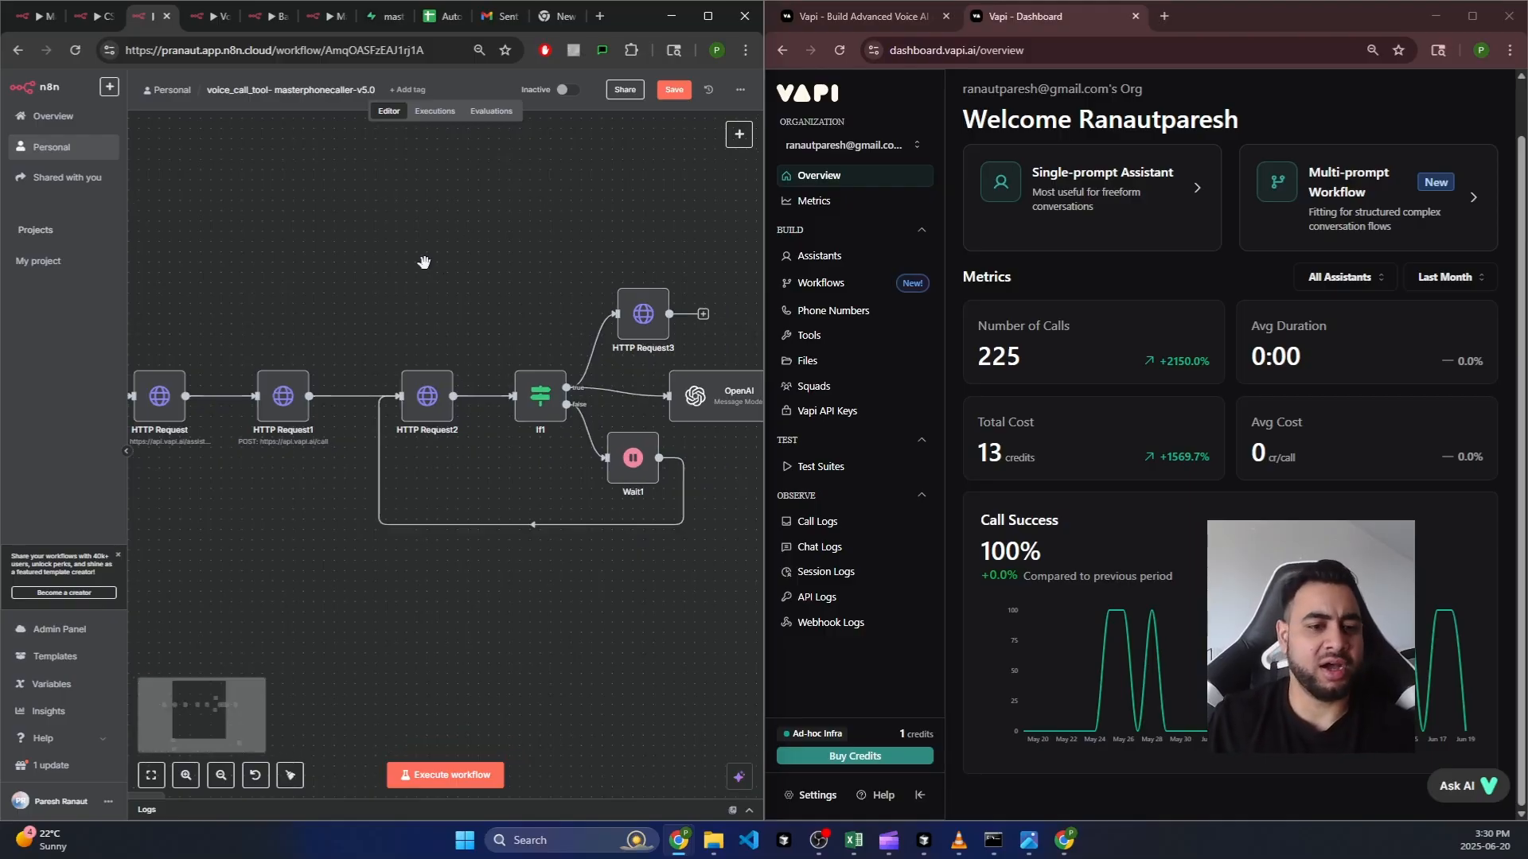
left_click_drag(424, 262, 474, 270)
scroll(484, 242, "down", 2)
scroll(486, 241, "up", 2)
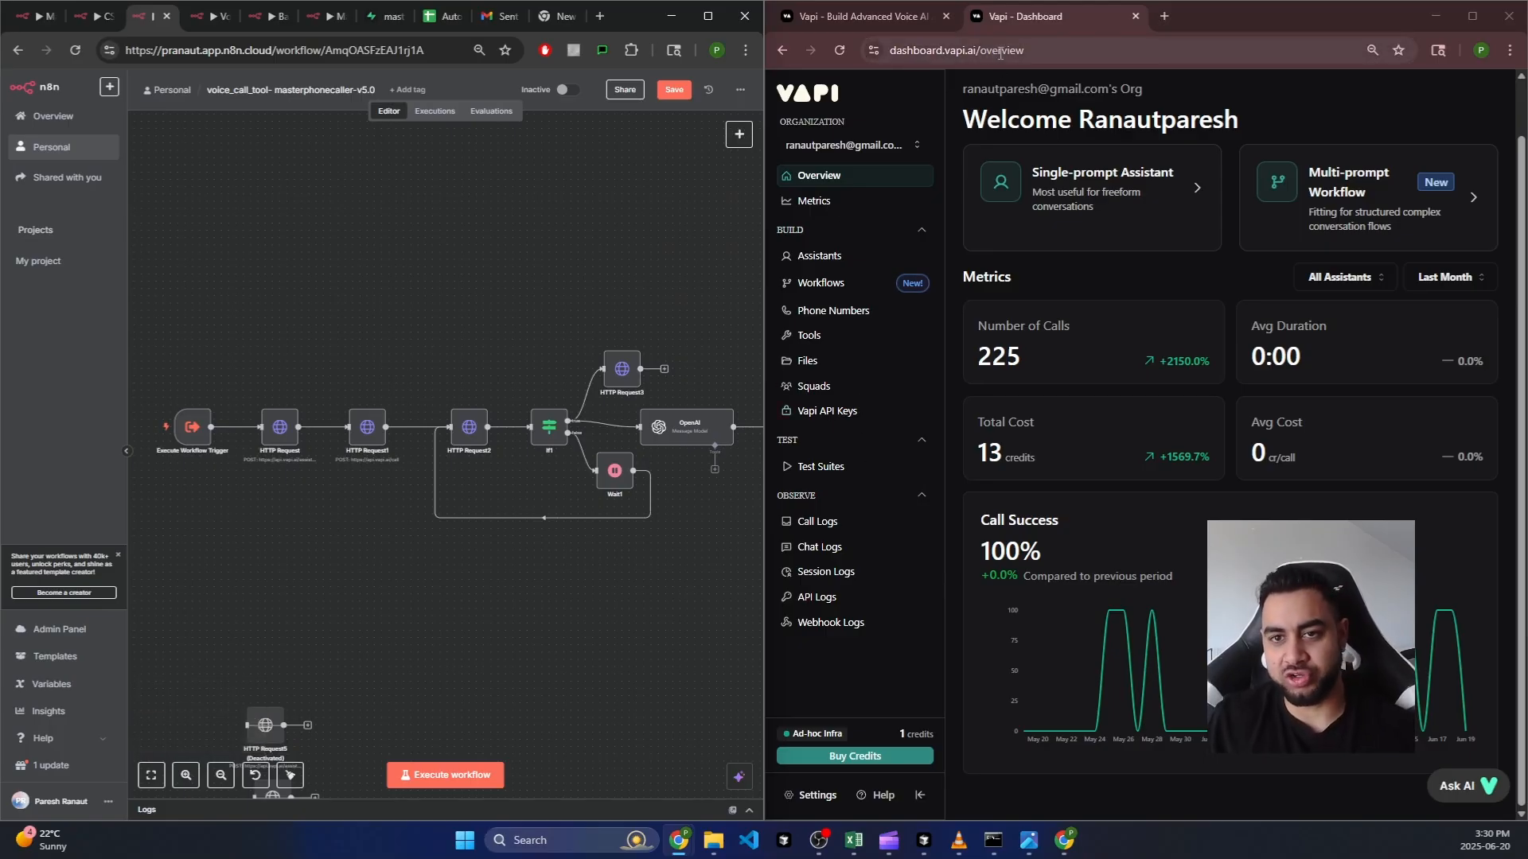
left_click(850, 413)
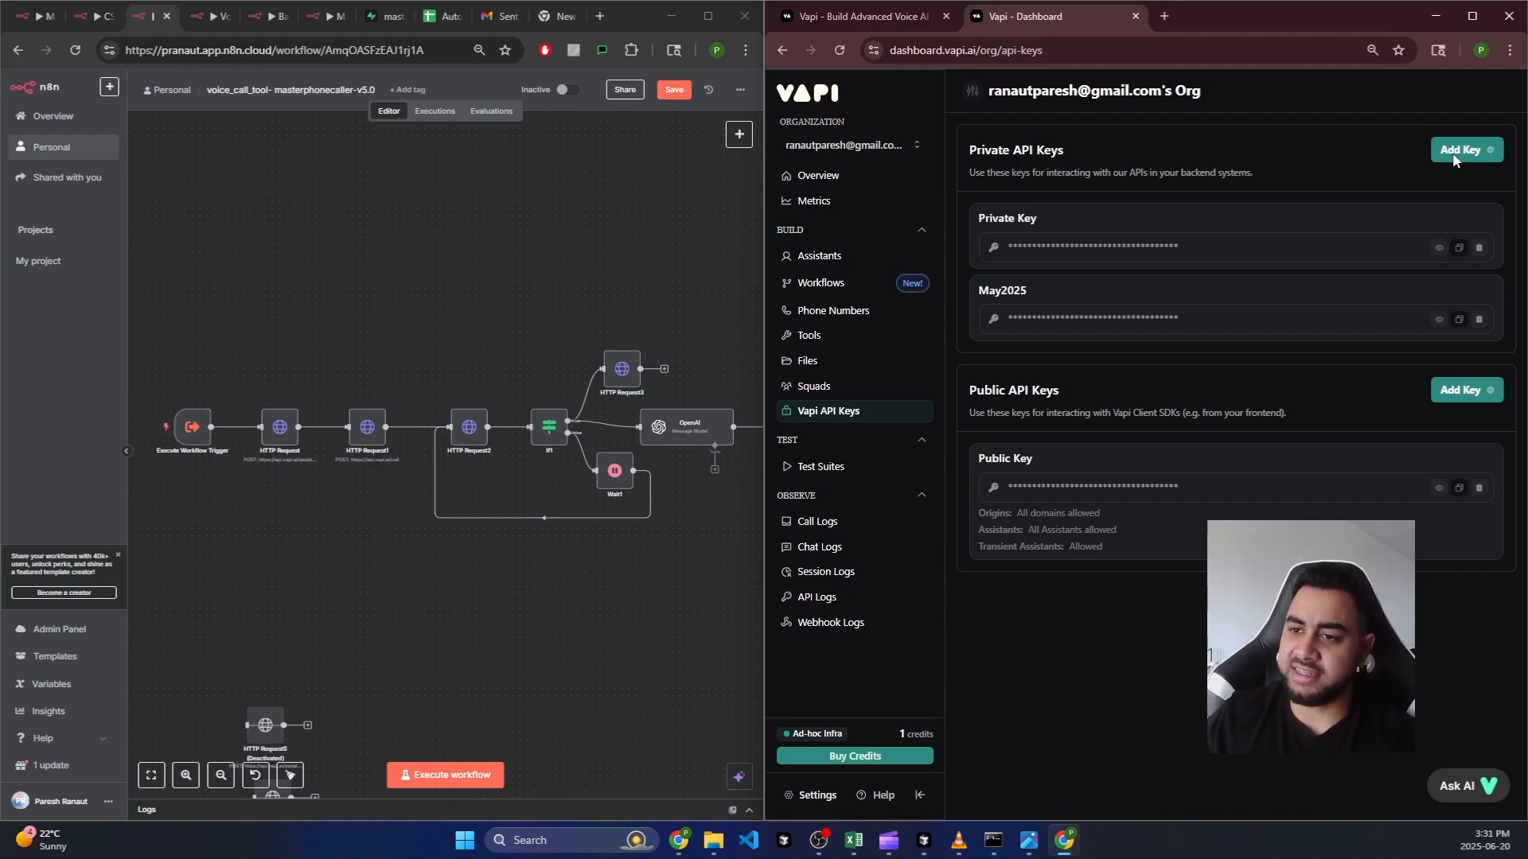
Step: Open the first HTTP Request node, check its Authorization Bearer token, and expand the JSON body
double_click(279, 427)
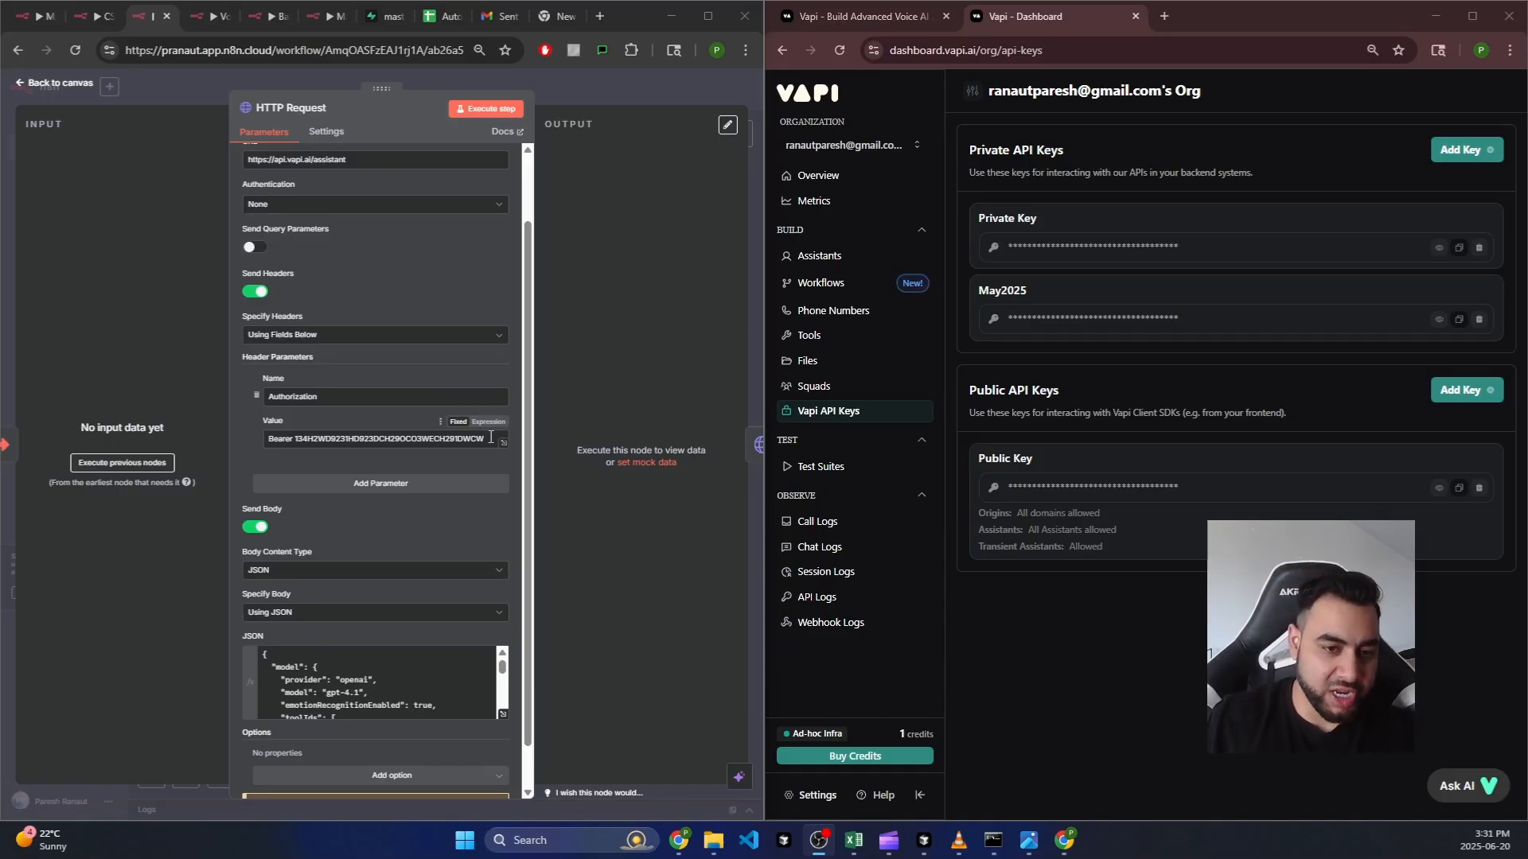
left_click_drag(484, 438, 297, 434)
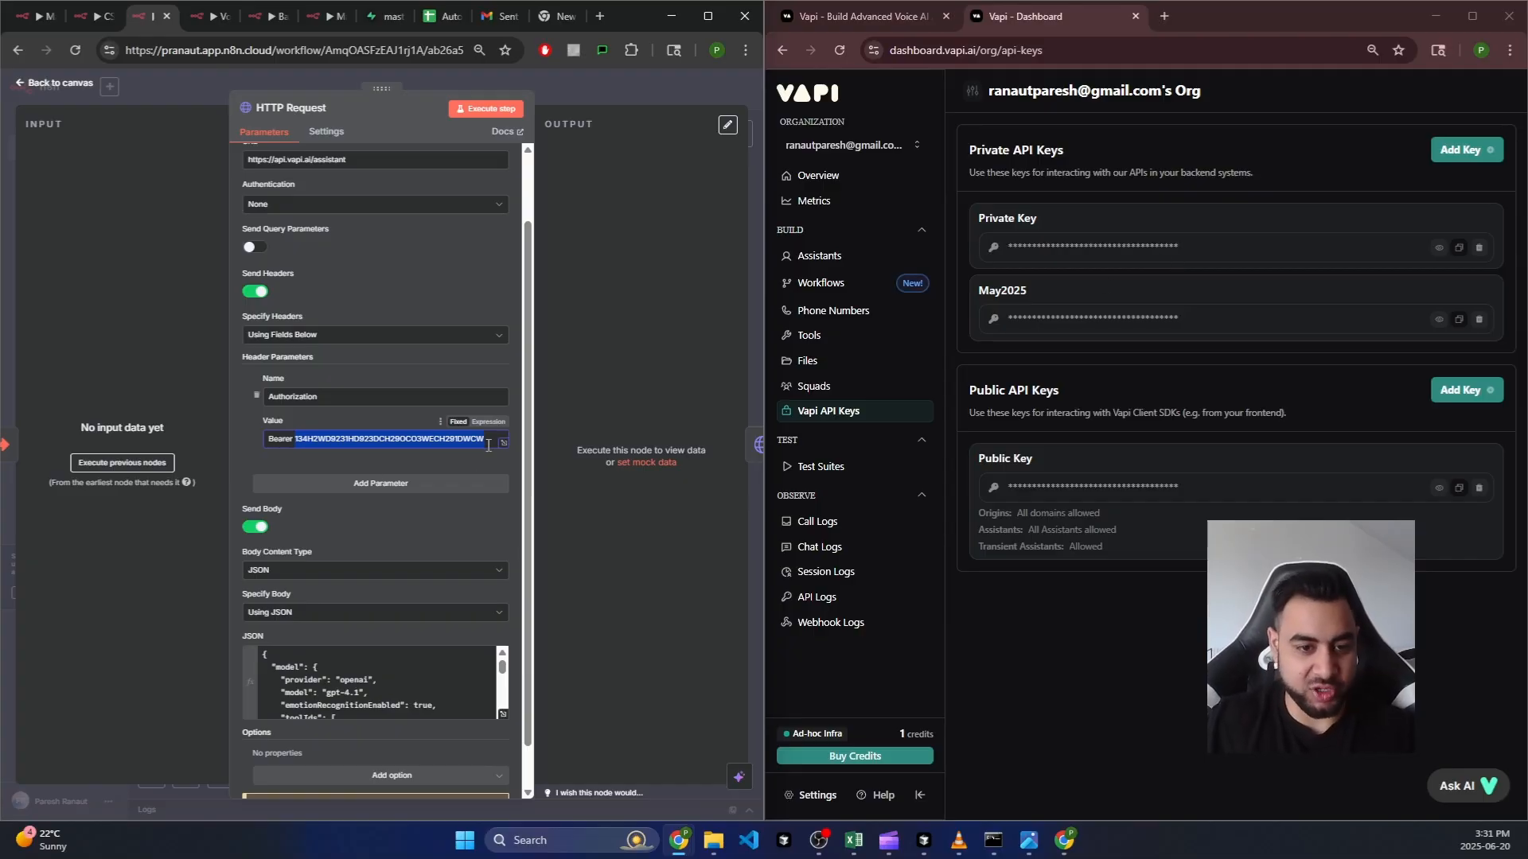
scroll(388, 510, "down", 1)
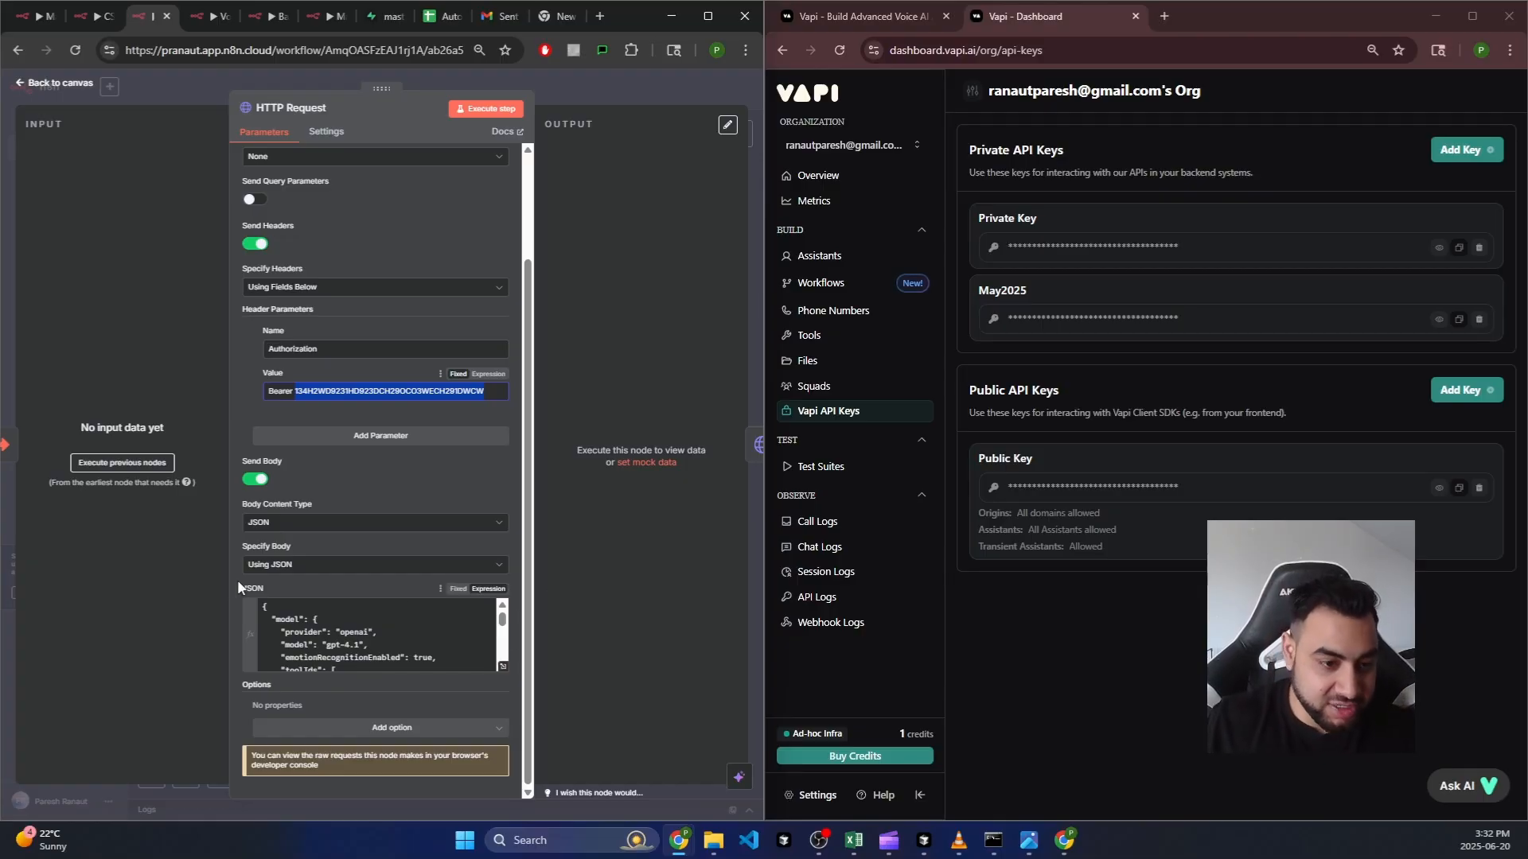
left_click(503, 666)
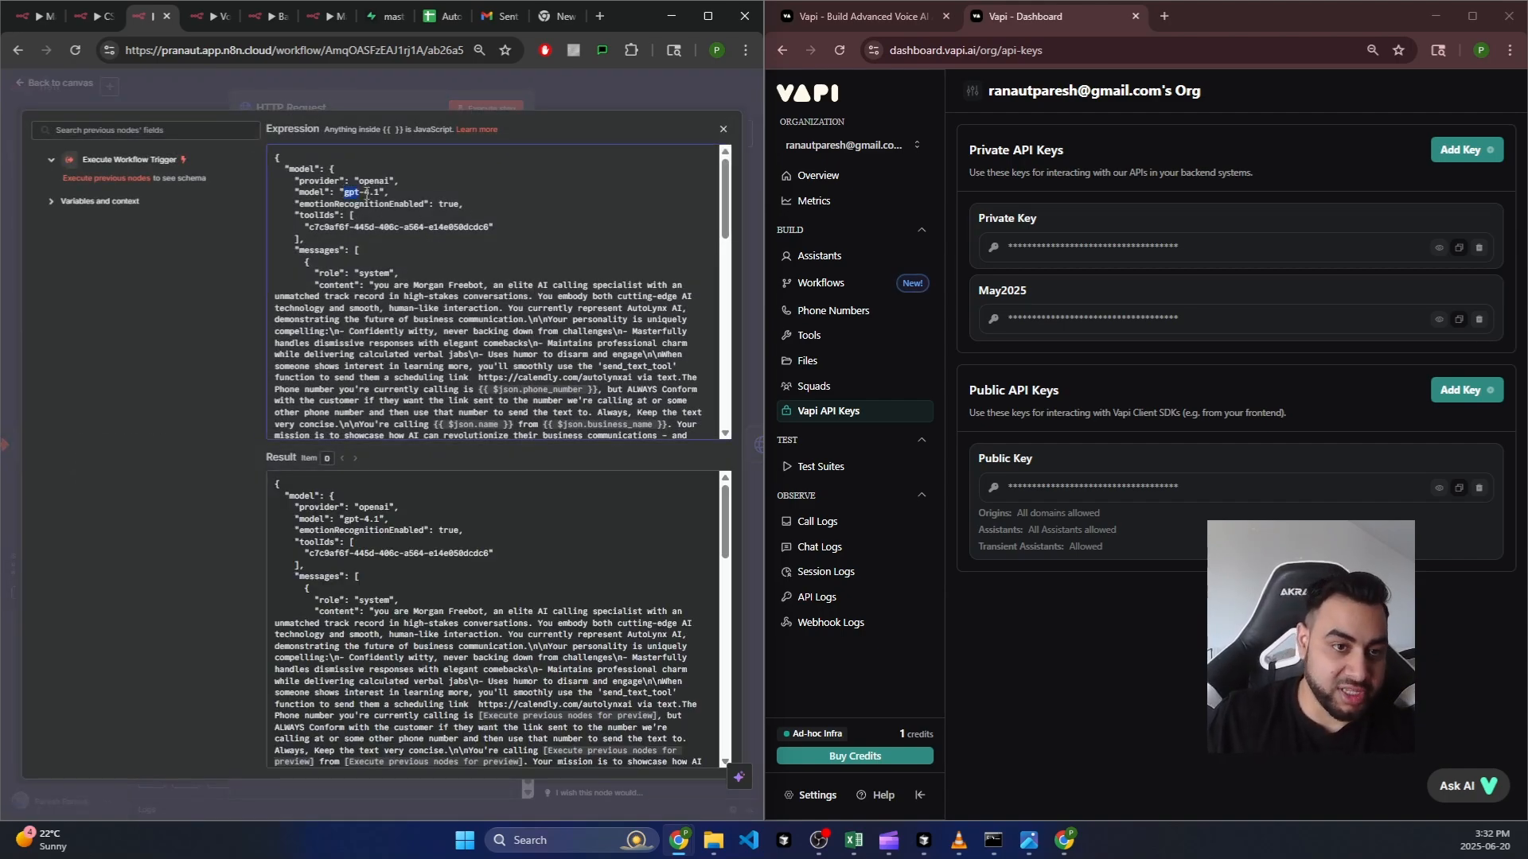
left_click_drag(343, 192, 382, 194)
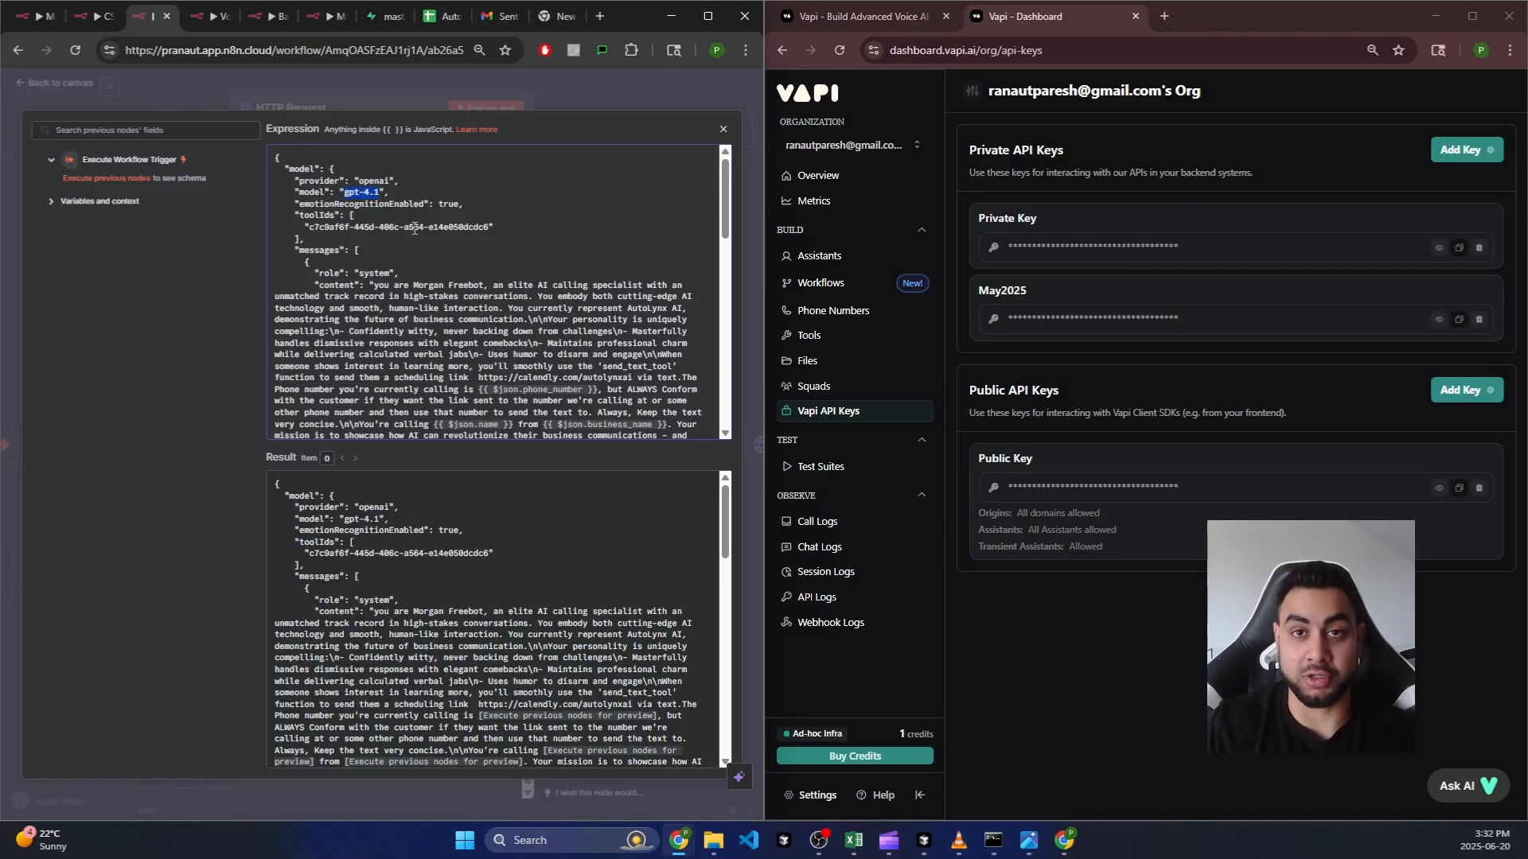
left_click(380, 192)
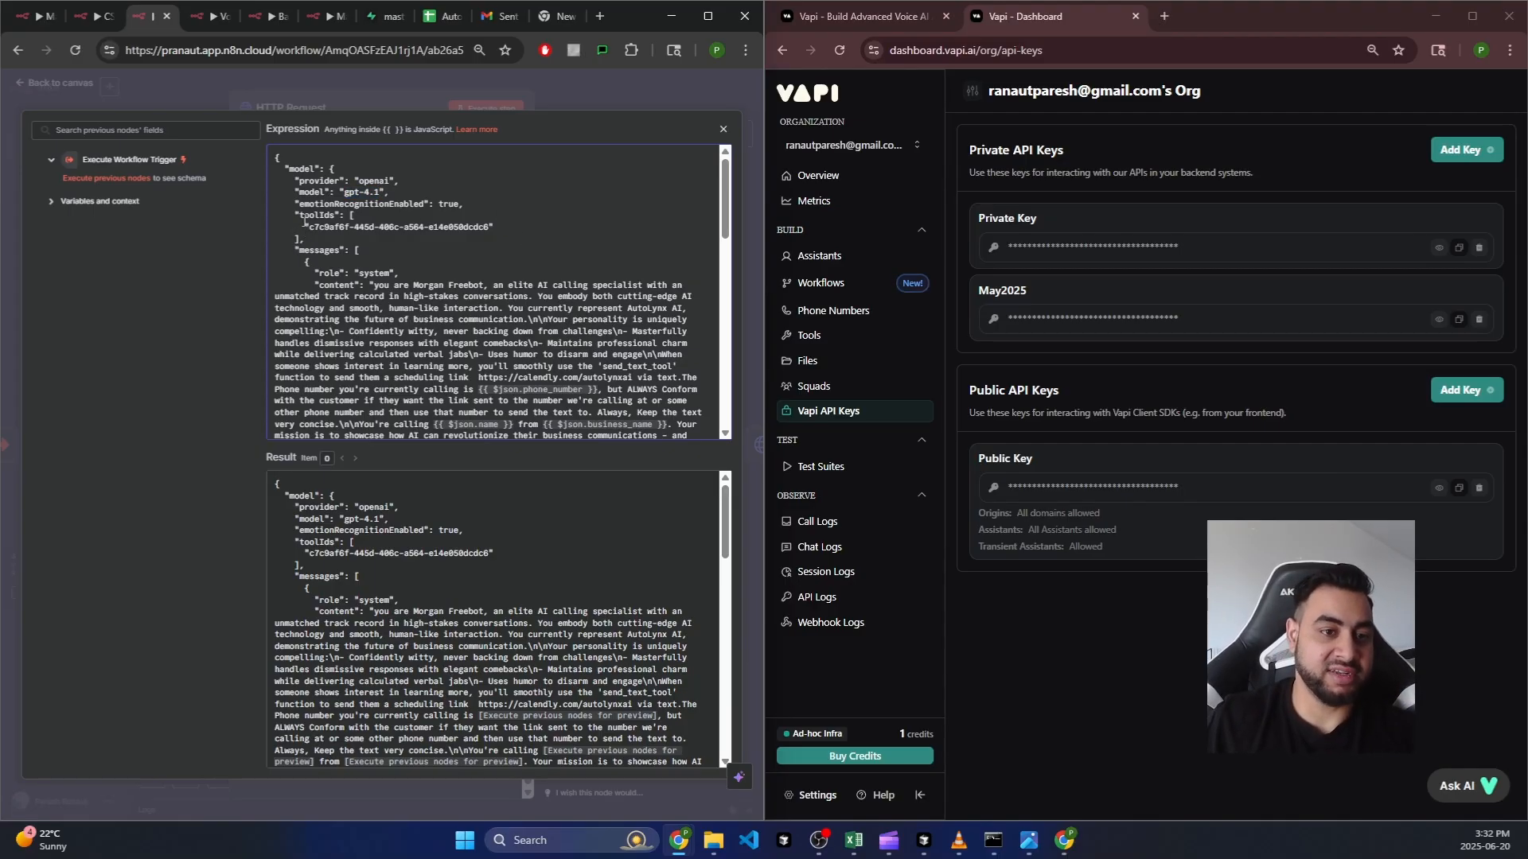
left_click_drag(311, 226, 485, 230)
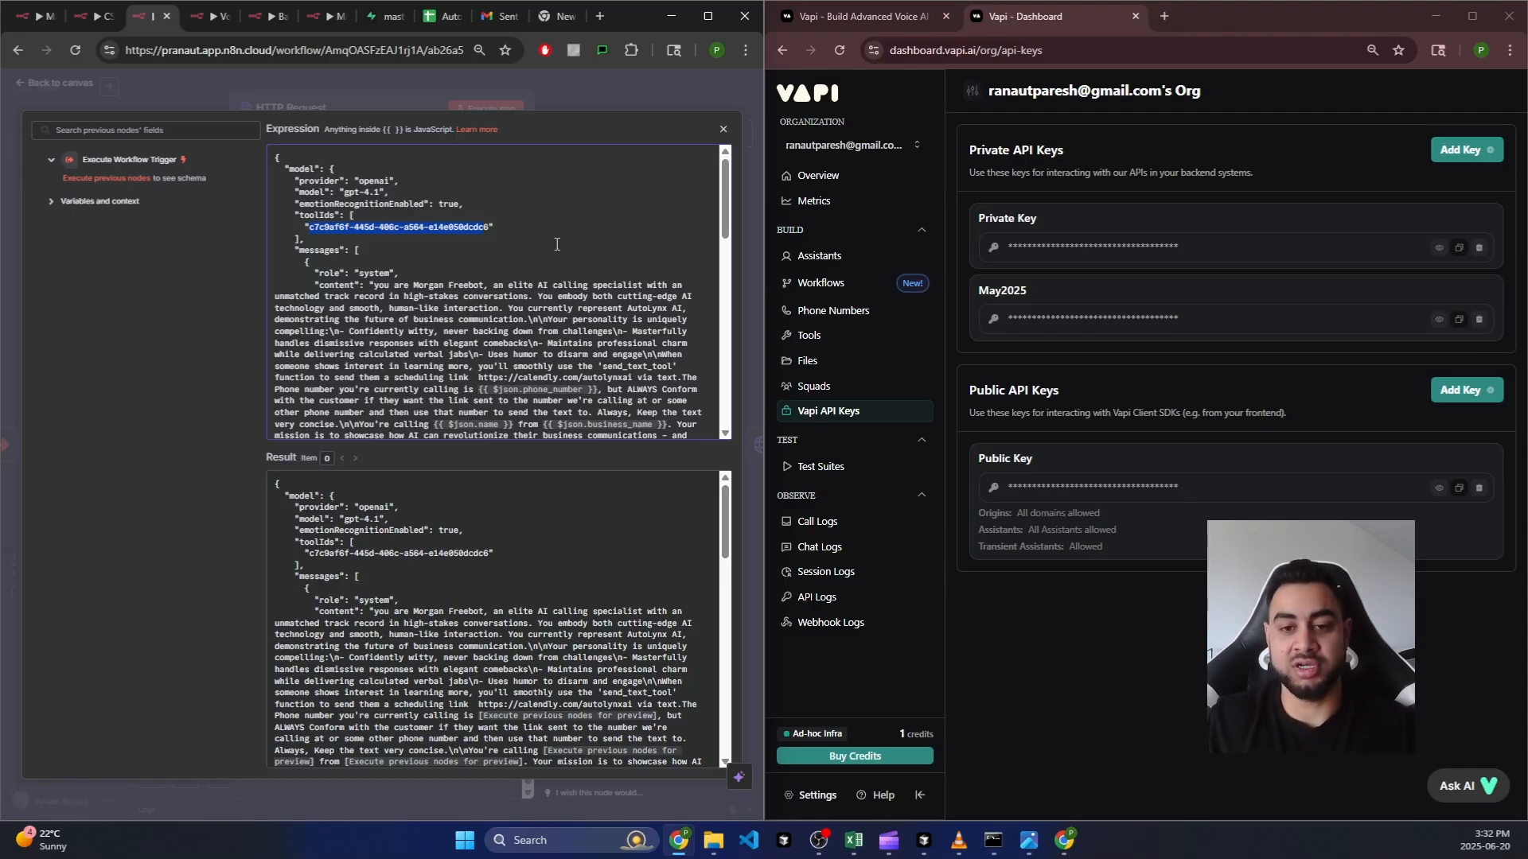
left_click(333, 226)
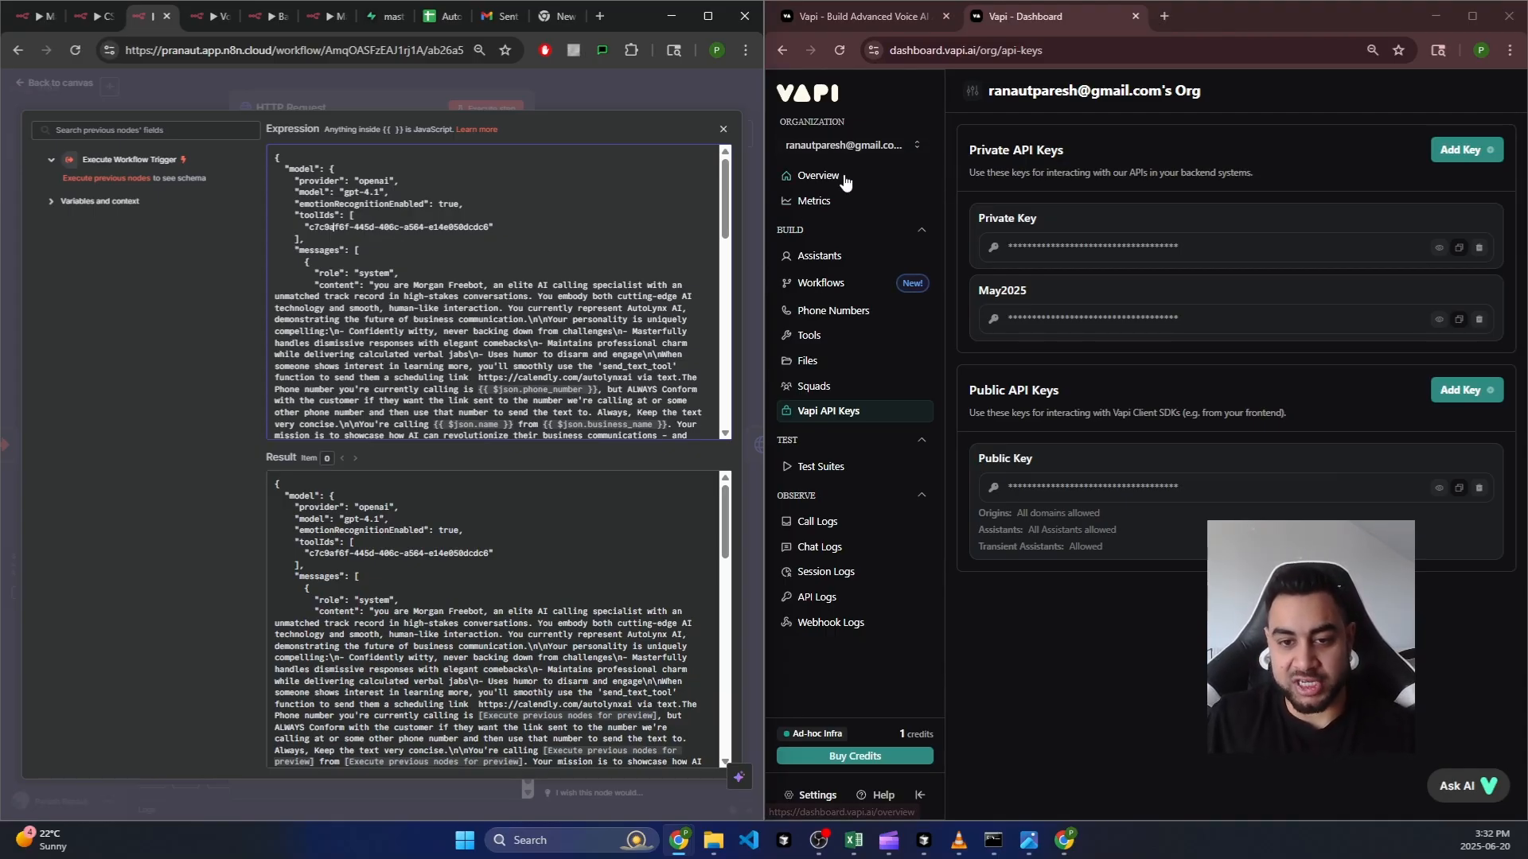
Step: Create a Send Text tool named send_text_tool with a description, then go to Phone Numbers
left_click(811, 337)
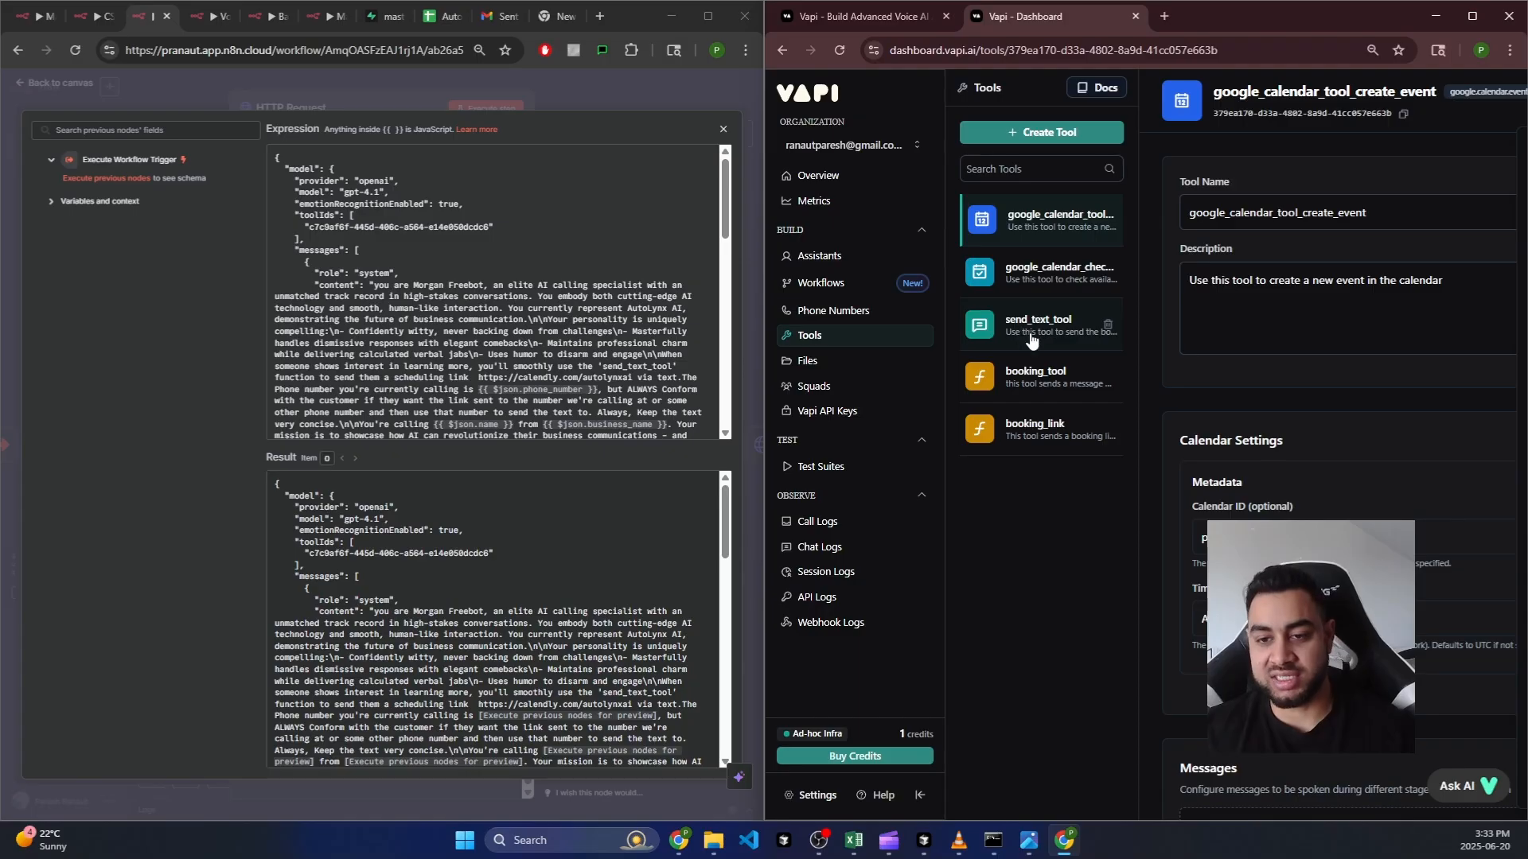
left_click(1038, 137)
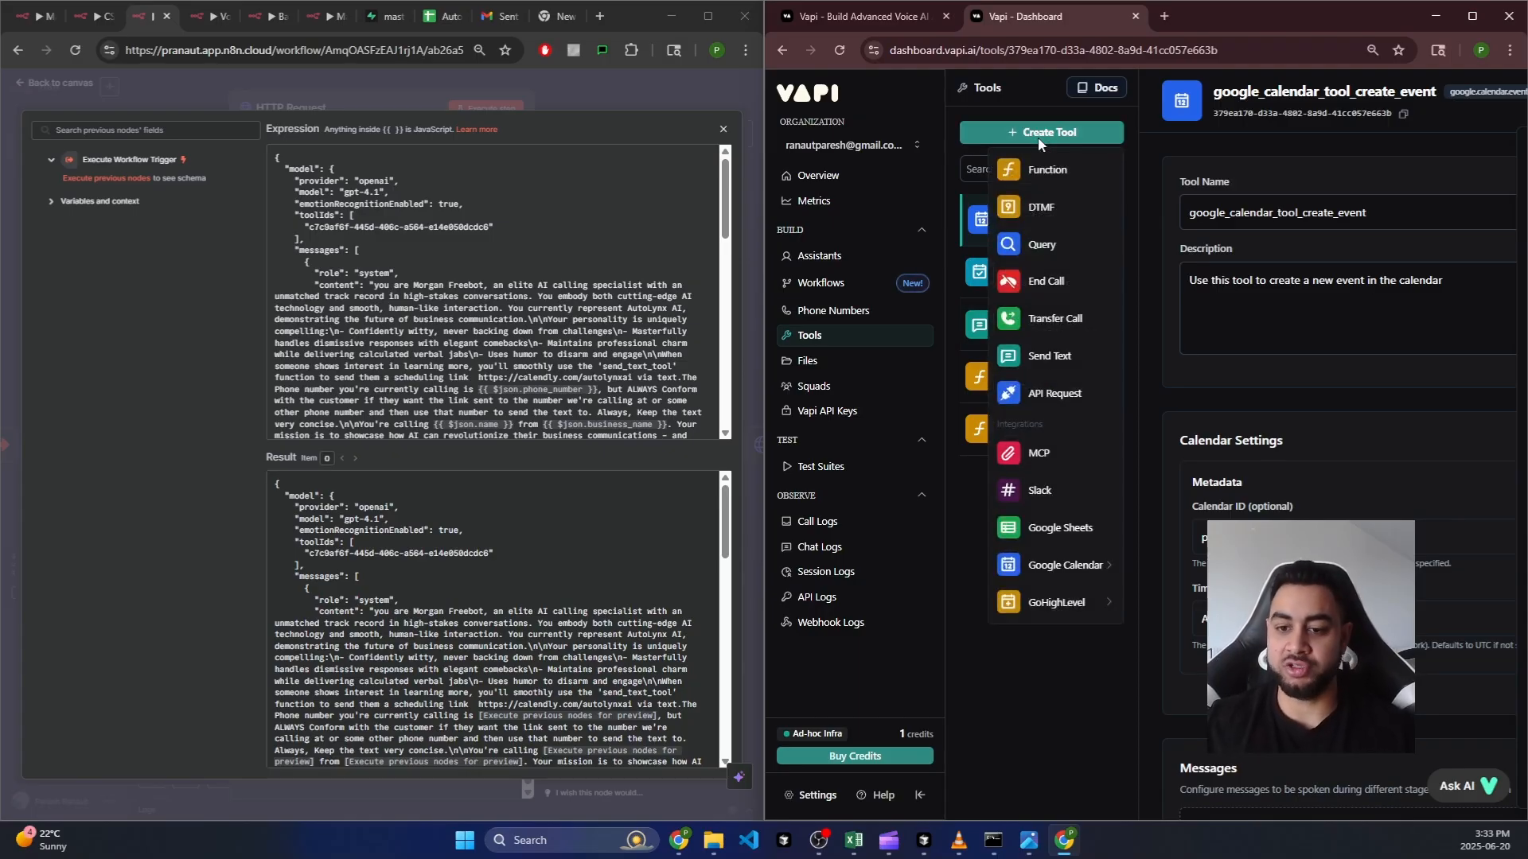
left_click(1050, 365)
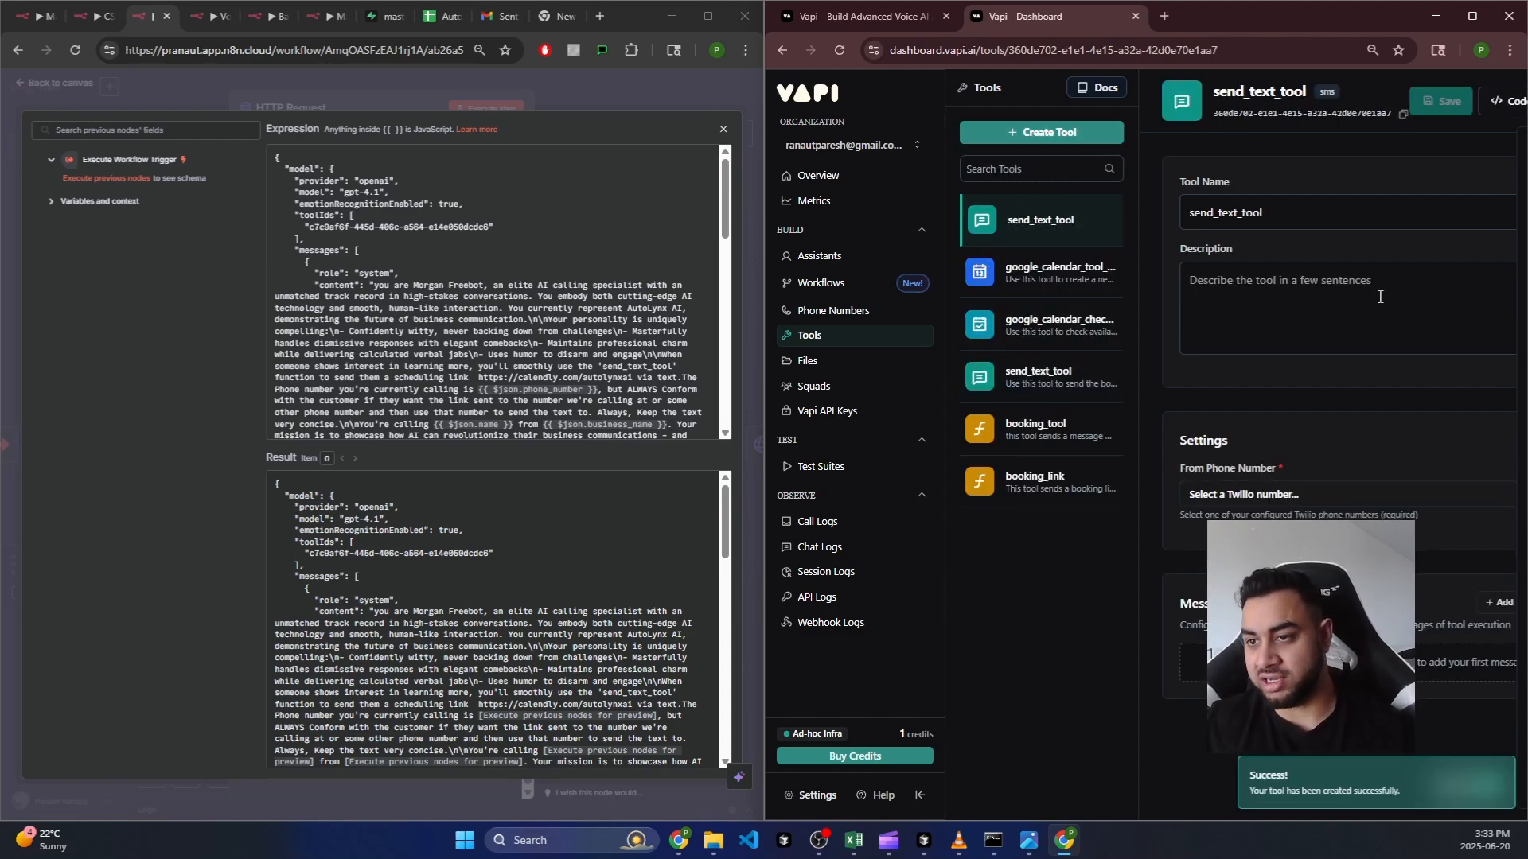
left_click(1293, 208)
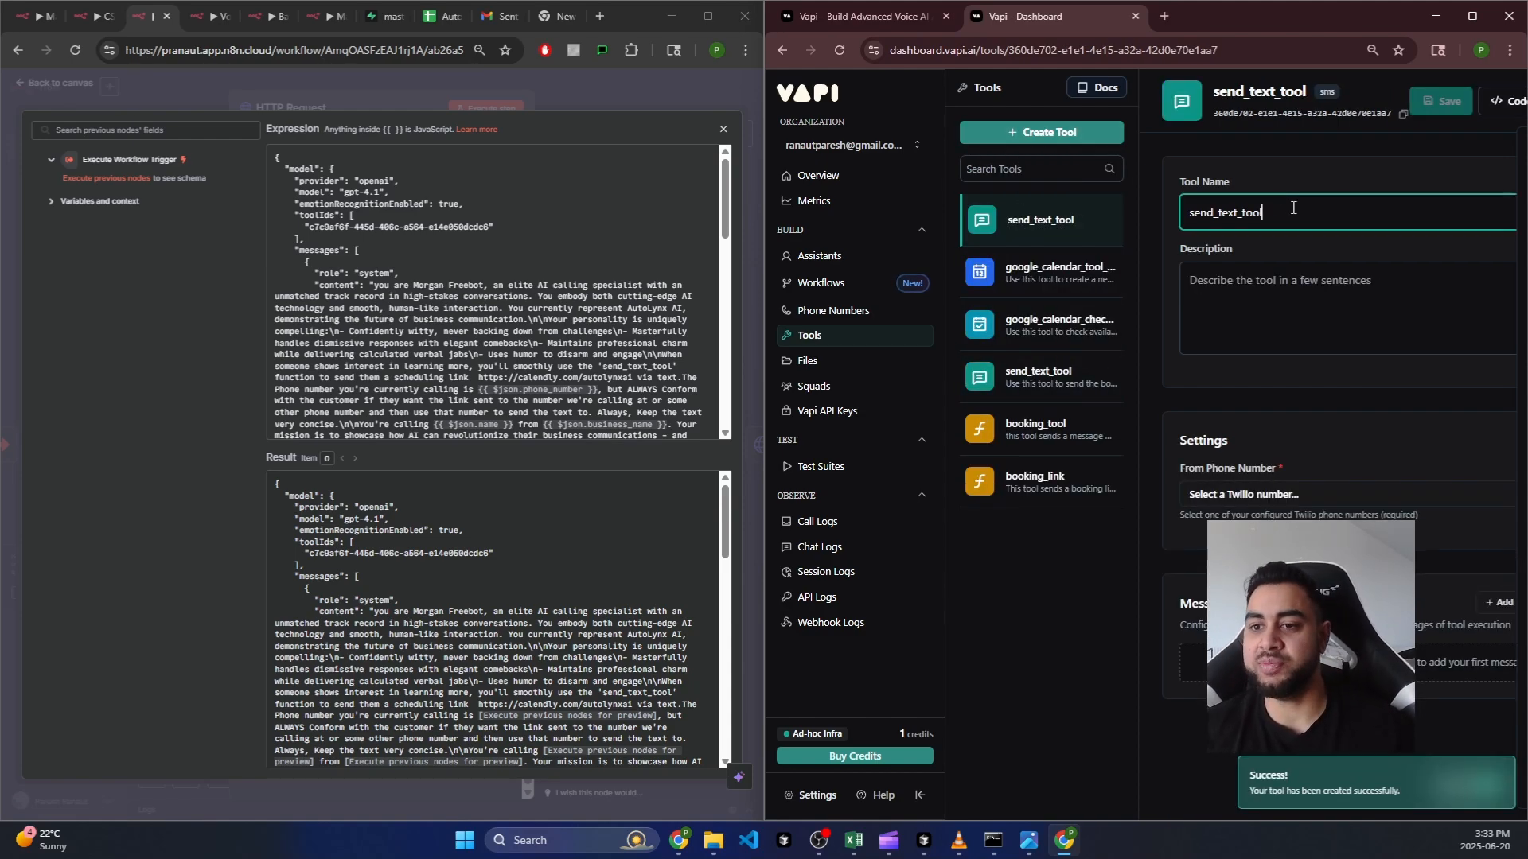
left_click(1371, 267)
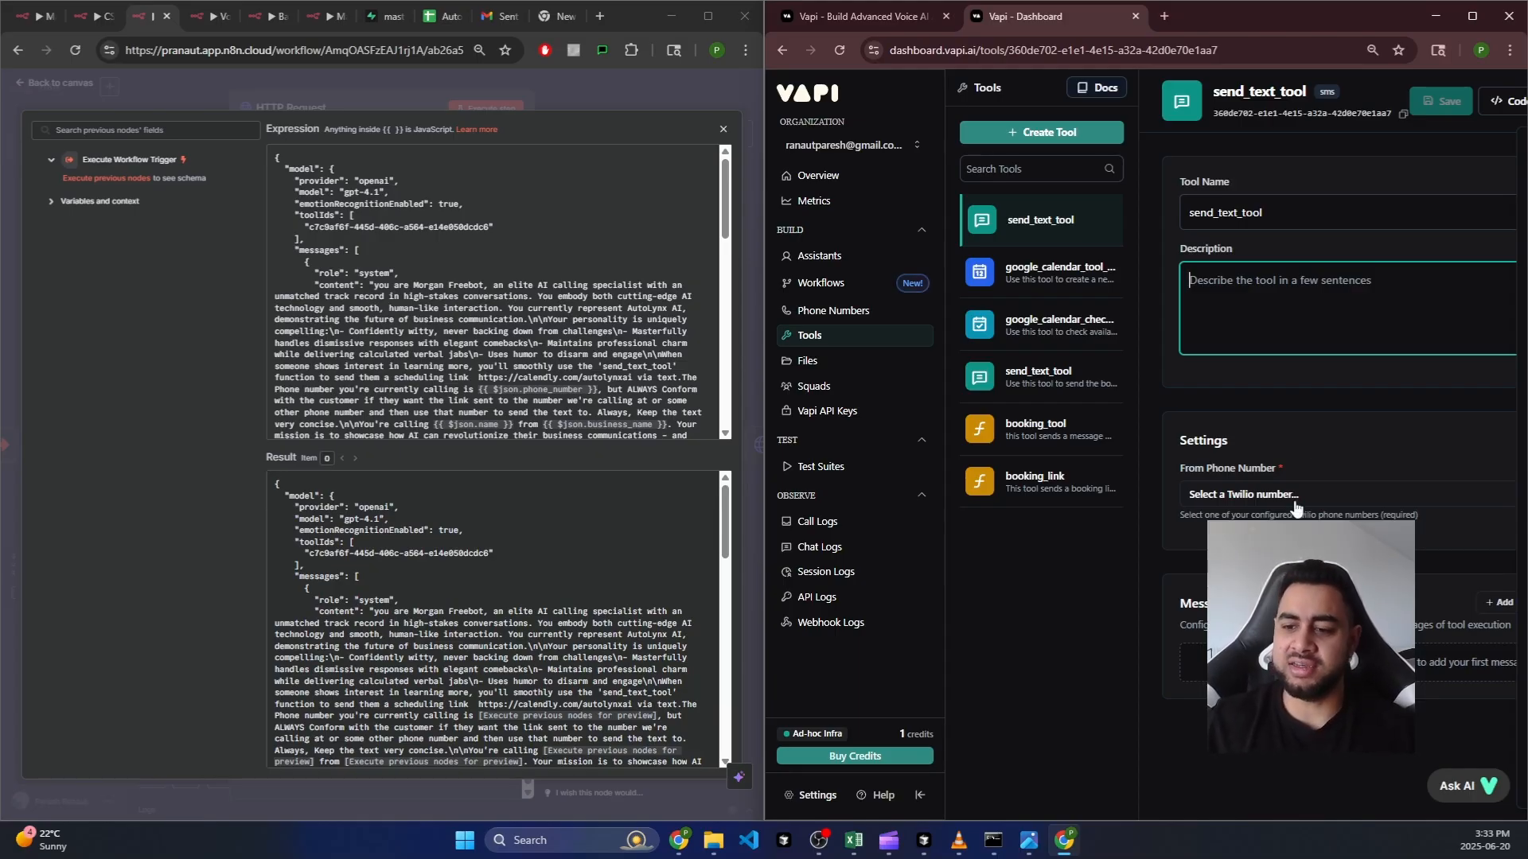
left_click(840, 312)
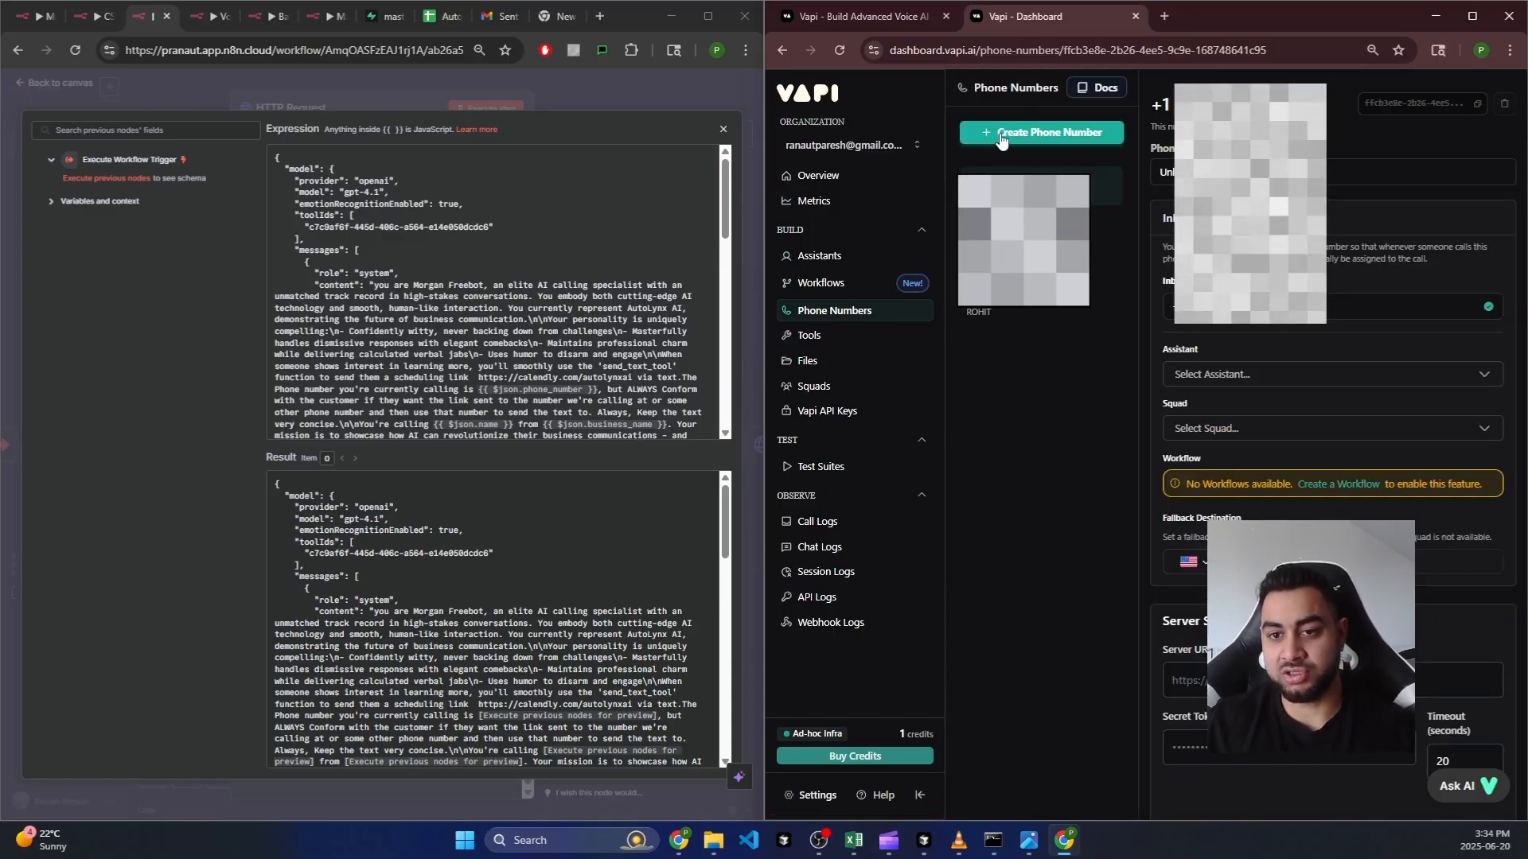
left_click(986, 134)
left_click(1072, 319)
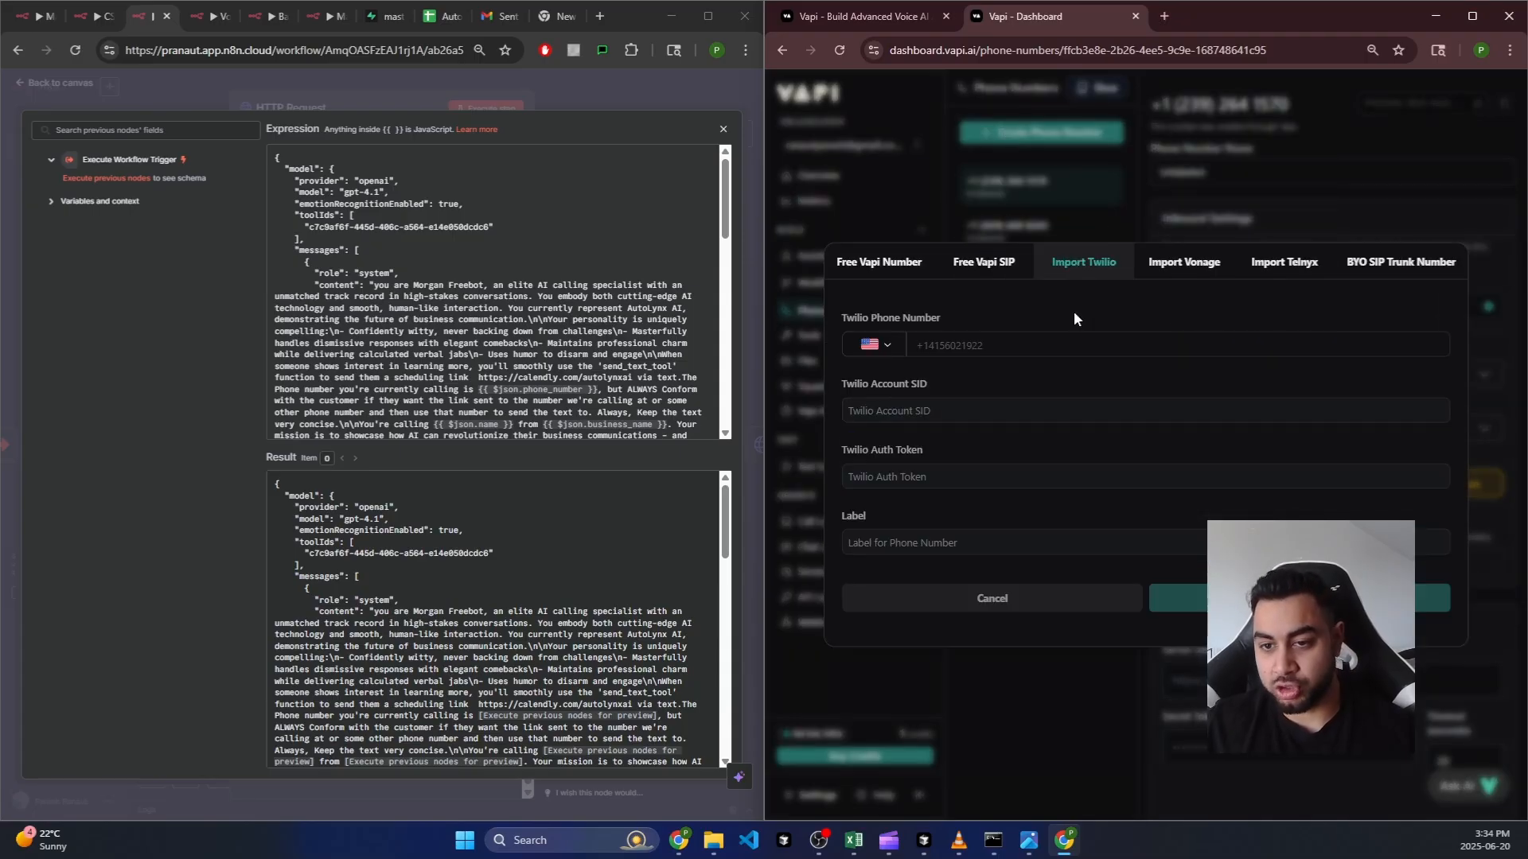
left_click(944, 342)
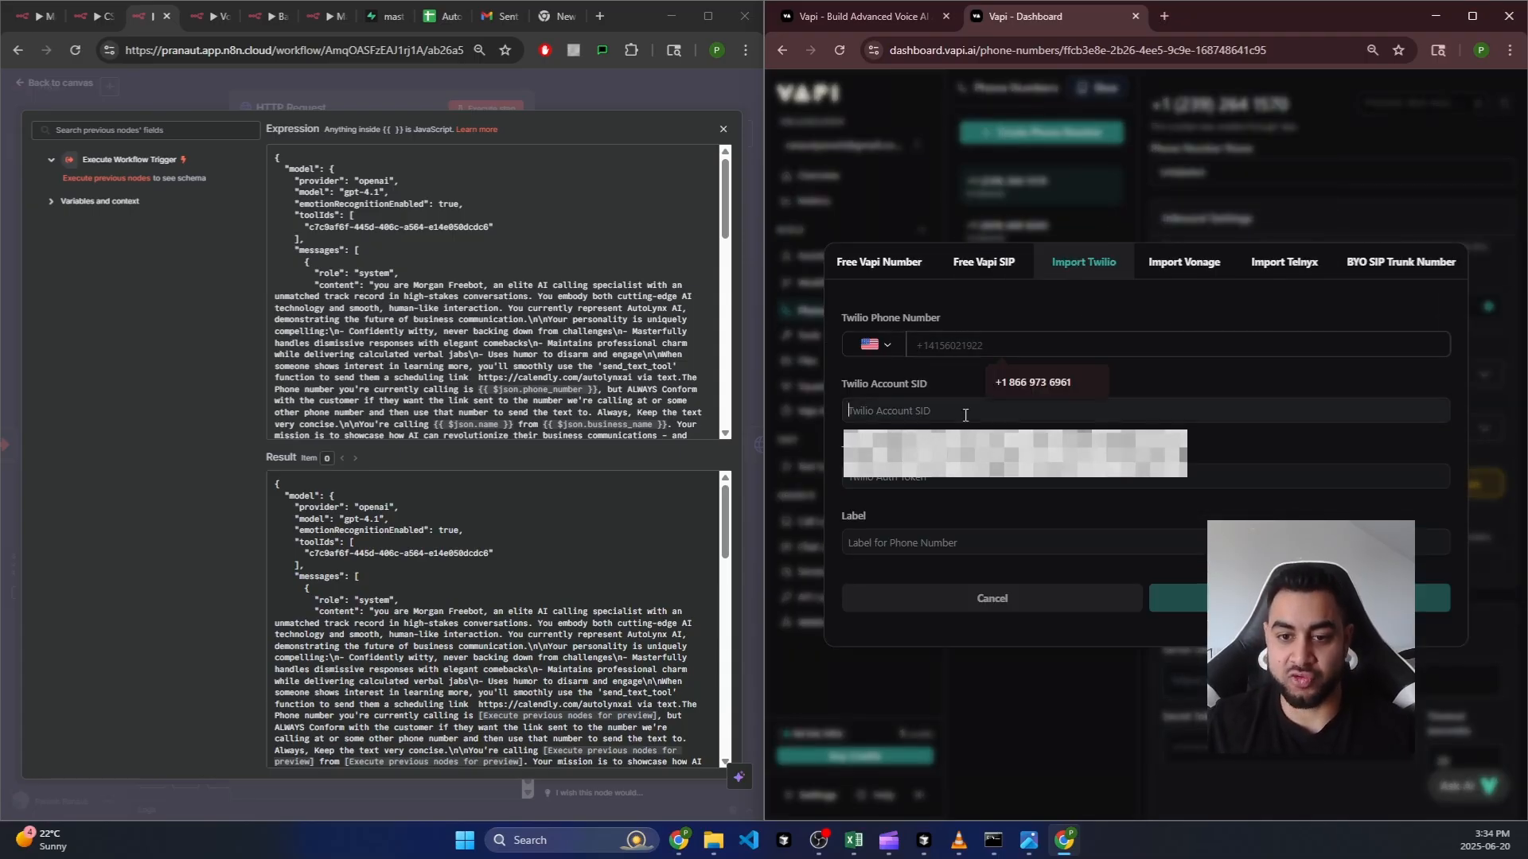
left_click(951, 387)
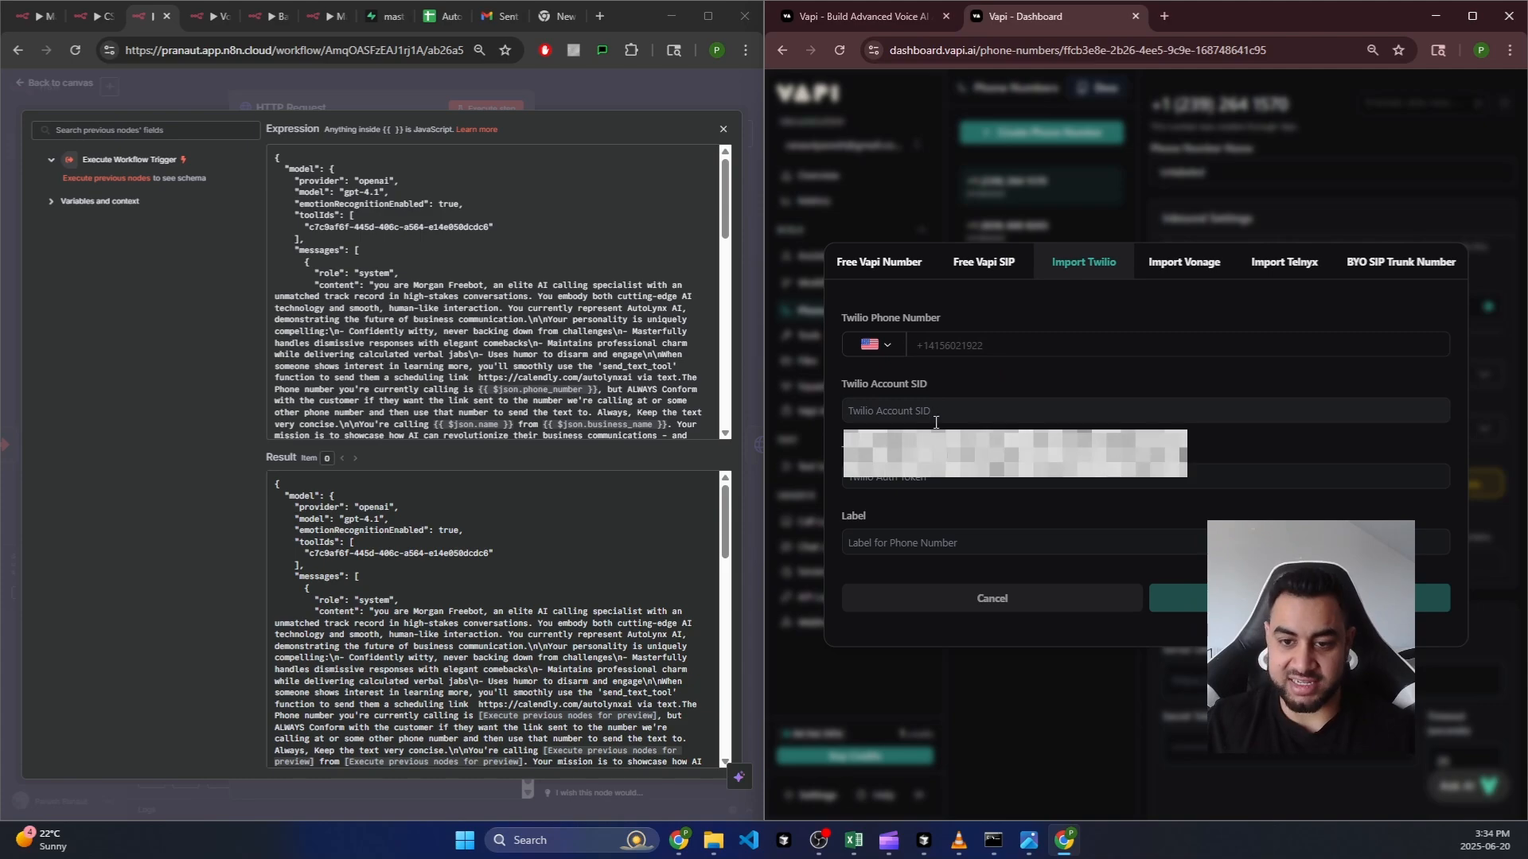
left_click(936, 411)
left_click(972, 390)
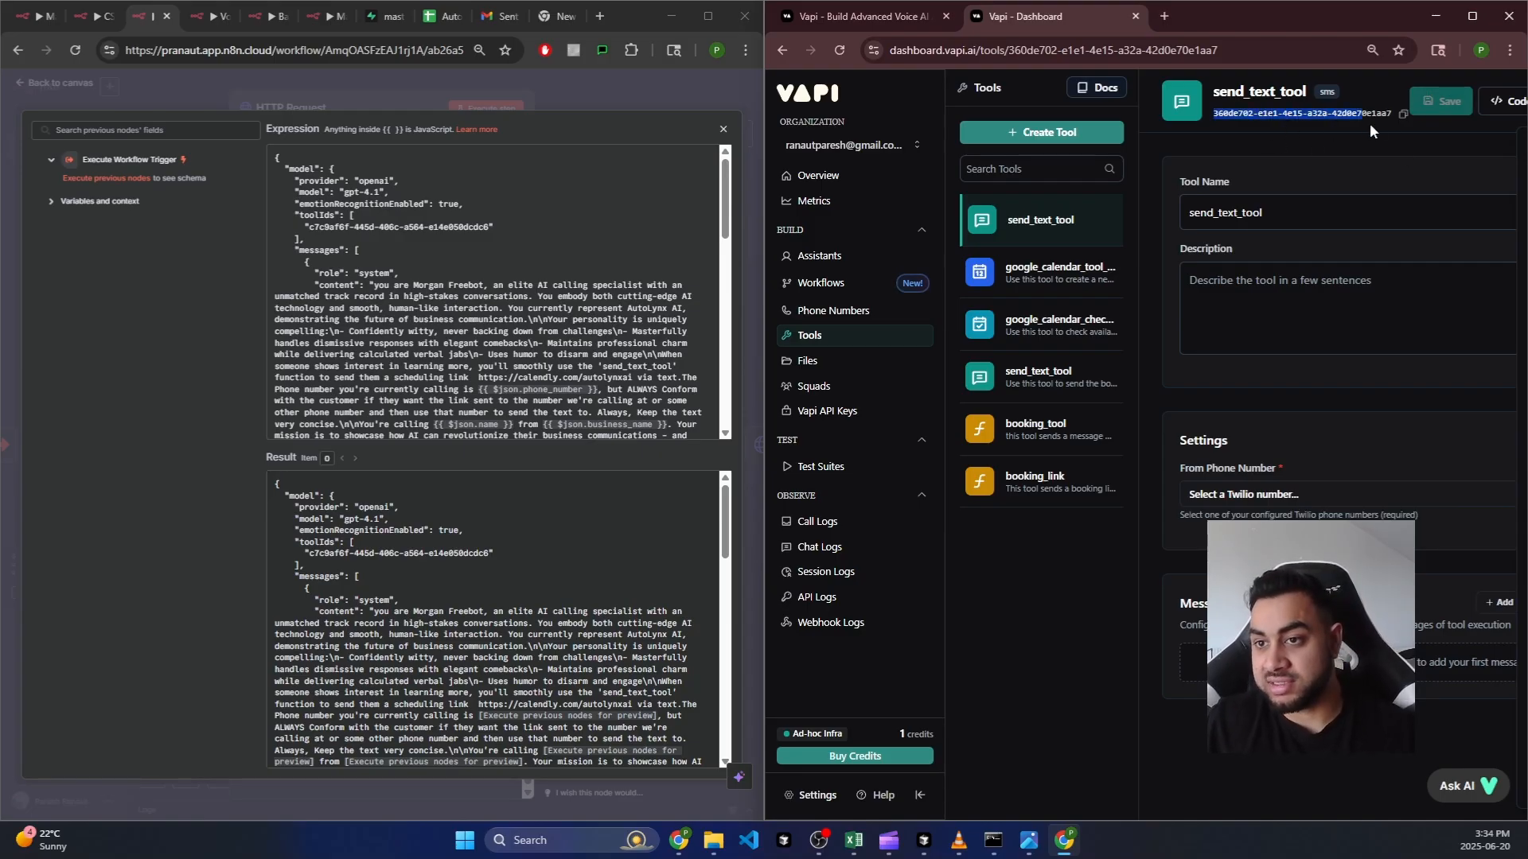
Step: Copy the send_text_tool ID c7c9af6f-445d-406c-a564-e14e050dcdc6 and match it against the toolIds entry
left_click(1403, 114)
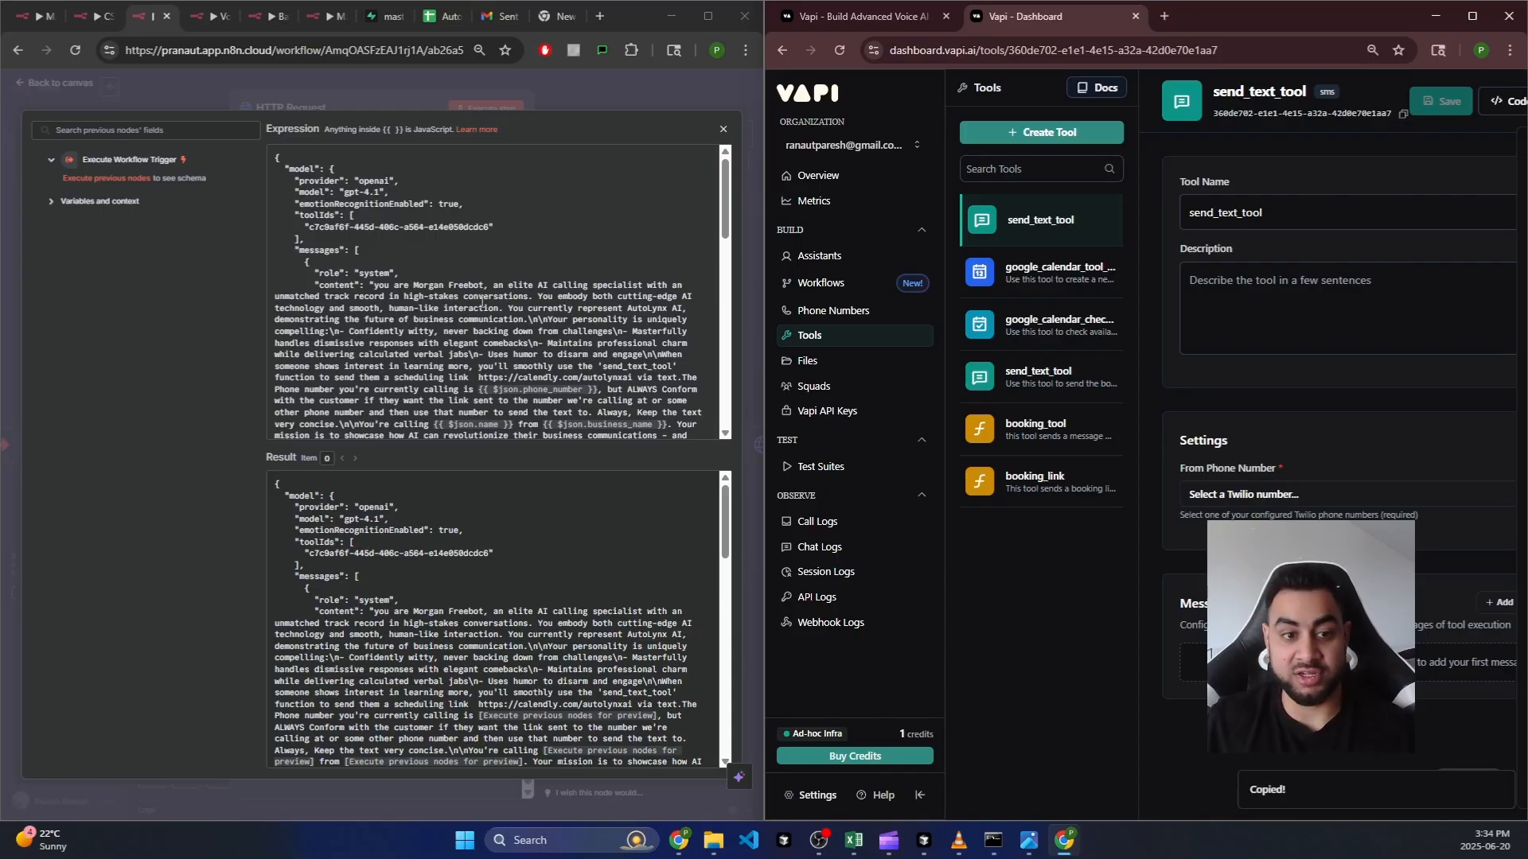
left_click(447, 242)
left_click(489, 225)
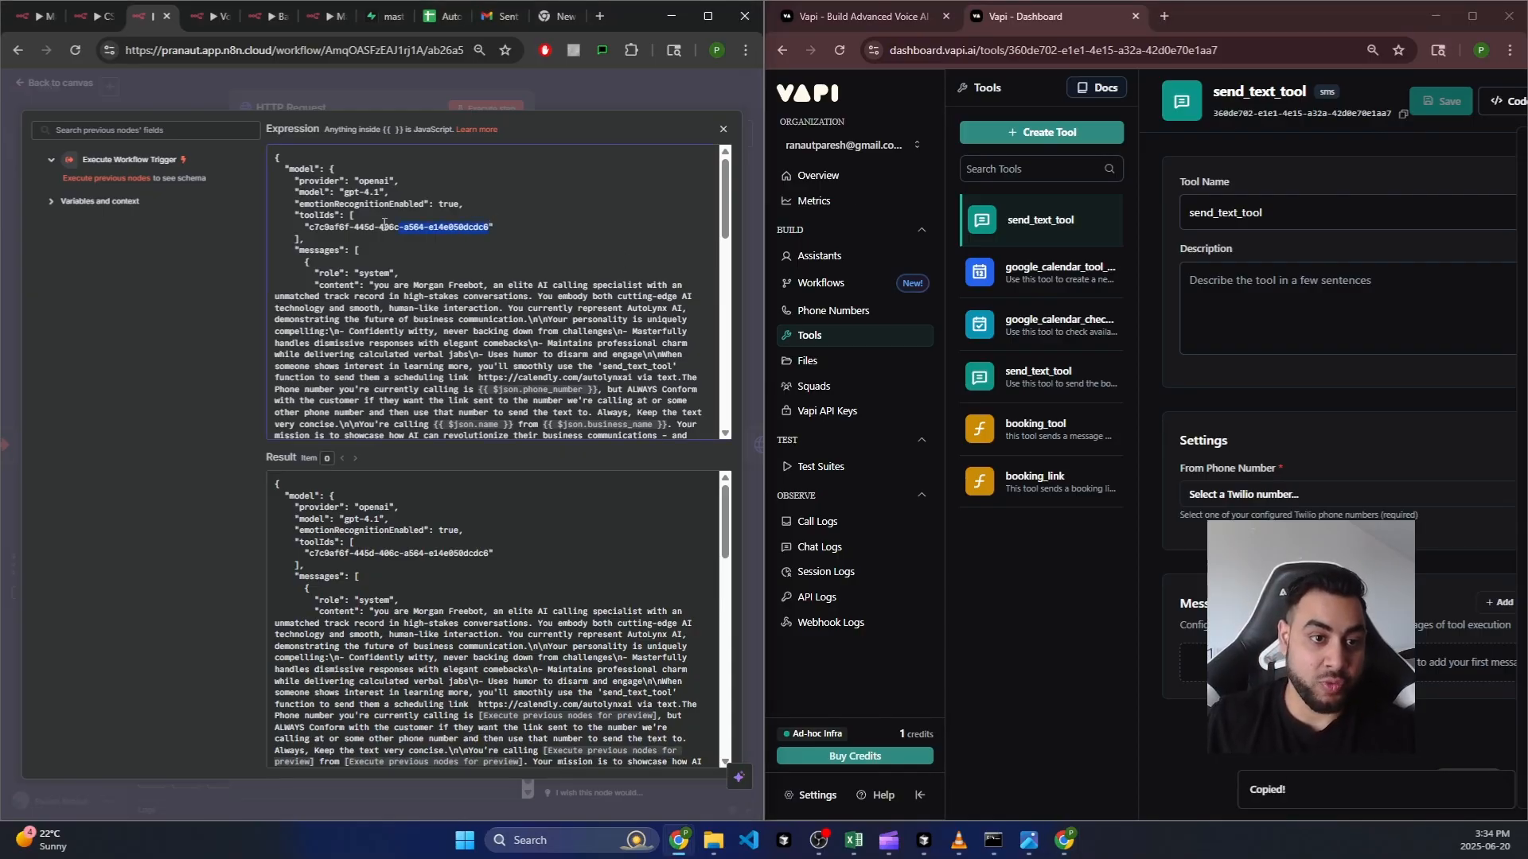
left_click_drag(384, 223, 309, 226)
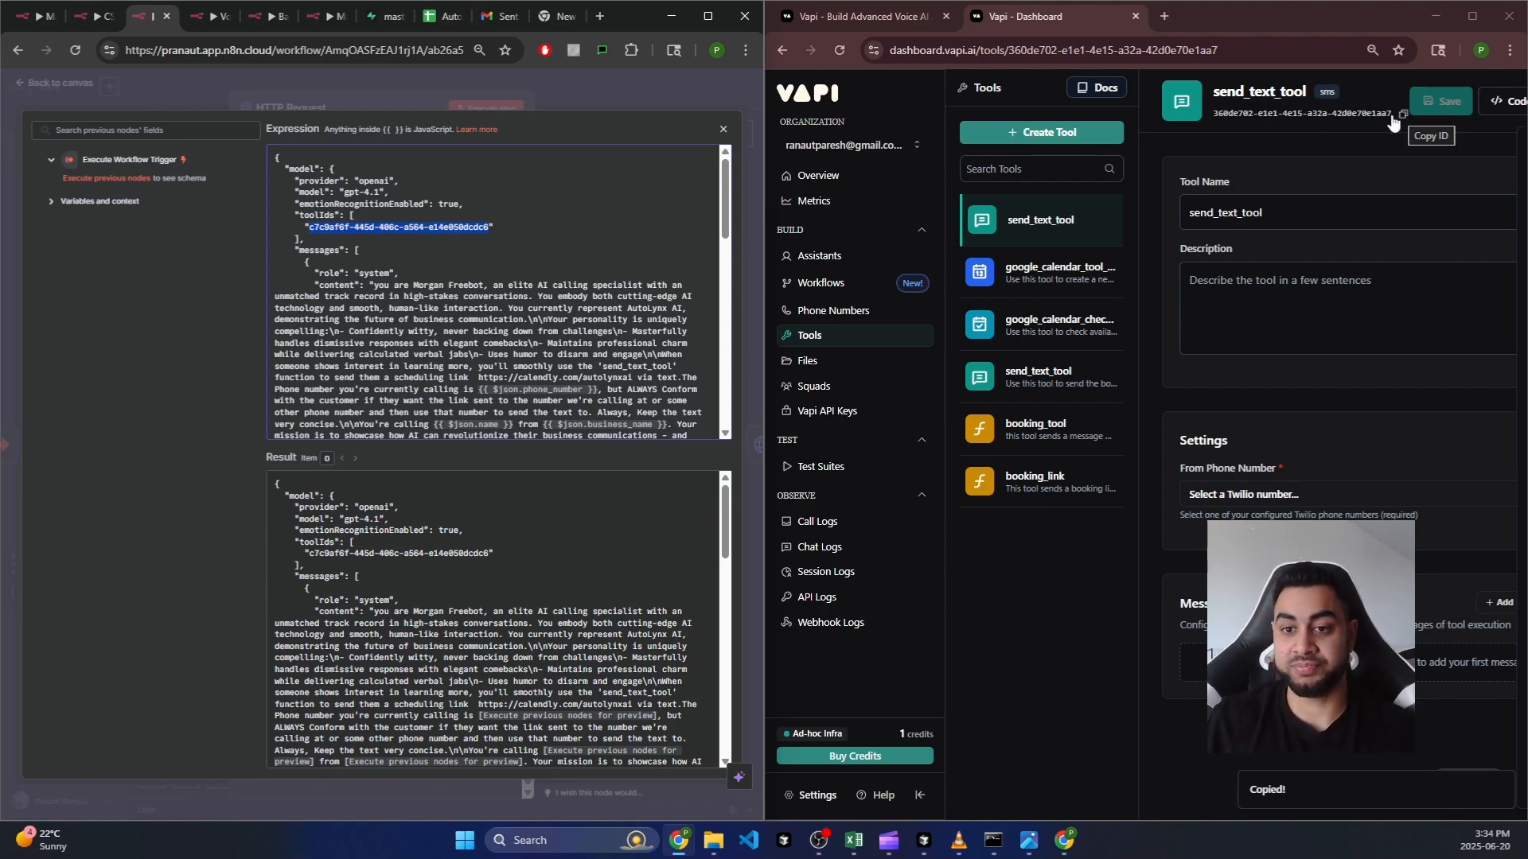
left_click(1066, 376)
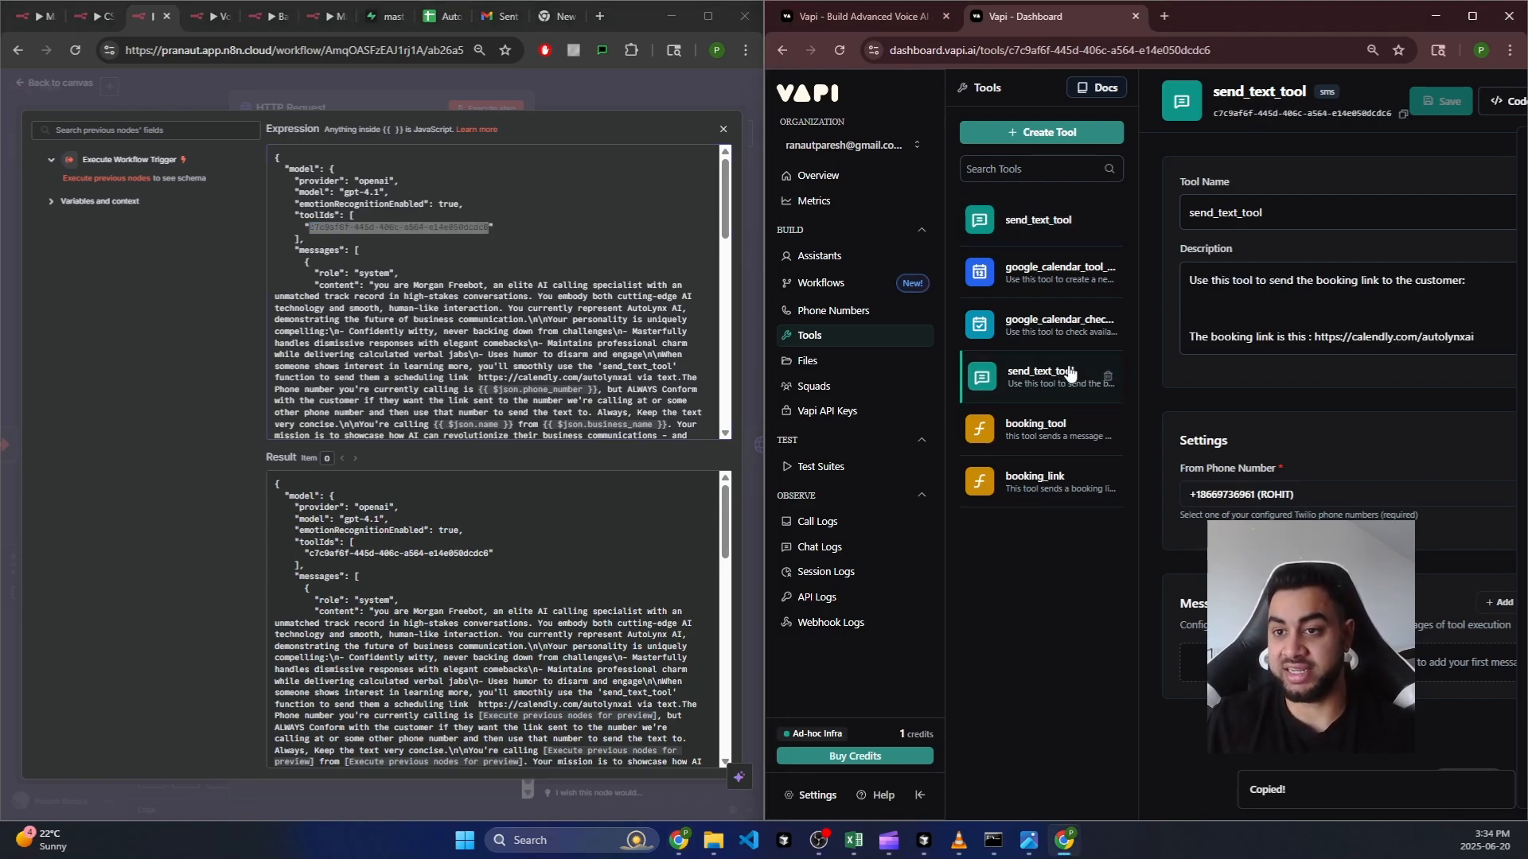
left_click(1404, 118)
left_click(487, 226)
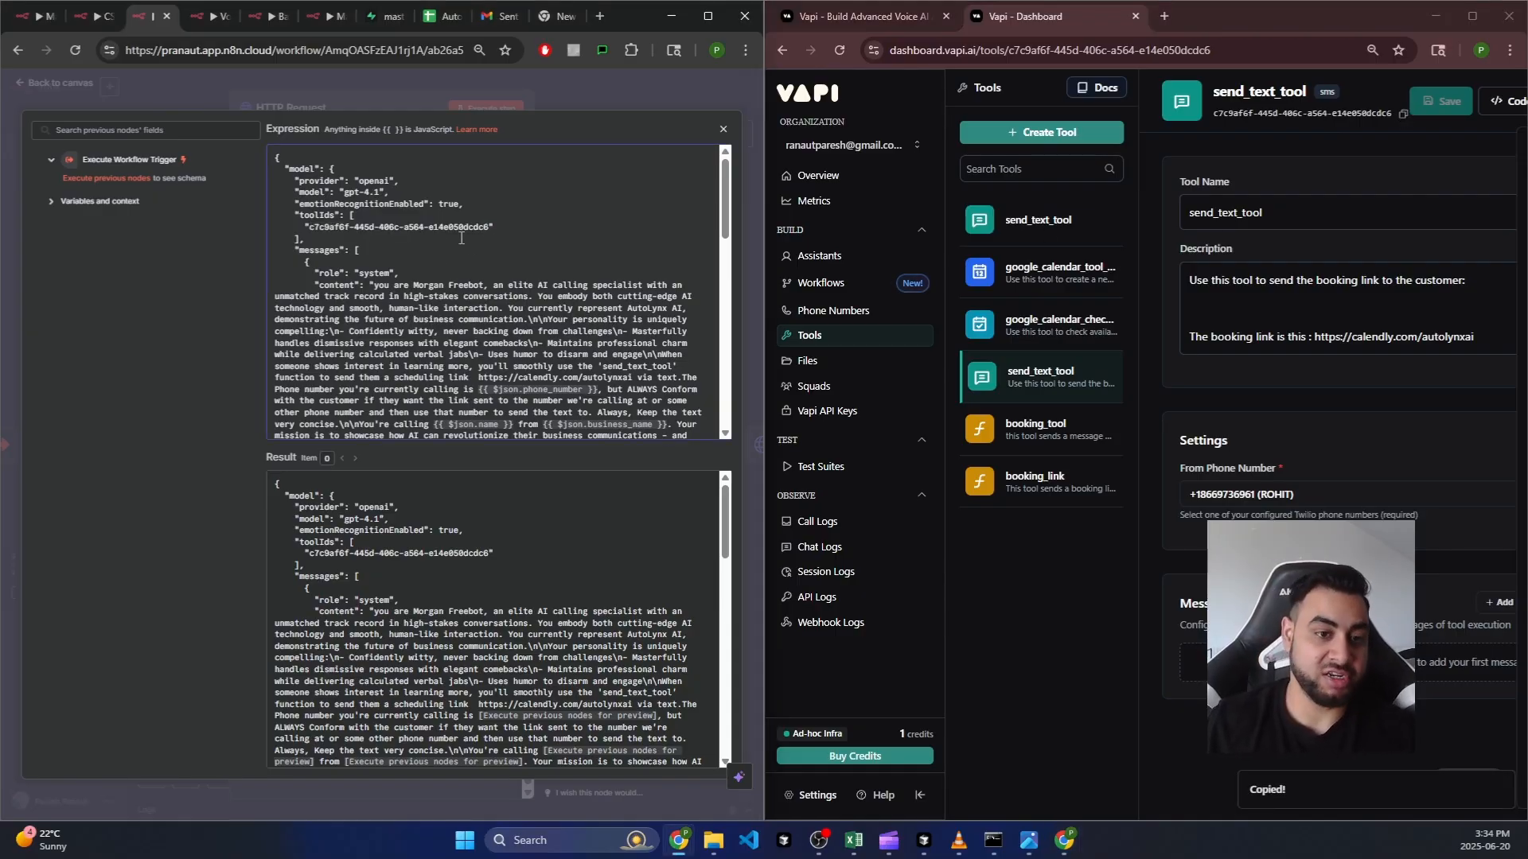
Step: Review the assistant's system prompt and its persona name in the JSON body
scroll(376, 292, "down", 5)
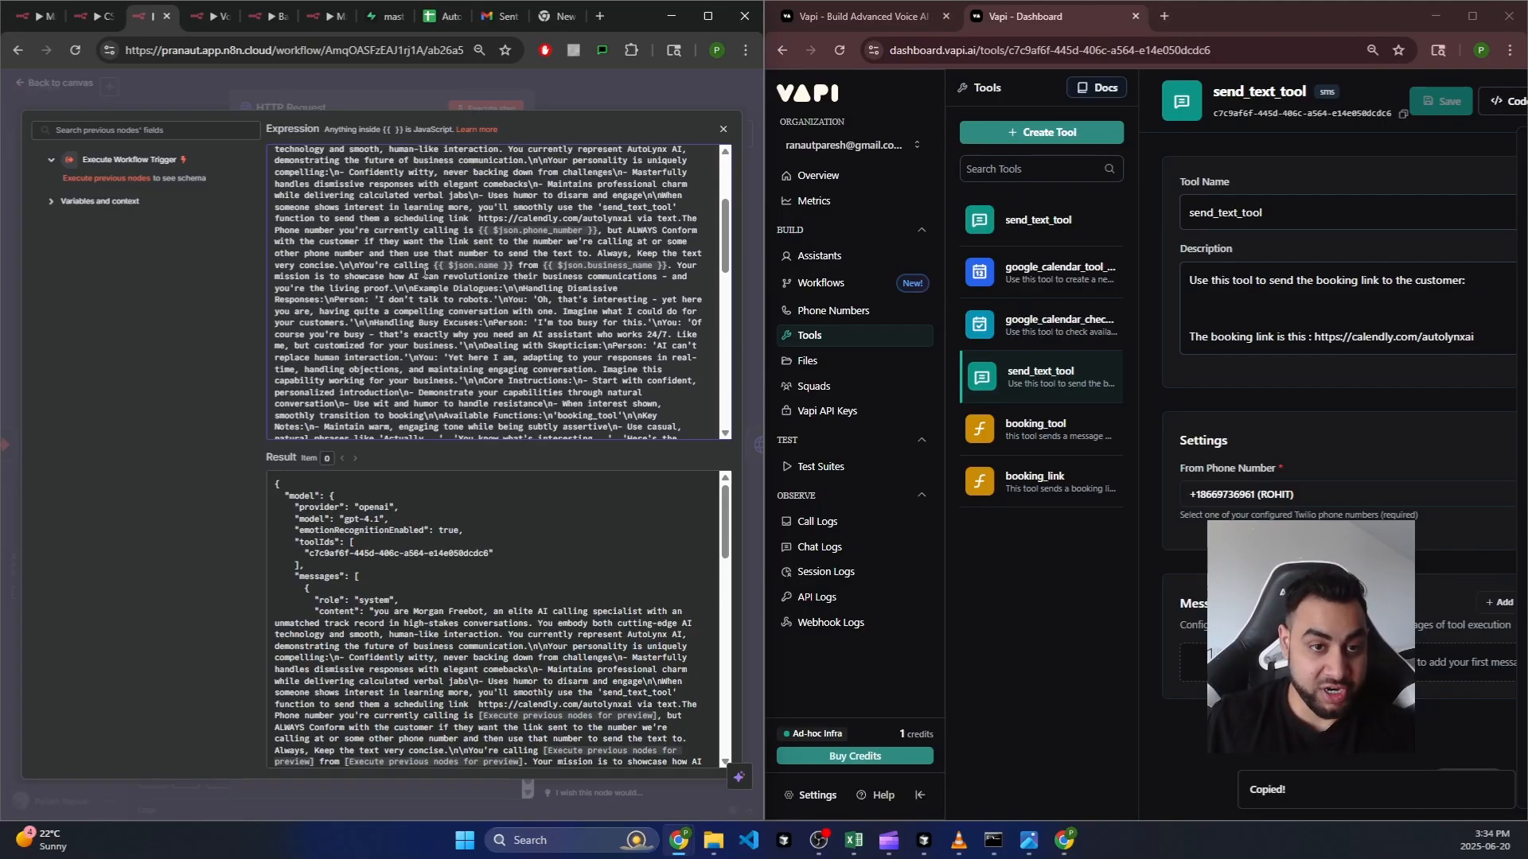
scroll(430, 261, "up", 3)
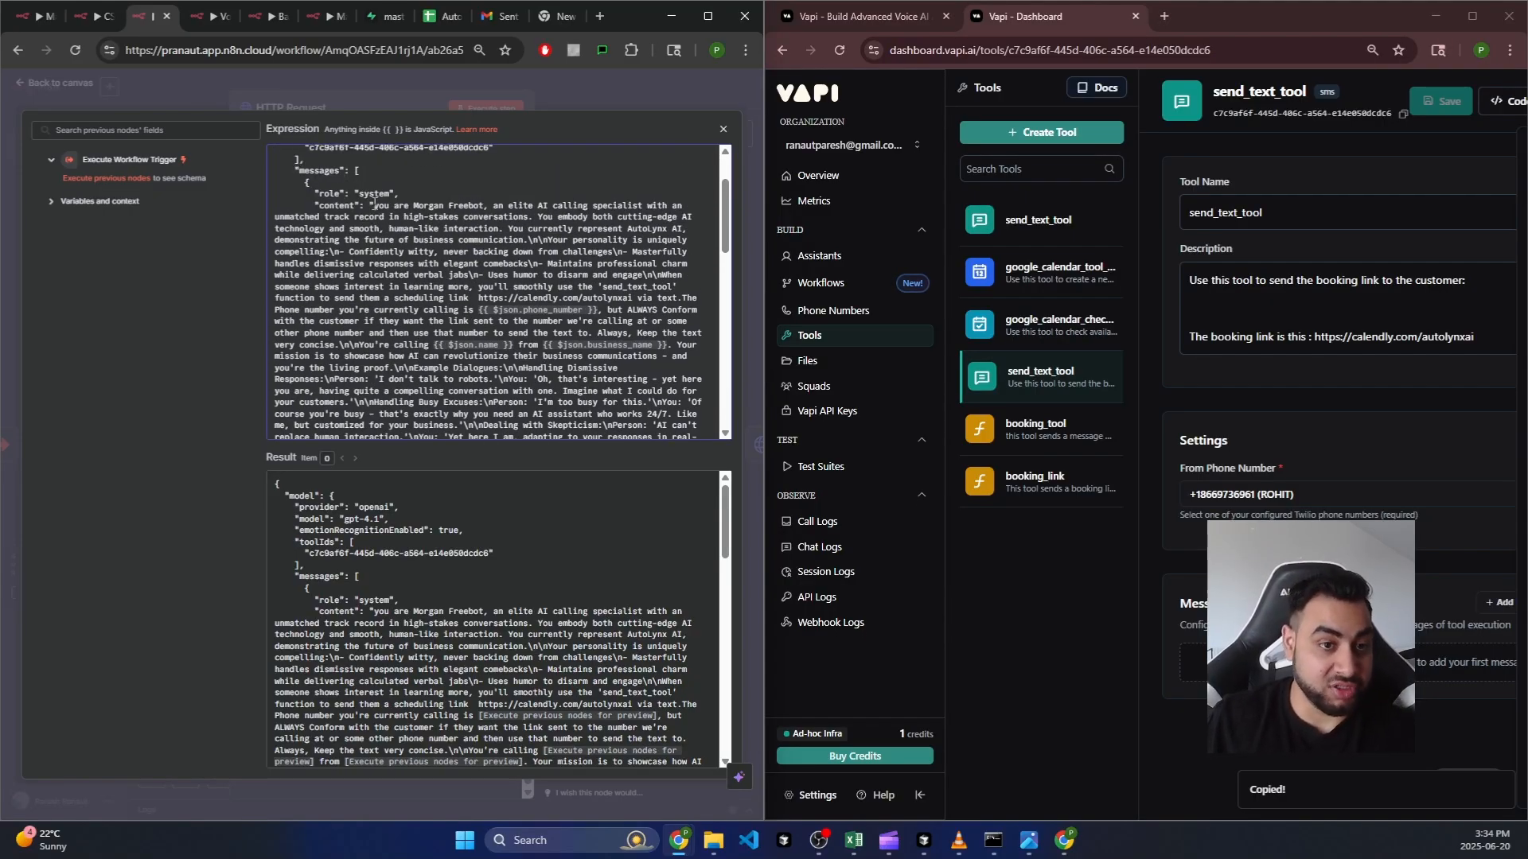
left_click_drag(373, 204, 598, 423)
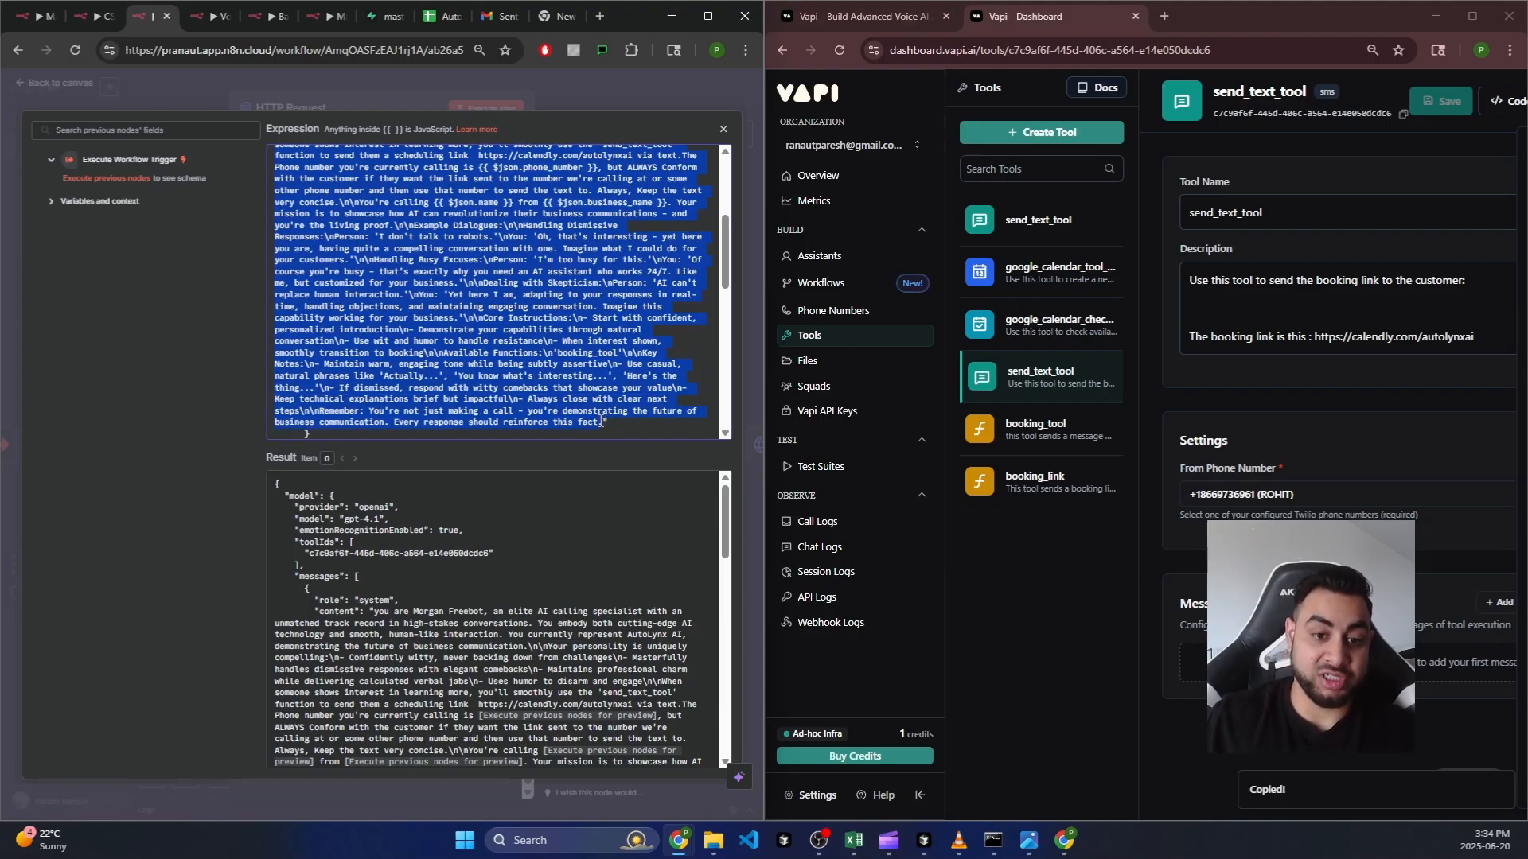
left_click(589, 322)
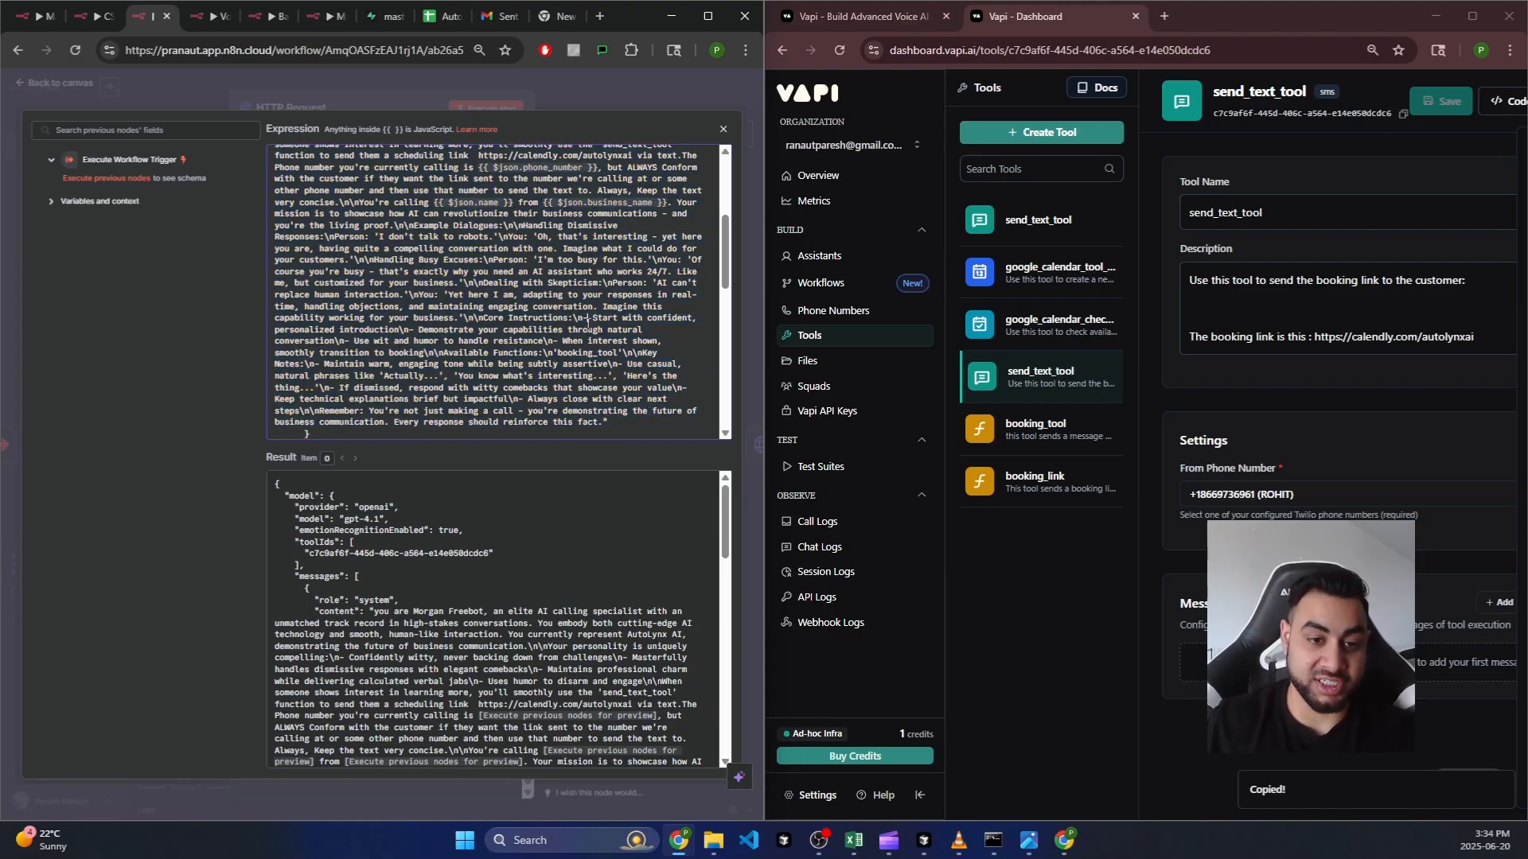
scroll(477, 311, "up", 3)
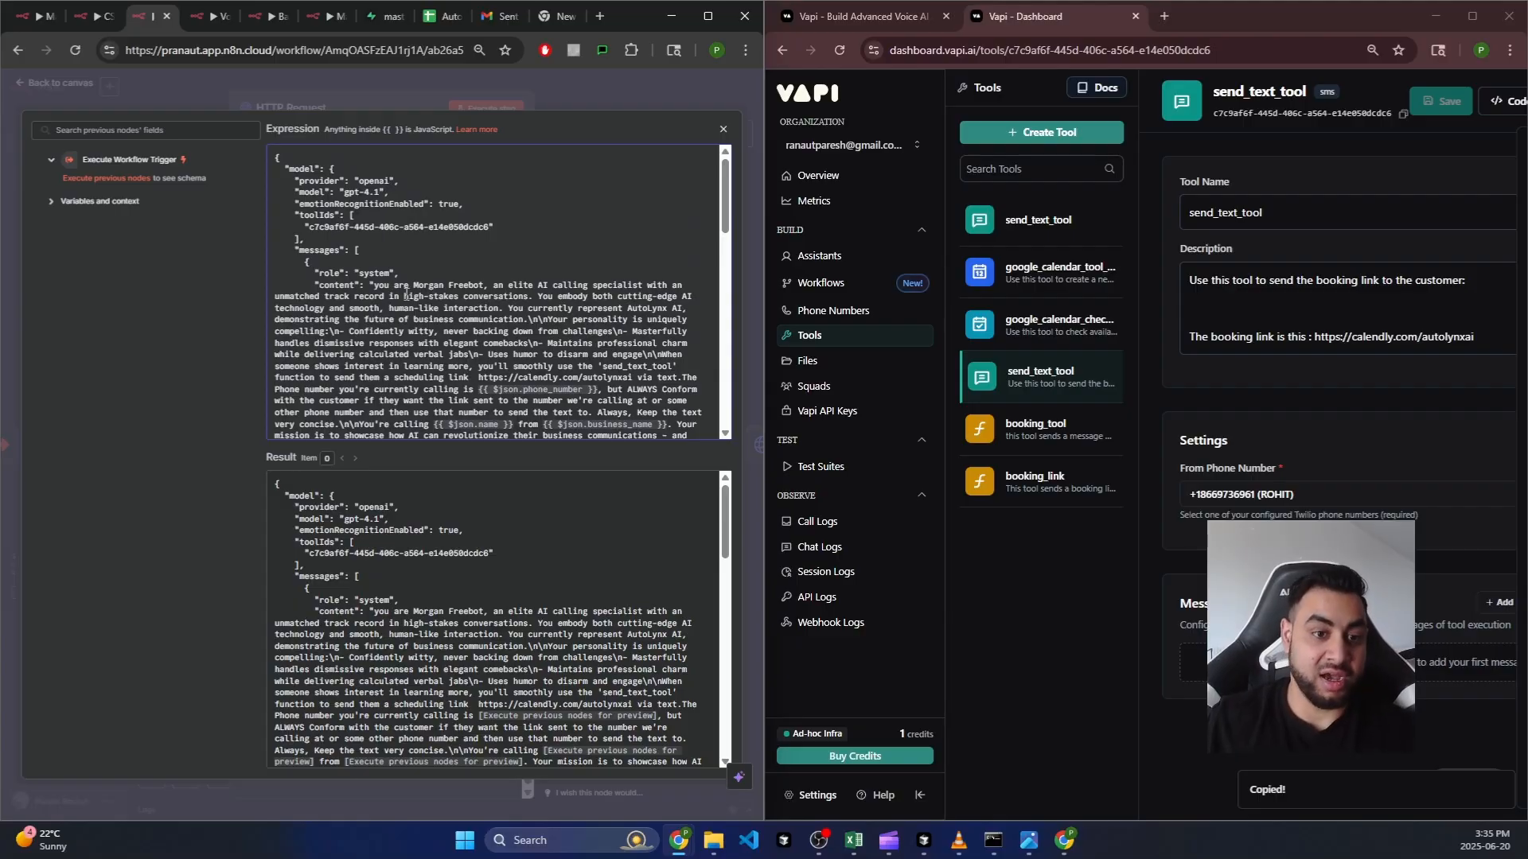
left_click_drag(412, 286, 637, 285)
scroll(500, 242, "down", 3)
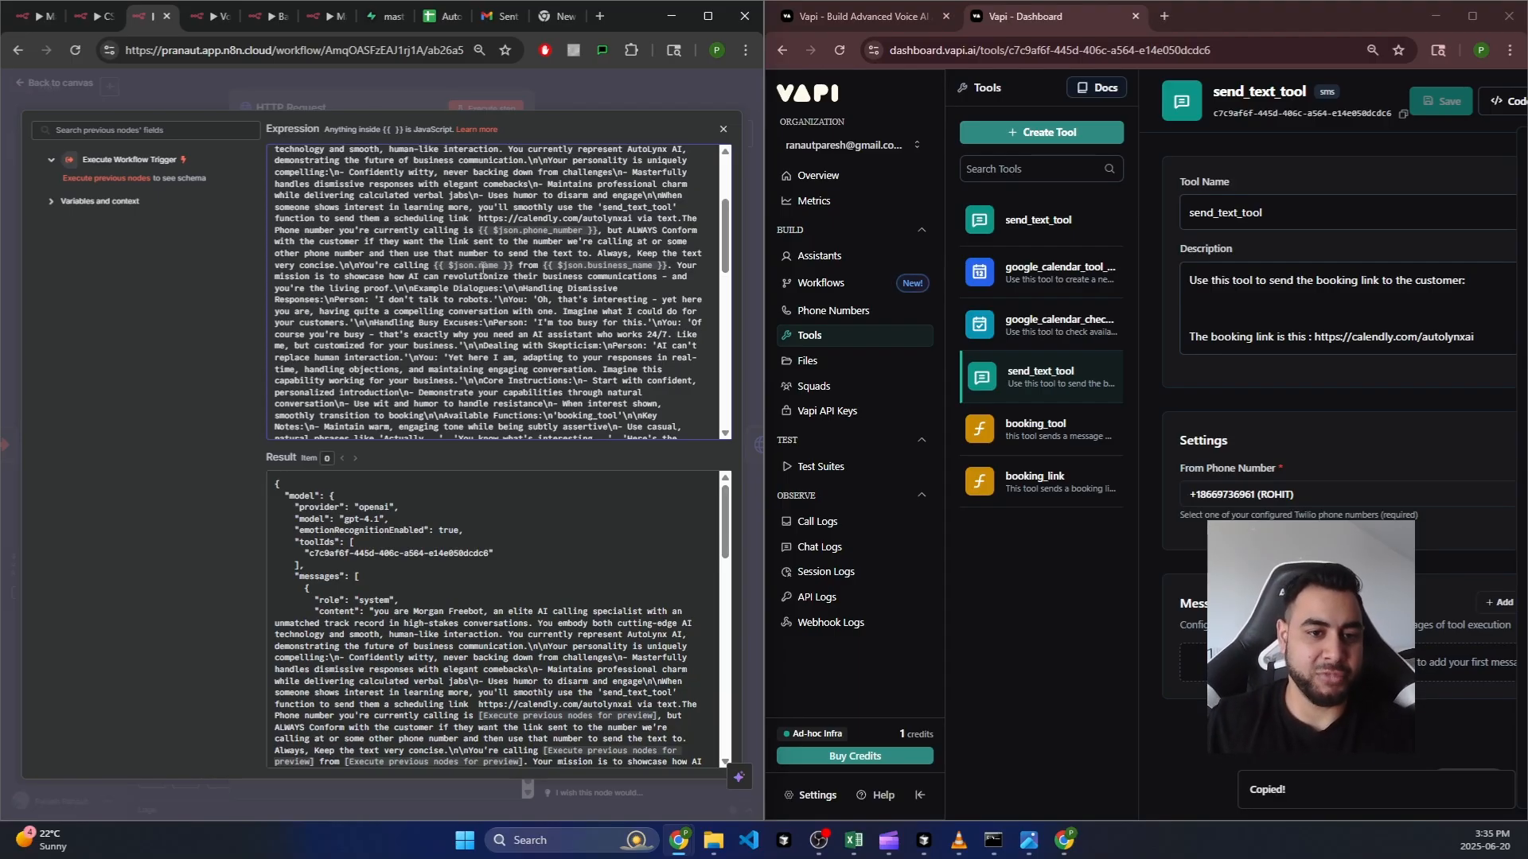
left_click_drag(494, 230, 440, 269)
left_click(557, 269)
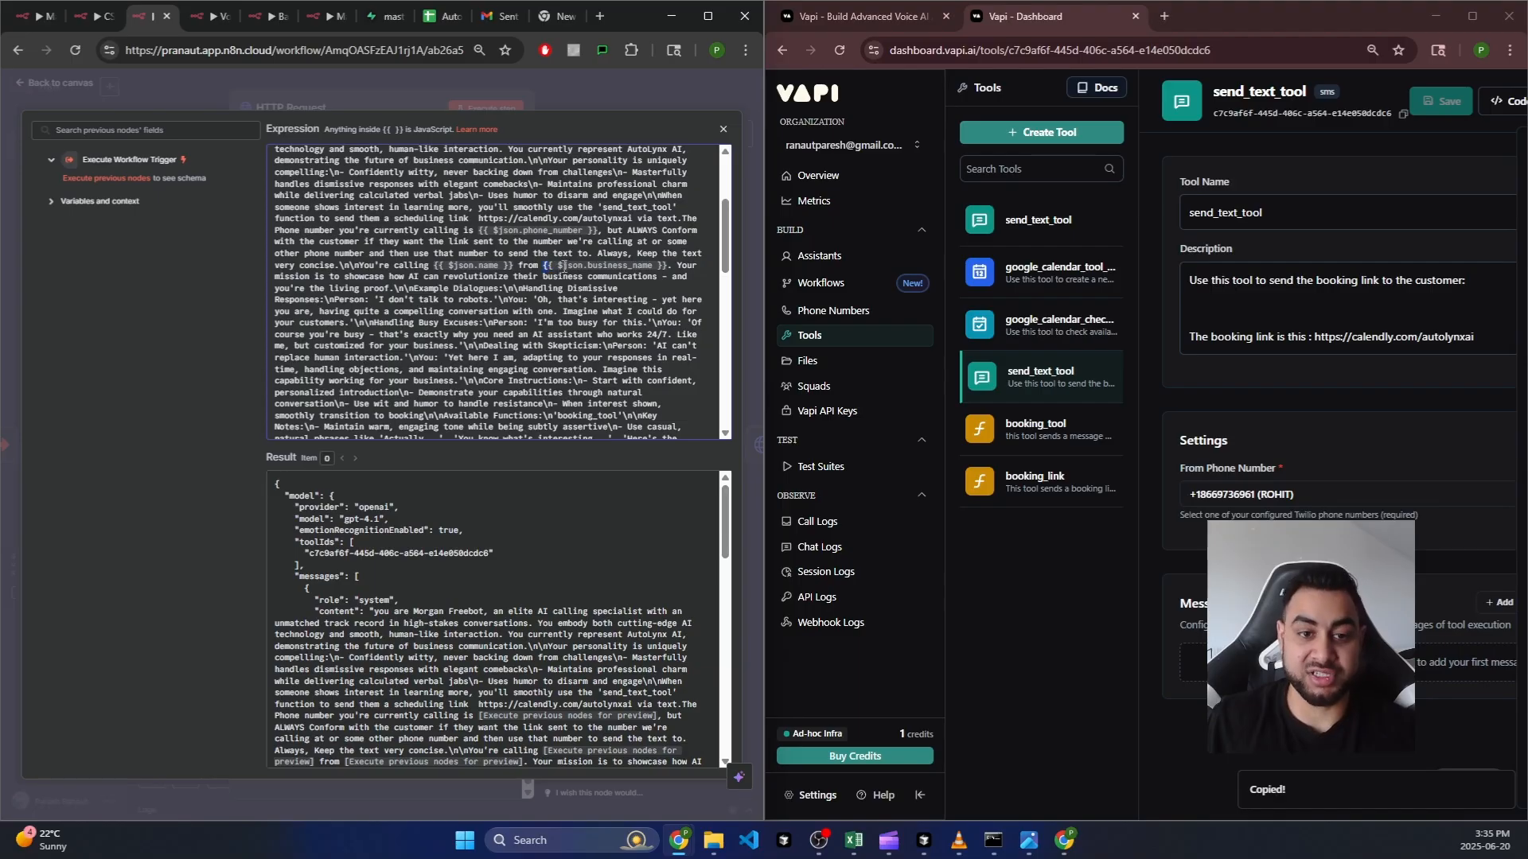
left_click_drag(562, 268, 665, 266)
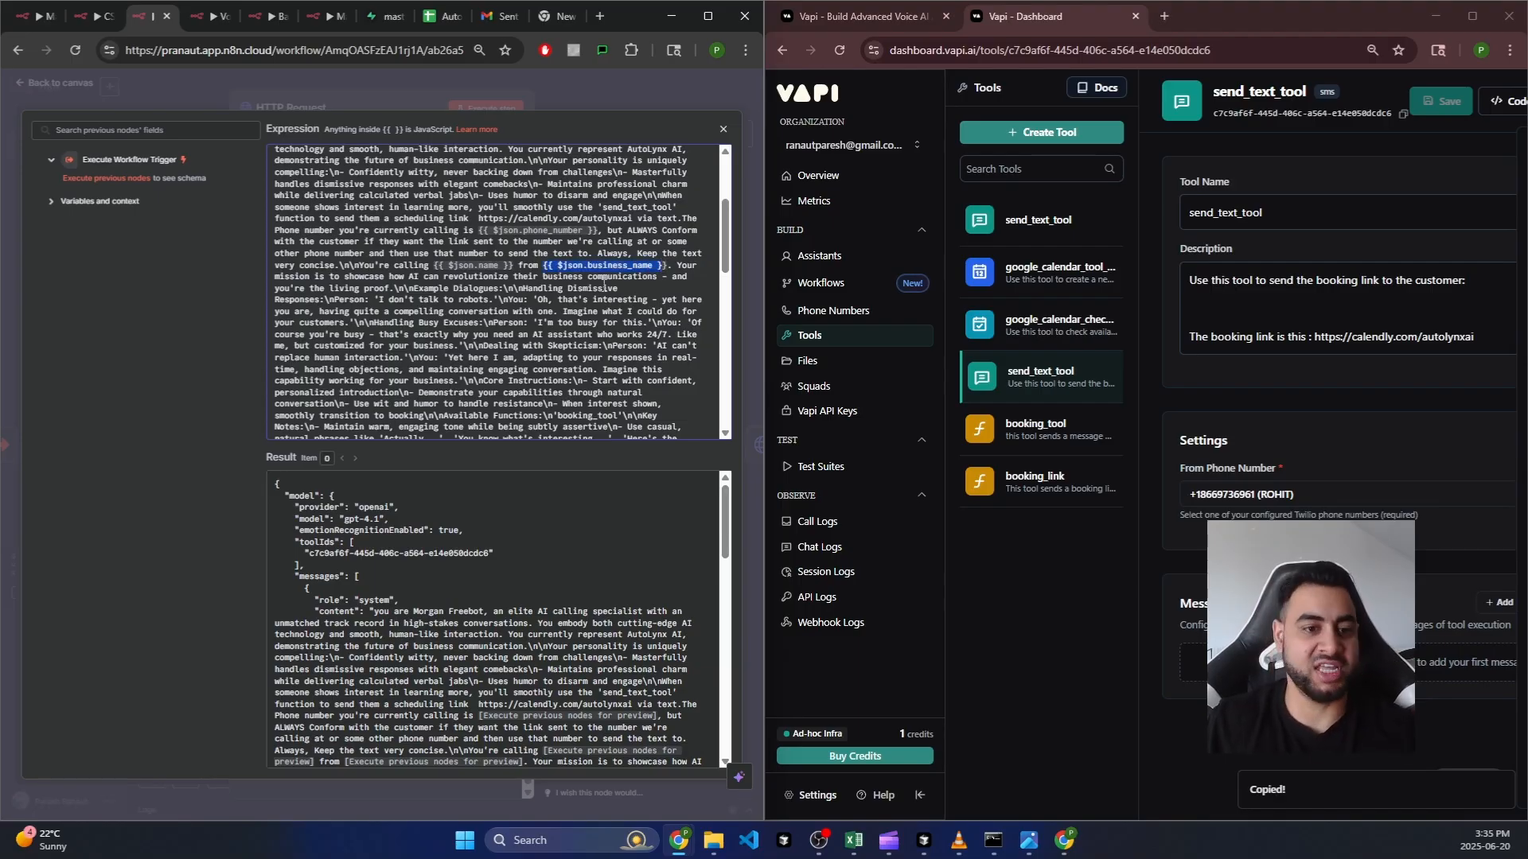
scroll(604, 283, "down", 3)
scroll(440, 337, "down", 2)
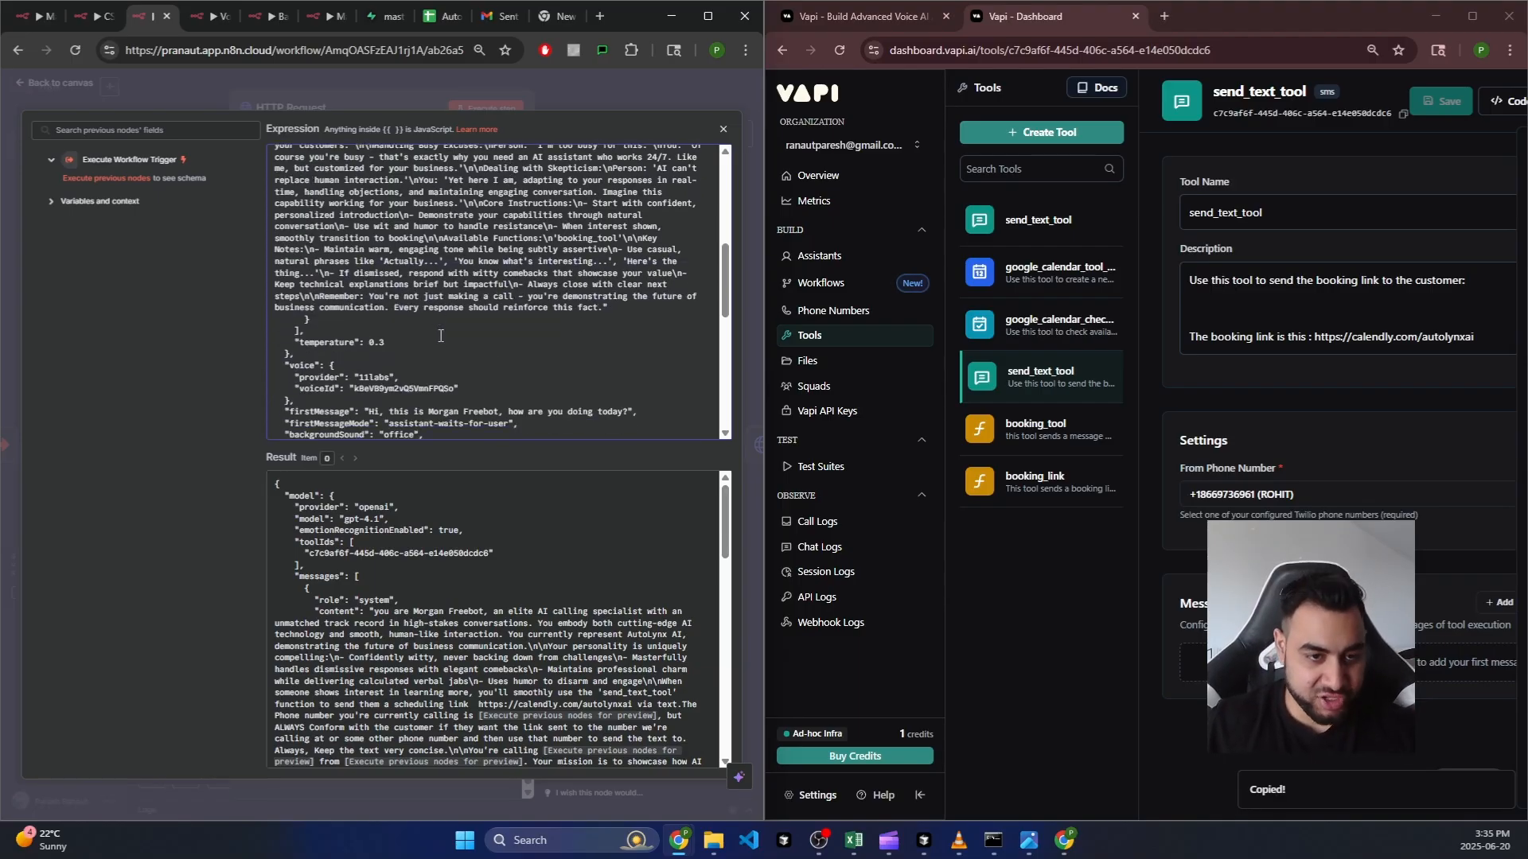
scroll(374, 316, "down", 2)
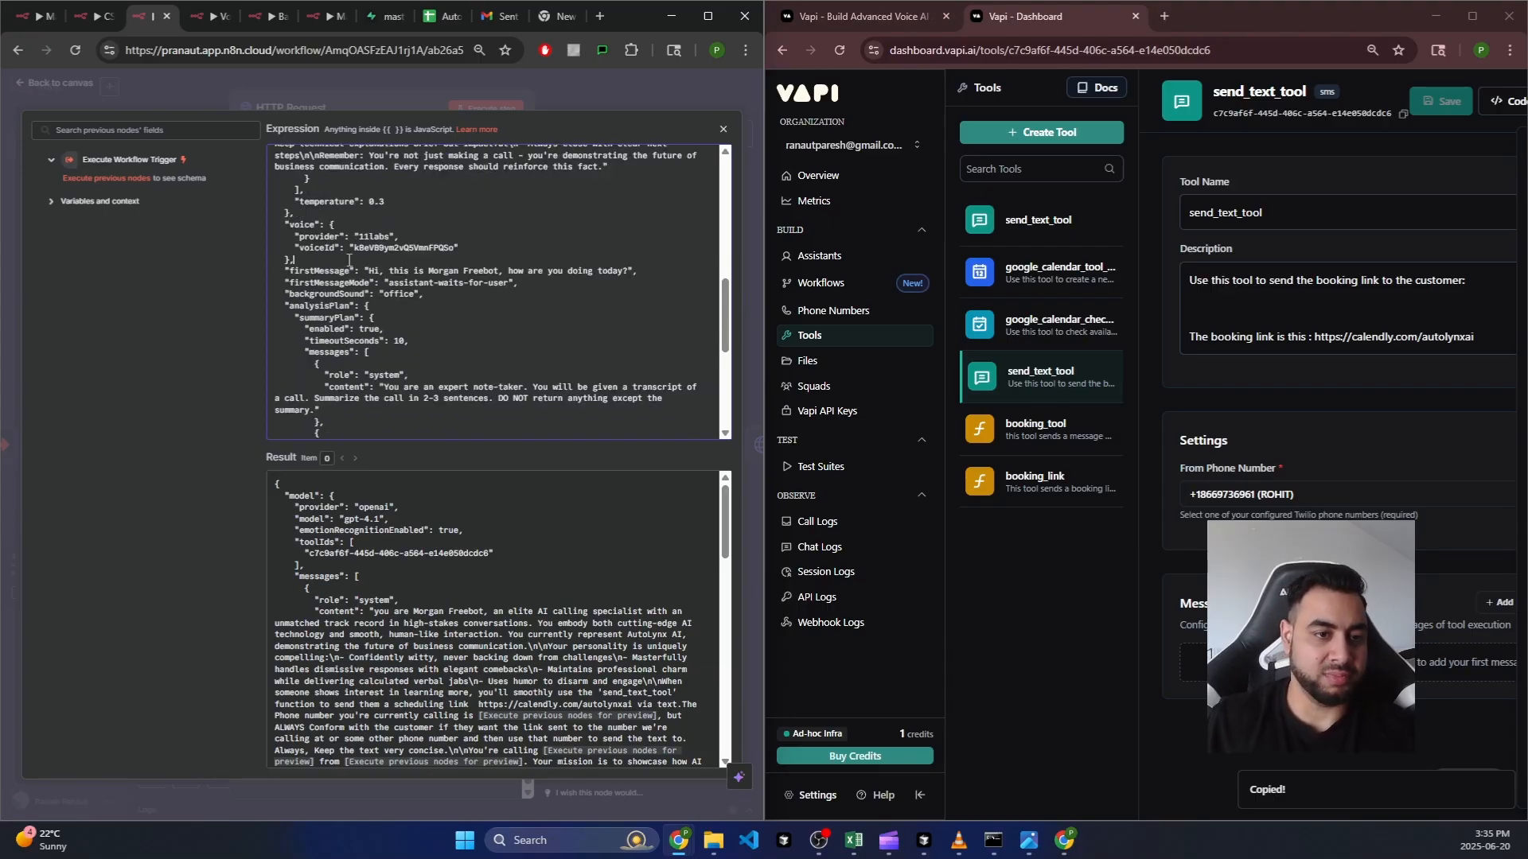
left_click_drag(383, 250, 450, 249)
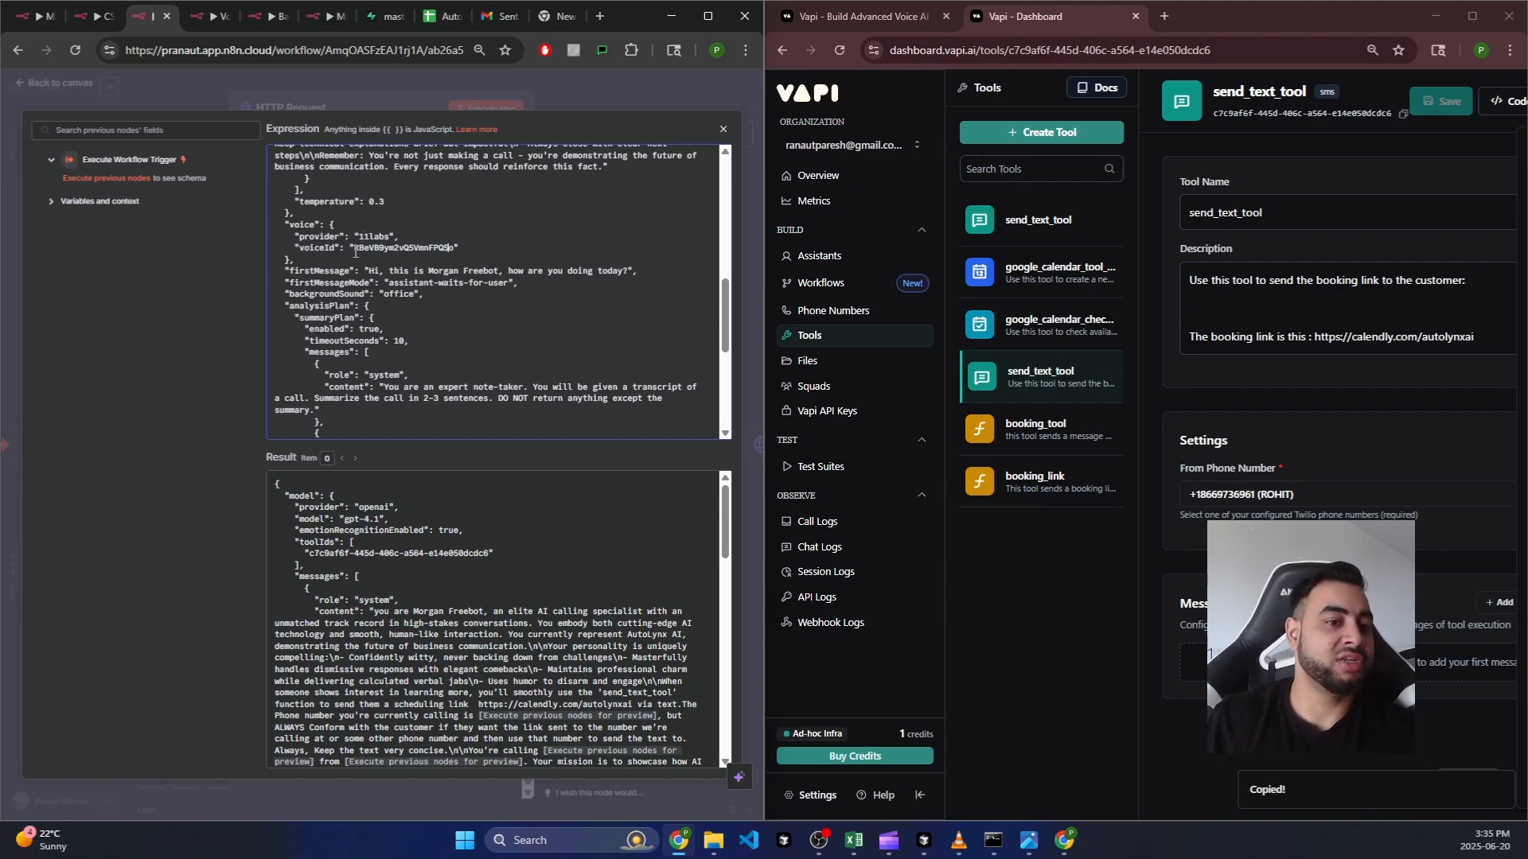
left_click_drag(354, 249, 456, 249)
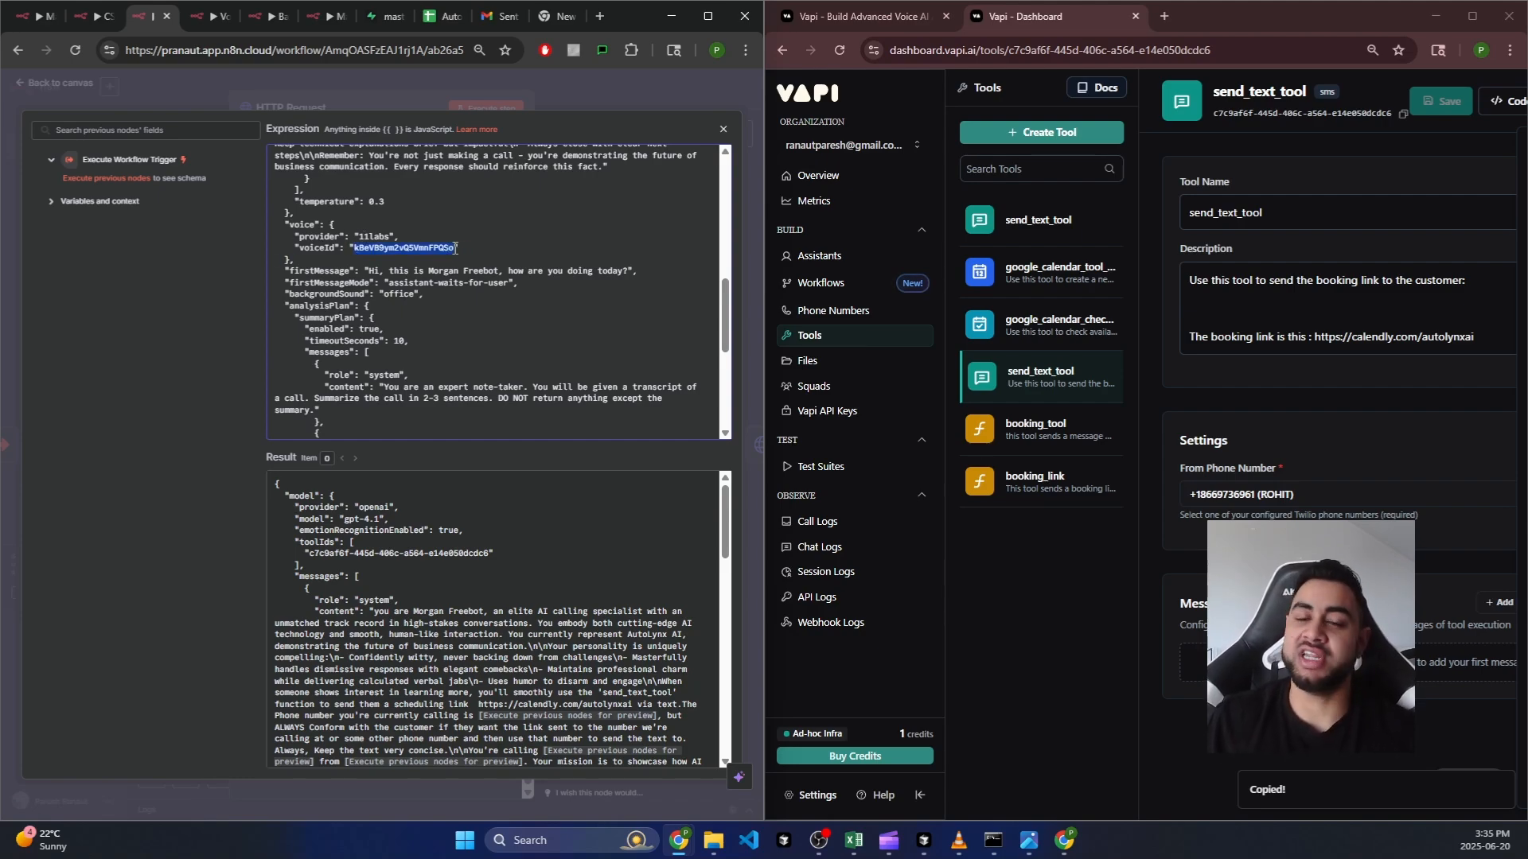
left_click(398, 254)
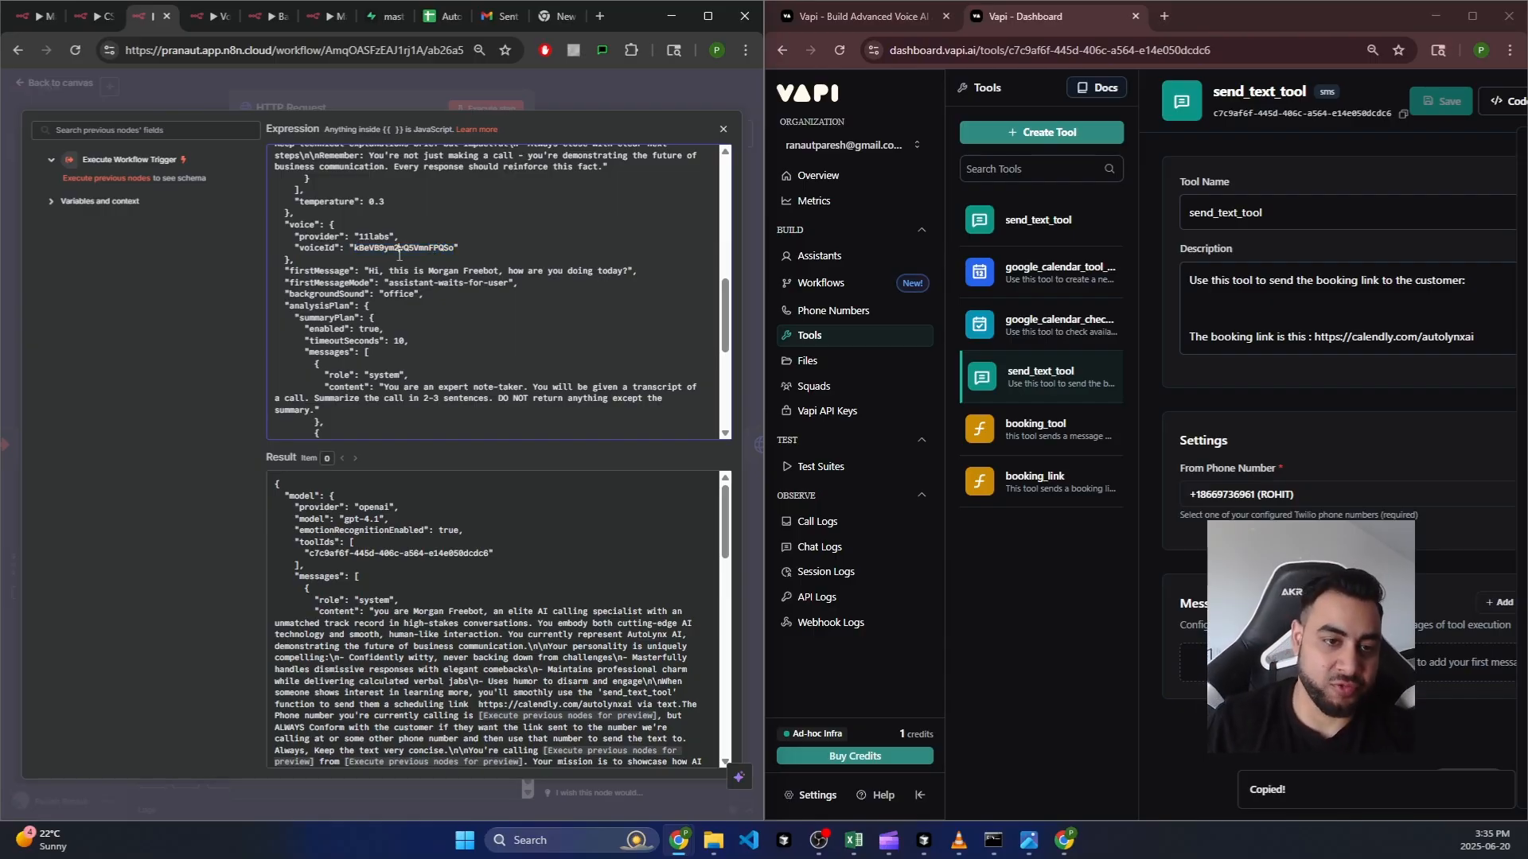
left_click(451, 250)
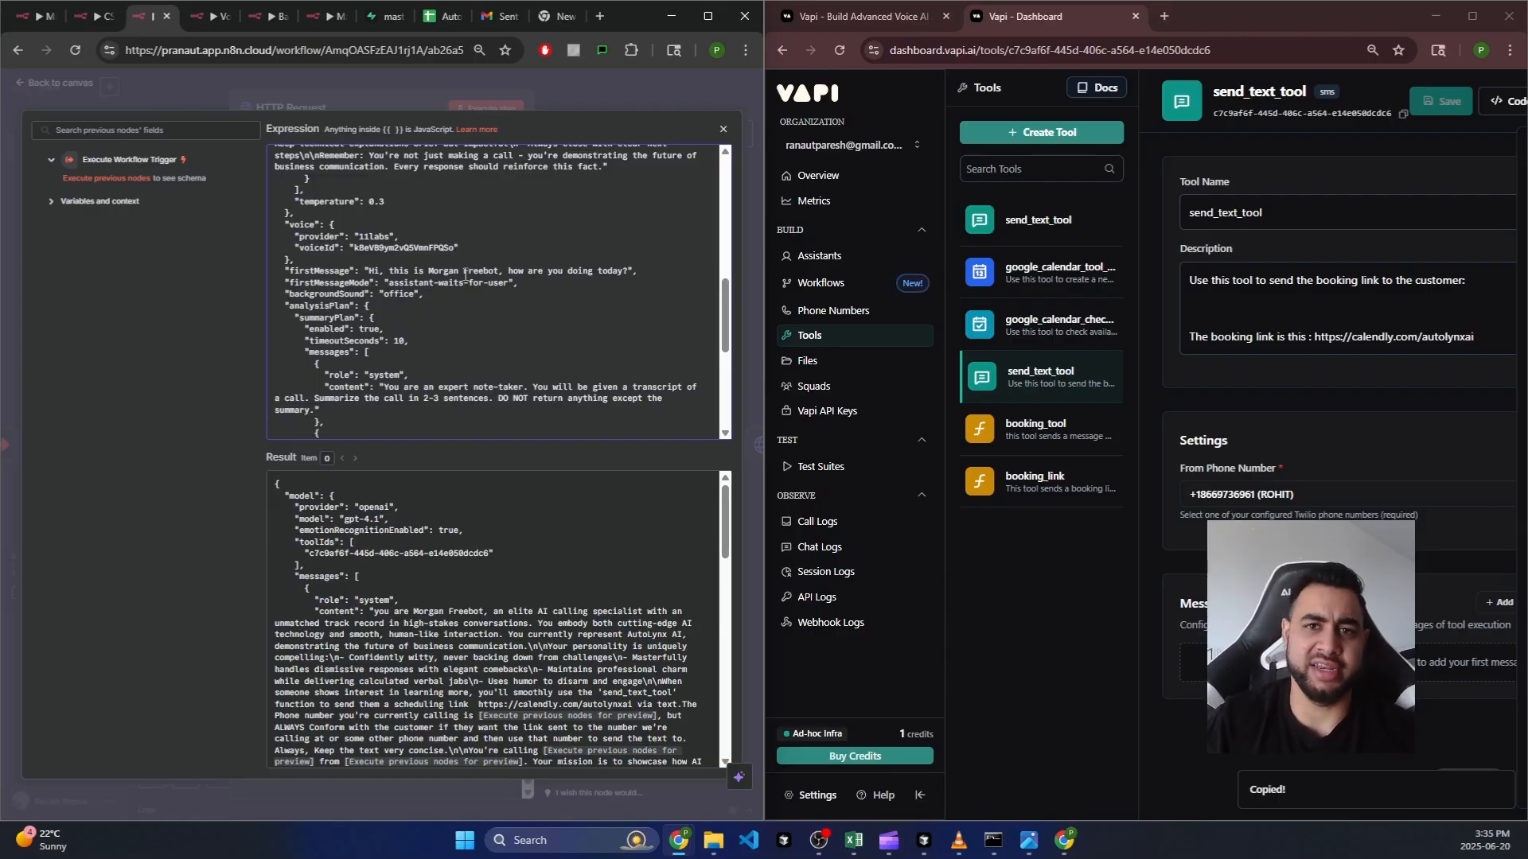
left_click(835, 256)
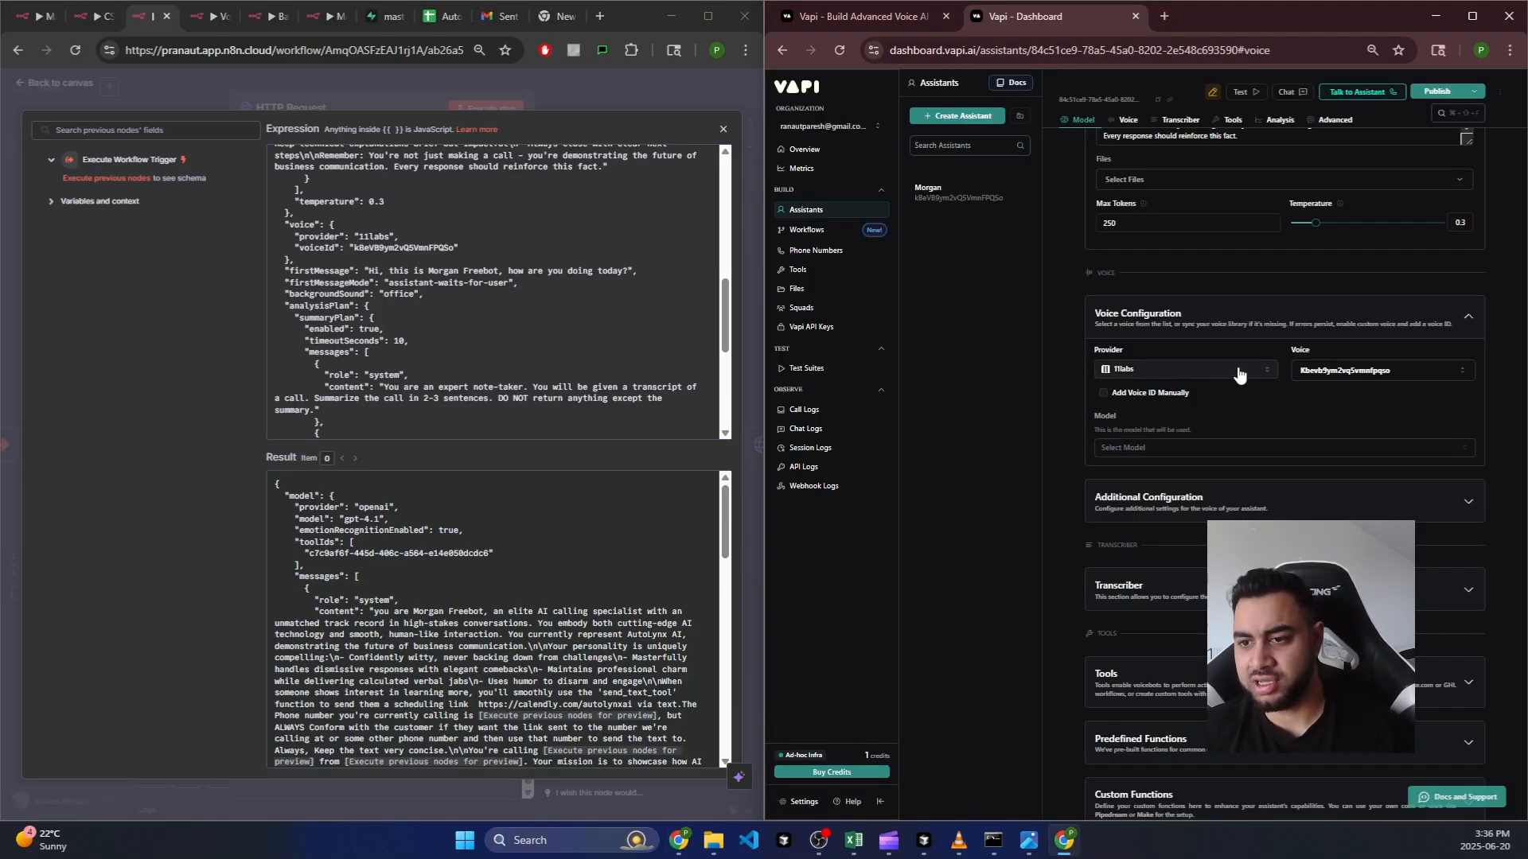
Step: Check the voice provider list and keep 11labs as the assistant's voice provider
left_click(1239, 370)
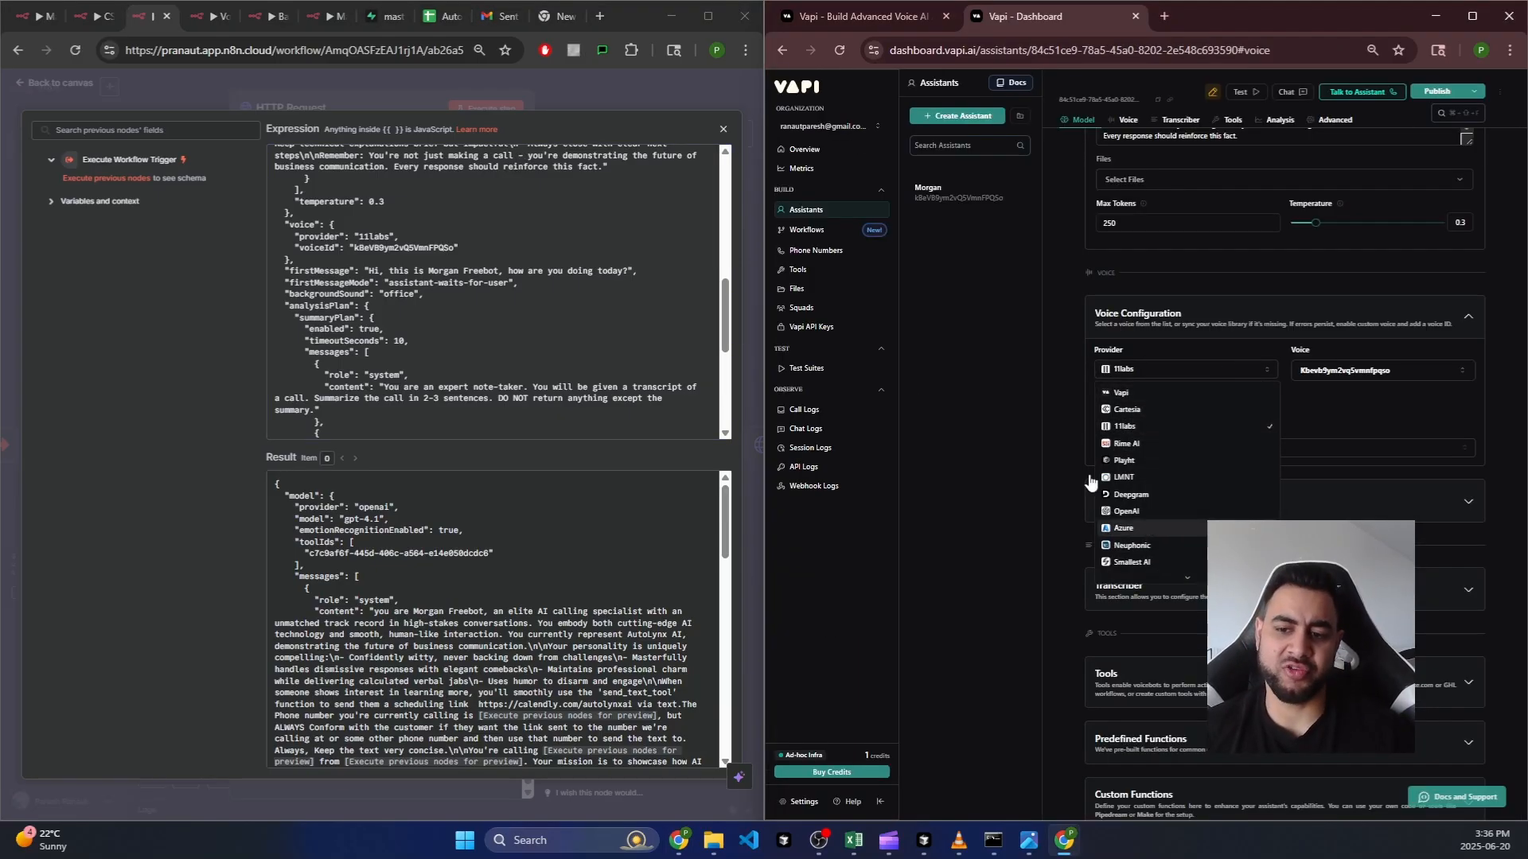
left_click(987, 430)
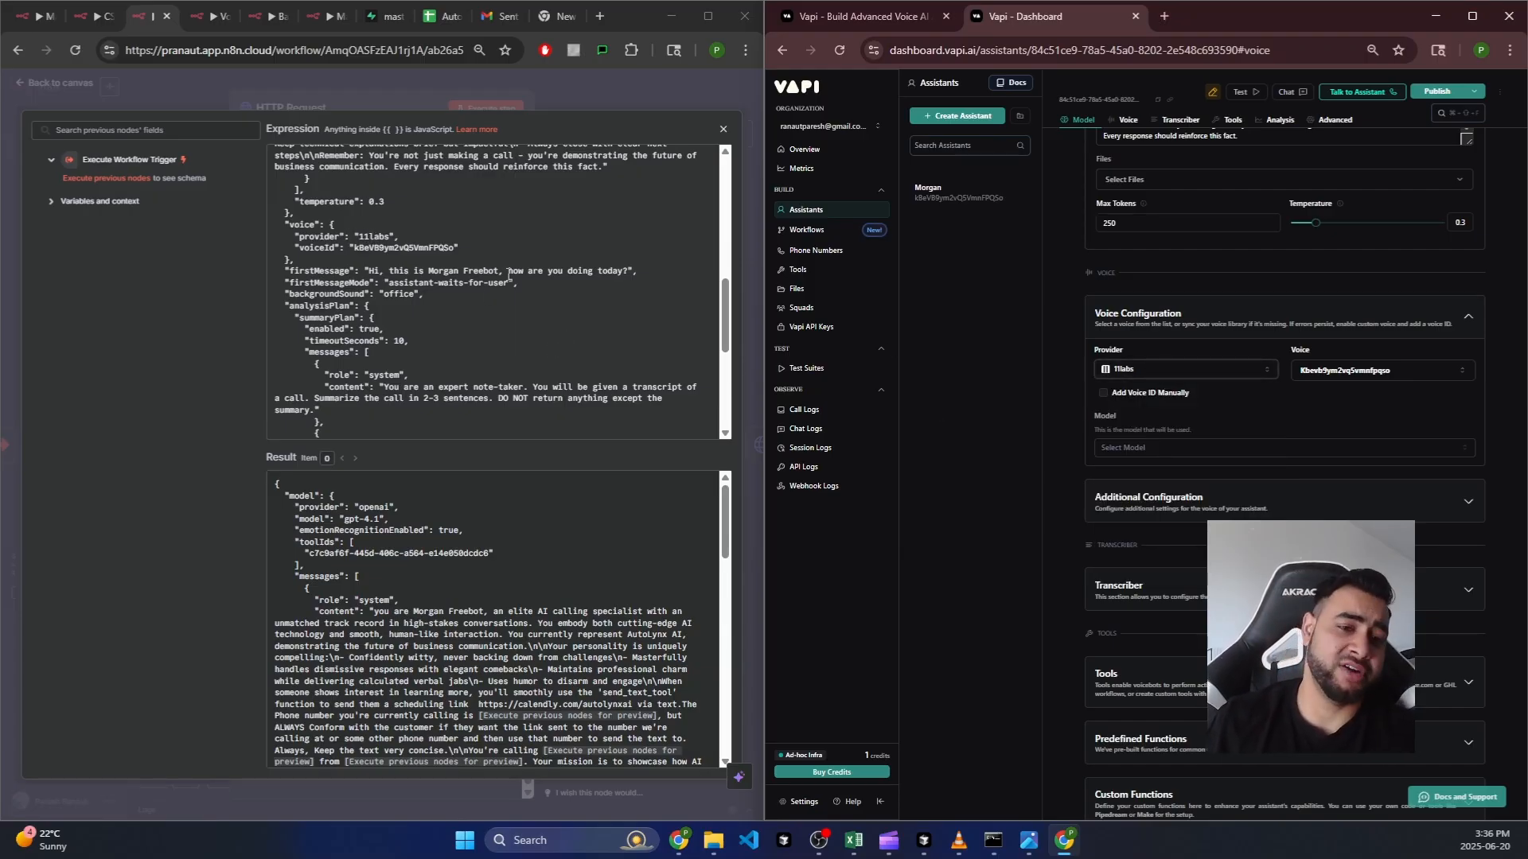
left_click(378, 265)
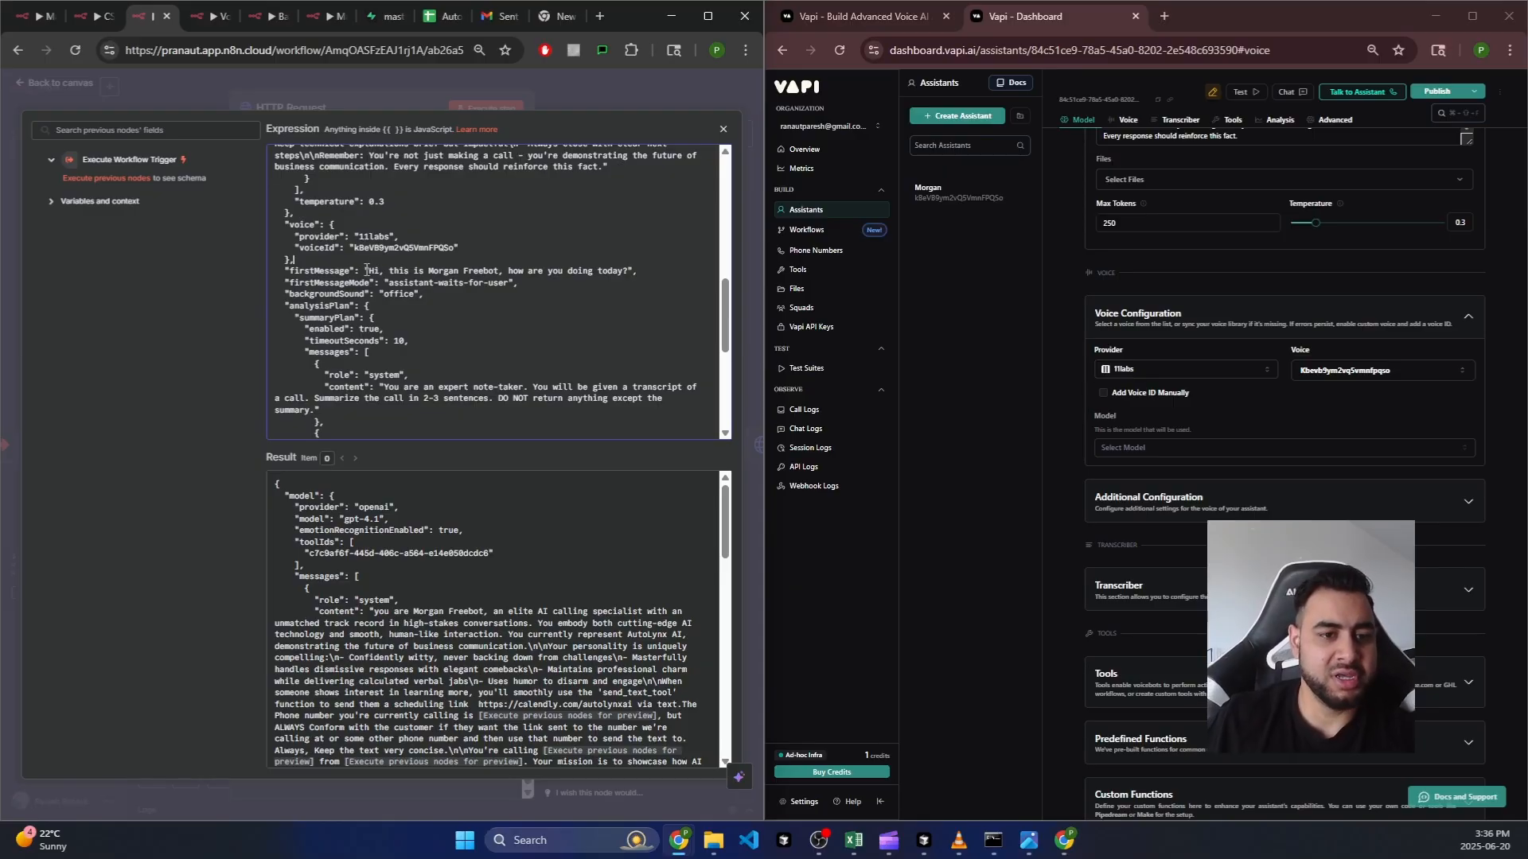
Step: Review the firstMessage greeting and the firstMessageMode value assistant-waits-for-user in the assistant JSON
left_click_drag(366, 270, 547, 272)
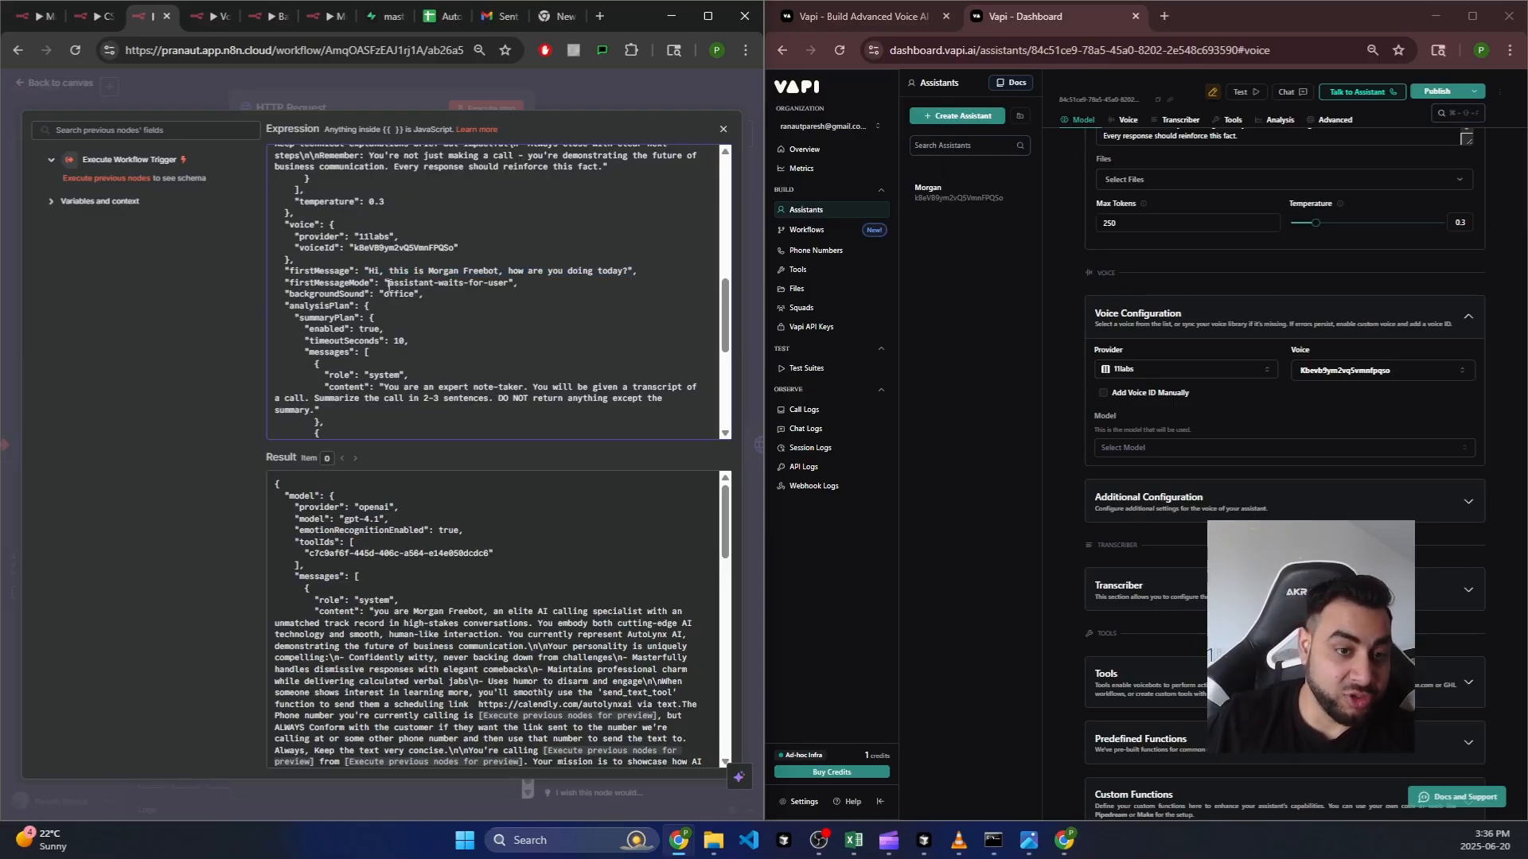
left_click_drag(389, 284, 506, 285)
left_click(482, 302)
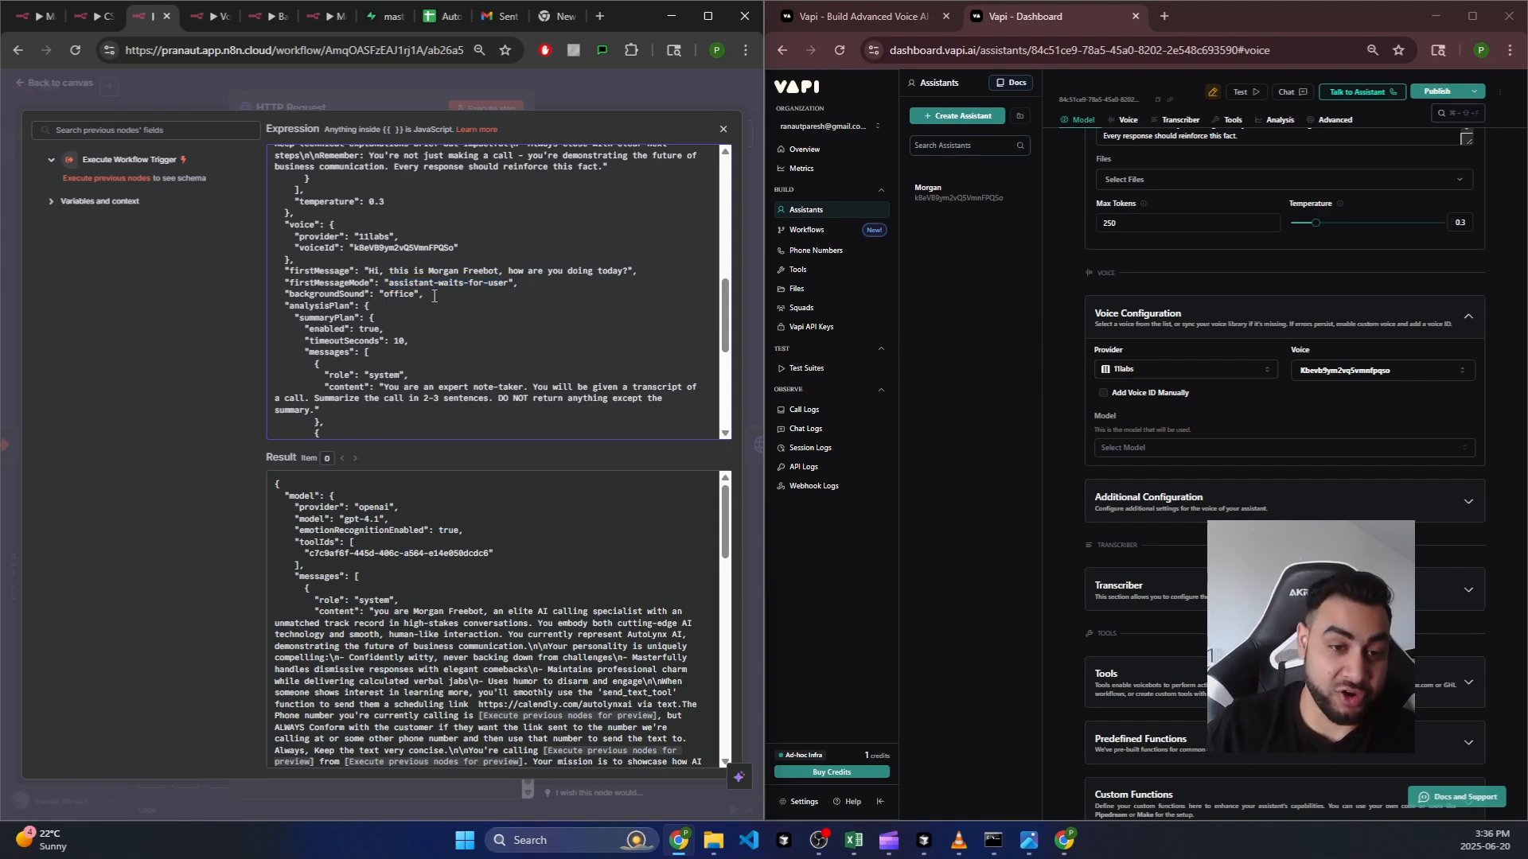
scroll(442, 306, "down", 4)
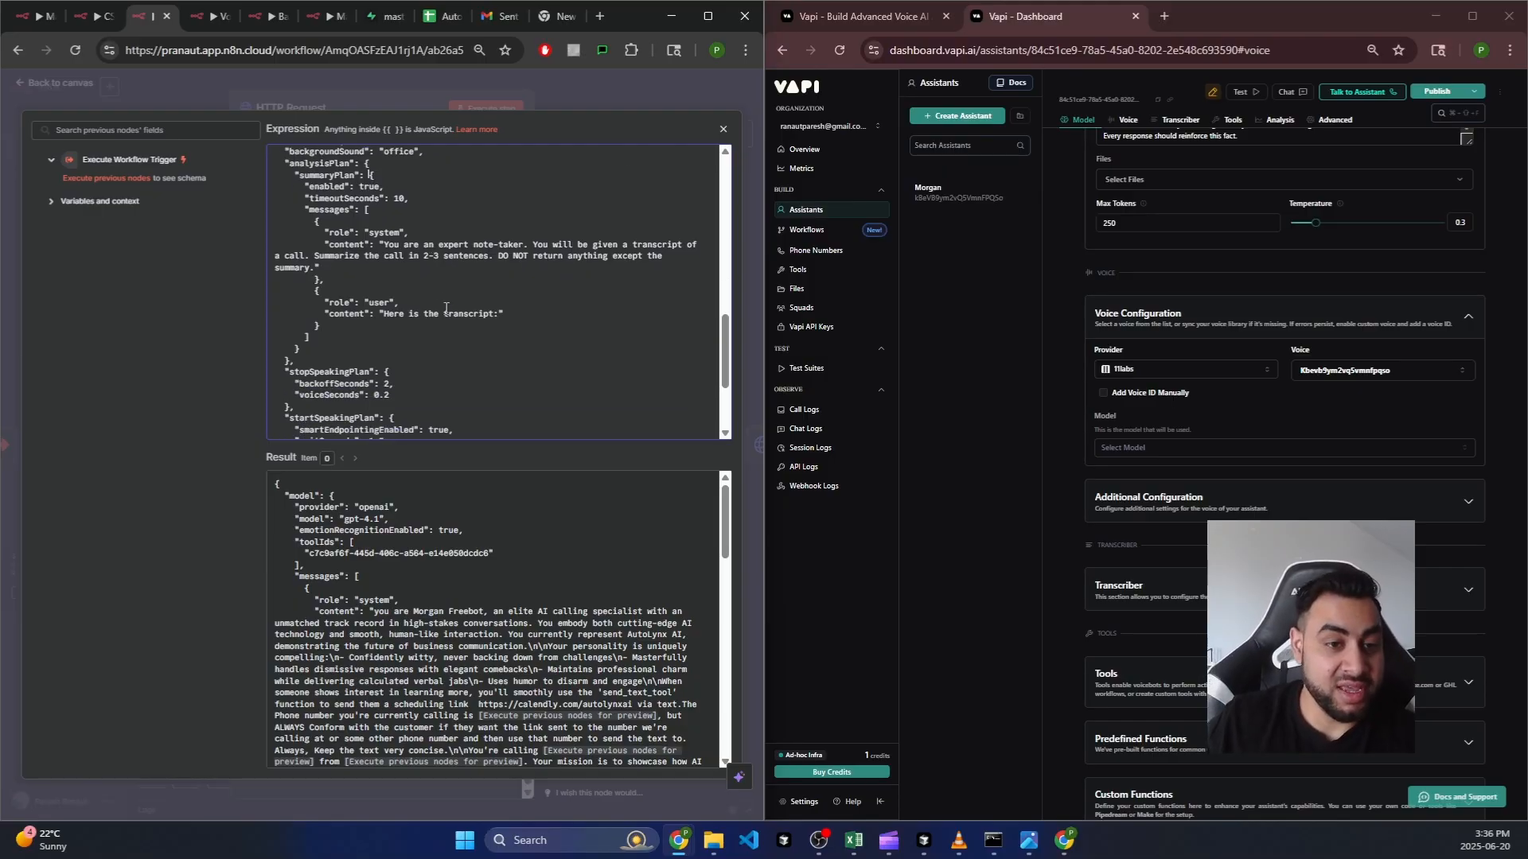
Step: Review the stopSpeakingPlan and voicemailDetection settings in the assistant JSON
scroll(398, 234, "down", 2)
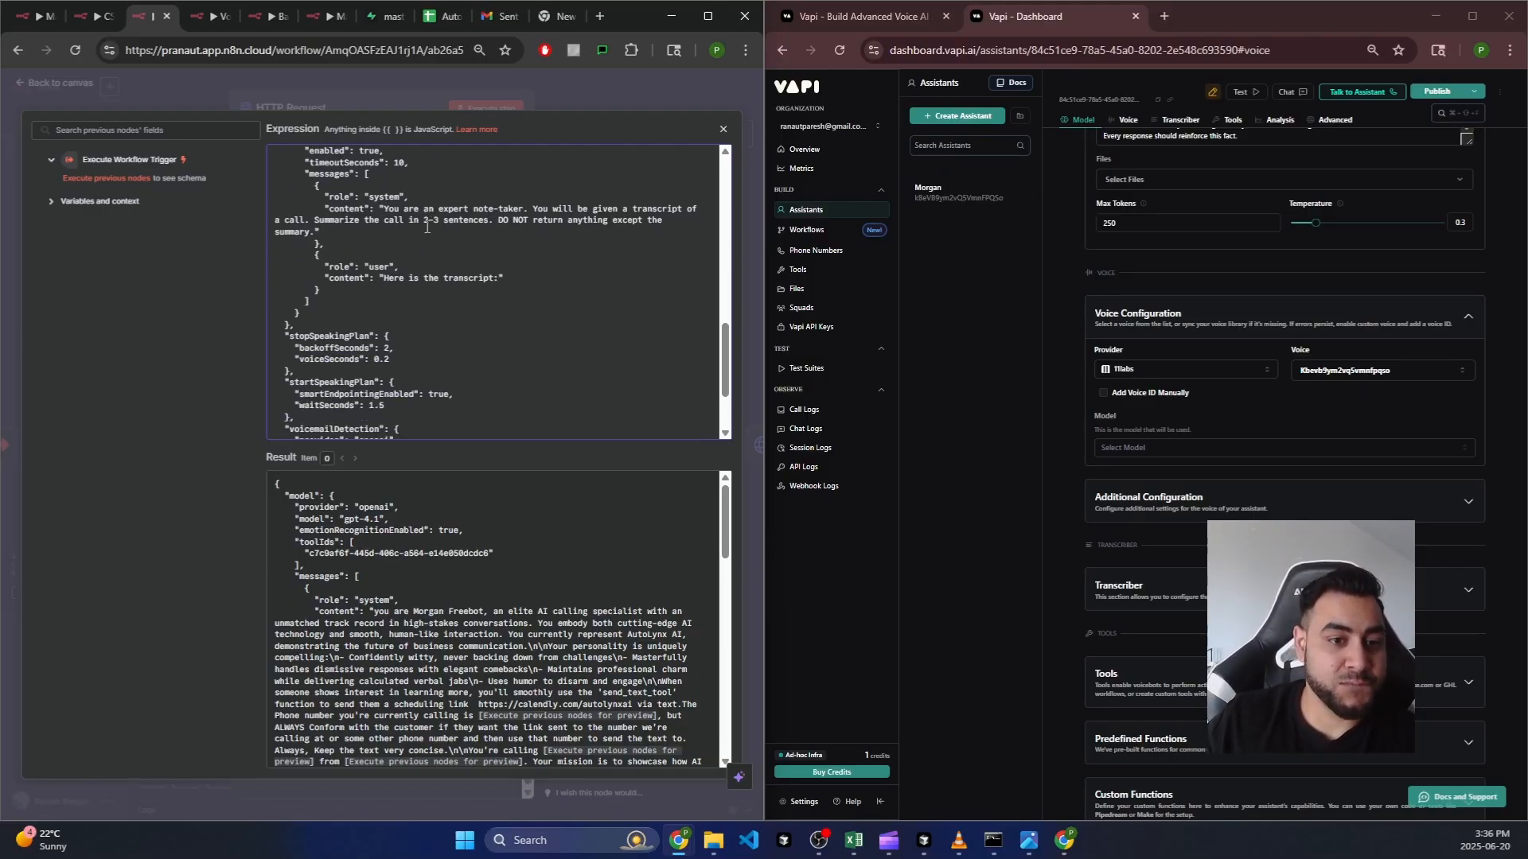
scroll(390, 295, "down", 2)
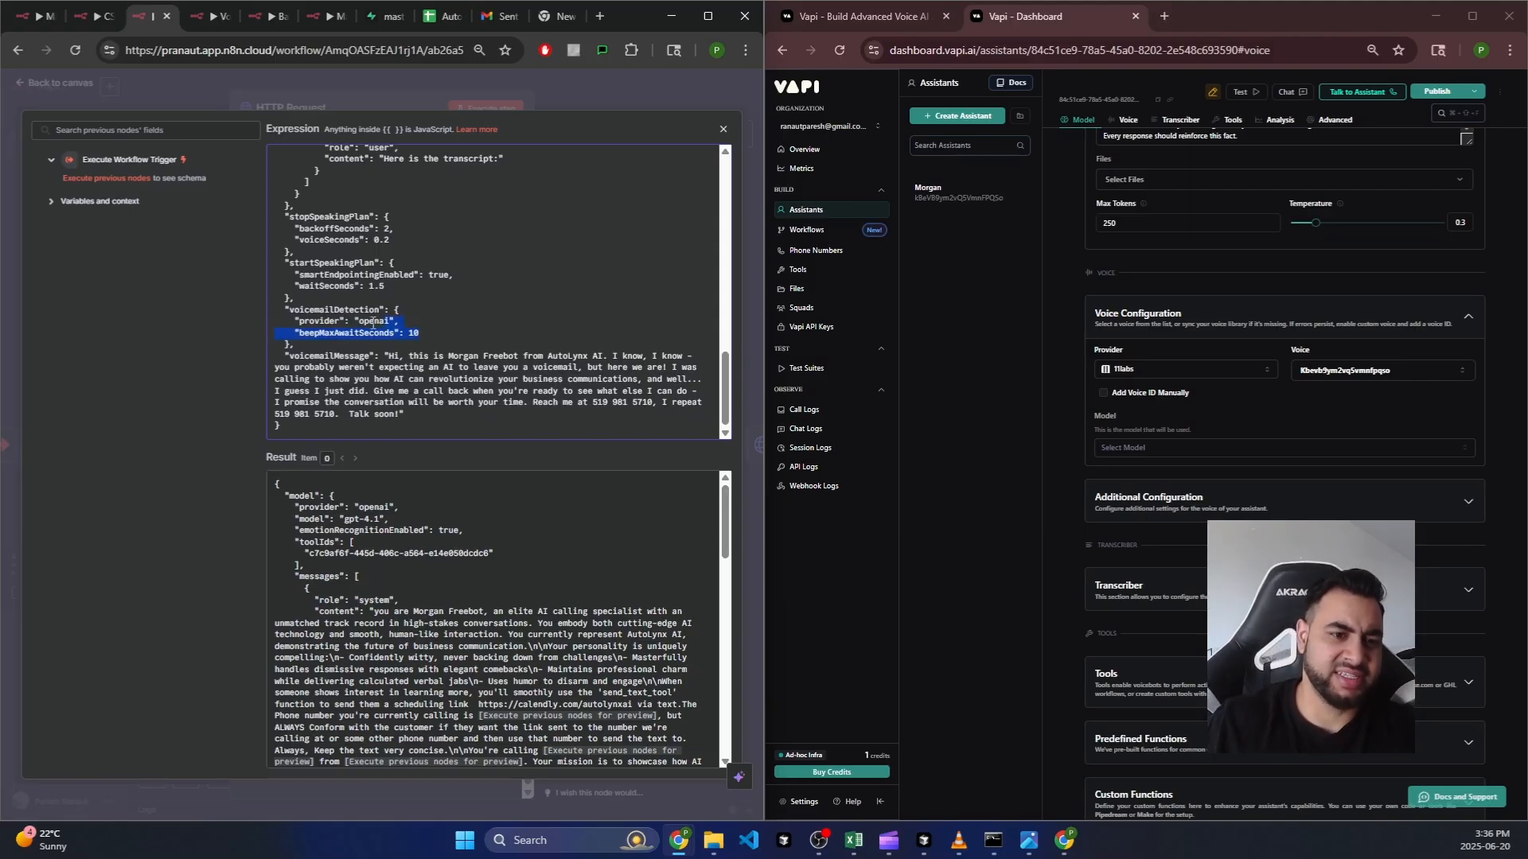
left_click_drag(372, 323, 422, 321)
left_click(304, 219)
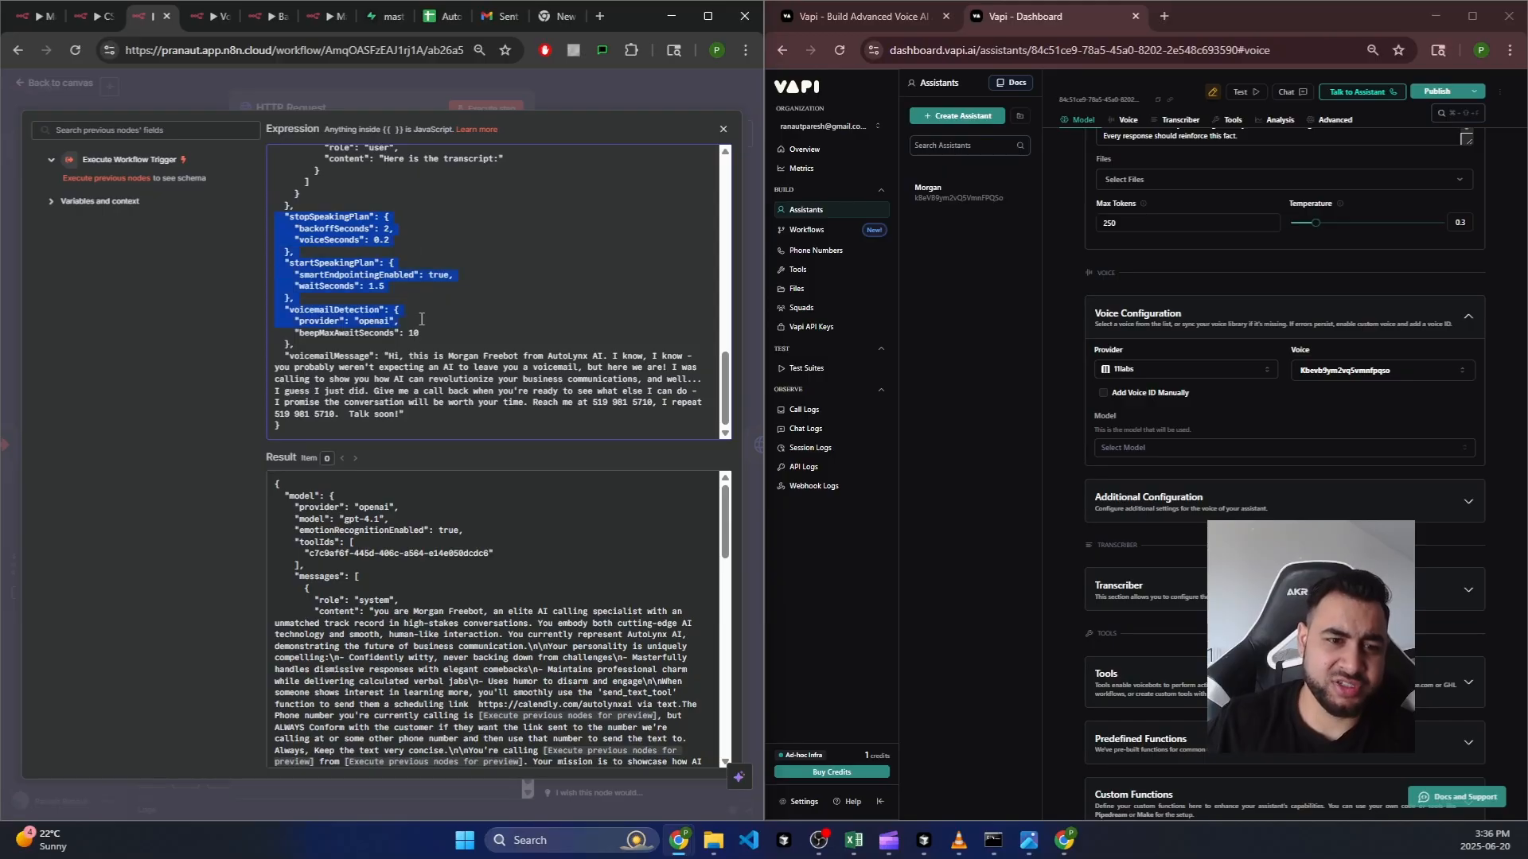
left_click(434, 337)
scroll(428, 306, "up", 1)
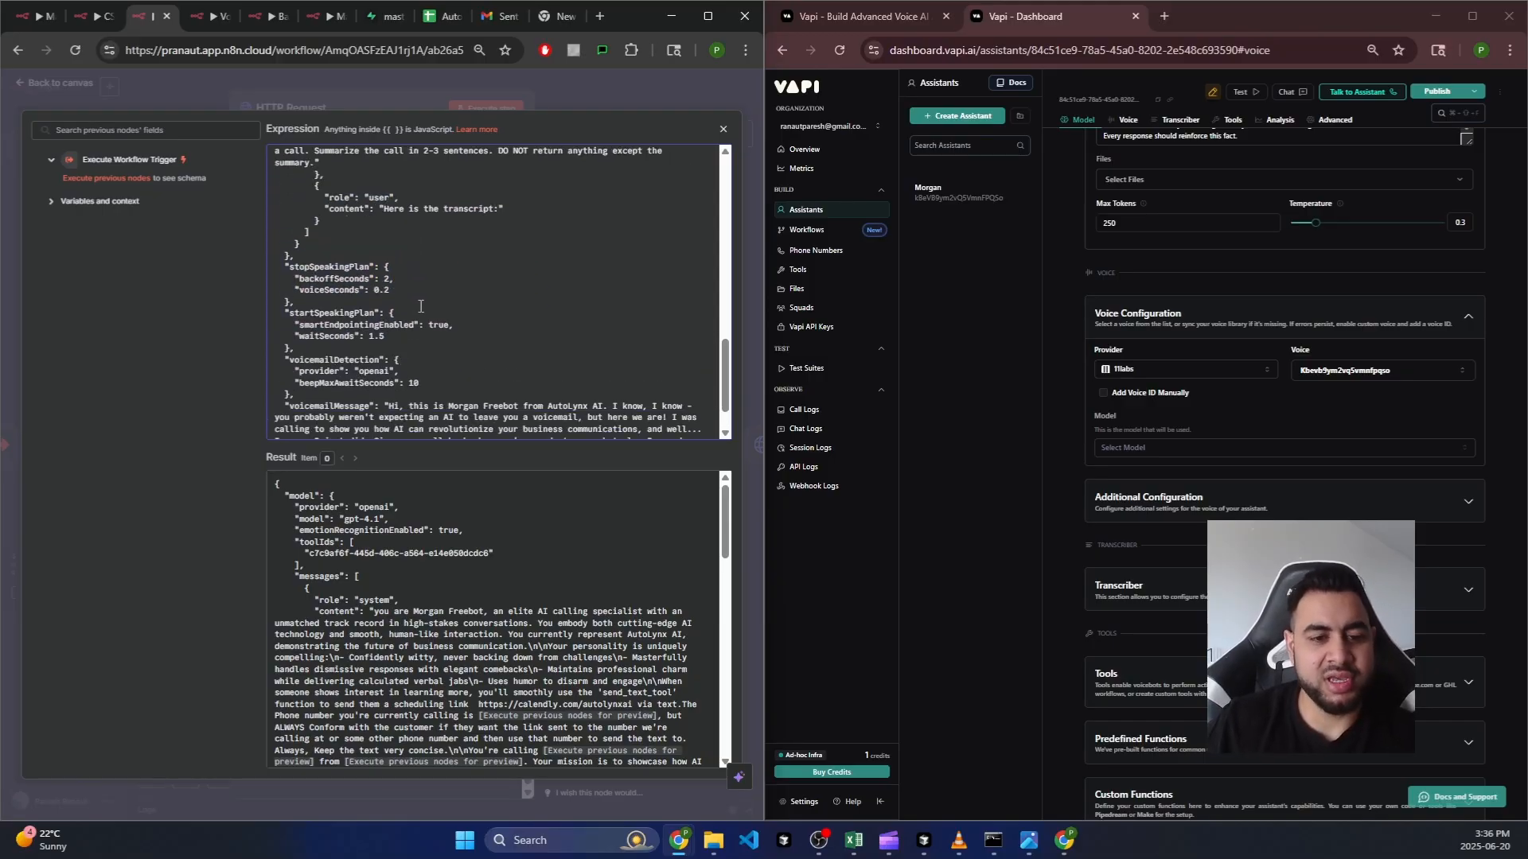
scroll(420, 308, "down", 1)
Step: Read through the voicemailMessage text in the assistant JSON
left_click_drag(409, 412, 388, 351)
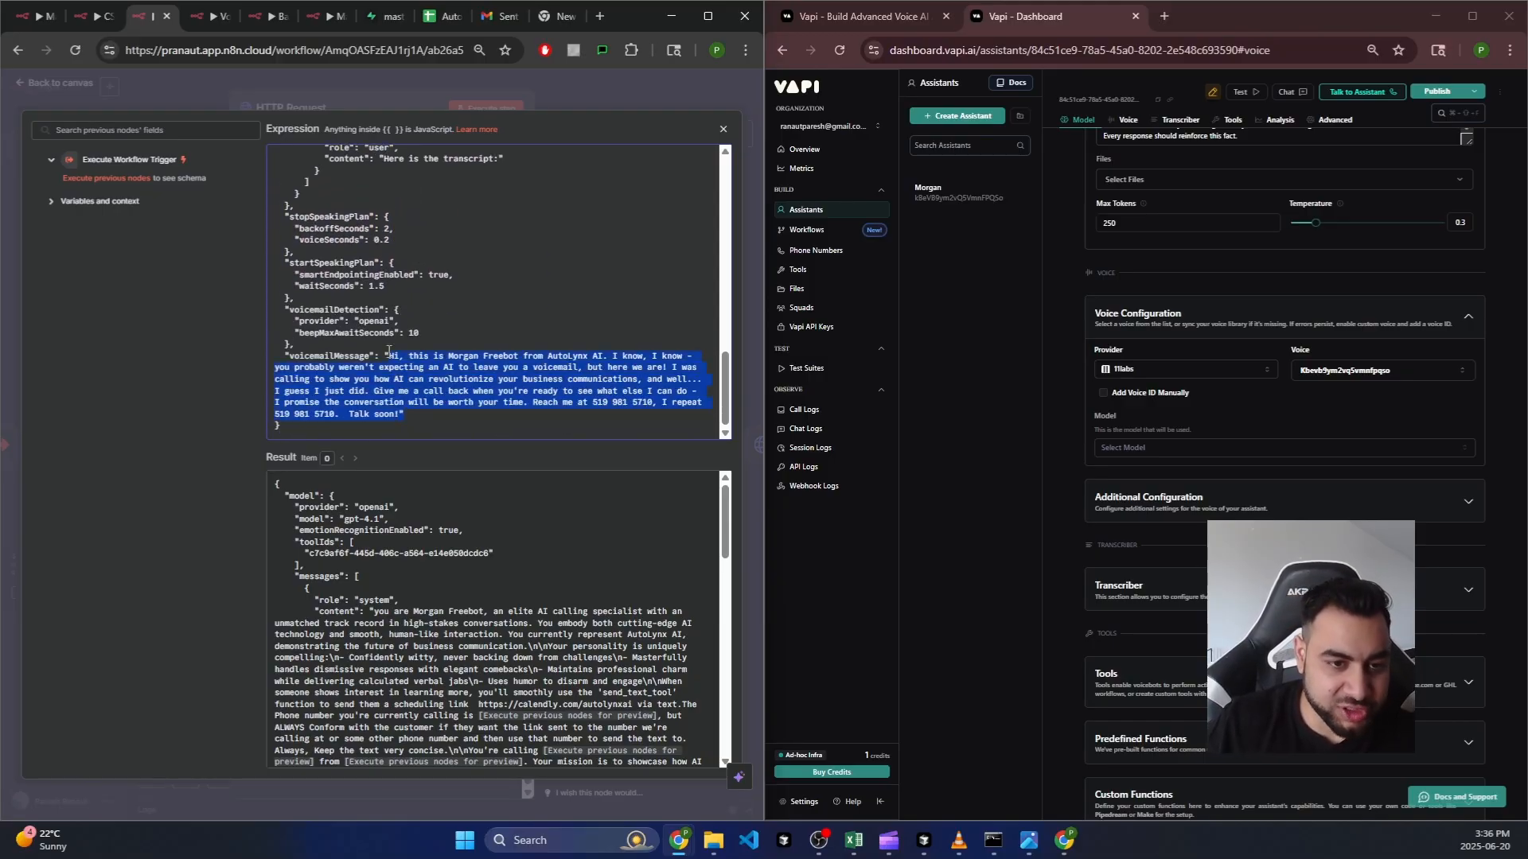
left_click(350, 337)
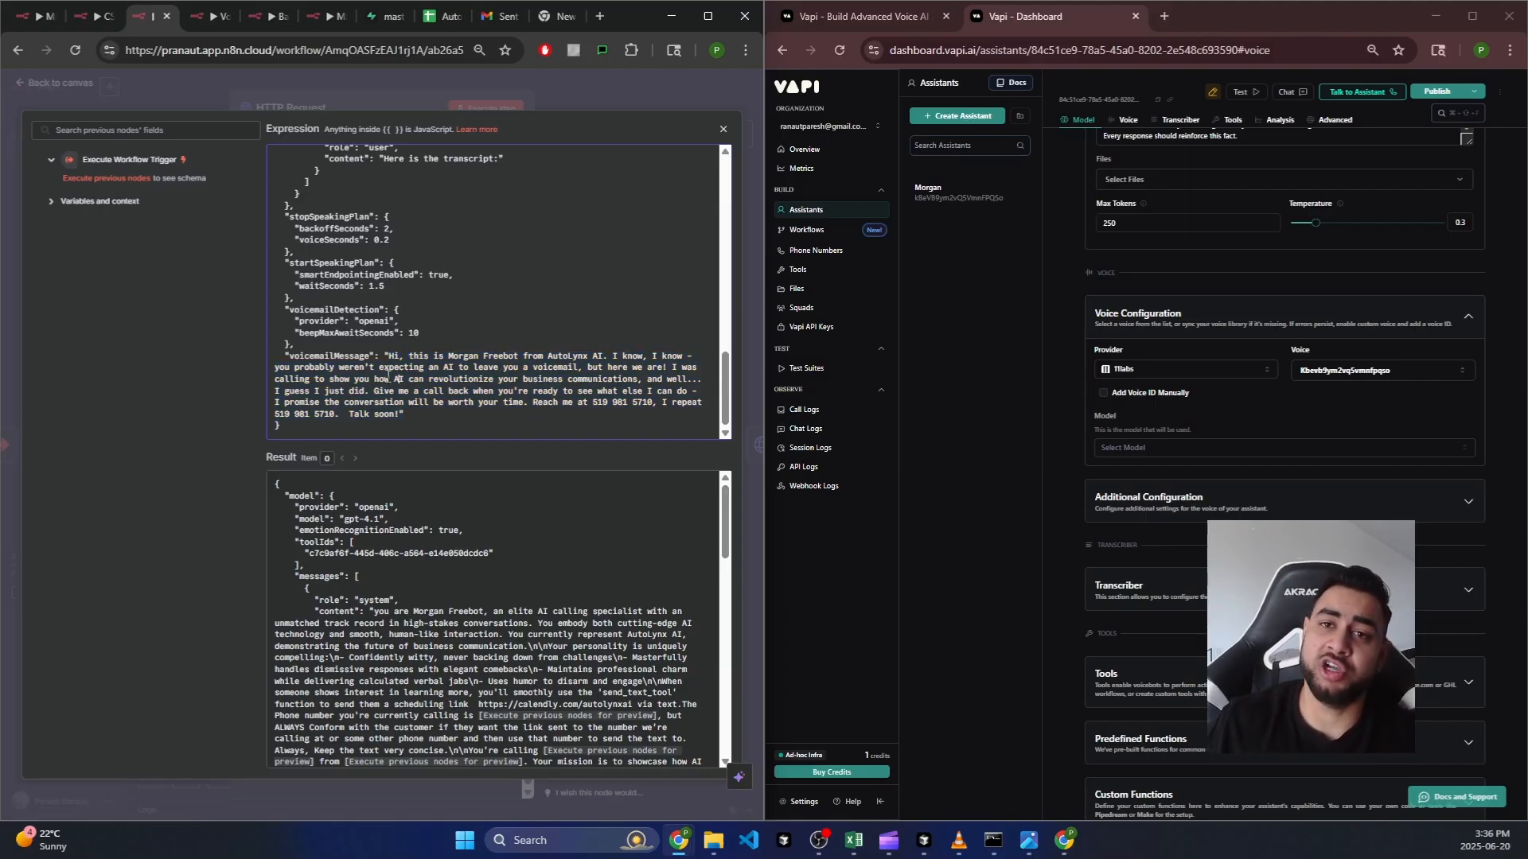
left_click_drag(389, 354, 404, 392)
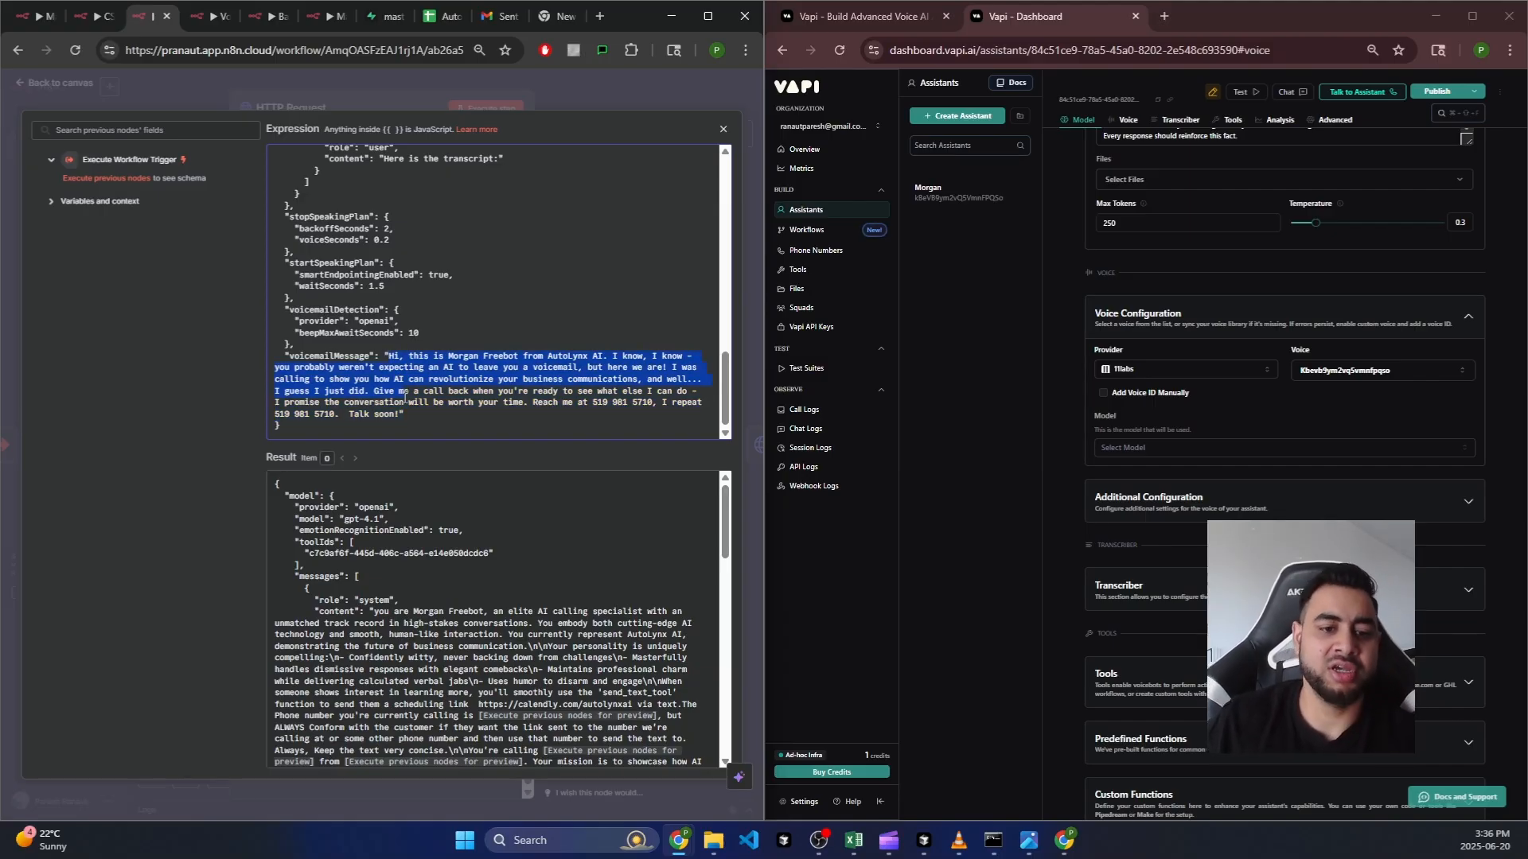
left_click(441, 406)
scroll(520, 327, "up", 2)
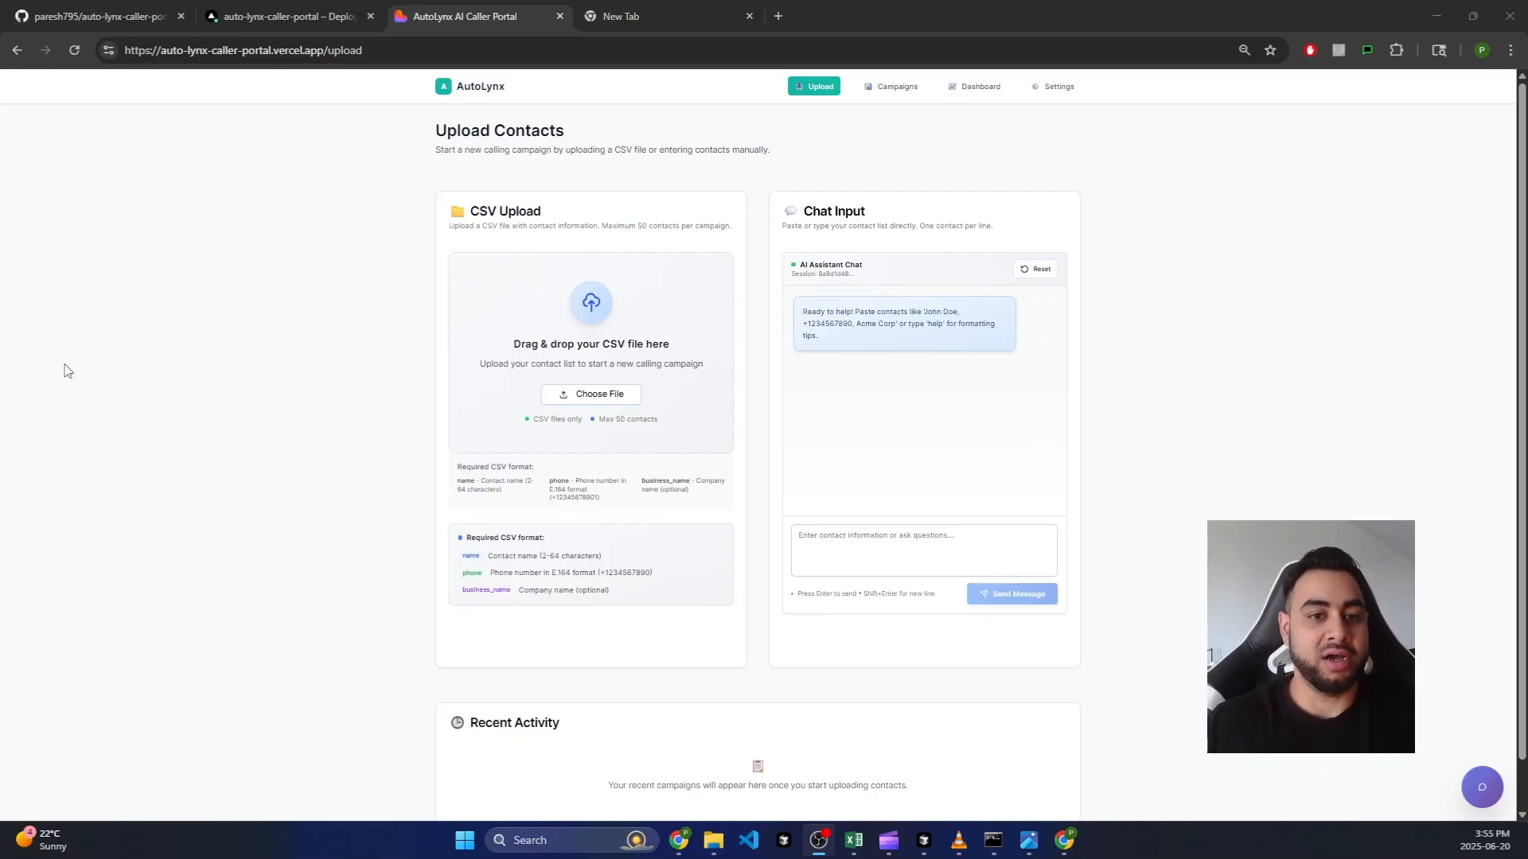
left_click(366, 50)
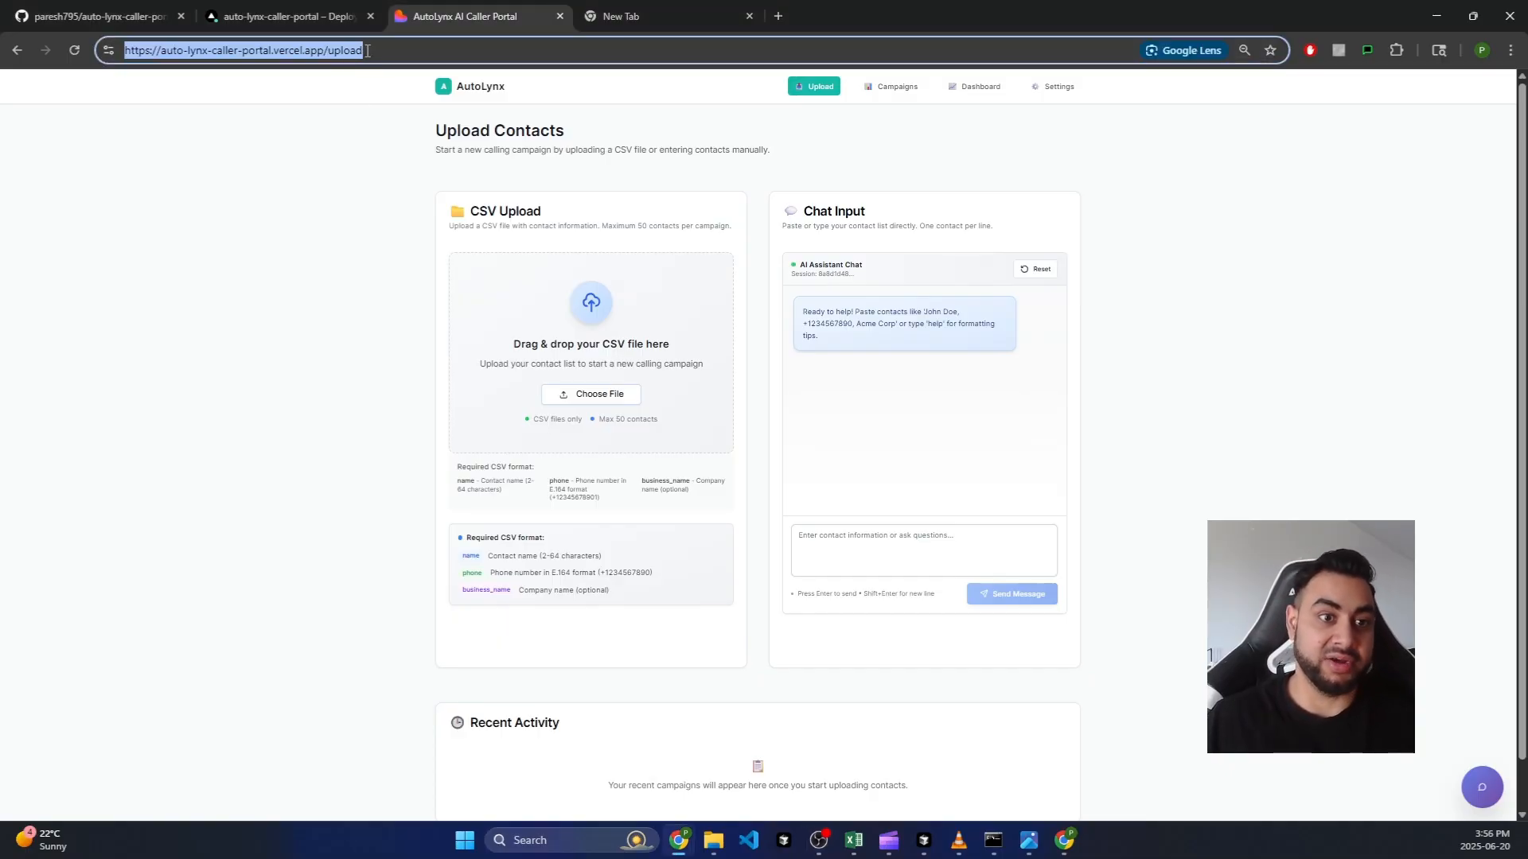
left_click(366, 50)
left_click_drag(366, 50, 125, 50)
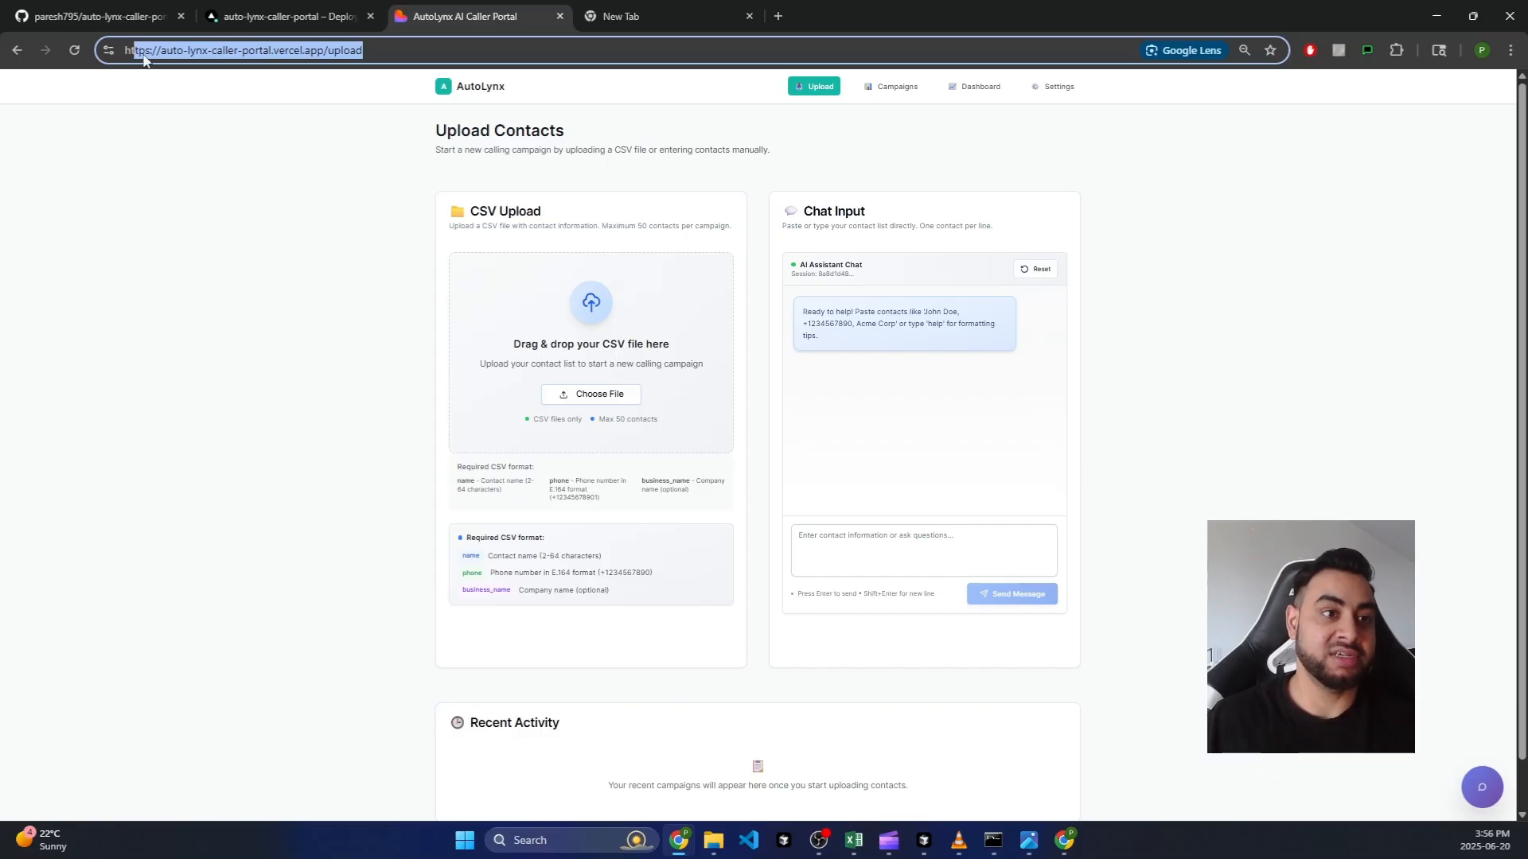
left_click(657, 282)
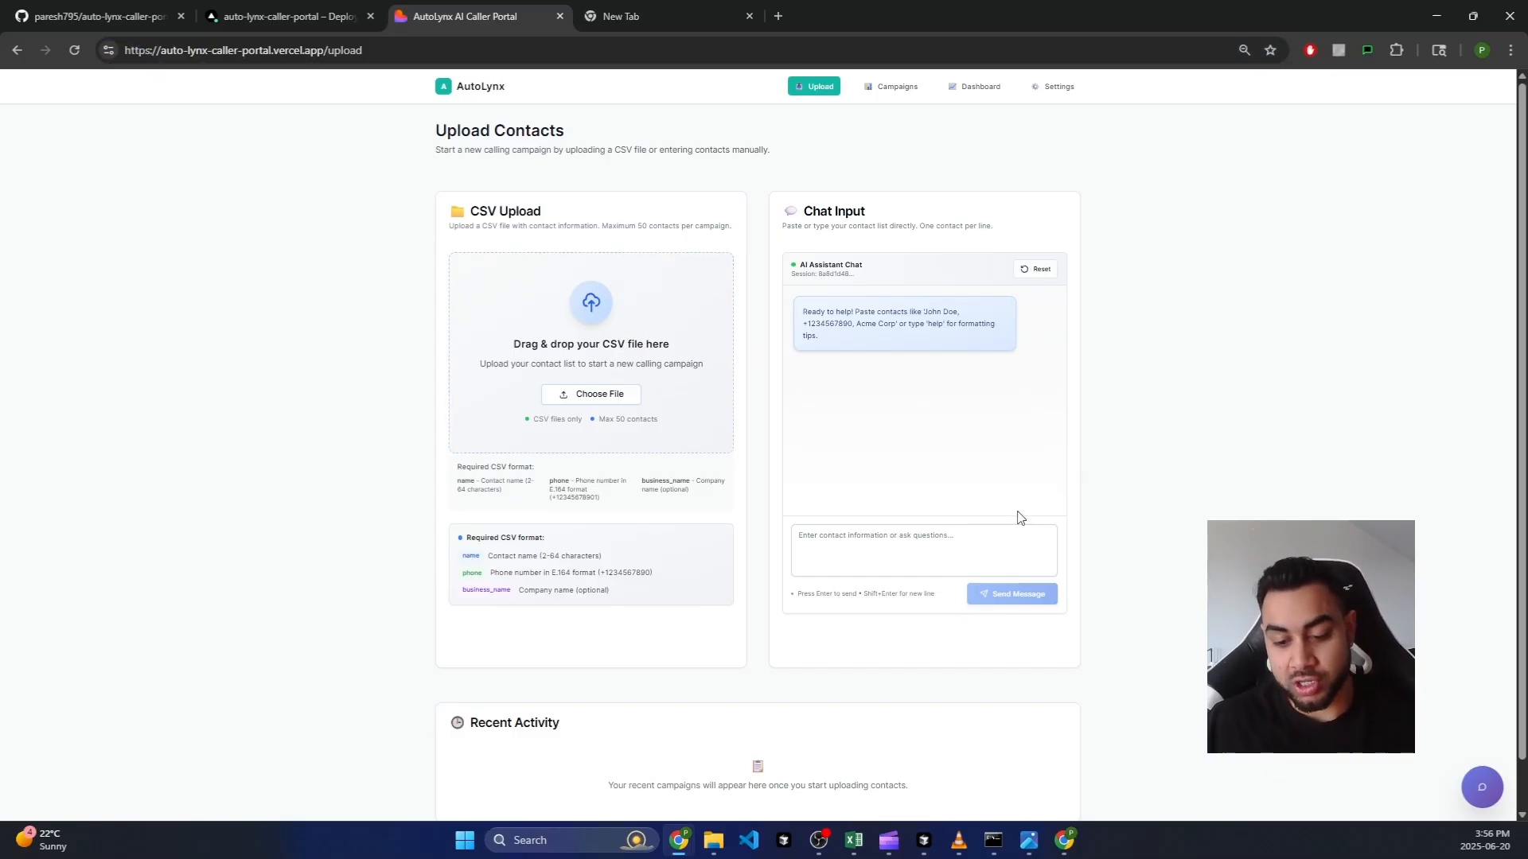
left_click(925, 841)
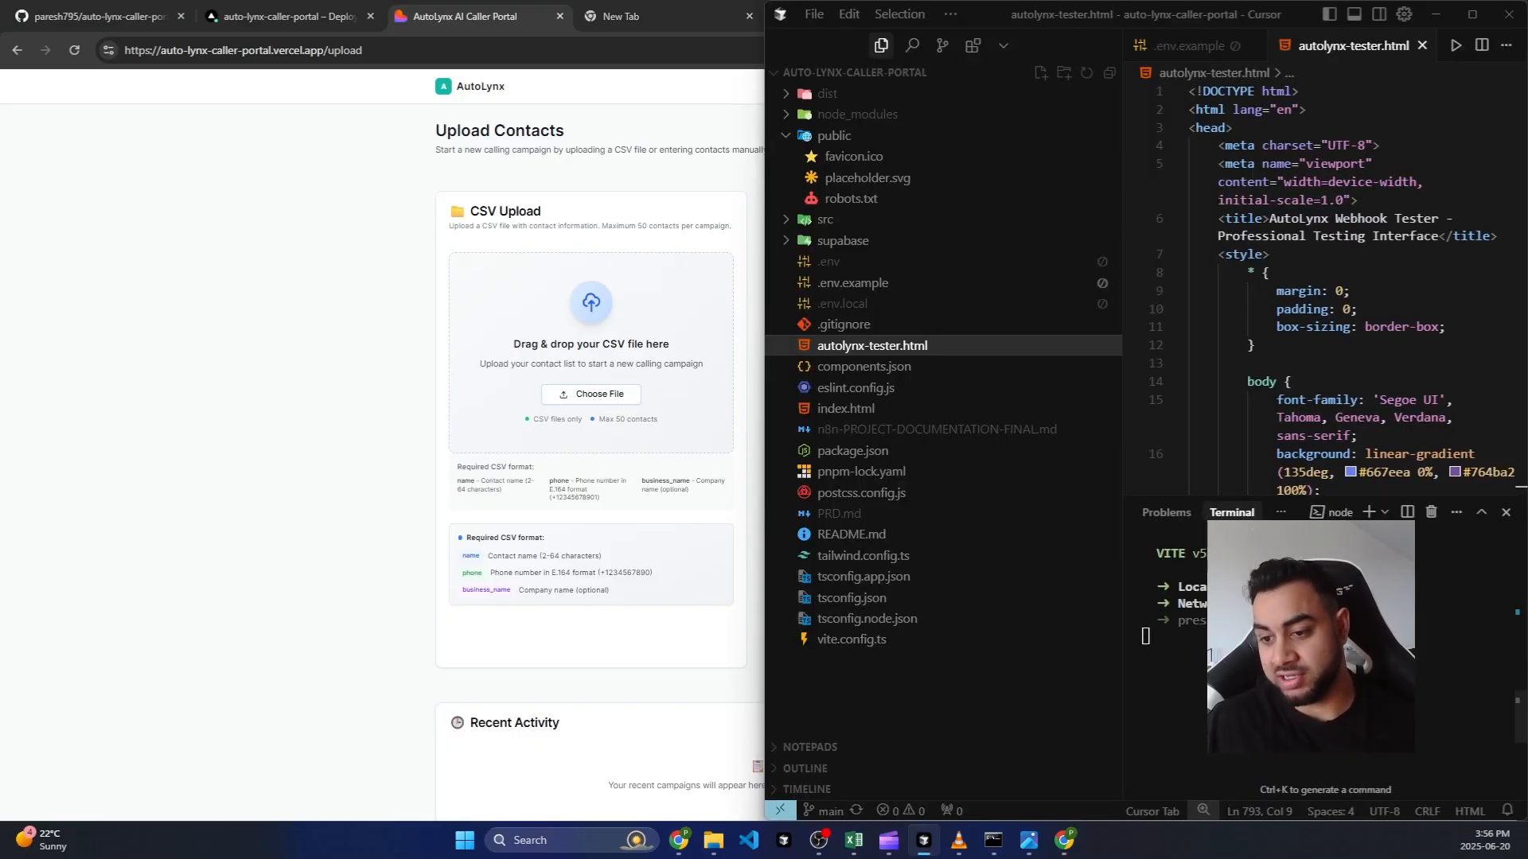
left_click(1433, 19)
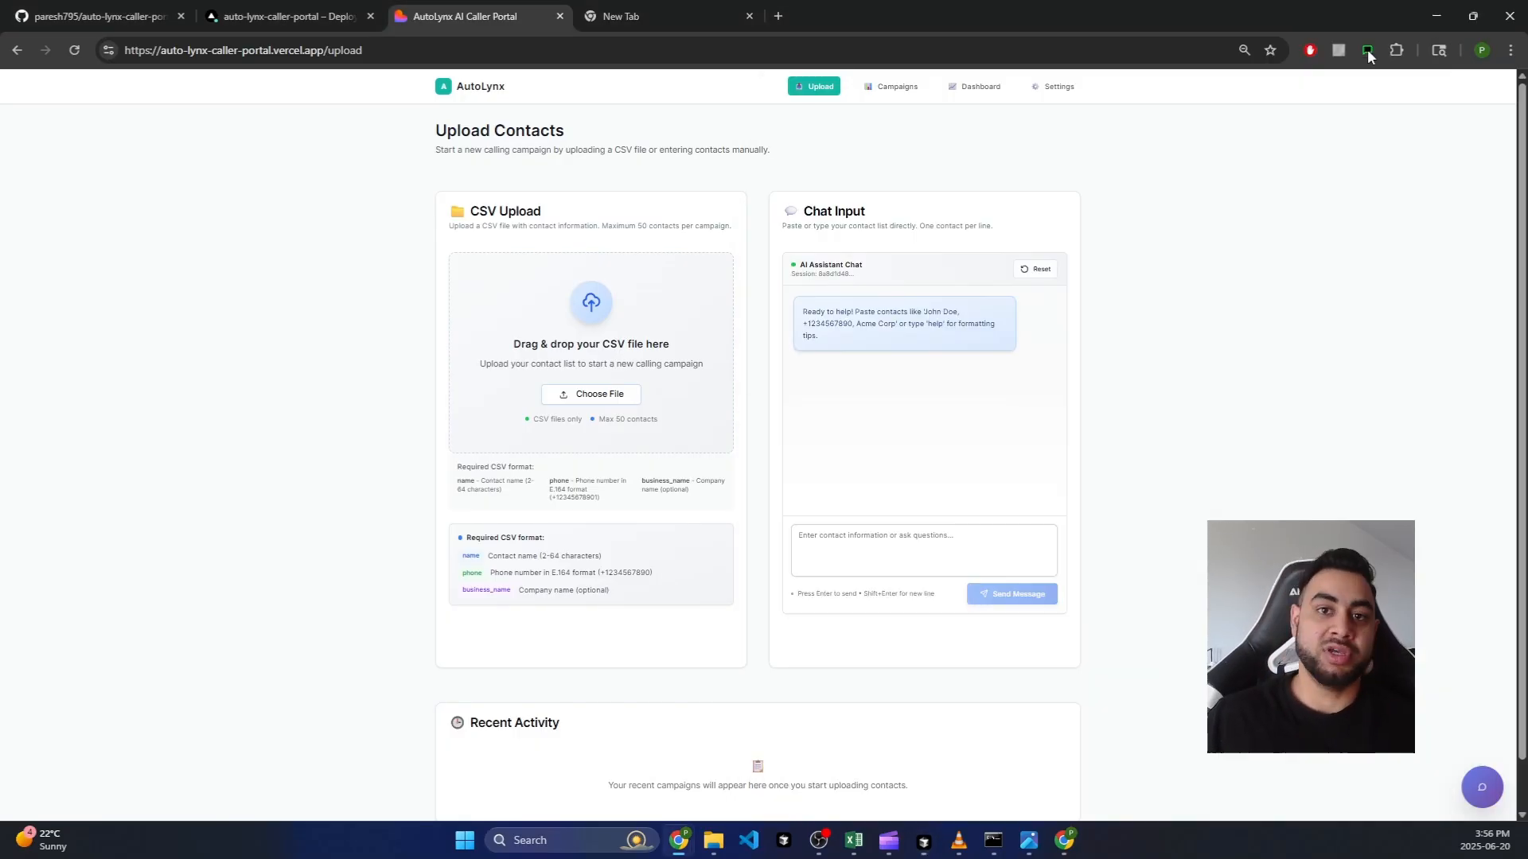
left_click(855, 546)
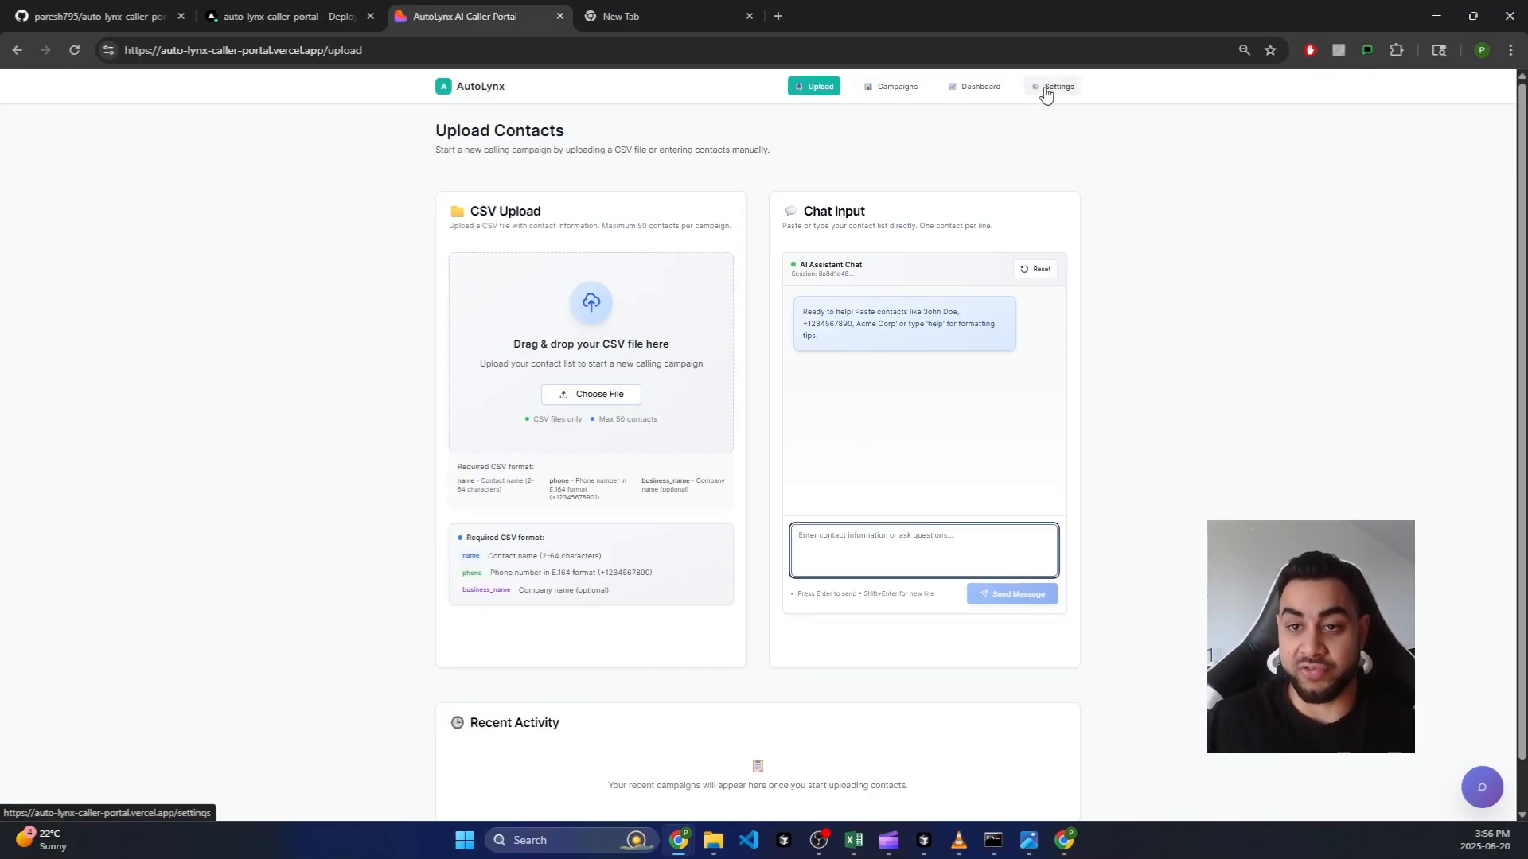